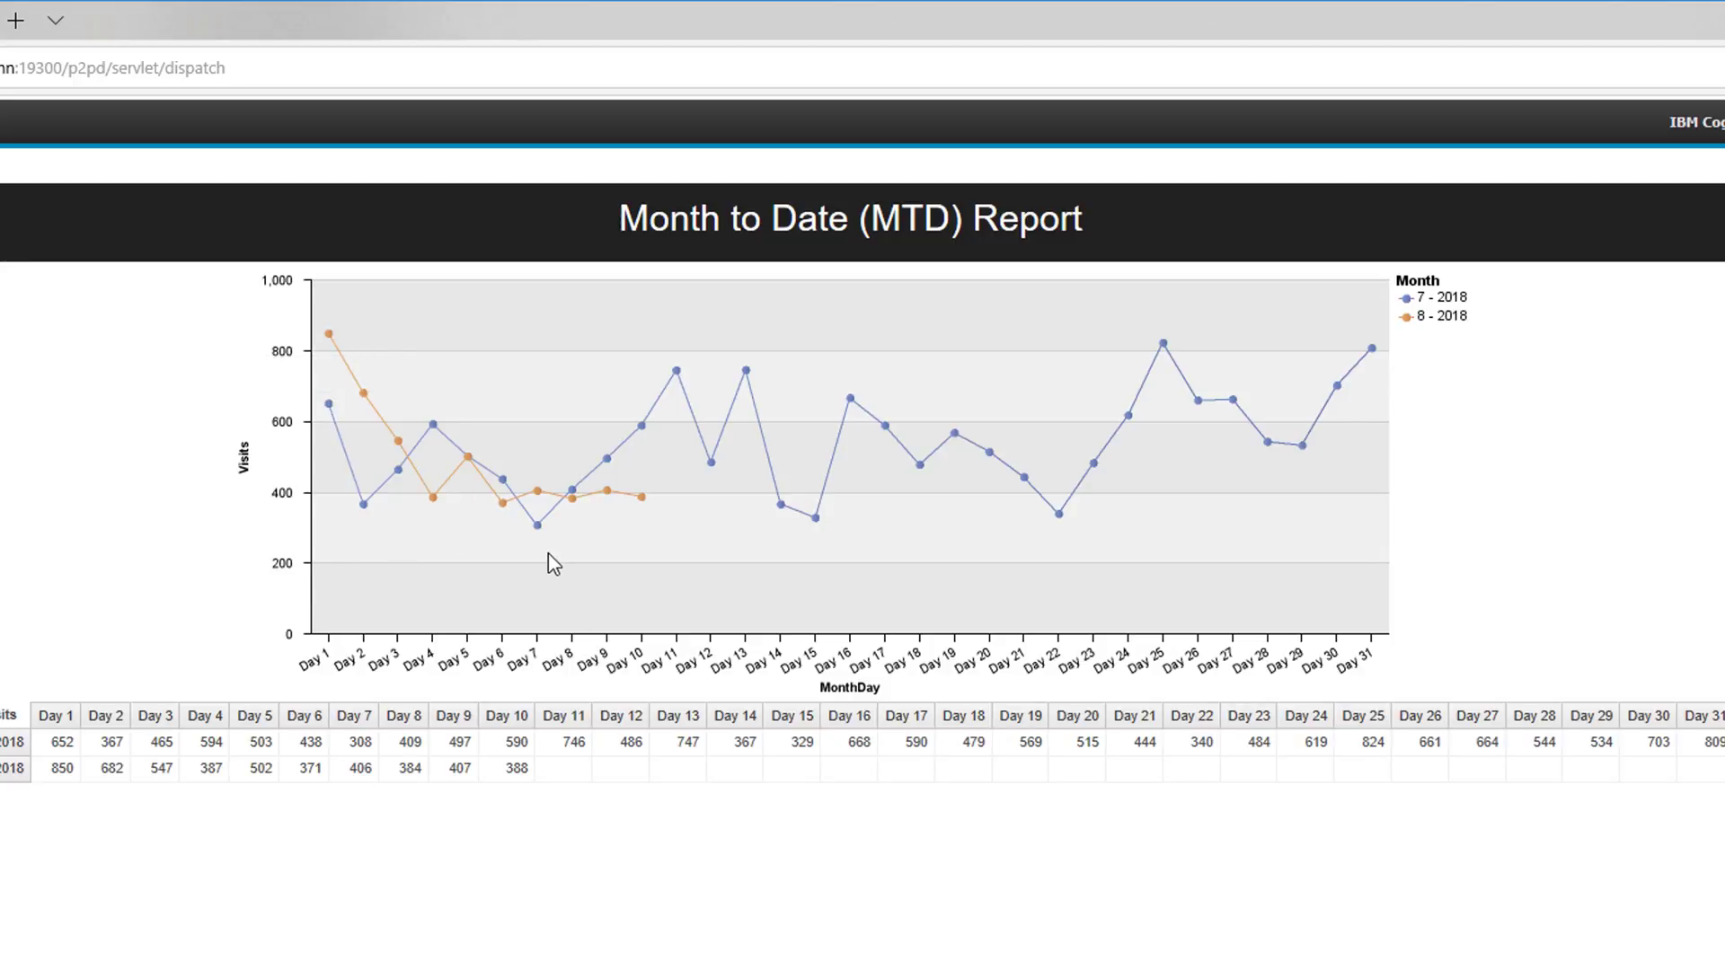
Switch to the month-to-date tutorial article in Chrome and read its introduction, Data and Prerequisite sections
key(alt+Tab)
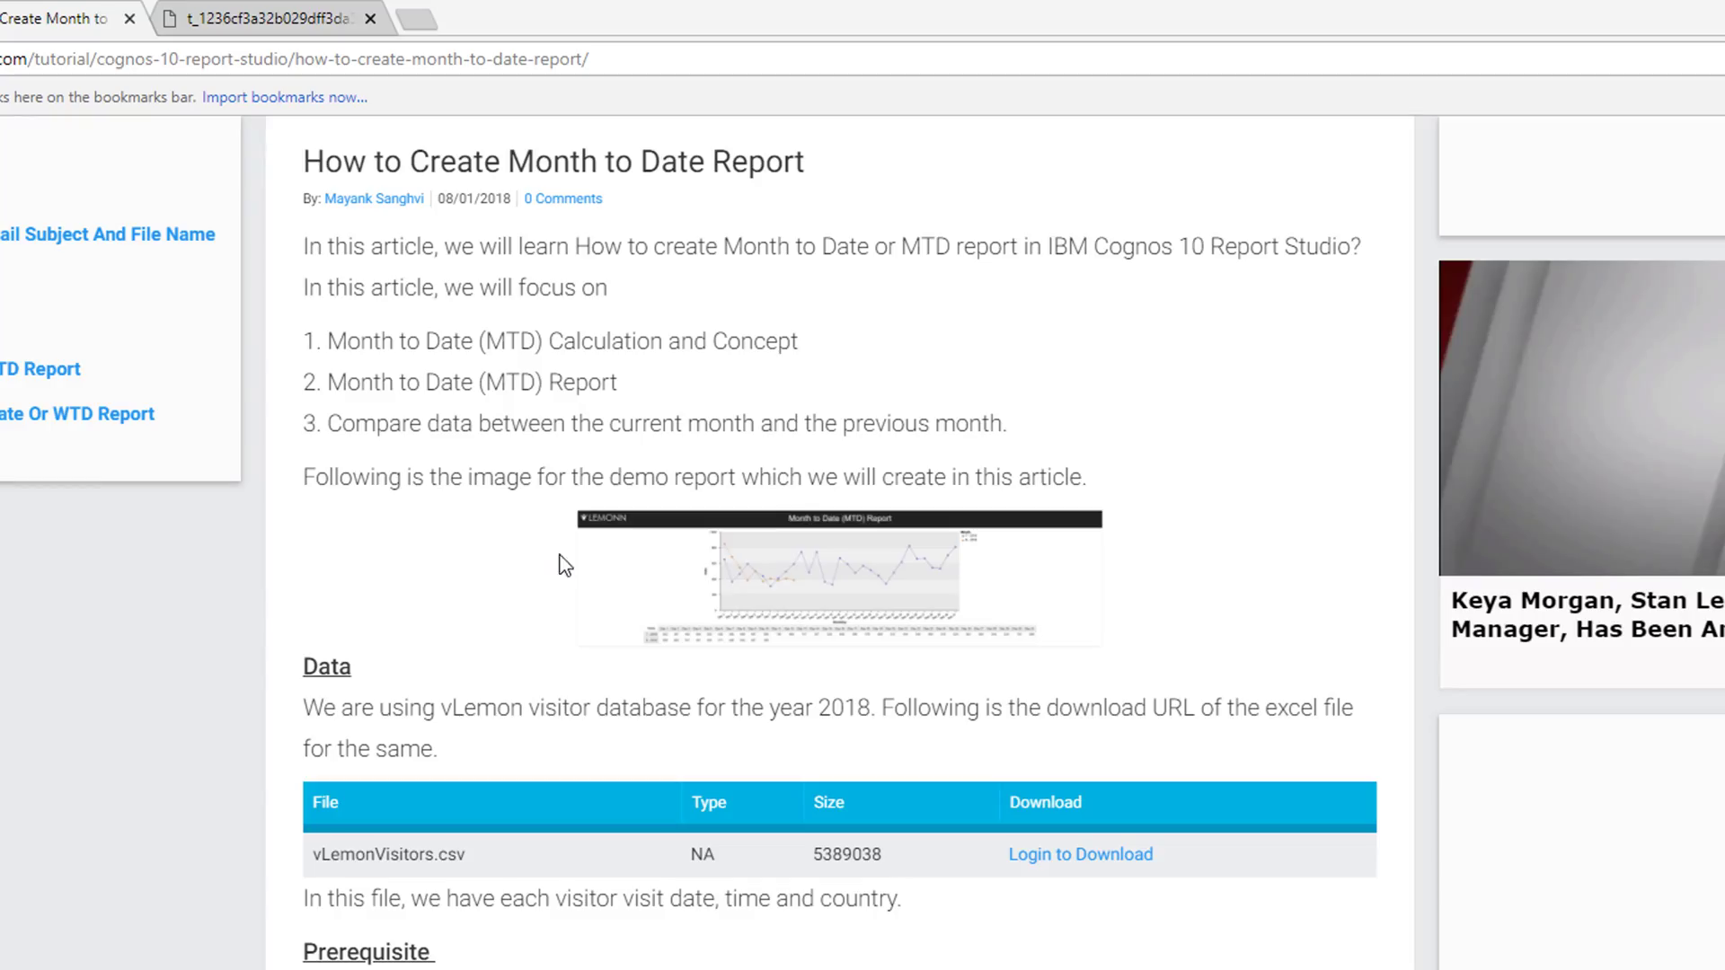
scroll(593, 629, down, 1)
scroll(626, 678, up, 1)
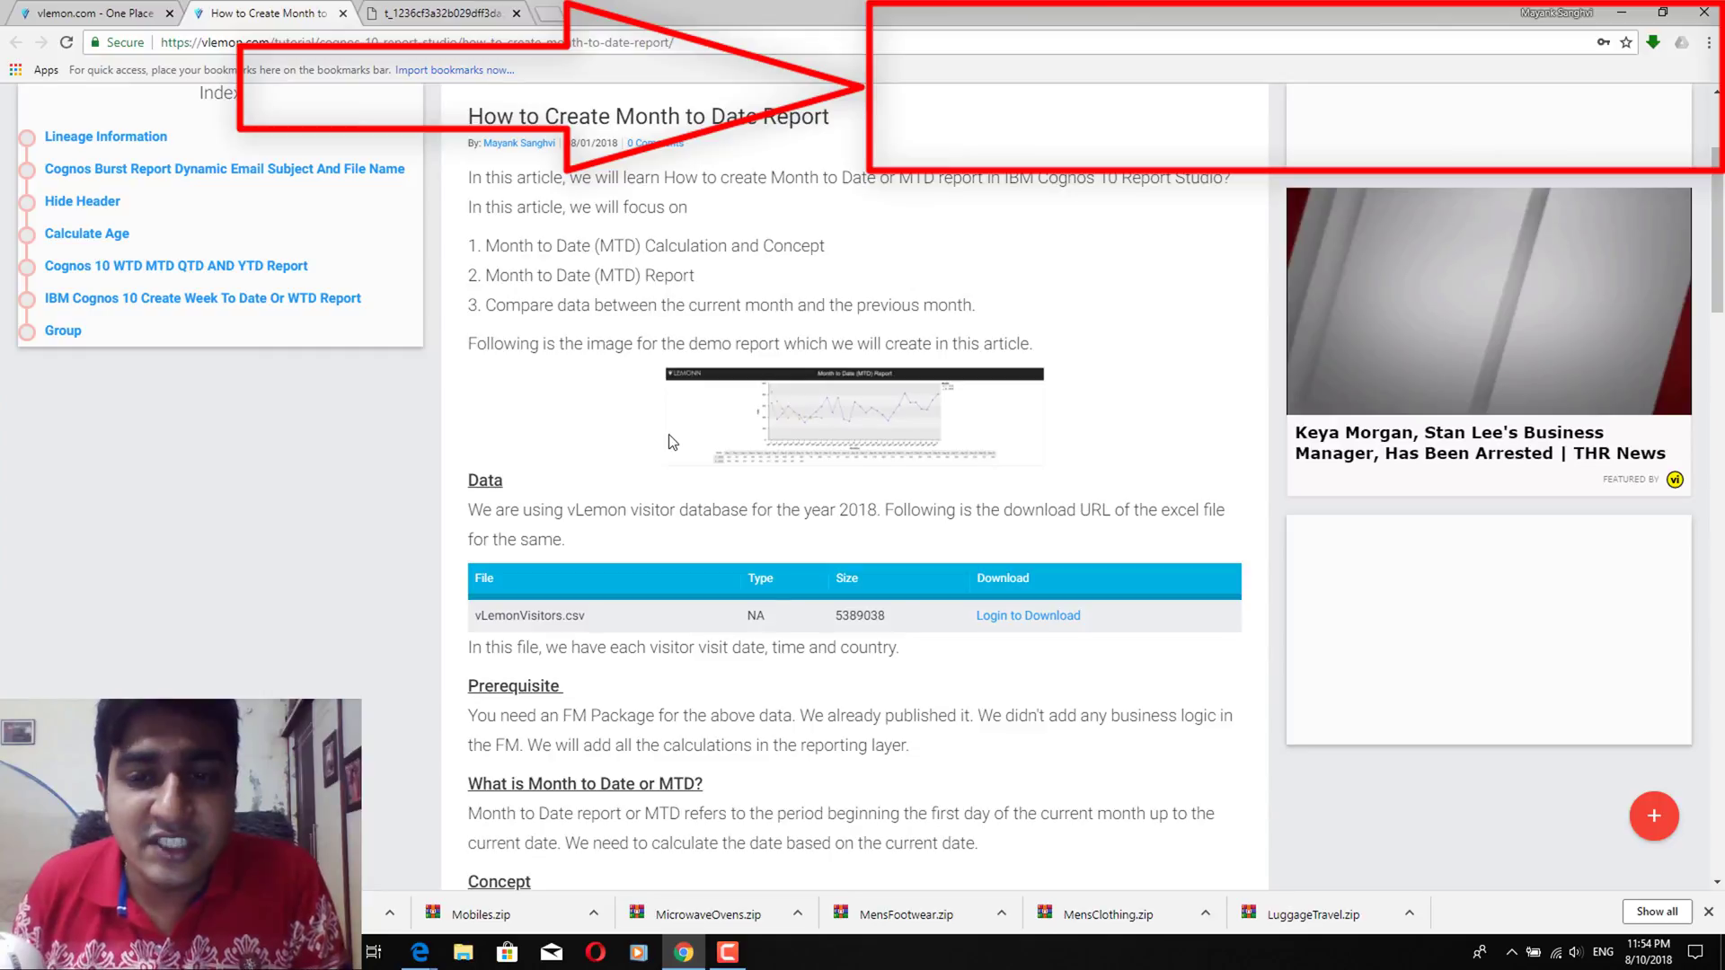
scroll(668, 441, down, 2)
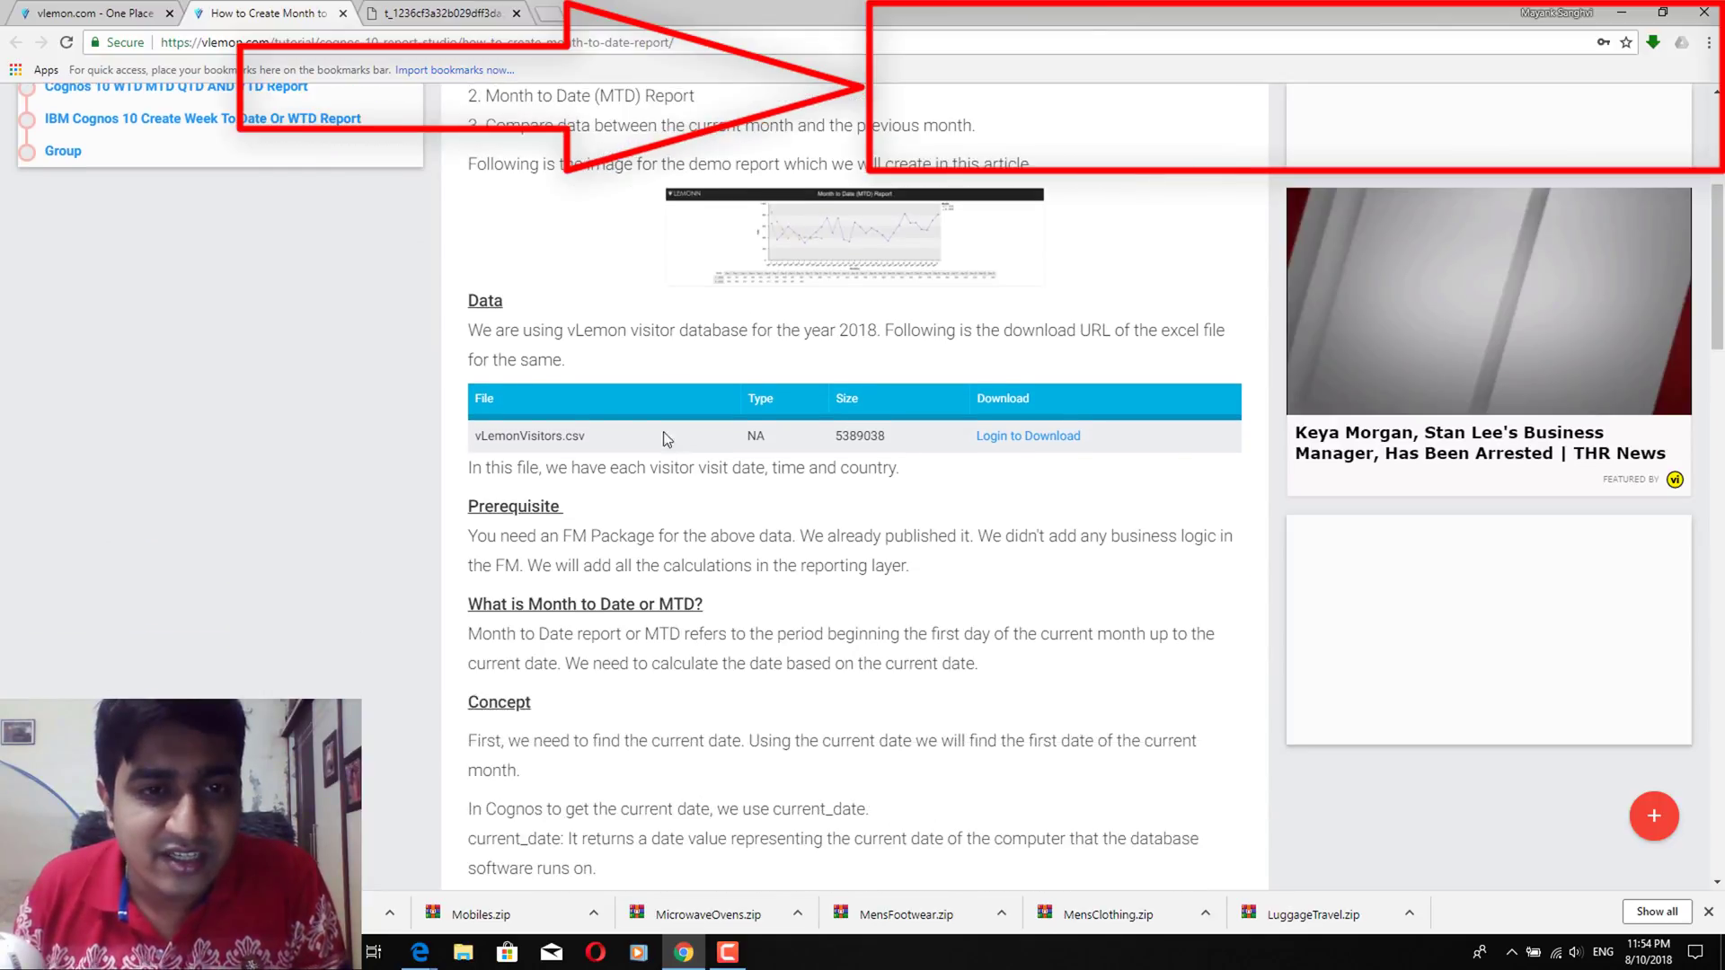
drag(466, 308, 496, 310)
scroll(512, 325, down, 2)
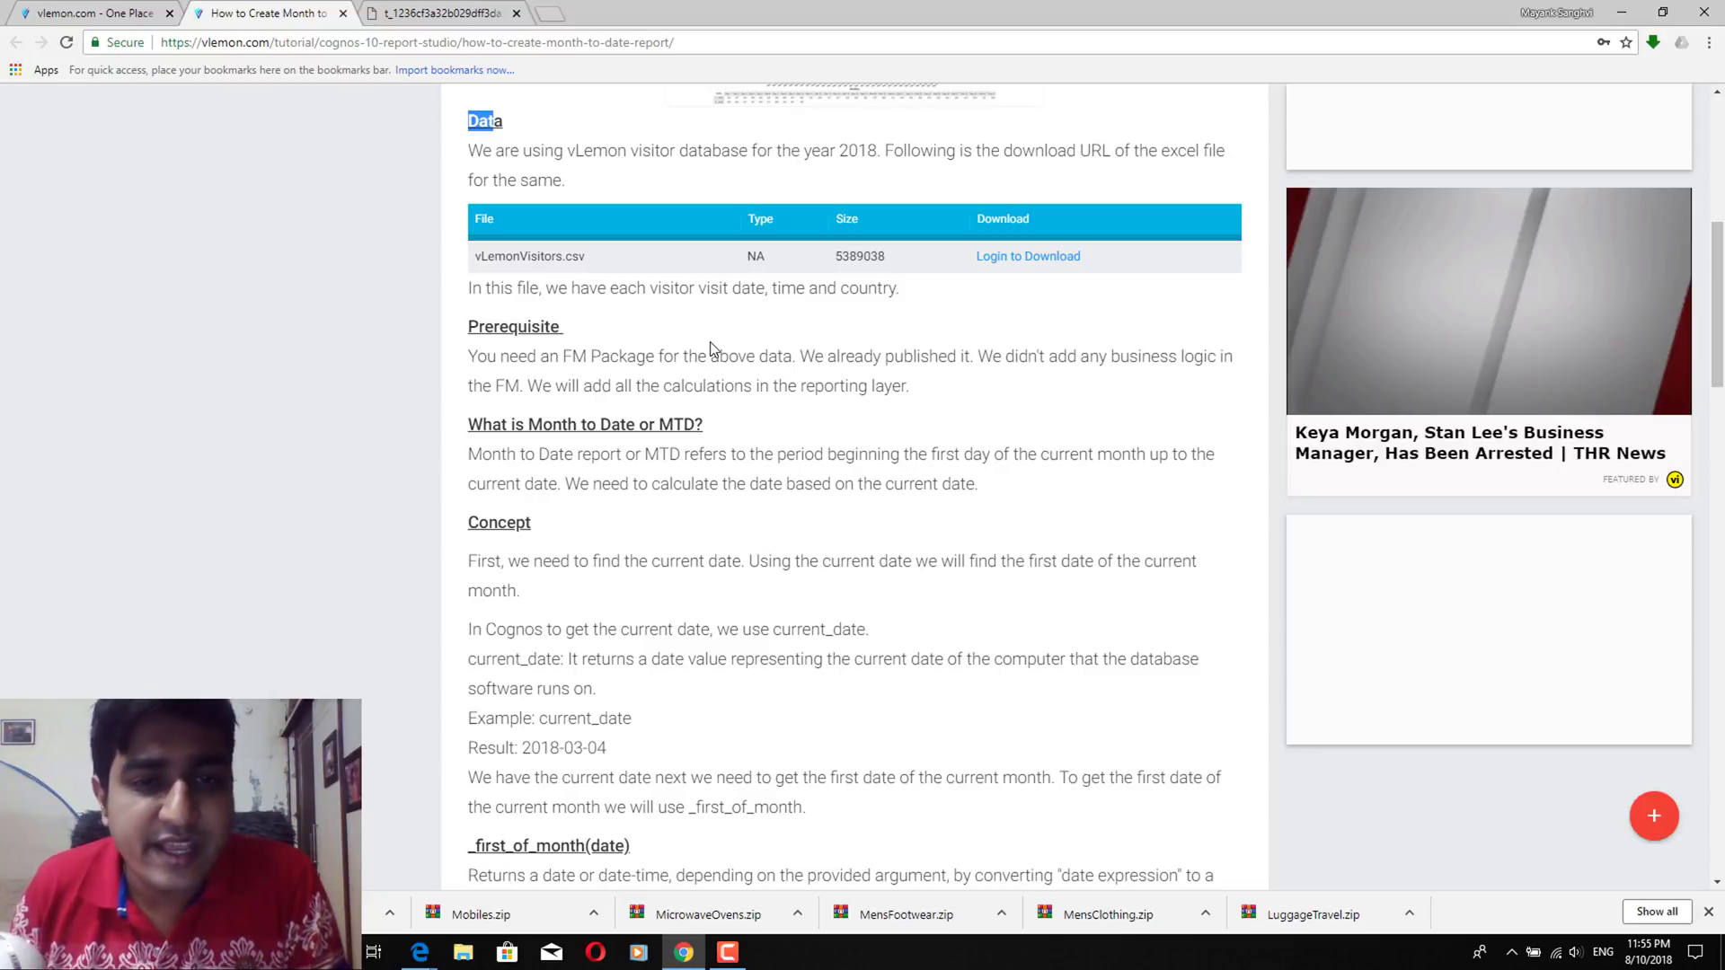
scroll(719, 346, down, 2)
scroll(730, 356, down, 1)
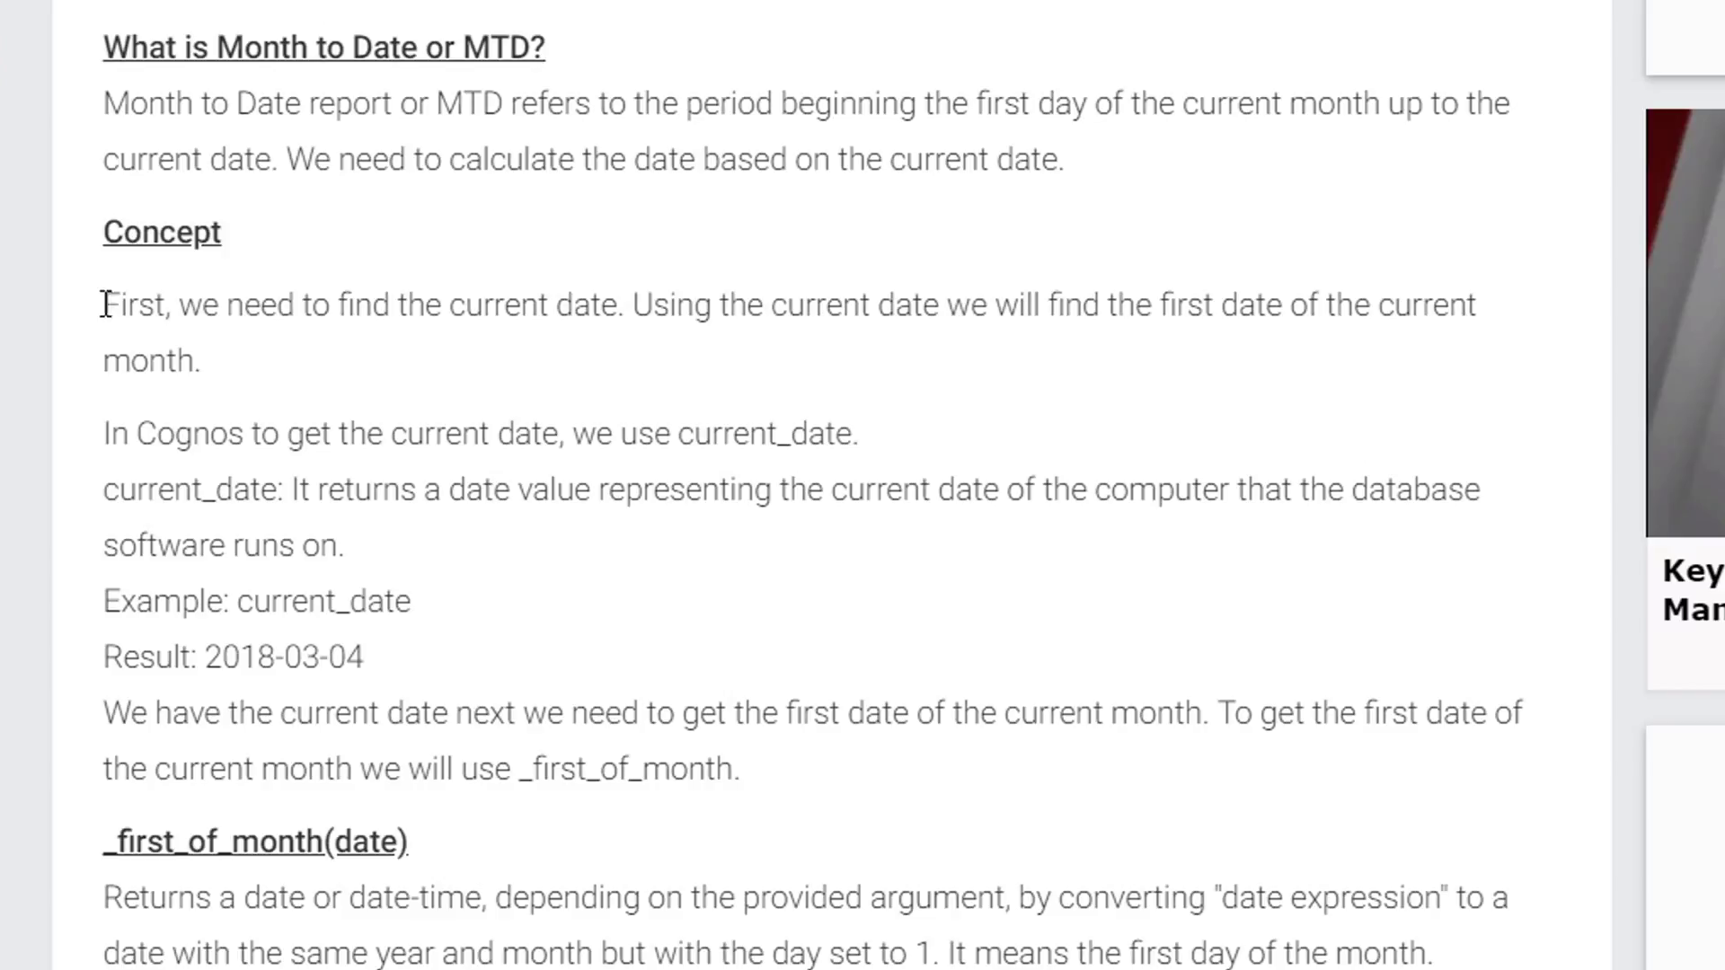
Examine the article's Concept section on finding the current date with current_date and the first date of the month
drag(105, 303, 1240, 345)
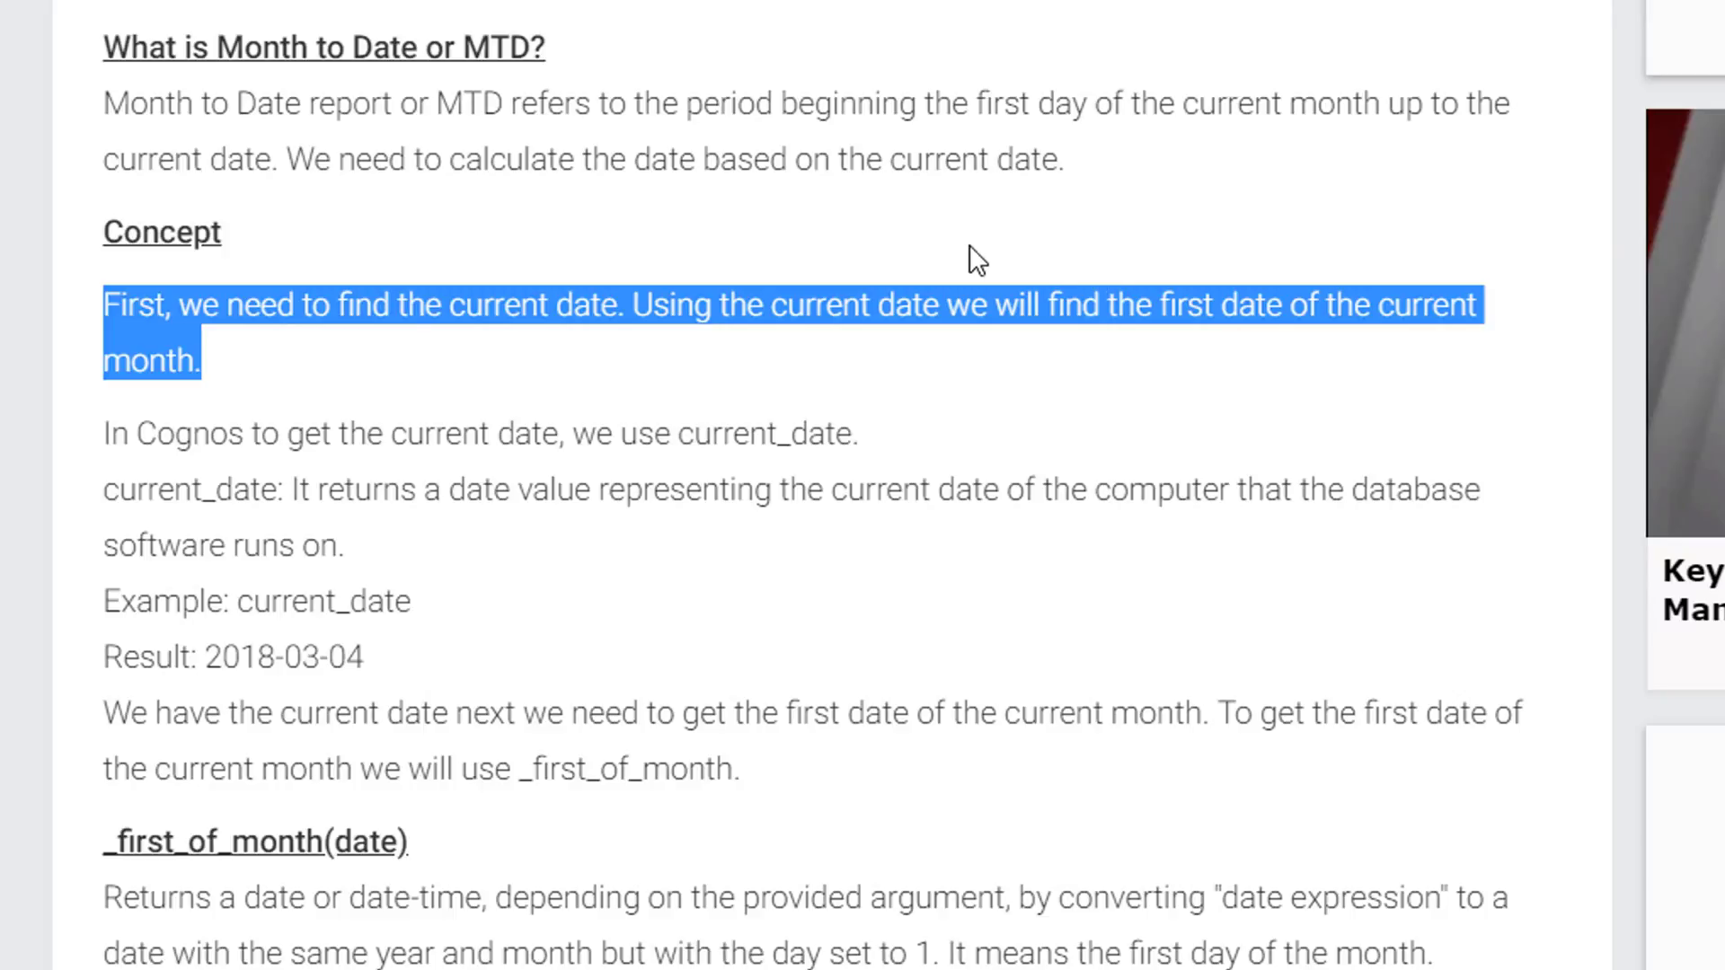
double_click(766, 434)
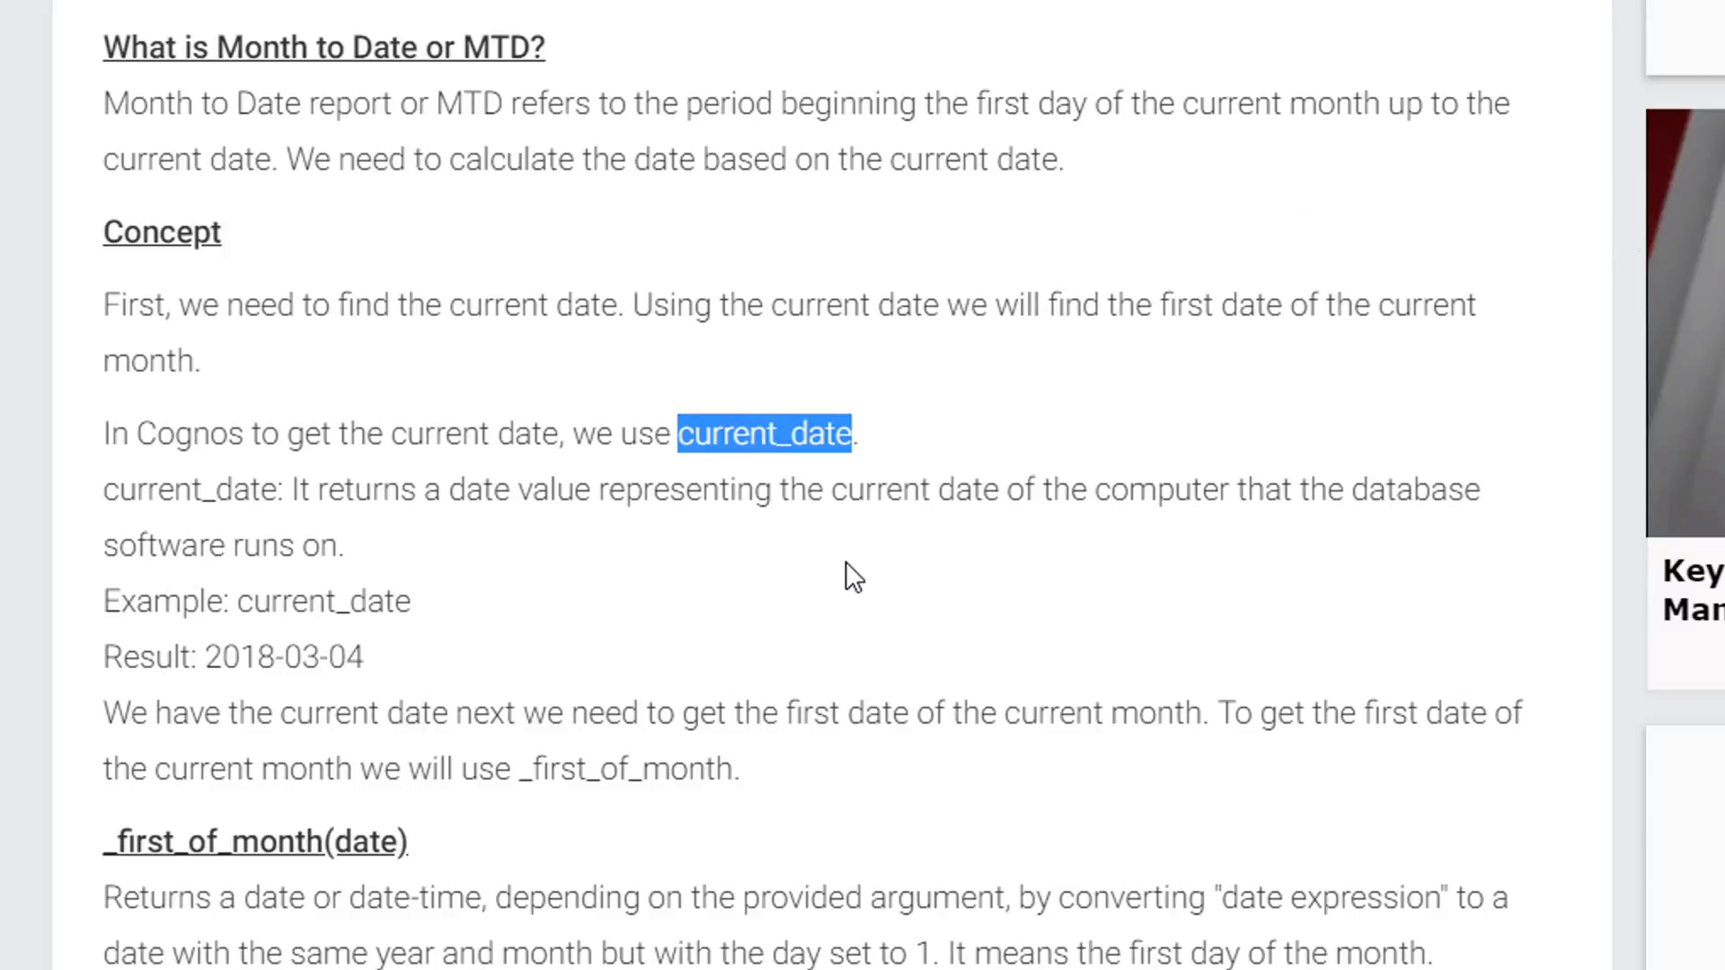
drag(741, 770, 142, 212)
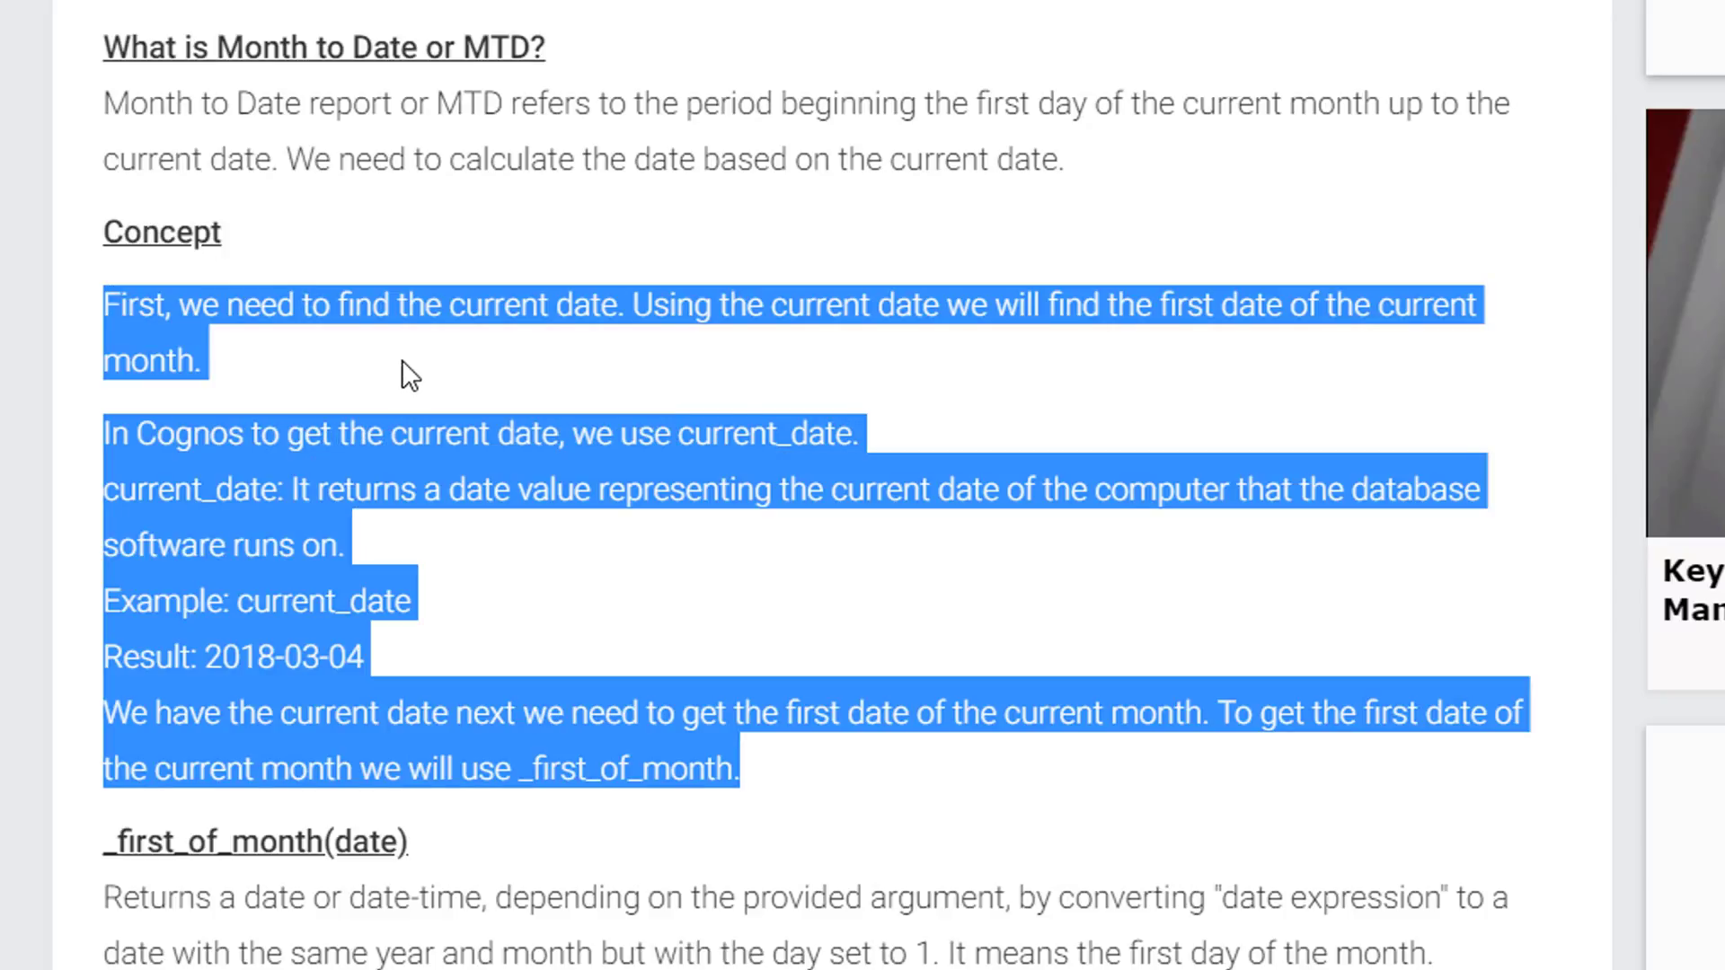
Switch to IBM Cognos Report Studio in Edge and create a new List report from the vLemonReports package
key(alt+Tab)
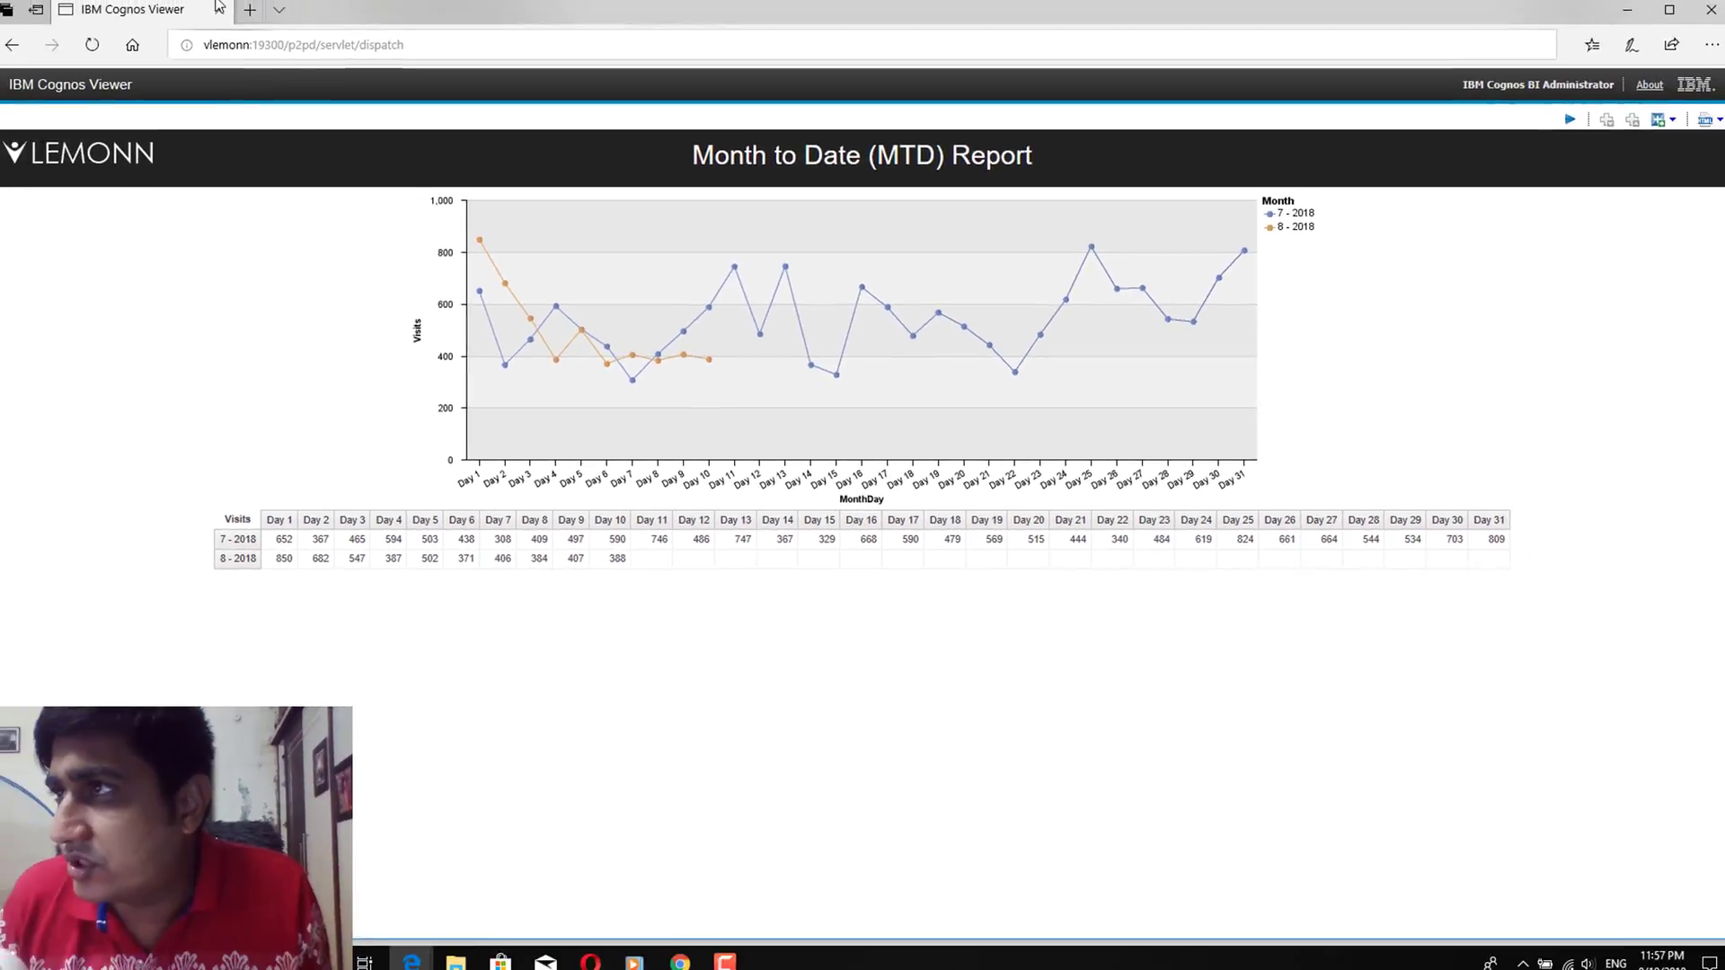
key(alt+Tab)
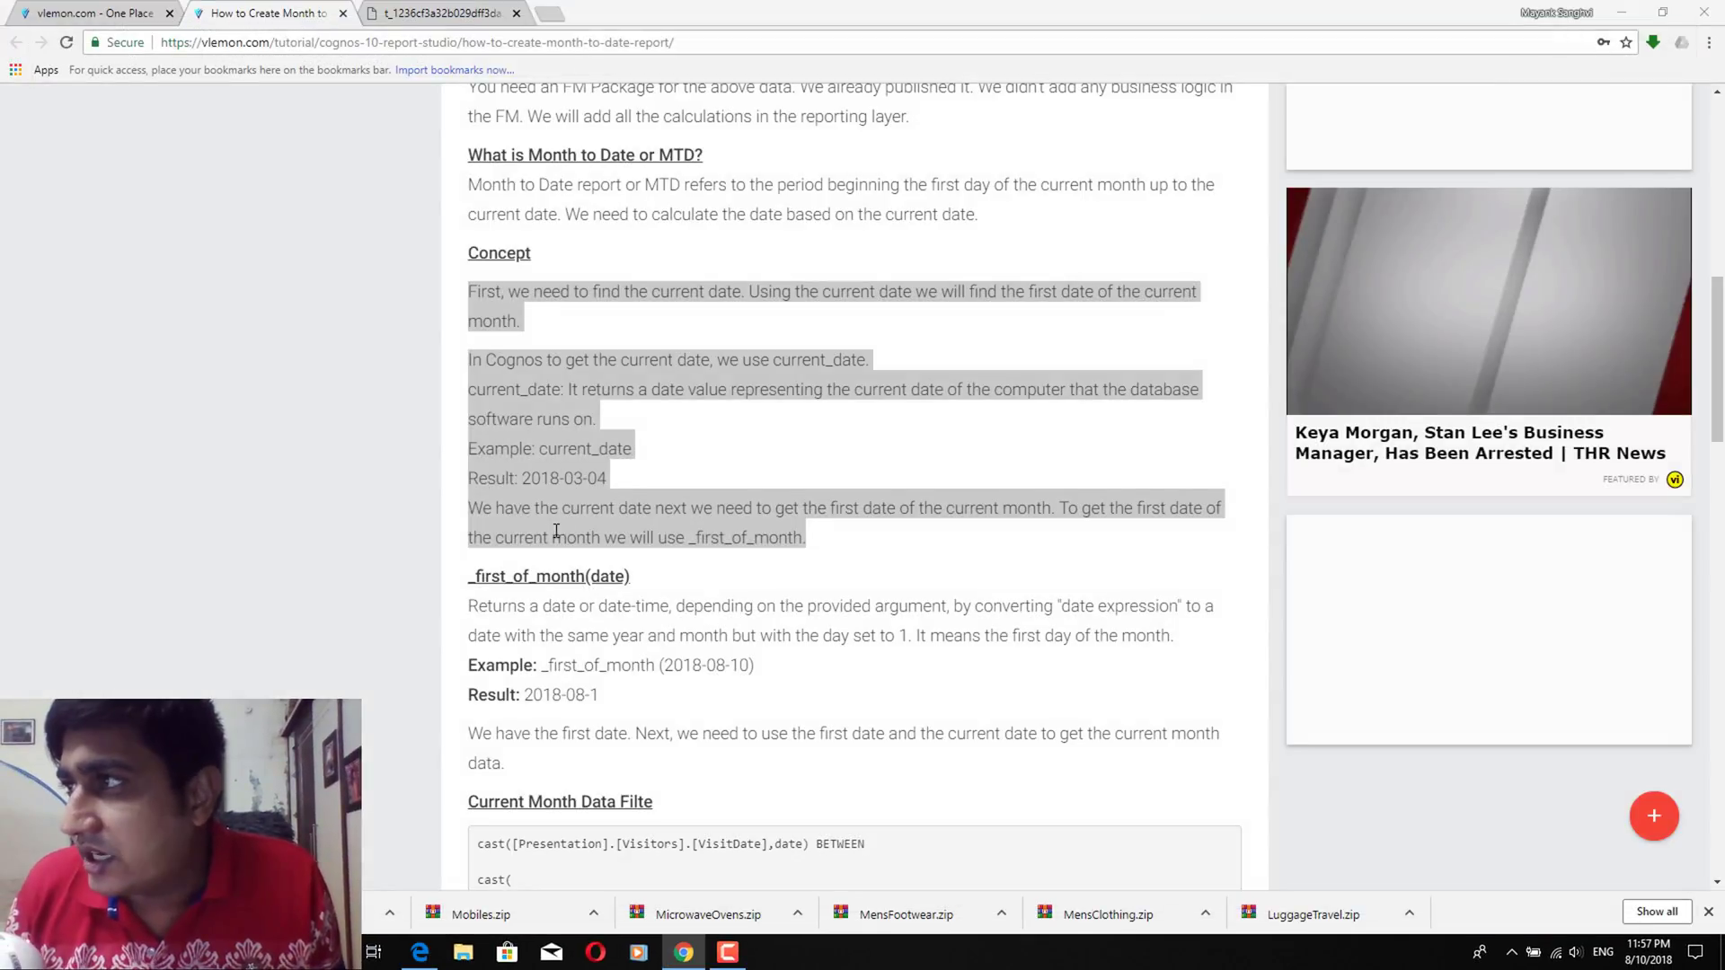
key(alt+Tab)
key(Tab)
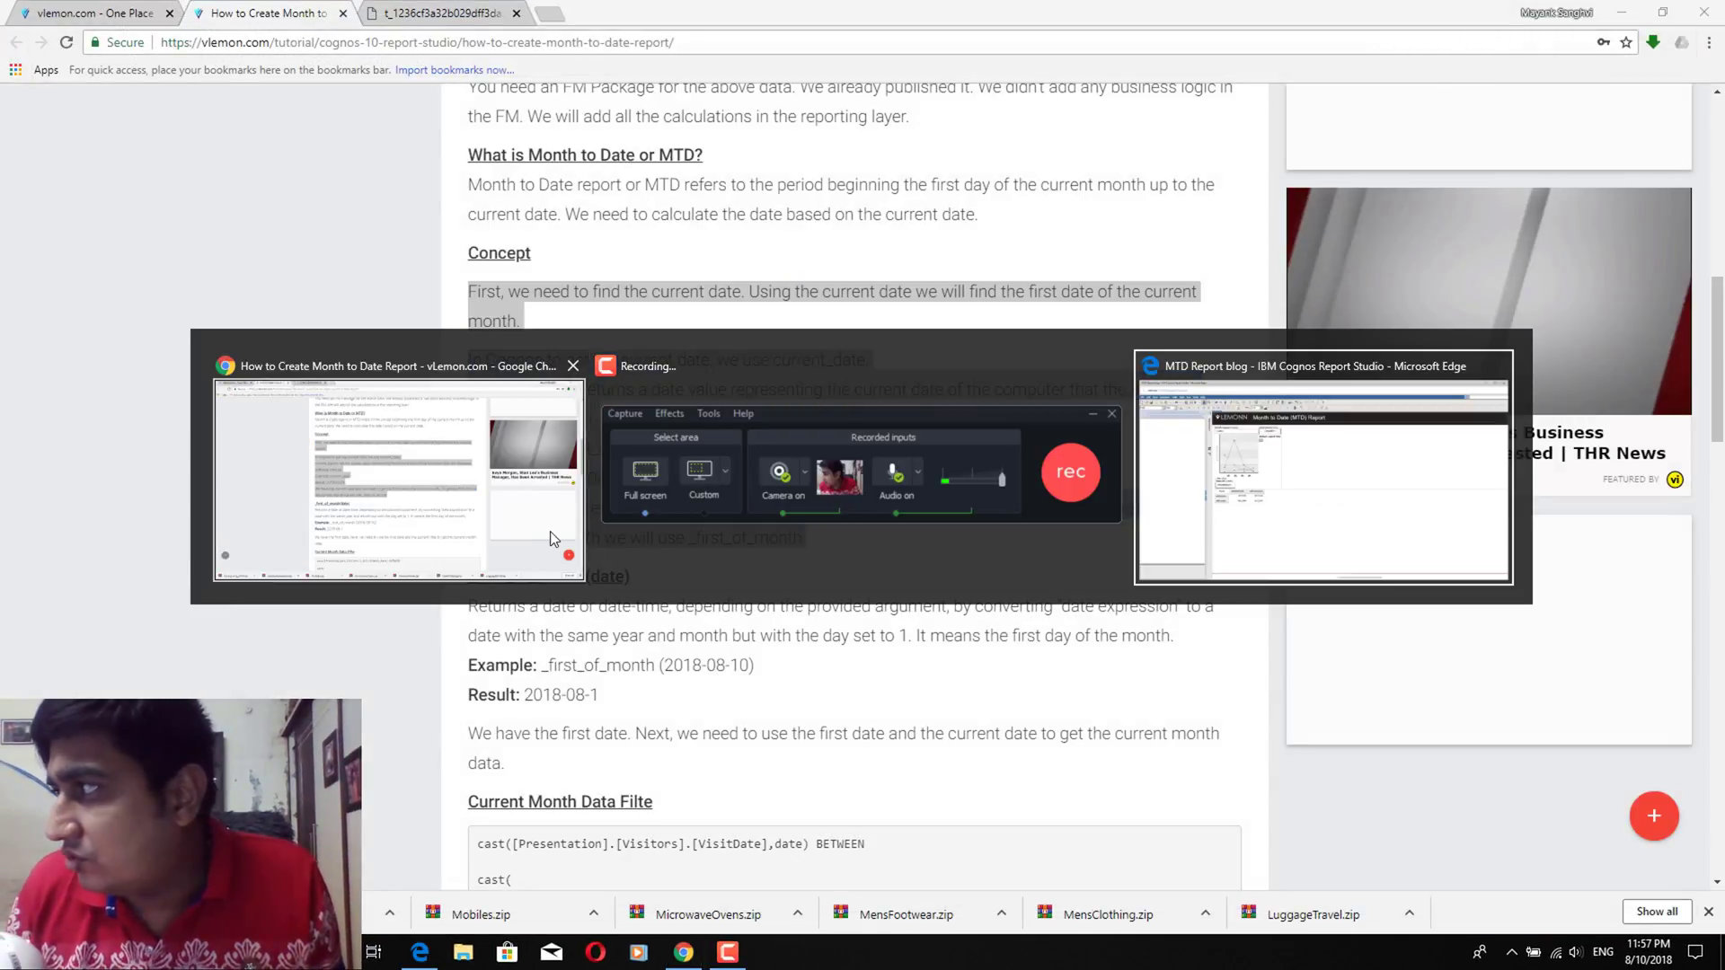
click(17, 105)
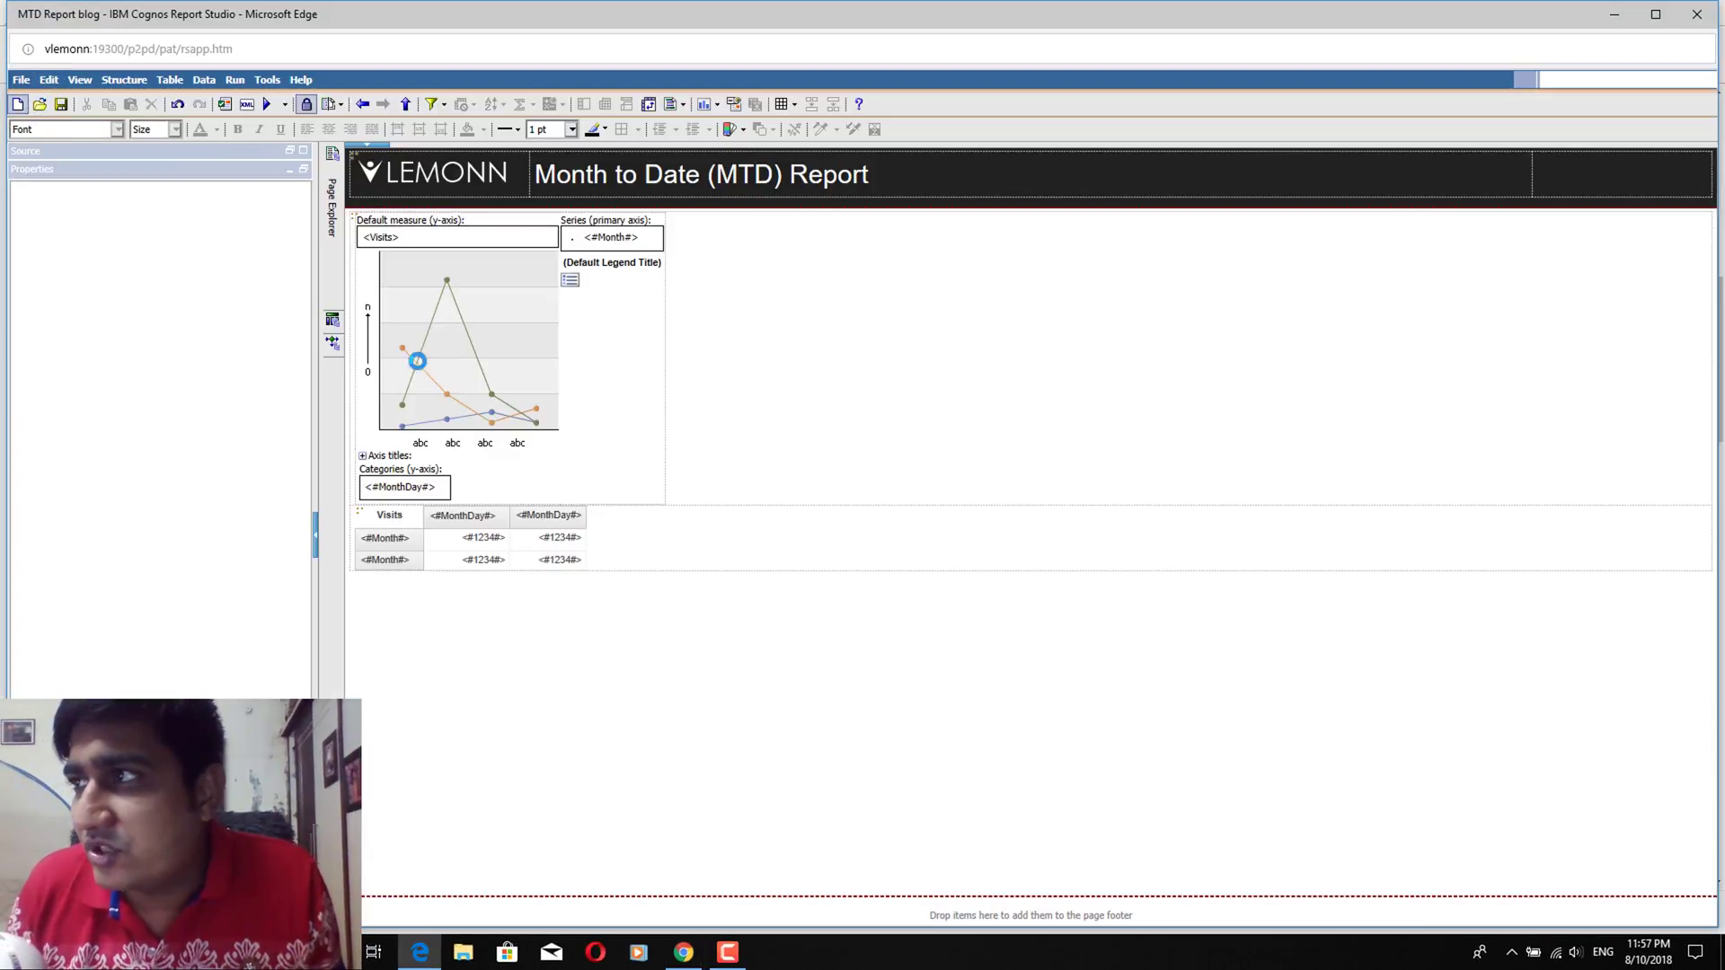
click(834, 476)
click(756, 444)
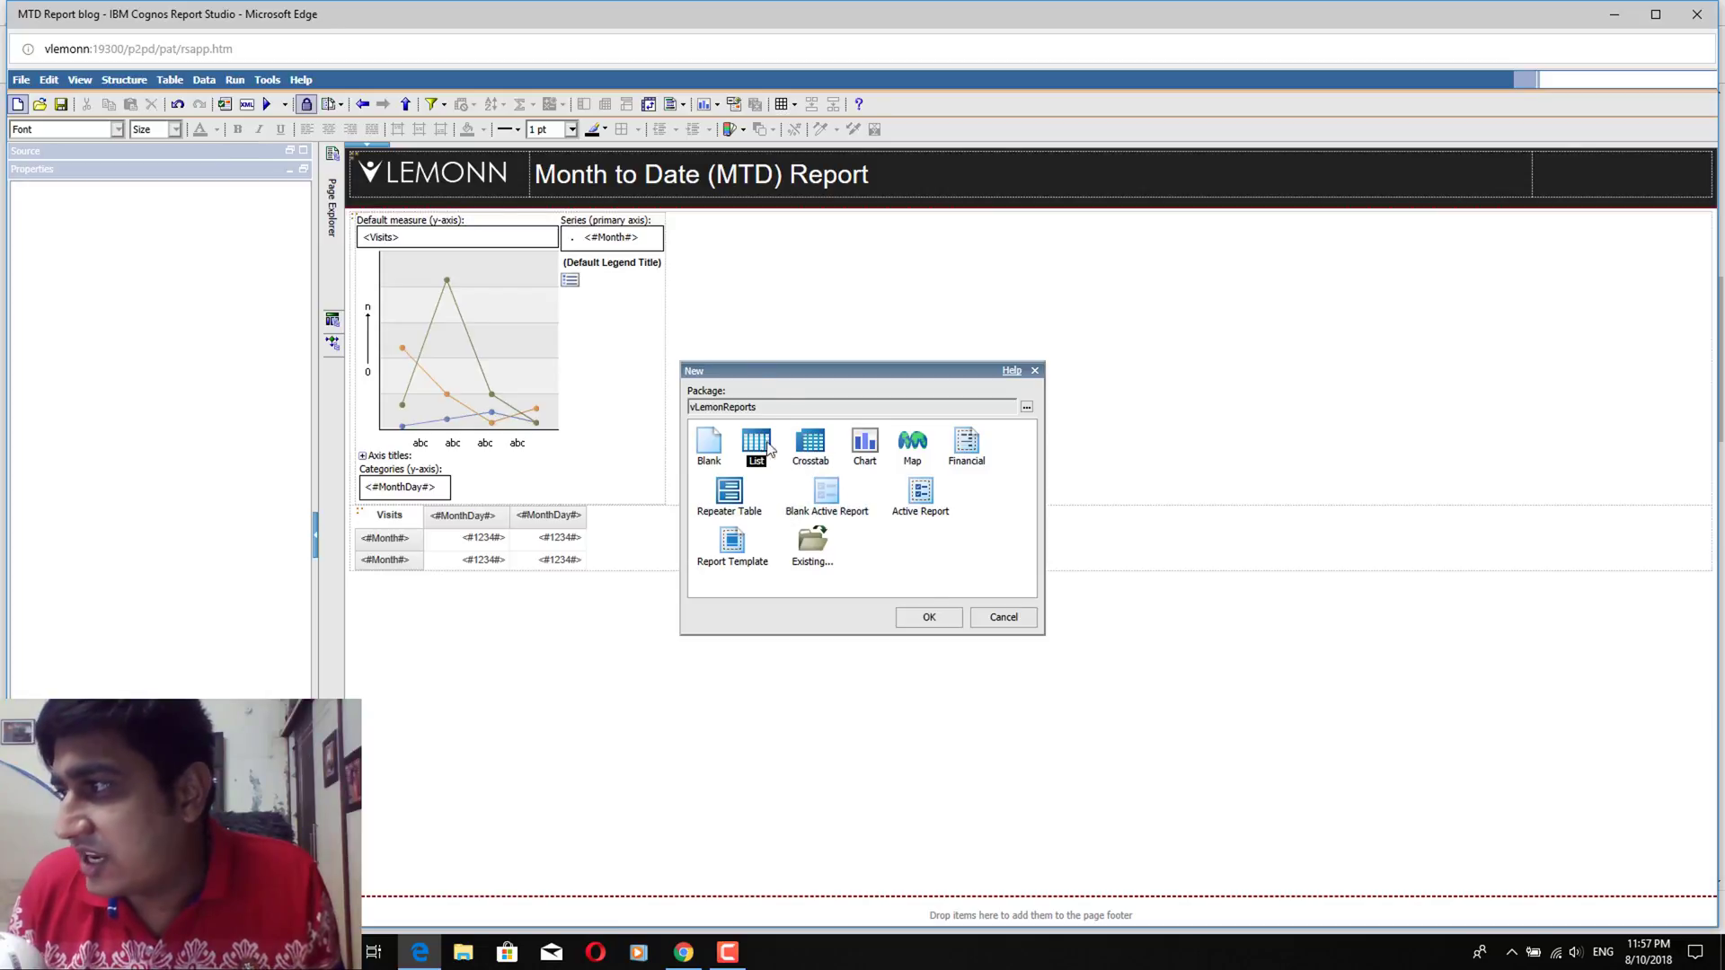
click(959, 619)
Show the new report's queries and rename Query1 as Sample
mouse_move(336, 326)
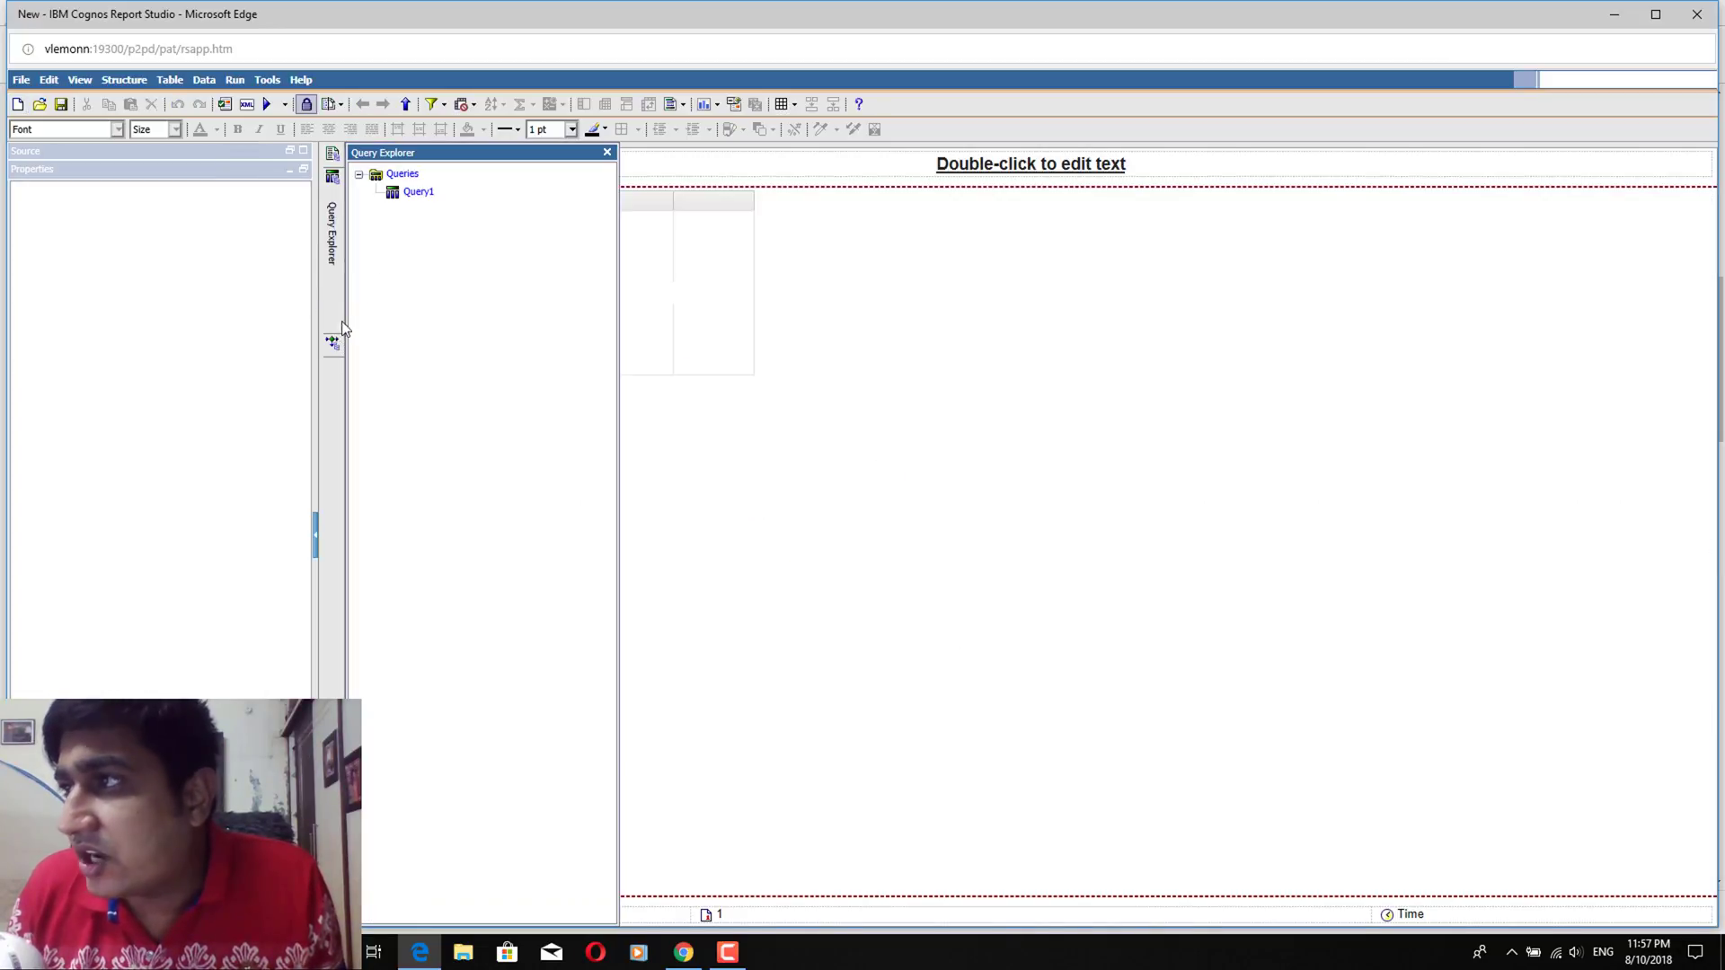
click(403, 173)
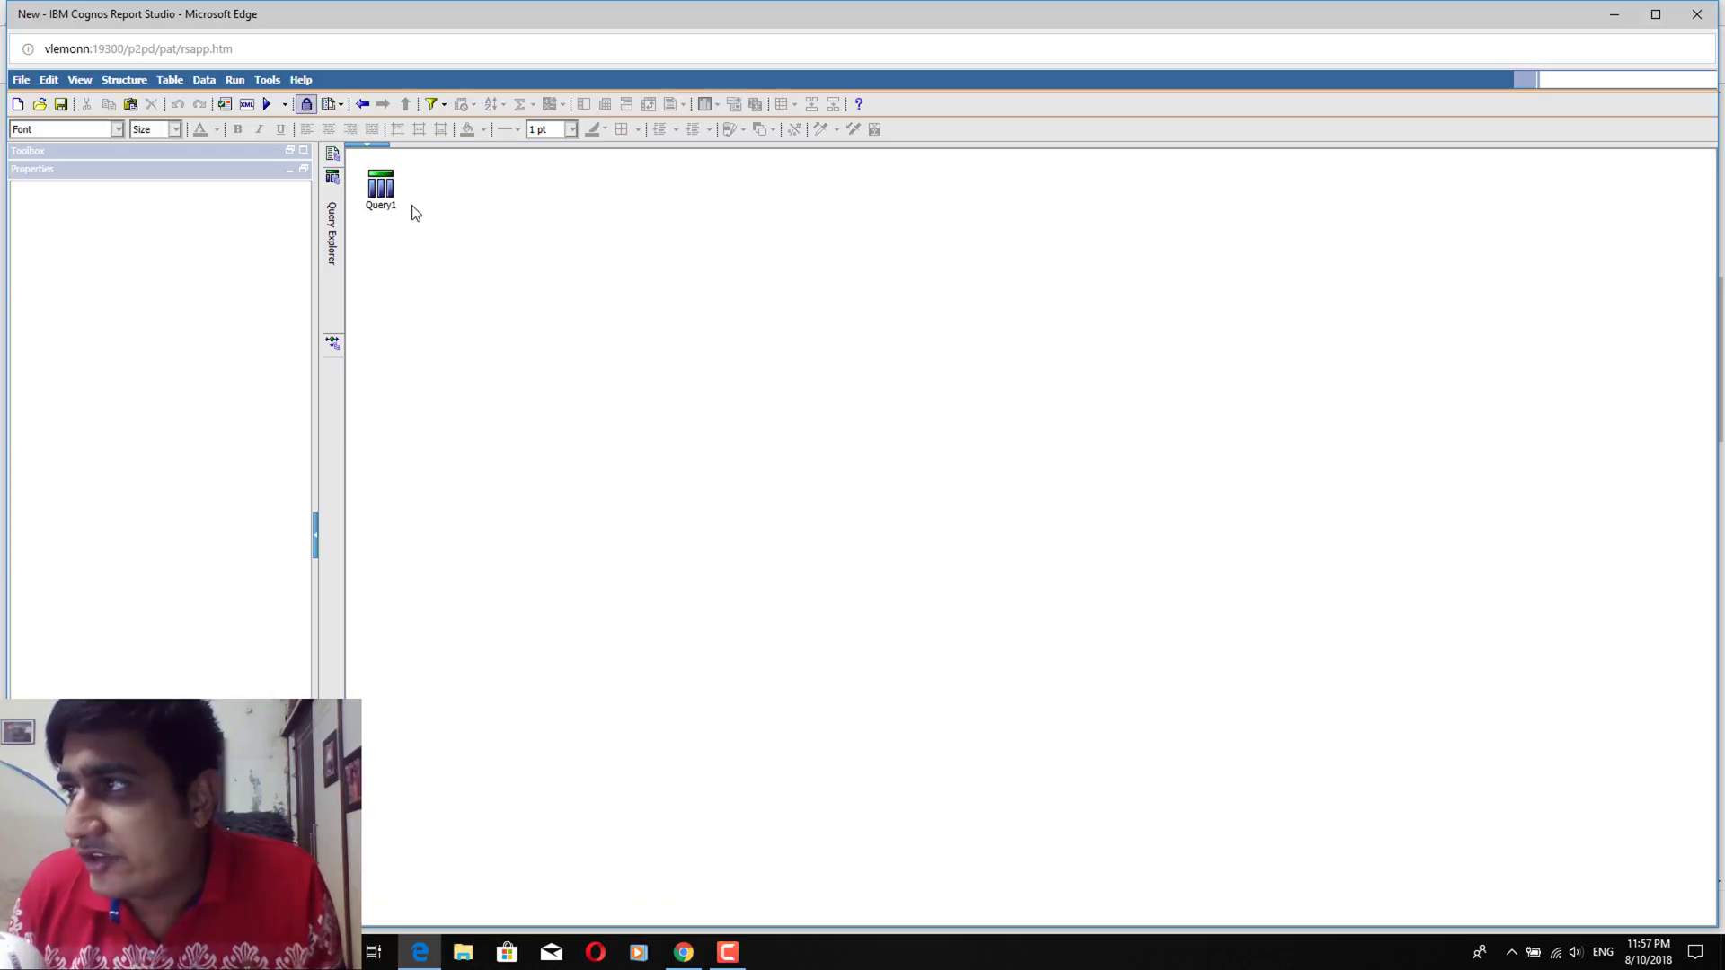
click(381, 191)
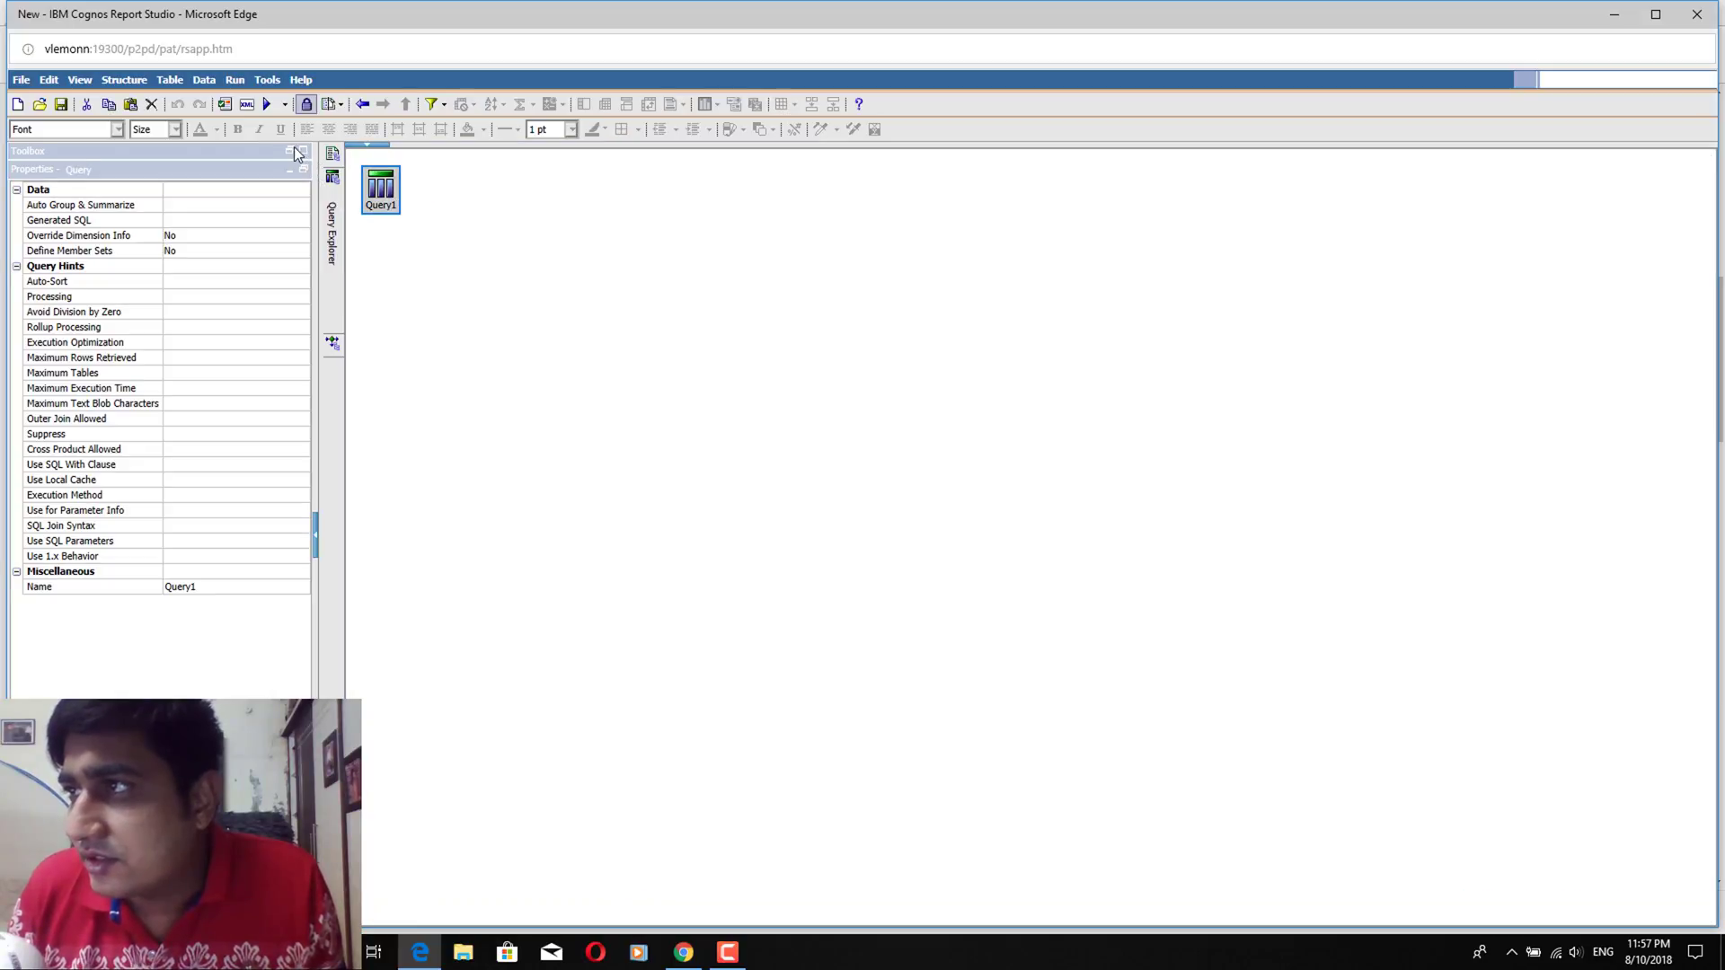
click(208, 589)
double_click(209, 589)
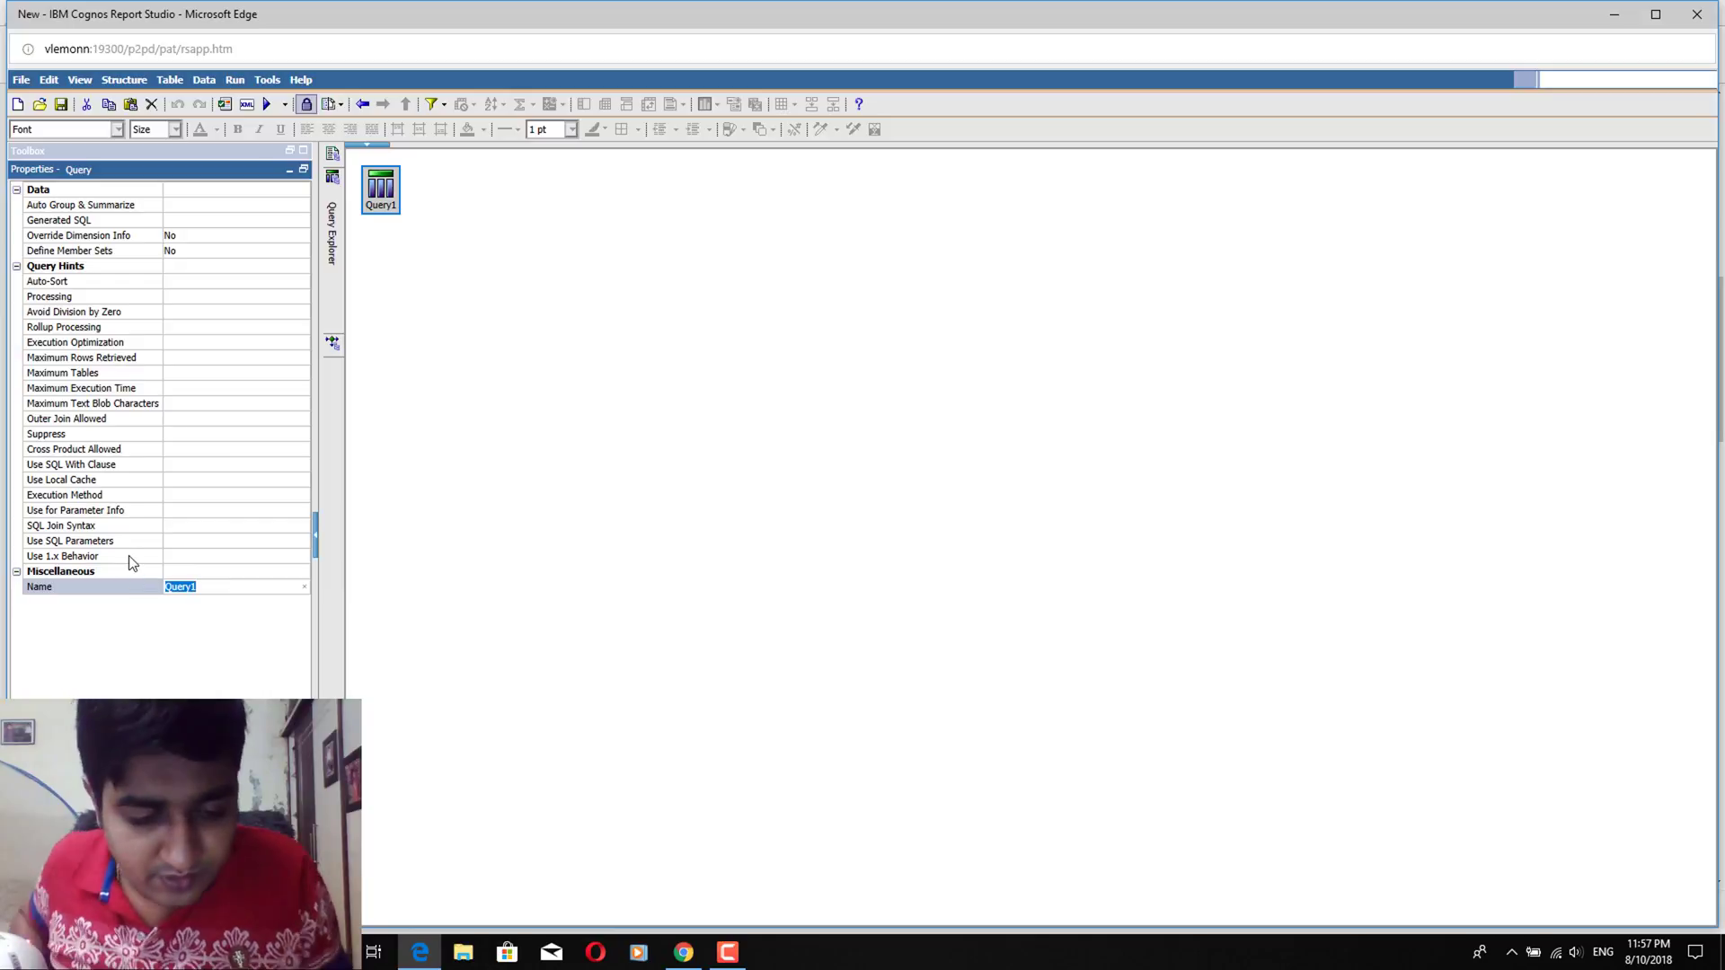
text(Sample)
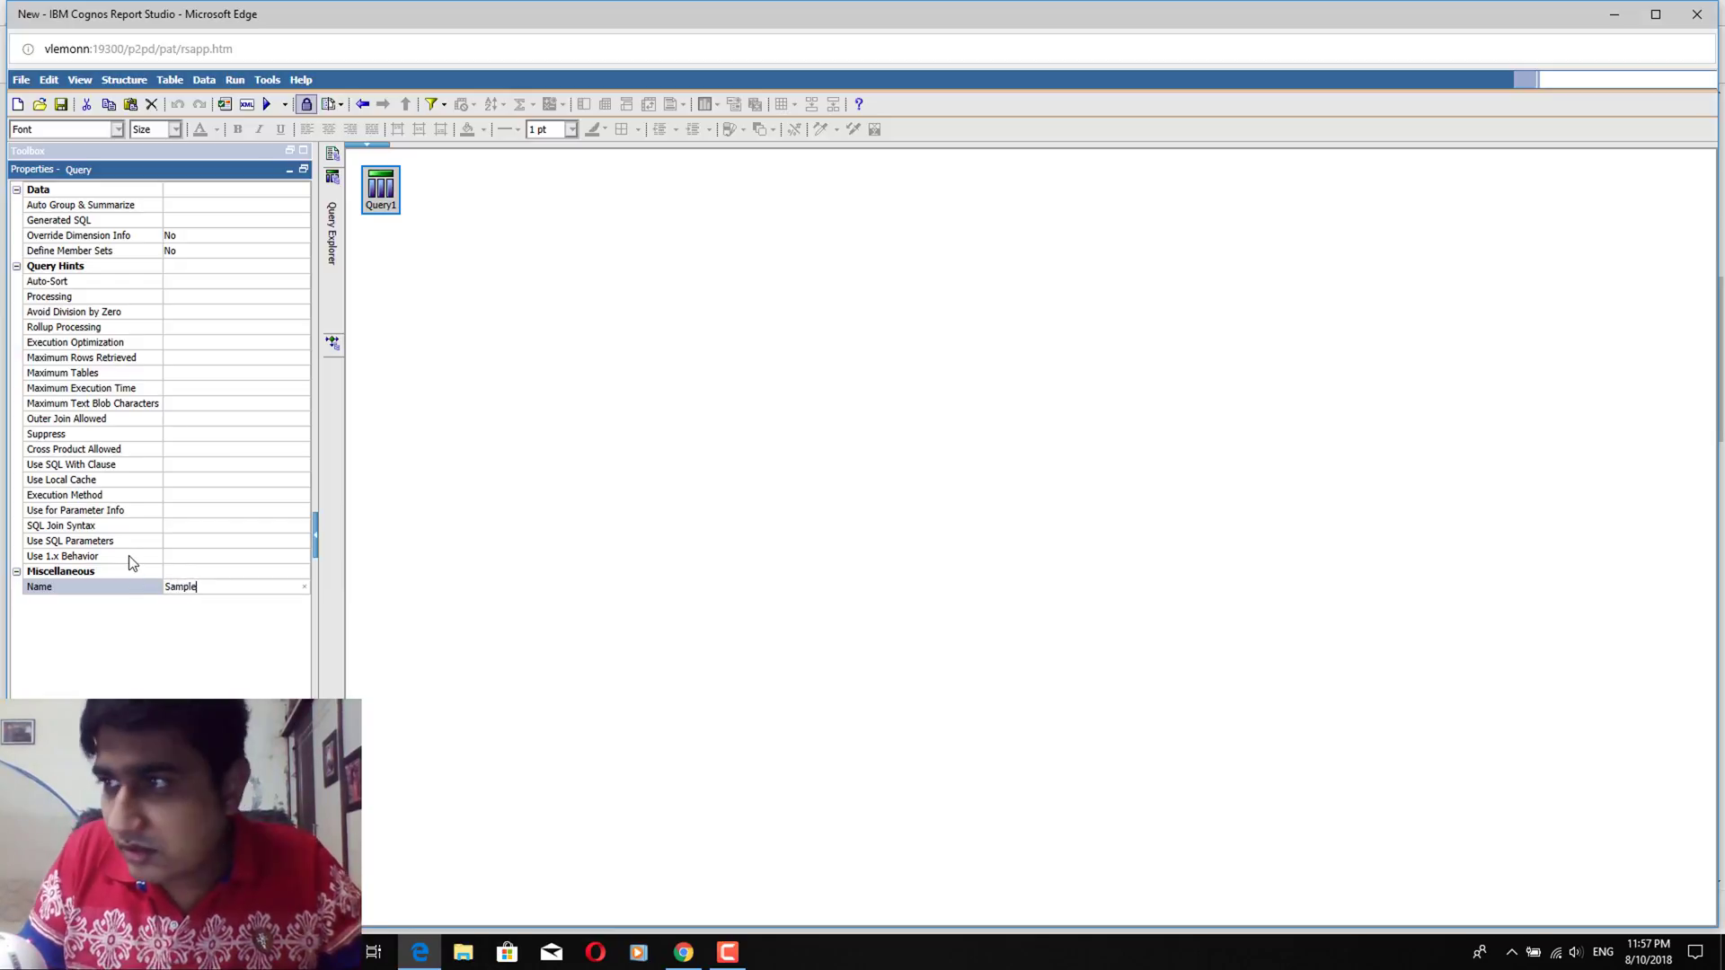
key(Return)
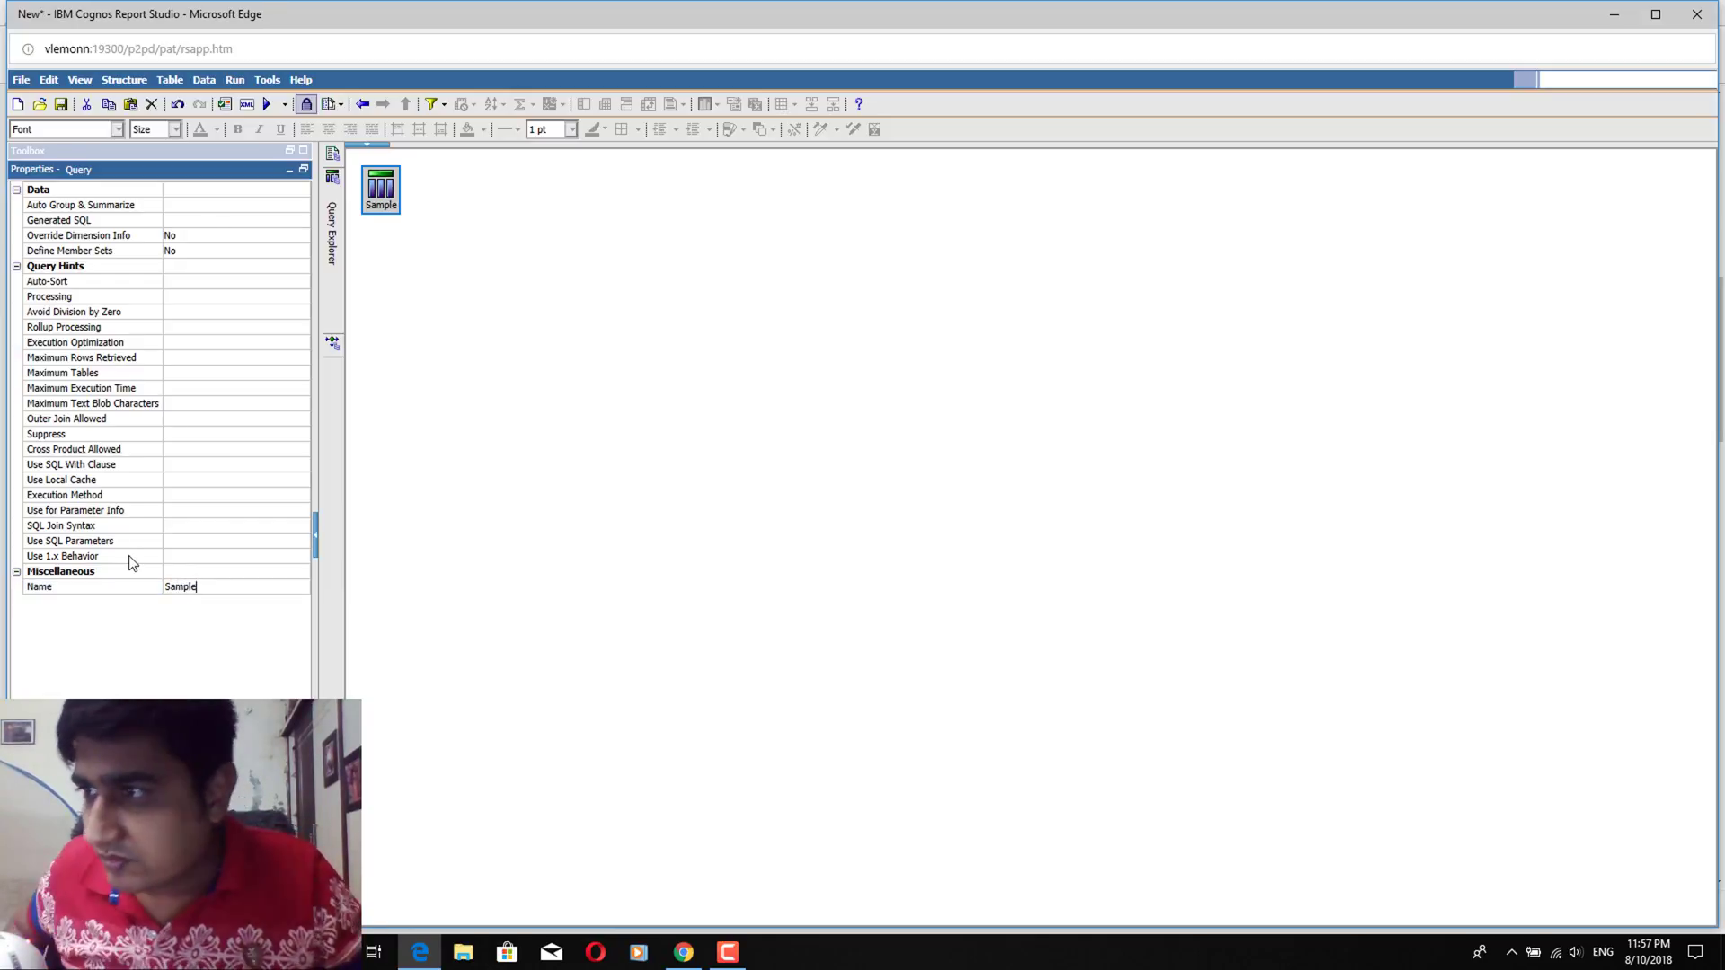
Open the Sample query and bring up the toolbox objects that can be inserted into it
click(382, 181)
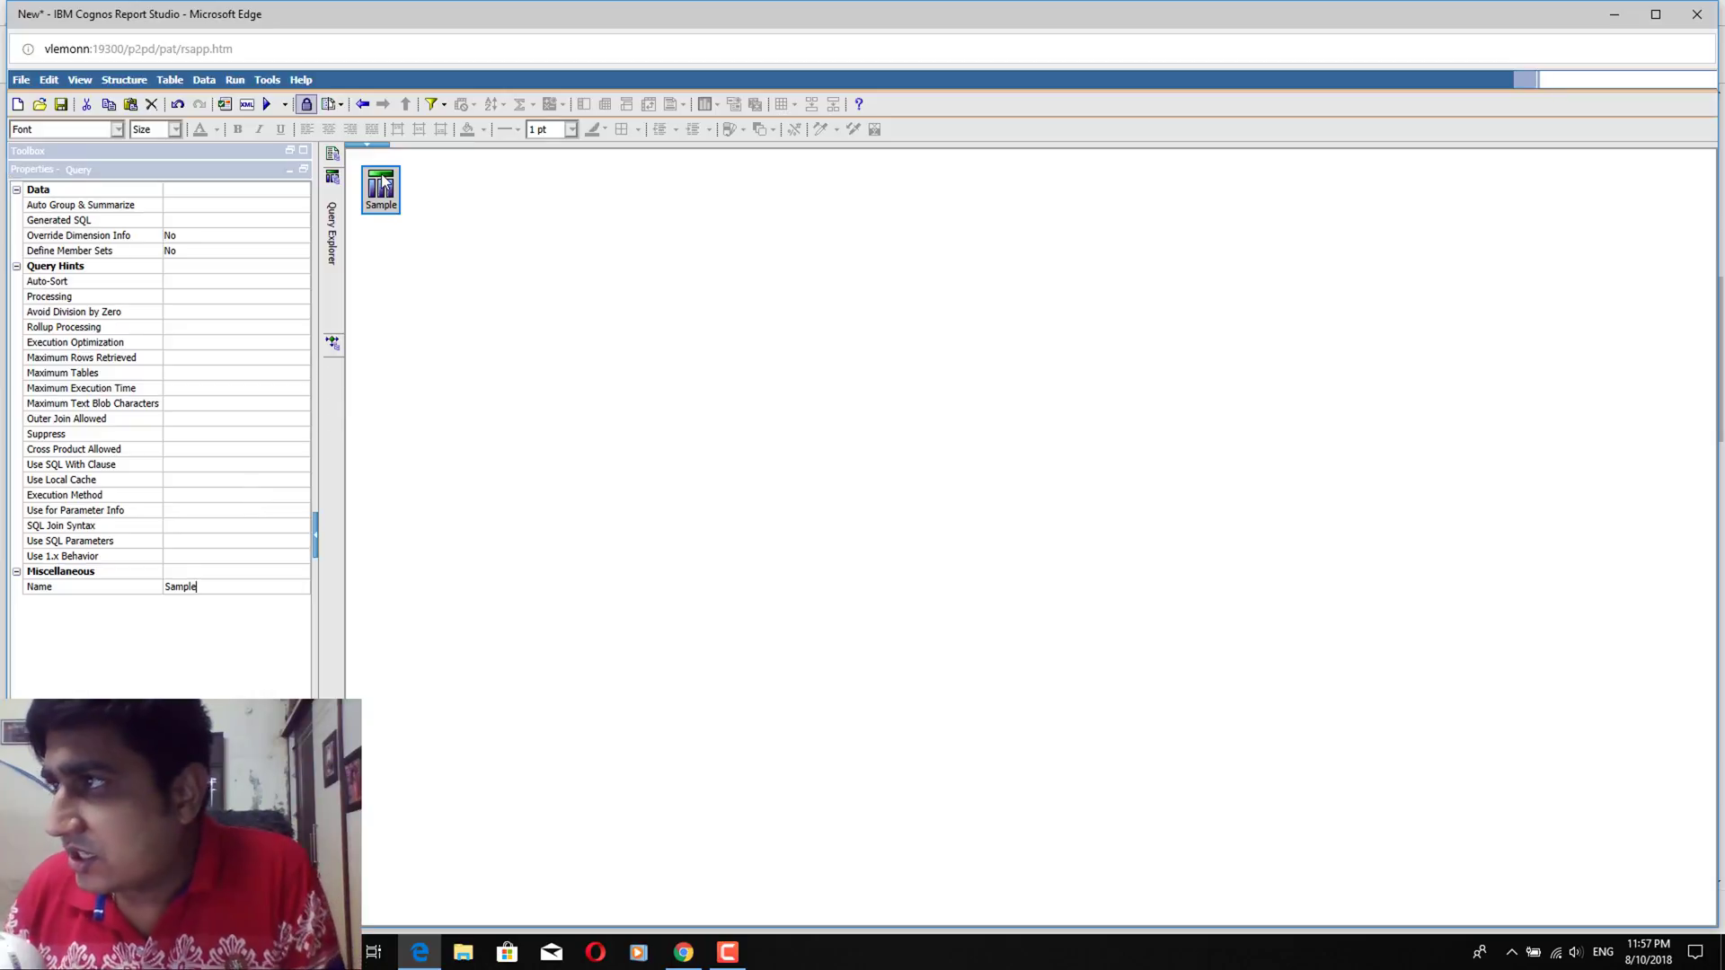
double_click(381, 178)
click(304, 151)
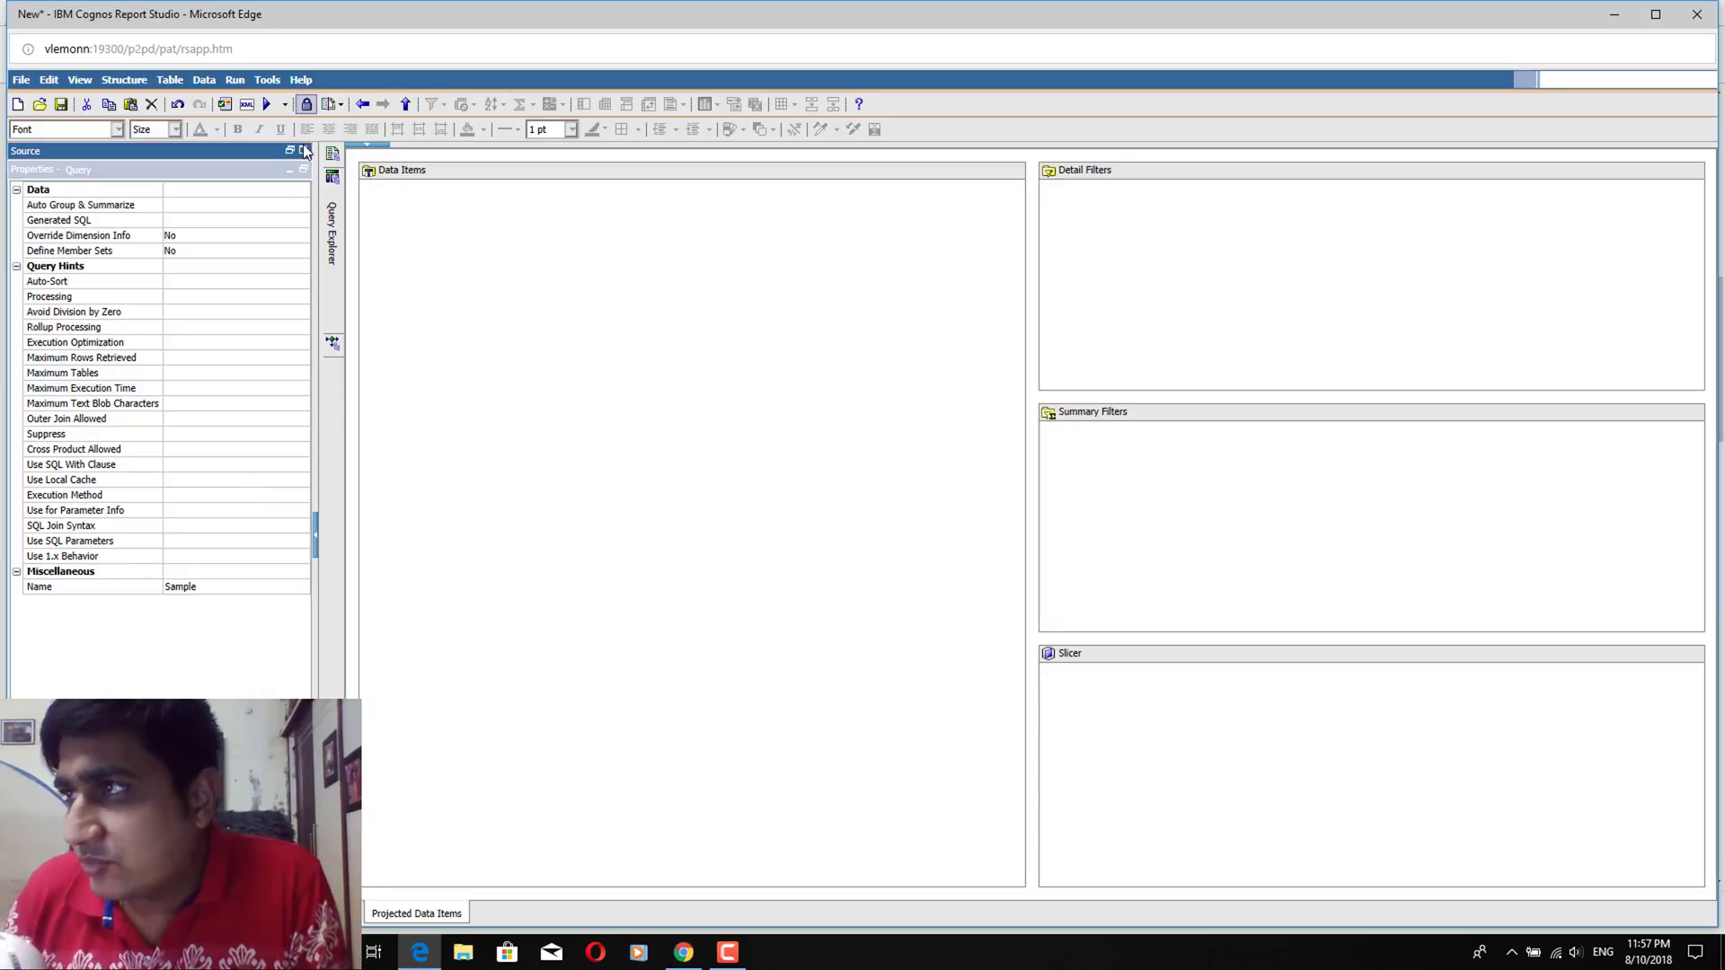
click(304, 150)
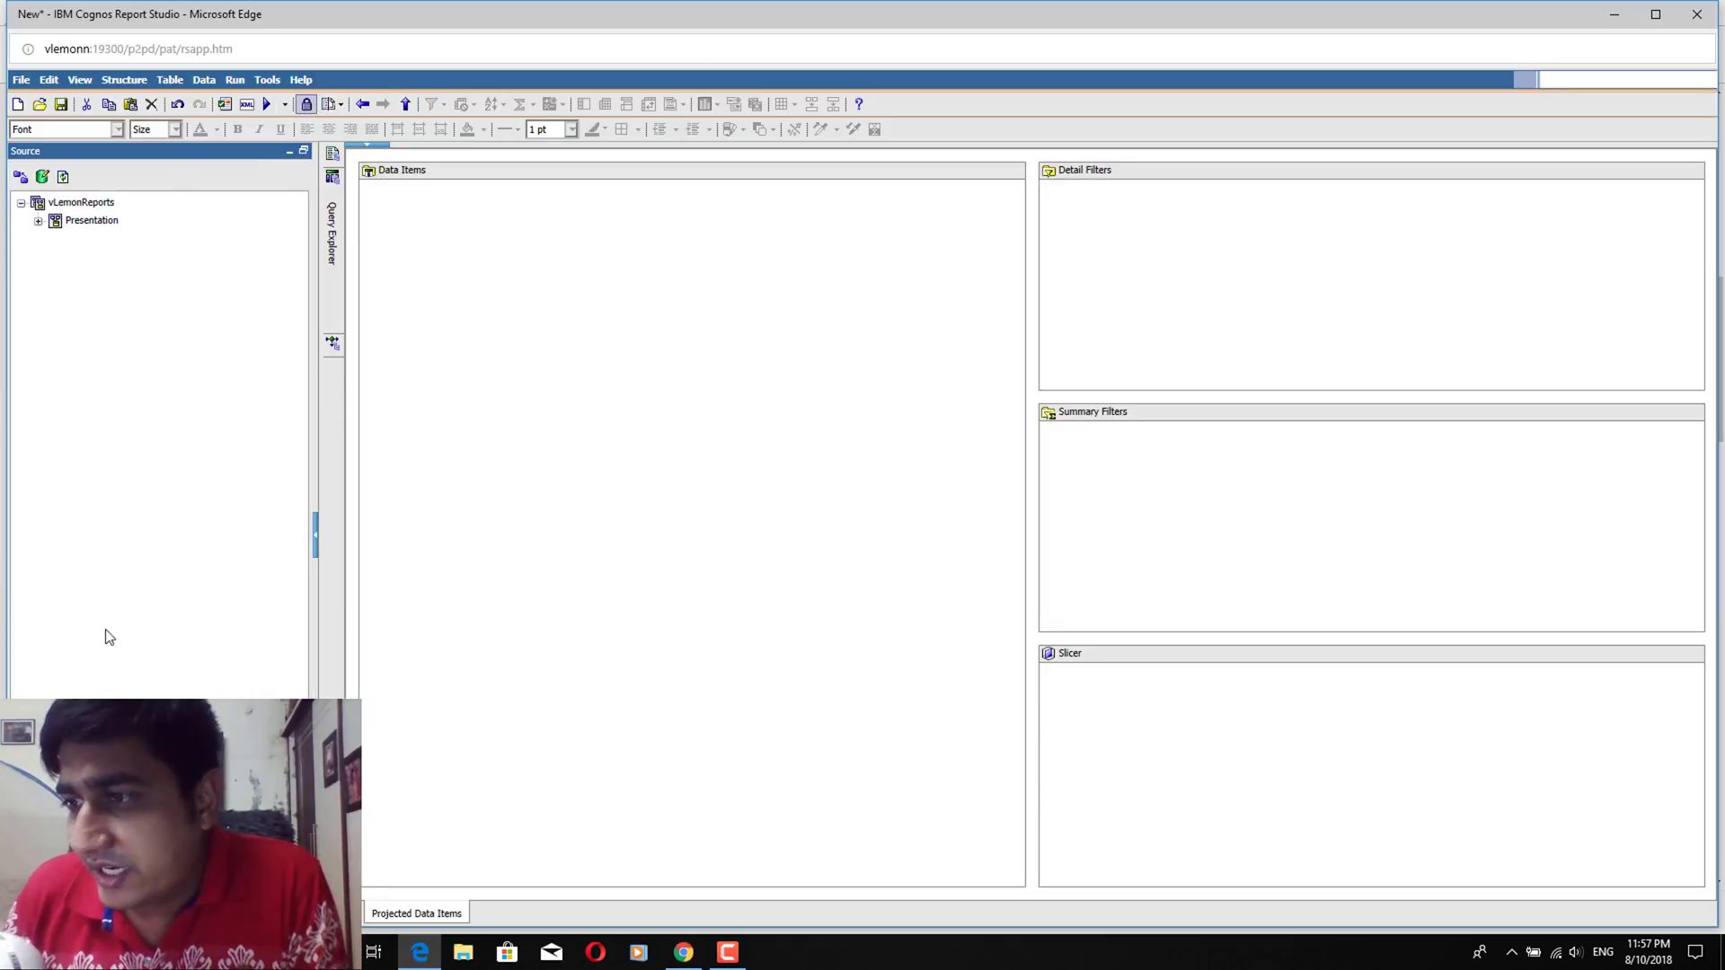
click(135, 913)
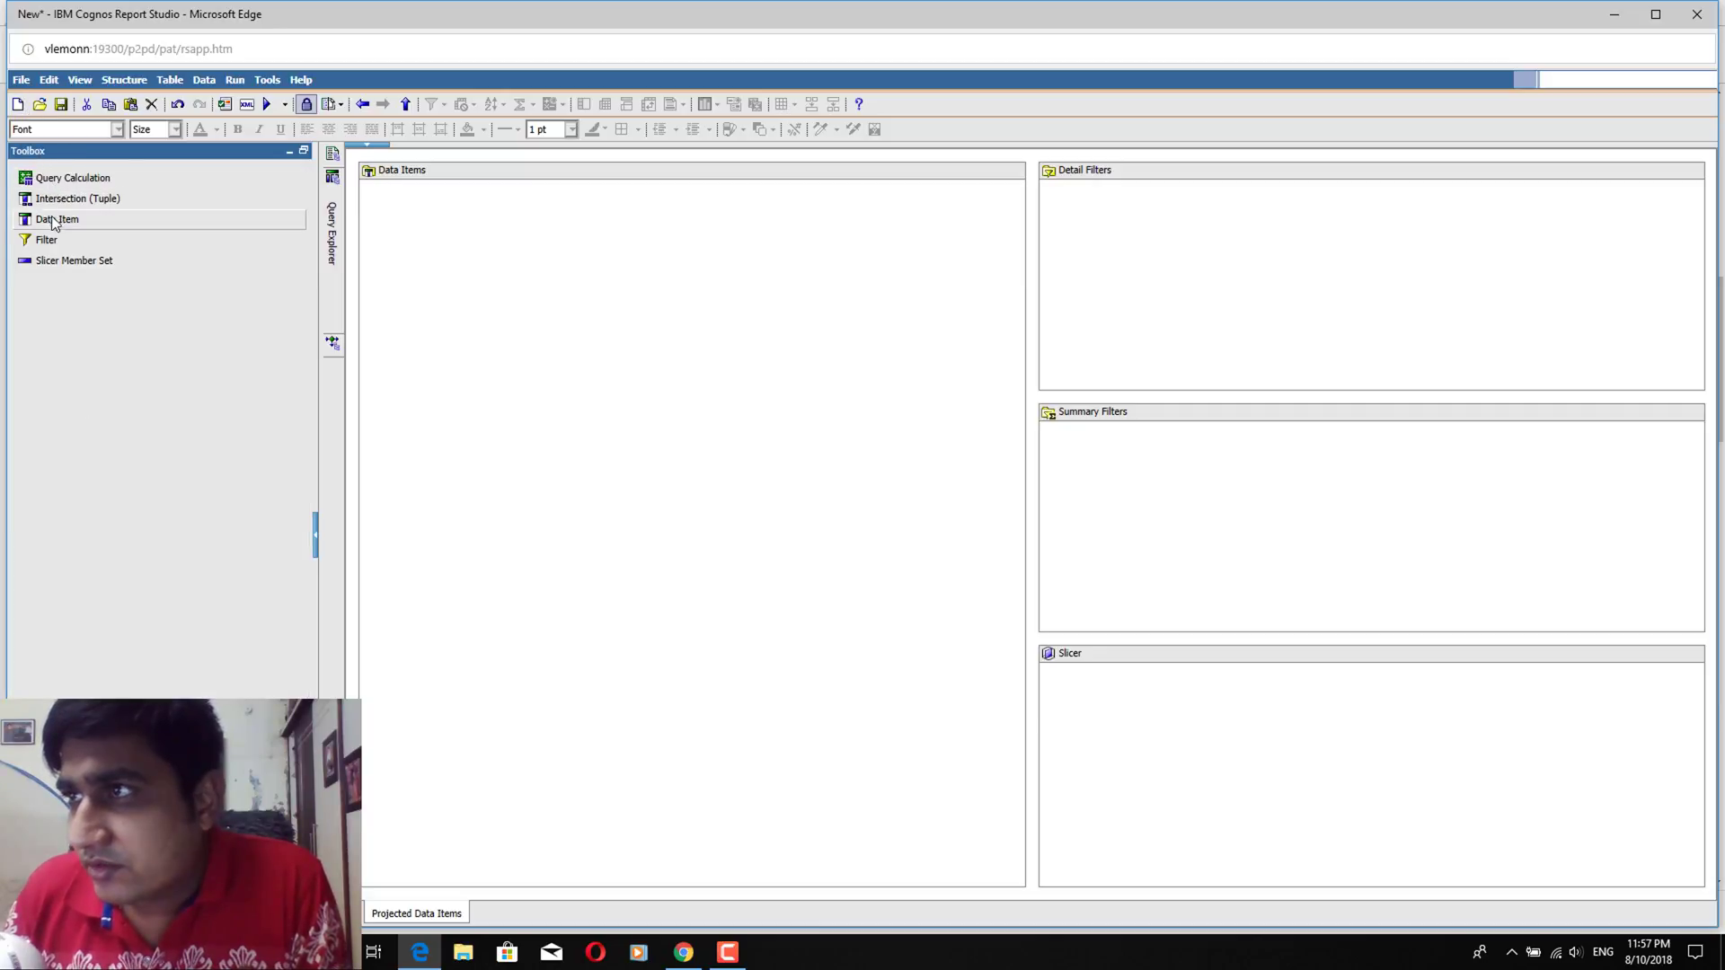
Add a data item named CurrentDate to the Sample query with the expression current_date, and validate it
drag(56, 221, 572, 275)
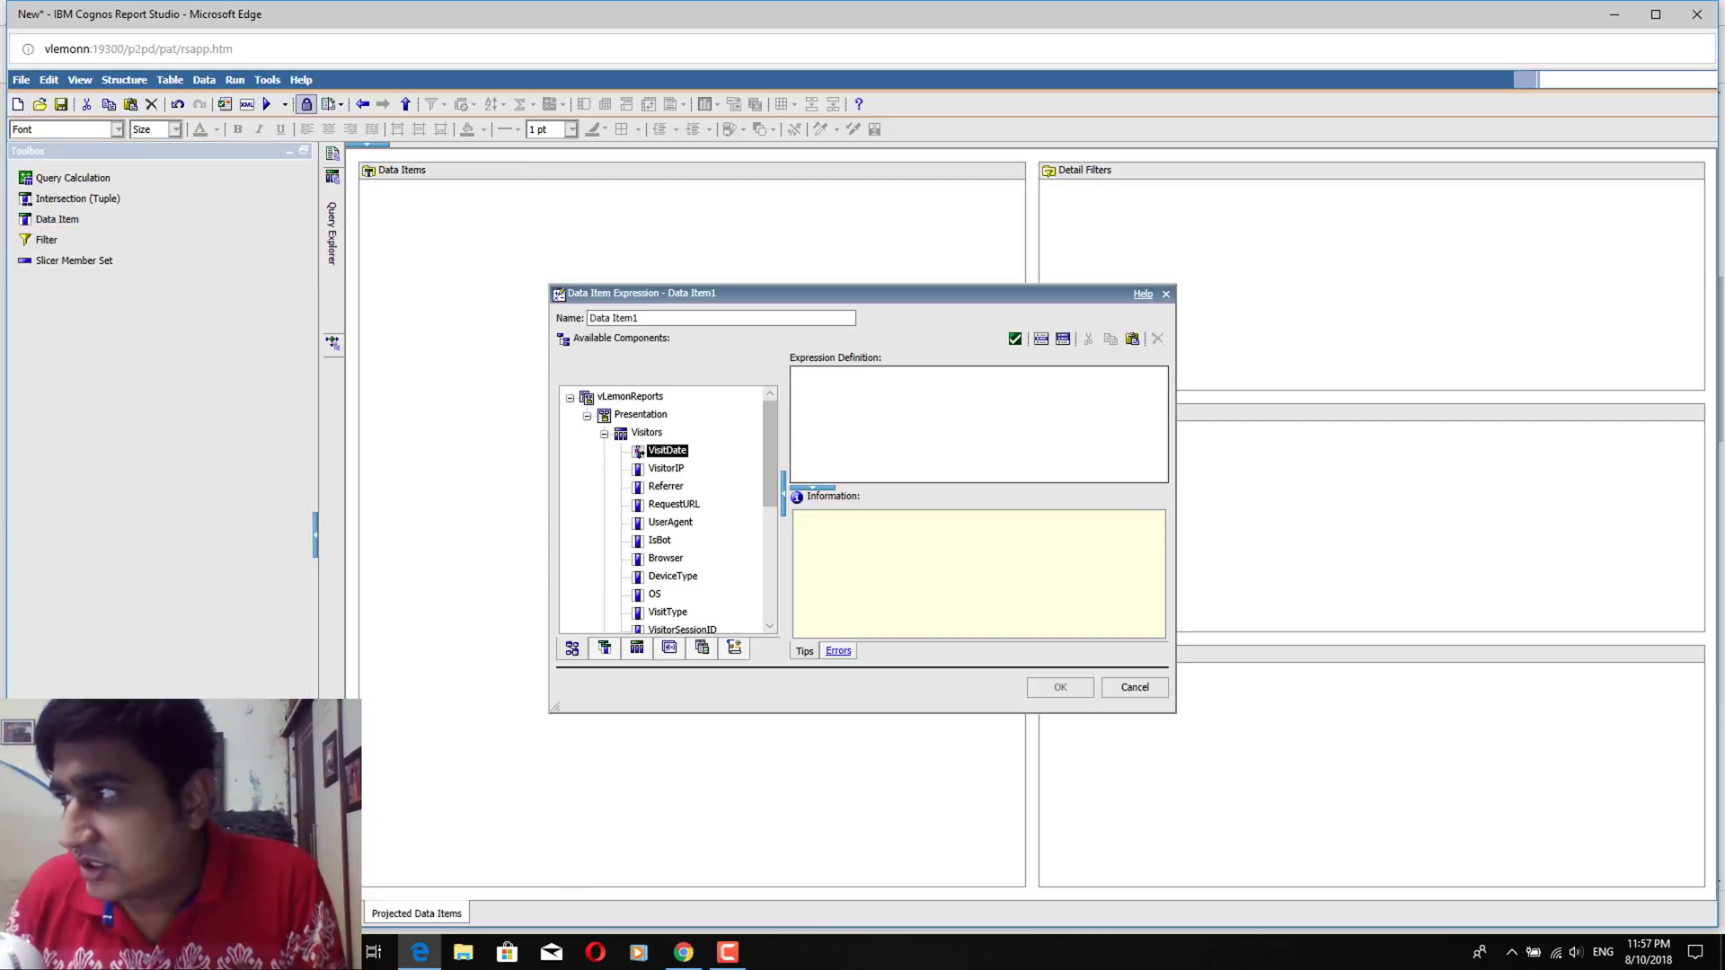
triple_click(665, 317)
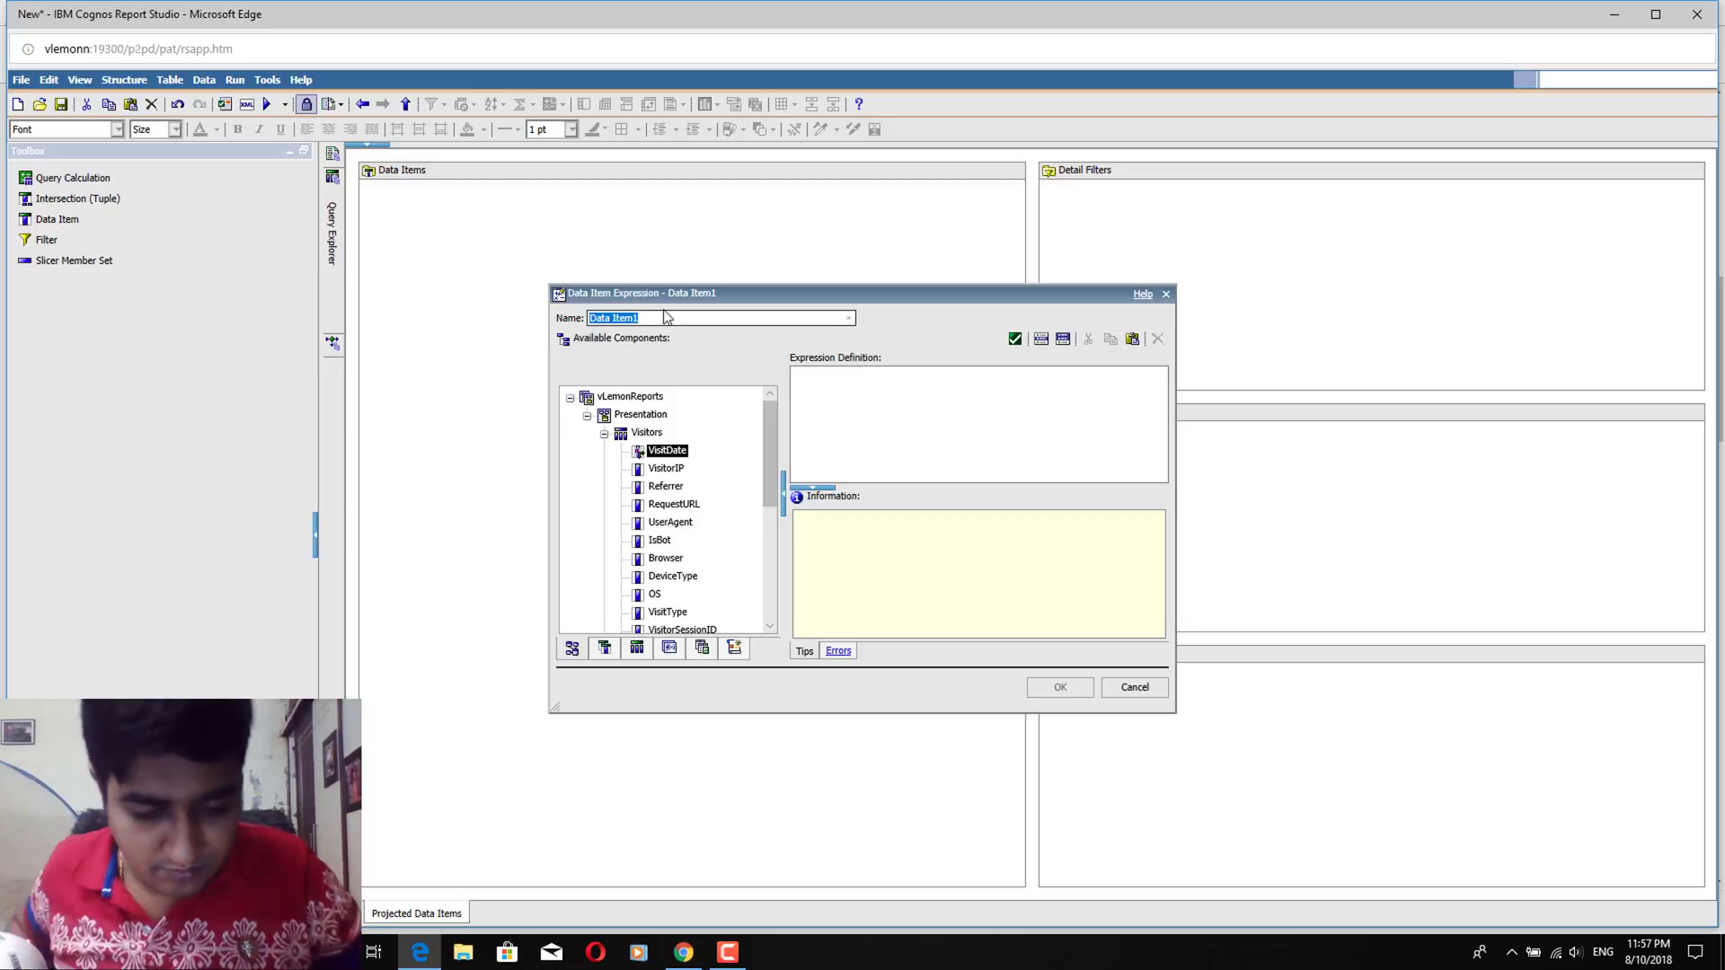
text(CurrentDate)
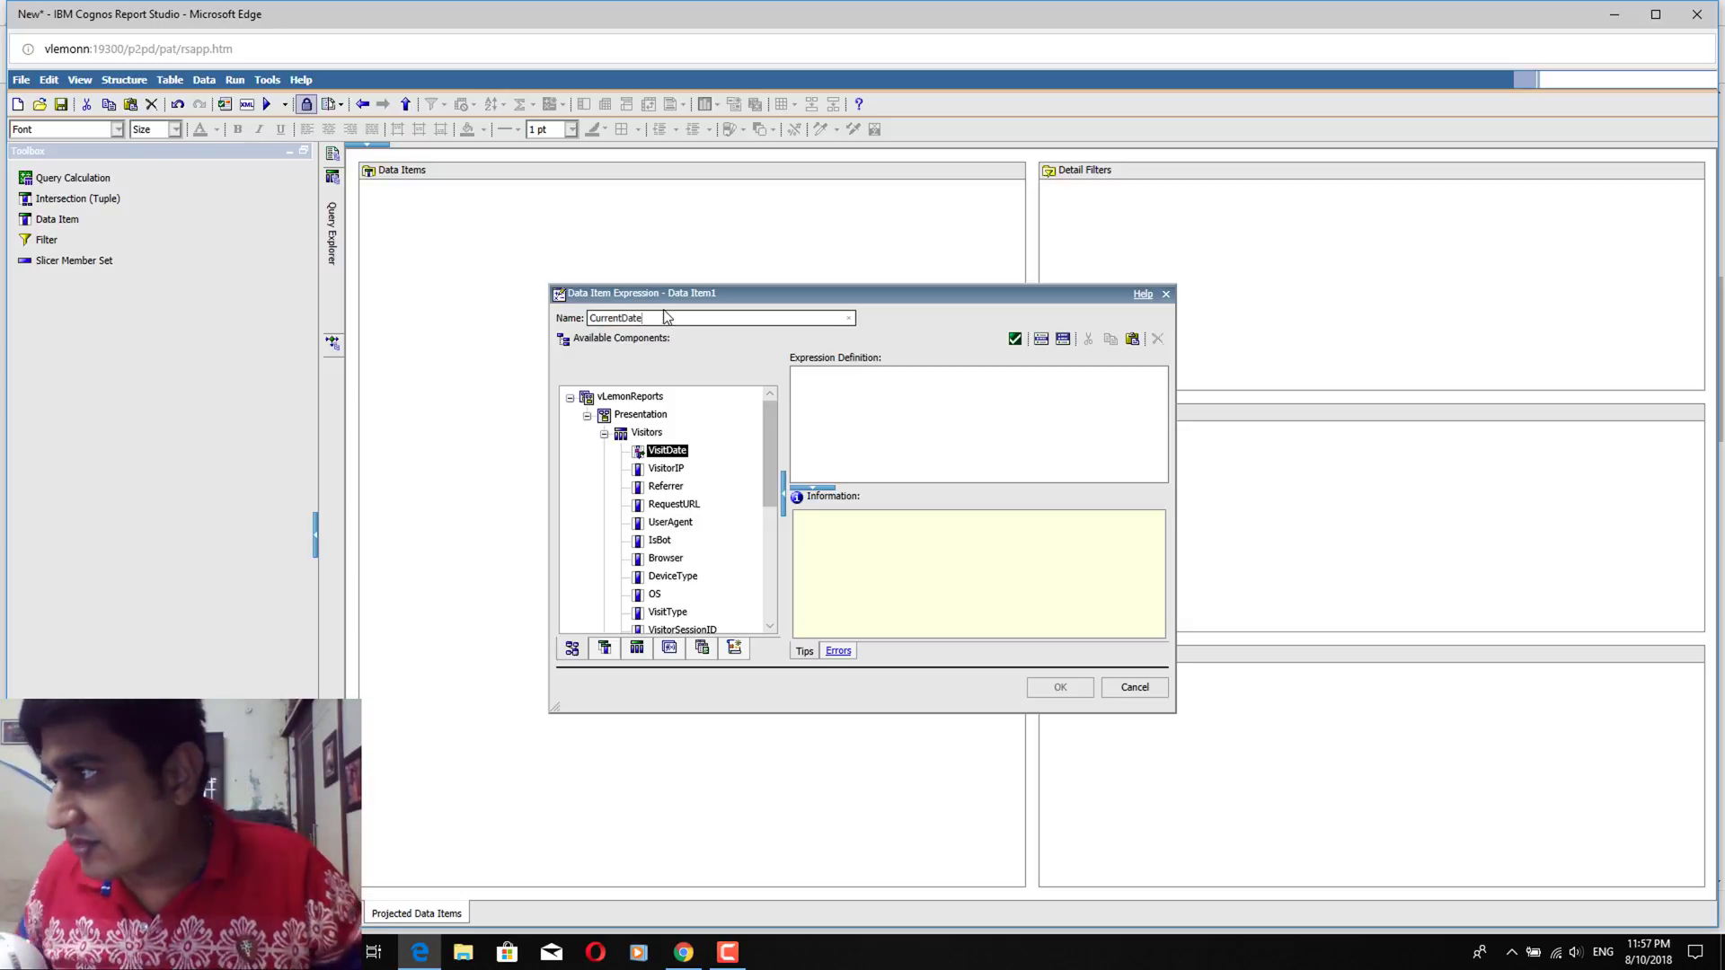
click(820, 428)
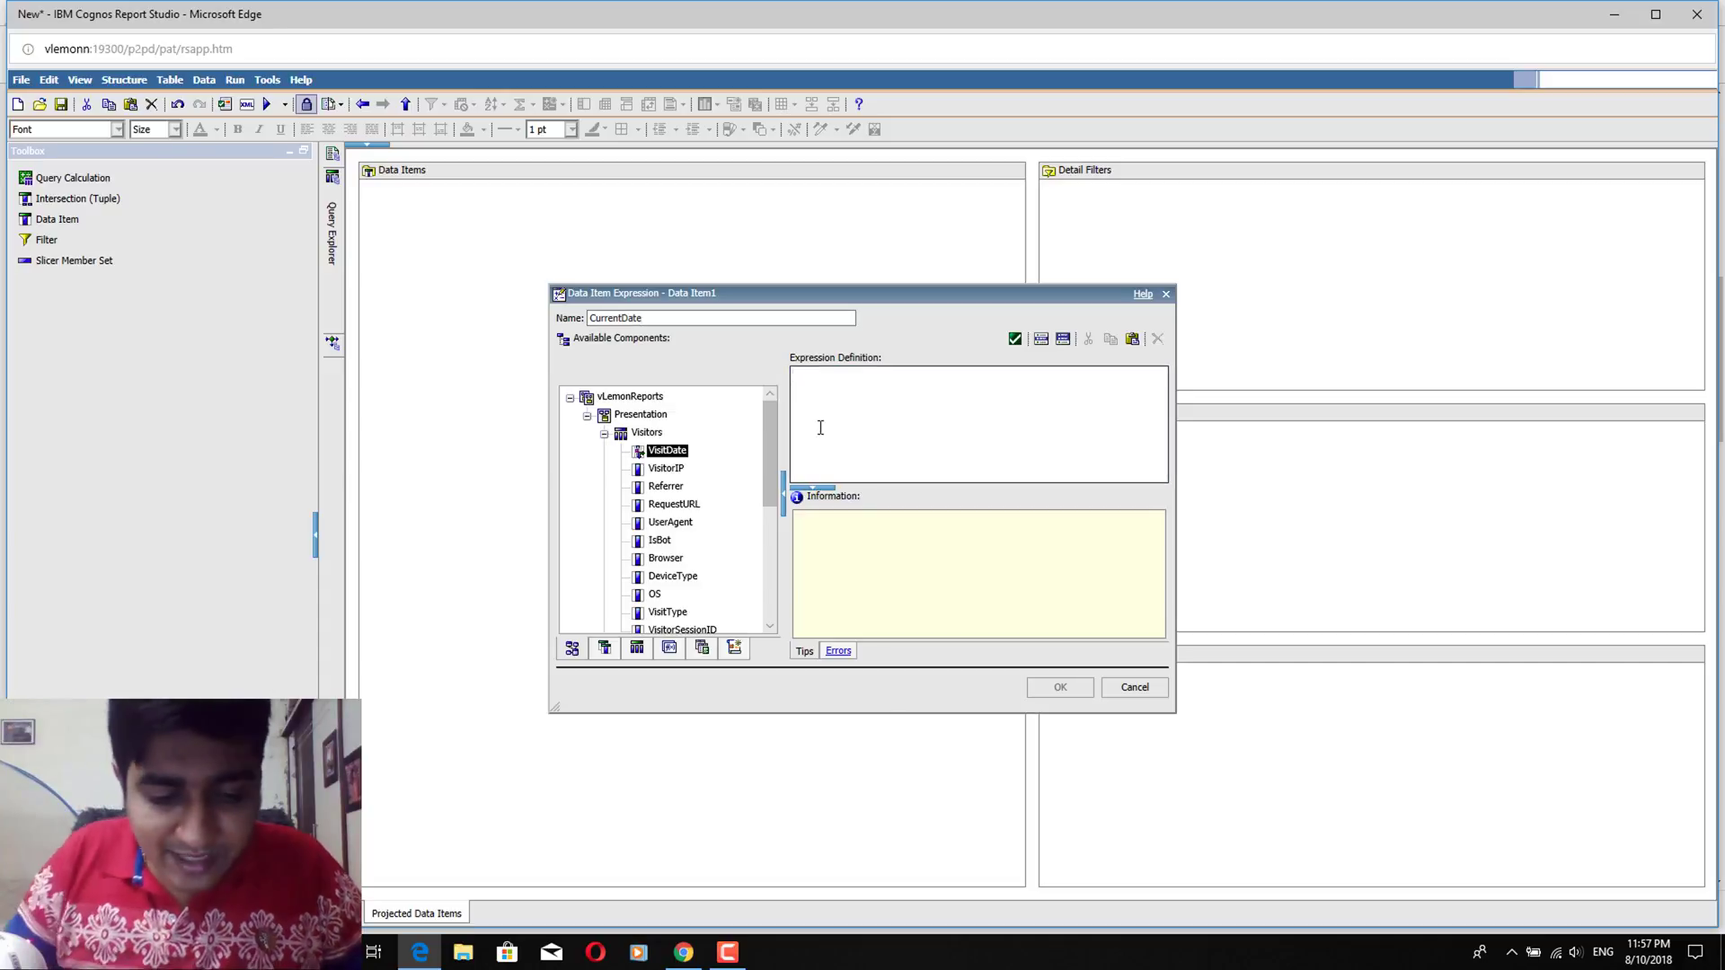
text(current)
text(_date)
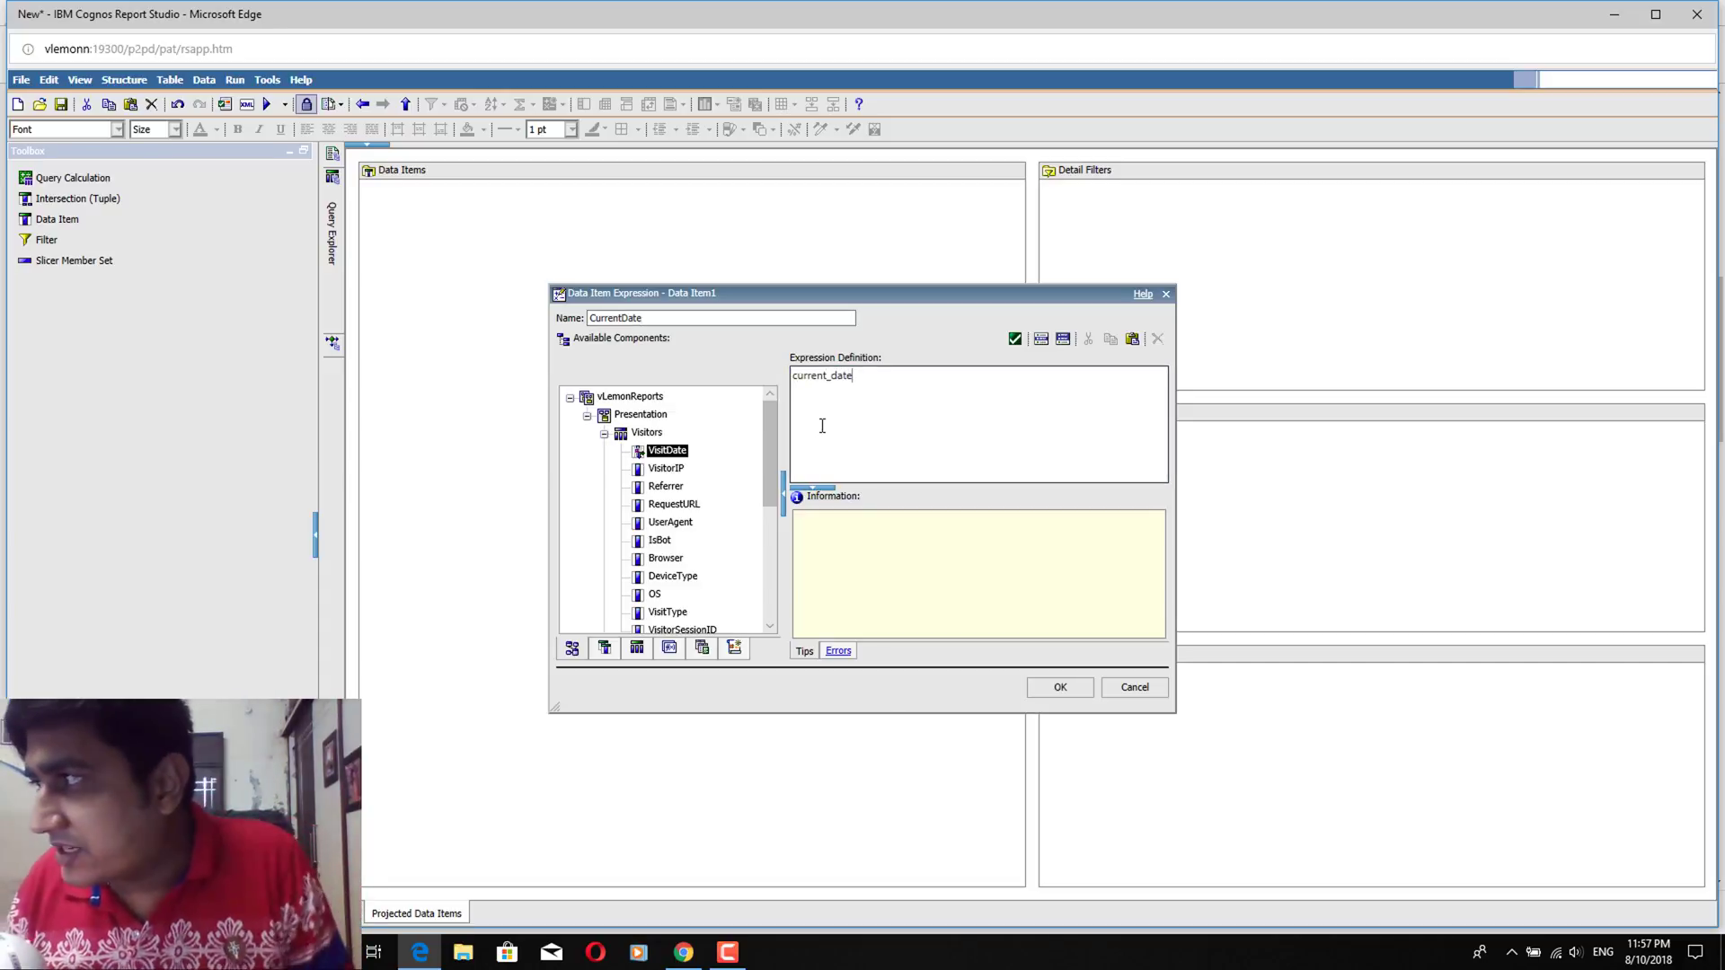
click(1015, 338)
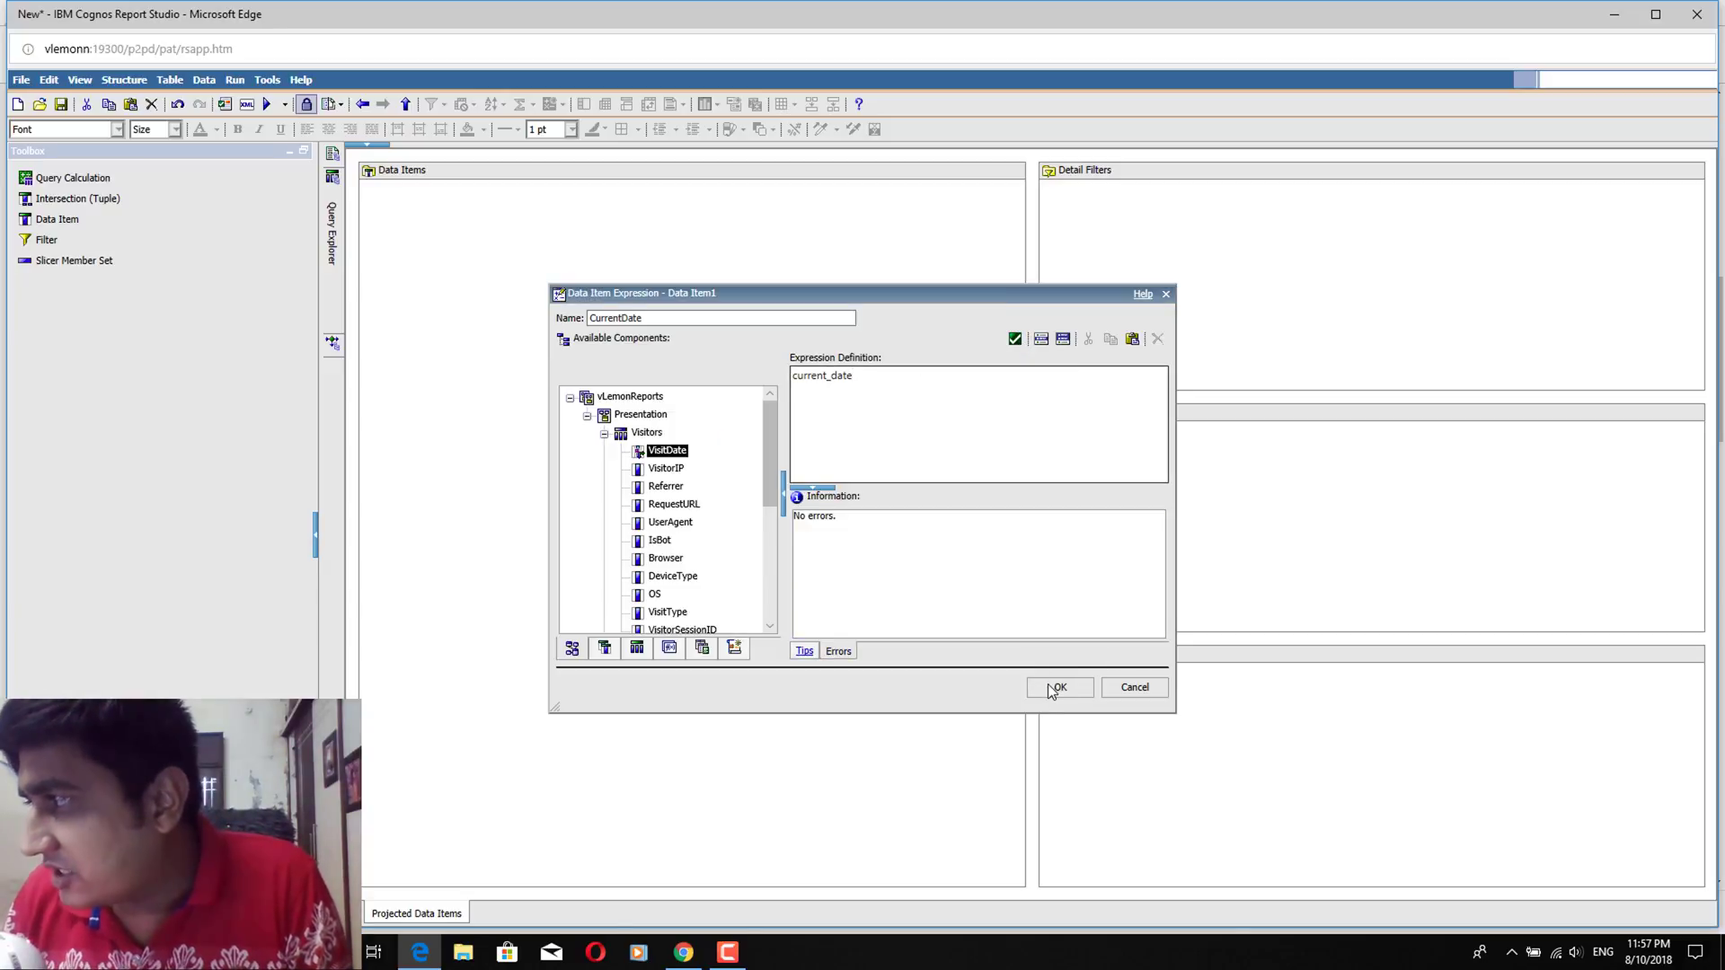
click(1057, 687)
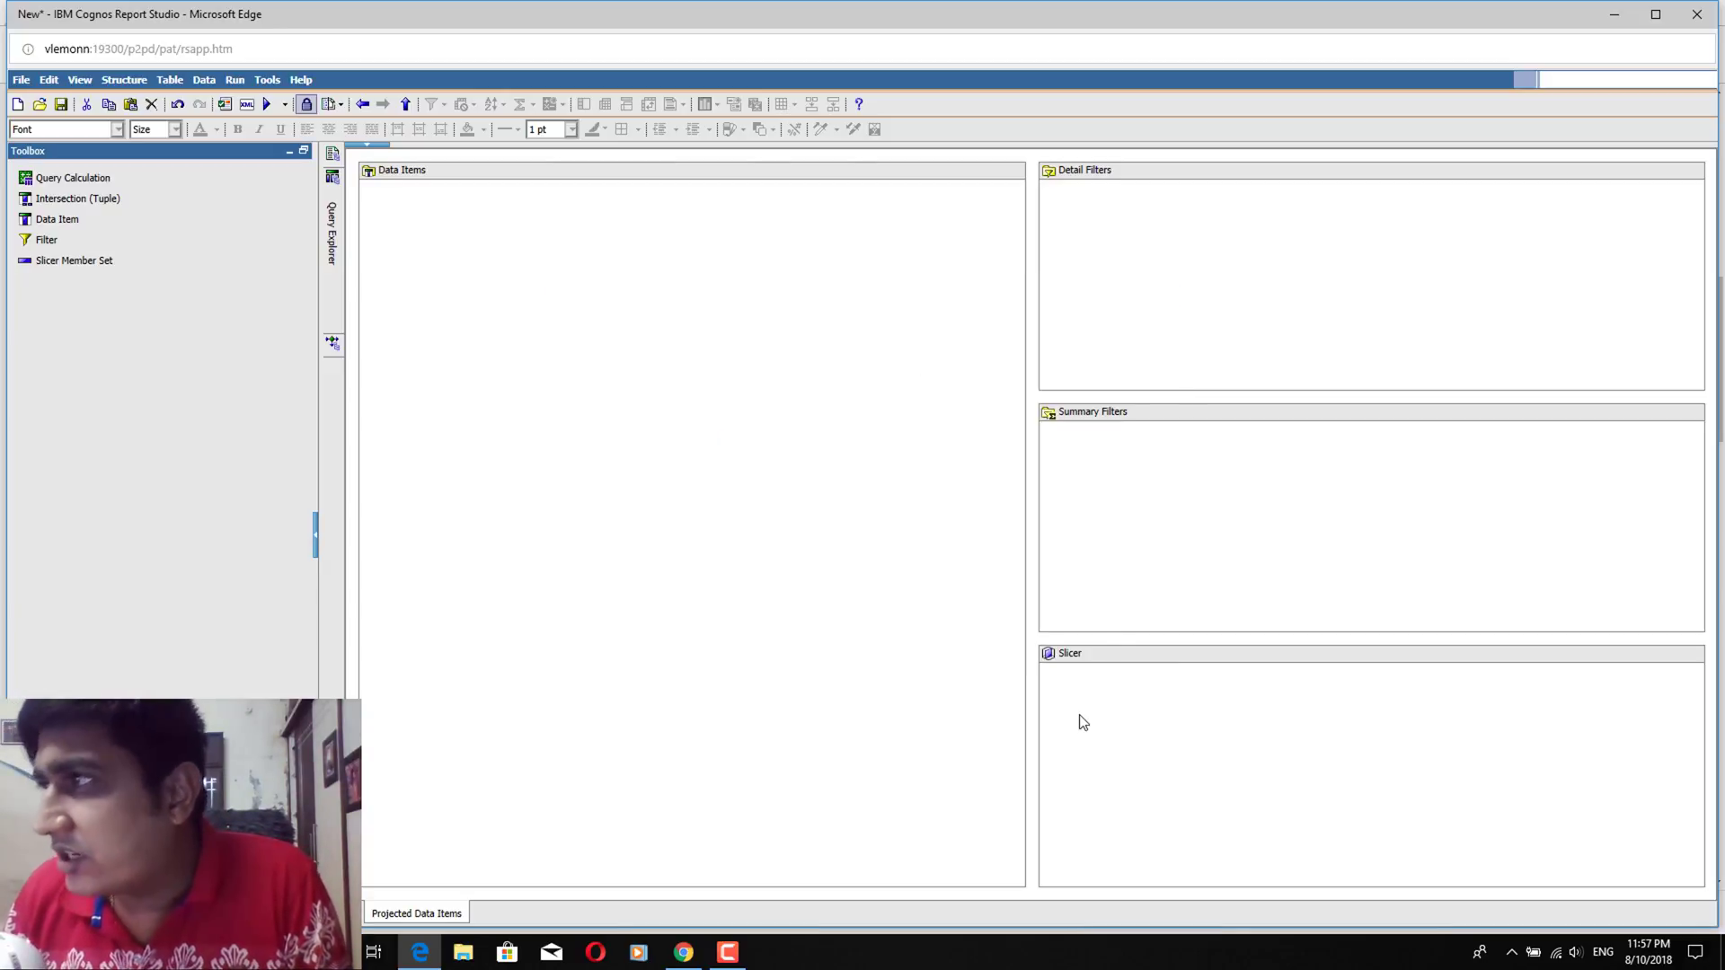
View the Sample query's tabular data, check the CurrentDate value, and close the viewer
click(234, 79)
click(256, 215)
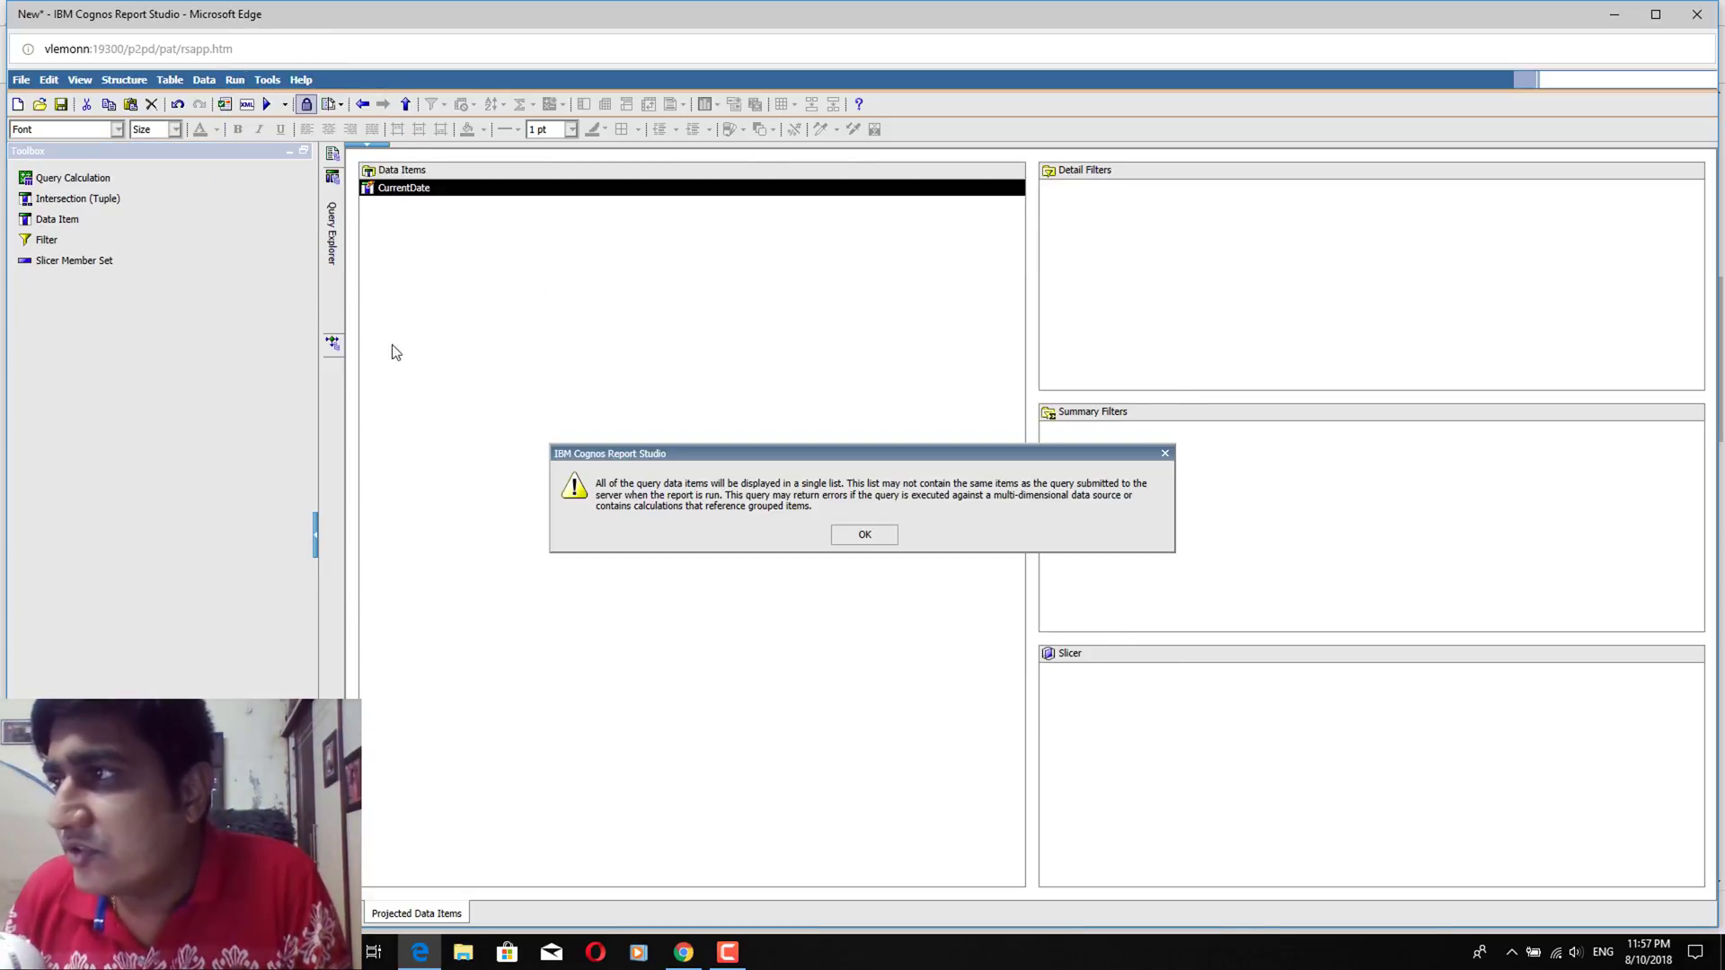
click(864, 537)
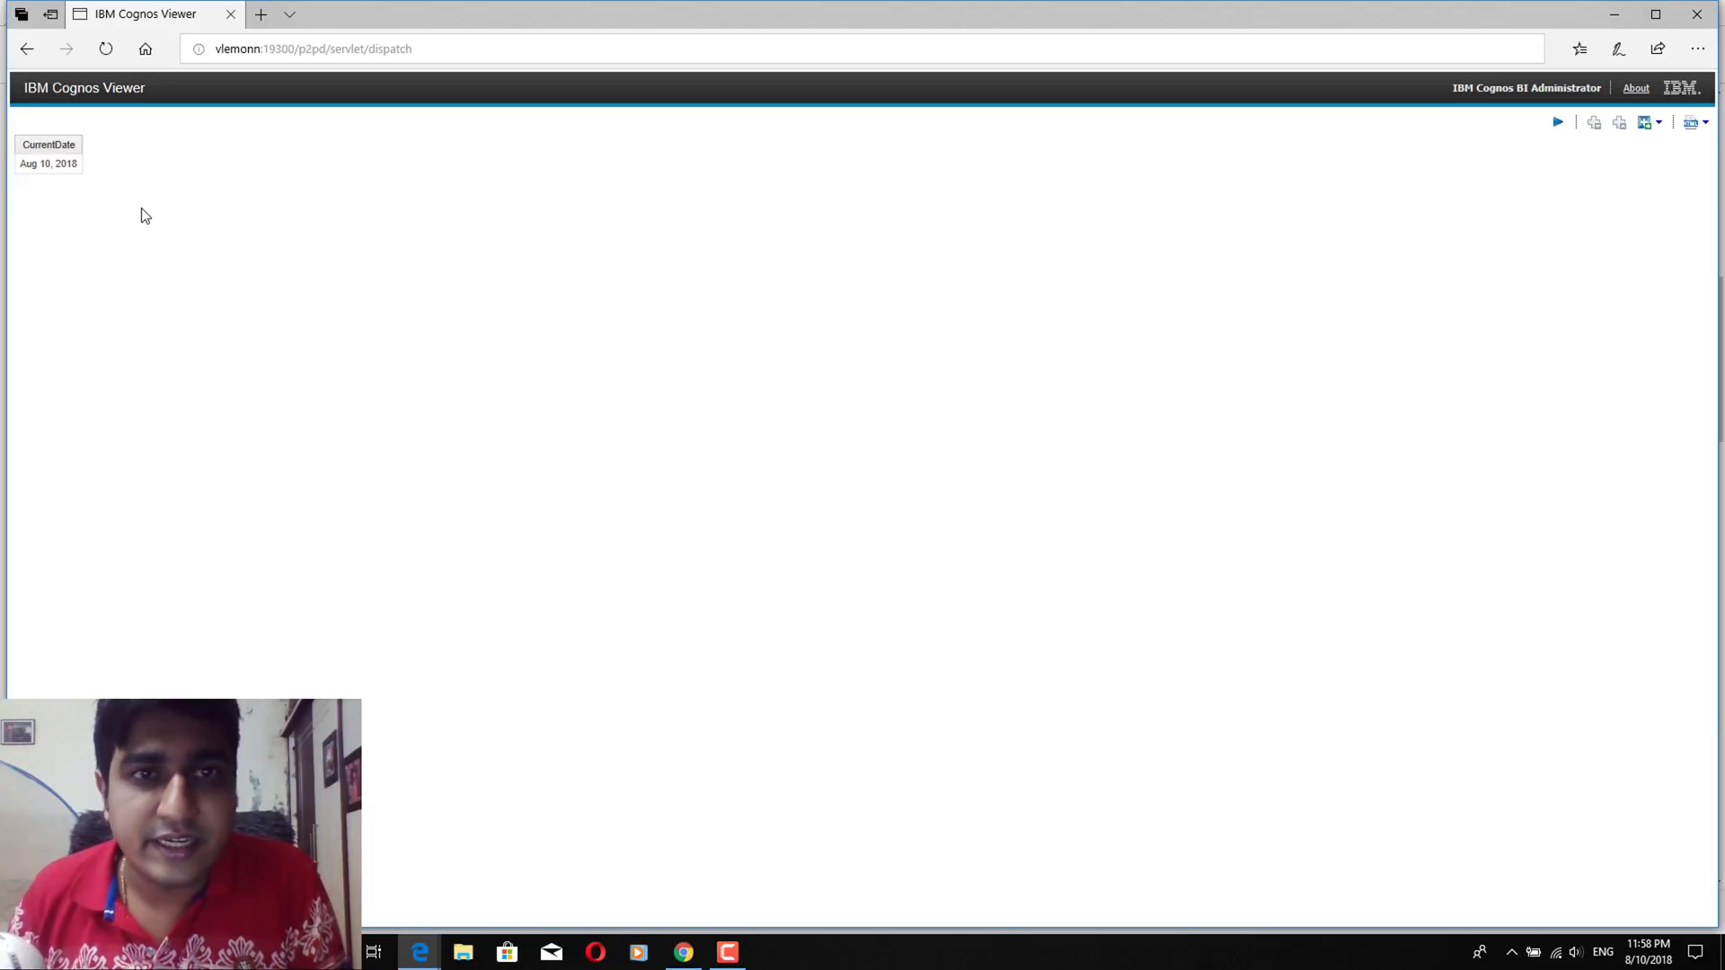
click(66, 168)
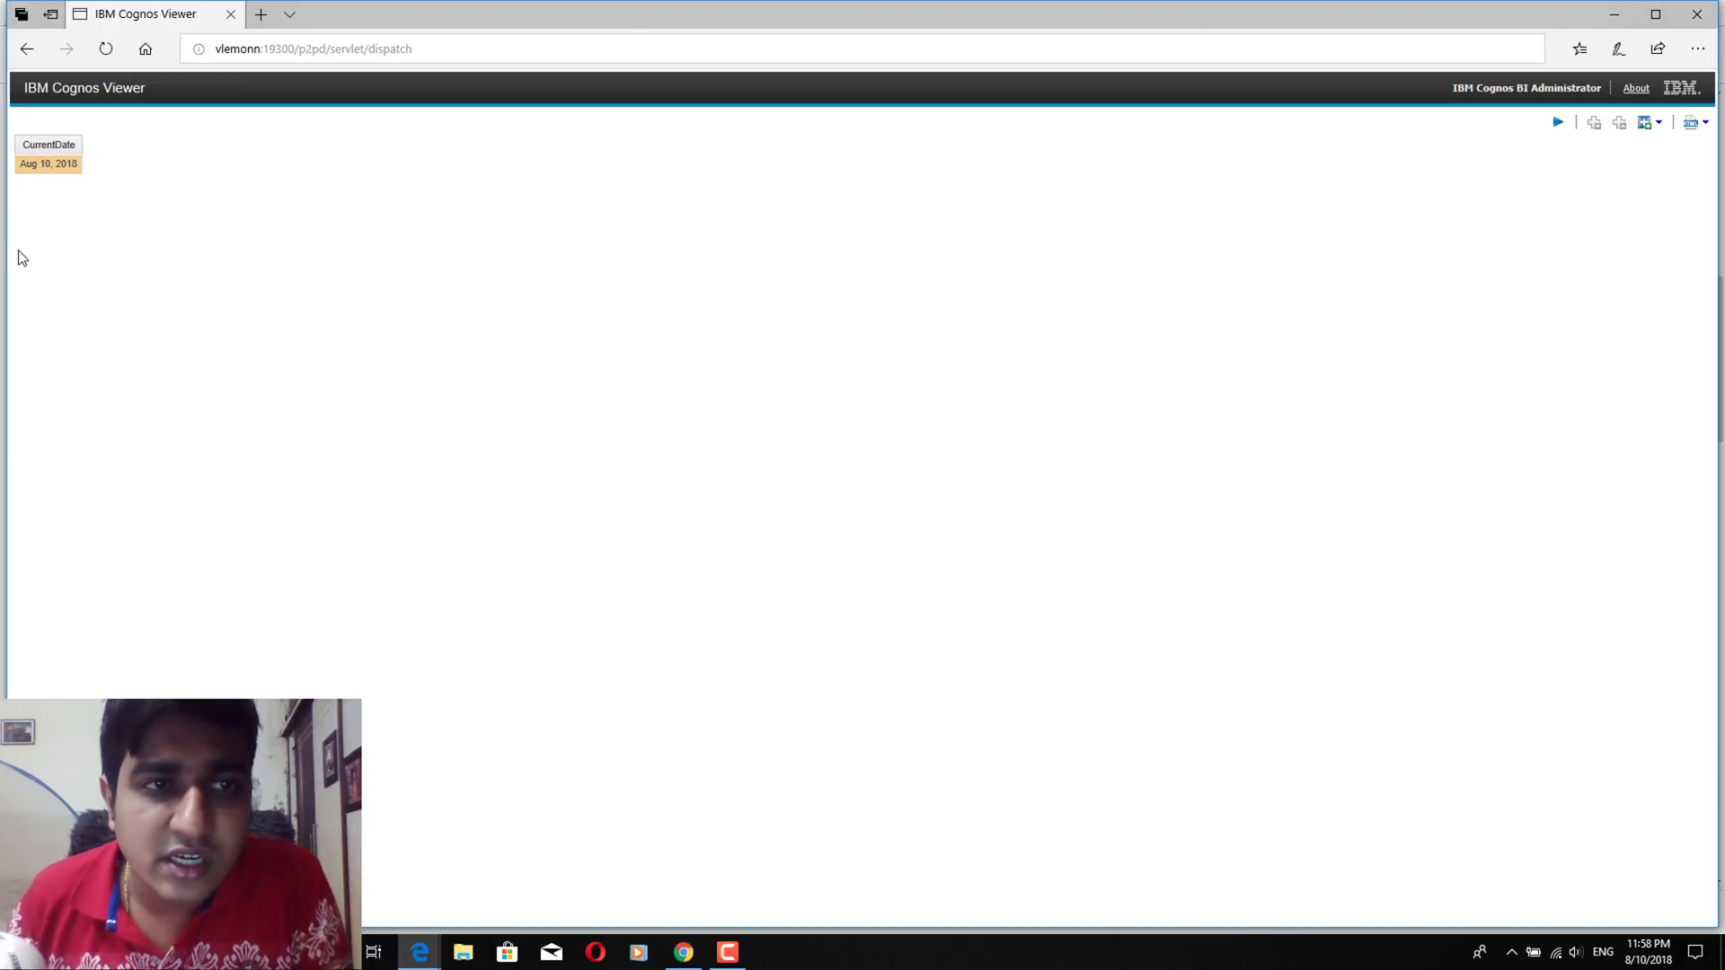
click(231, 15)
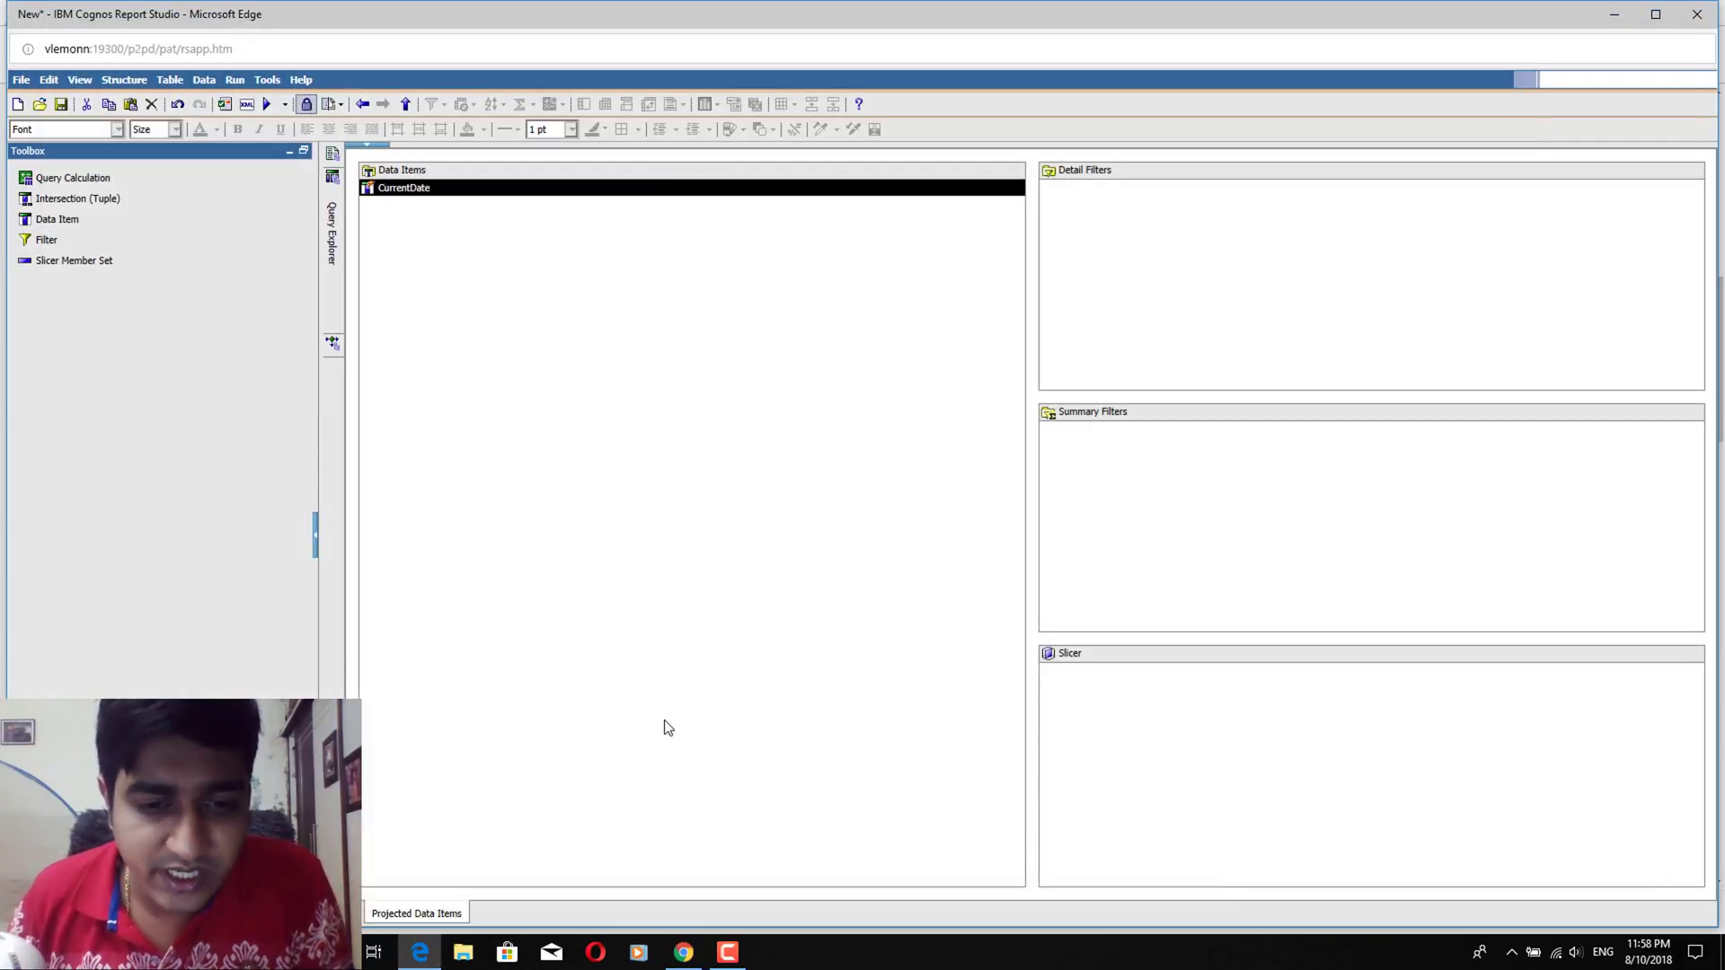
Switch to the Month to Date tutorial in Chrome and read the _first_of_month(date) description, example and result
click(682, 951)
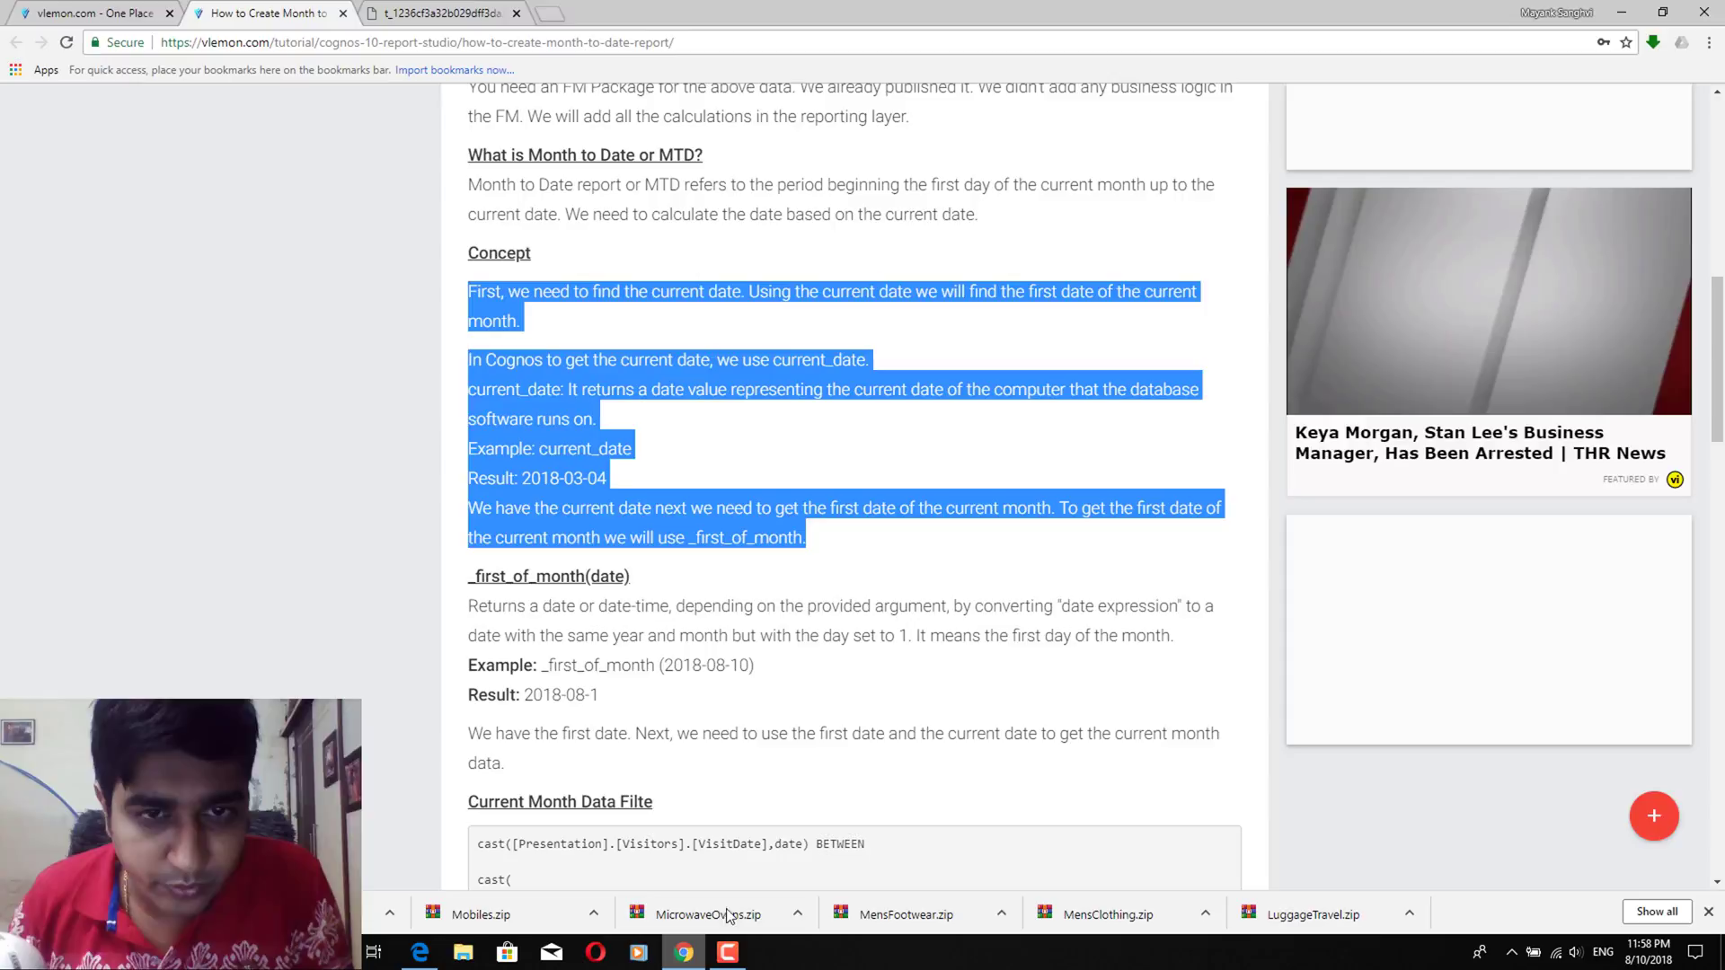
click(666, 547)
scroll(673, 578, down, 2)
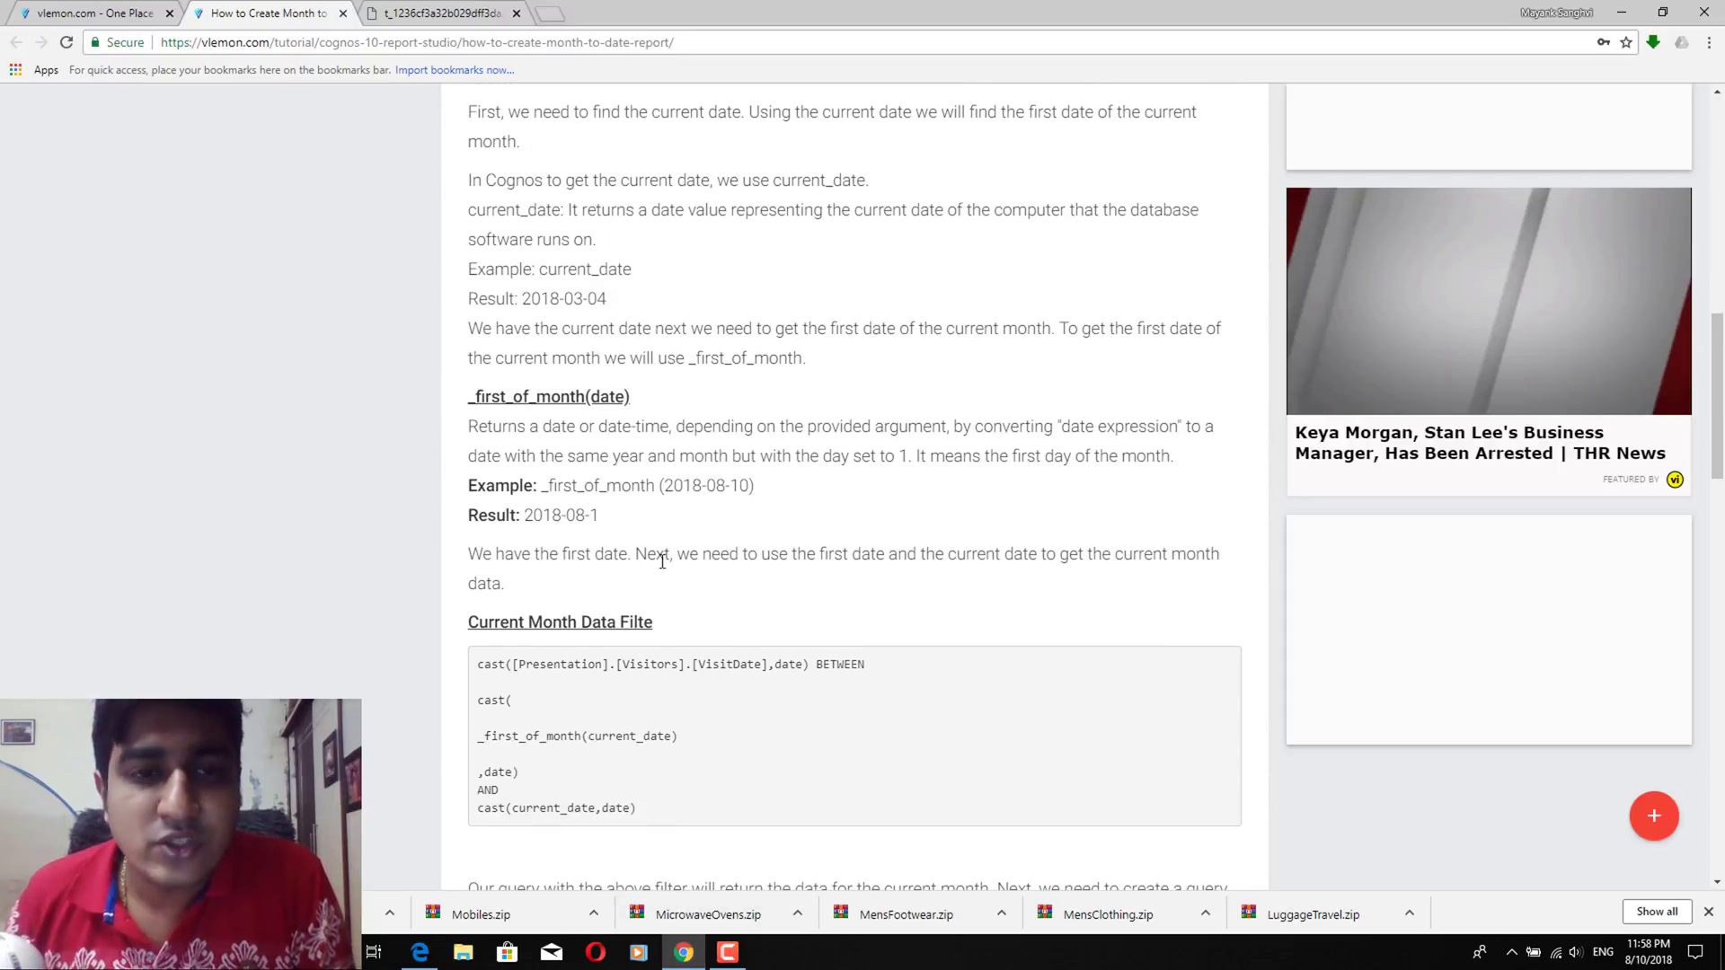
drag(466, 404, 591, 397)
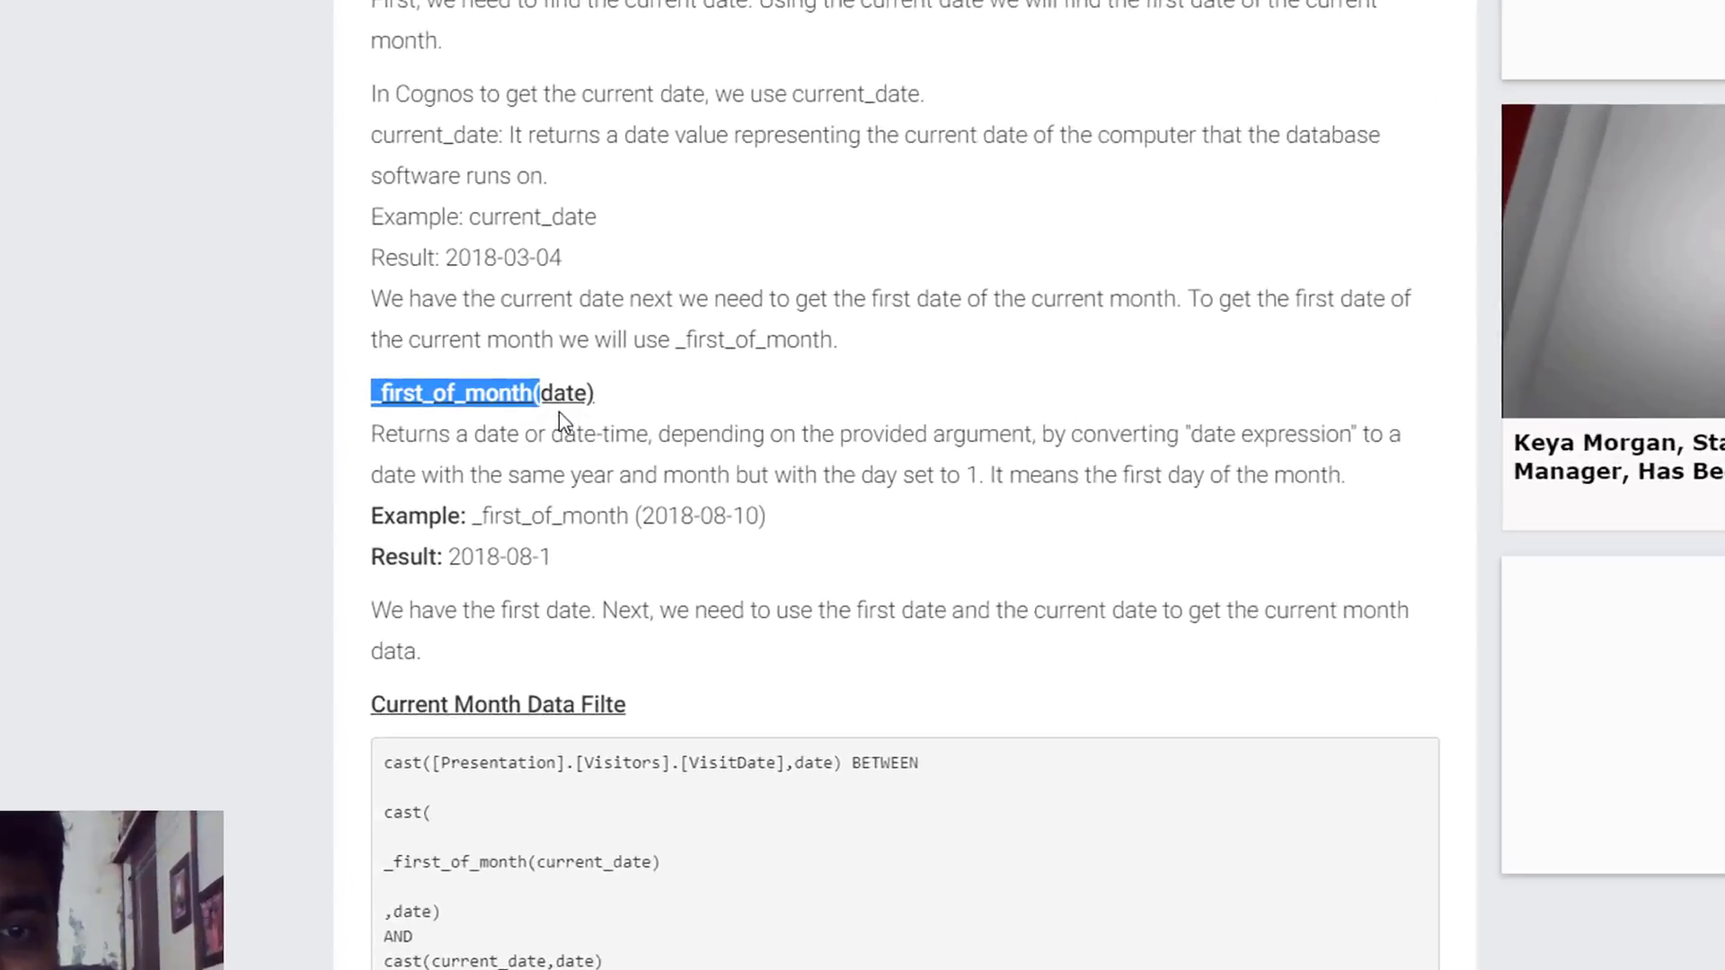
double_click(606, 398)
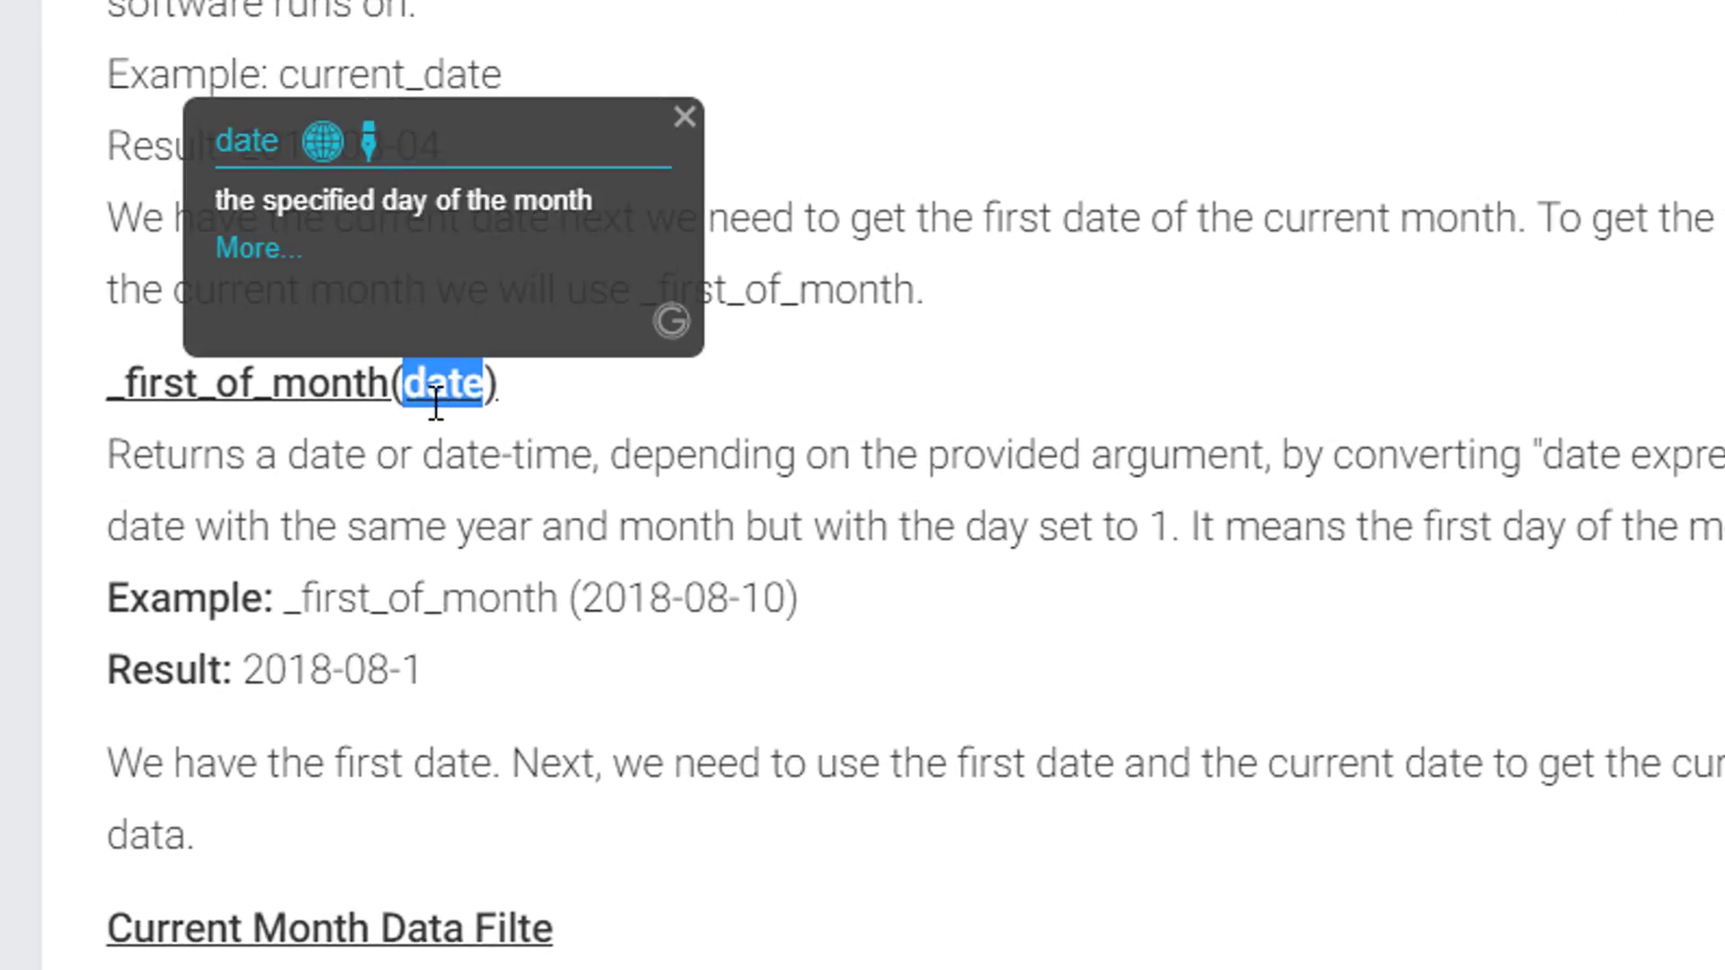
click(493, 463)
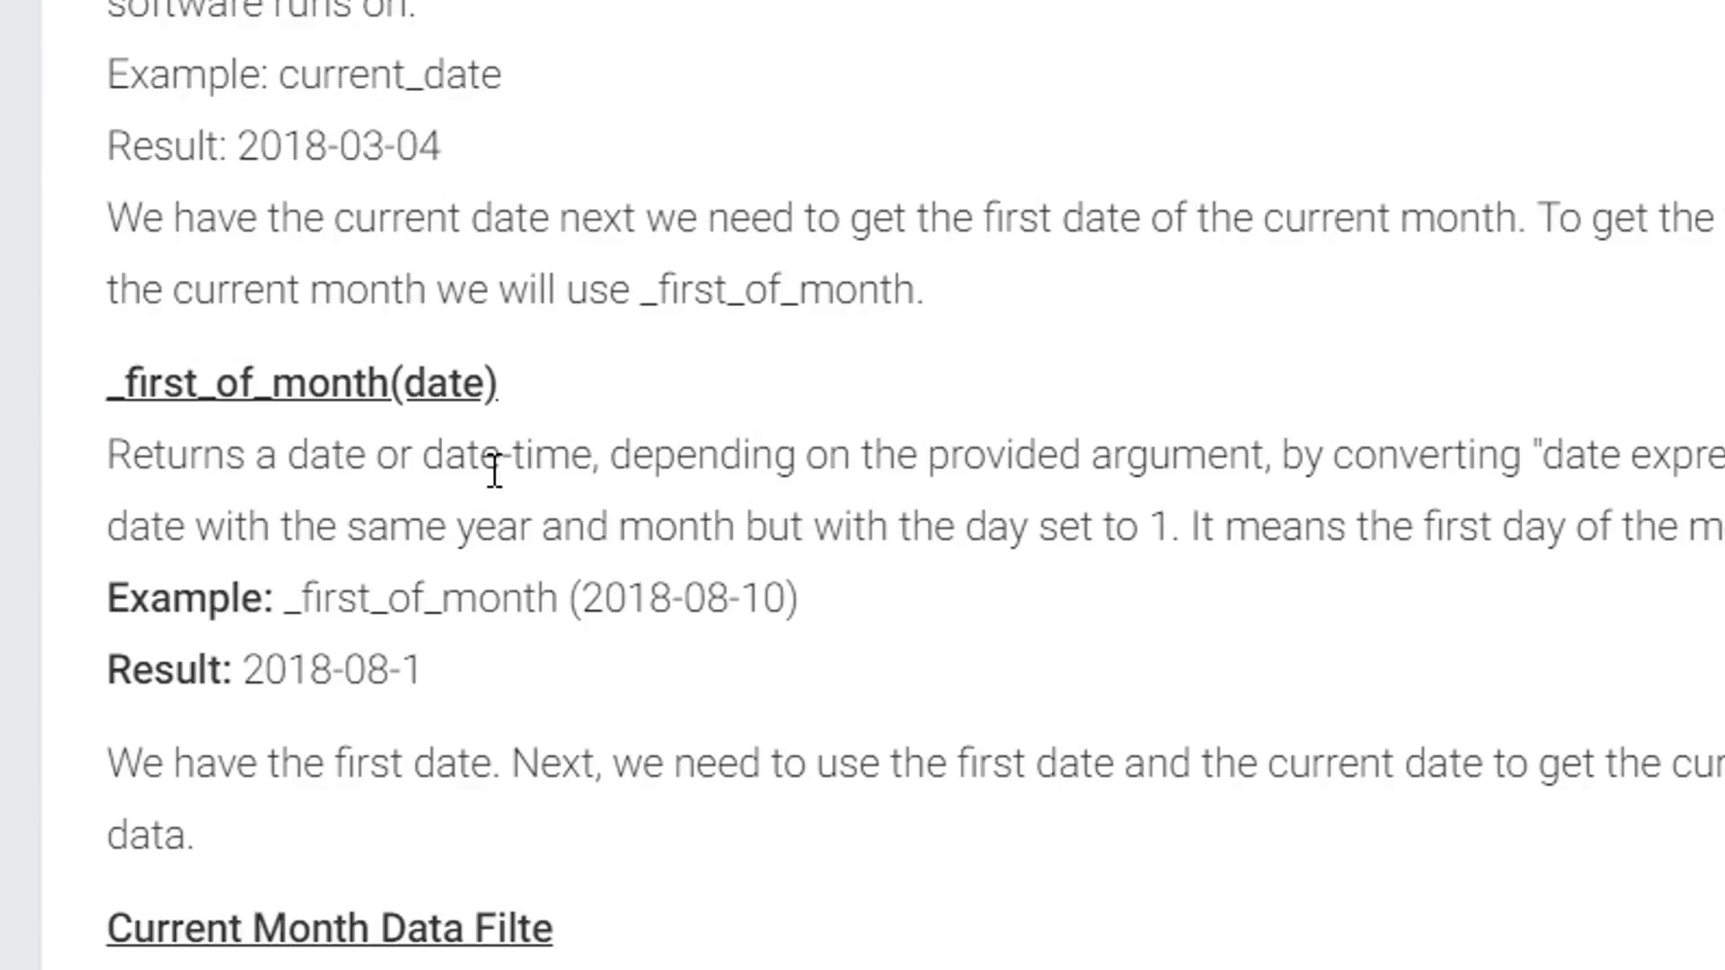
drag(108, 384, 491, 384)
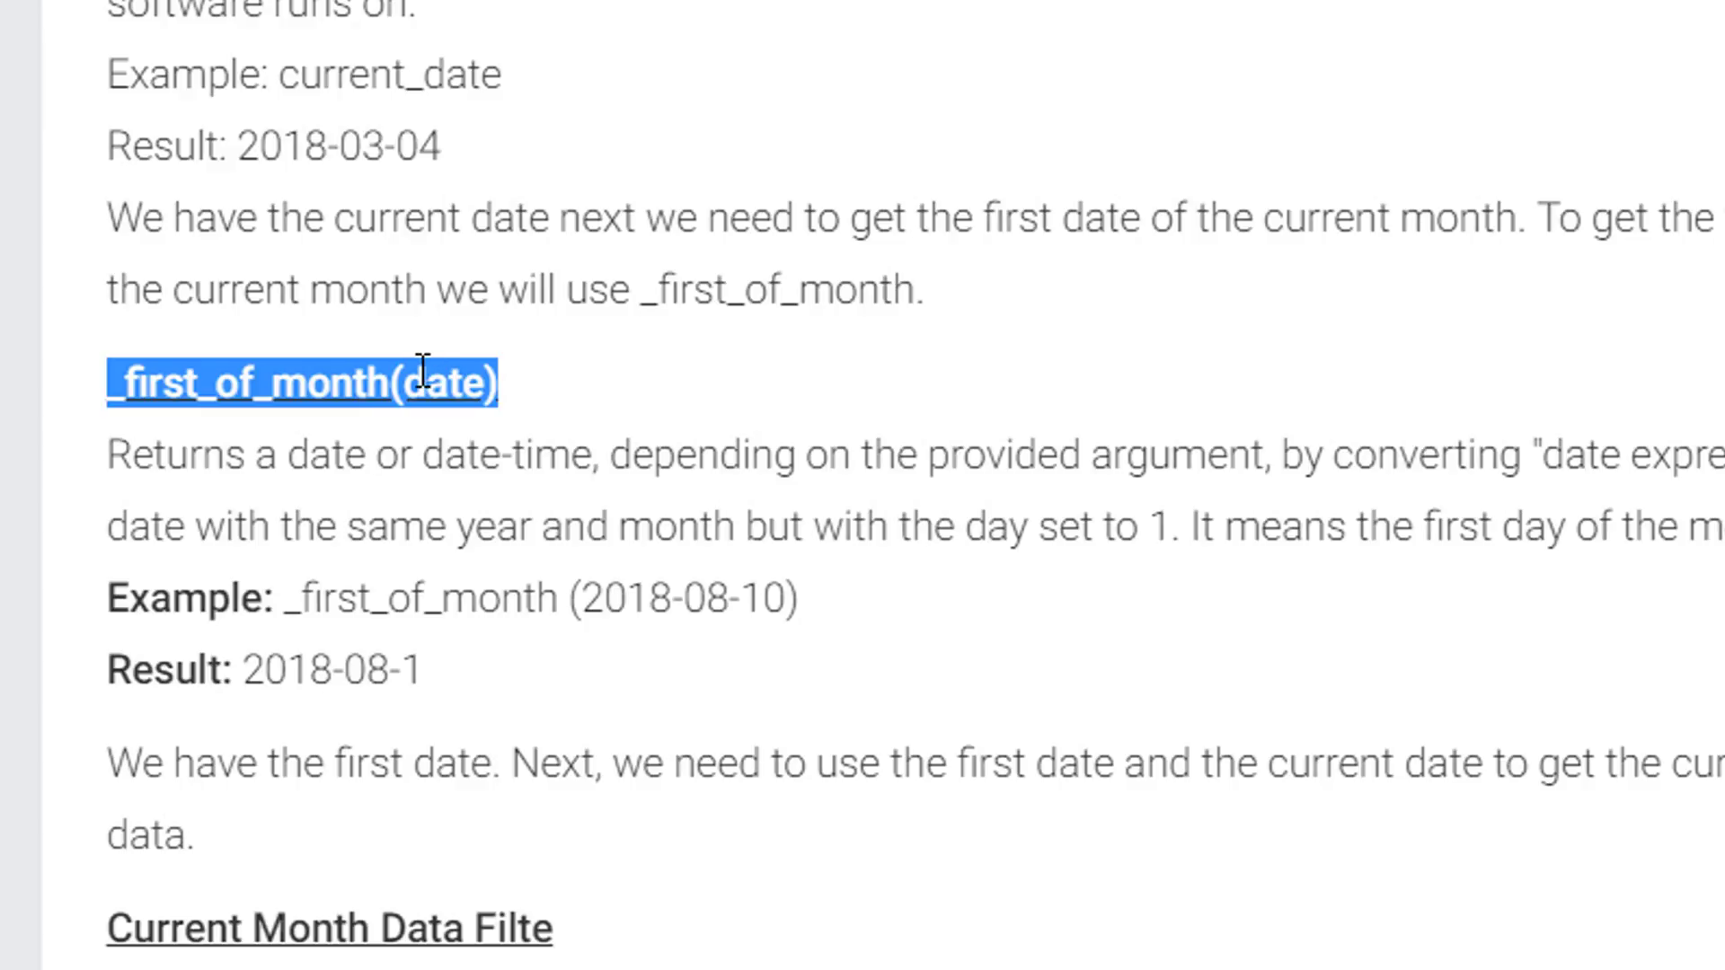
click(366, 601)
drag(286, 600, 803, 611)
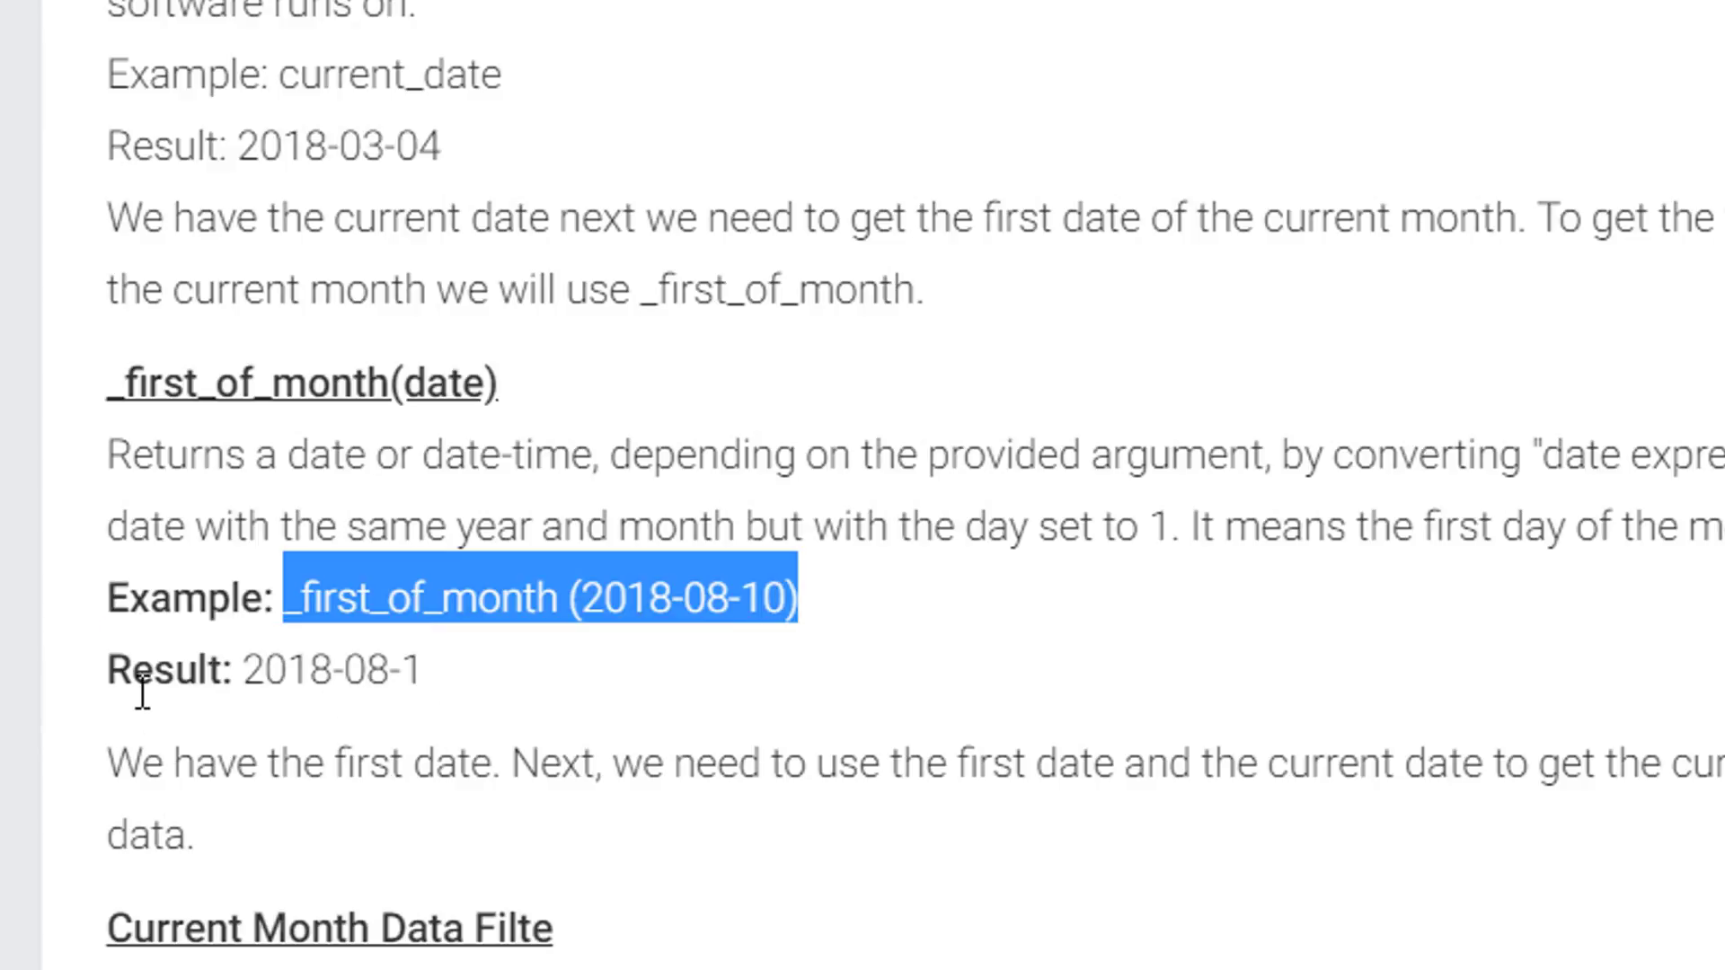
drag(142, 688, 438, 693)
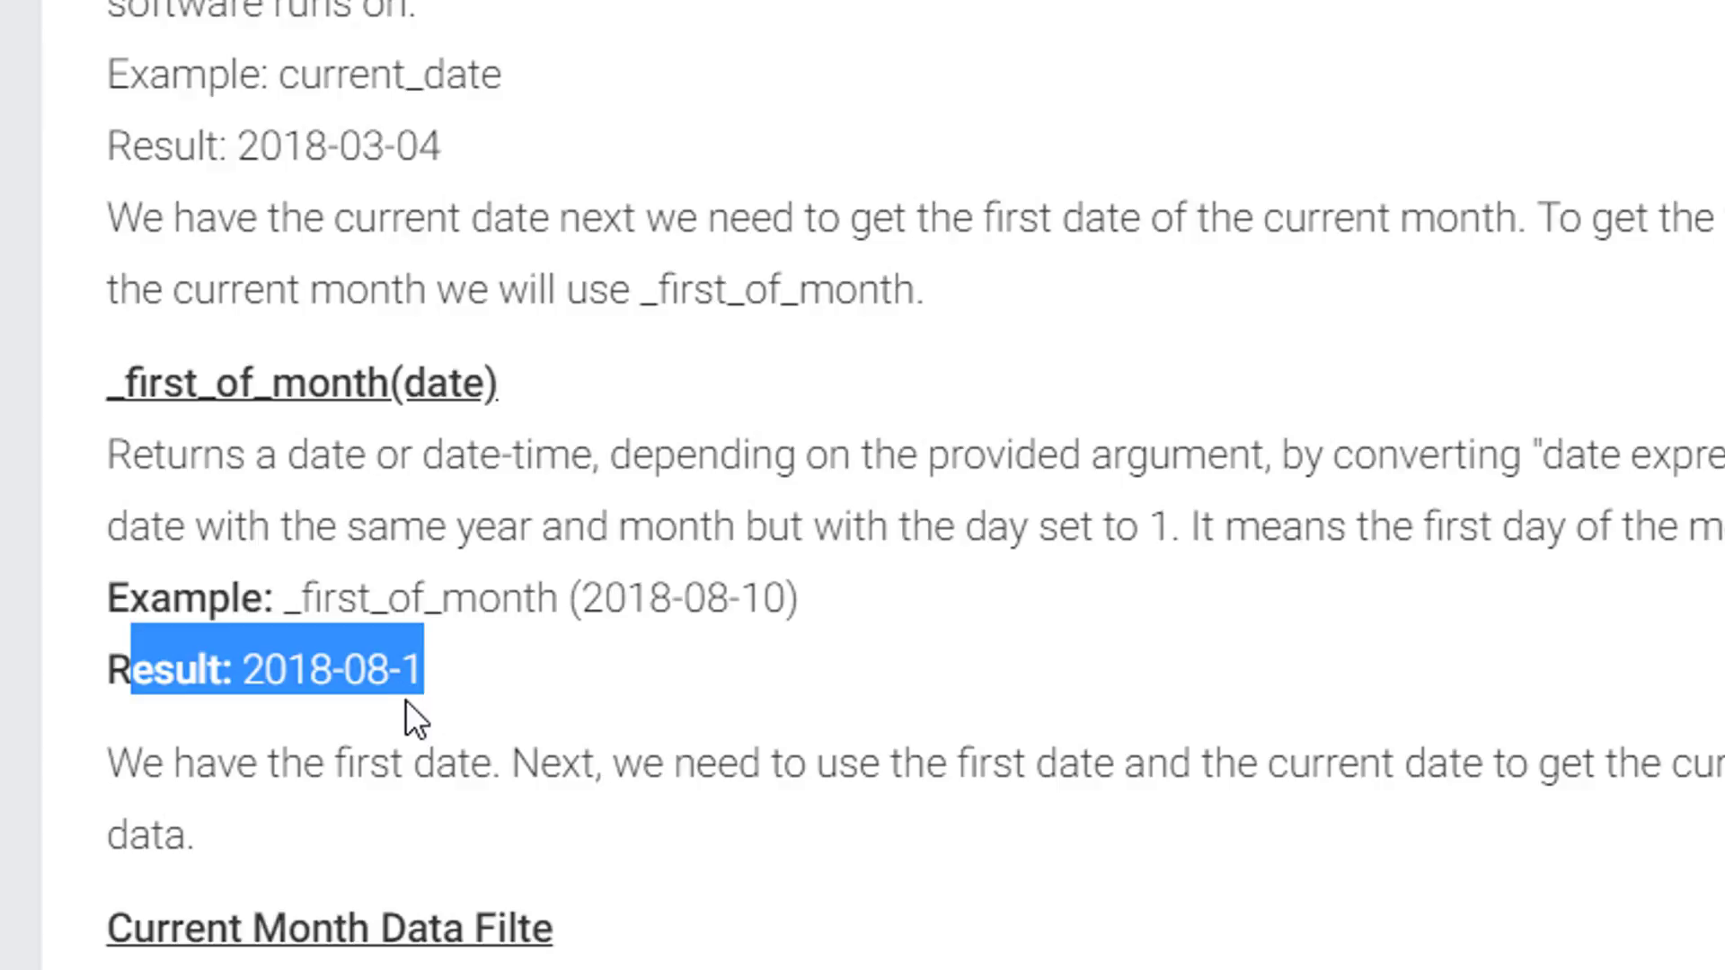
Return to Report Studio and insert a new data item named FirstDate into the Sample query
key(alt+Tab)
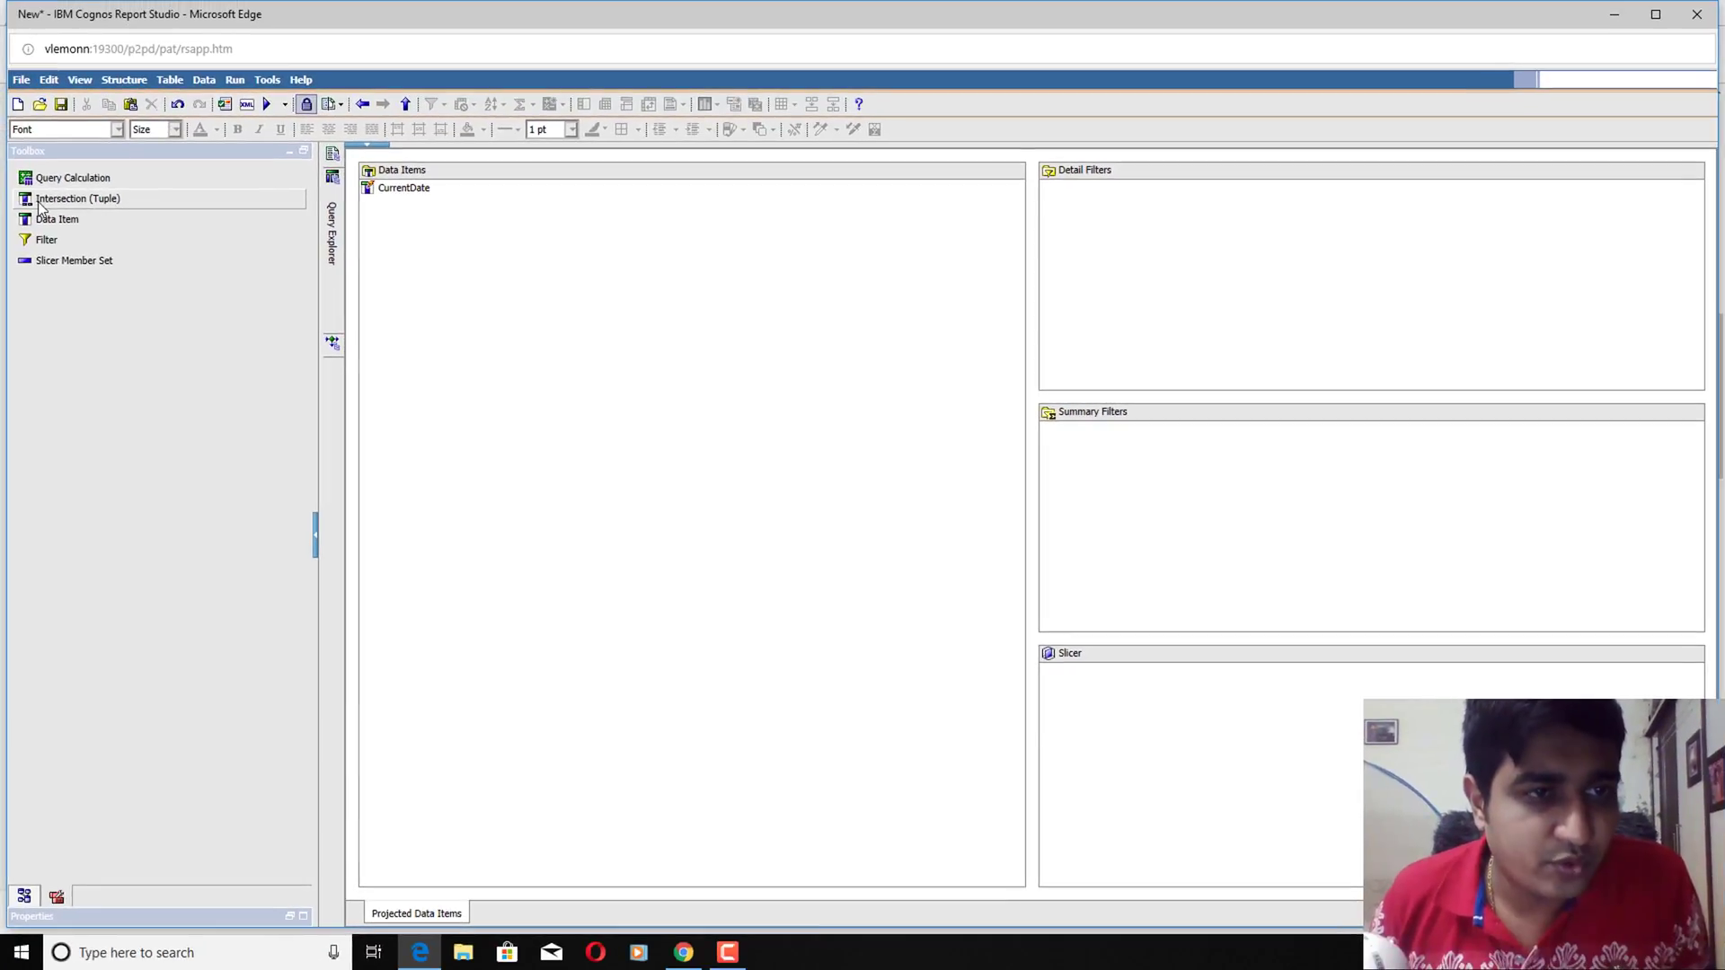
drag(52, 219, 565, 269)
drag(747, 317, 590, 317)
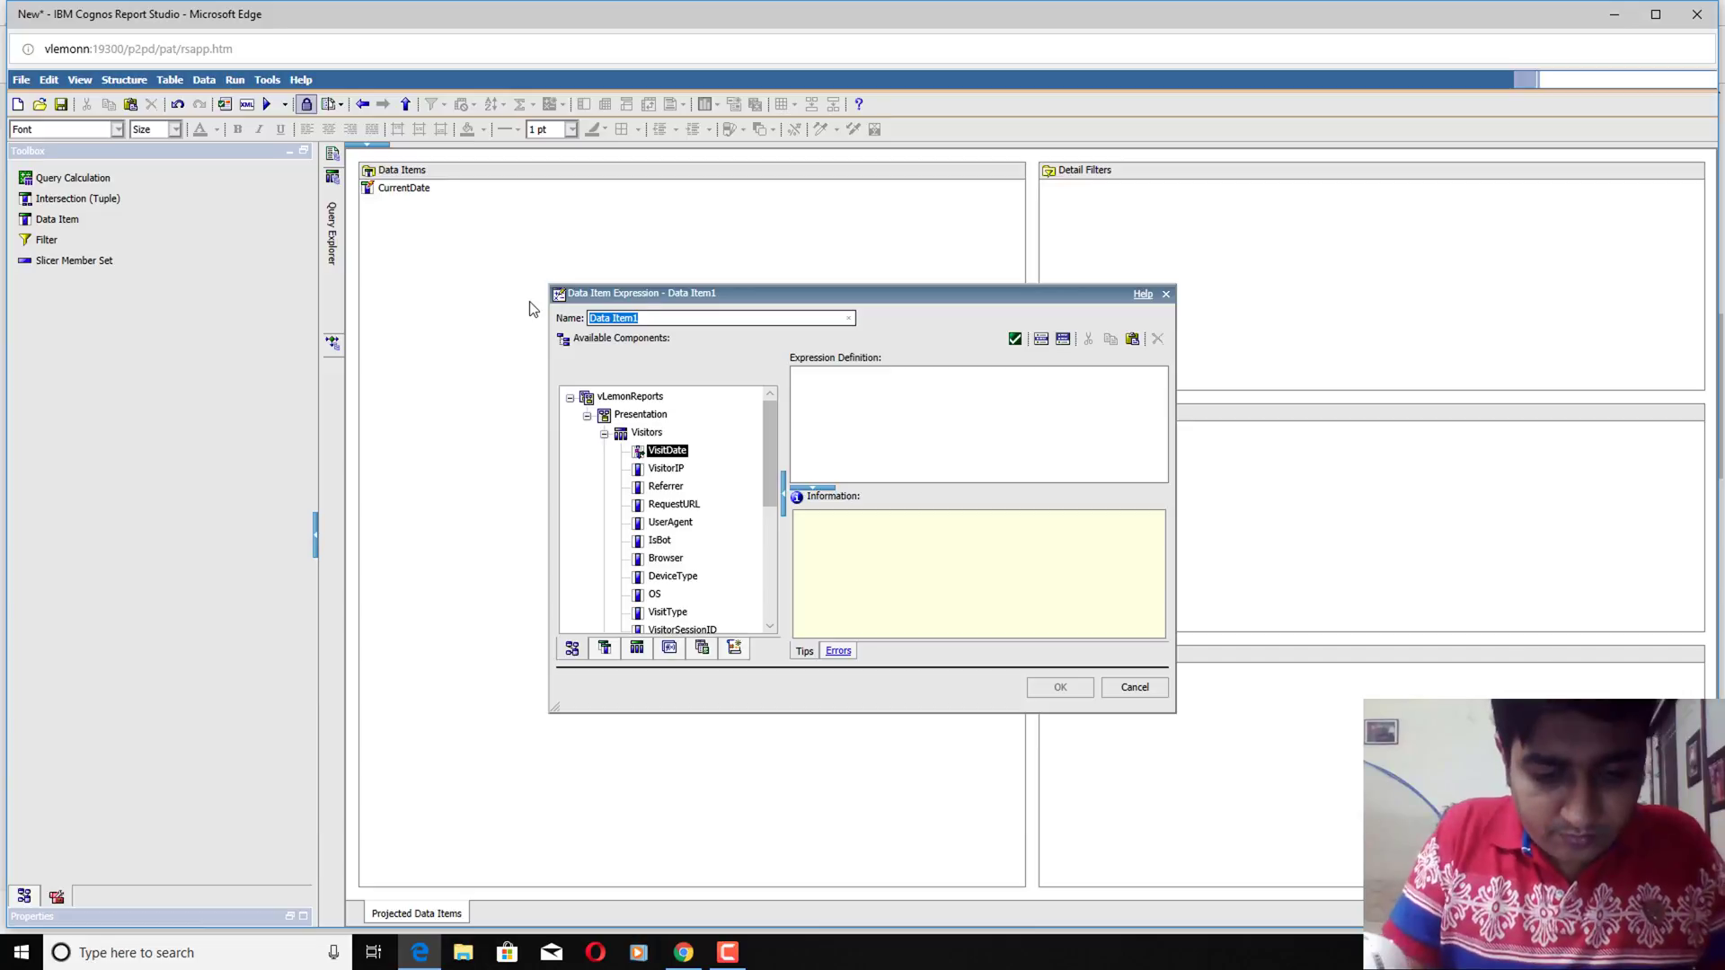
text(C)
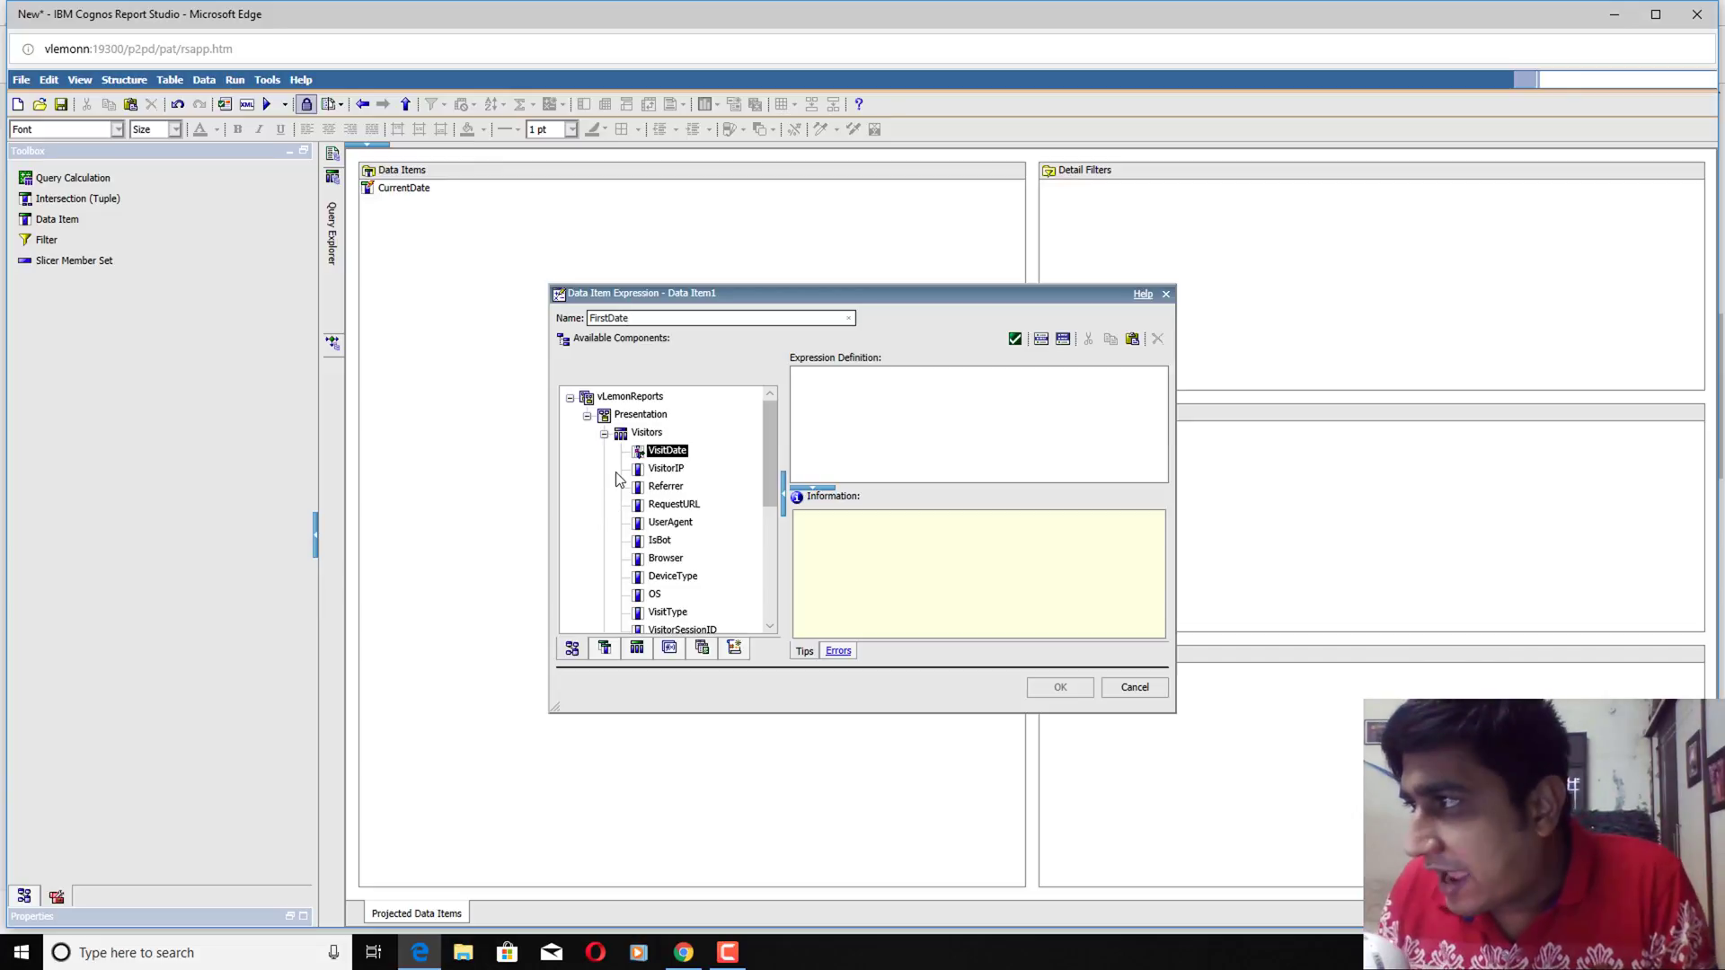
Define the FirstDate data item with the expression _first_of_month(current_date), validate it, and accept it
click(917, 446)
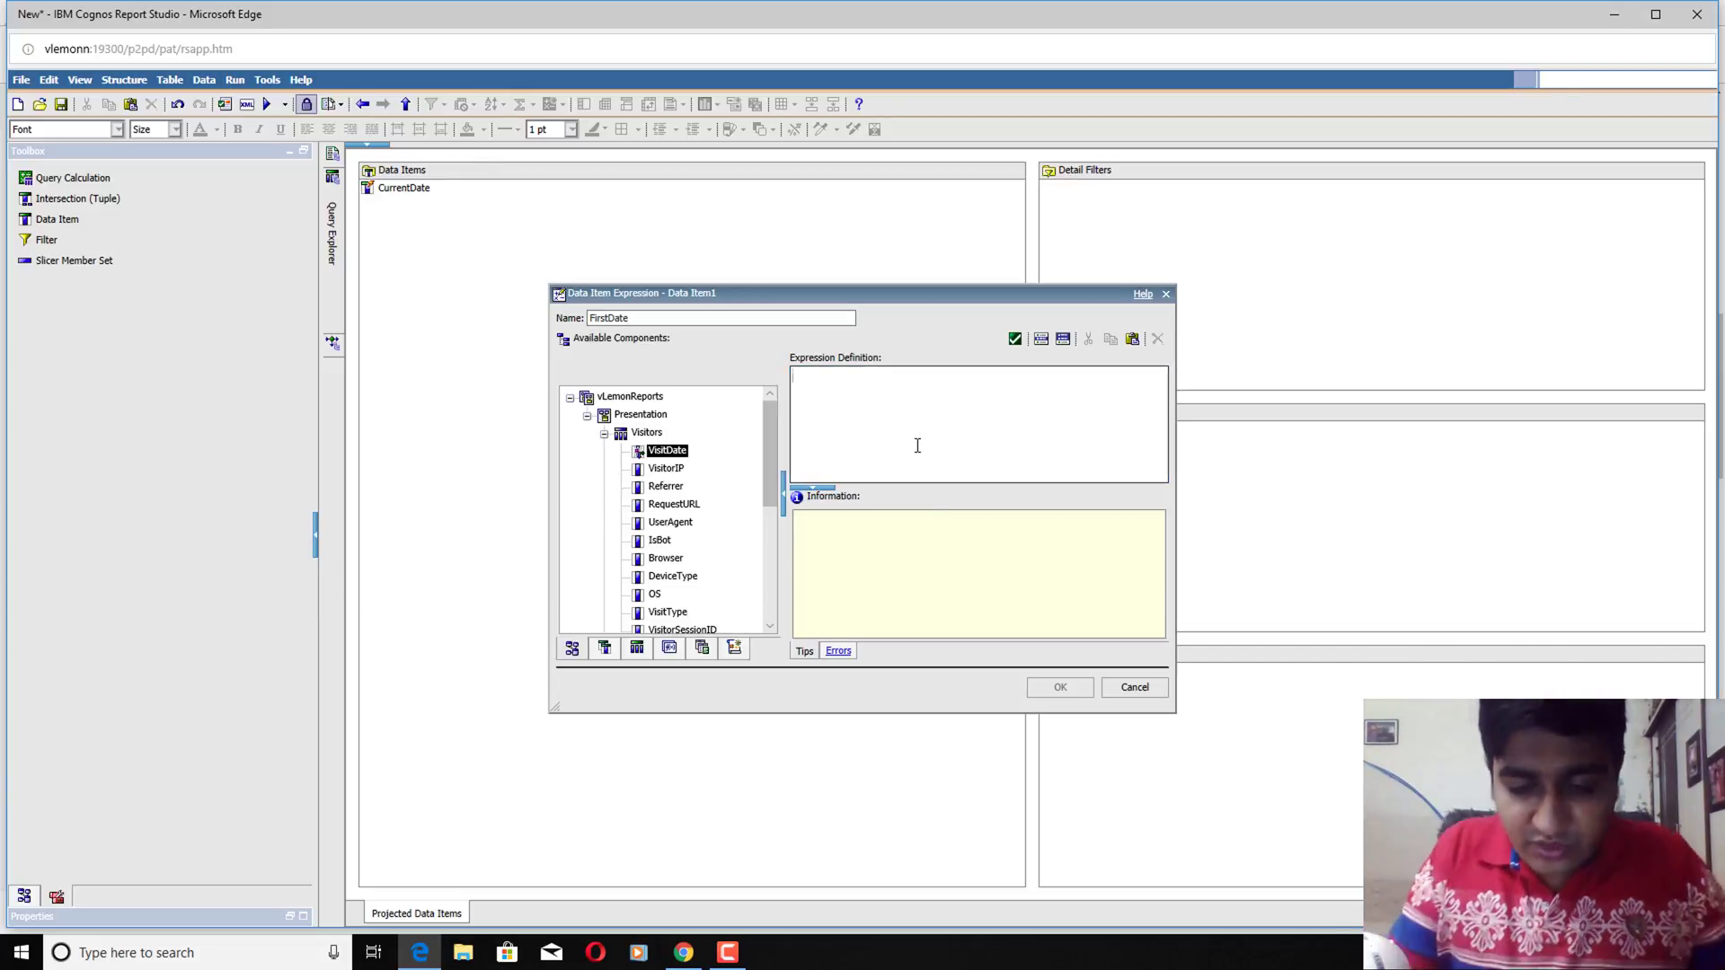
text(_first)
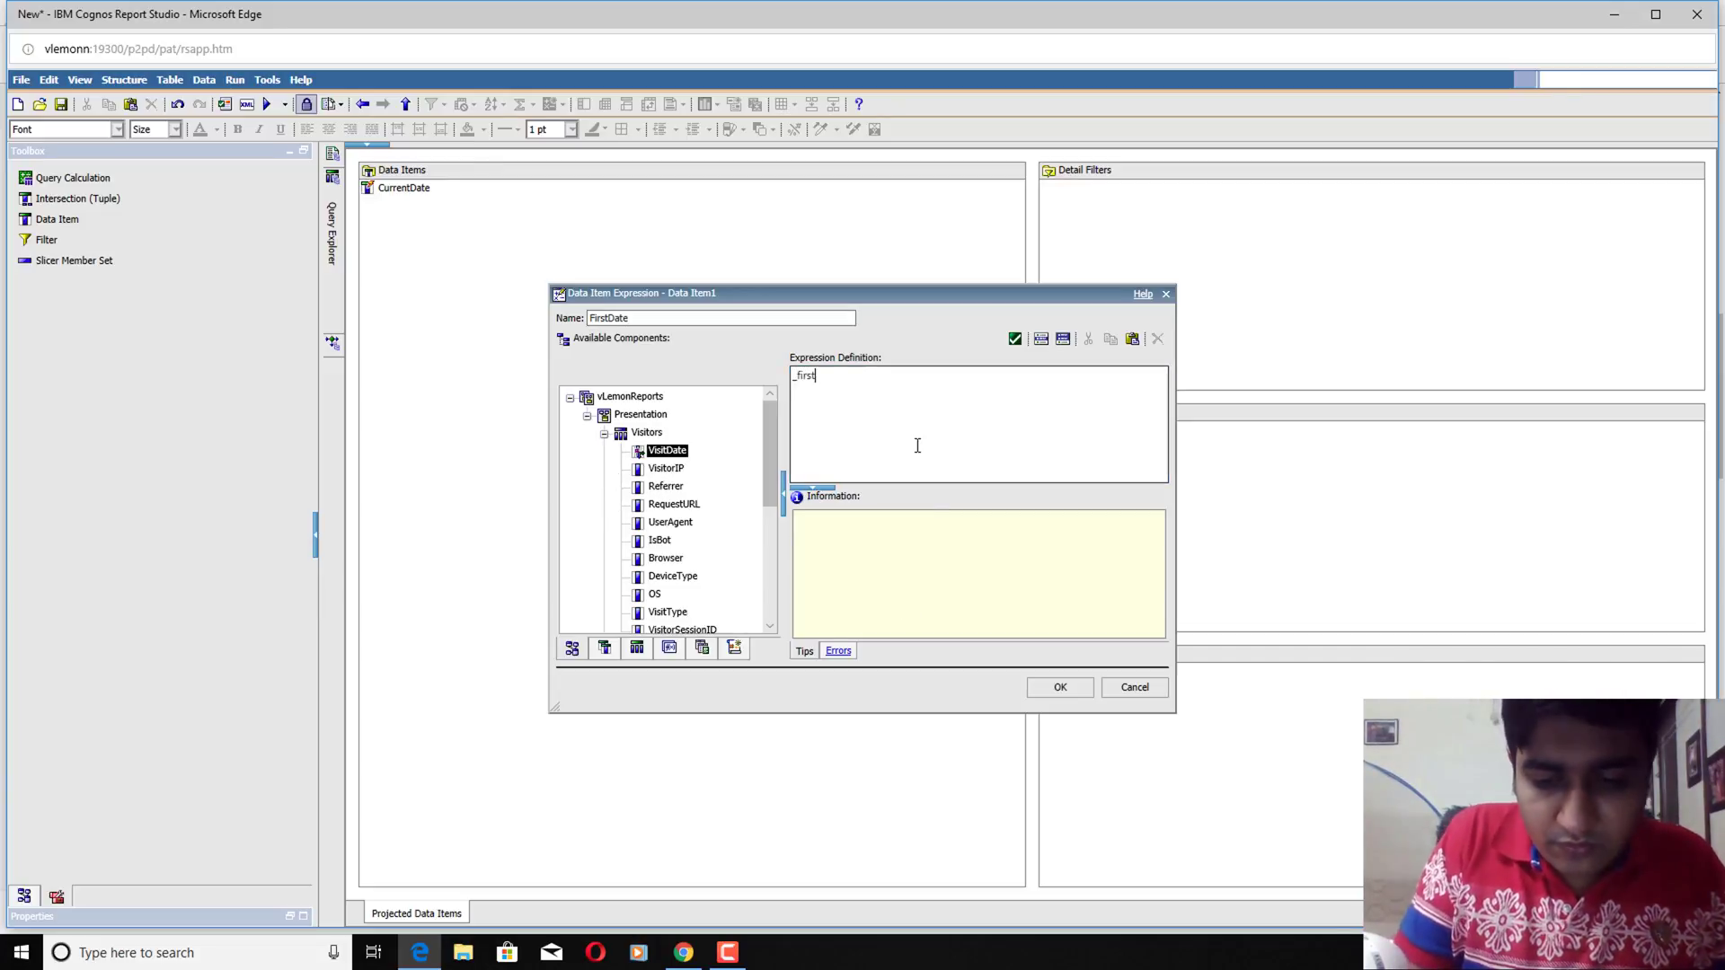
text(_of_mon)
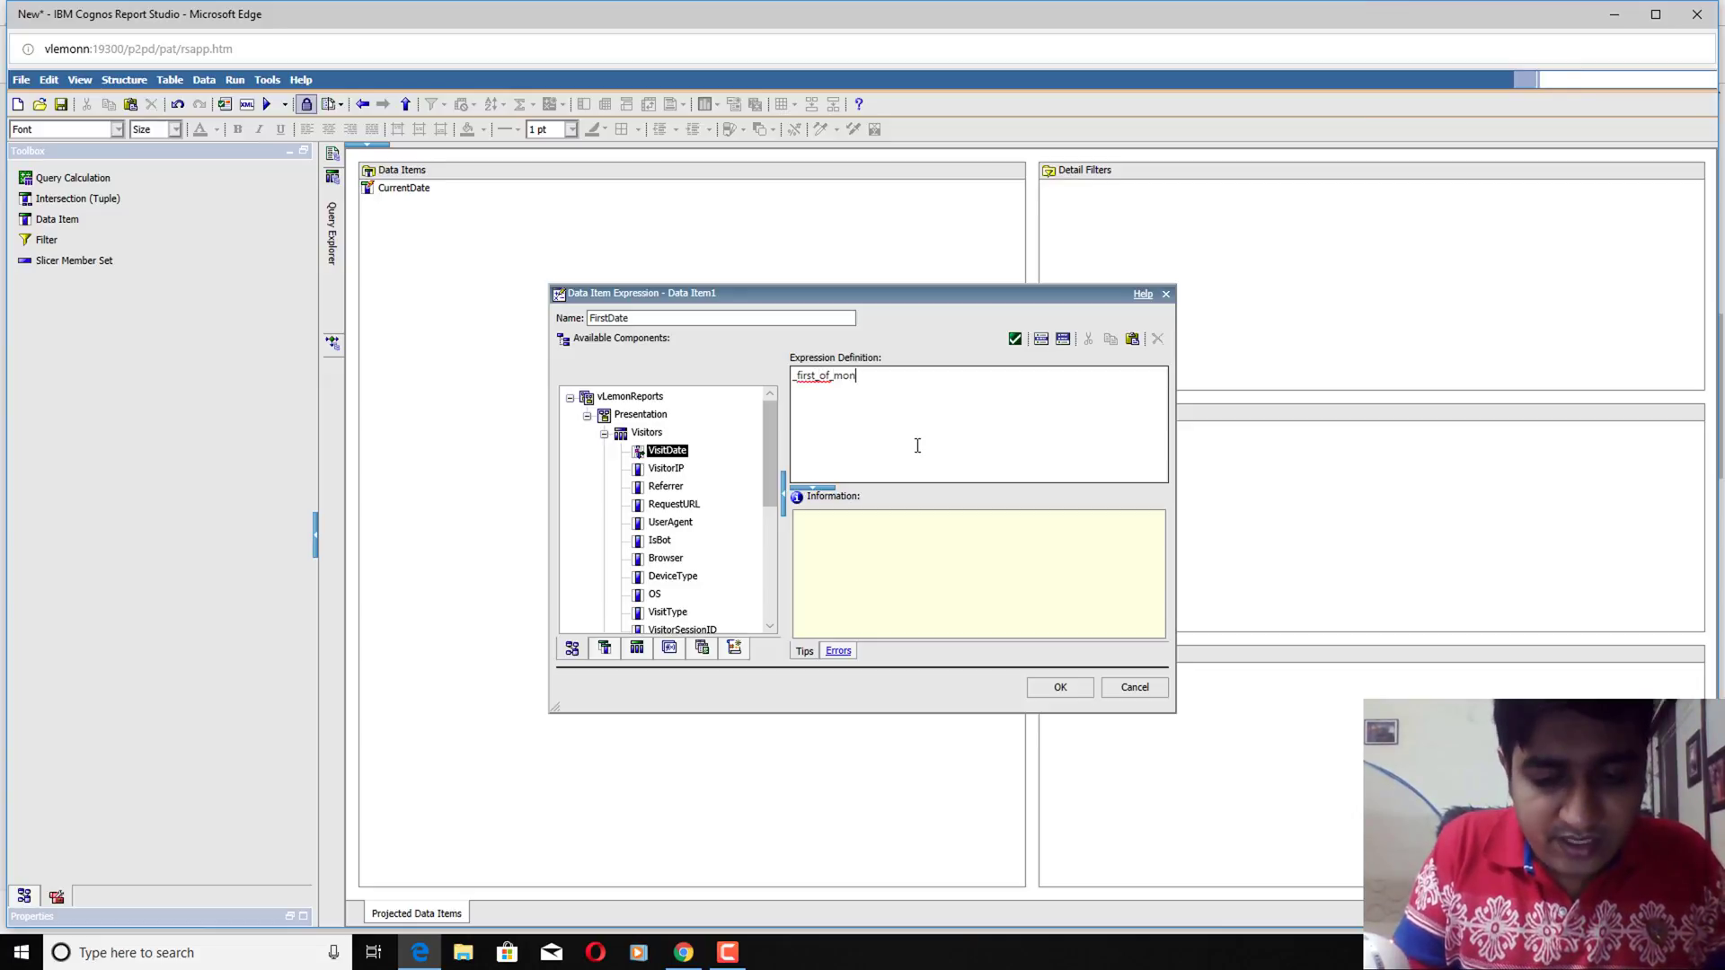
text(th()
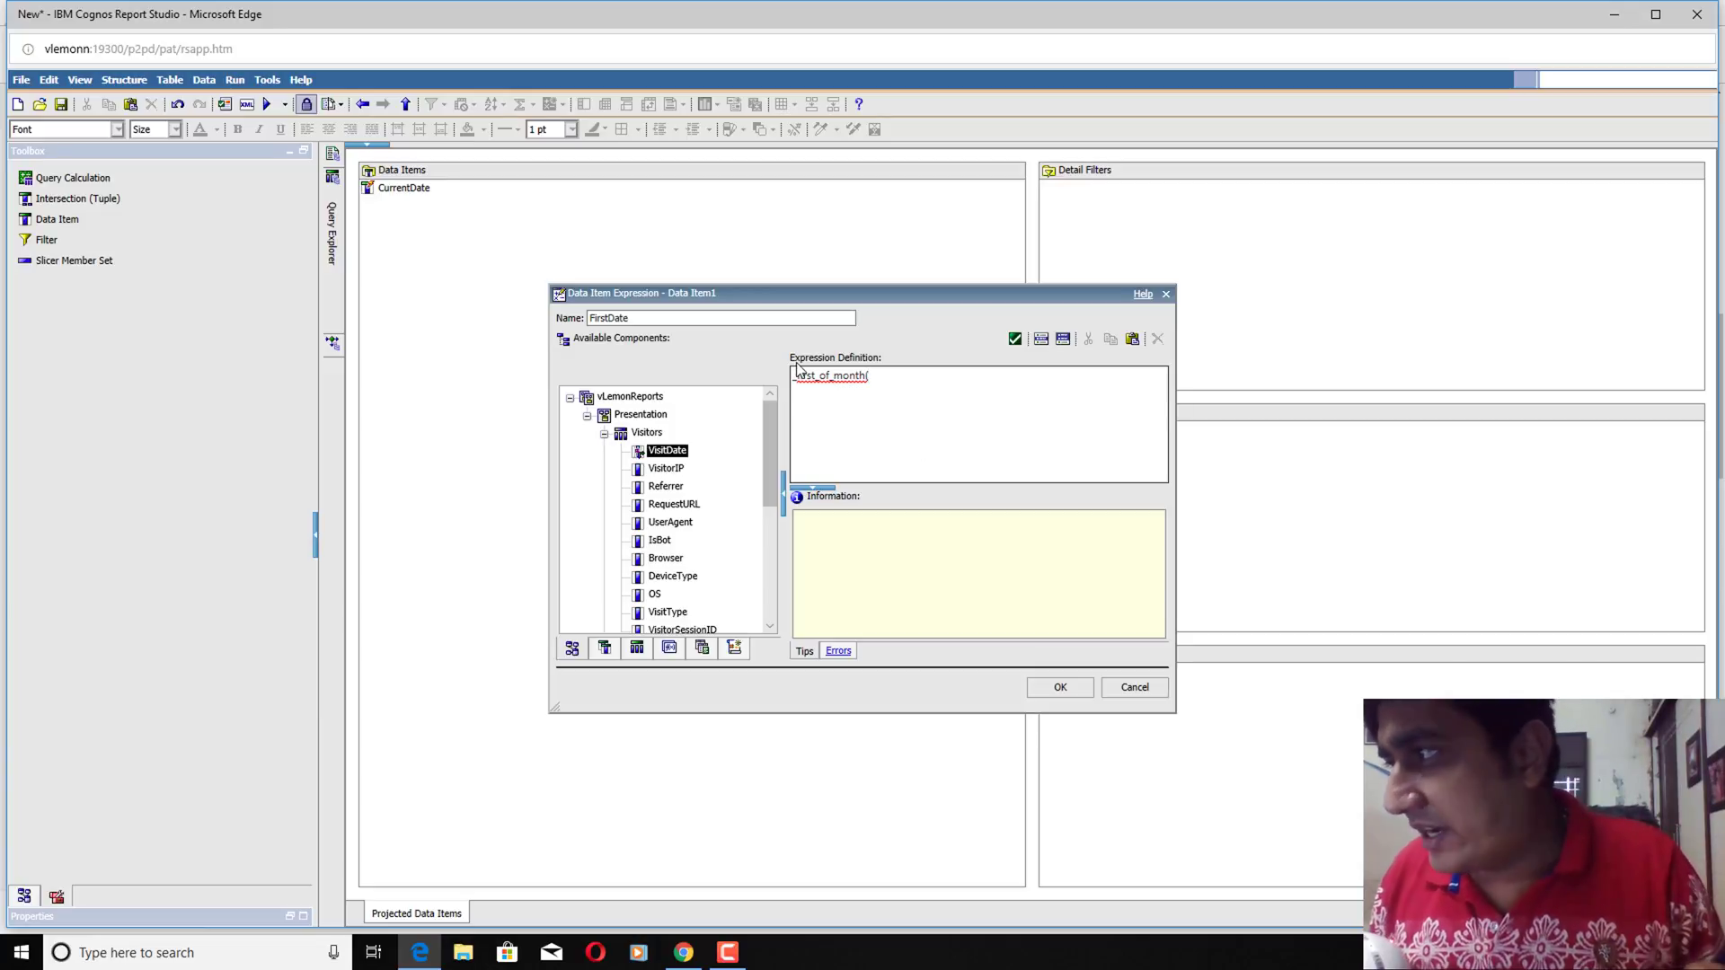
mouse_move(802, 372)
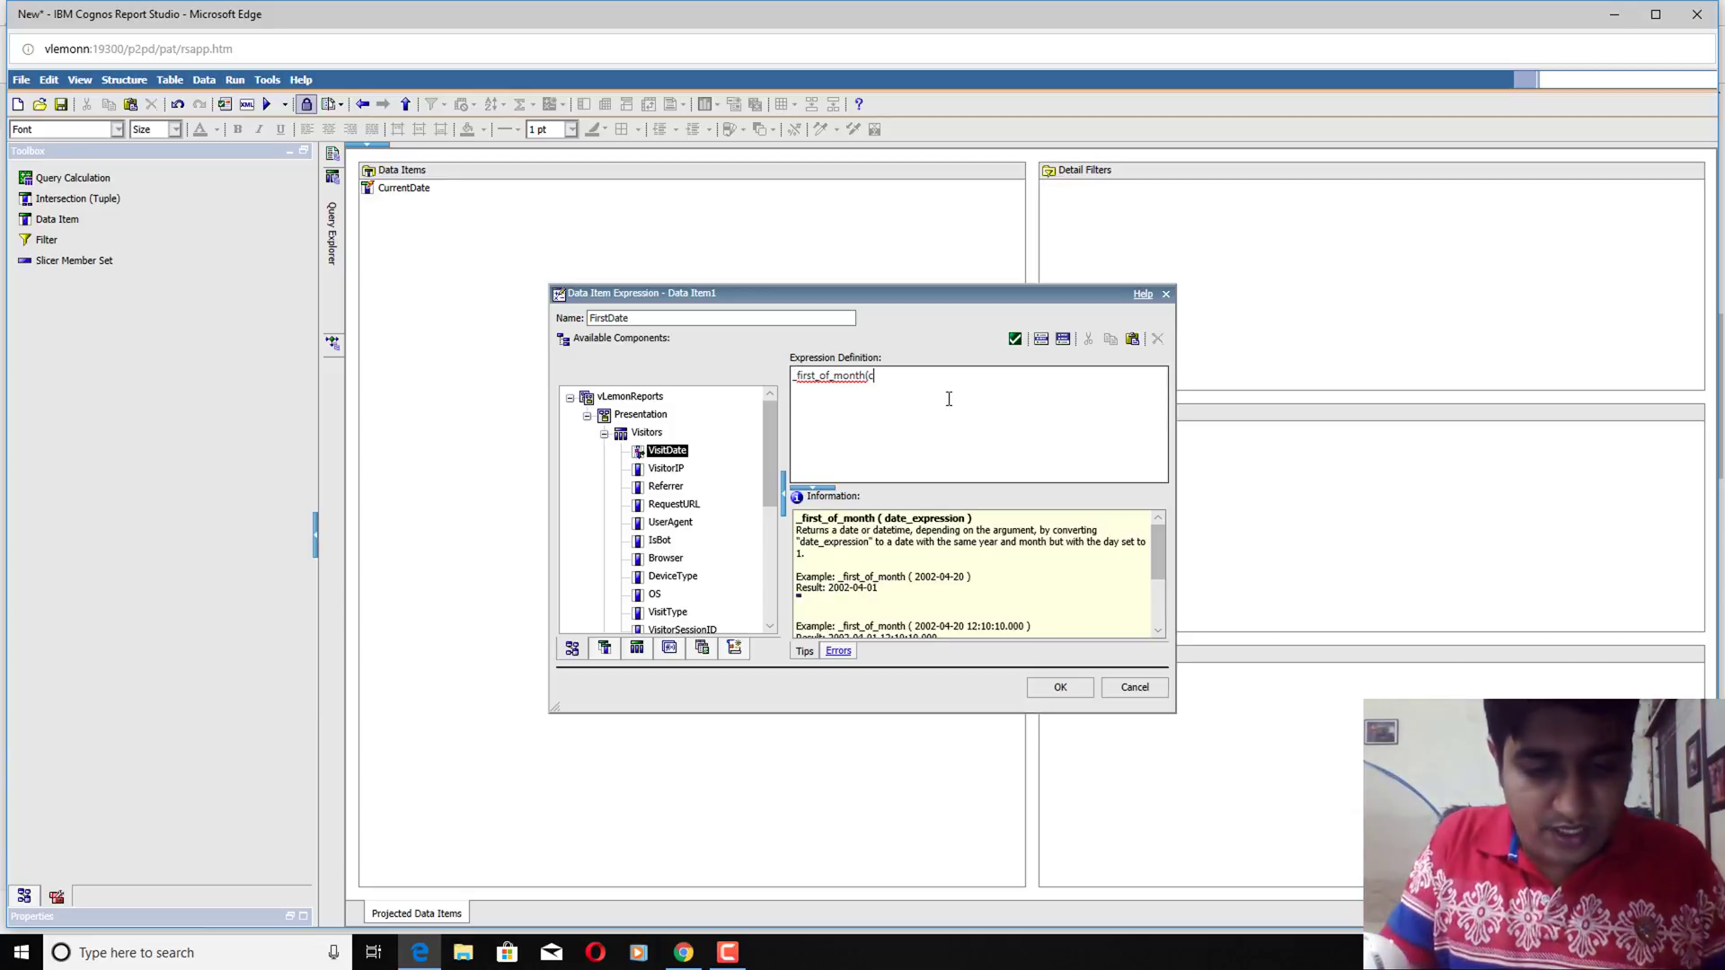
text(current_)
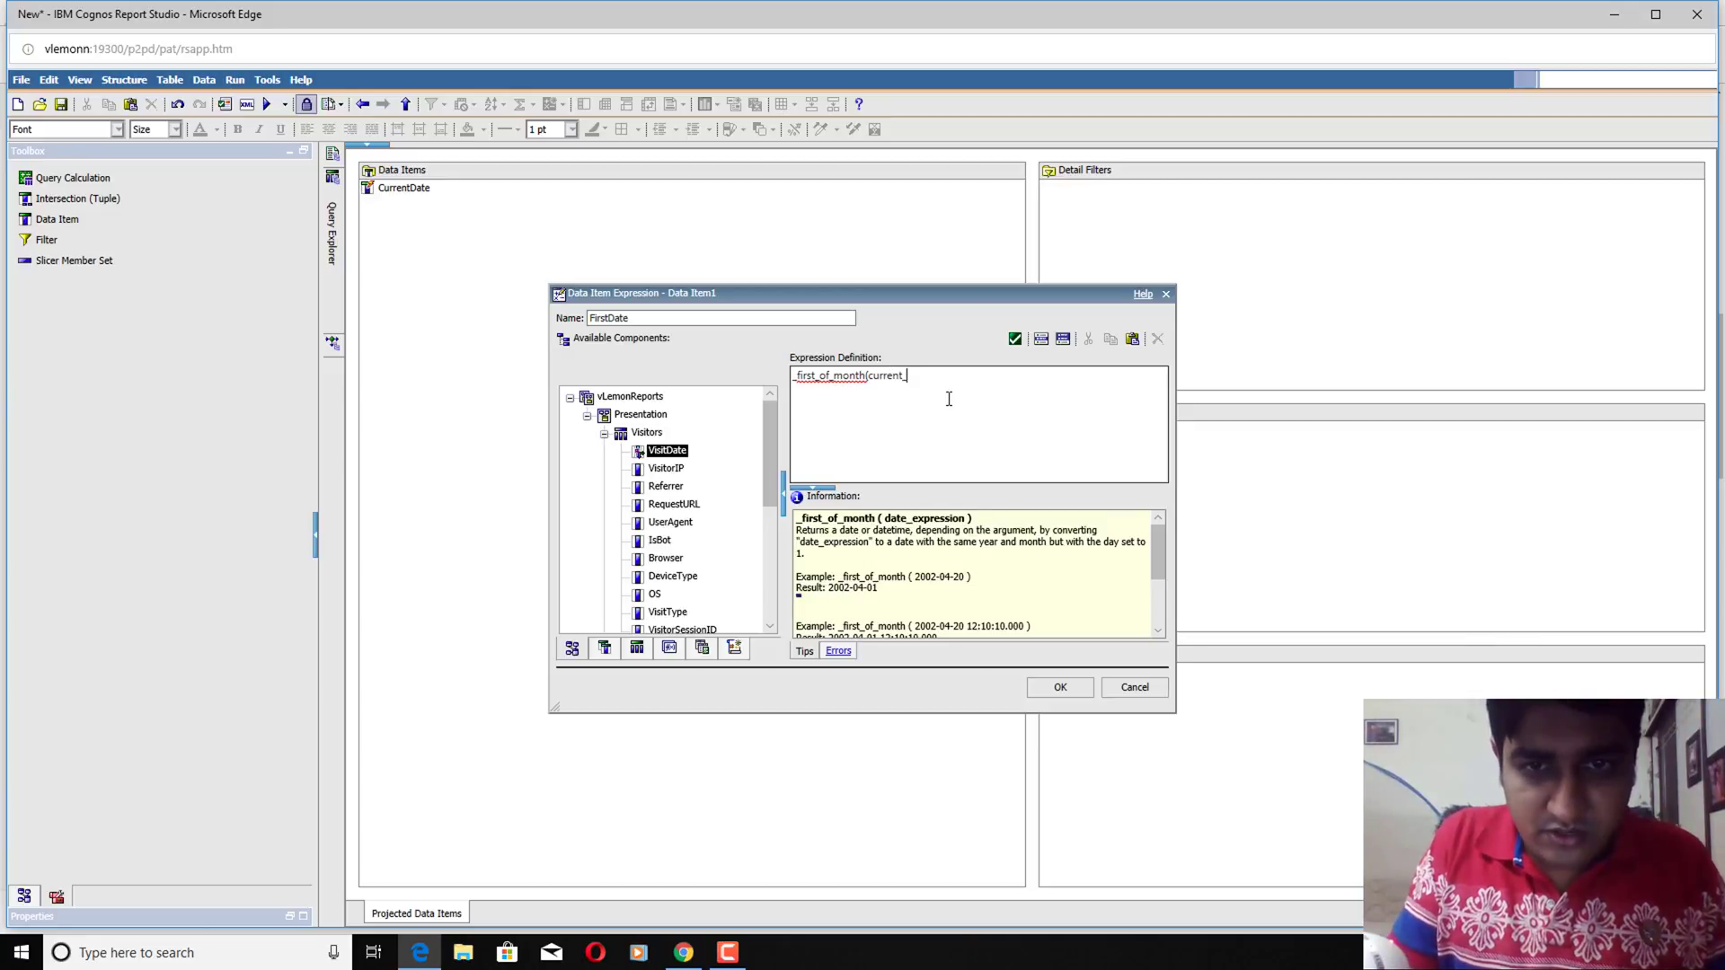
text(date))
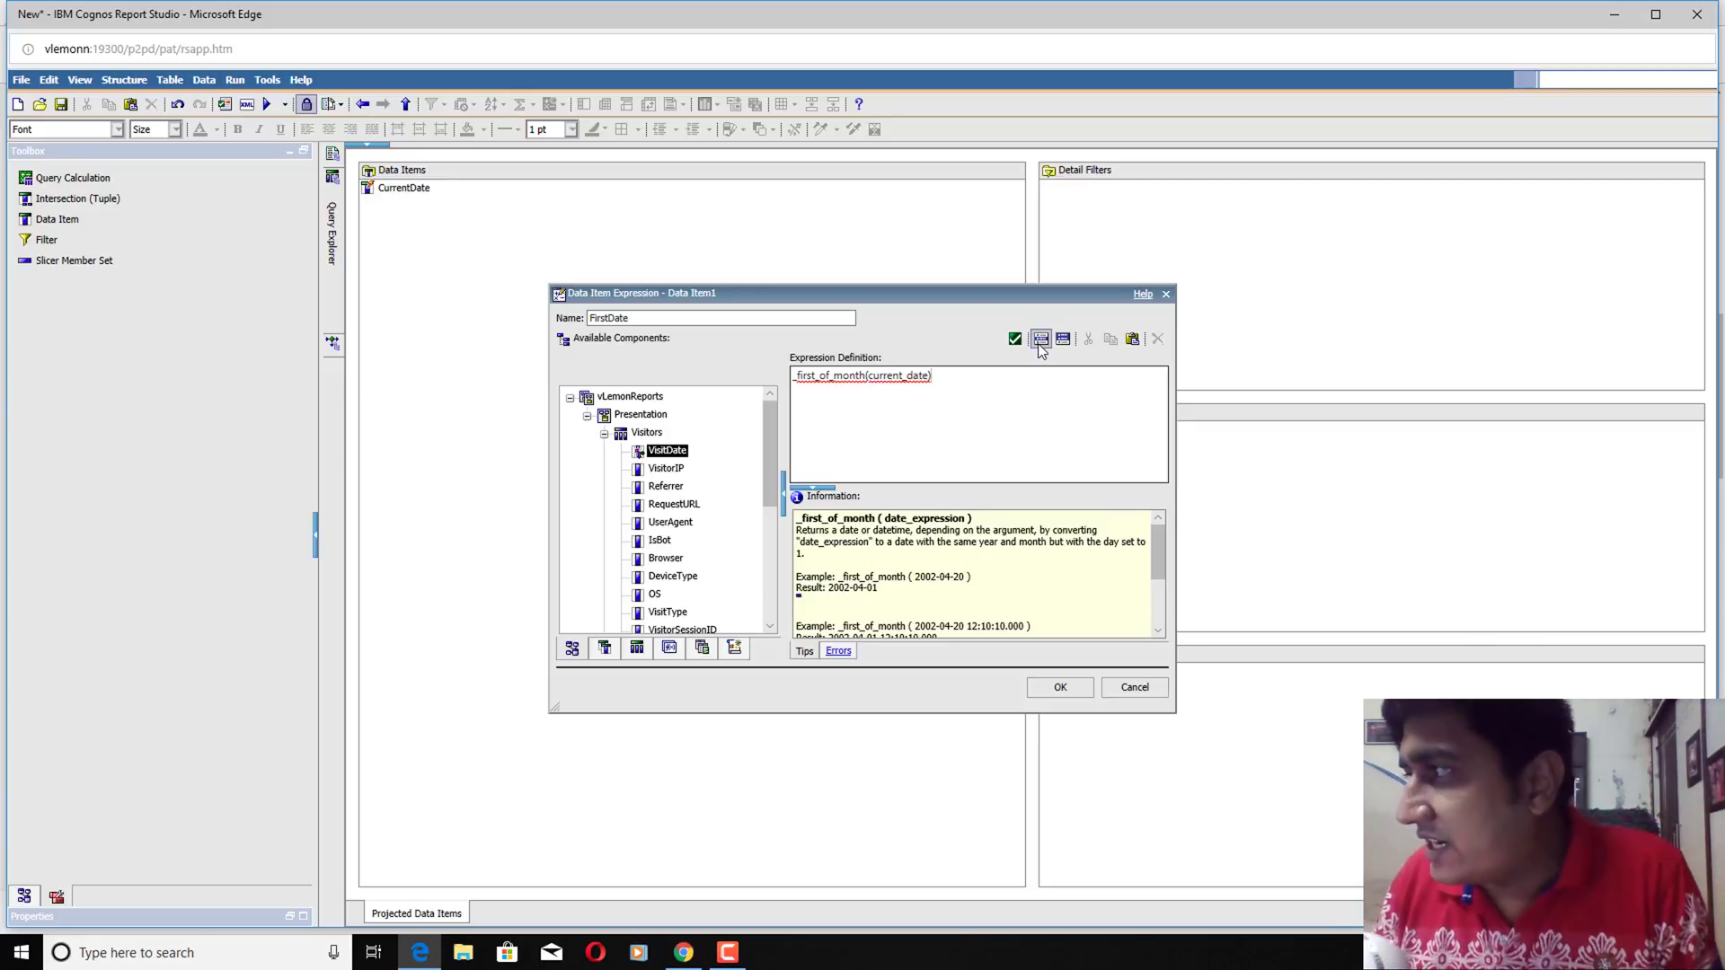
click(1014, 339)
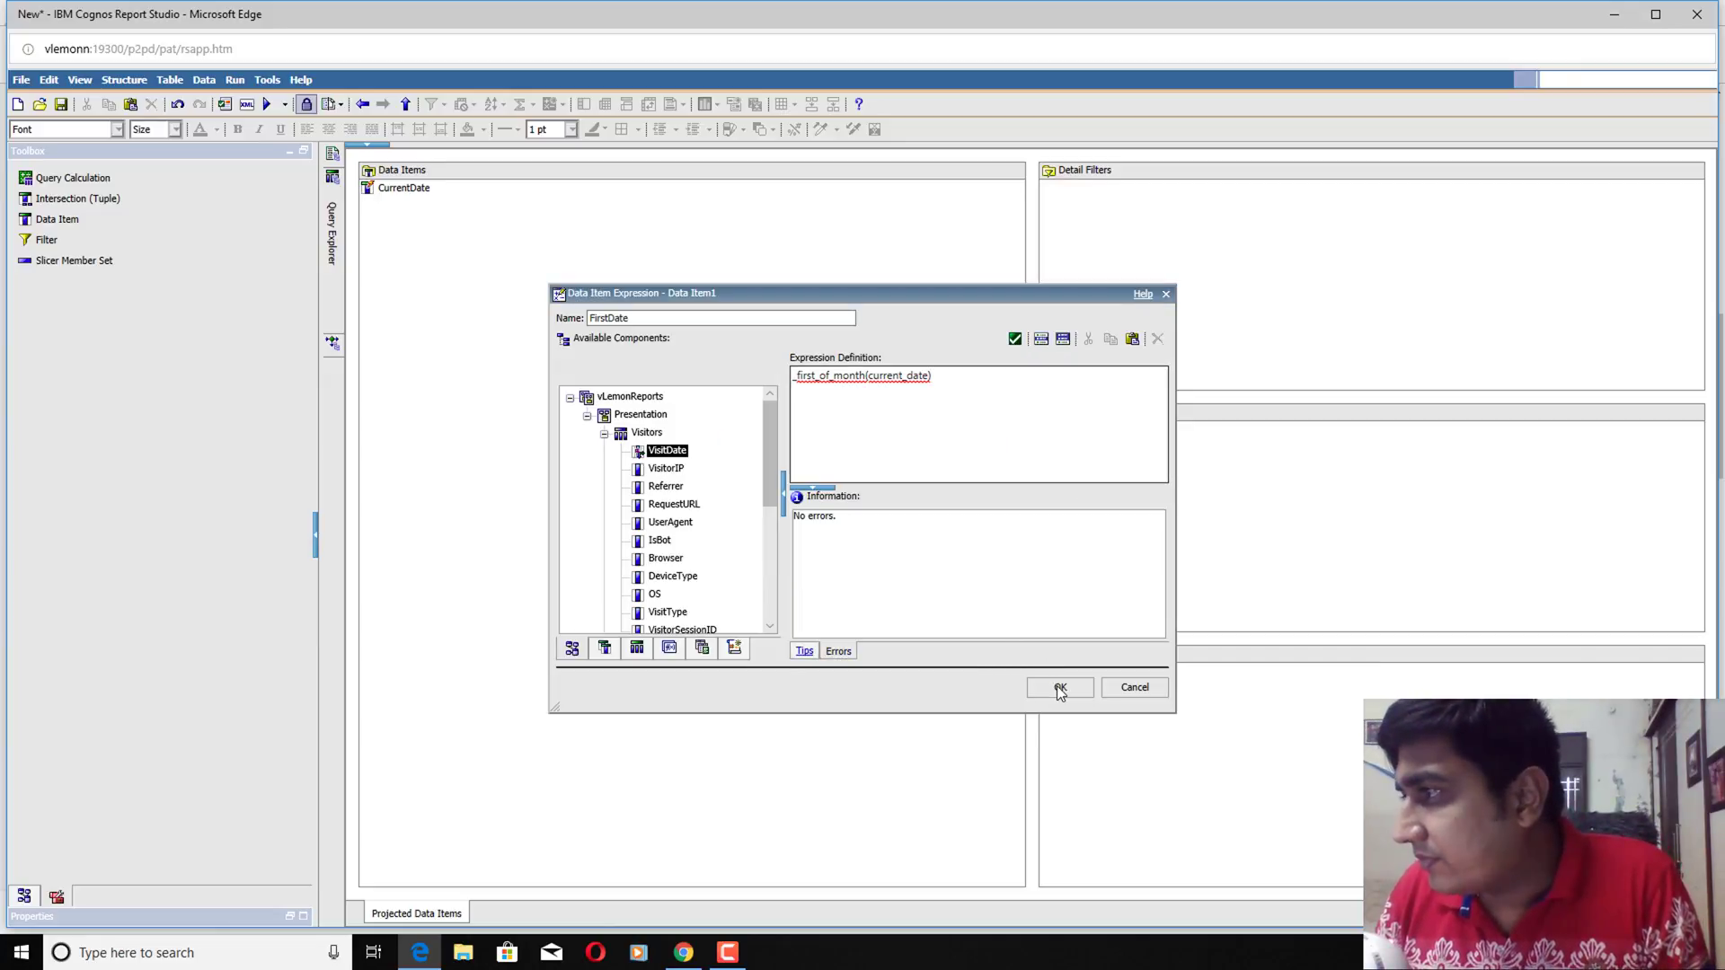
click(1057, 686)
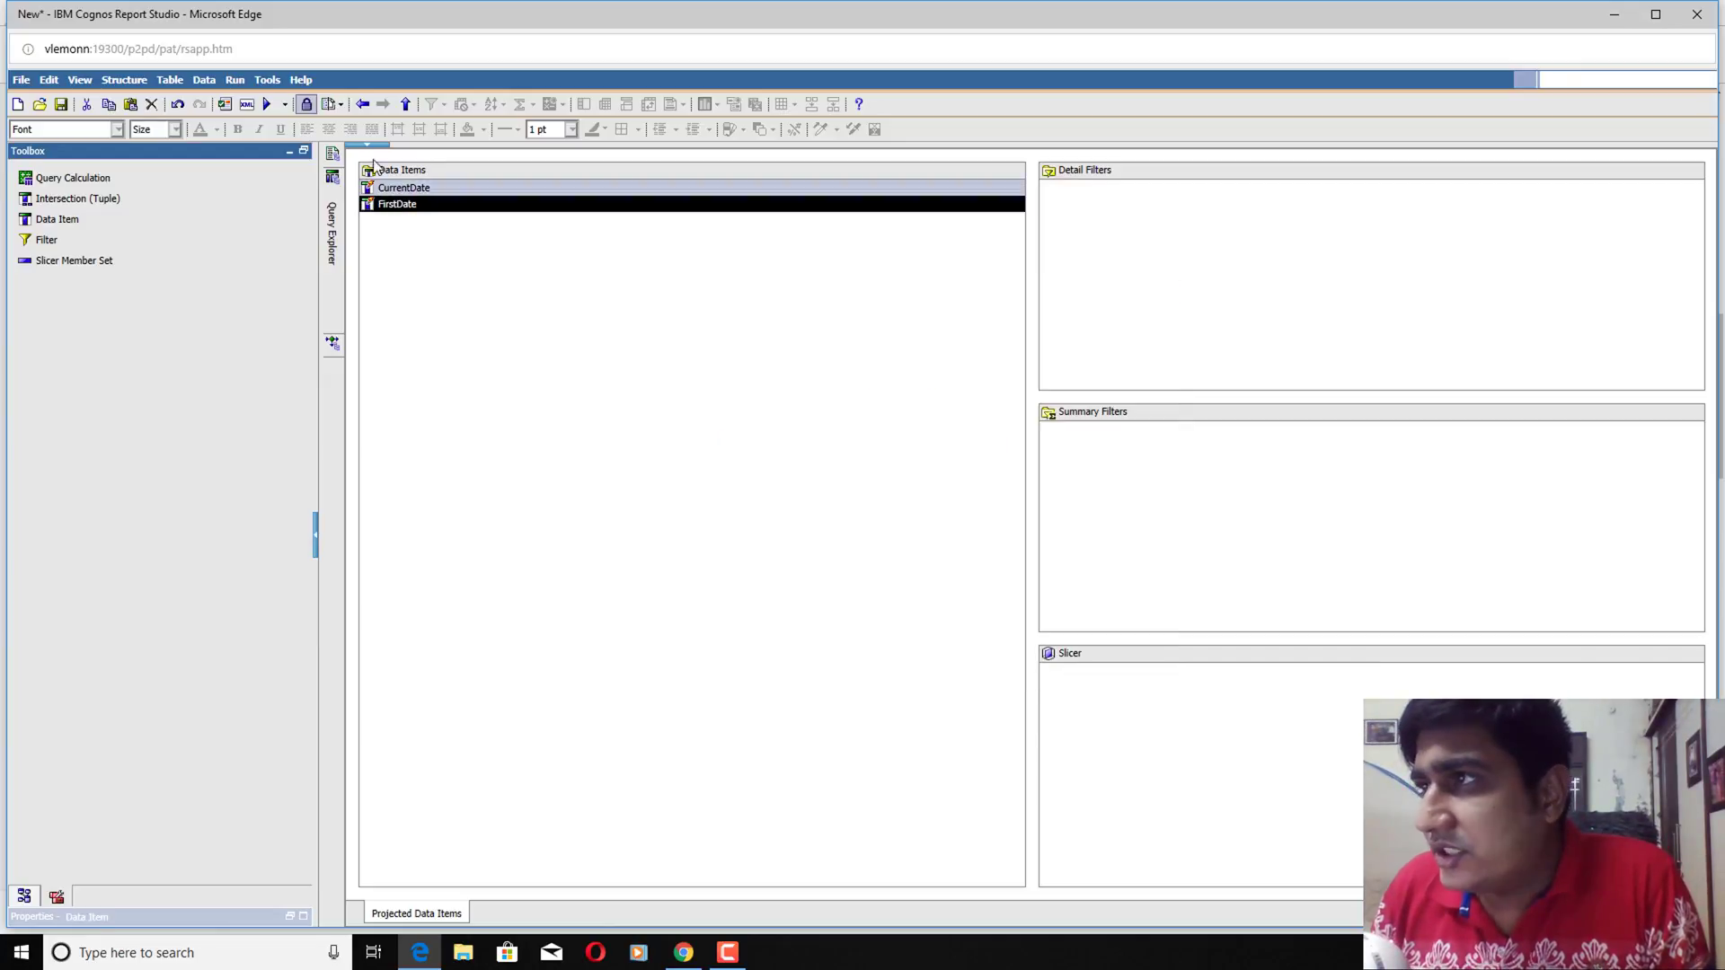
View the Sample query's tabular data, compare the CurrentDate and FirstDate values, and close the viewer
click(234, 80)
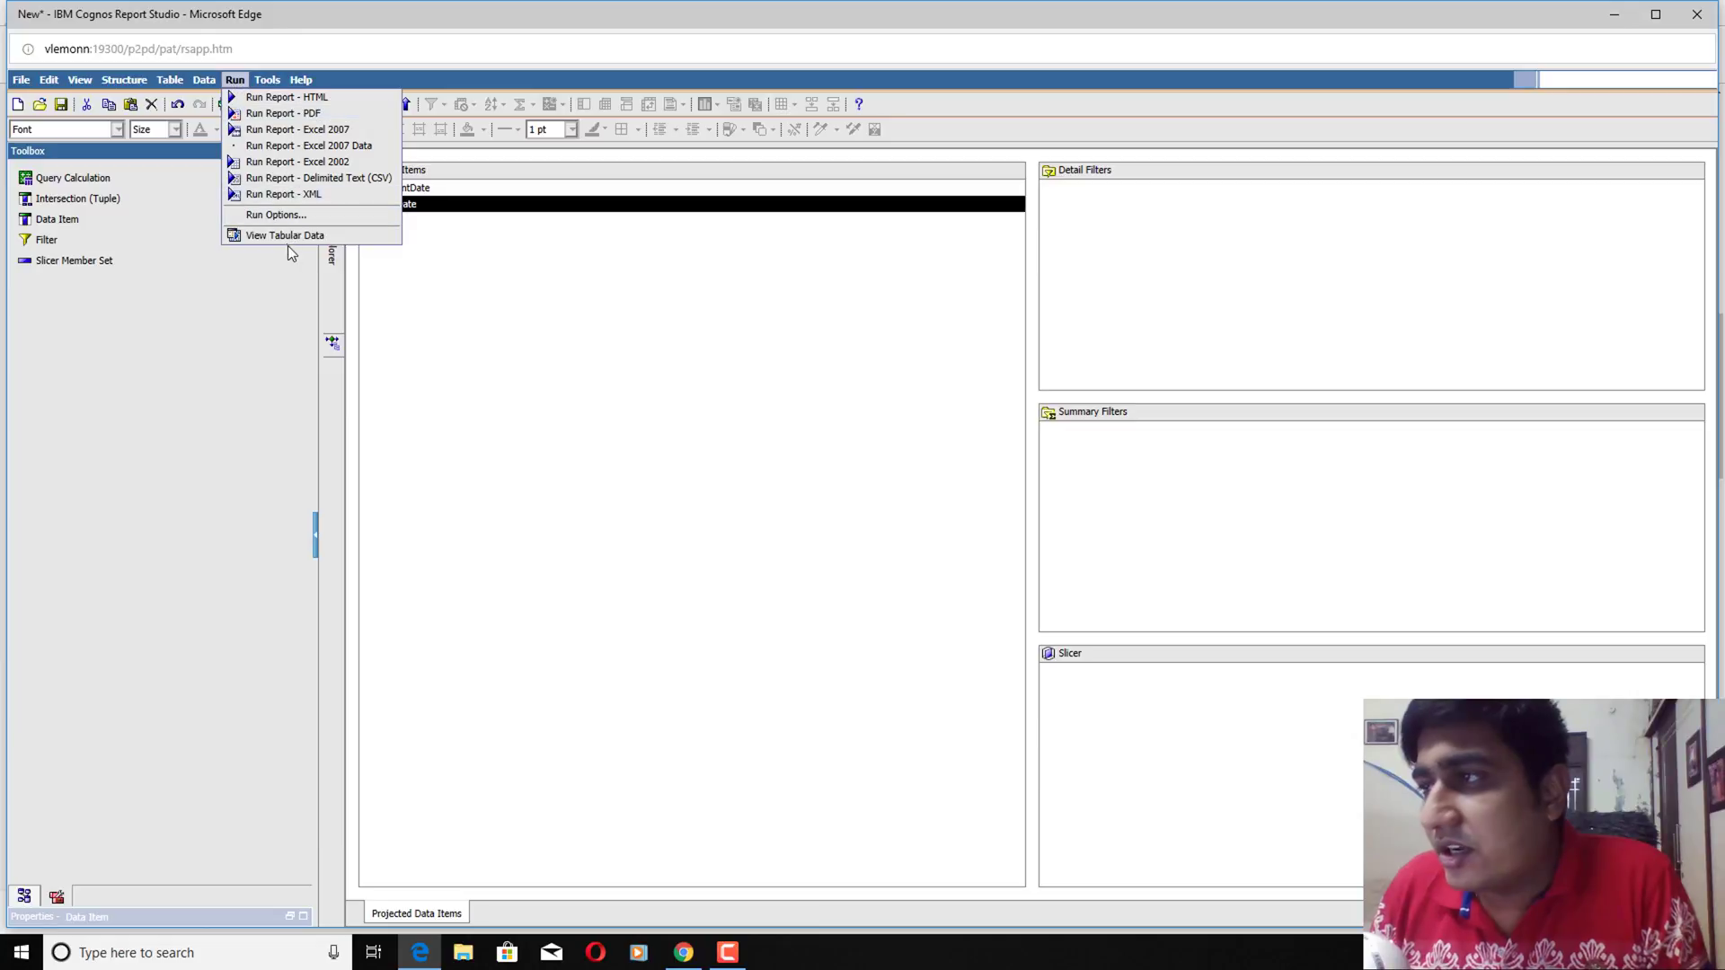
click(444, 249)
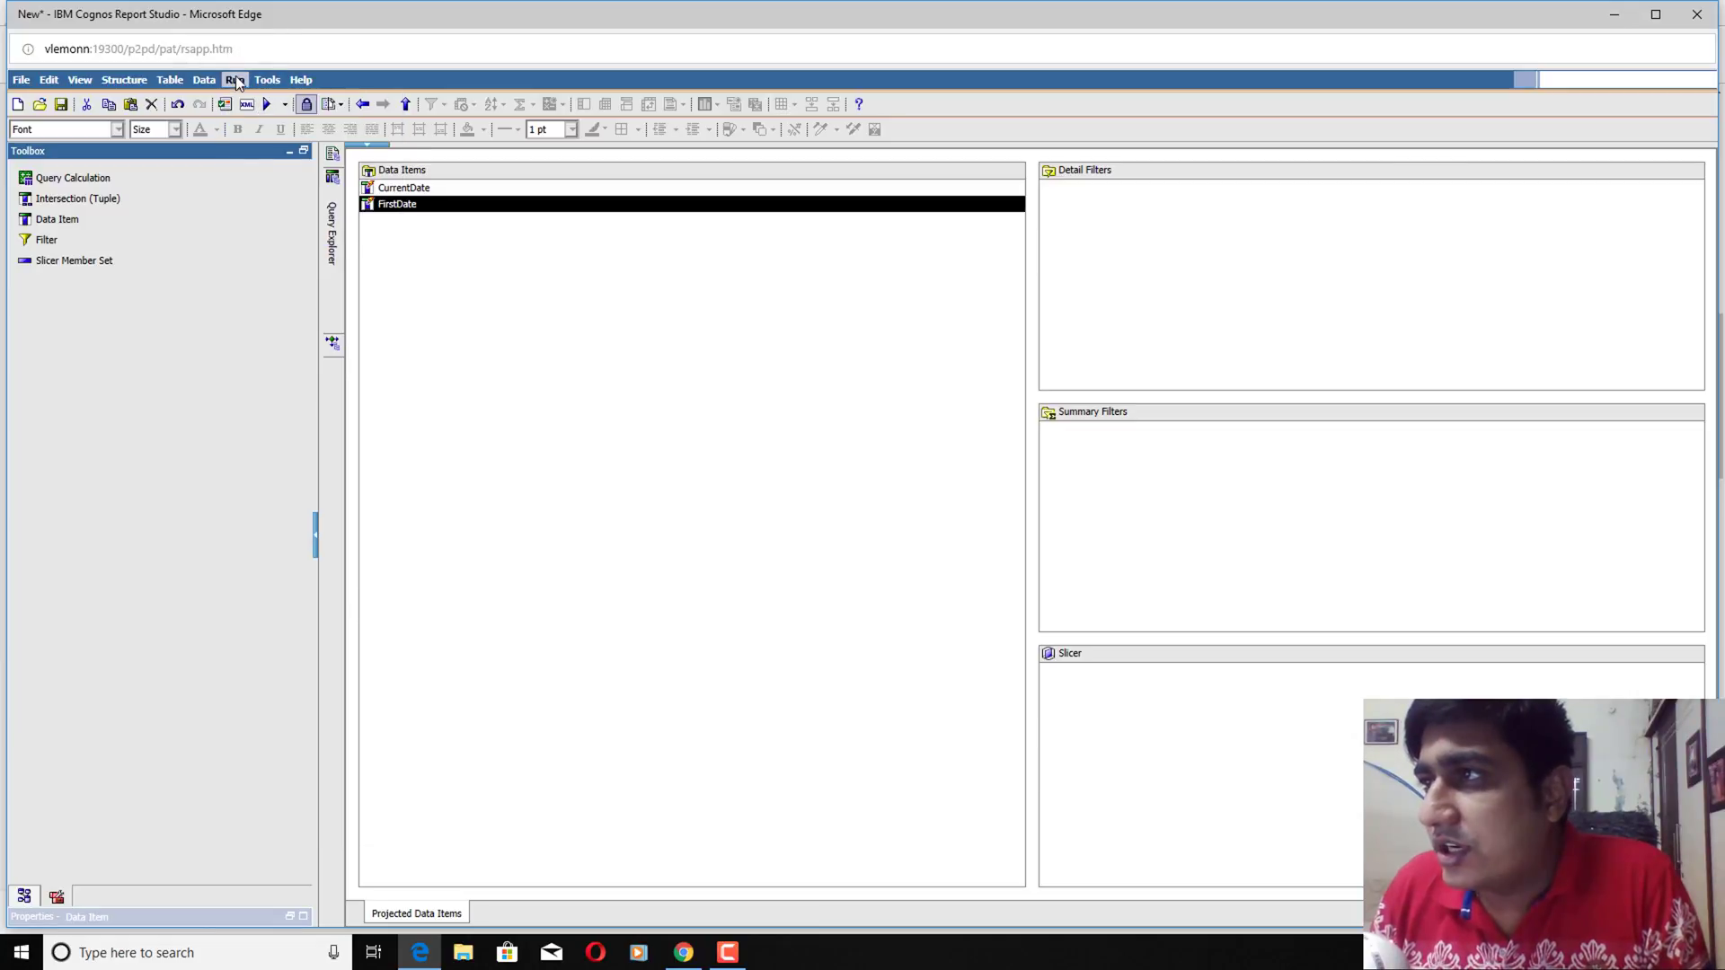
click(235, 80)
click(284, 238)
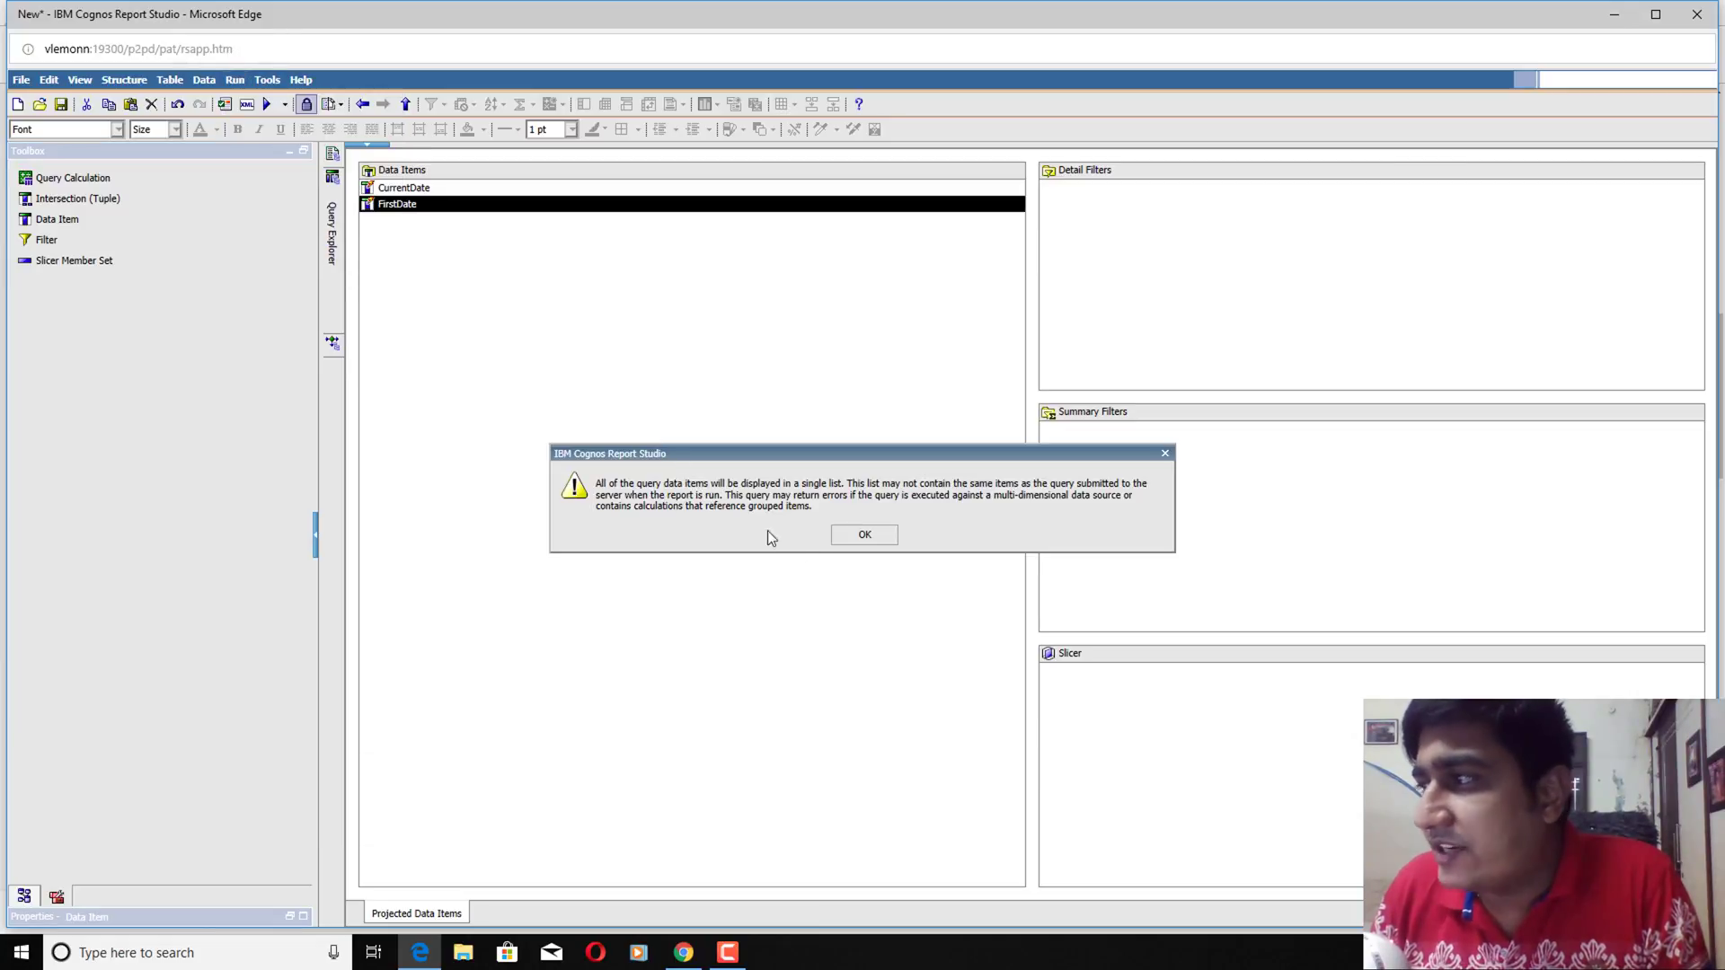
click(845, 536)
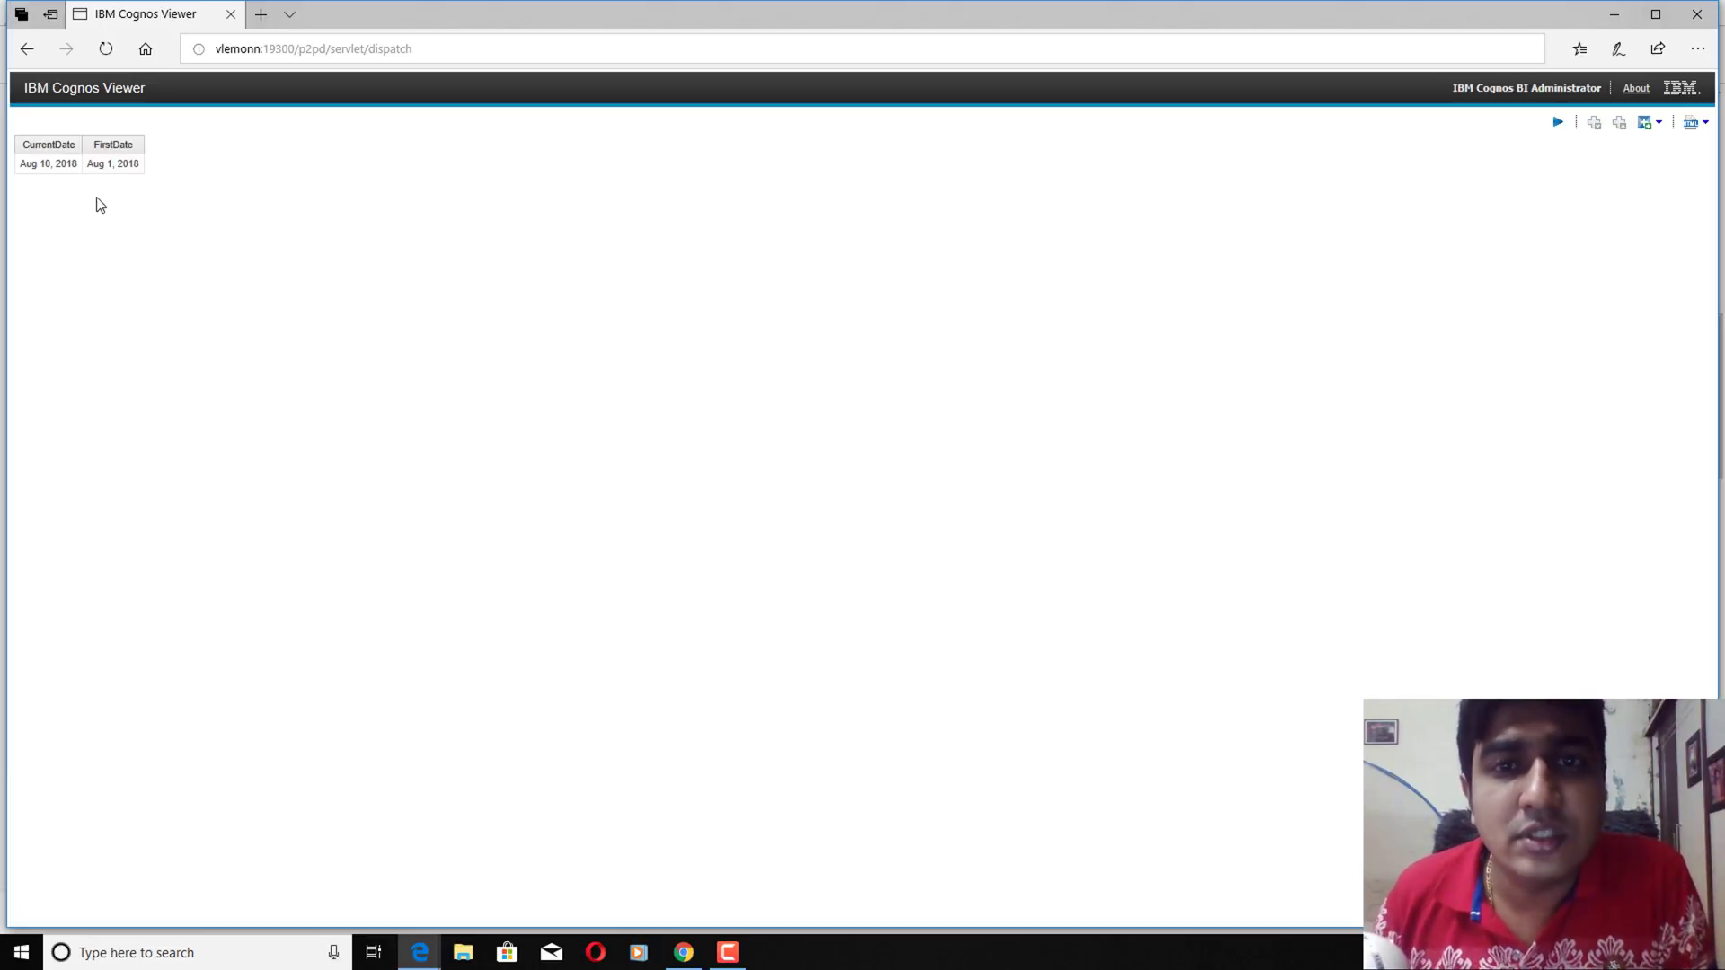
click(231, 16)
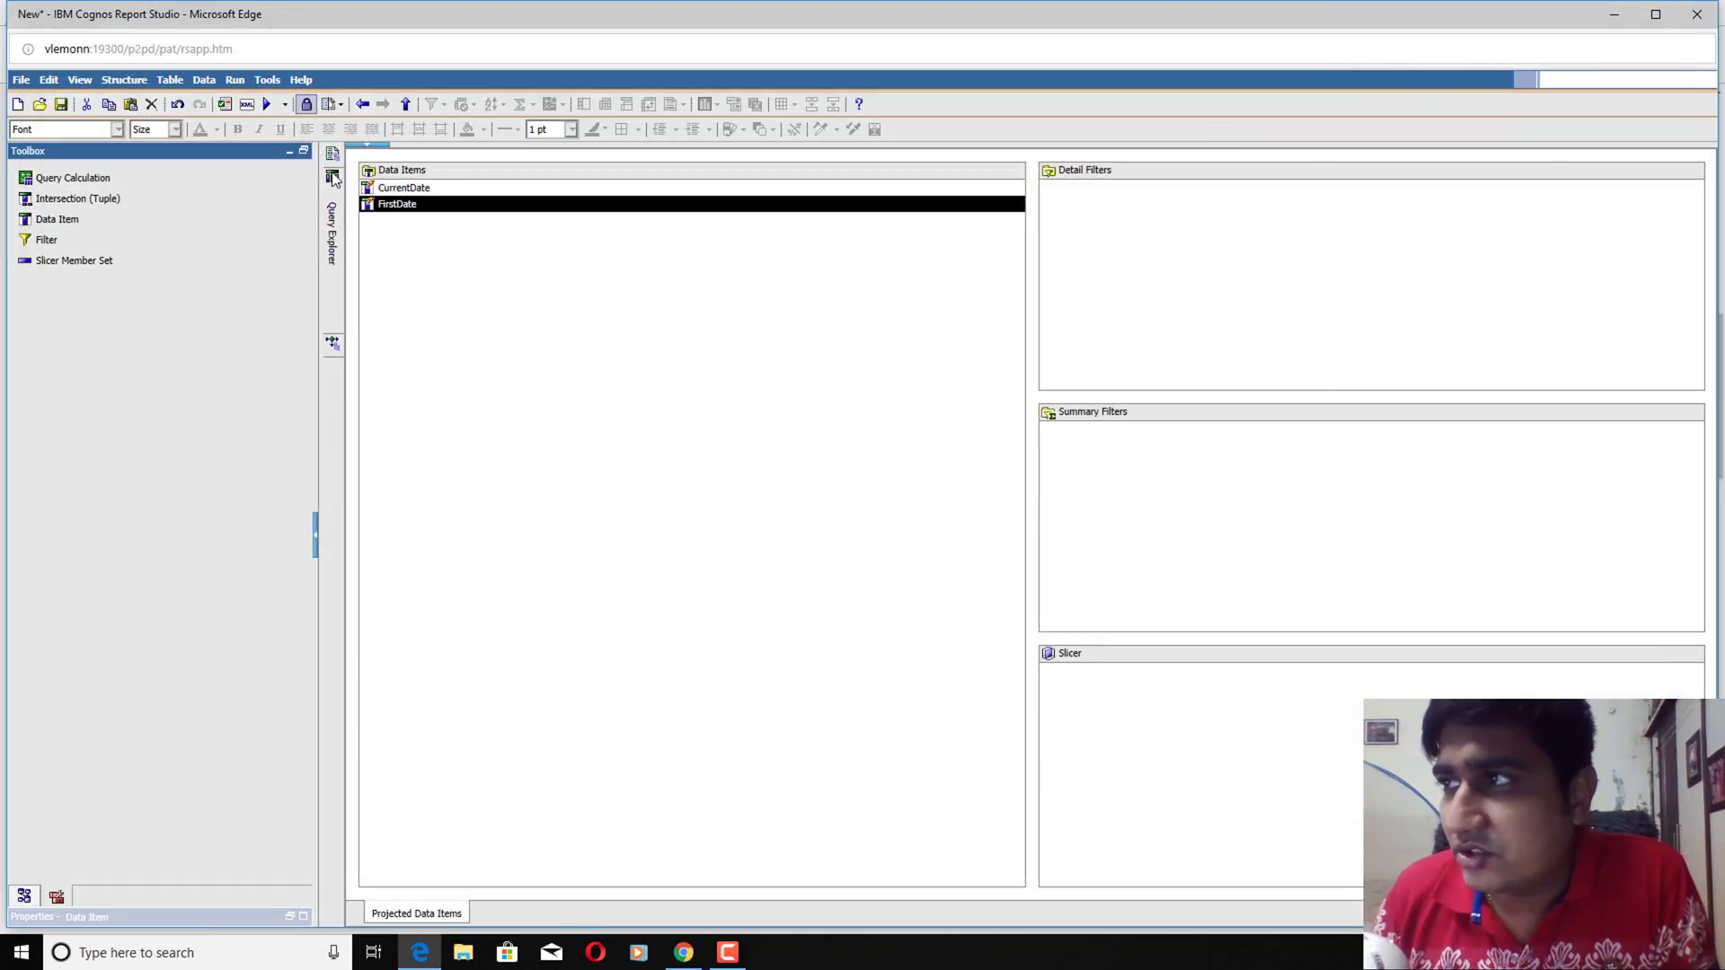
Go back to the report's queries, add a new query named CurrentMonth, and open it
mouse_move(334, 181)
click(395, 174)
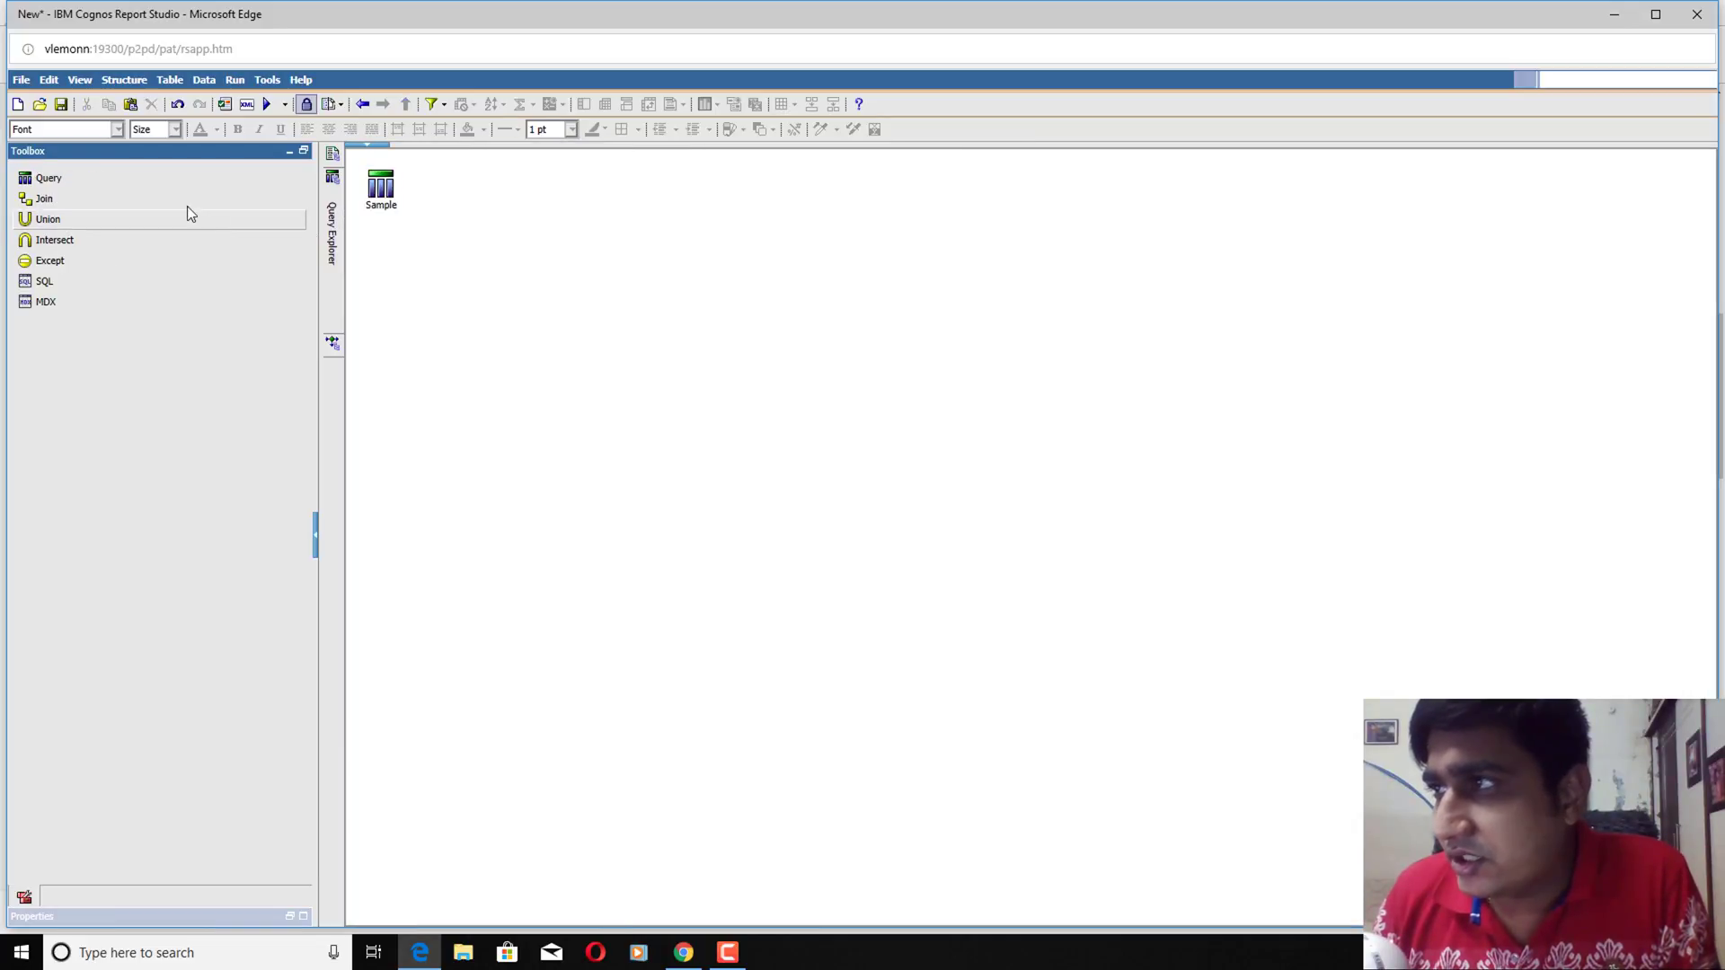
drag(56, 181, 552, 469)
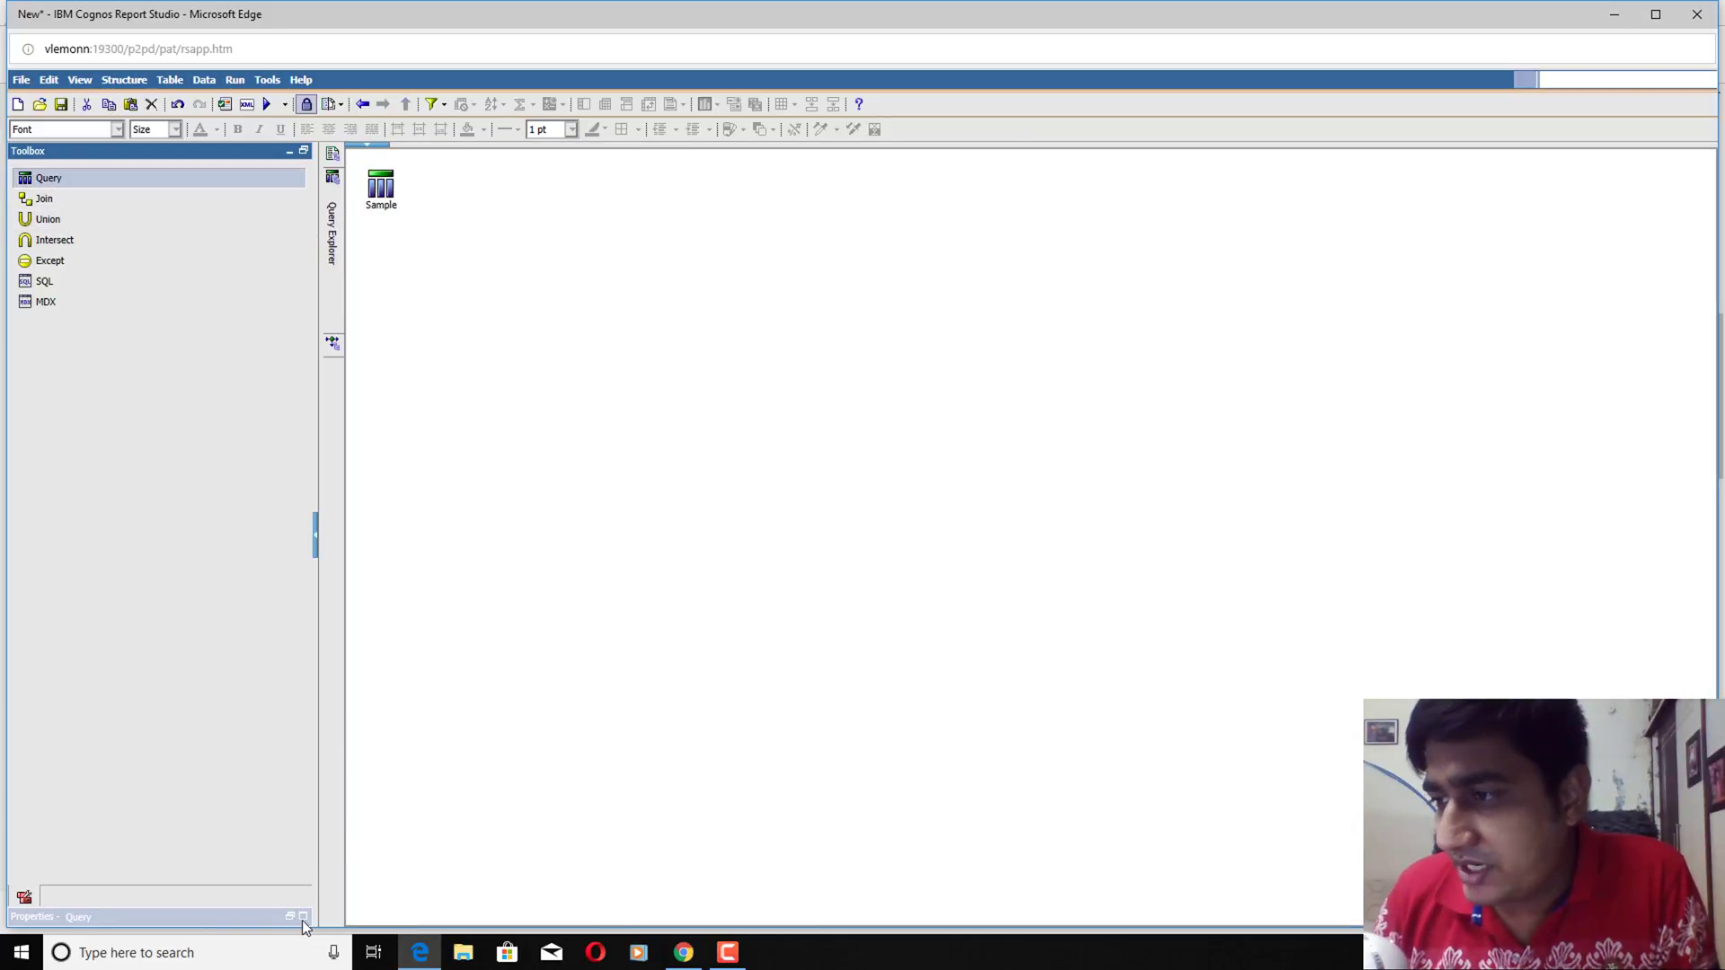
click(290, 916)
click(241, 589)
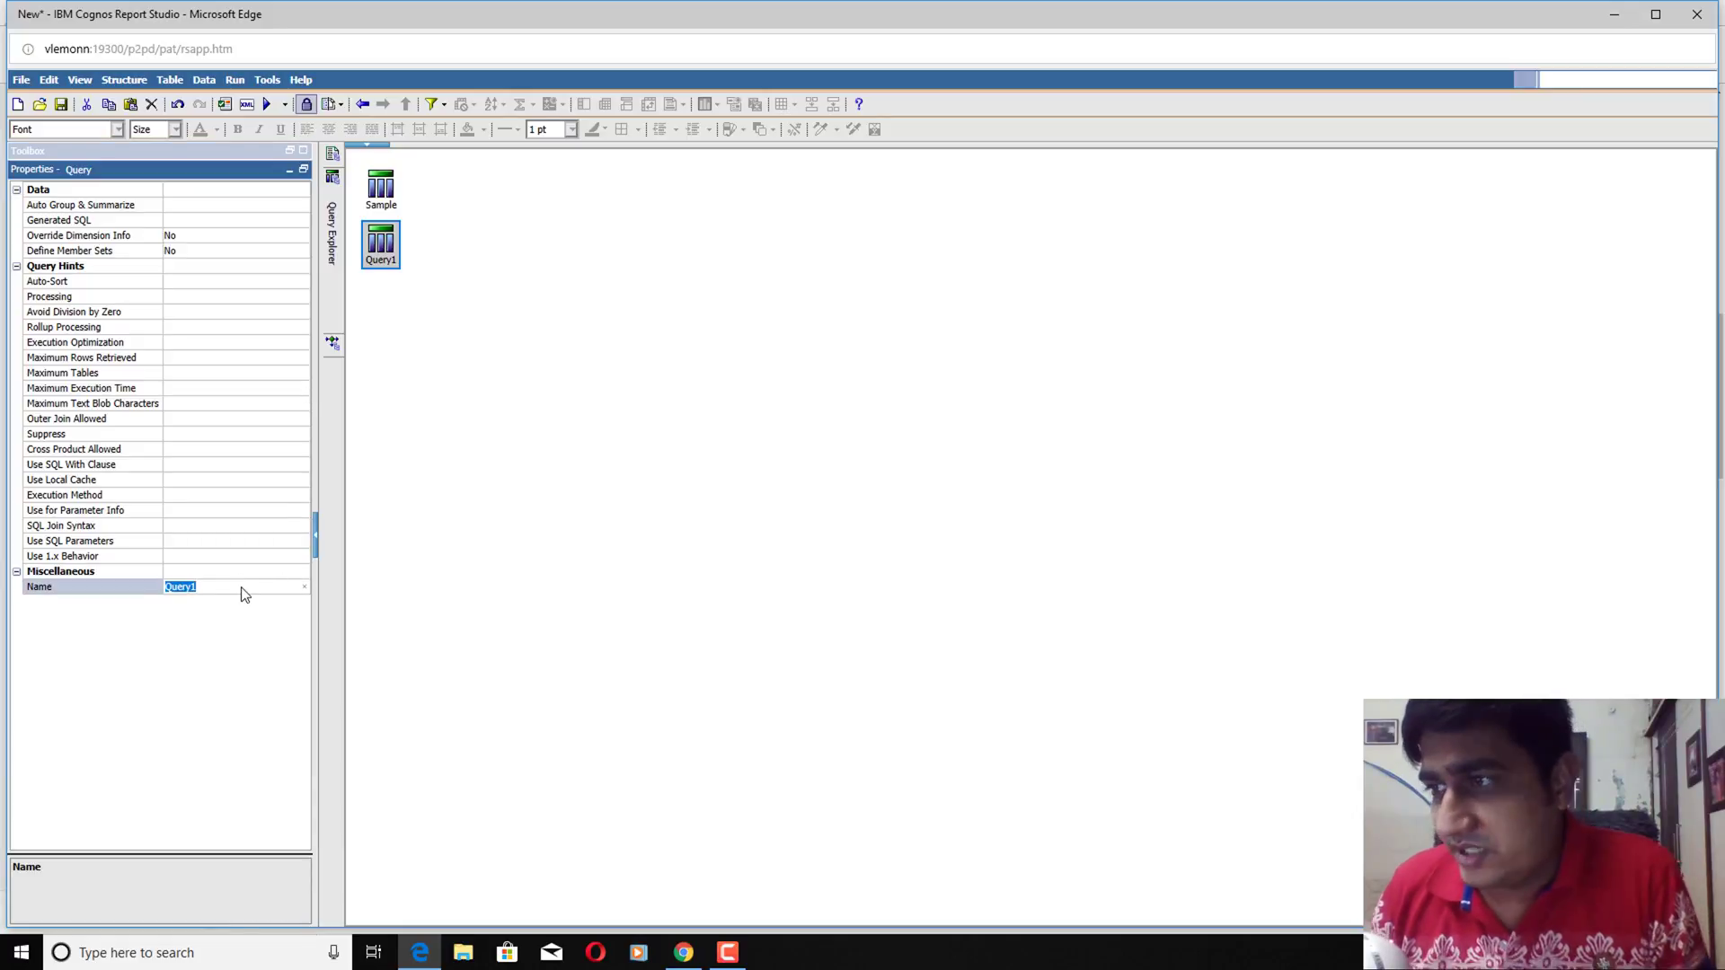
text(Curre)
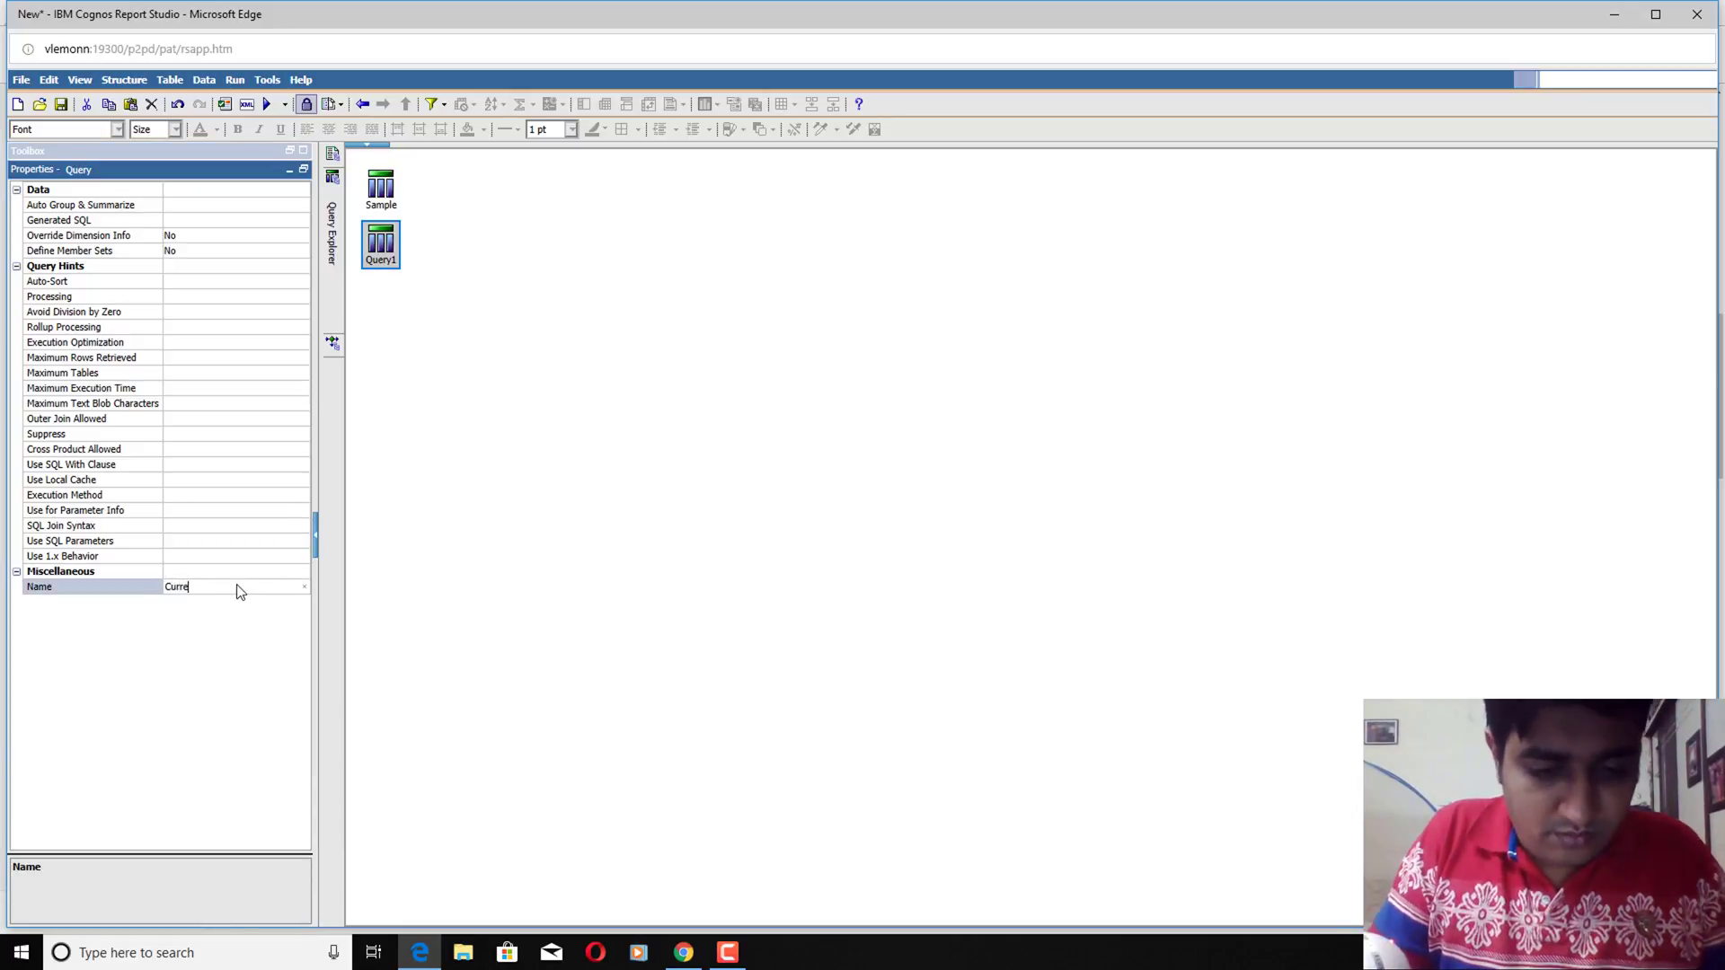
text(ntMonth)
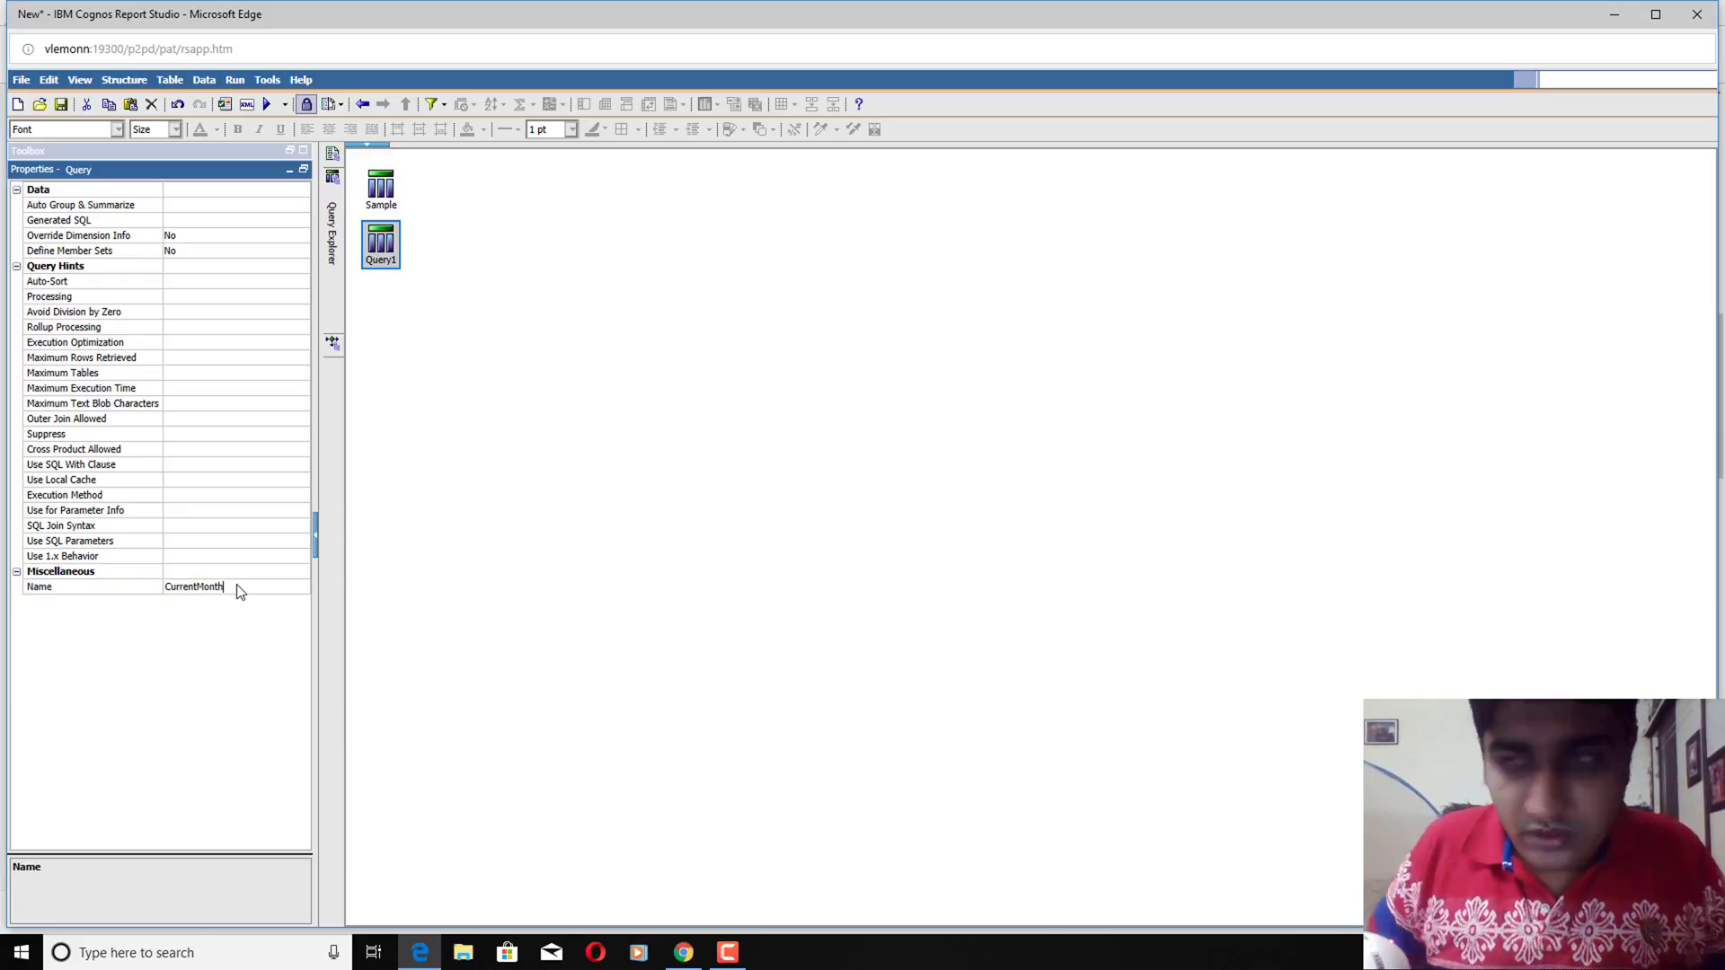
key(Return)
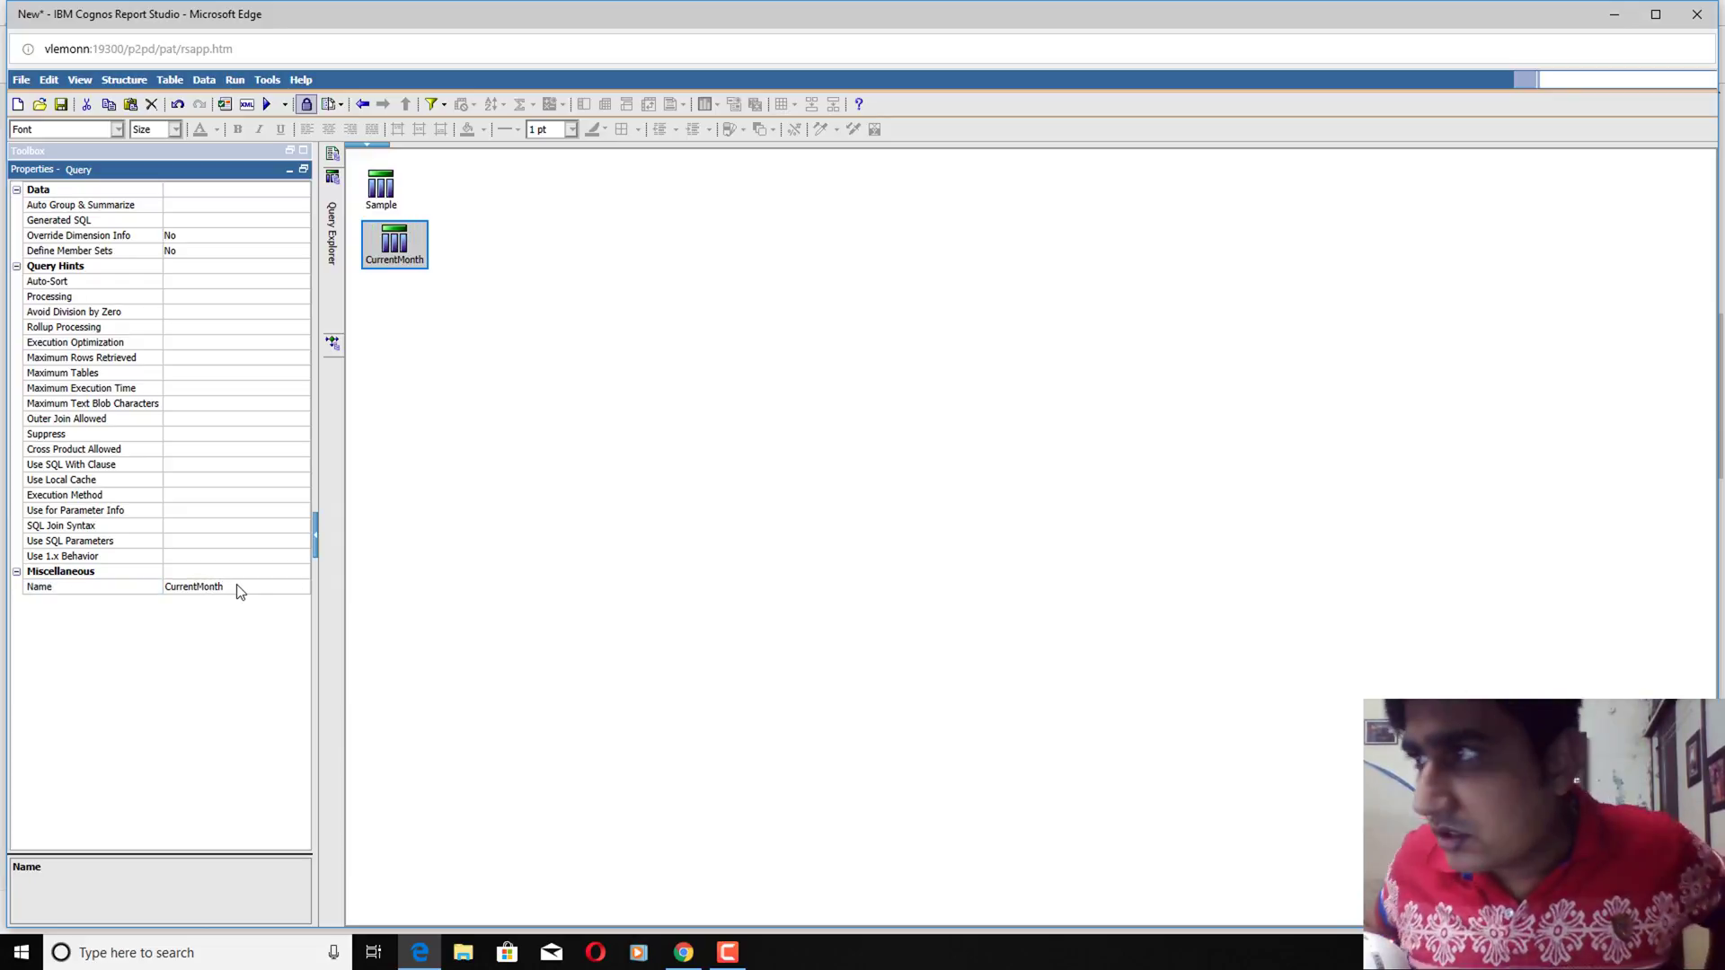
click(386, 236)
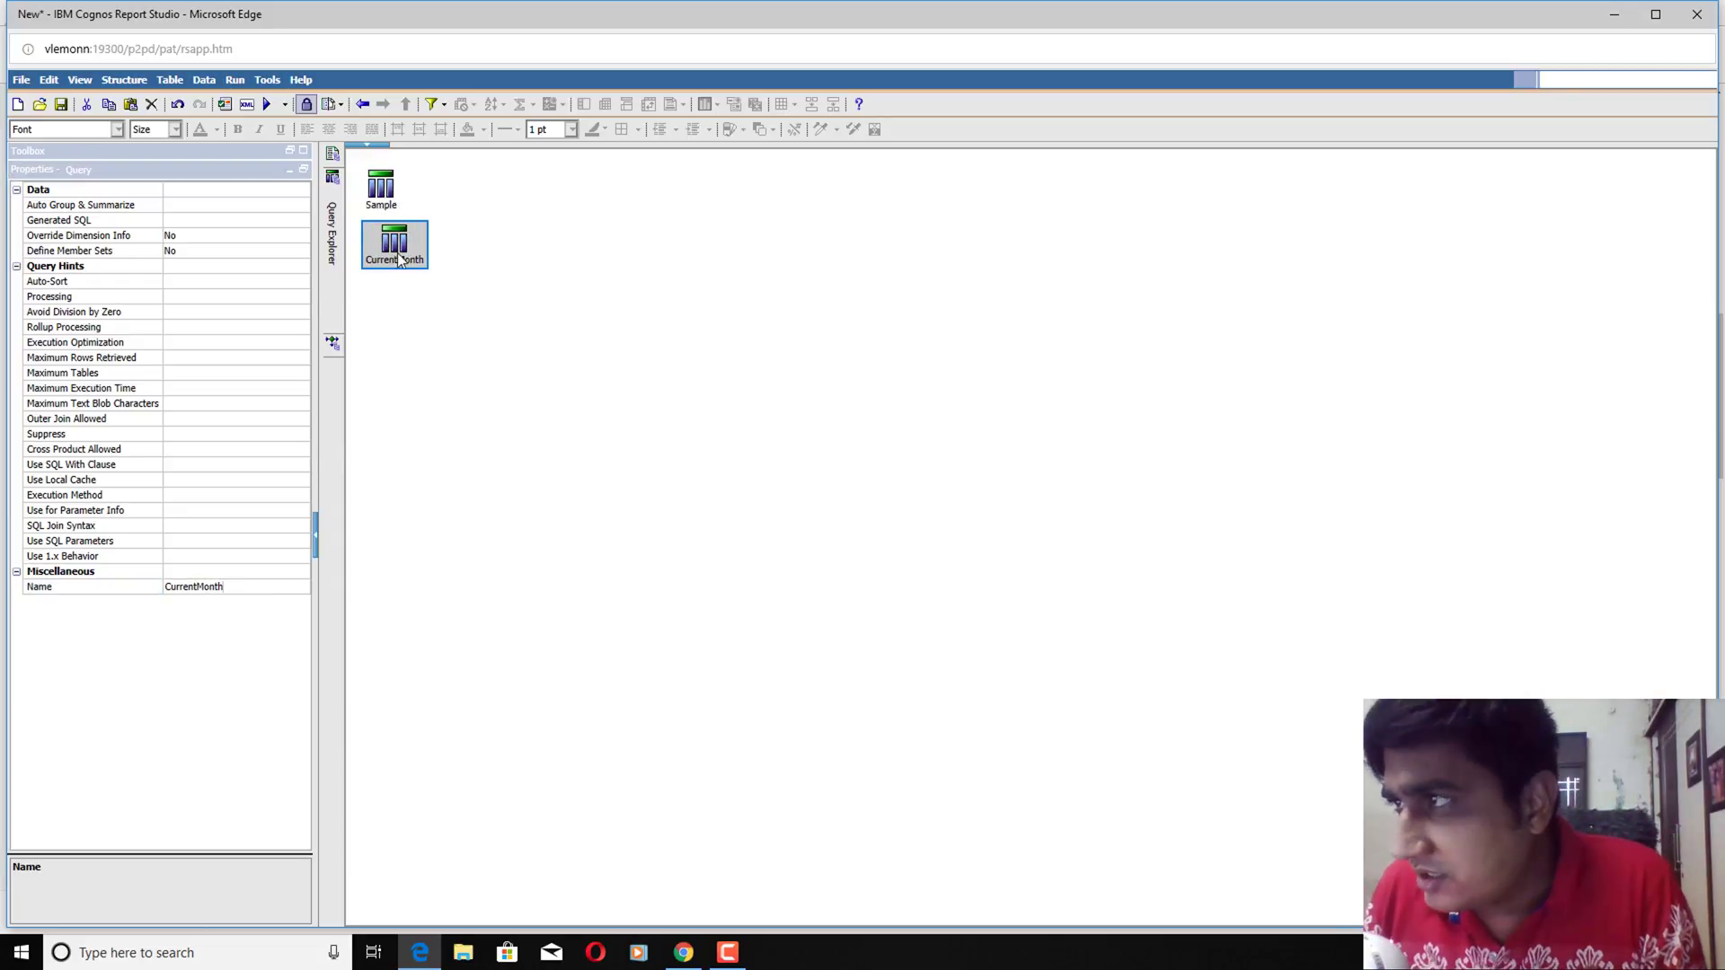
double_click(390, 250)
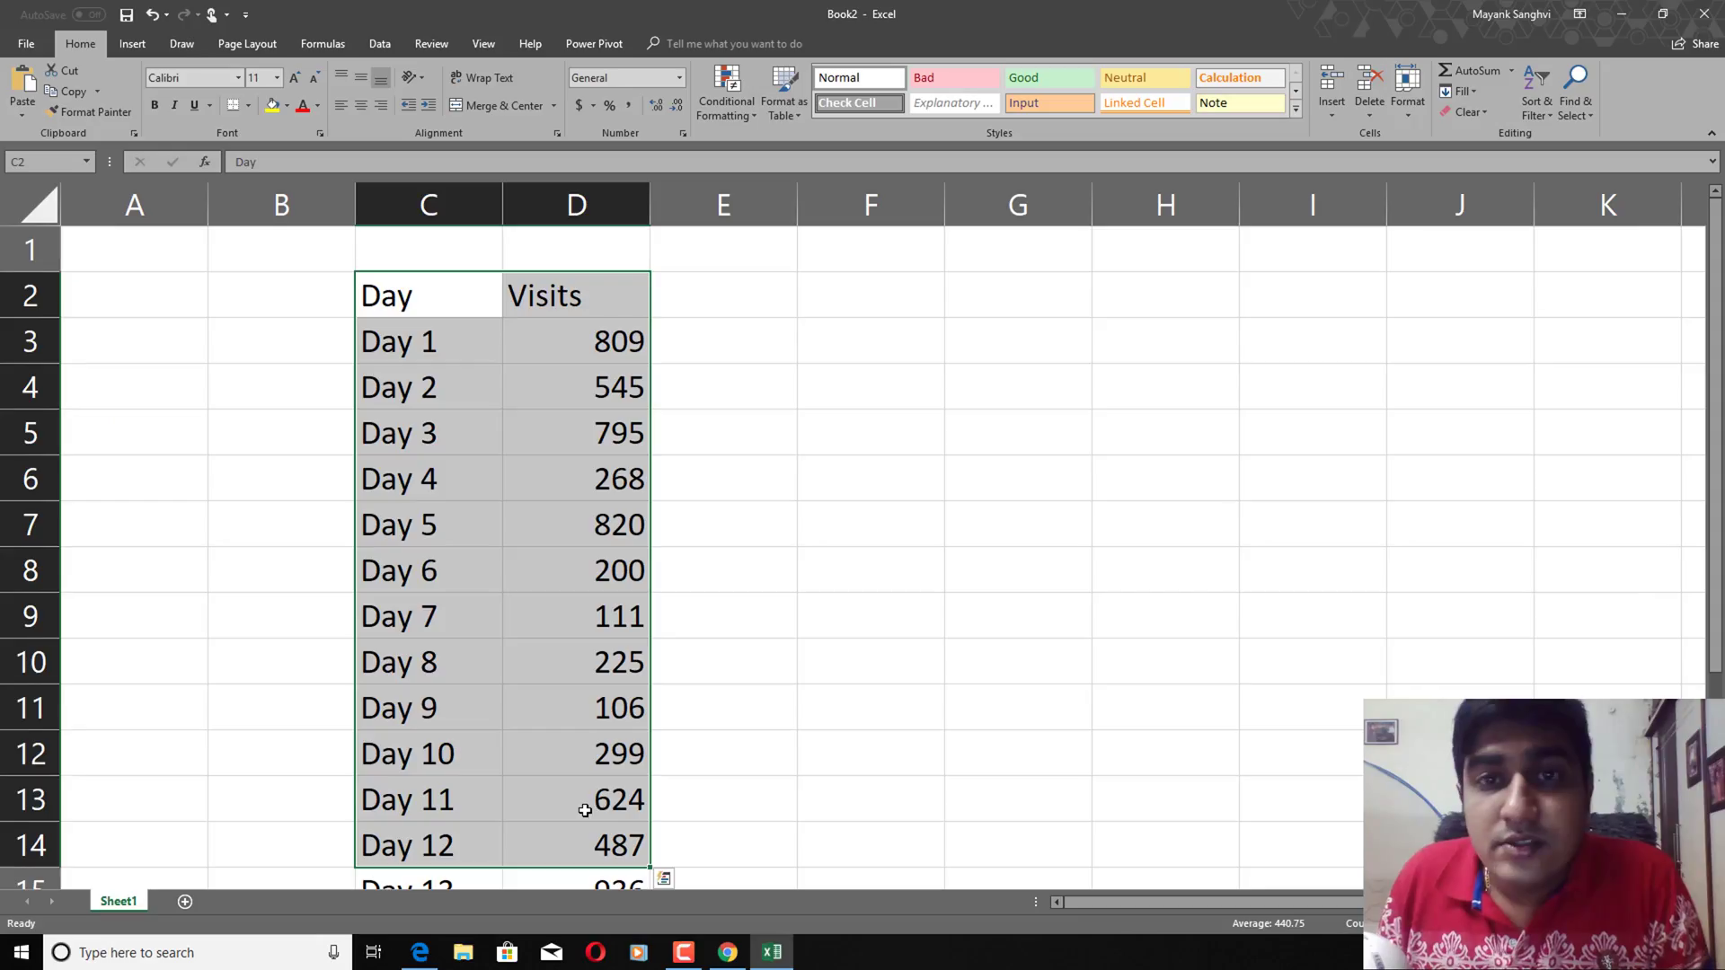
Examine the Day and Visits column headers in the Excel sample table, and switch back to Report Studio
click(426, 297)
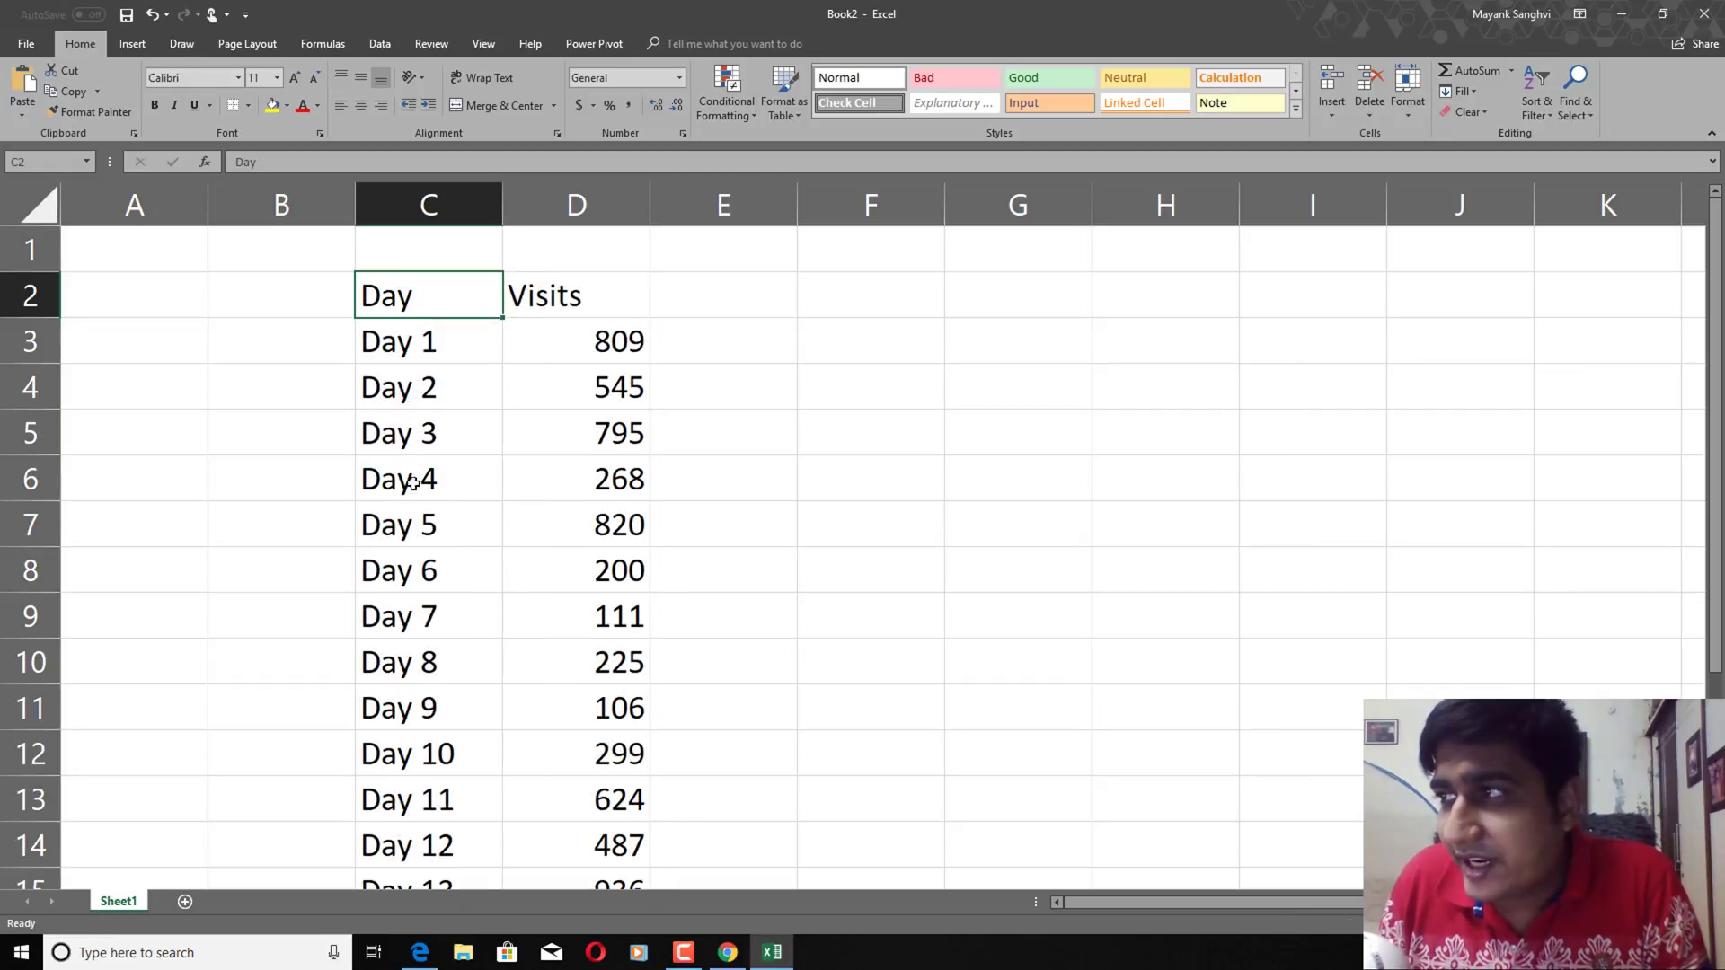
click(554, 308)
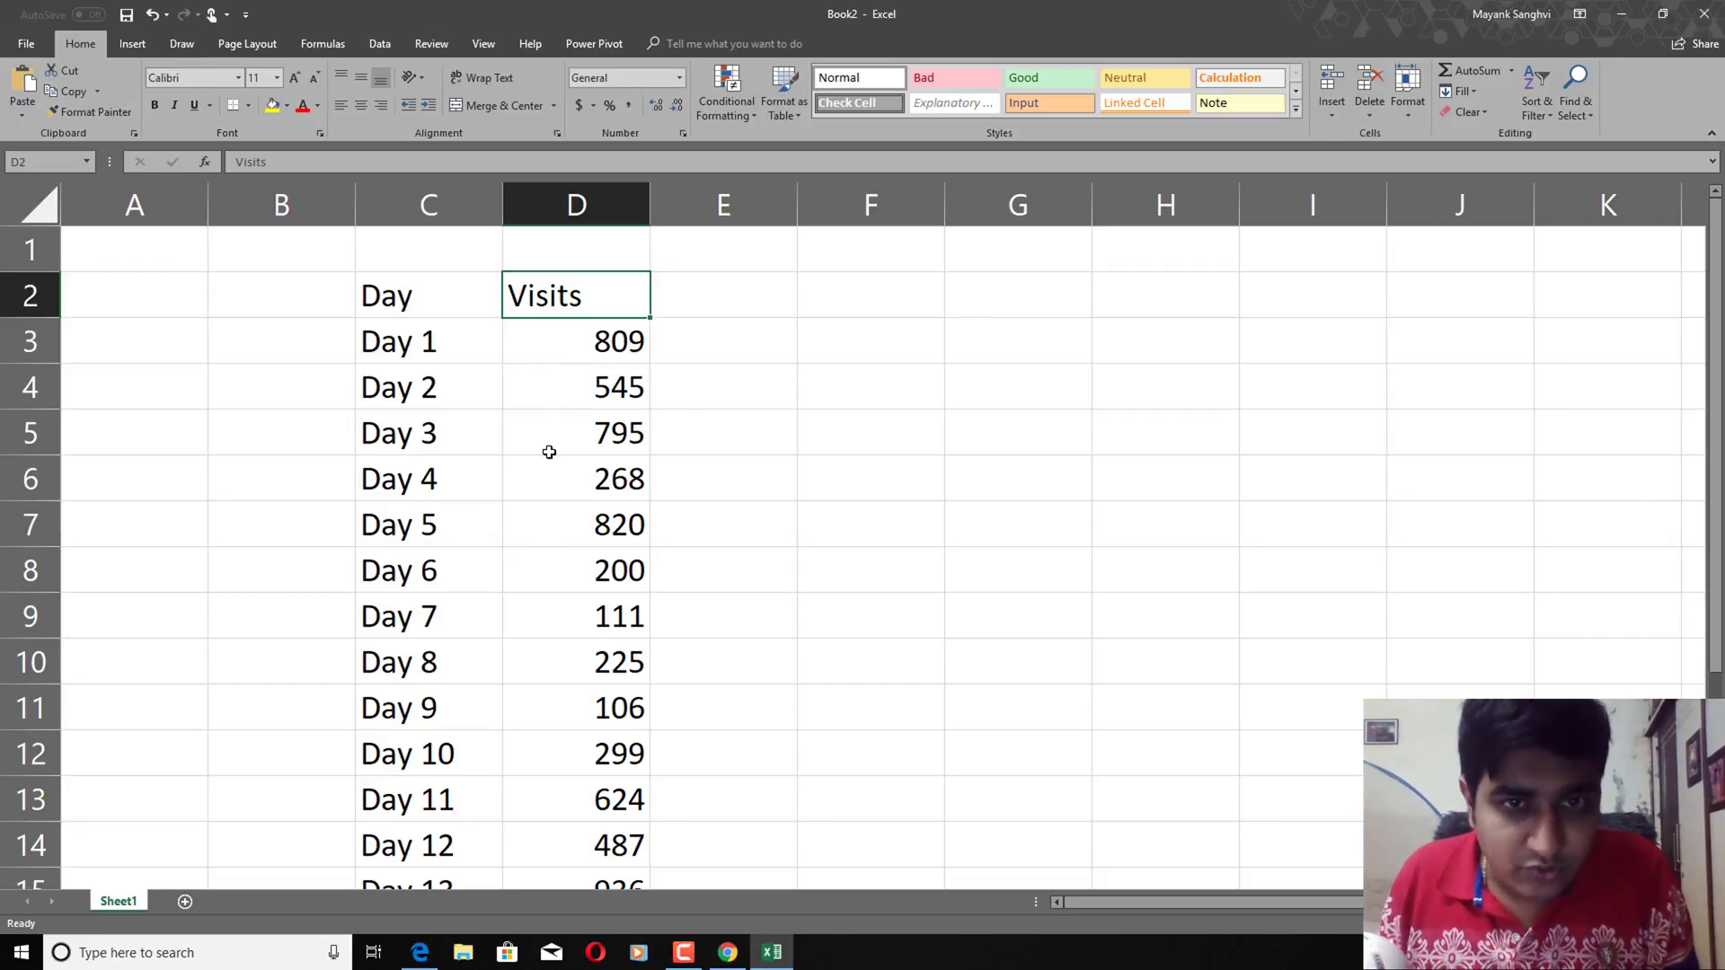
key(alt+Tab)
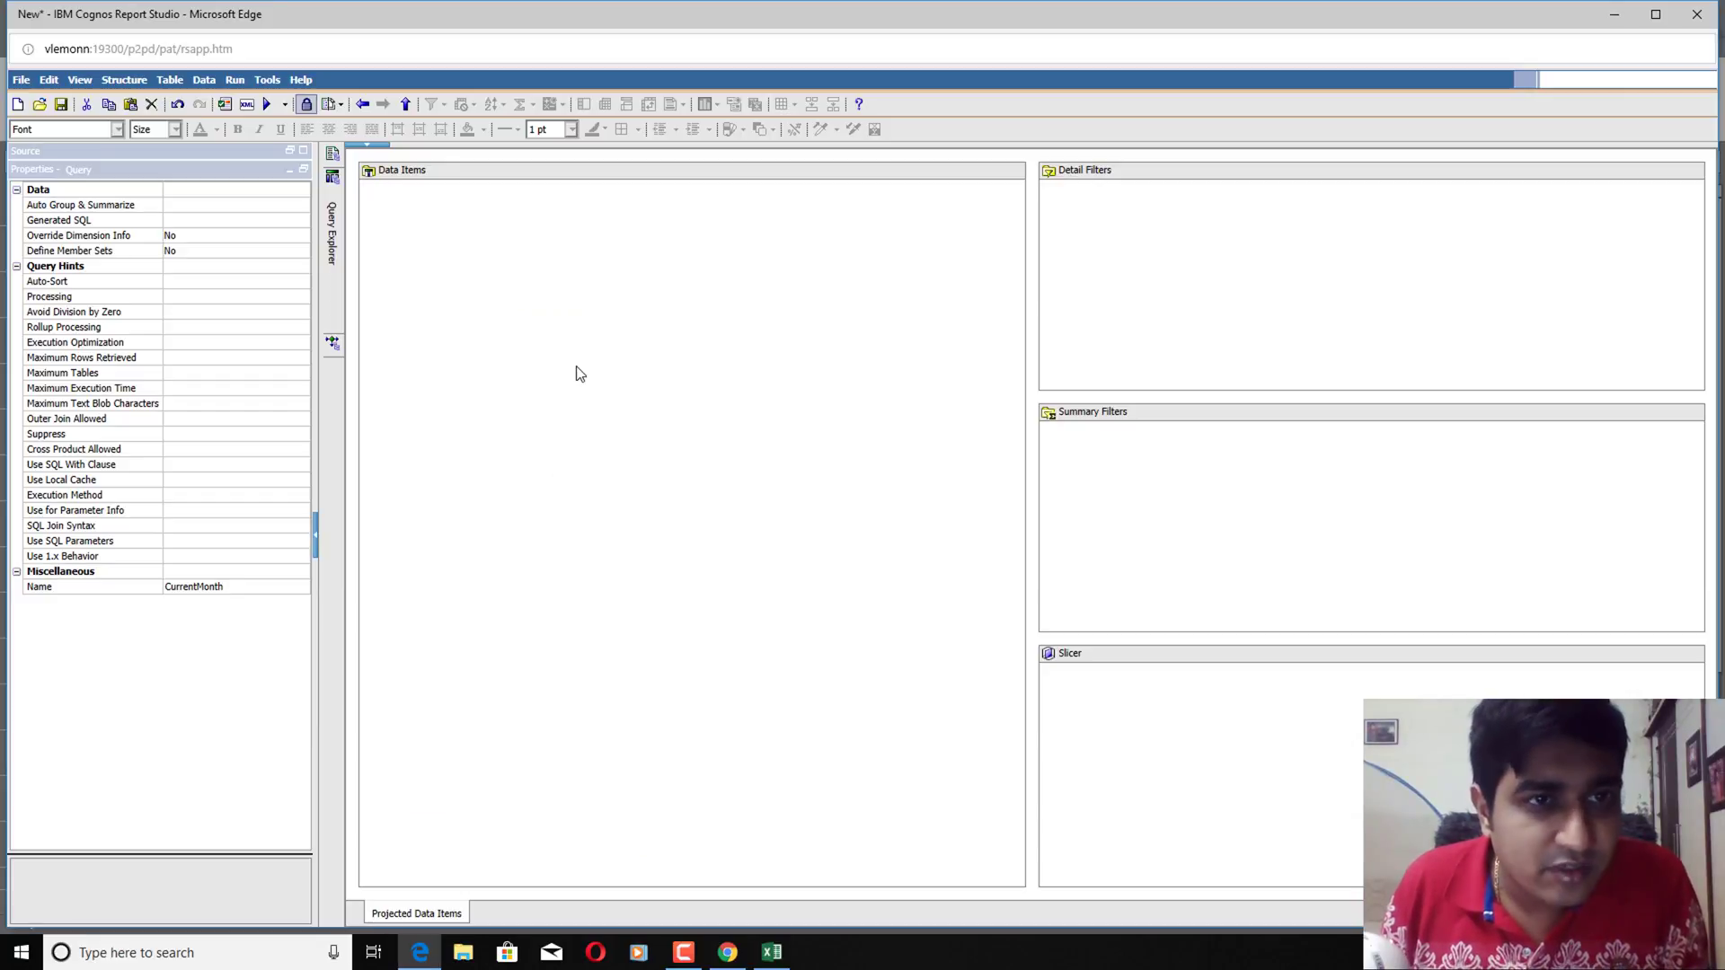
Insert a new data item into the CurrentMonth query and name it DayofMonth
click(302, 150)
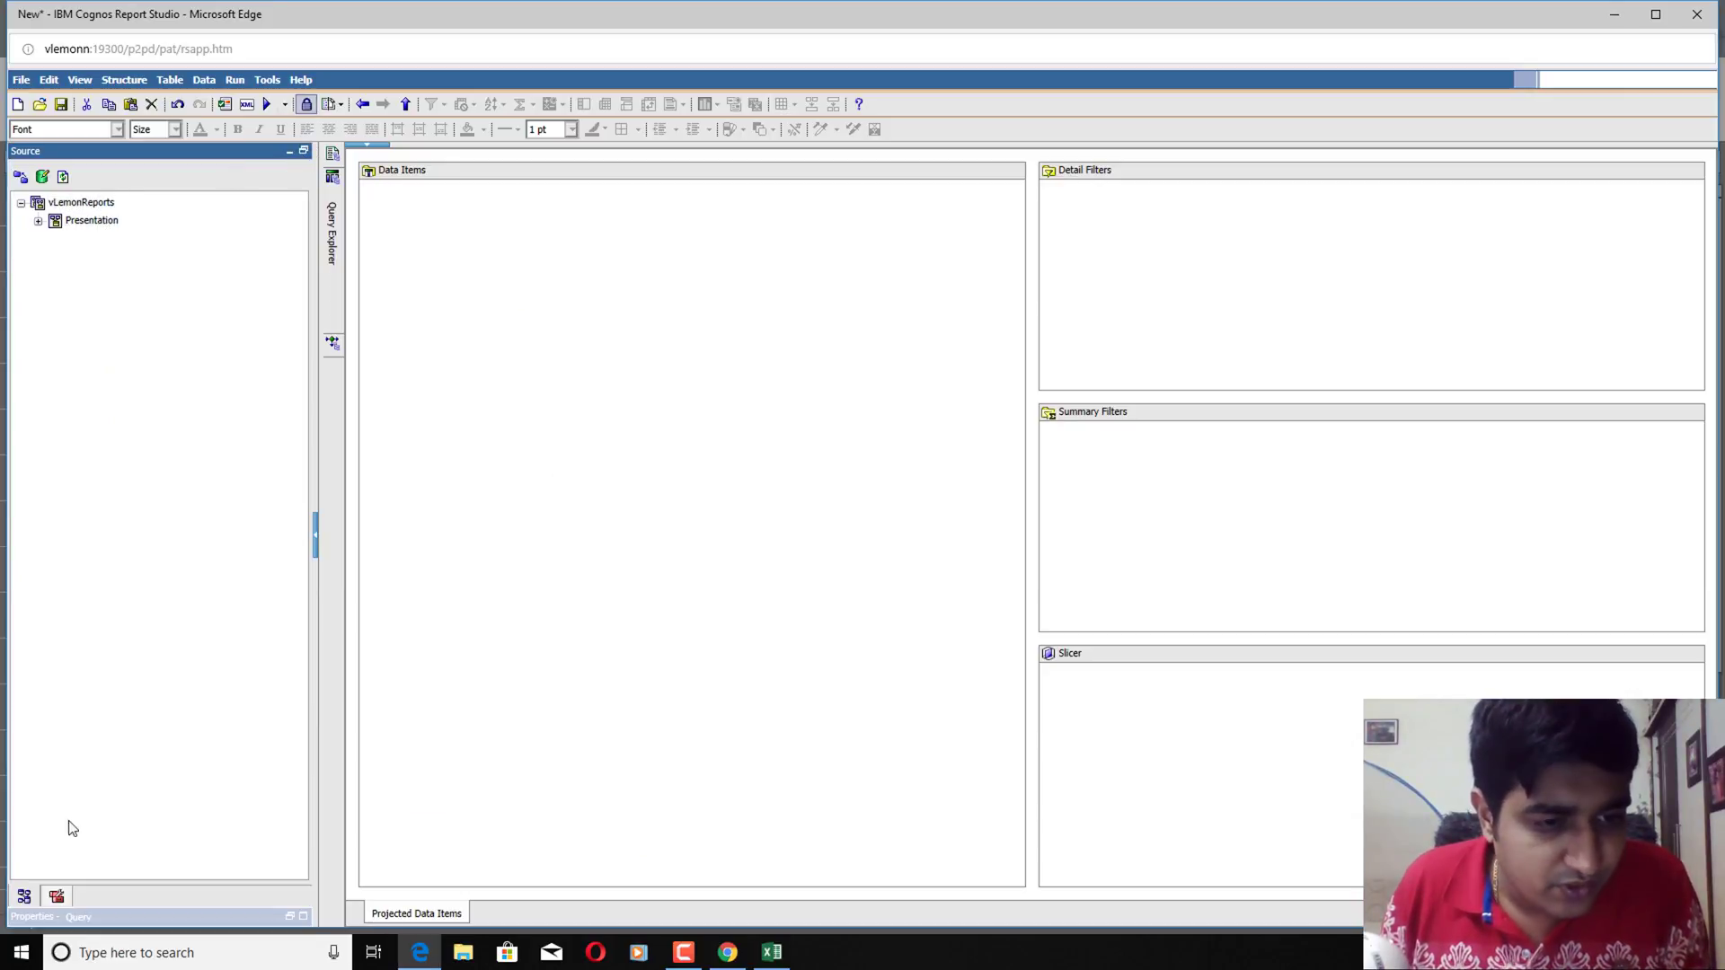
click(56, 896)
click(54, 221)
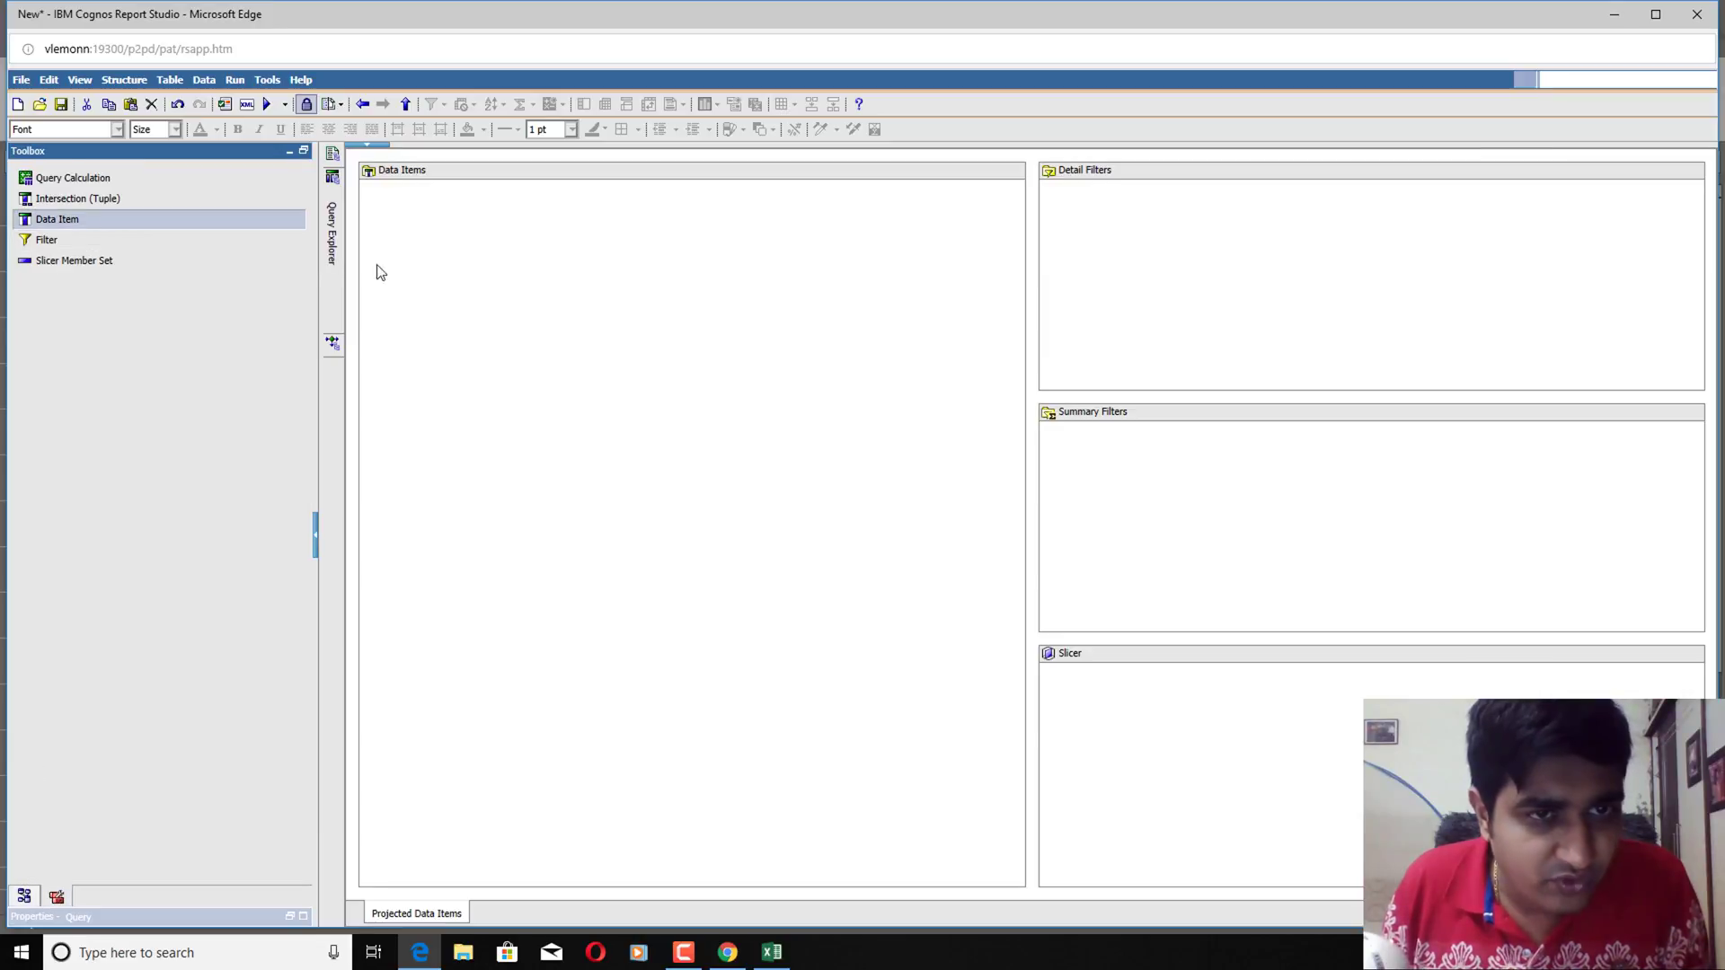
drag(451, 298, 462, 276)
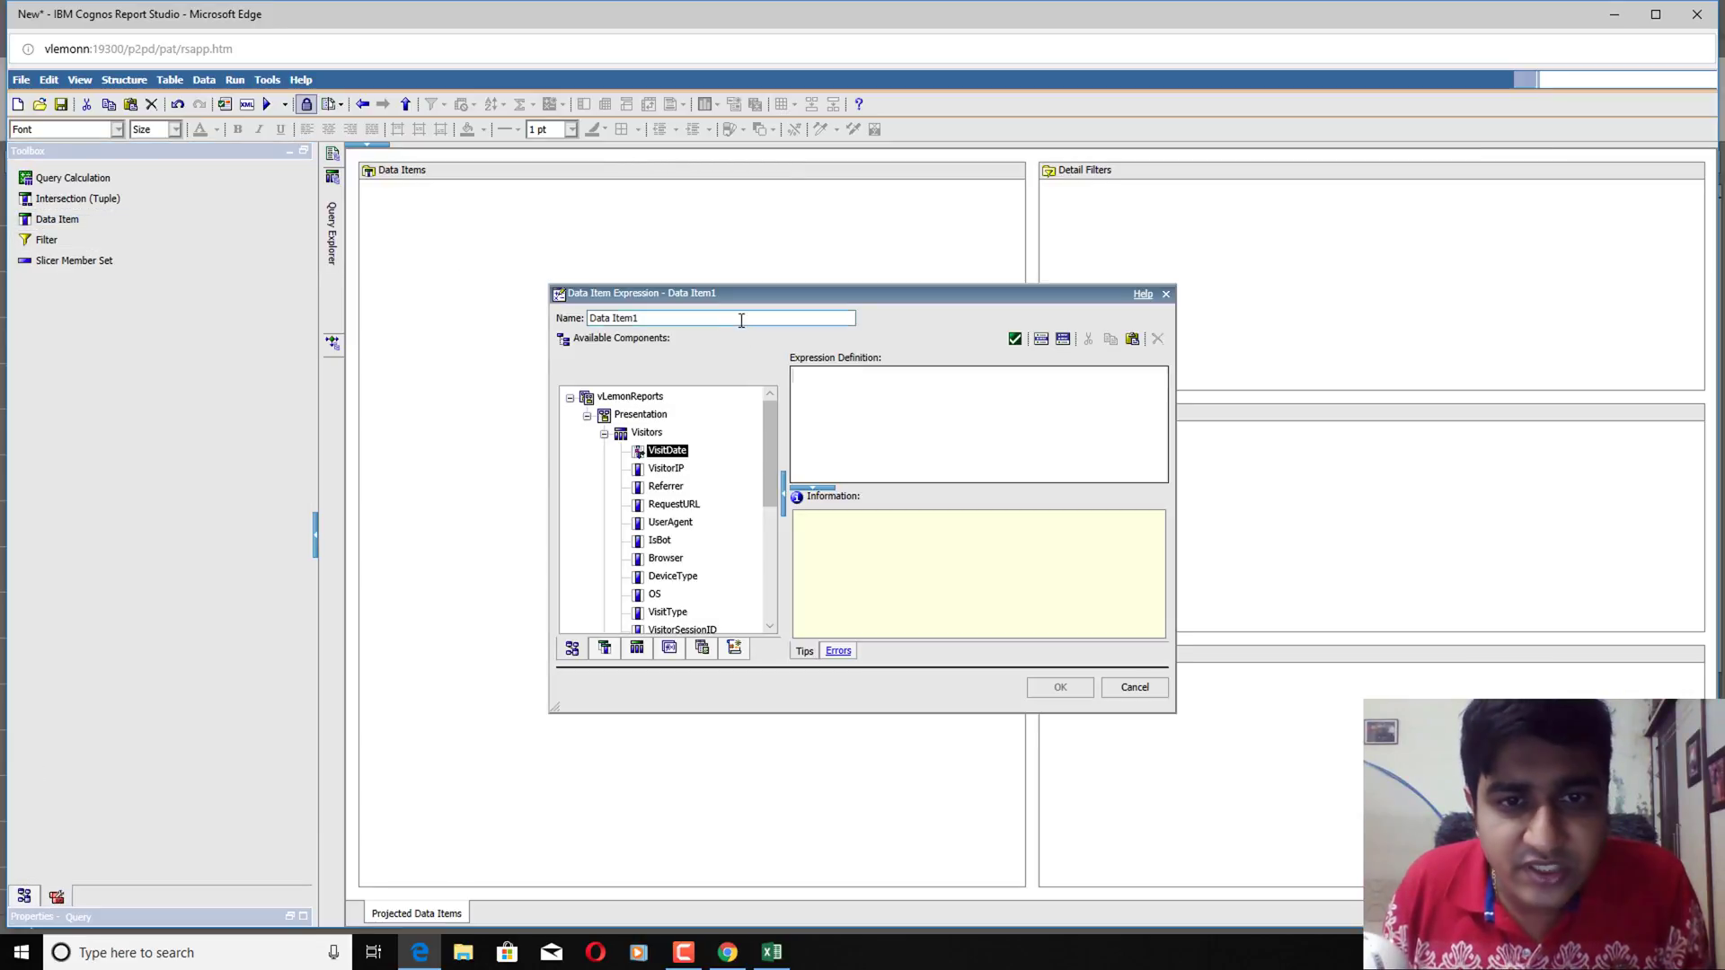
drag(741, 321, 556, 322)
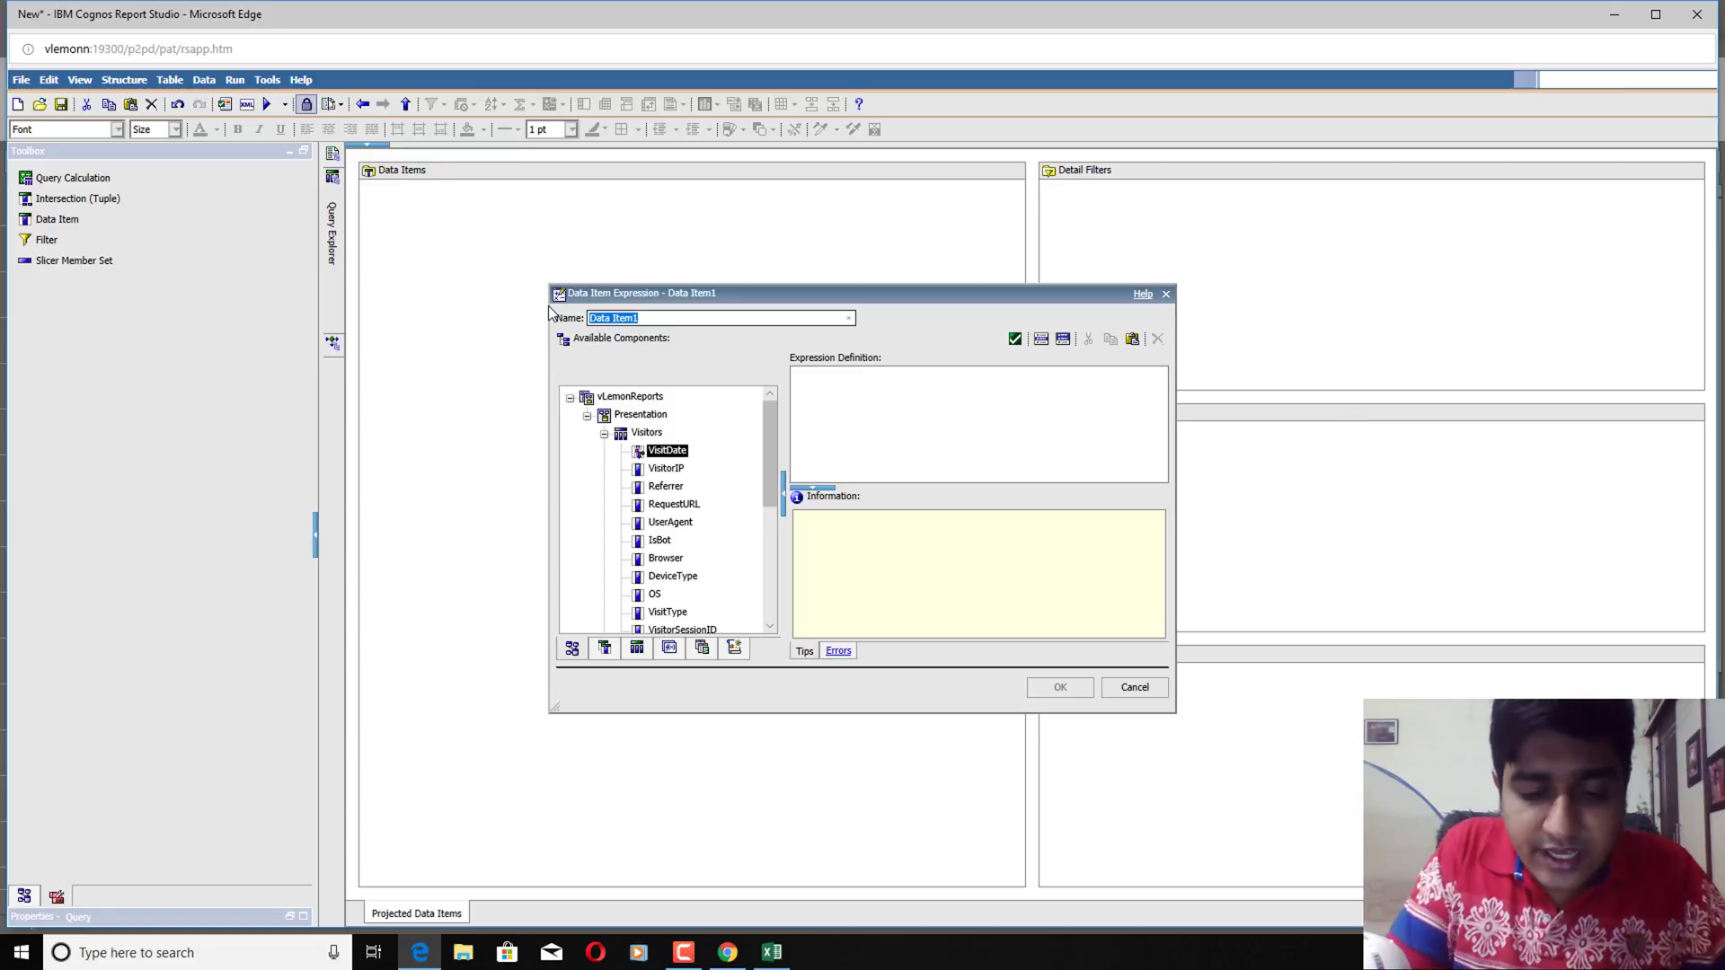
text(DayofMonth)
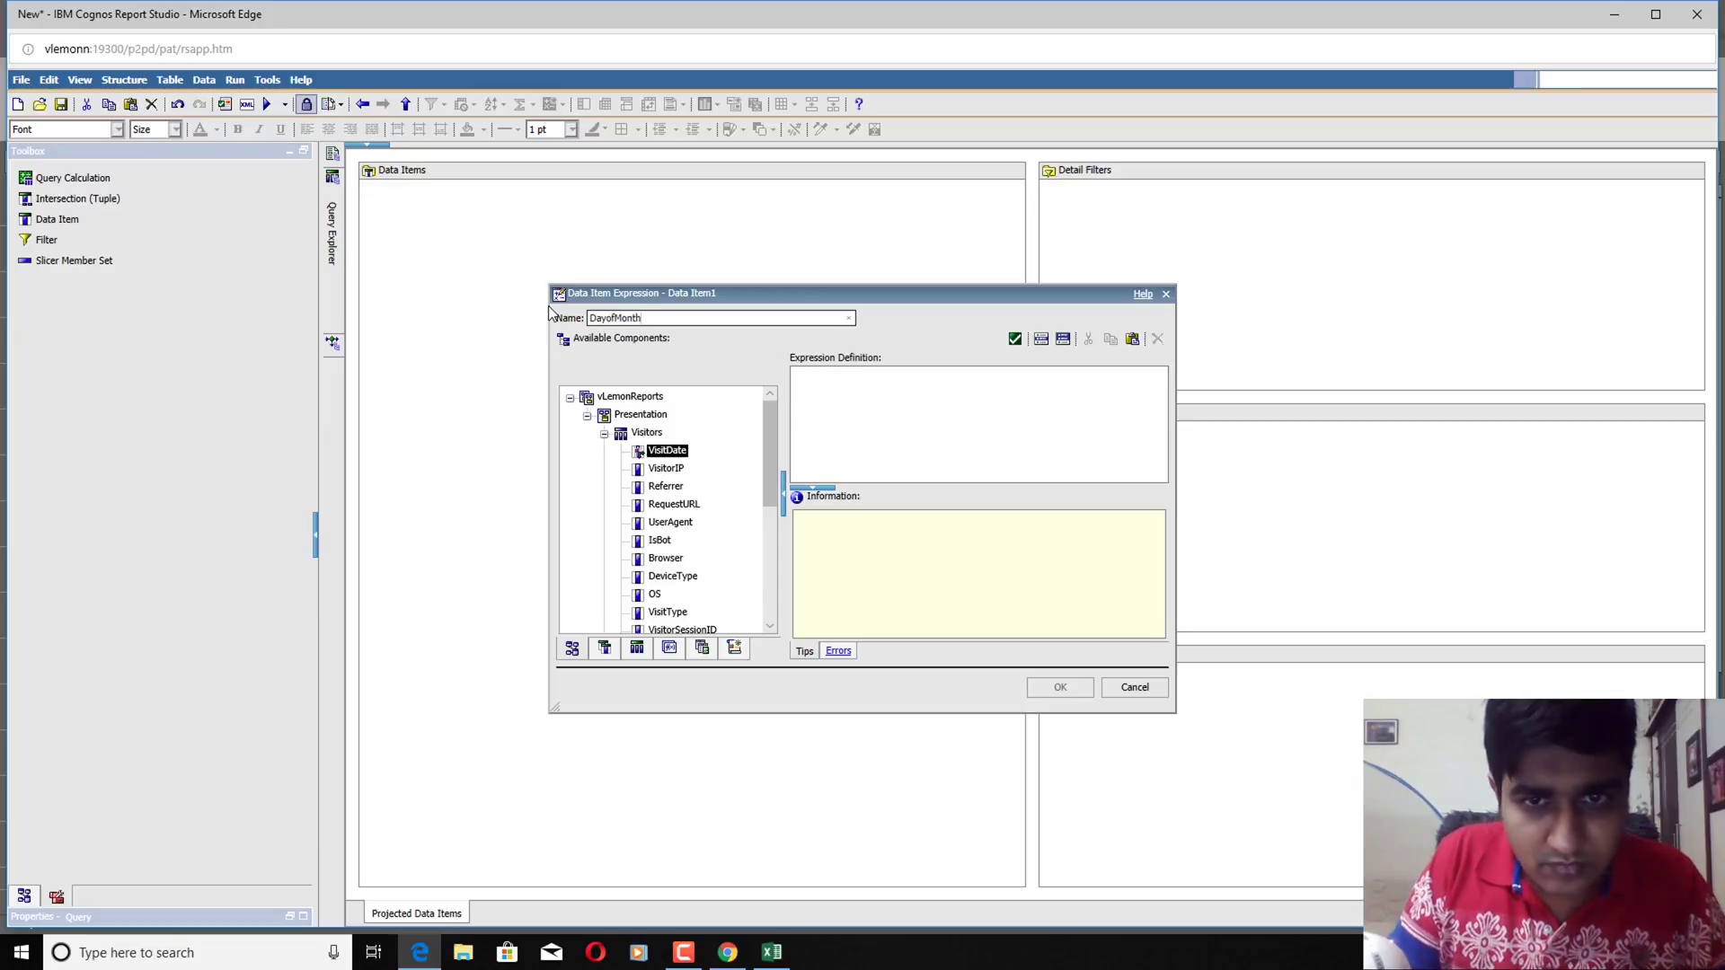
Define the DayofMonth expression as day([Presentation].[Visitors].[VisitDate])
click(947, 388)
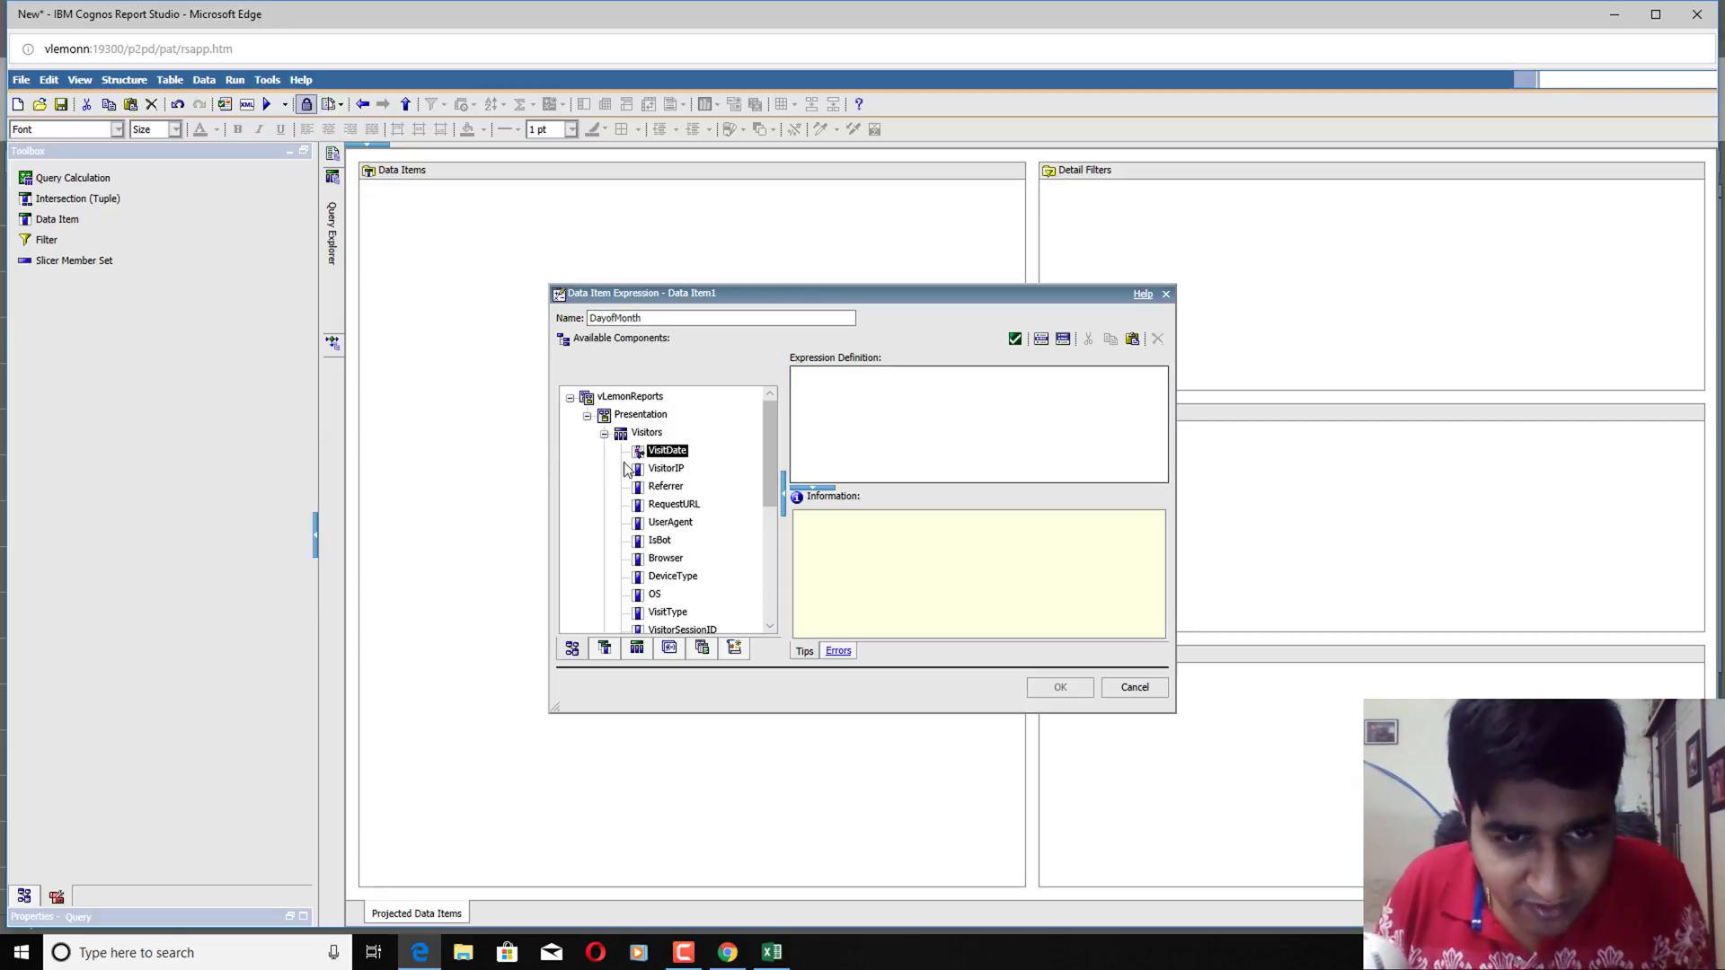
drag(665, 450, 816, 435)
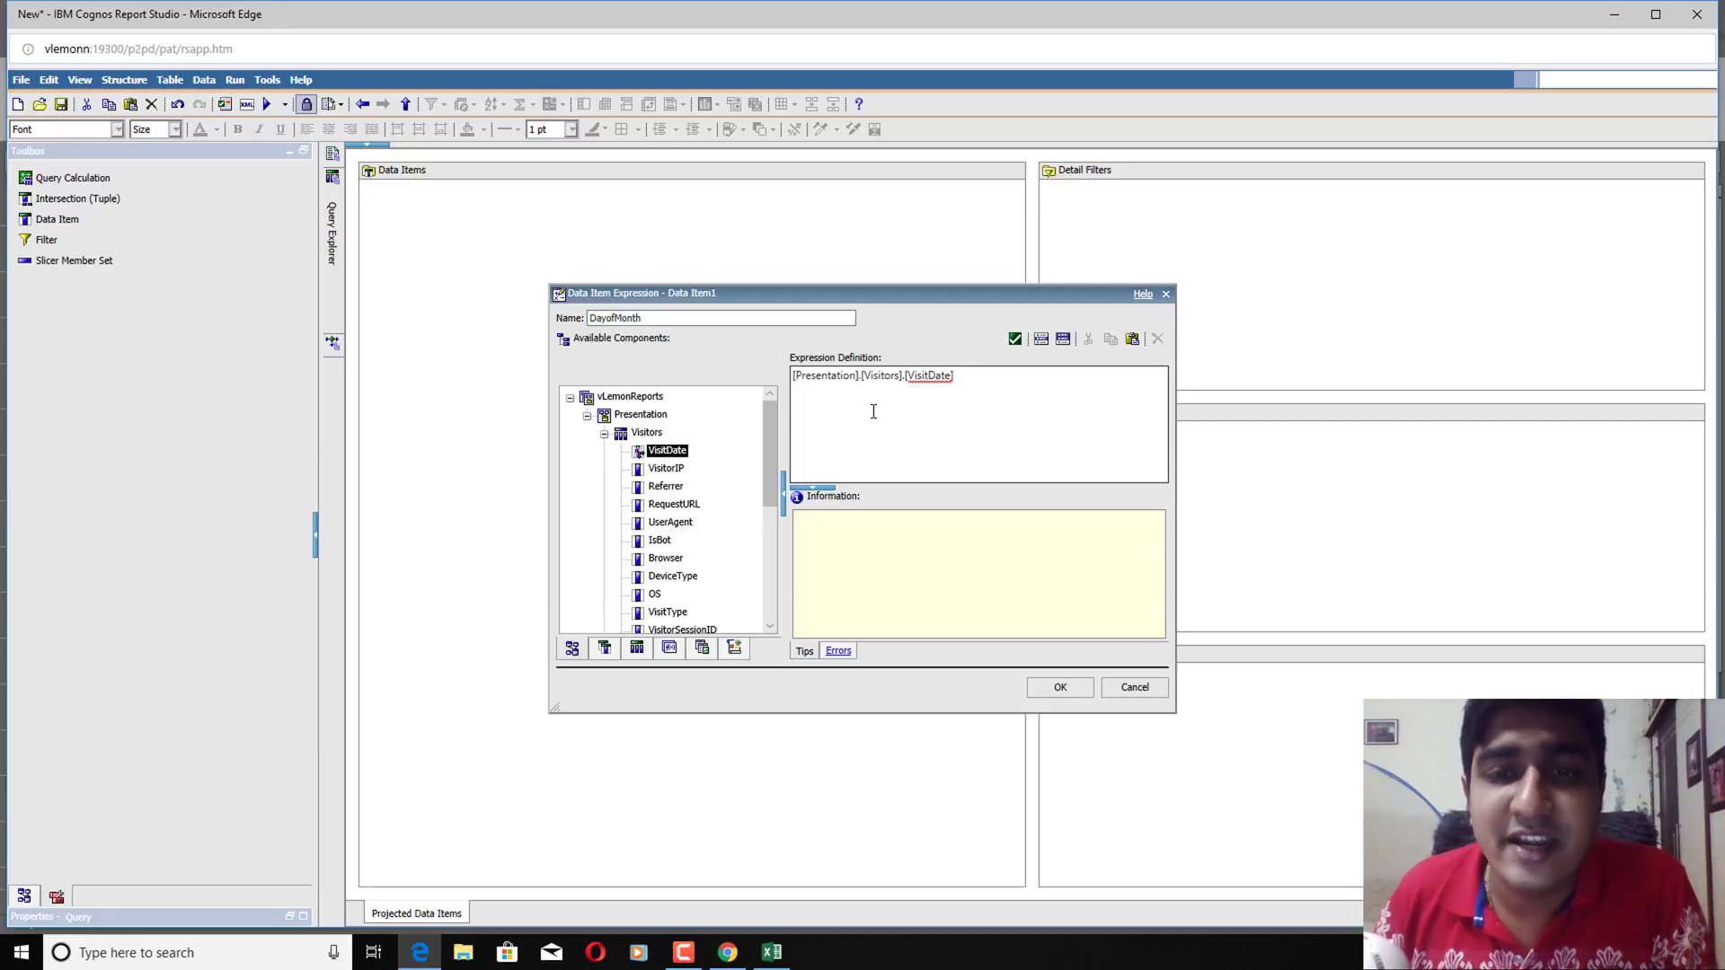
drag(997, 377, 790, 376)
key(ctrl+c)
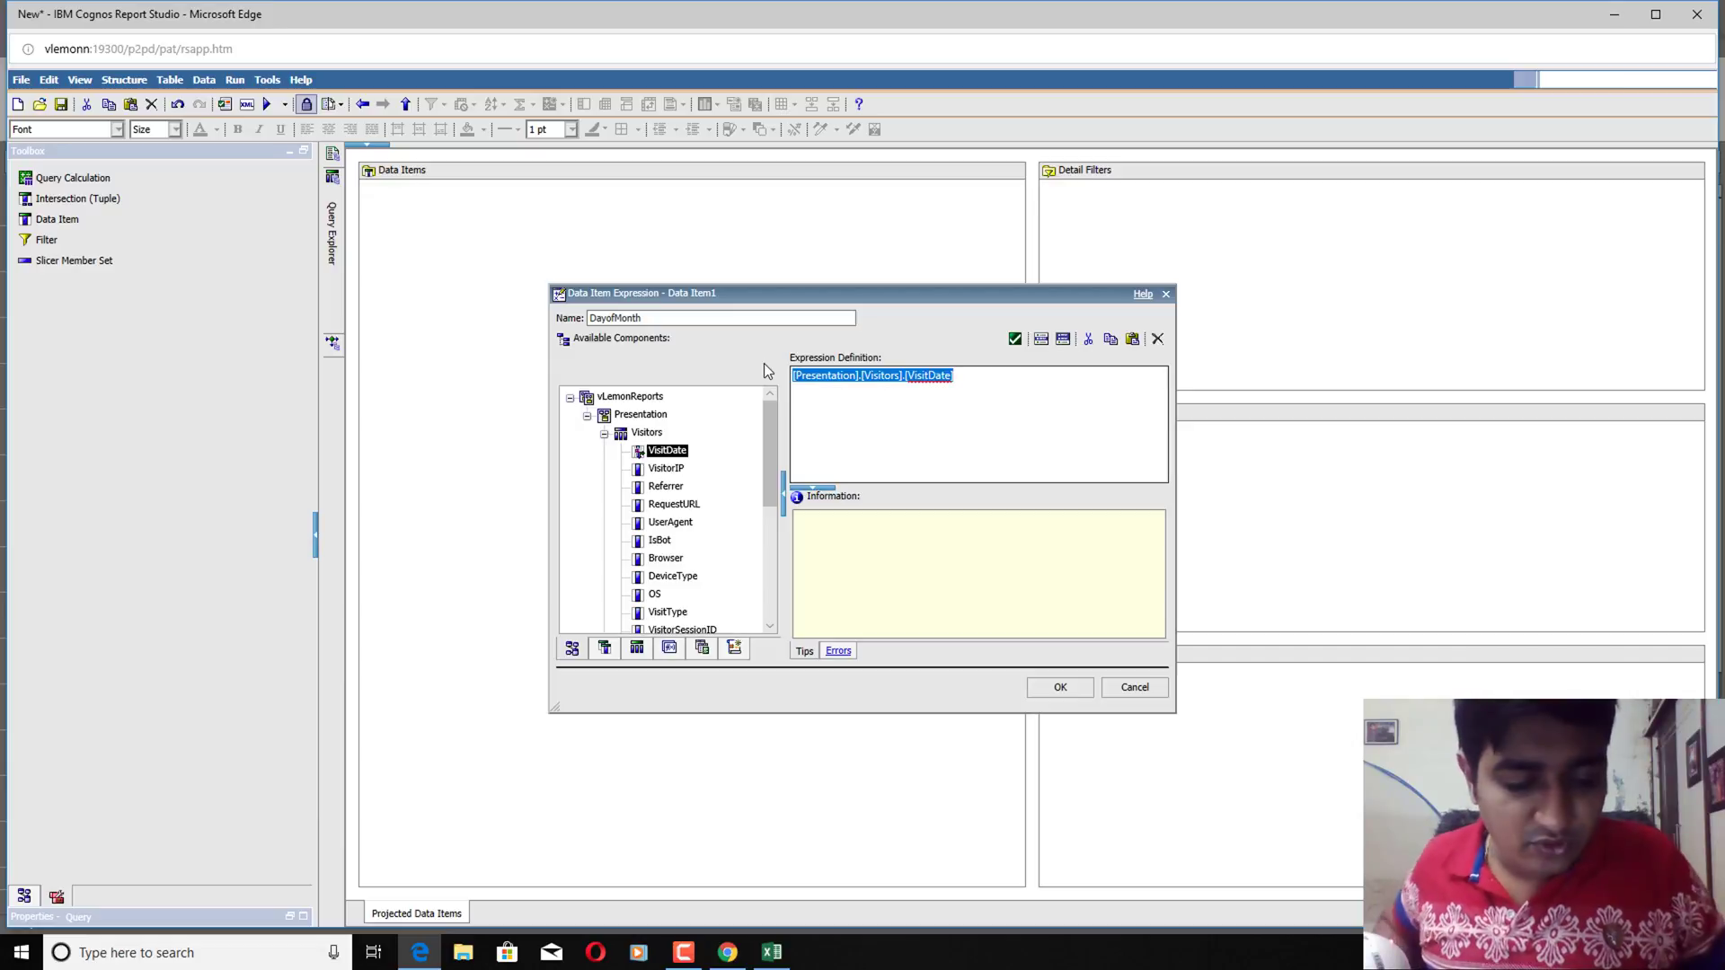
text(date)
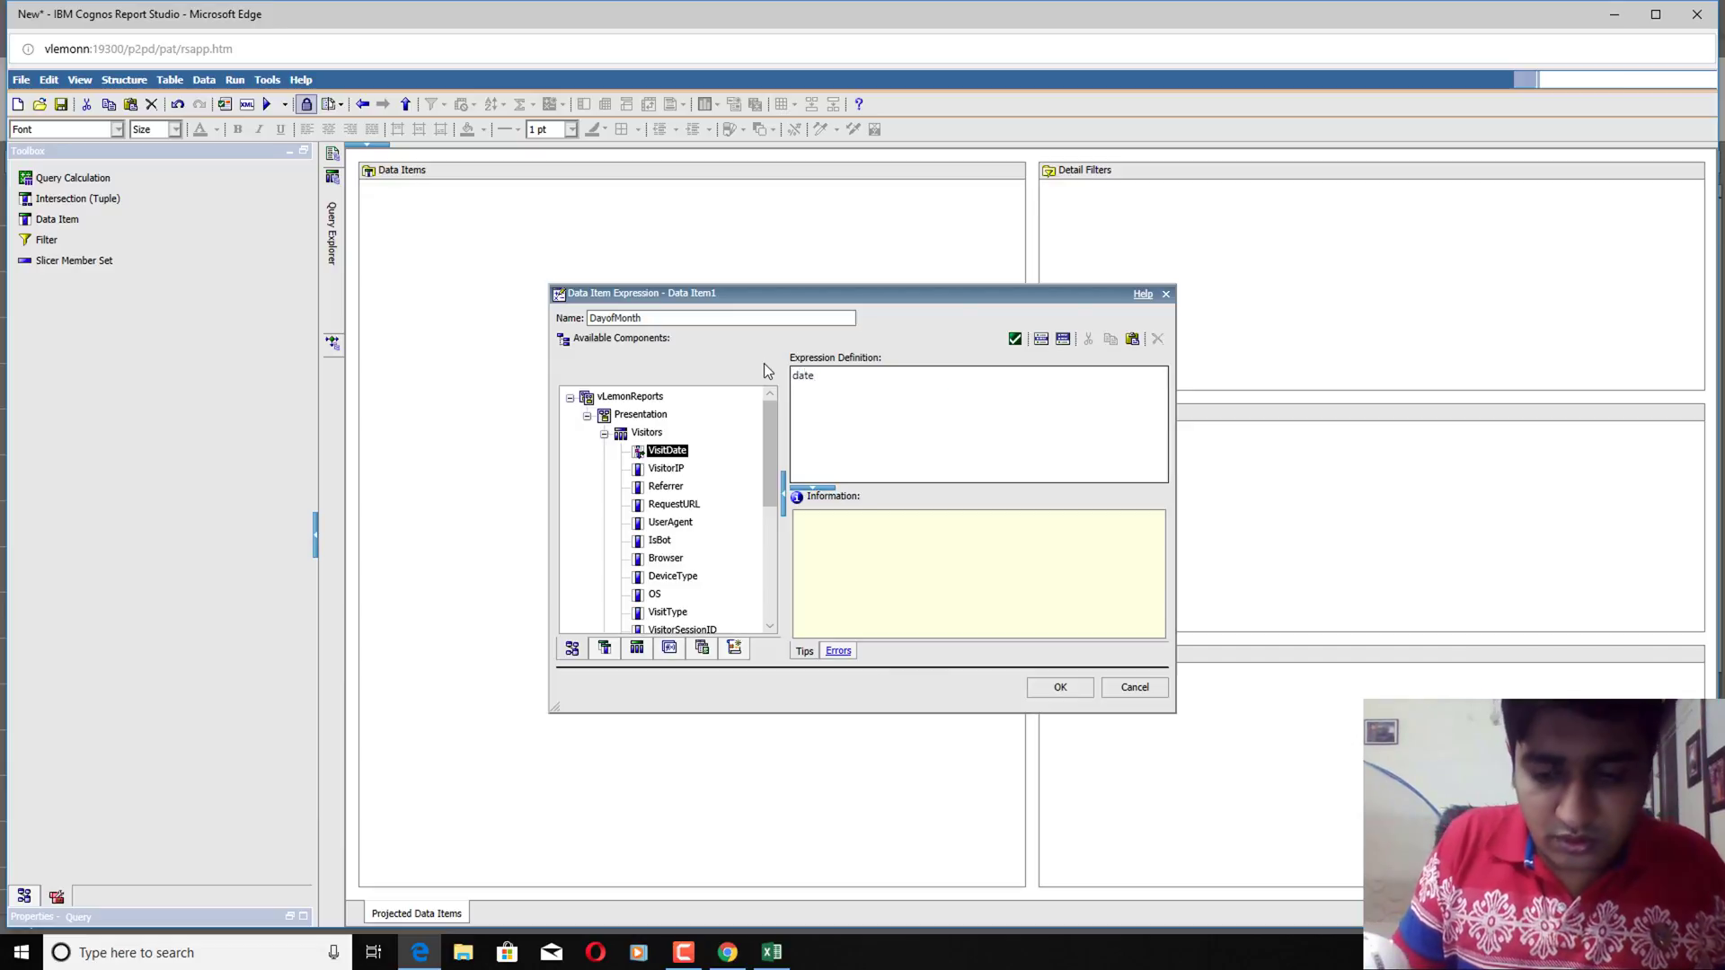
key(BackSpace)
key(BackSpace)
text(y)
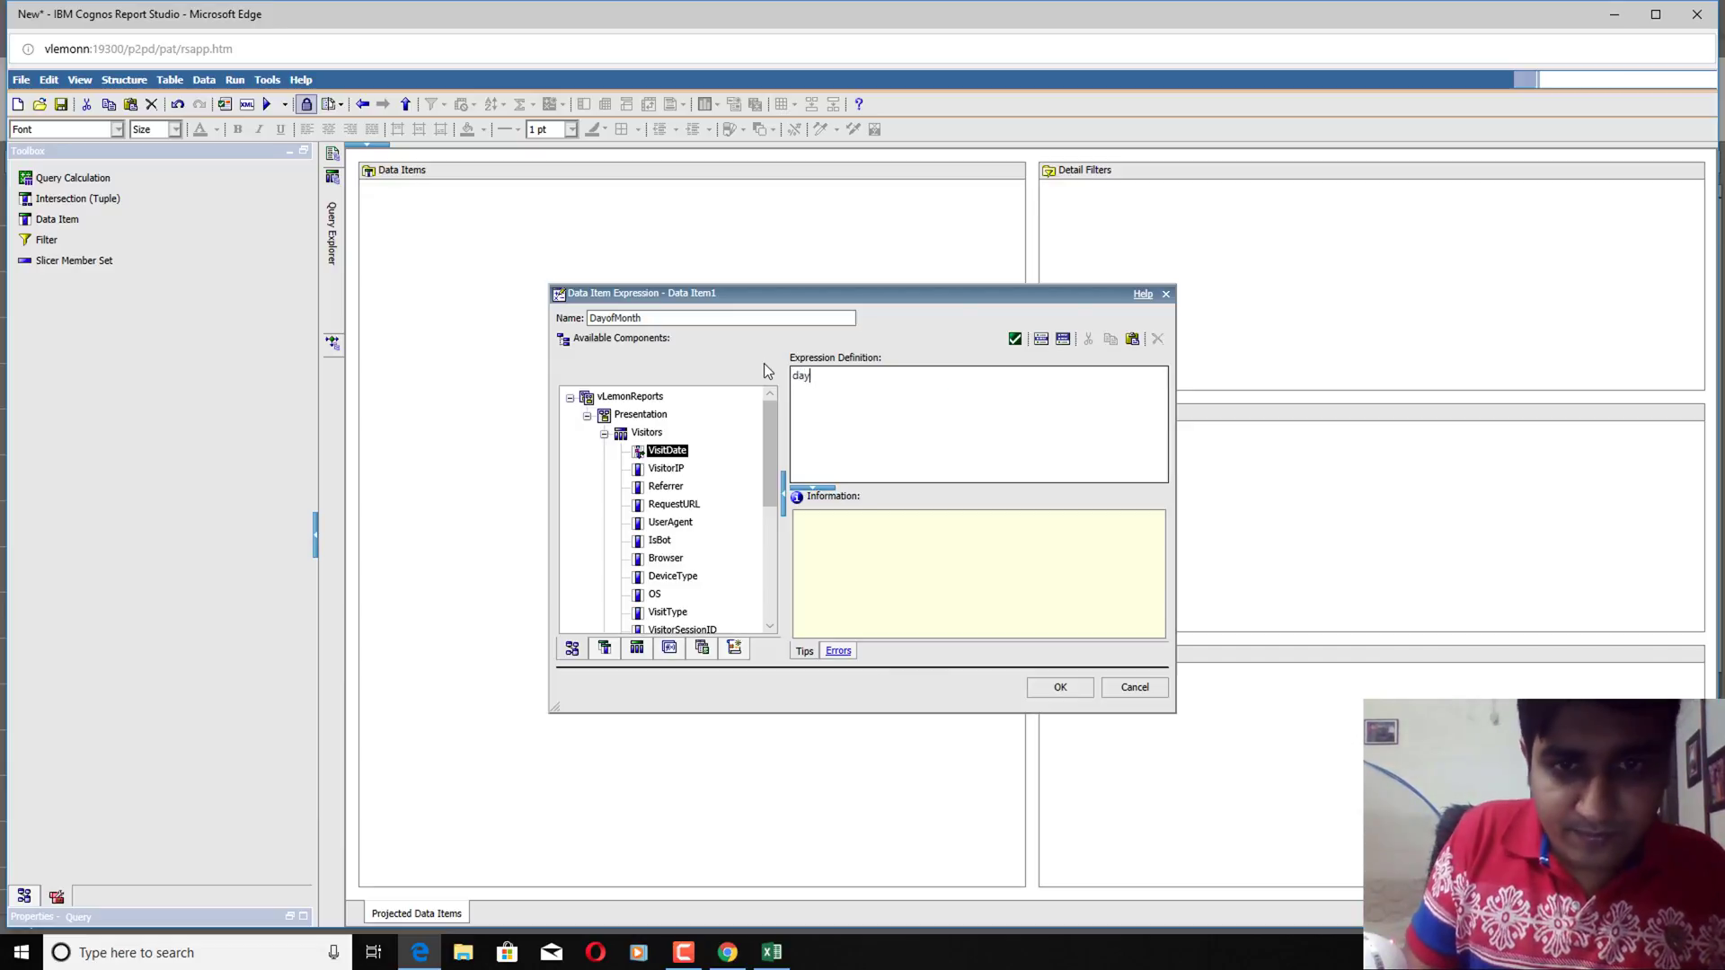
text(()
key(ctrl+v)
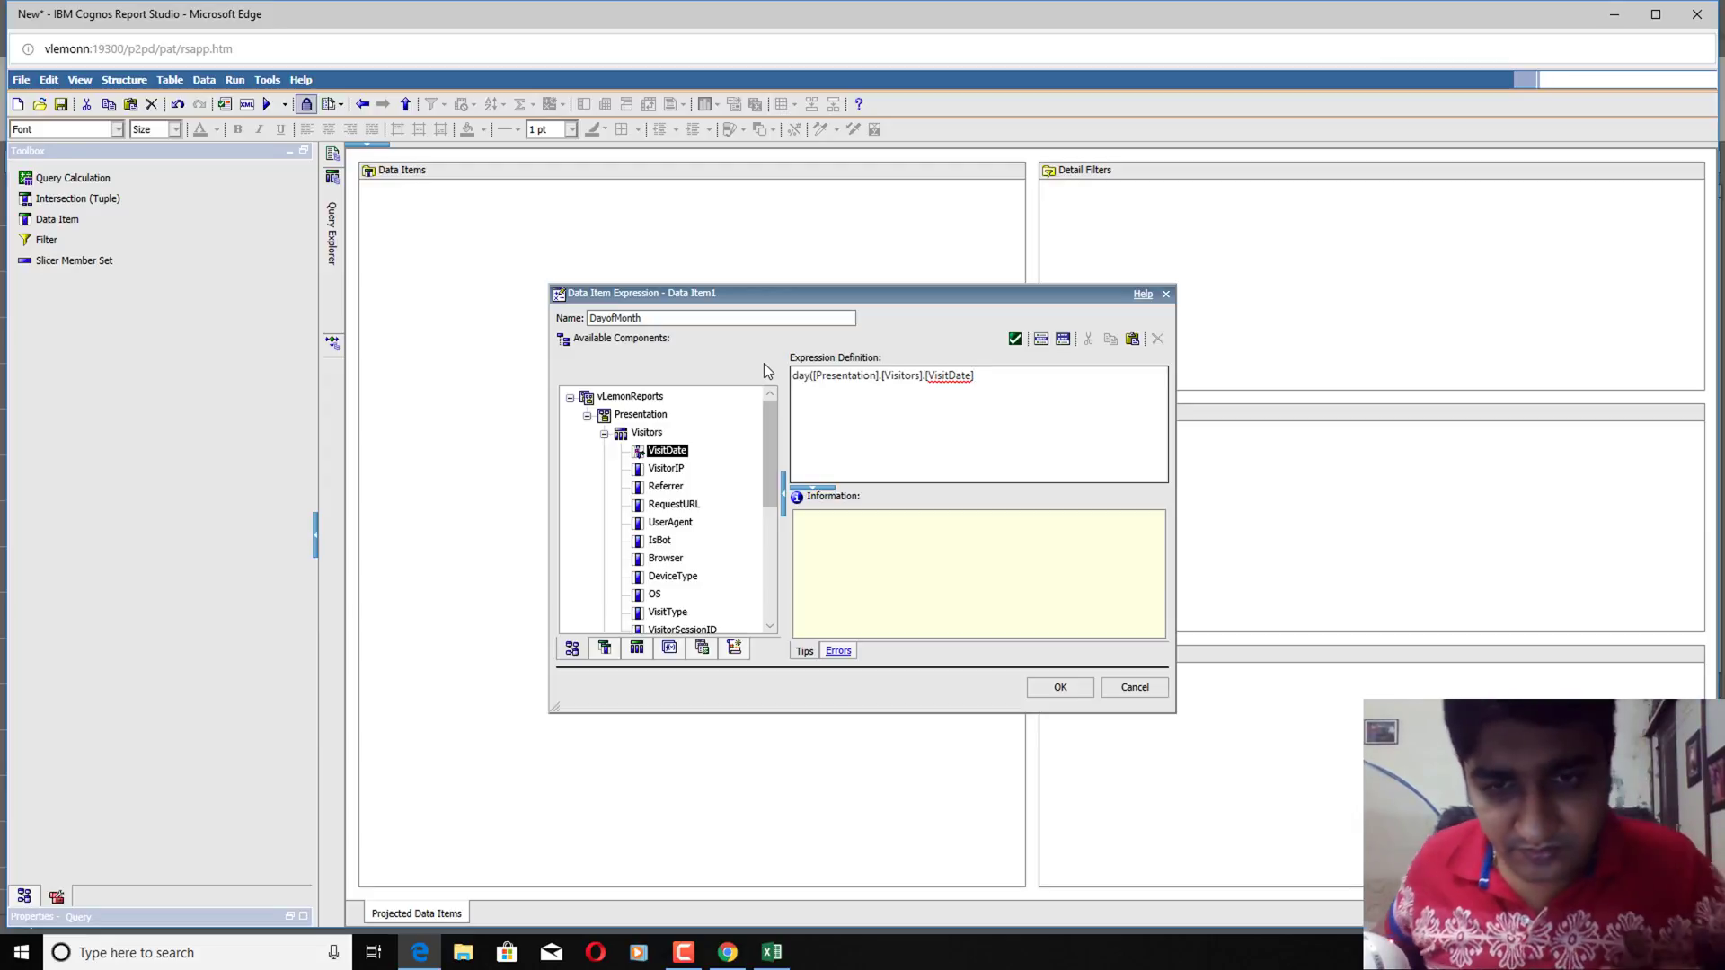
text())
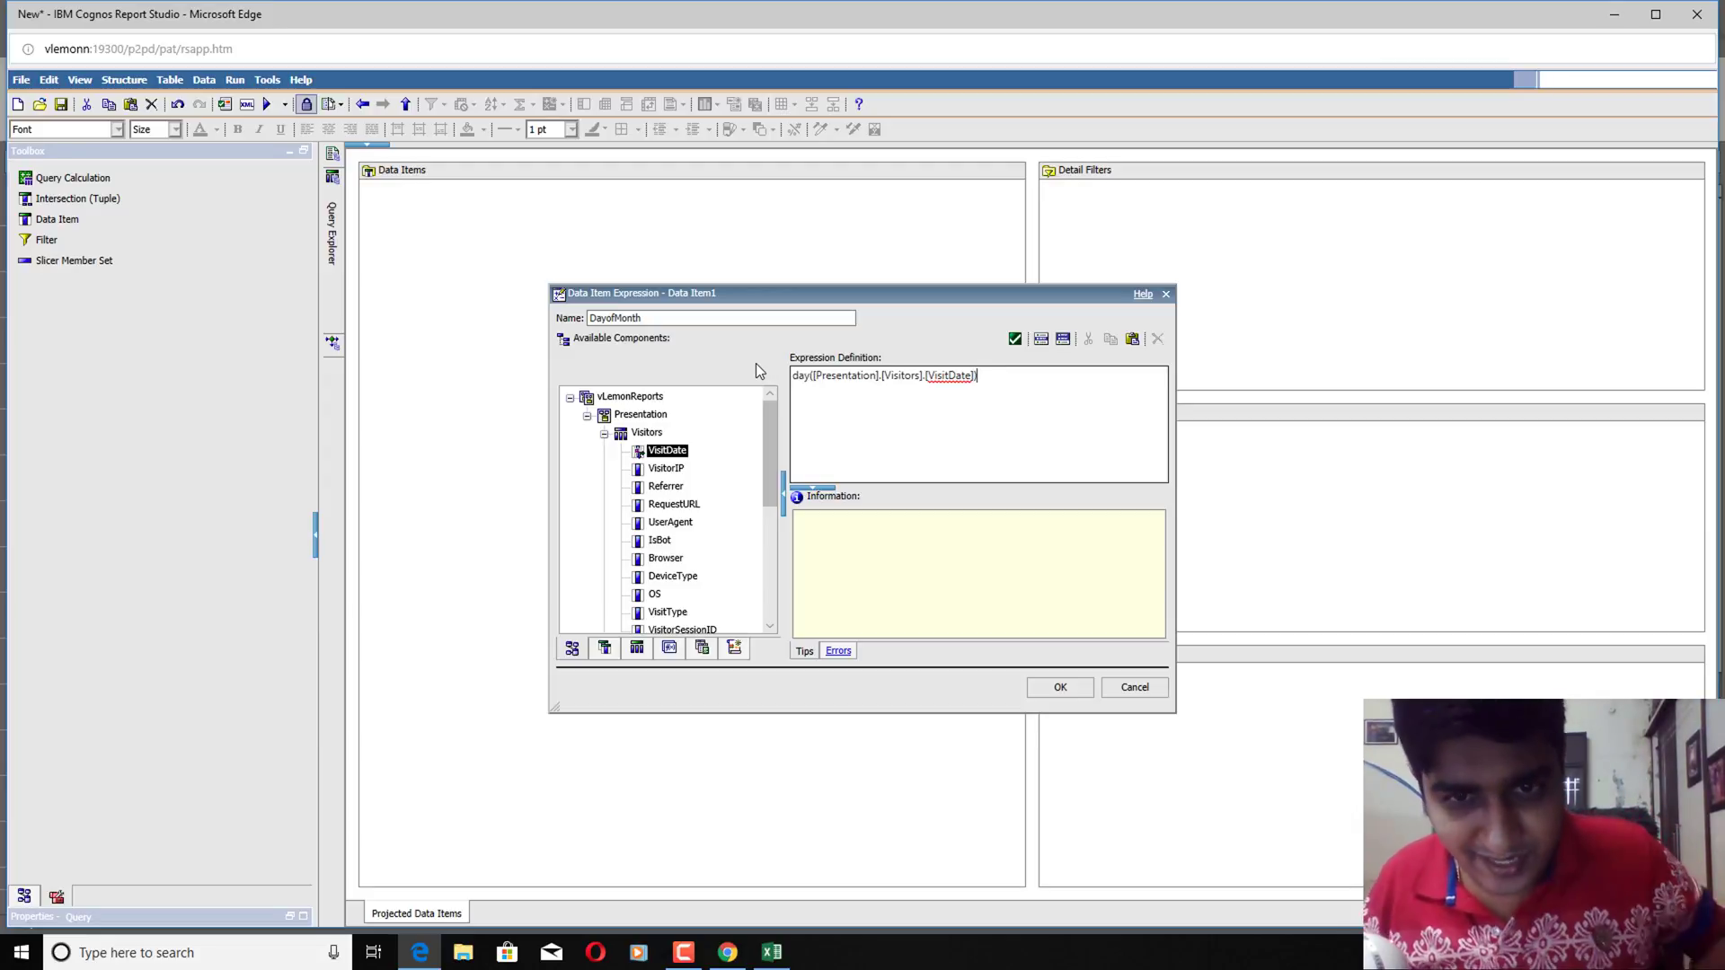
Read the day function's description, validate the DayofMonth expression, and accept it
click(801, 382)
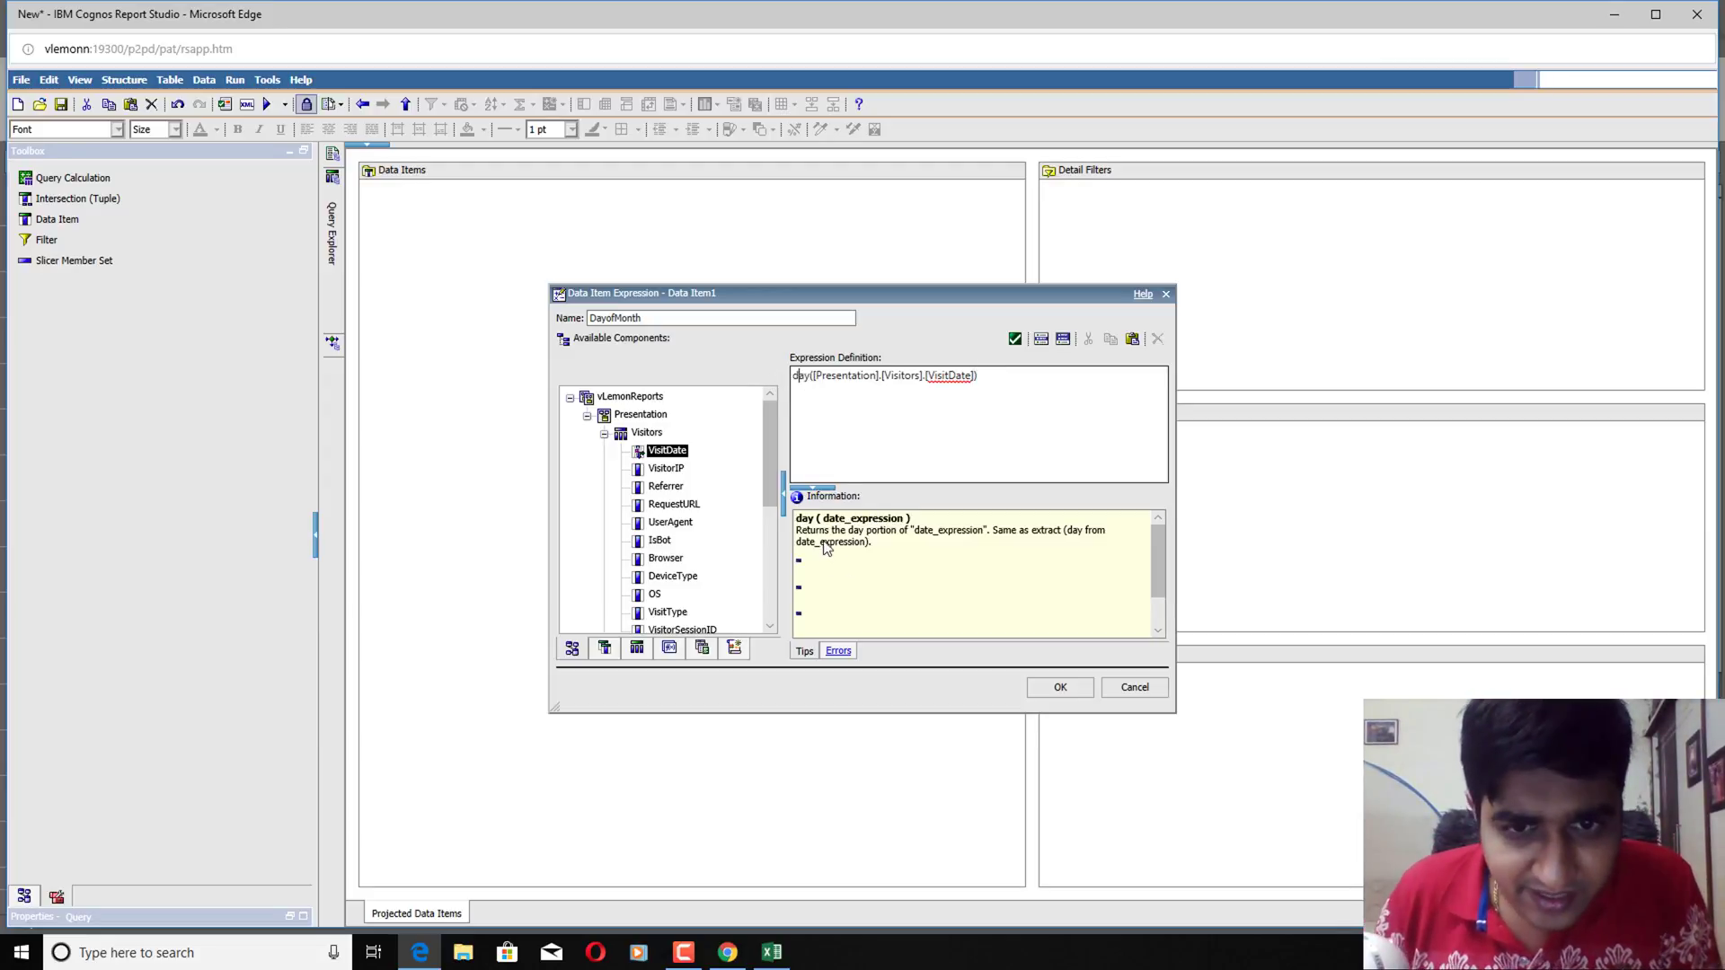
drag(815, 532, 959, 533)
drag(977, 543, 975, 537)
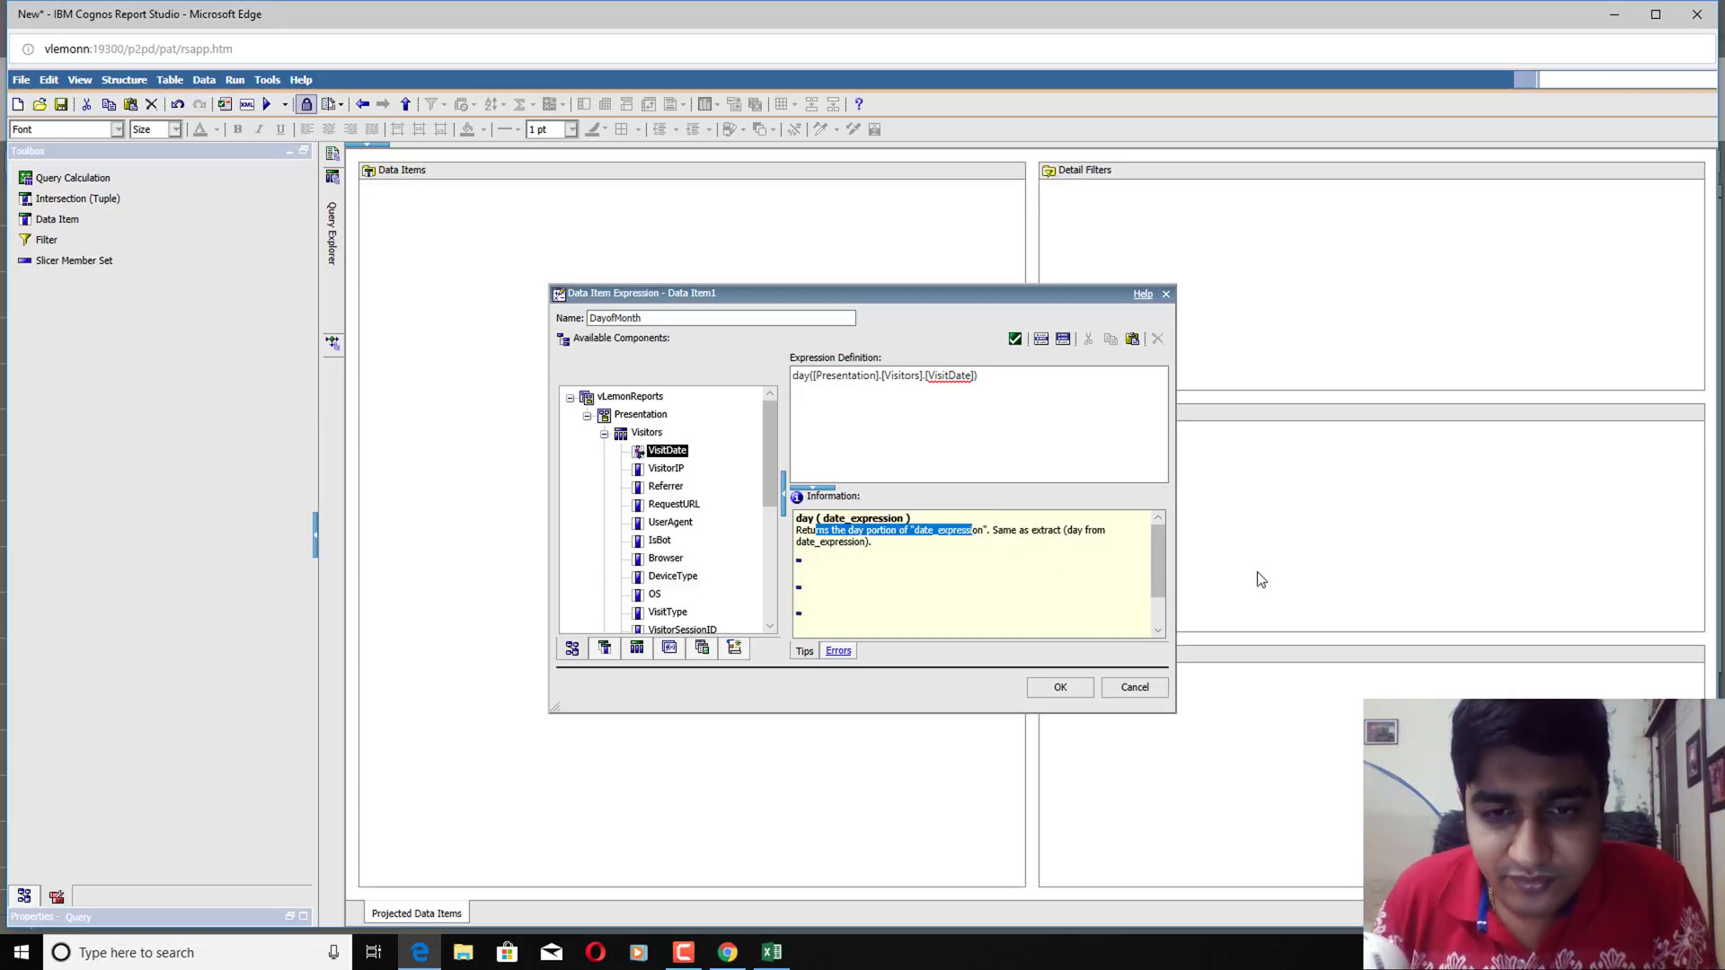
click(1014, 339)
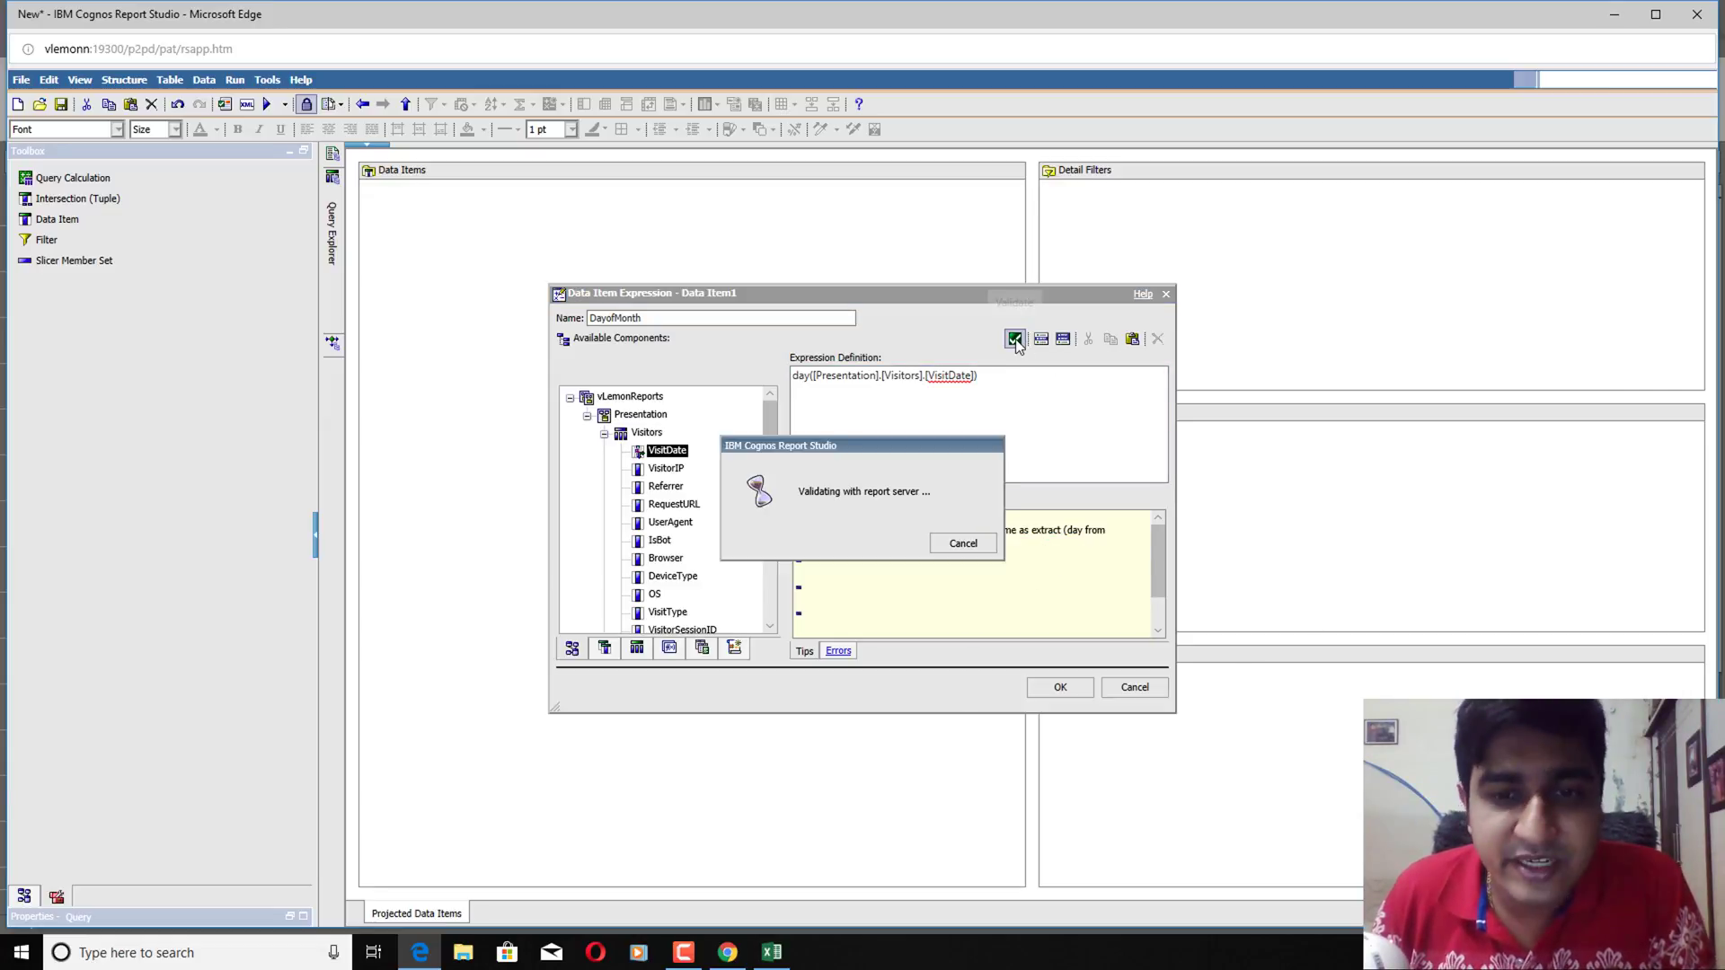
click(1049, 685)
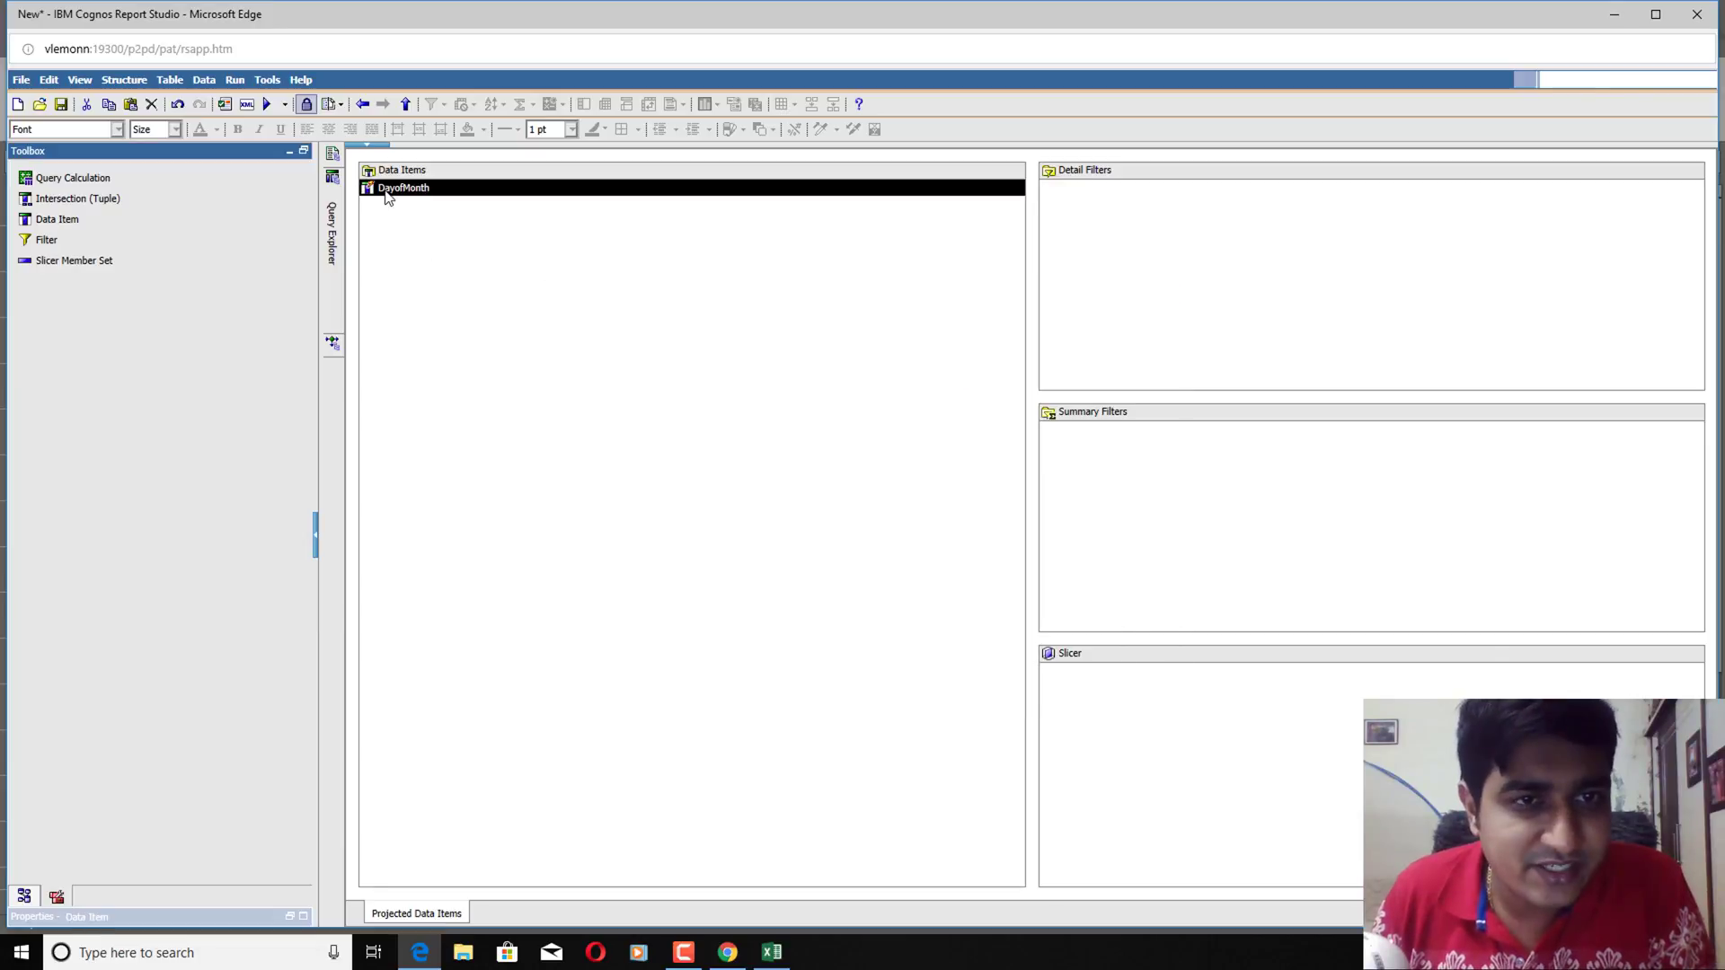
View the CurrentMonth query's tabular data to check the DayofMonth values, and close the viewer
click(233, 80)
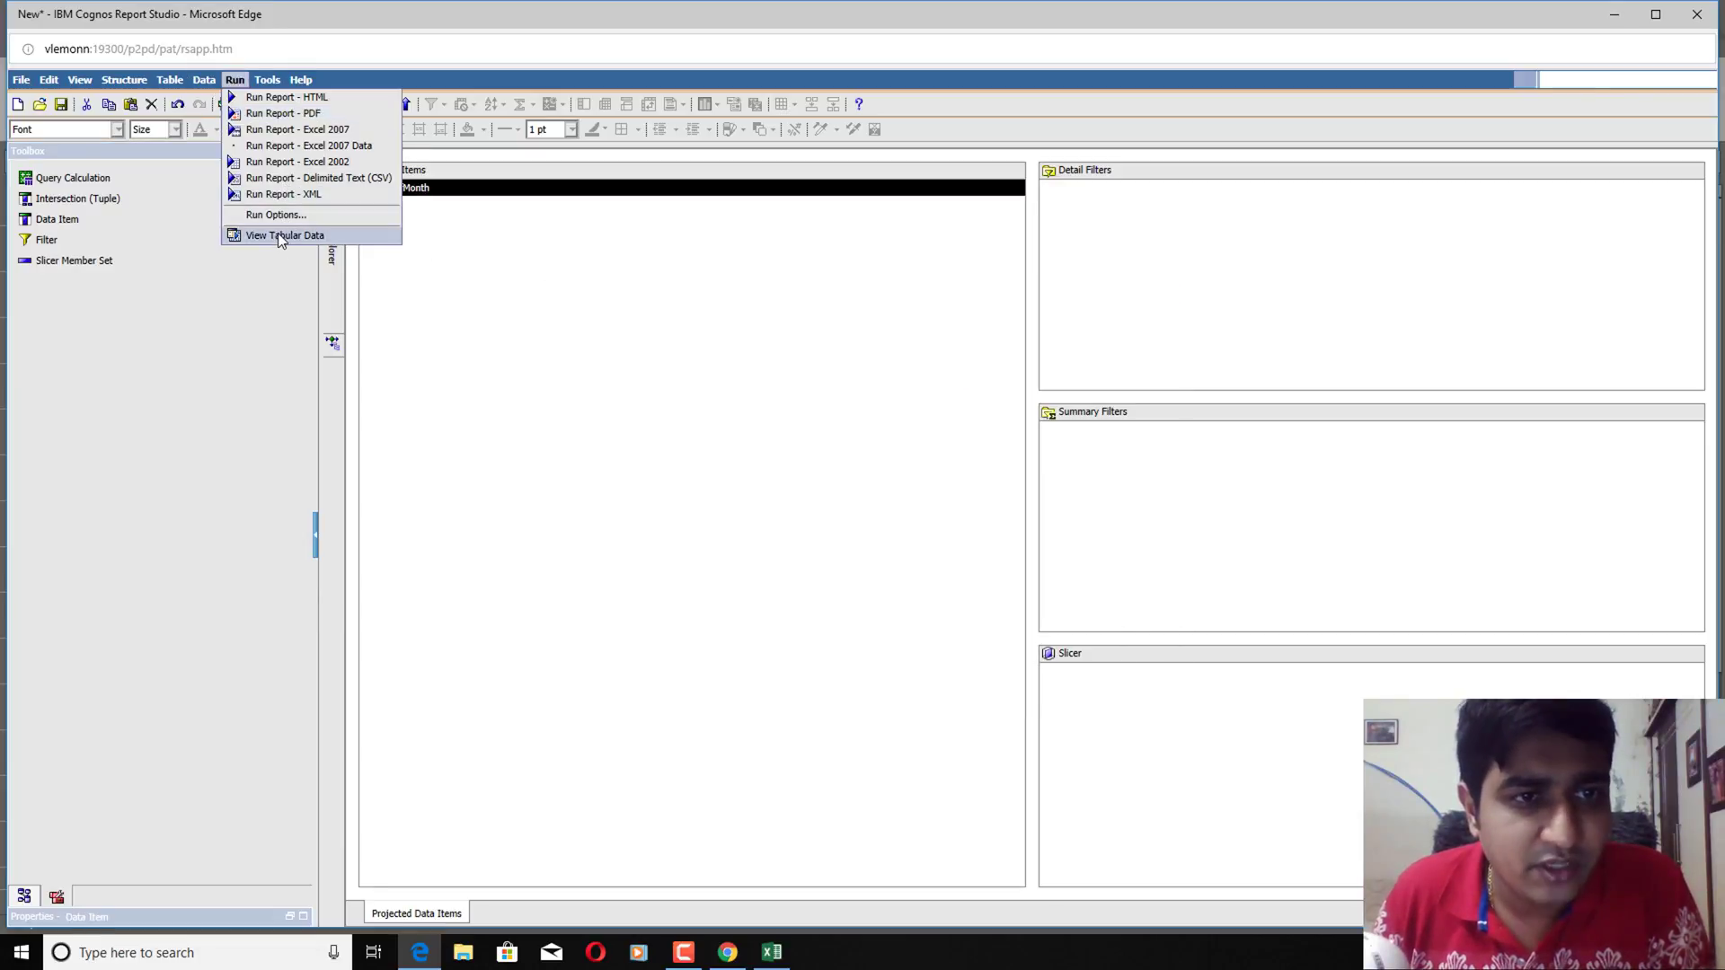
click(278, 234)
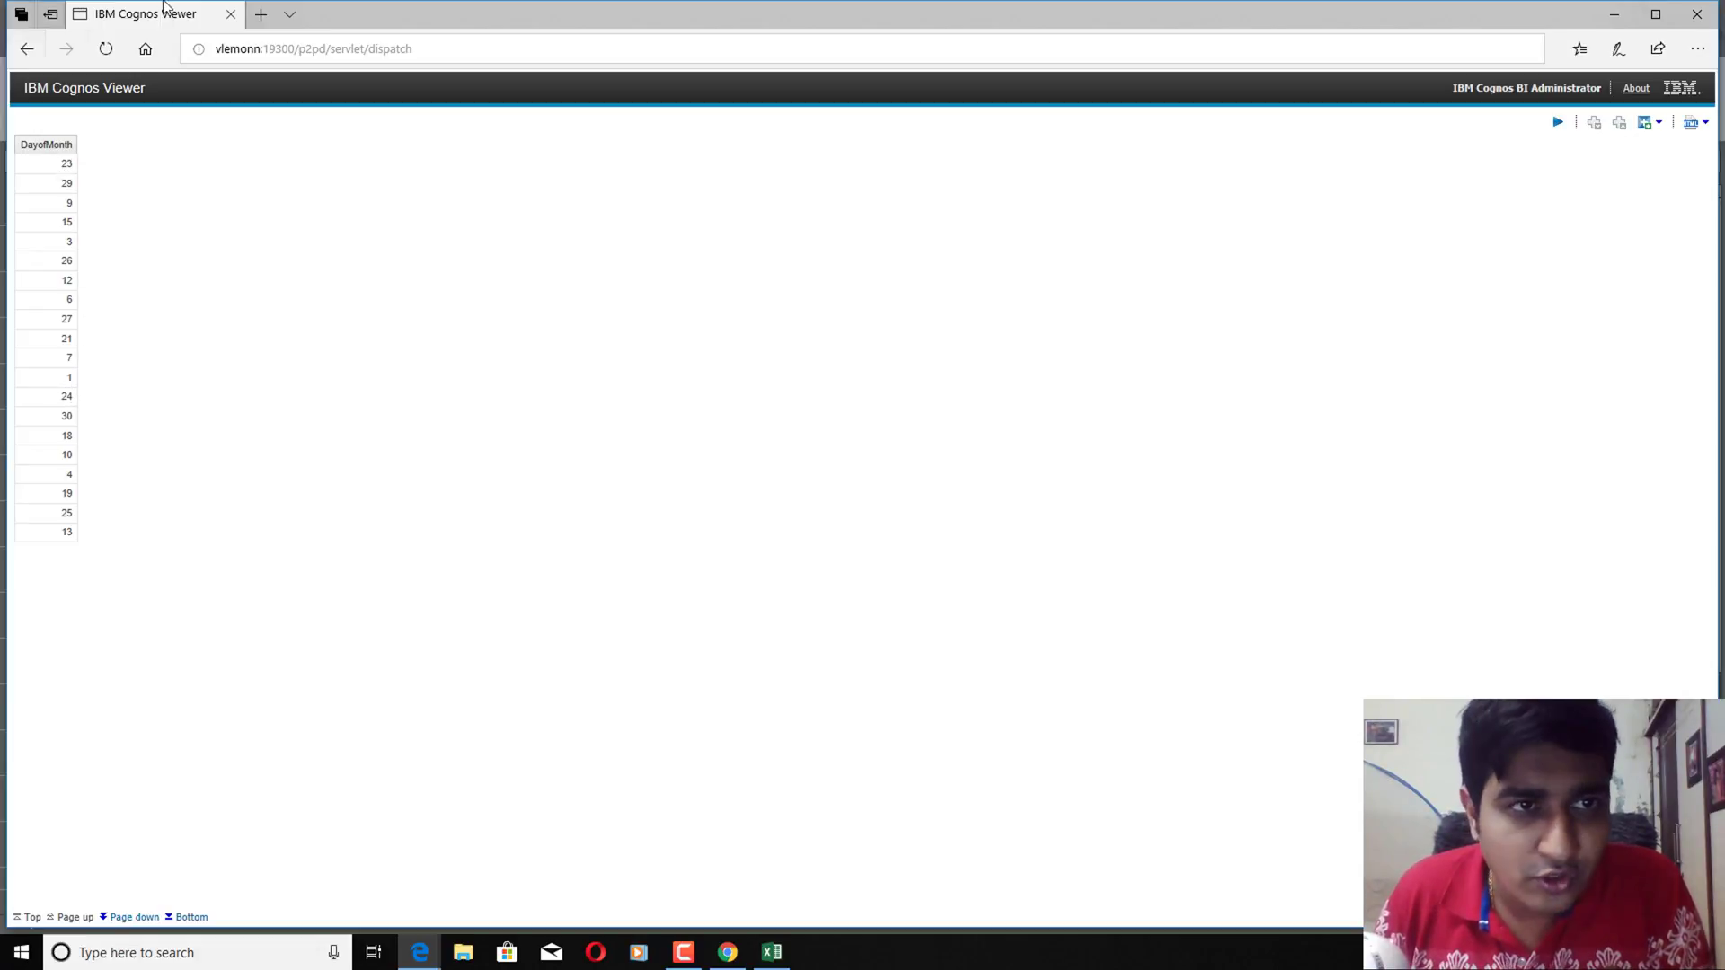
click(231, 15)
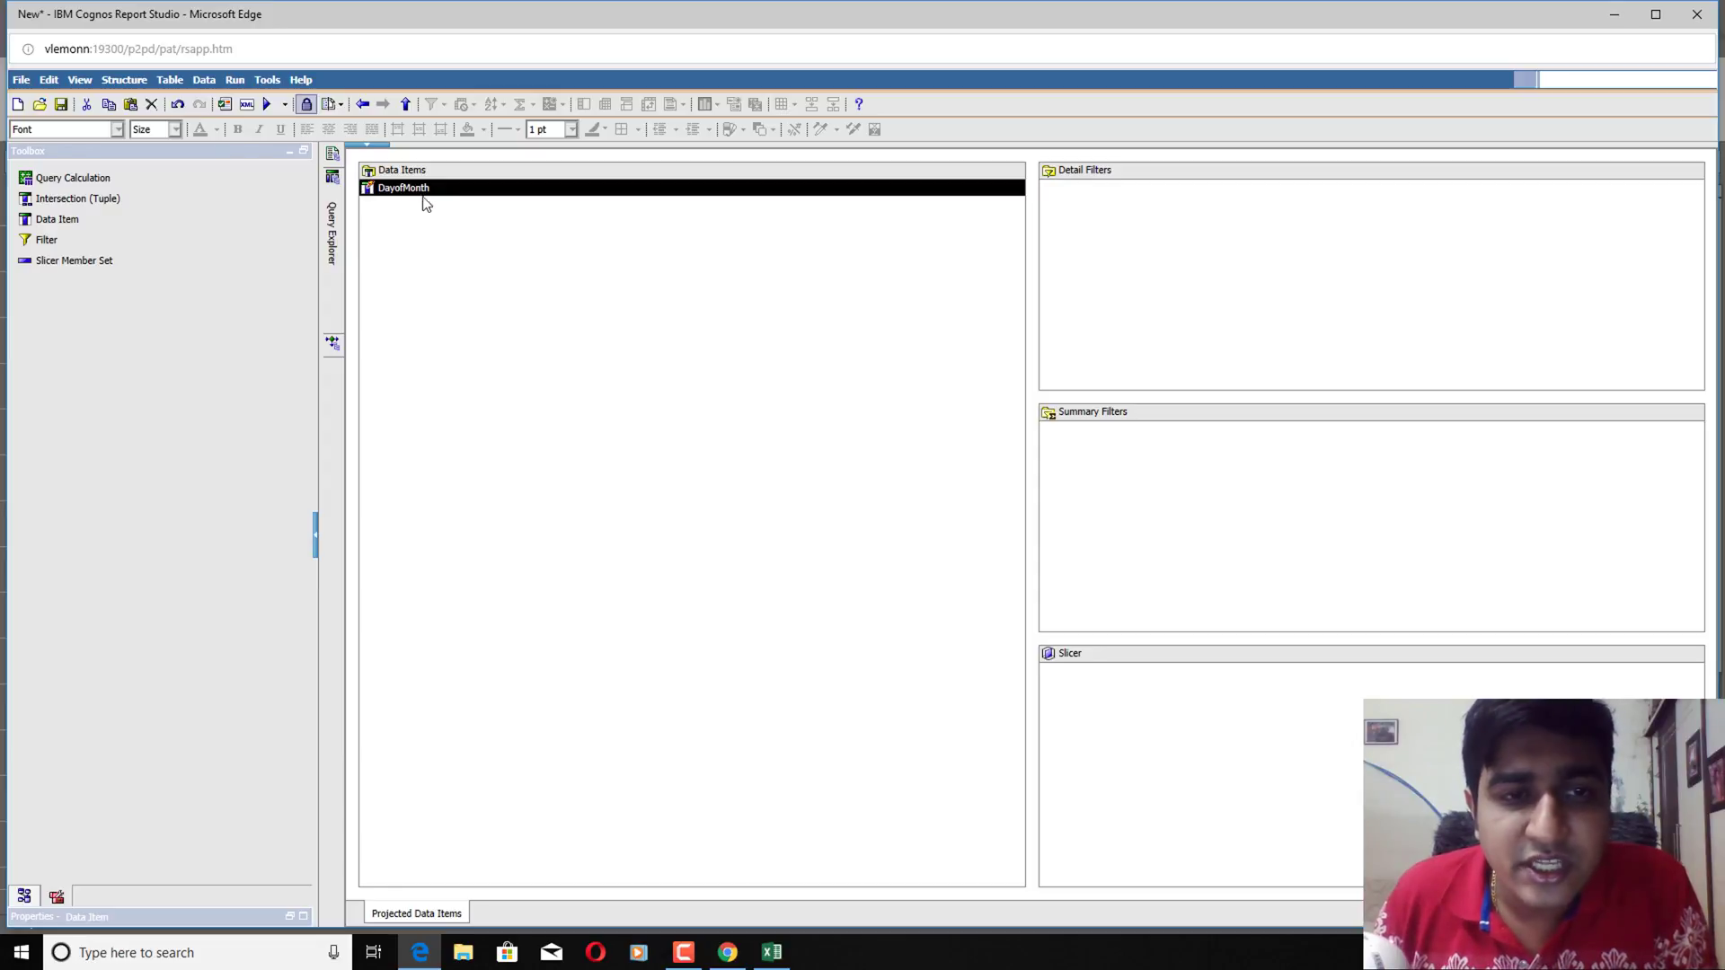
click(422, 231)
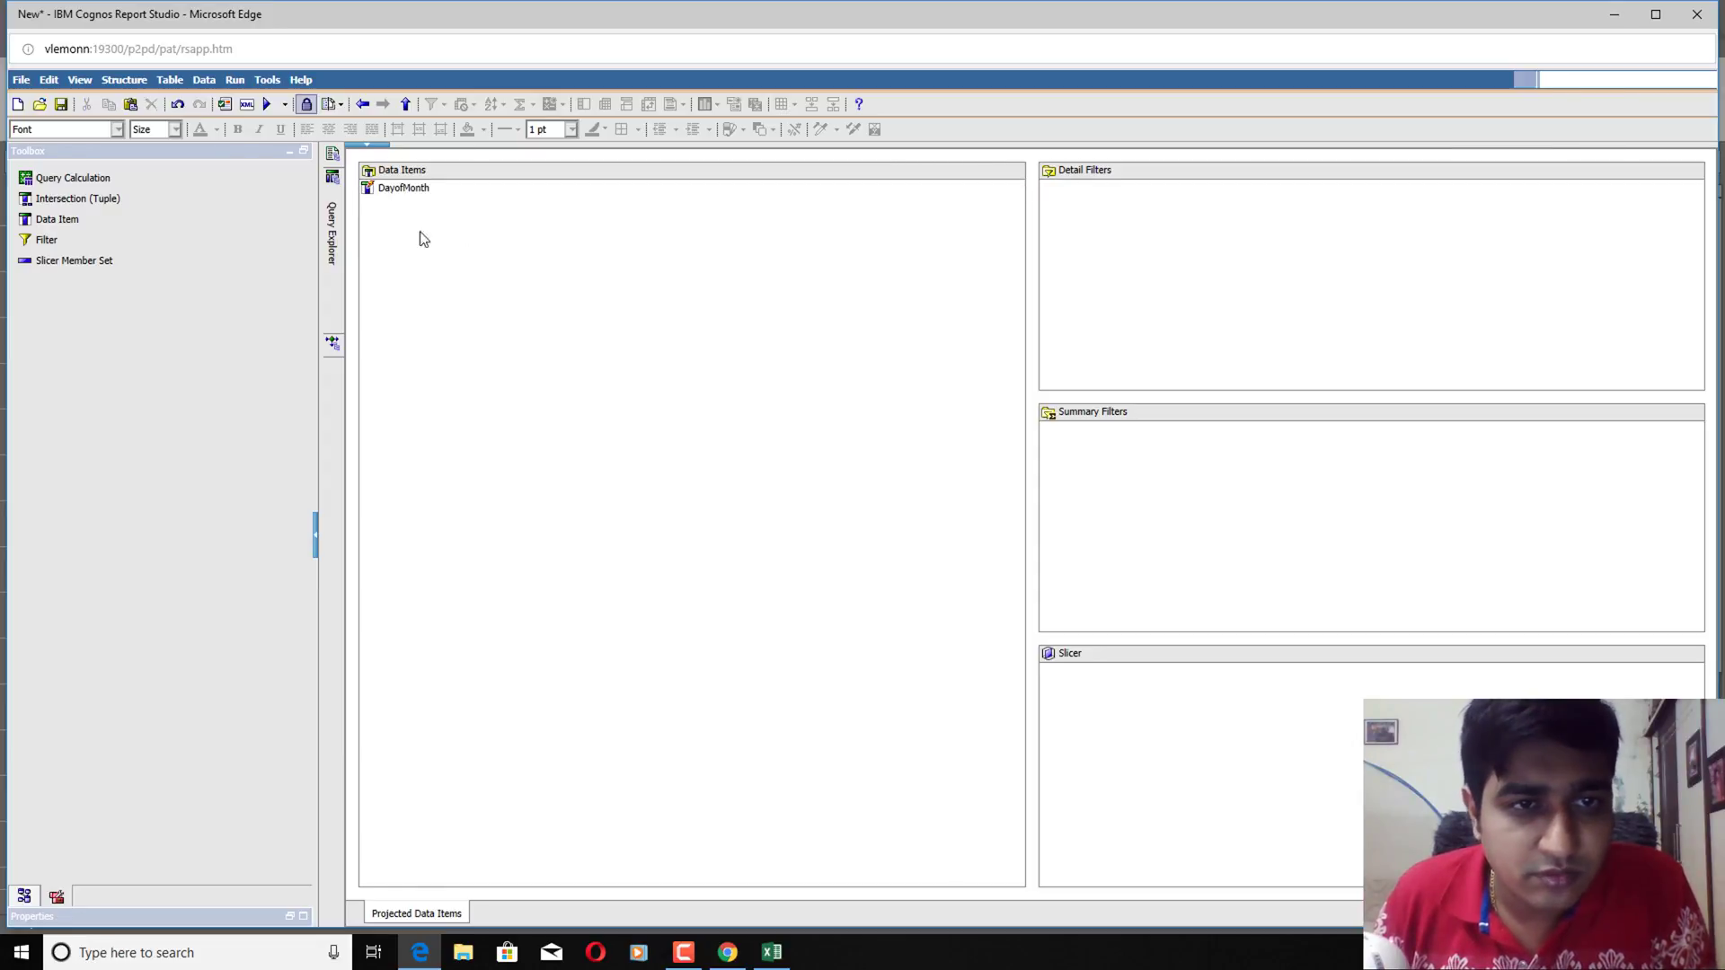
Open the DayofMonth expression, check the day label format in the Excel sample, and return to Report Studio
double_click(404, 189)
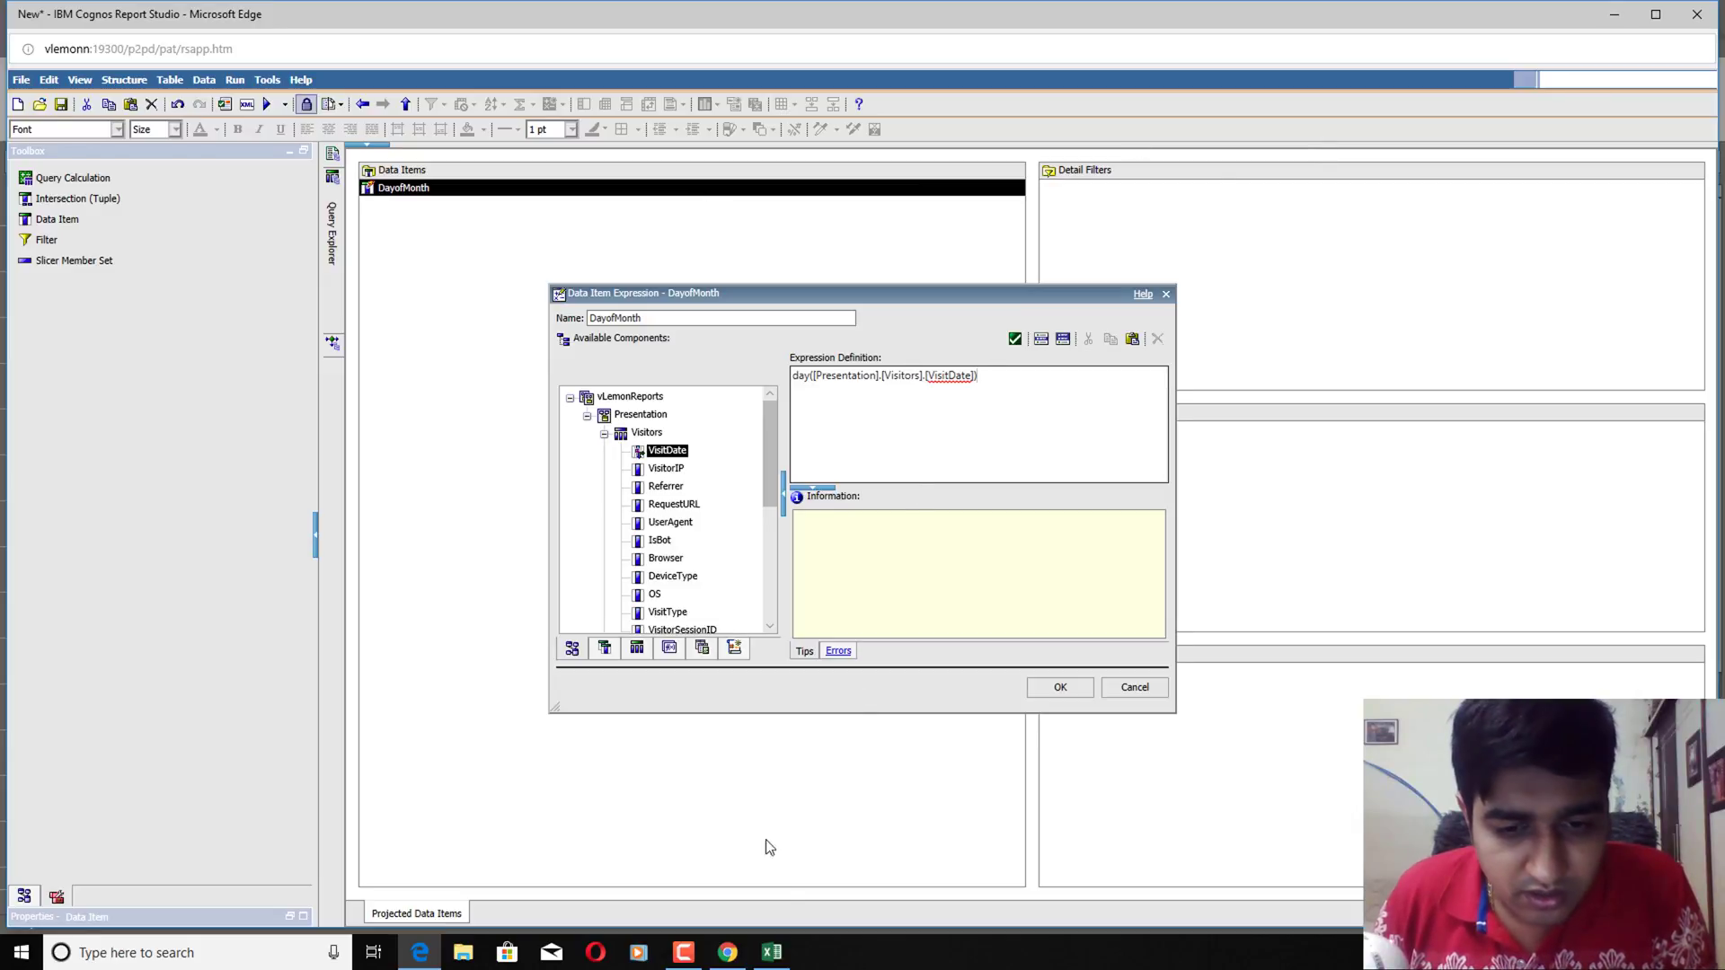
click(772, 952)
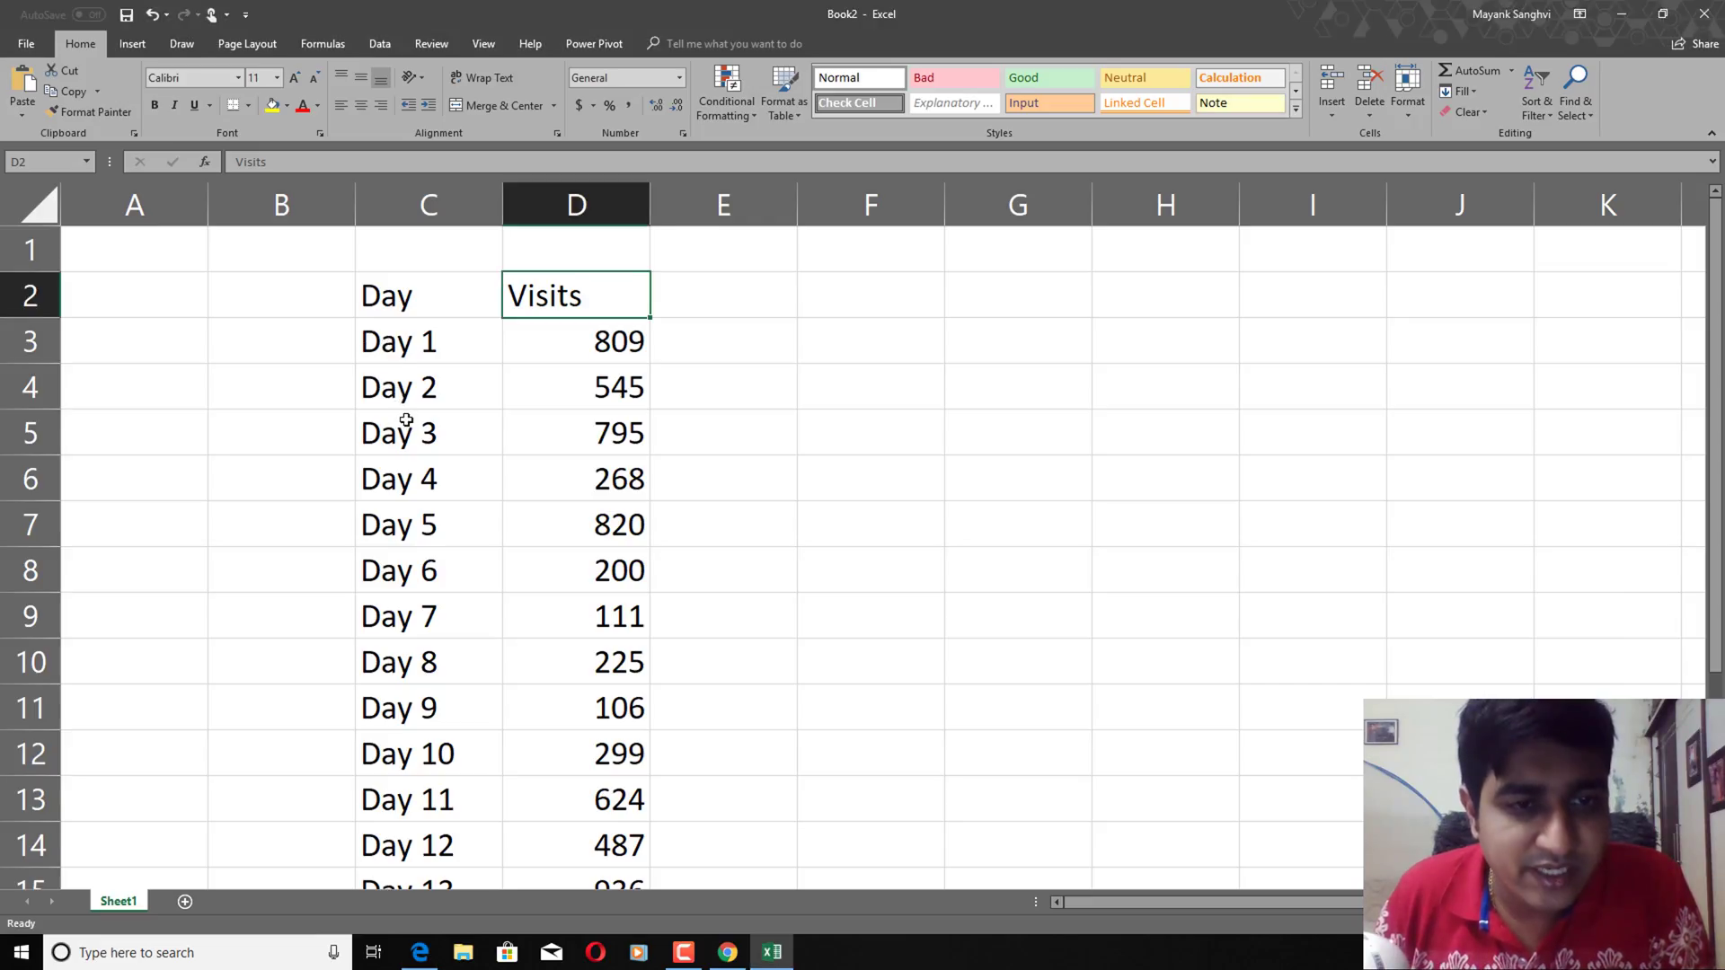
click(1622, 13)
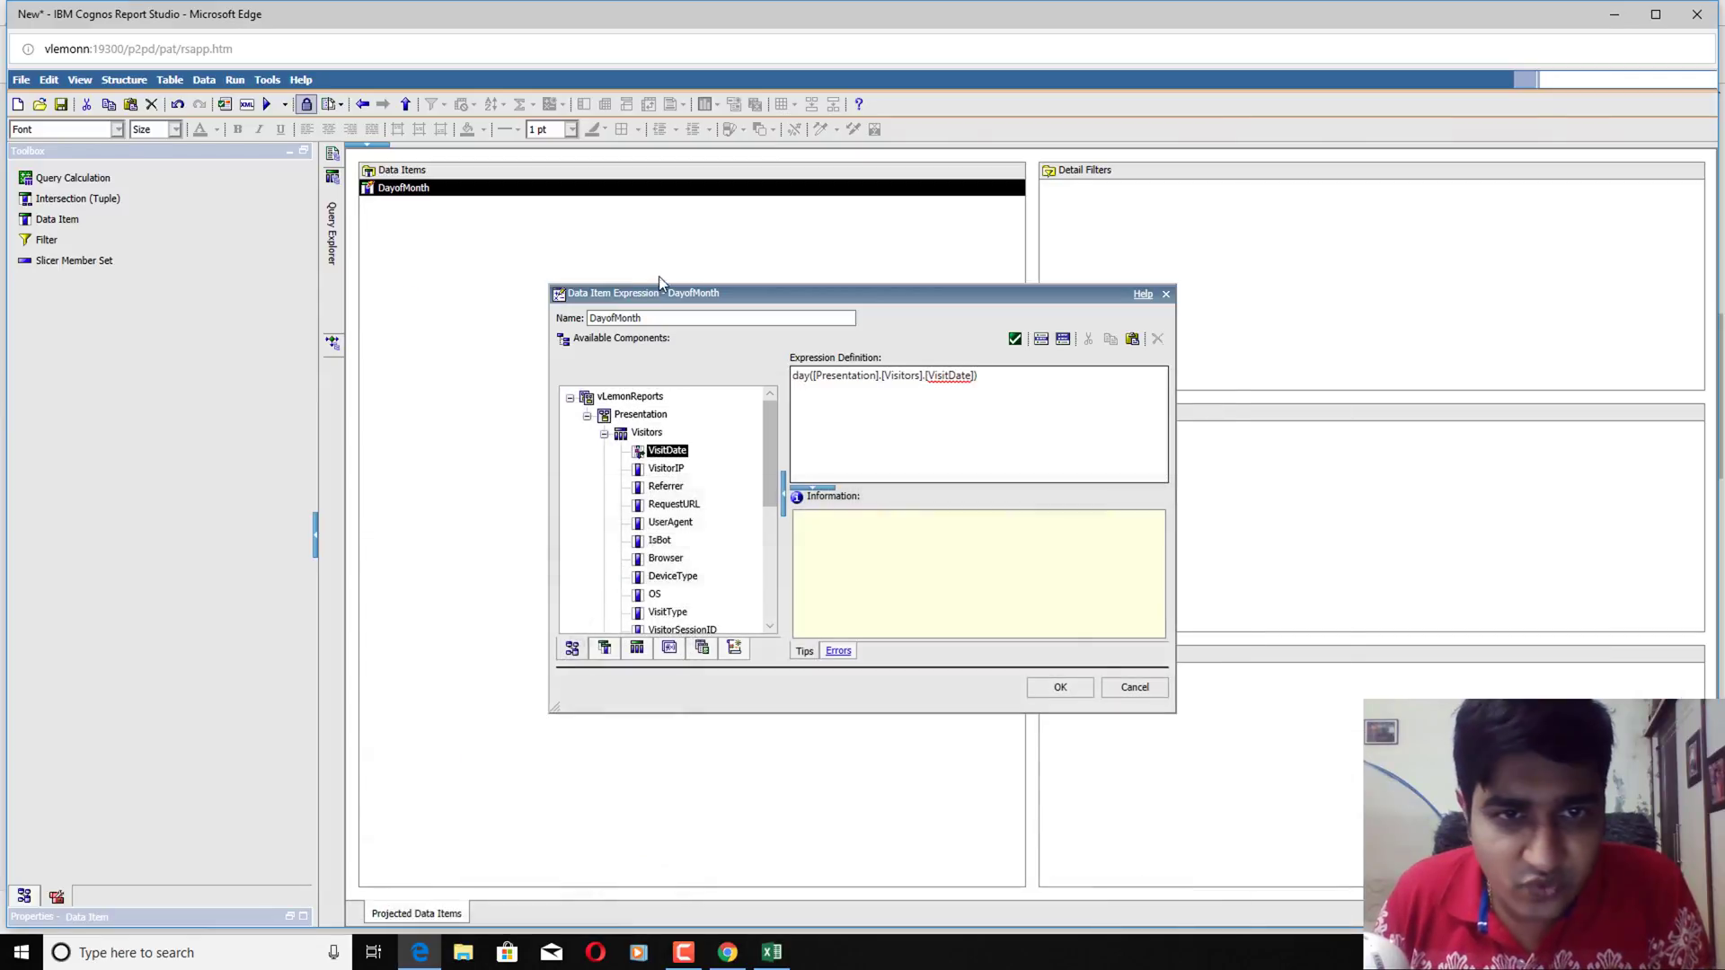
Convert the DayofMonth expression to text as cast(day([Presentation].[Visitors].[VisitDate]),varchar(2)) and validate it
click(810, 381)
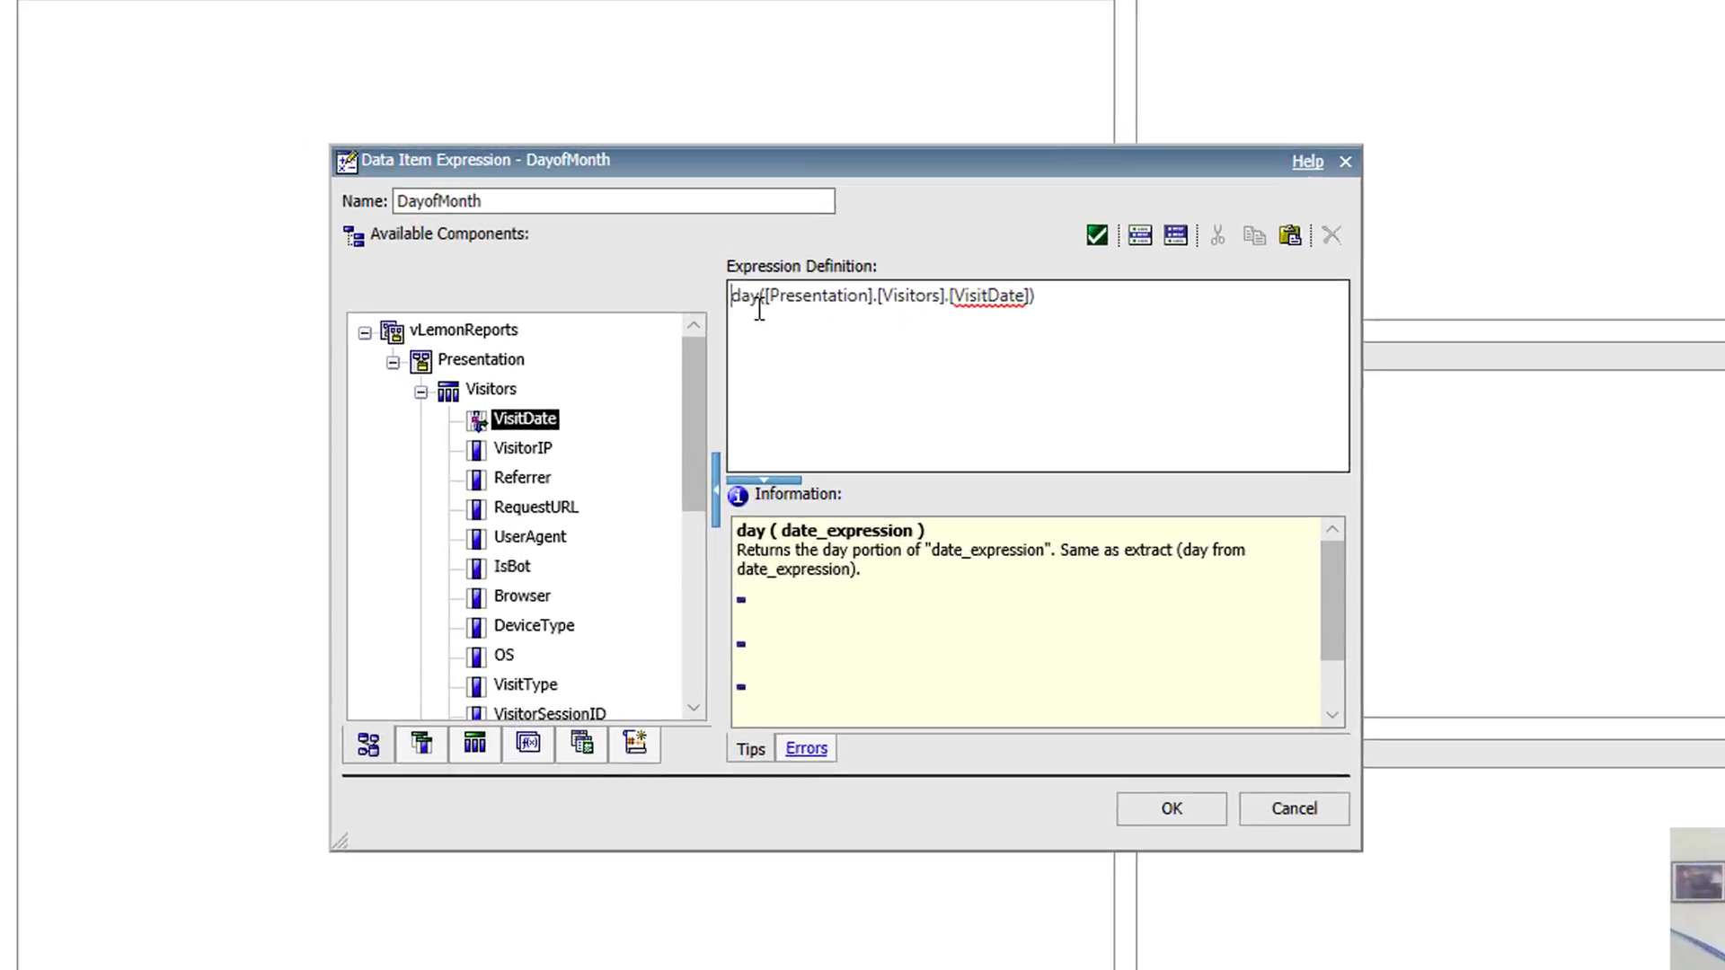
text(cast)
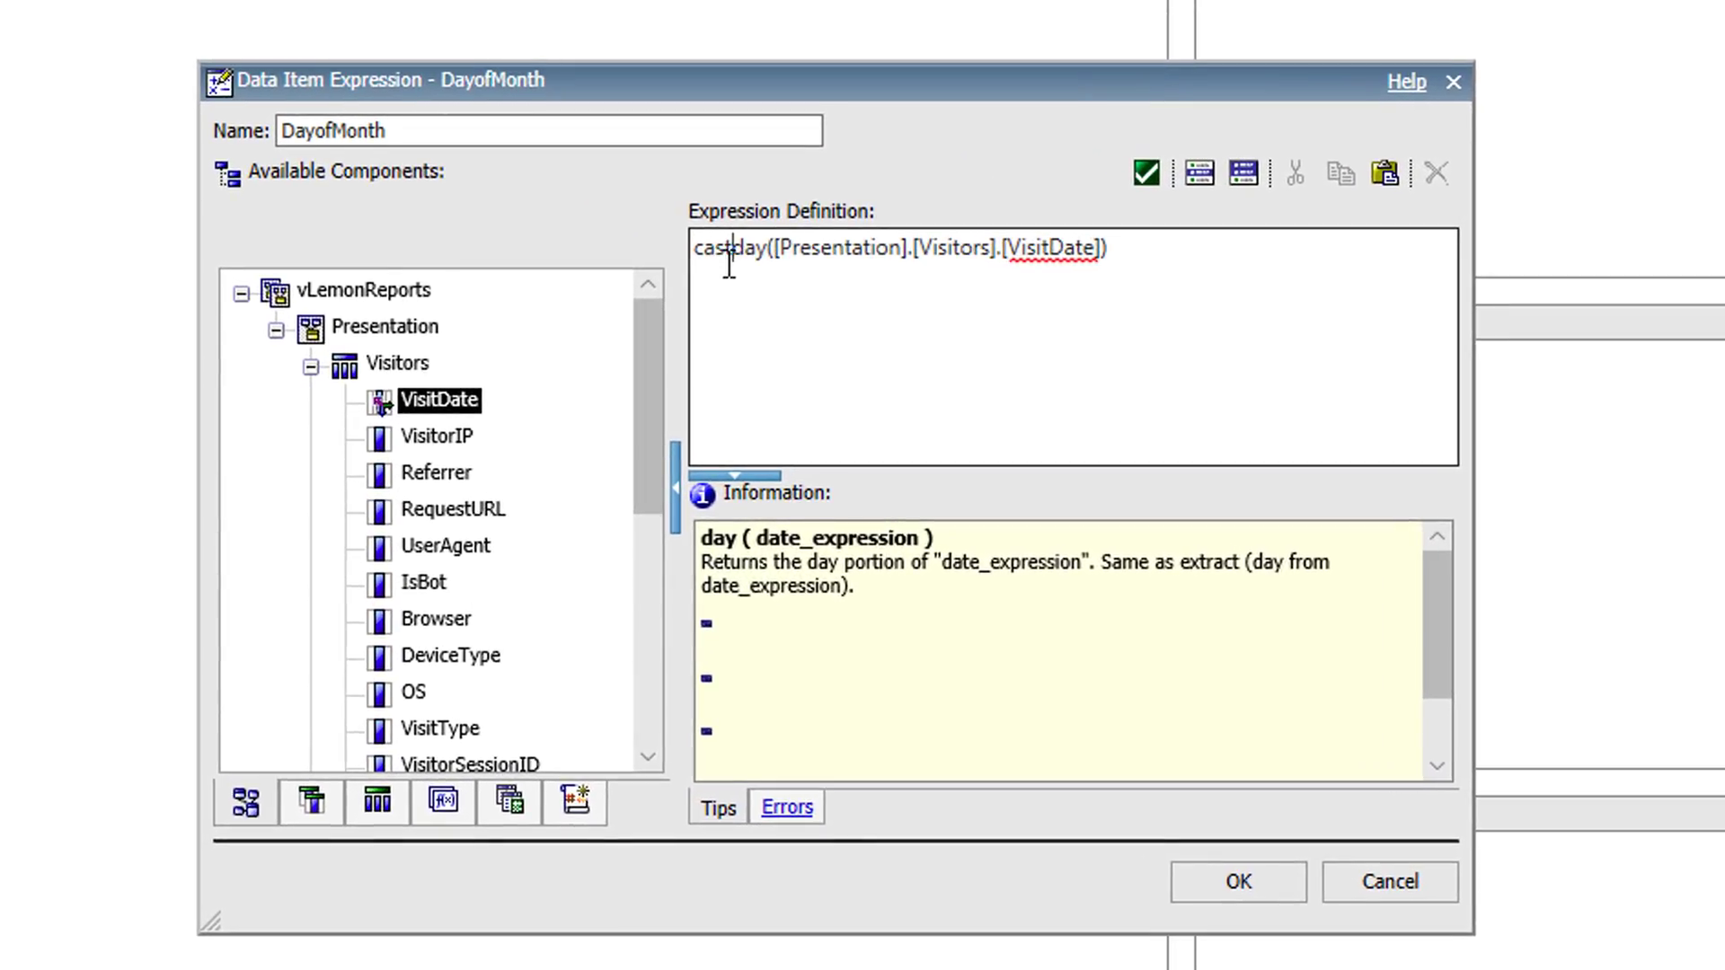
text(()
key(End)
text())
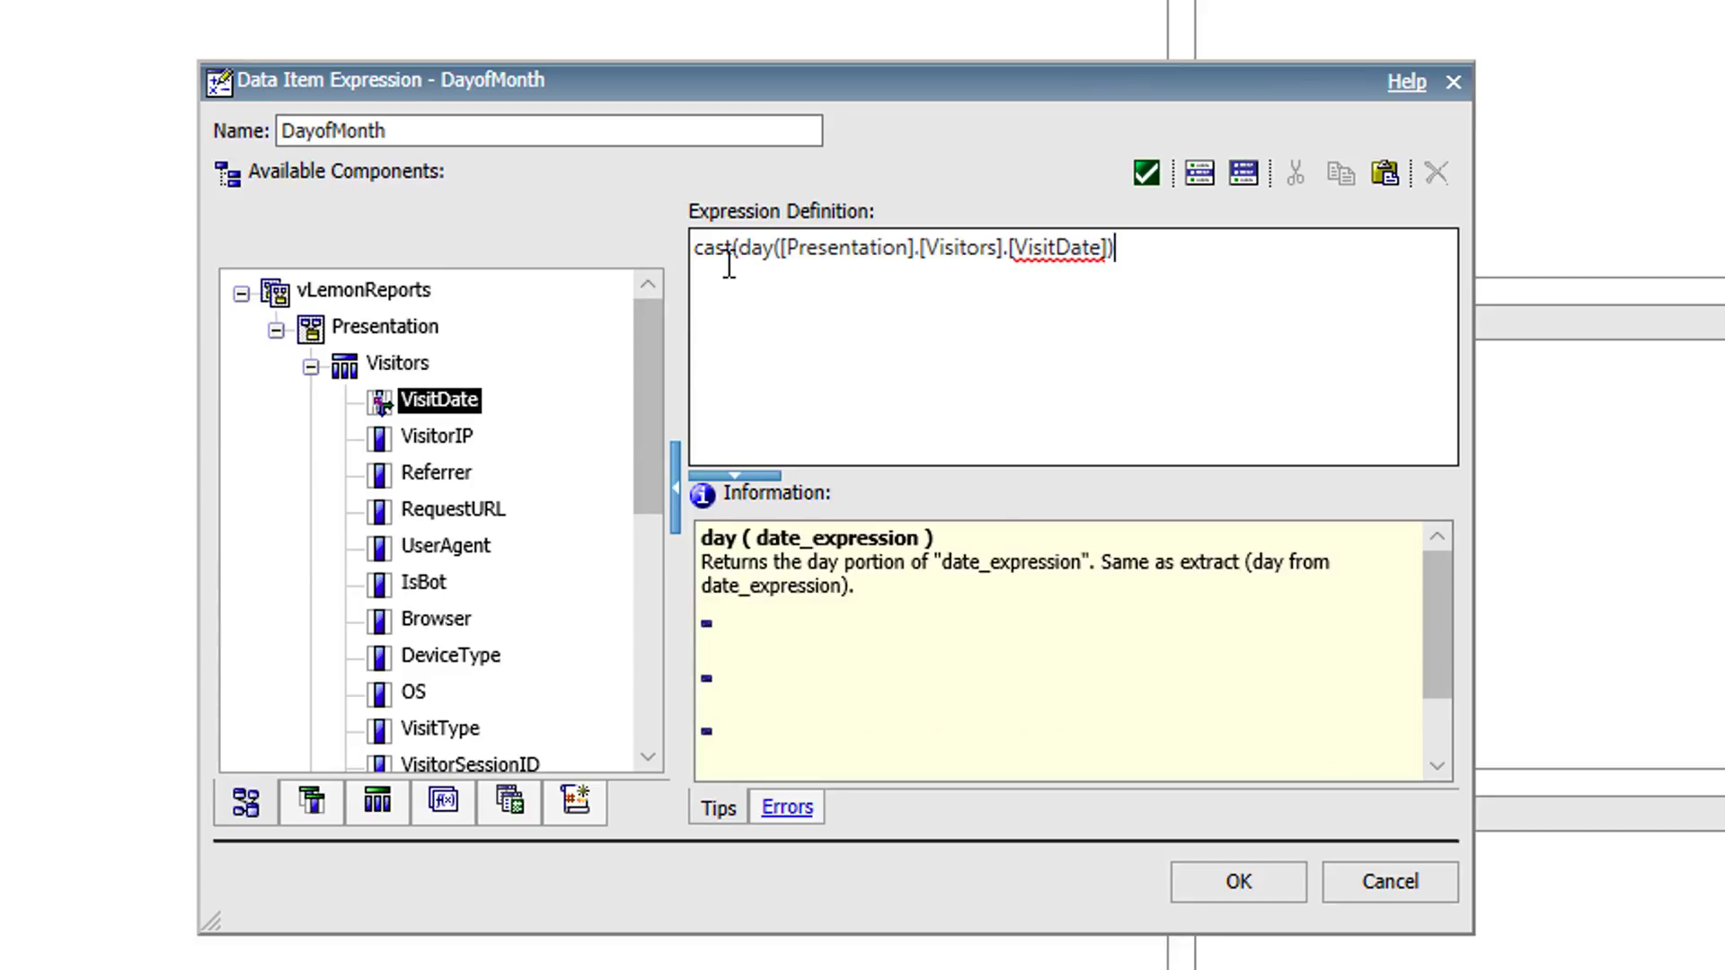
text(,varchr)
key(BackSpace)
text(ar(2)))
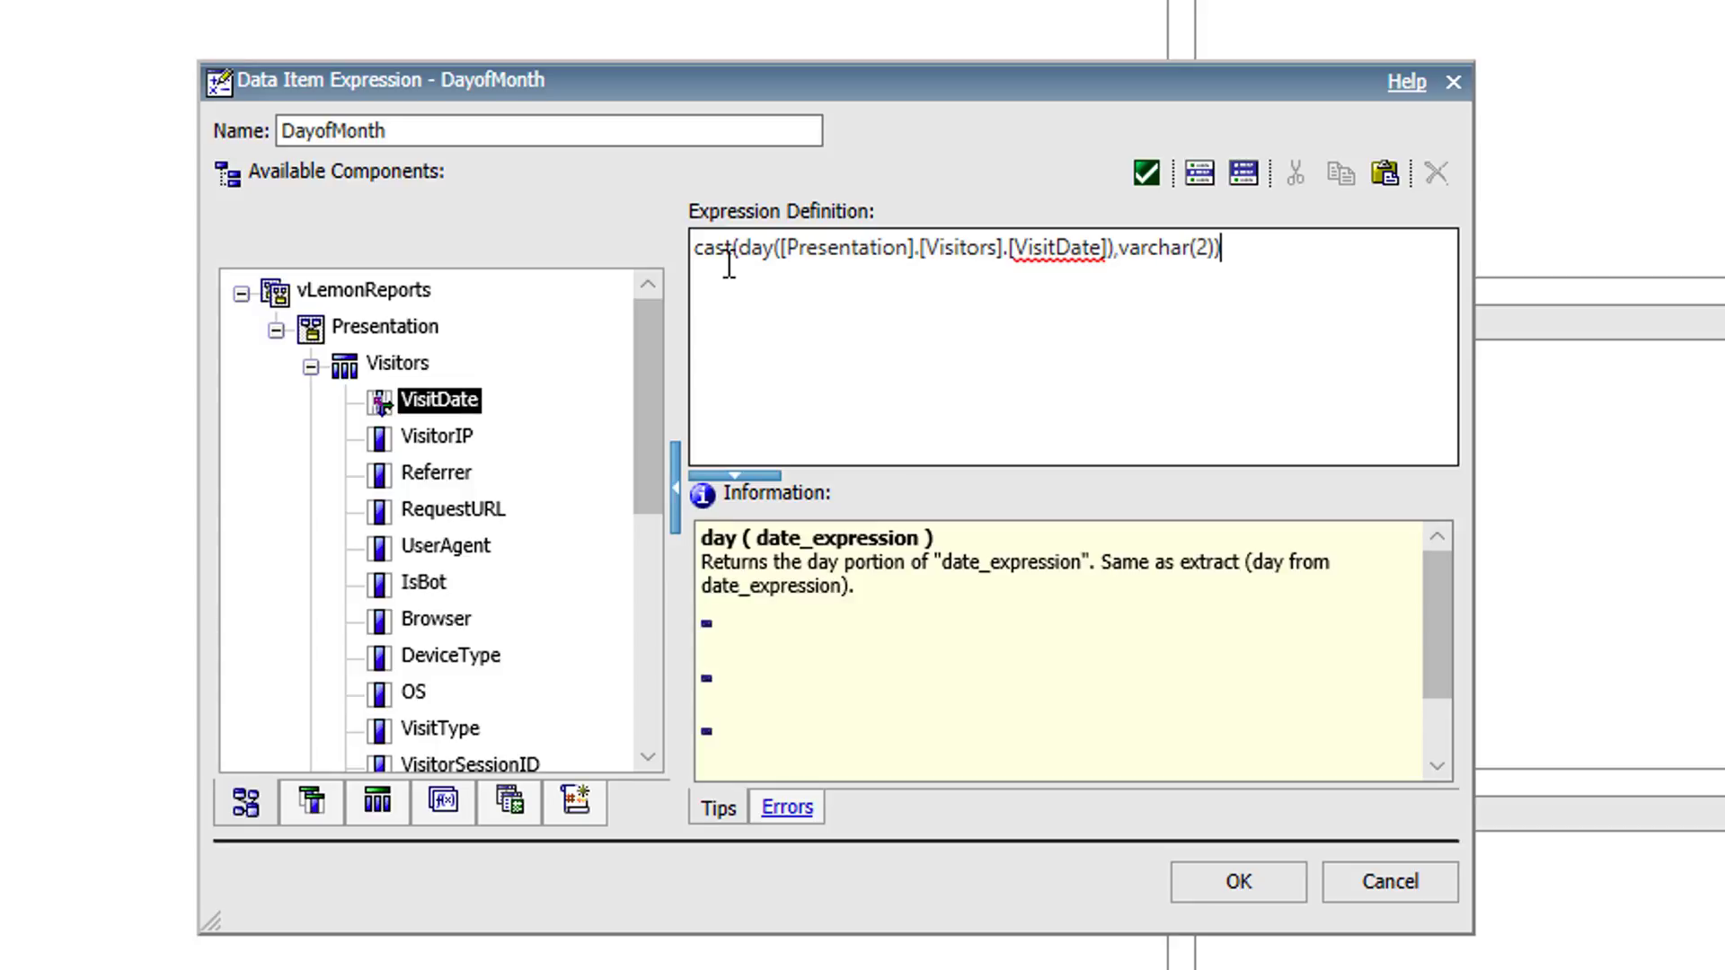
click(1144, 175)
Prefix the DayofMonth expression with 'Day '+ before the cast, validate it, and accept the change
click(1074, 255)
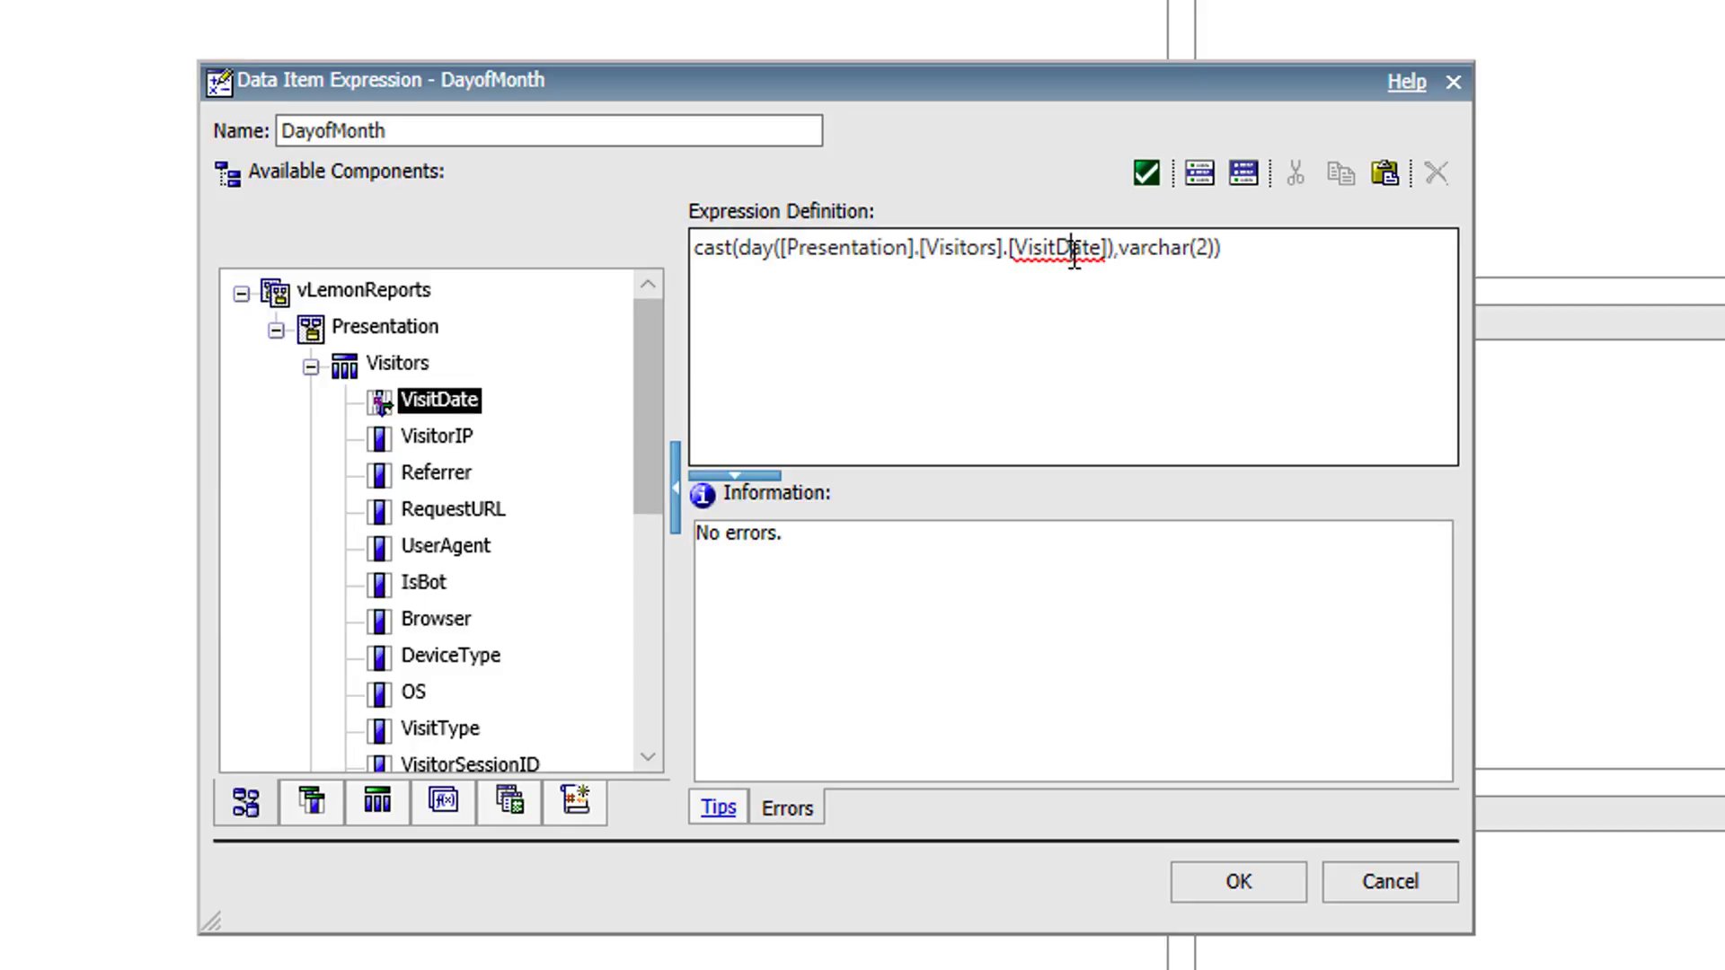
click(705, 251)
text(+)
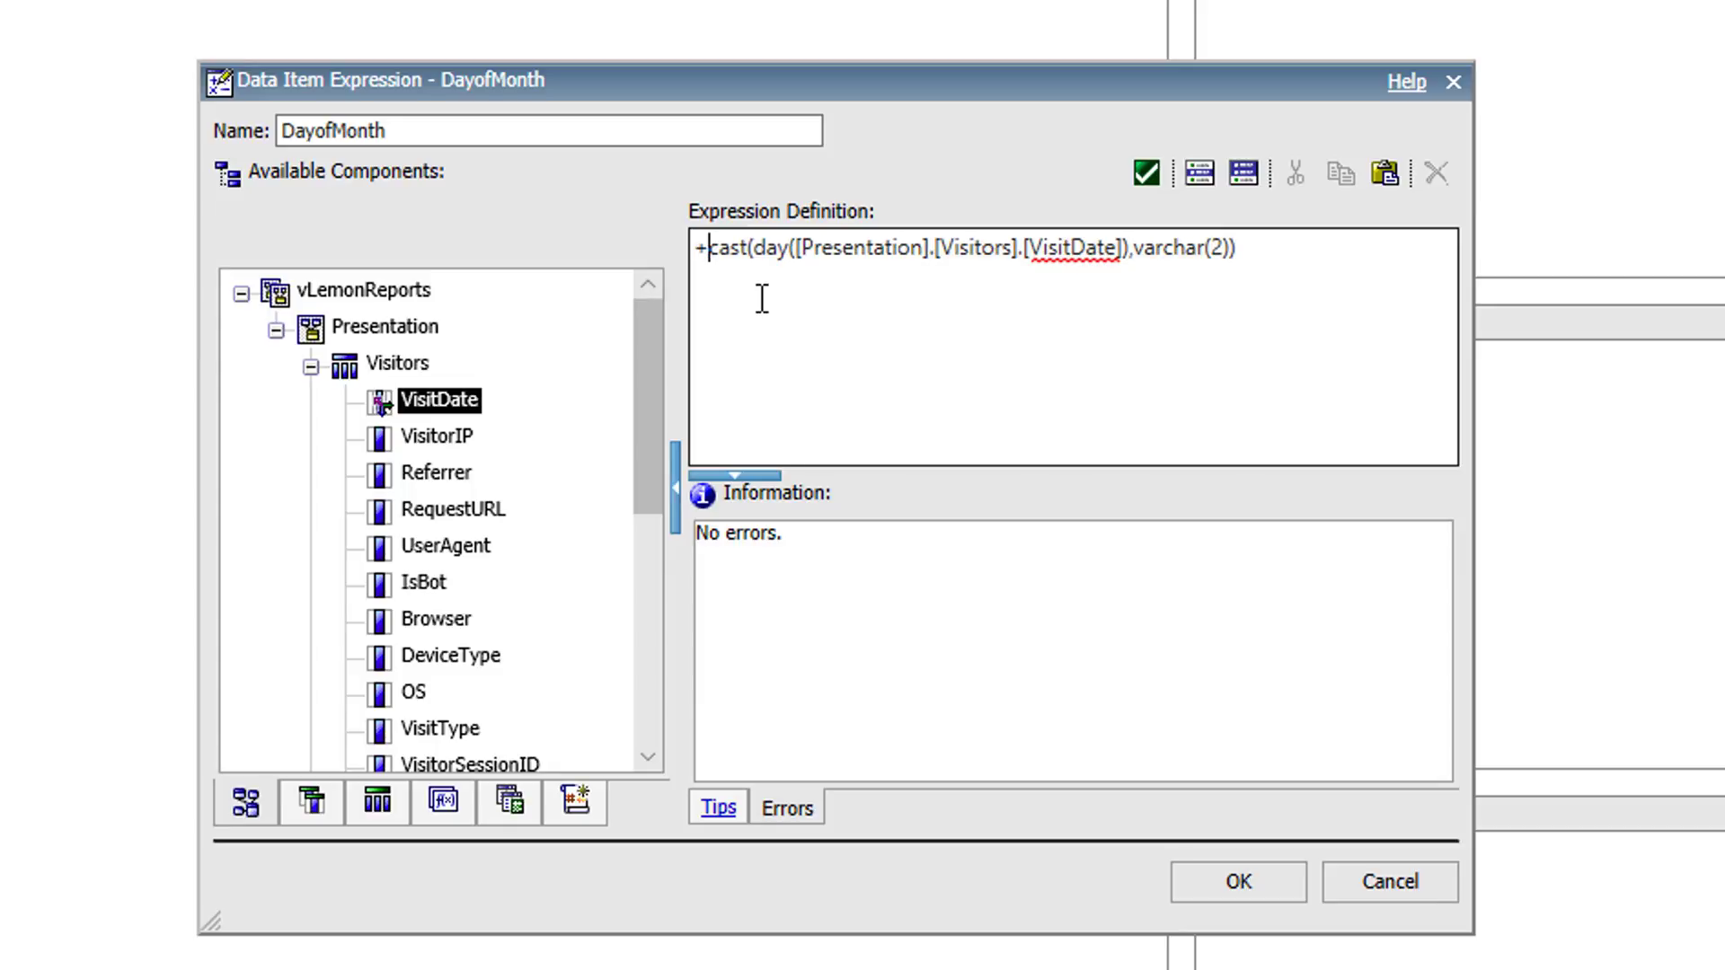
text(' ')
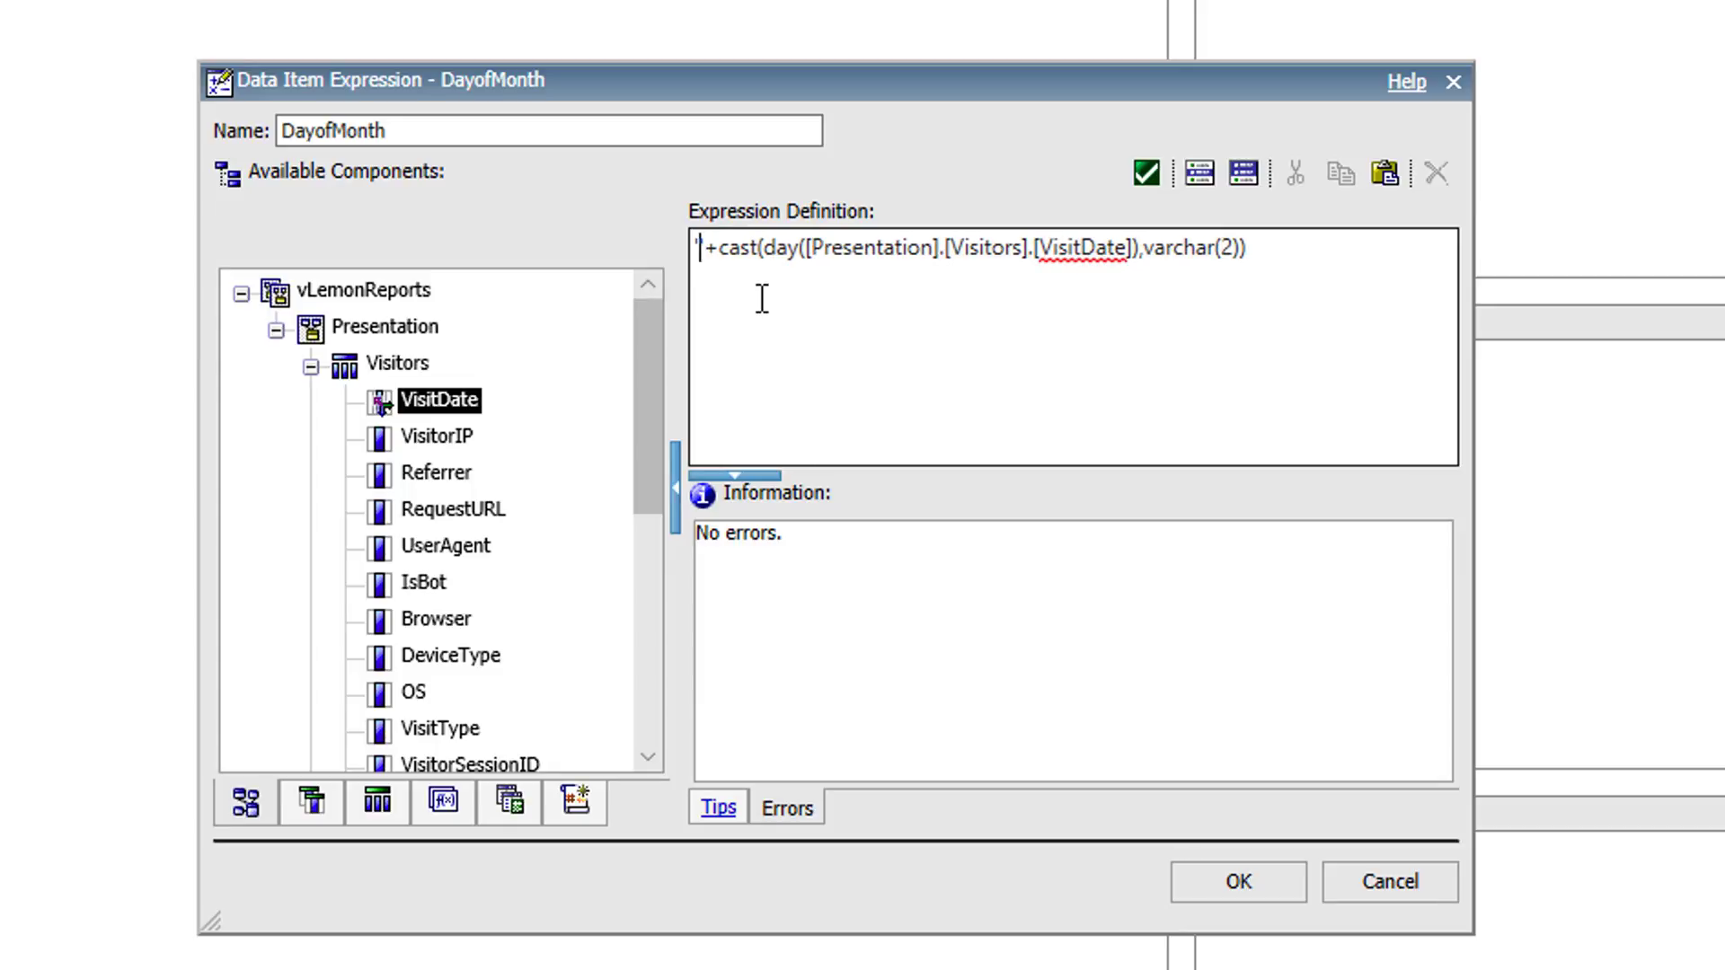
text(Day)
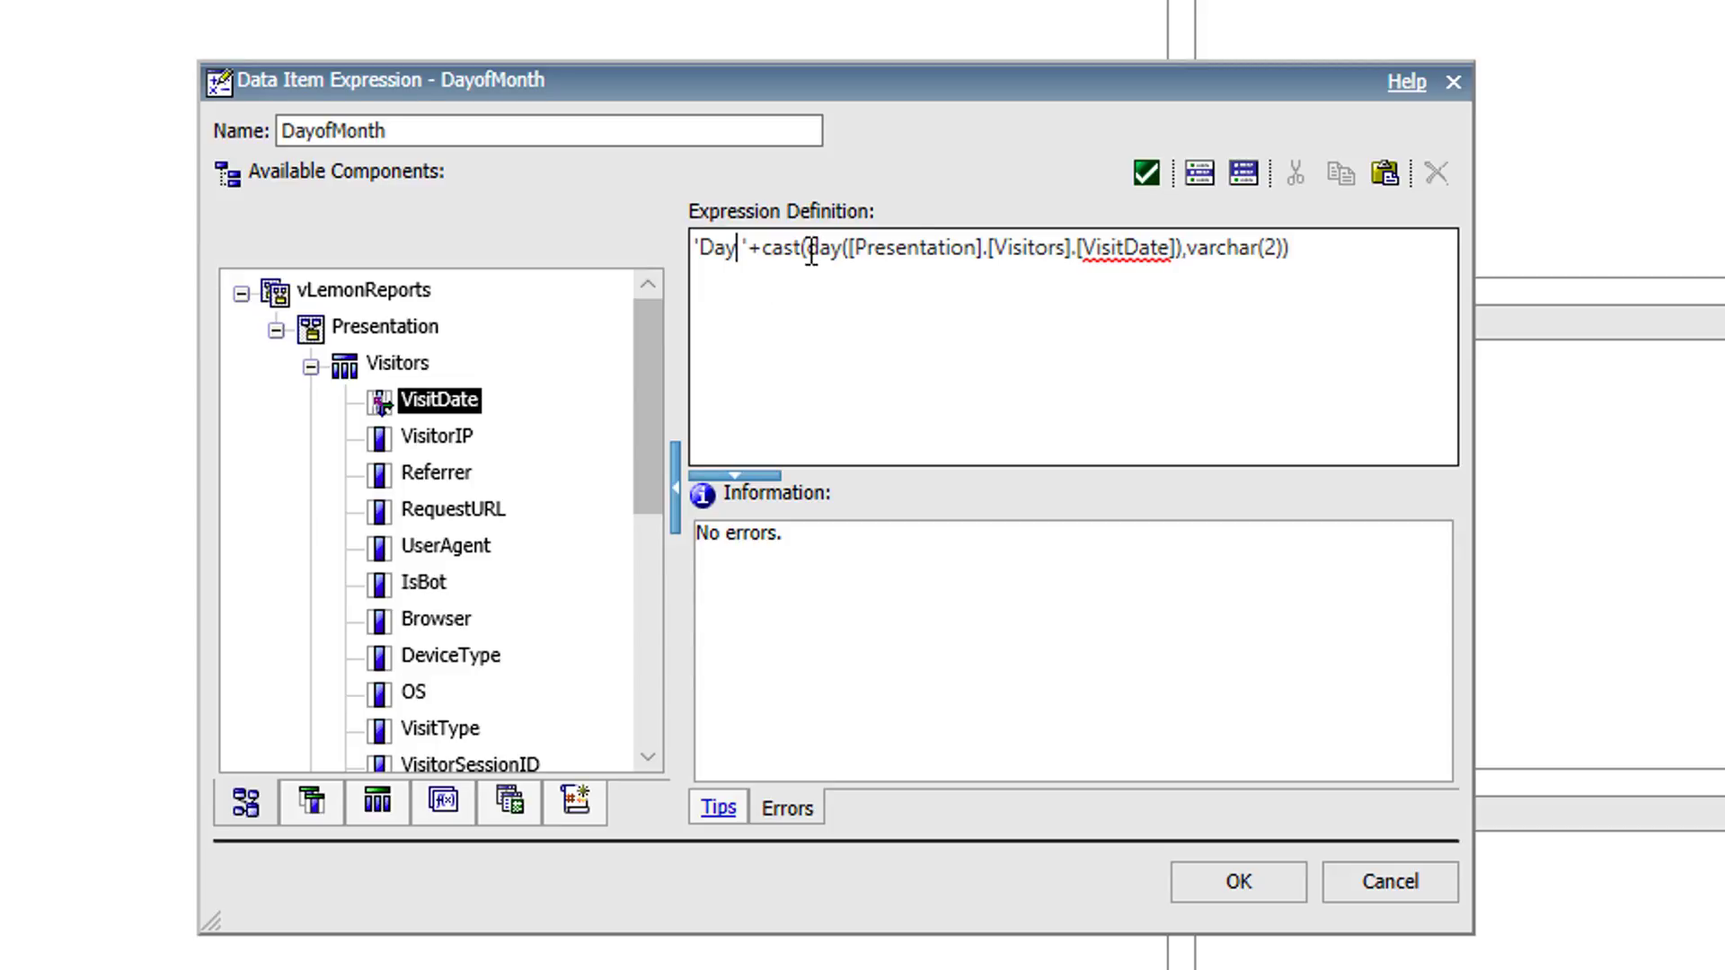
click(1143, 172)
click(1236, 880)
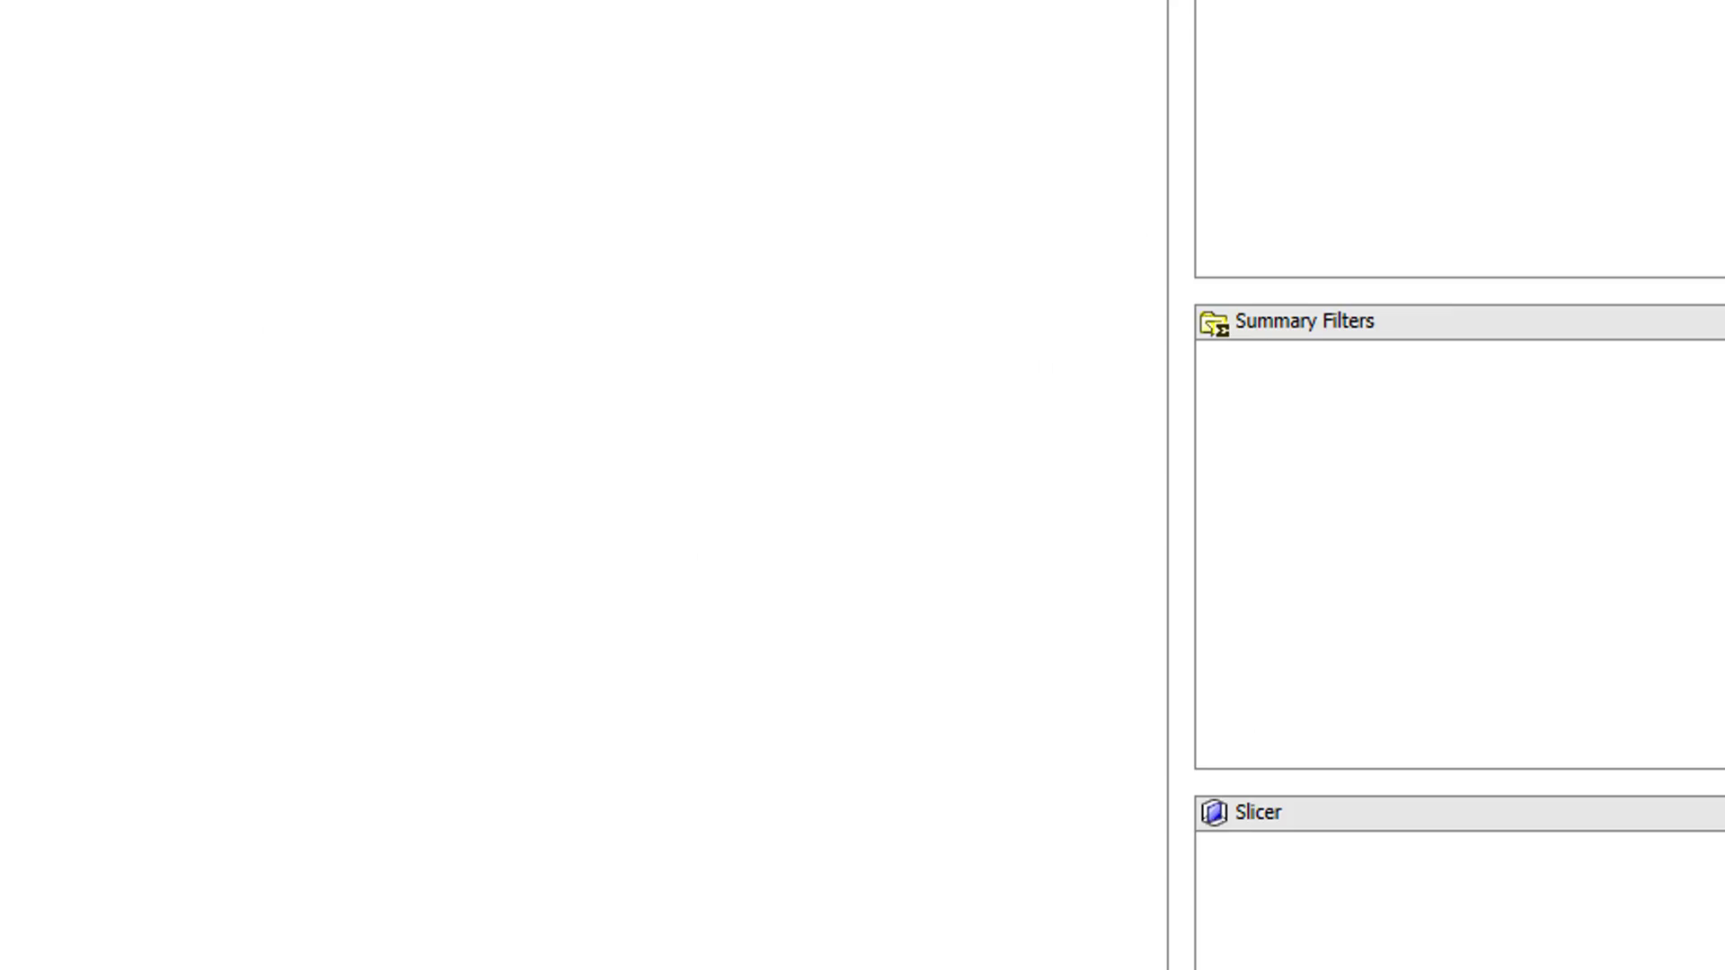
View the CurrentMonth query's tabular data to check the prefixed DayofMonth labels, and close the viewer
click(234, 79)
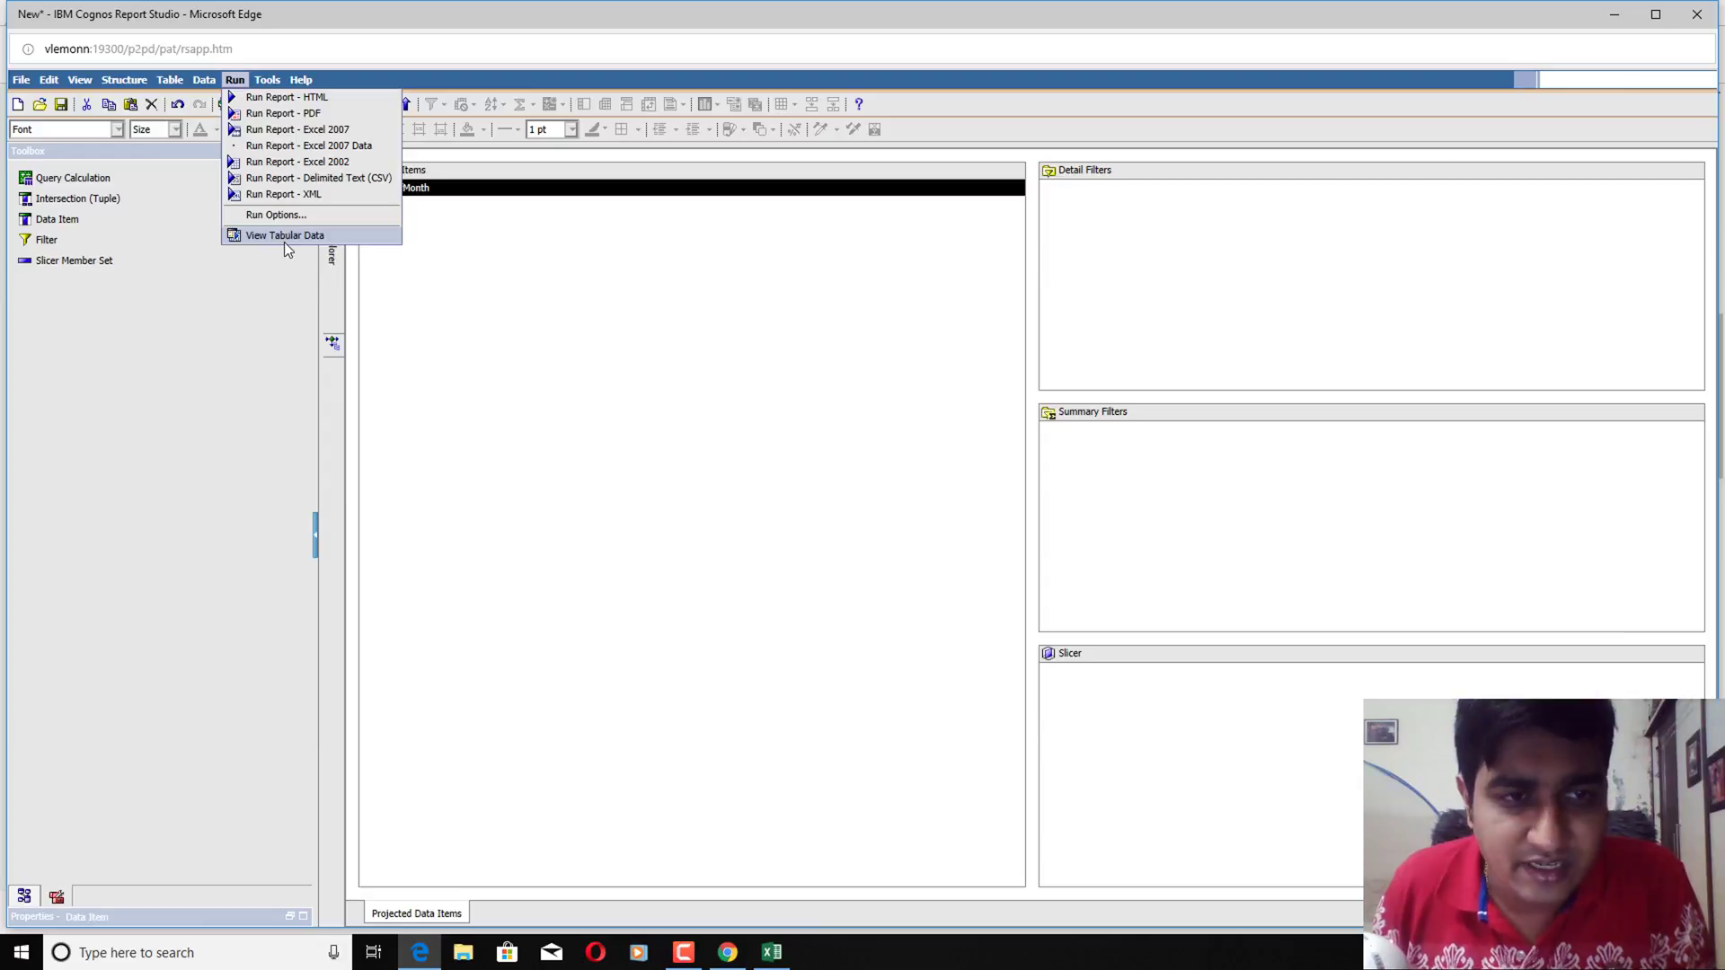
click(282, 237)
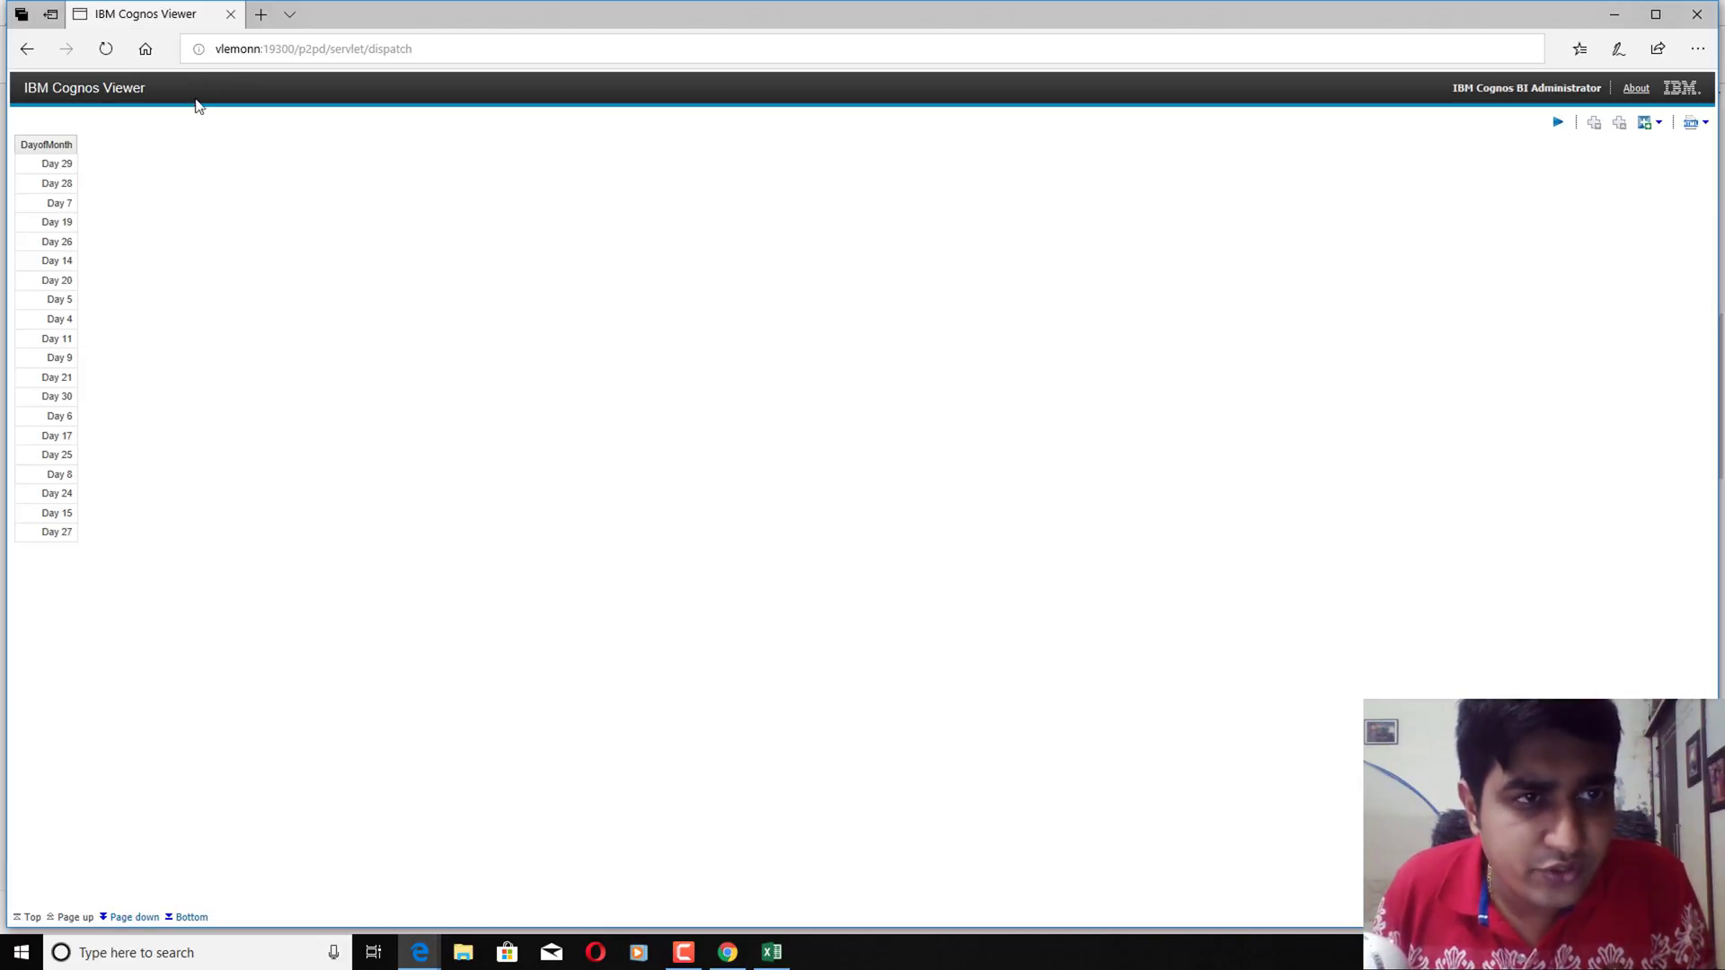
click(231, 14)
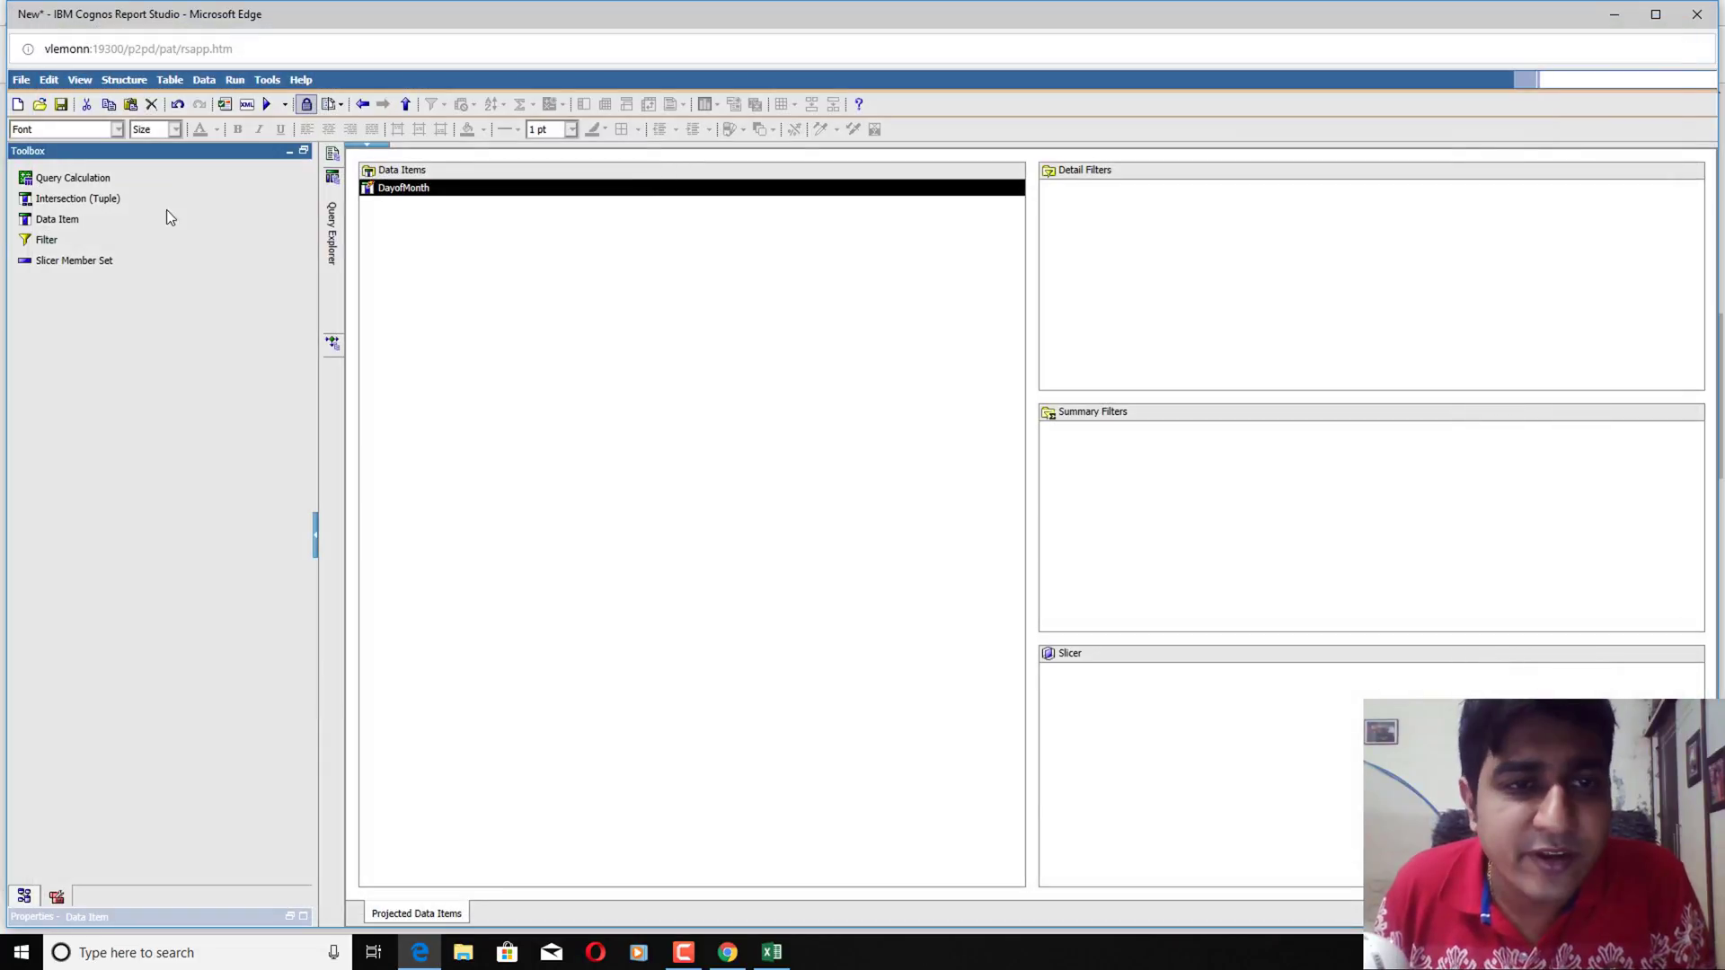
Set the Pre-Sort property of the DayofMonth data item to Sort ascending
click(302, 916)
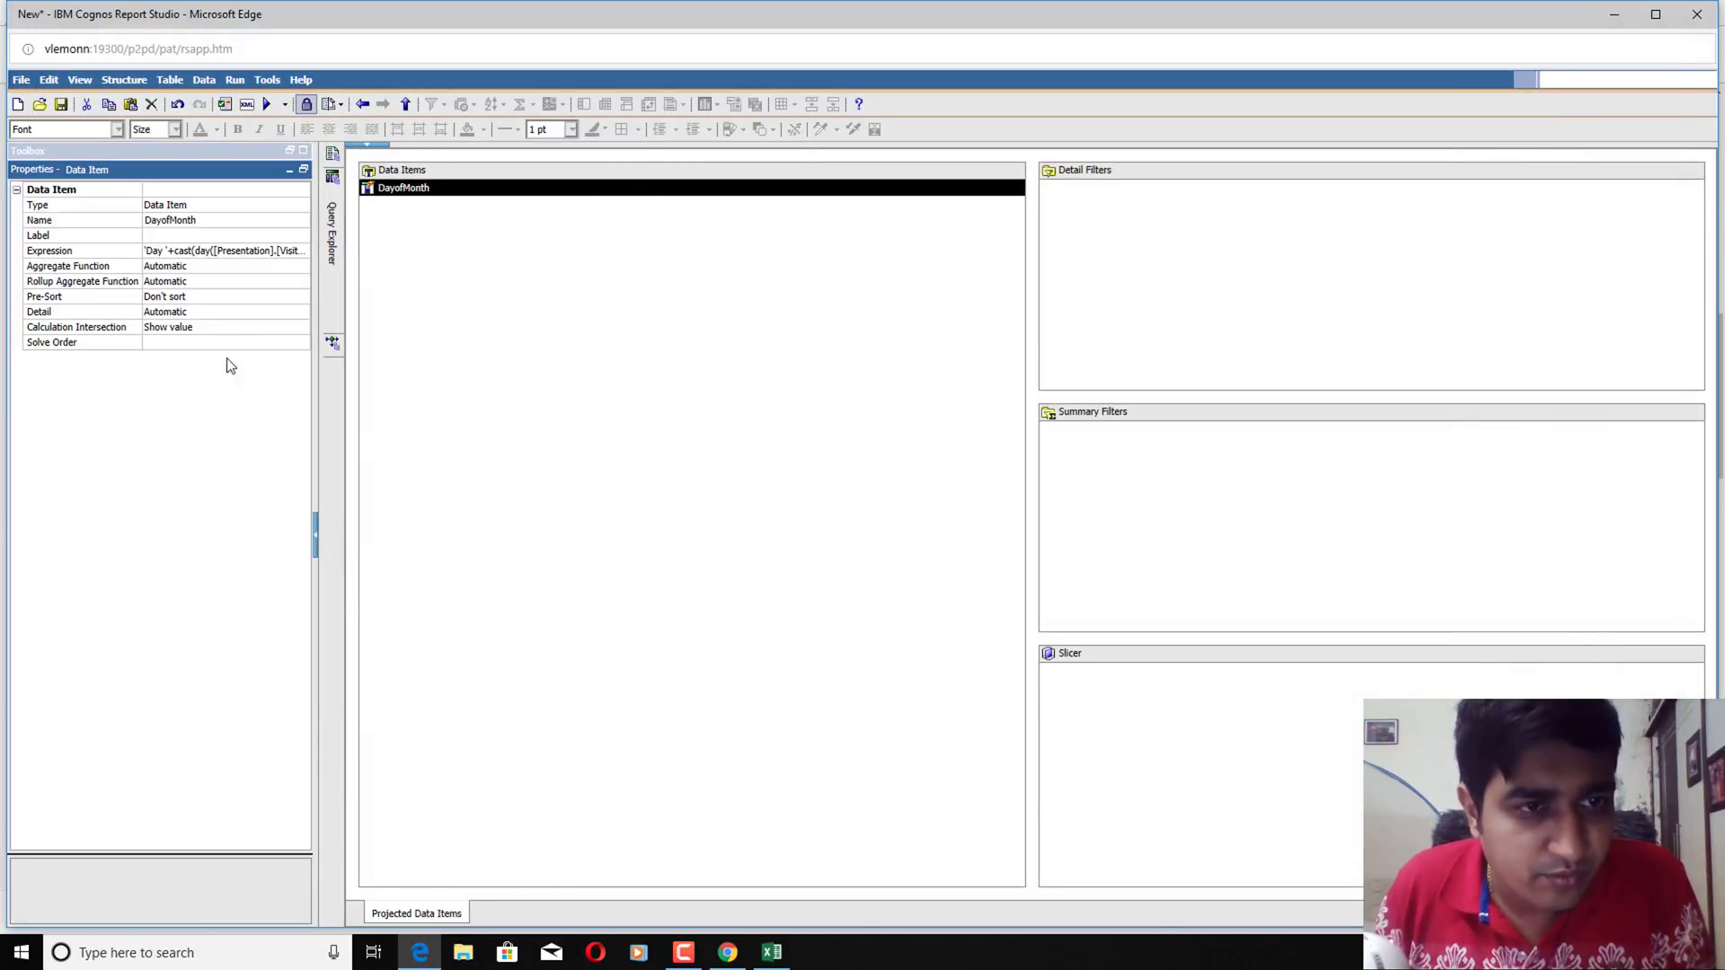
click(207, 314)
click(270, 297)
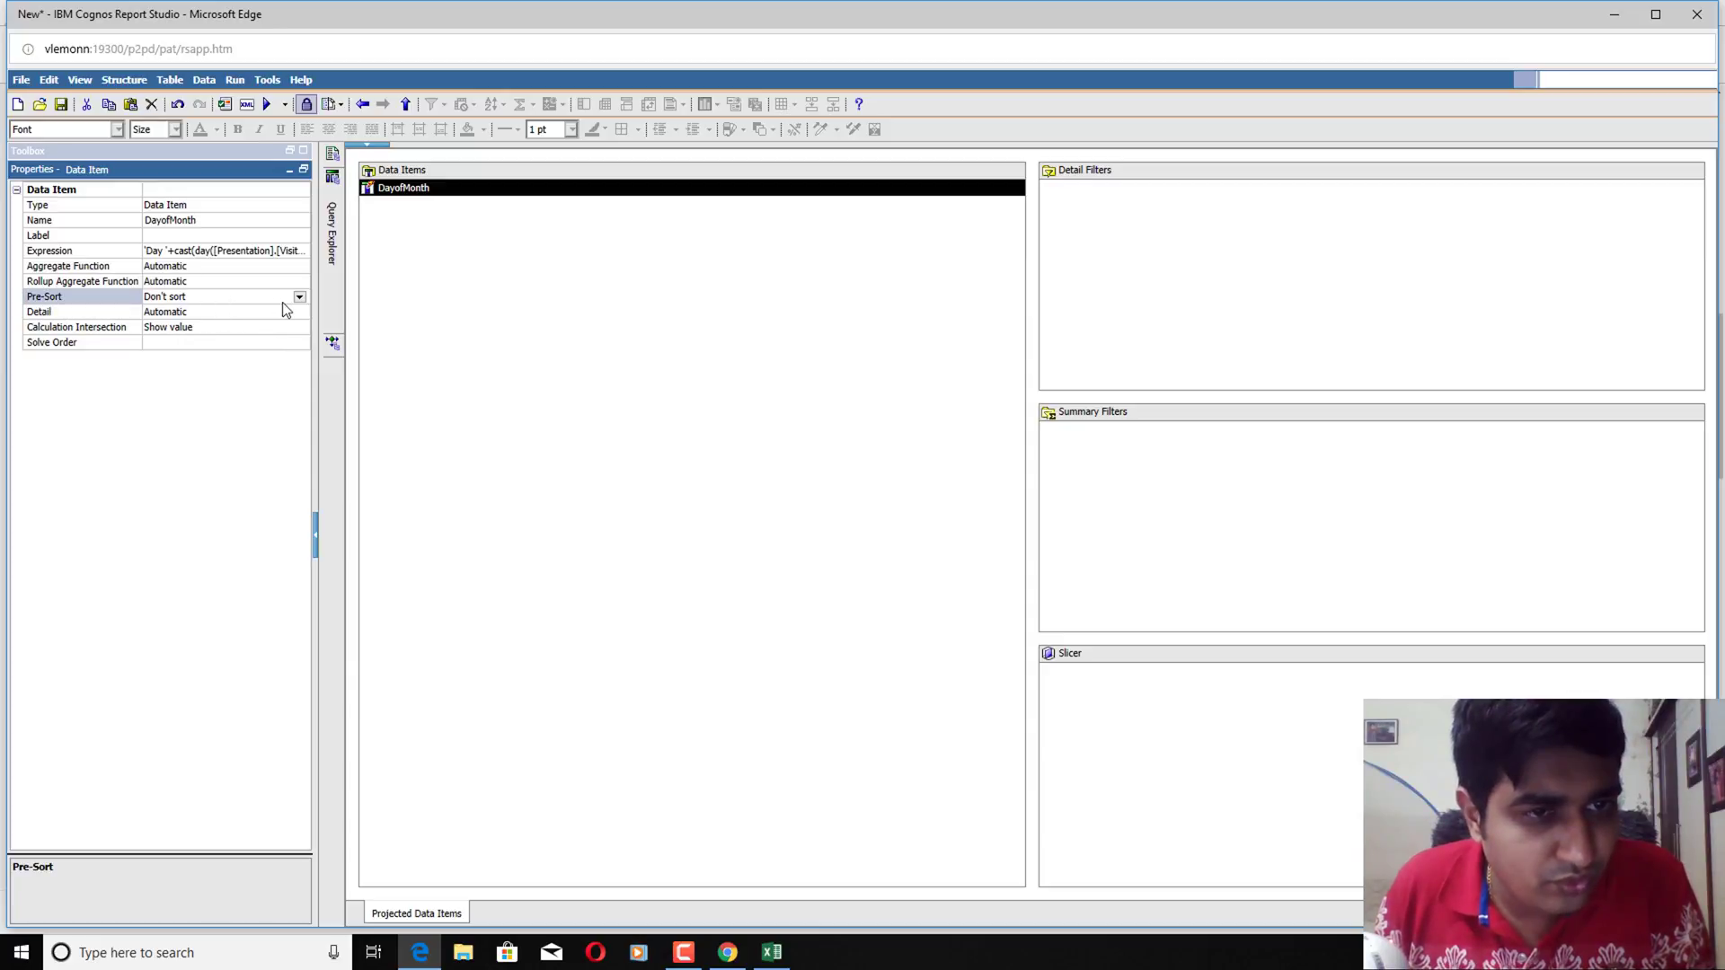
click(299, 297)
click(246, 313)
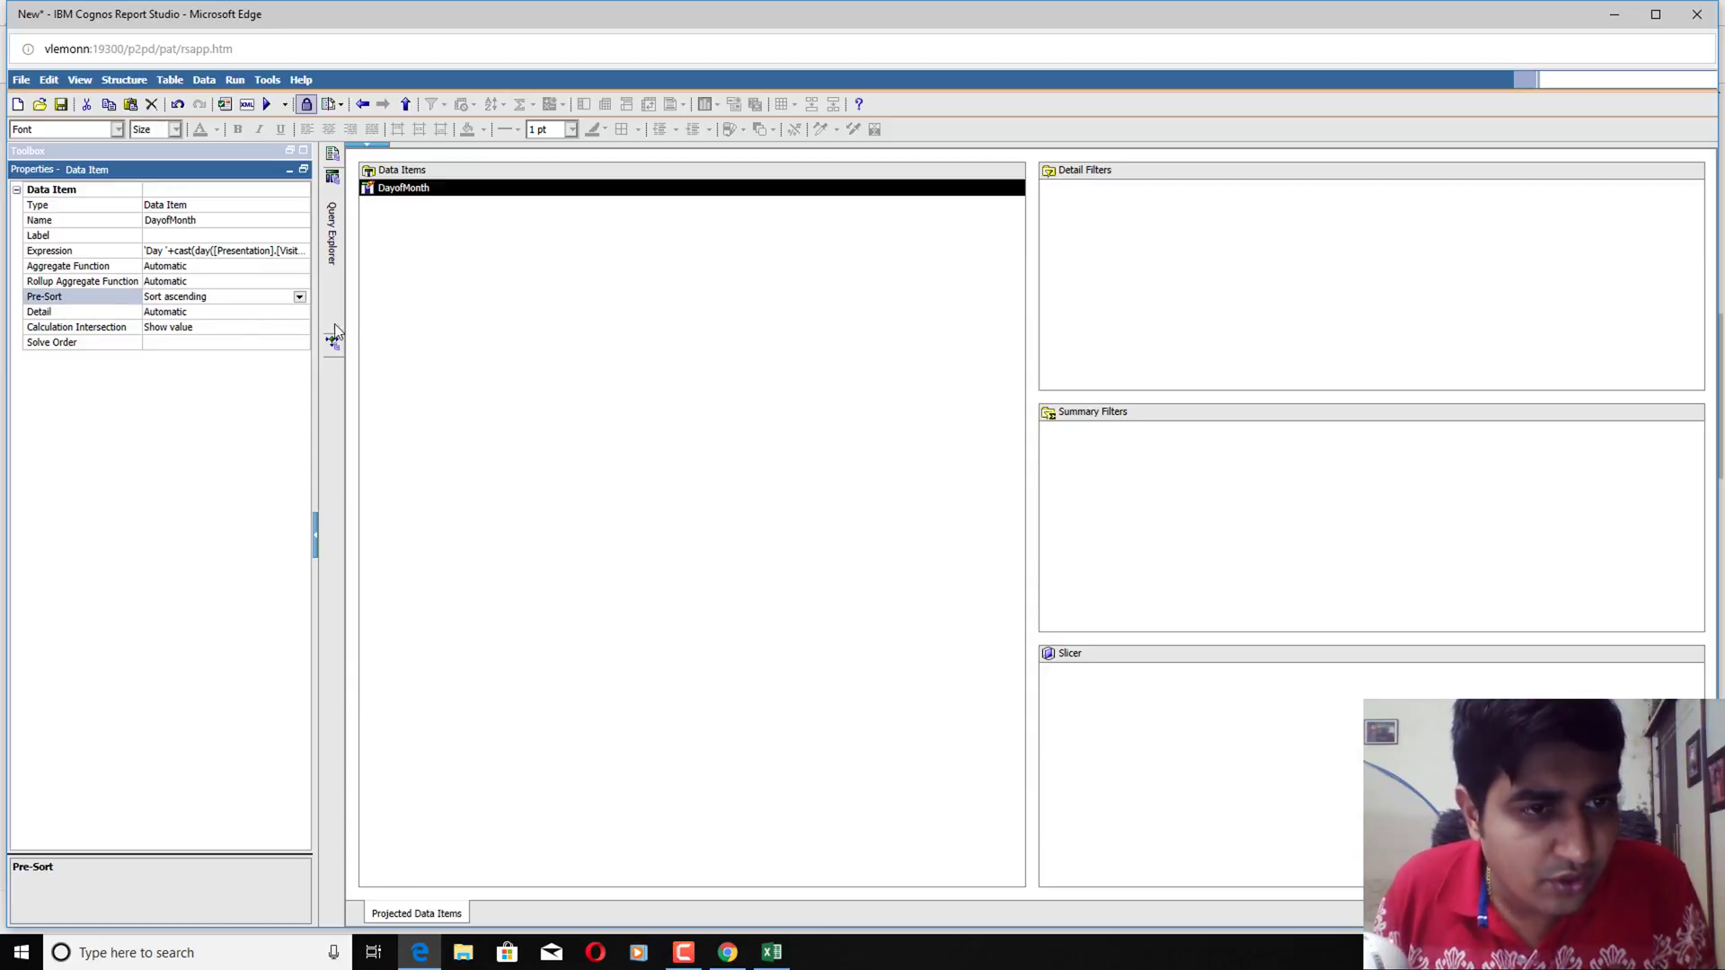
View the query's tabular data to check the order of the sorted day labels, and close the viewer
click(284, 105)
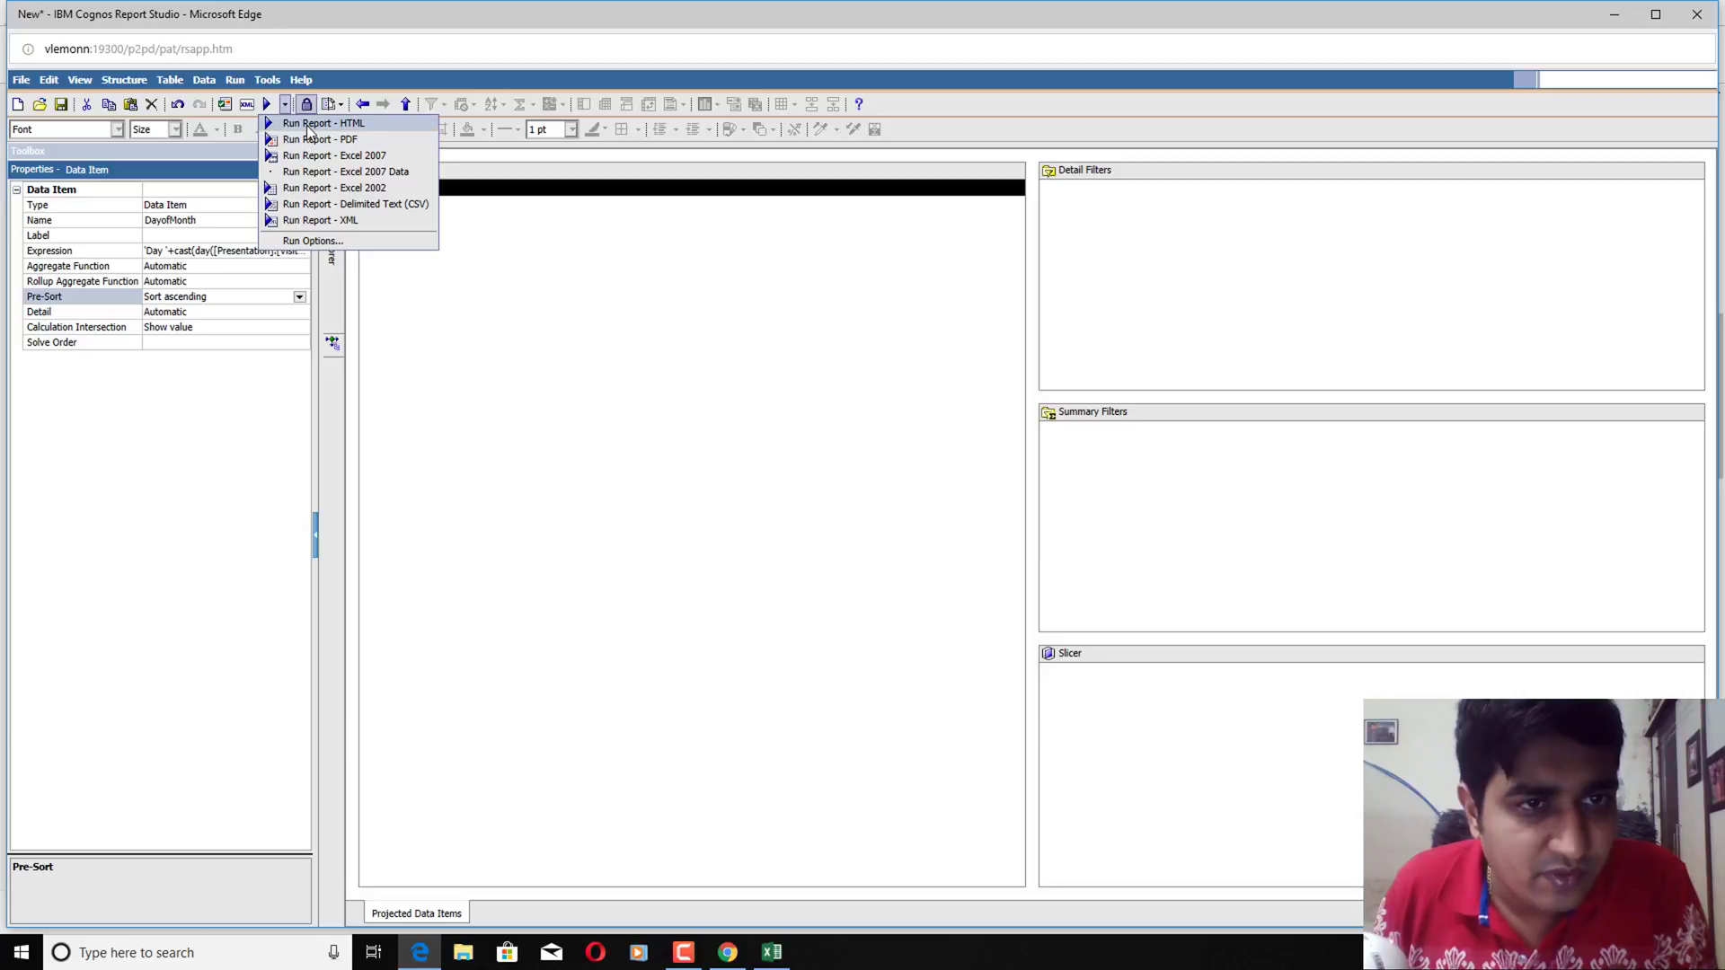
click(234, 80)
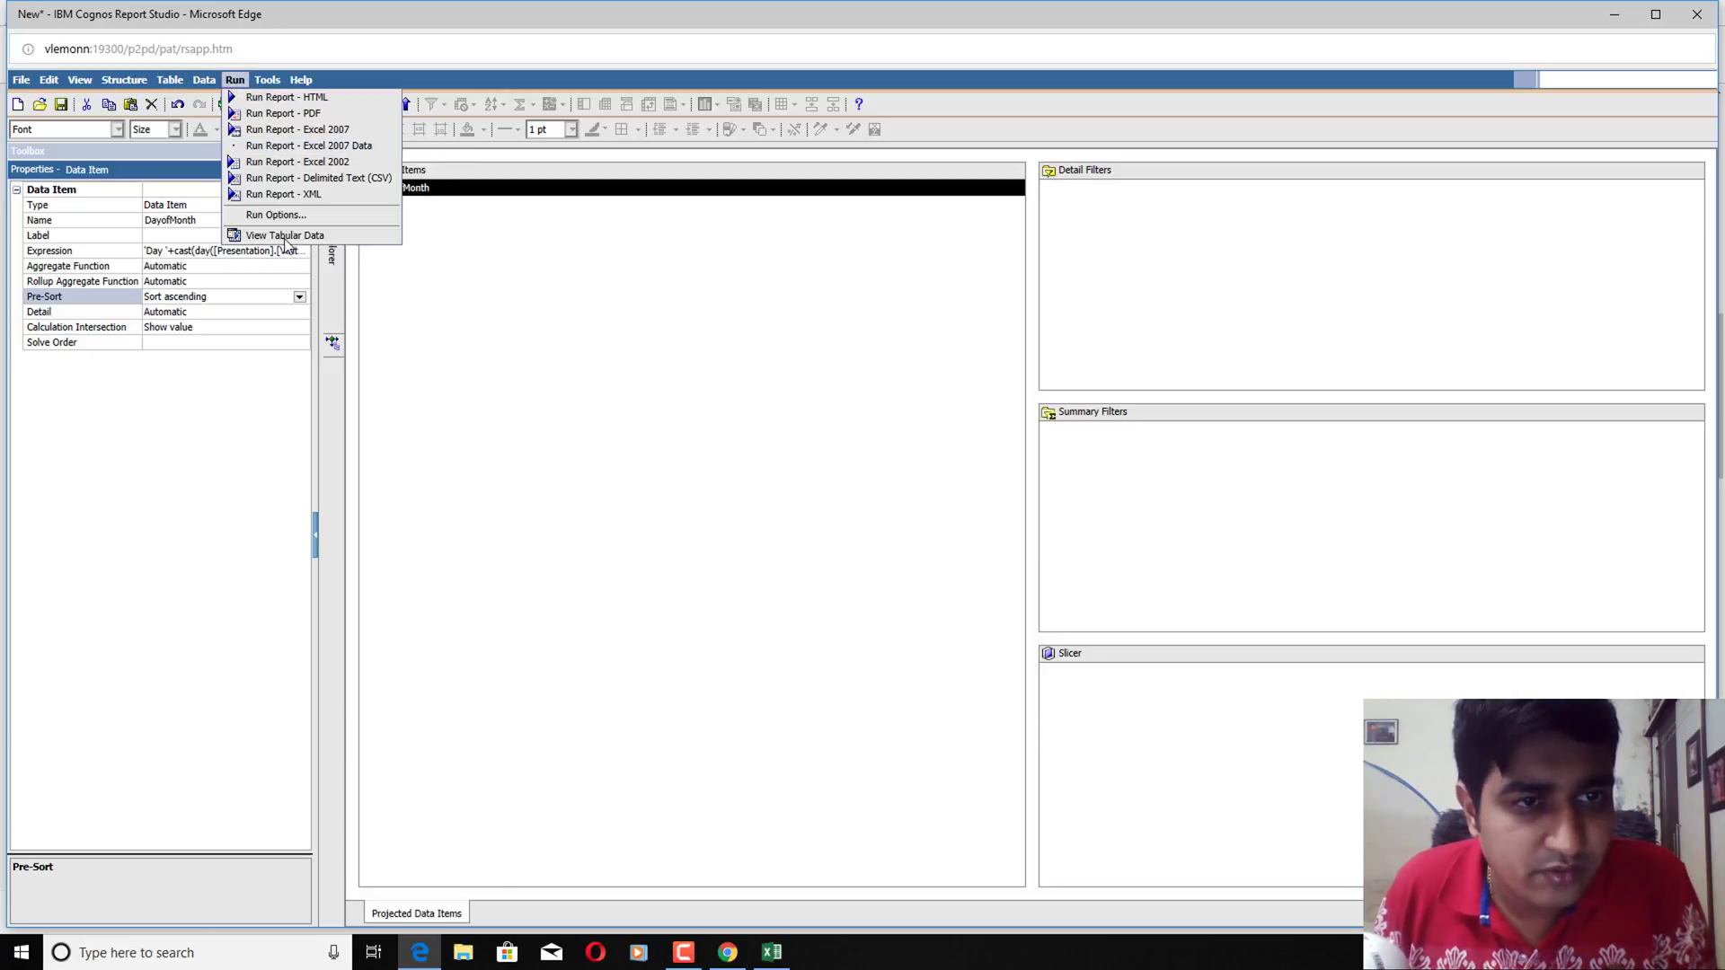
click(870, 453)
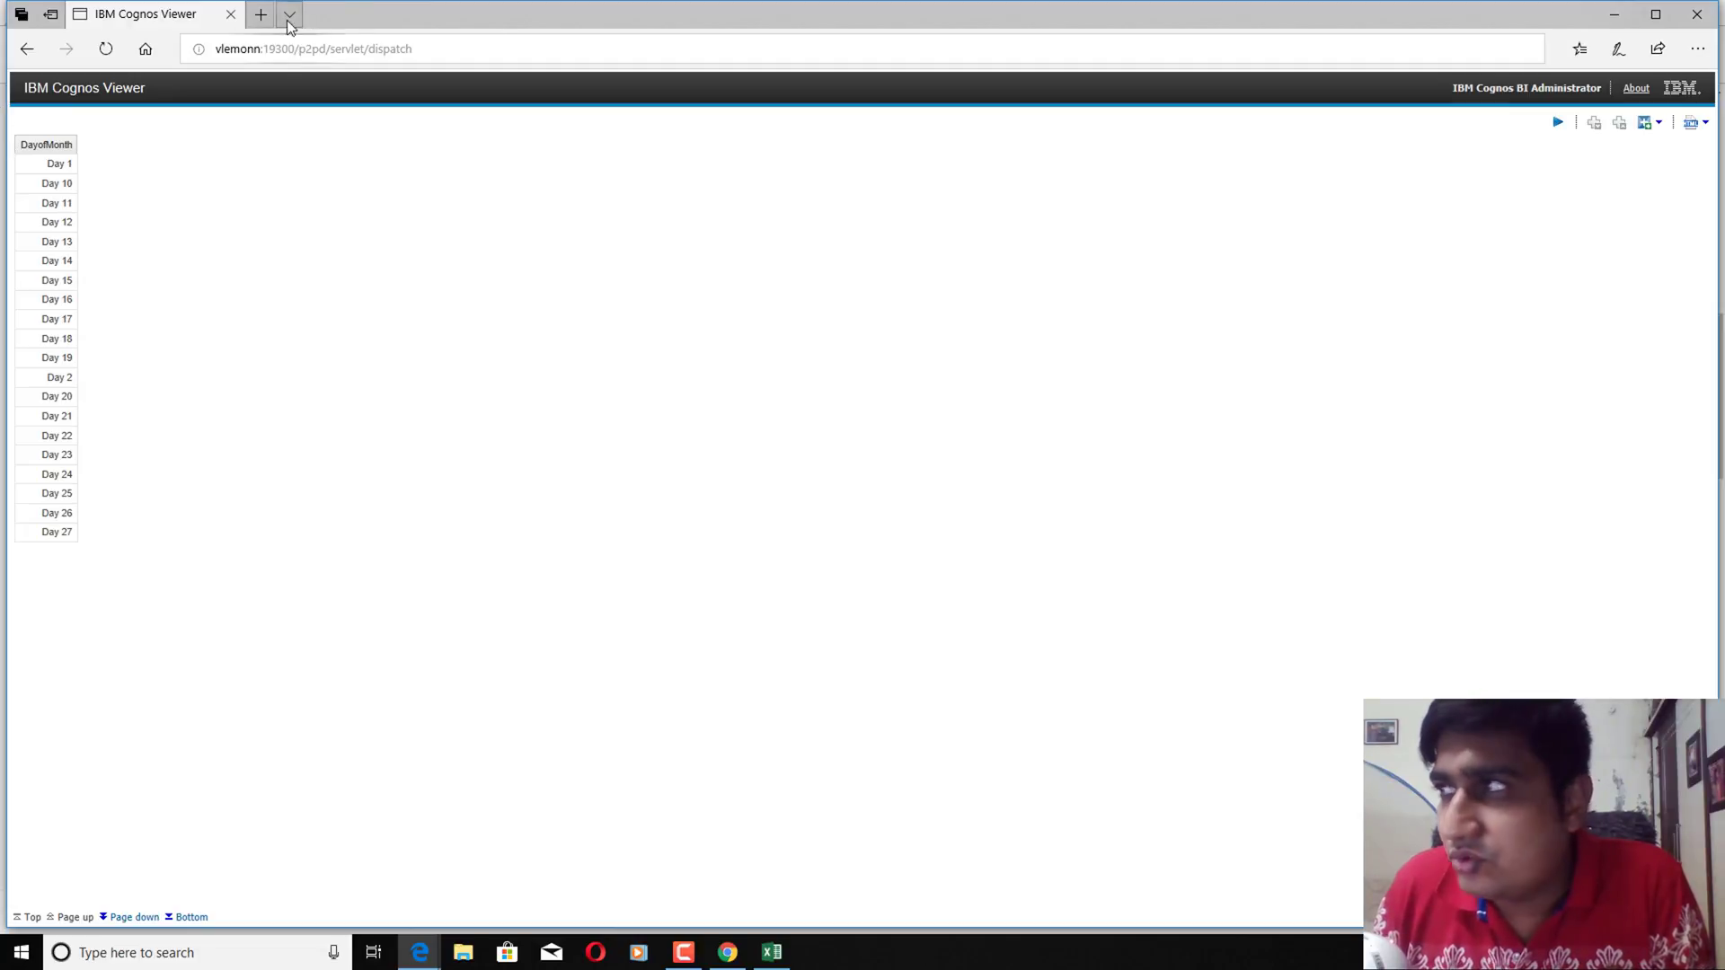
click(1697, 14)
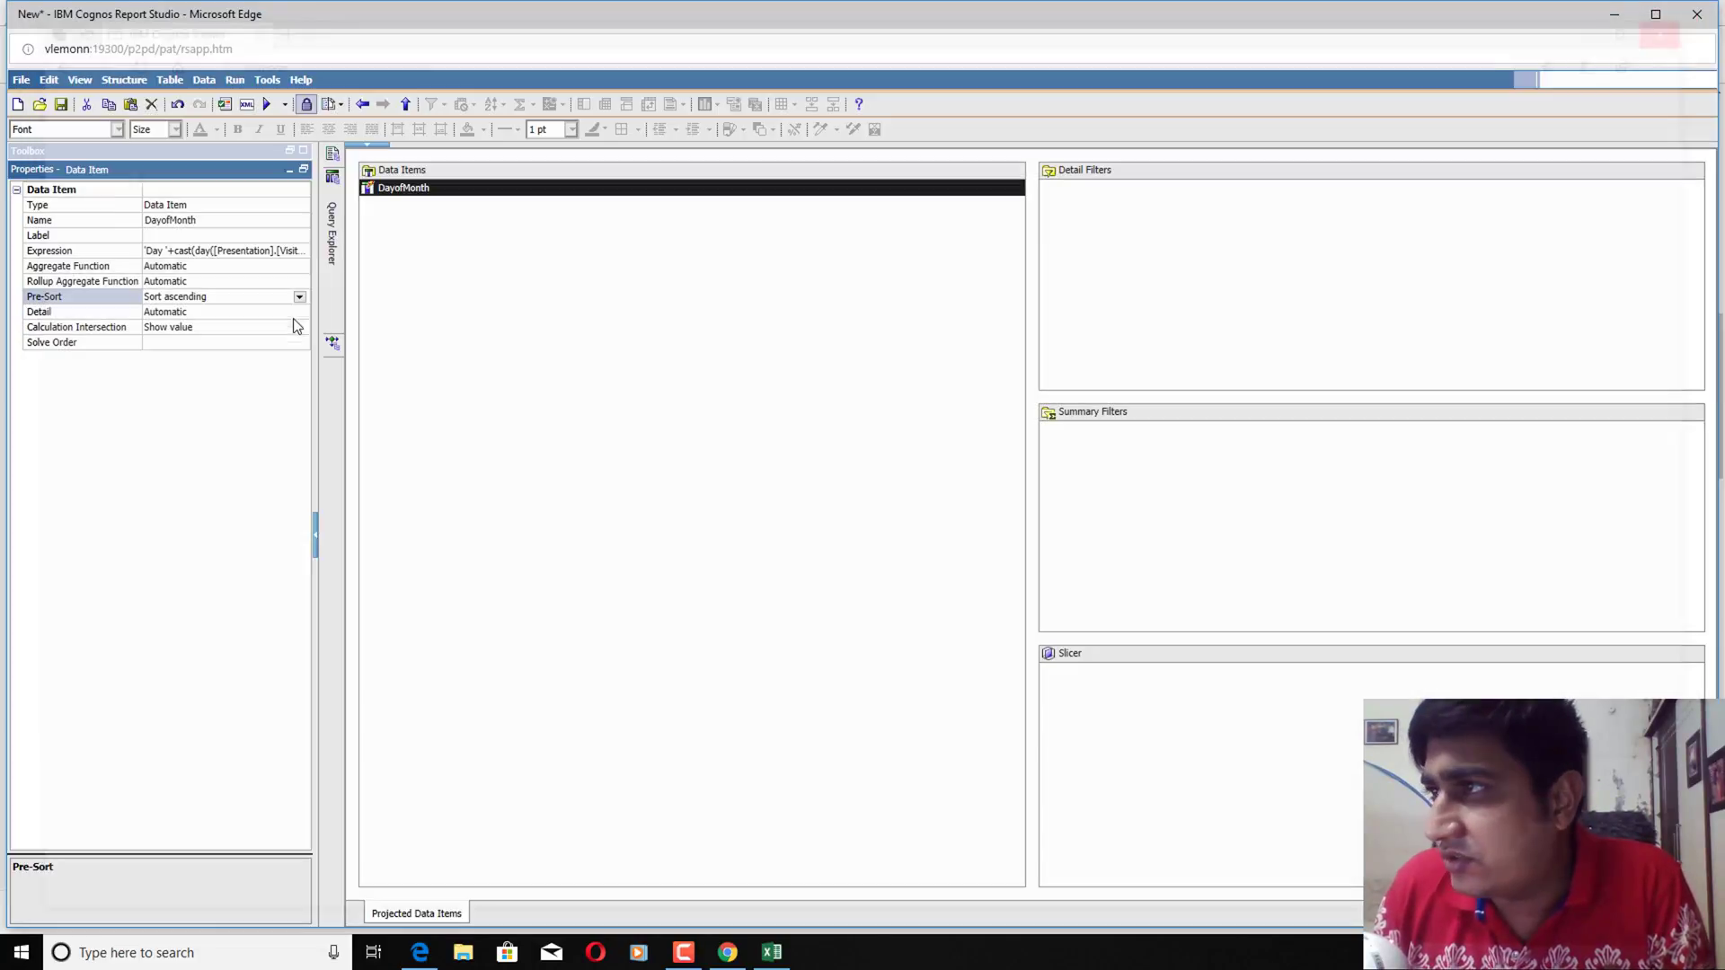
Duplicate the DayofMonth data item within the query and rename the copy DayofMonthNumber
right_click(415, 190)
click(445, 215)
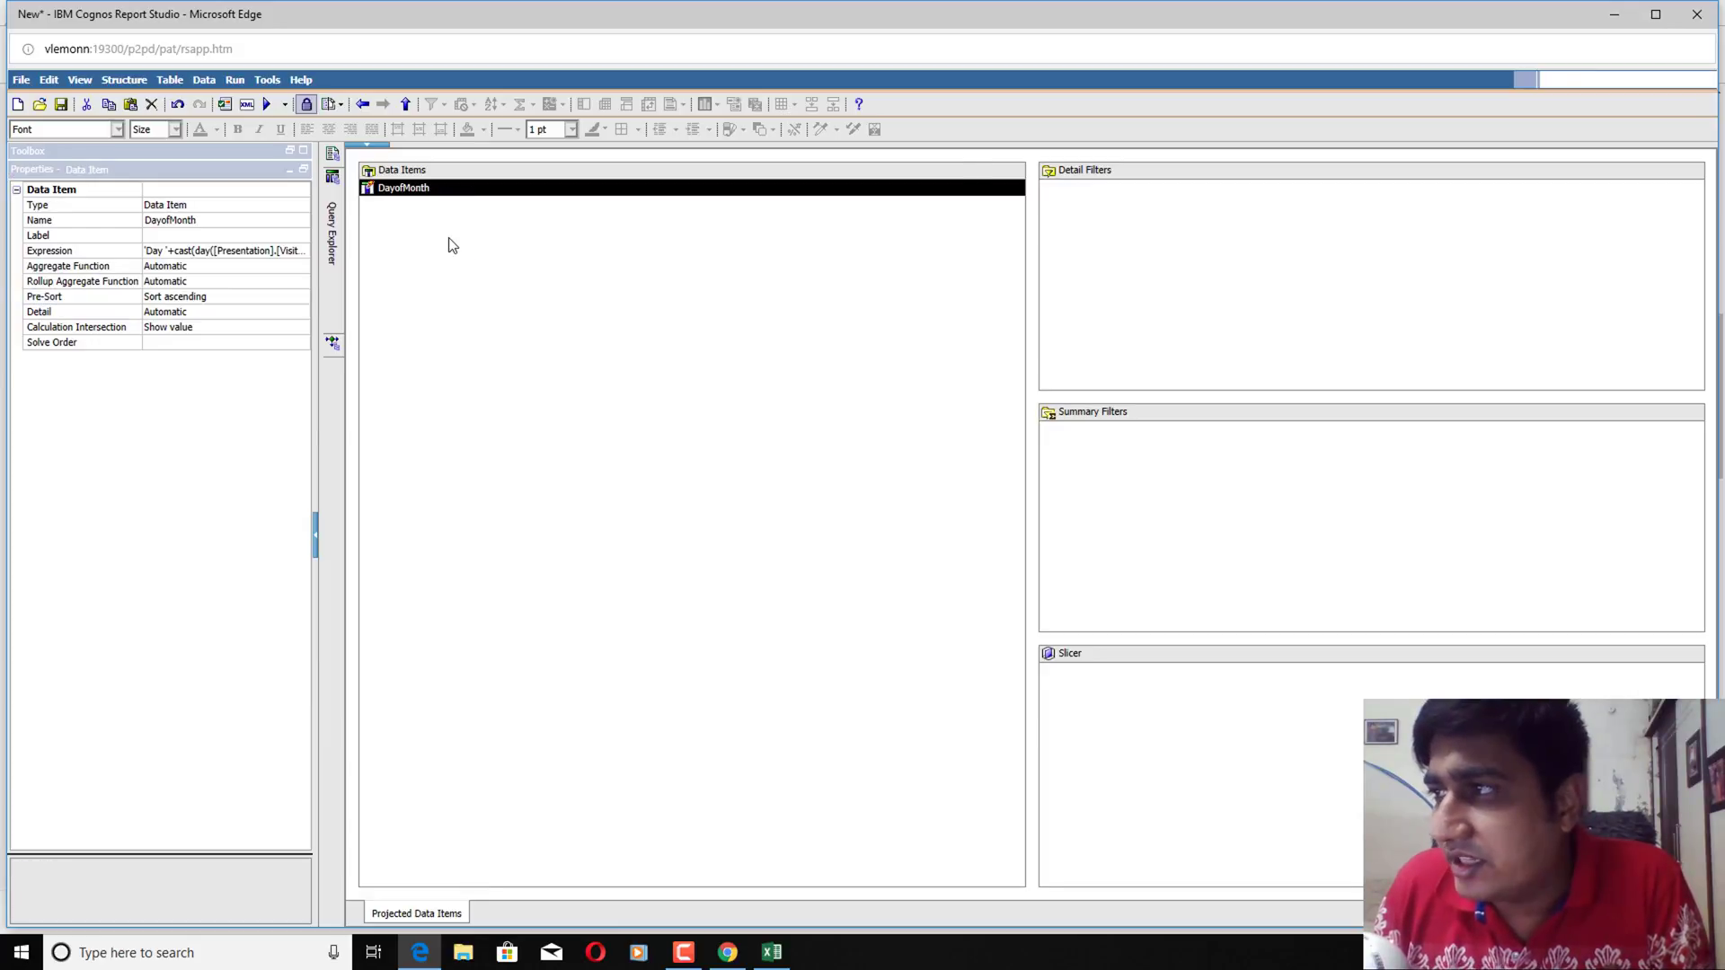
right_click(450, 240)
click(485, 277)
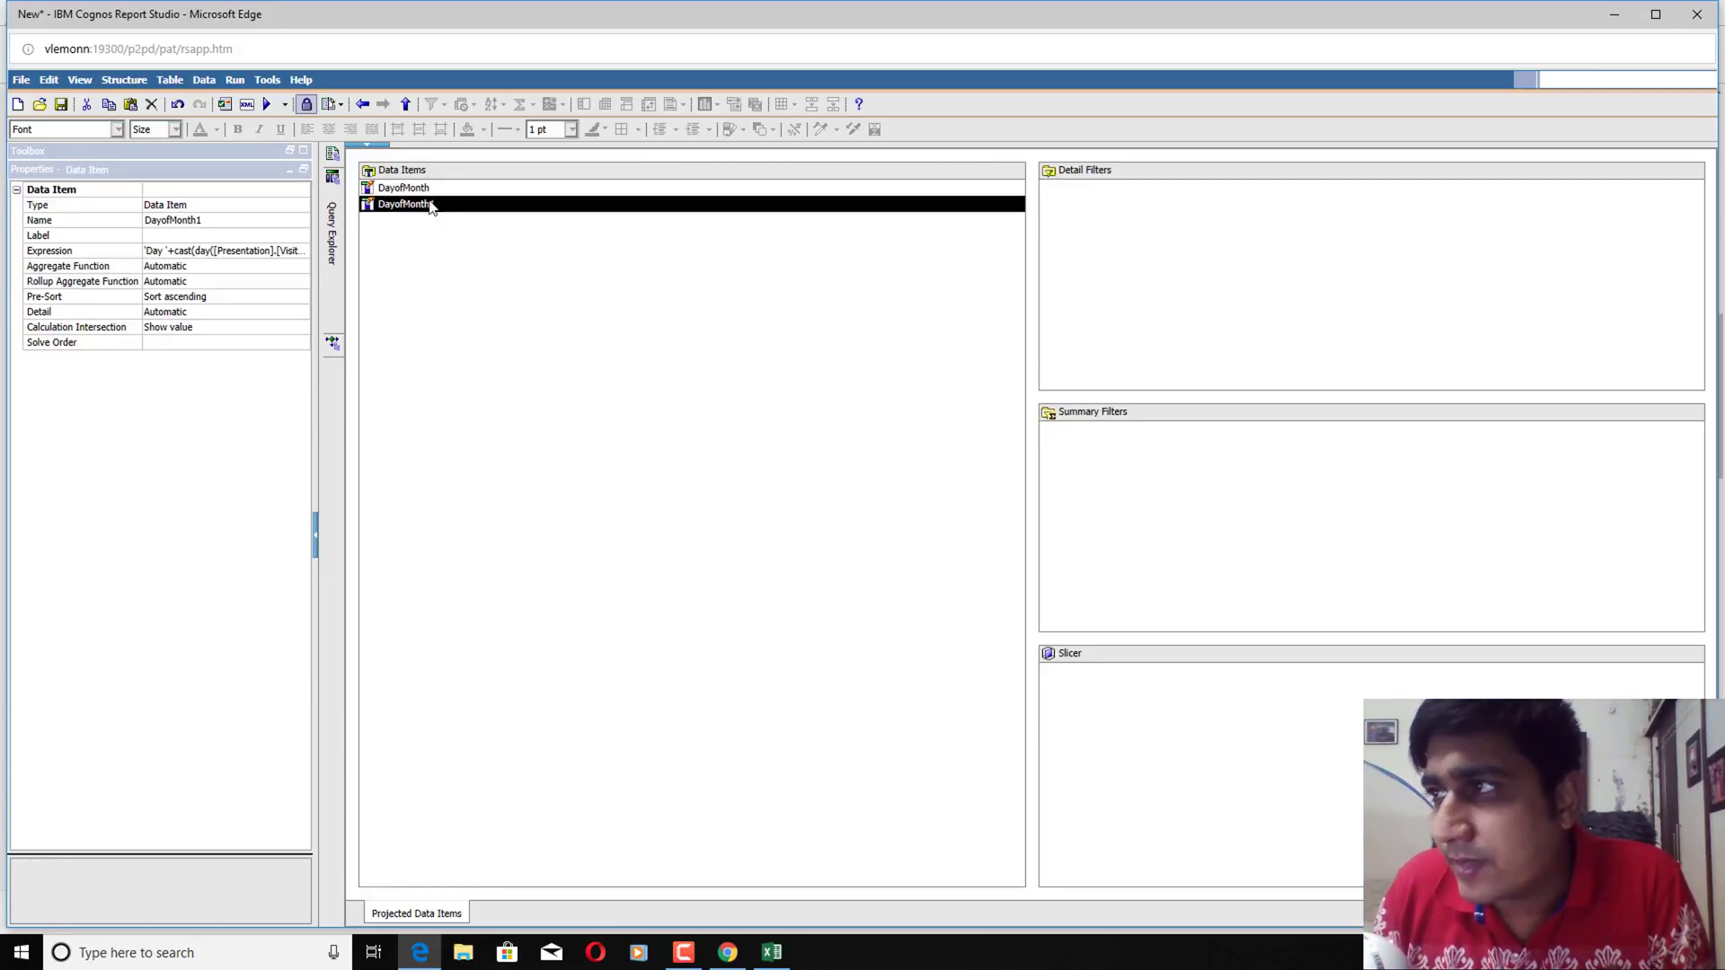
click(218, 220)
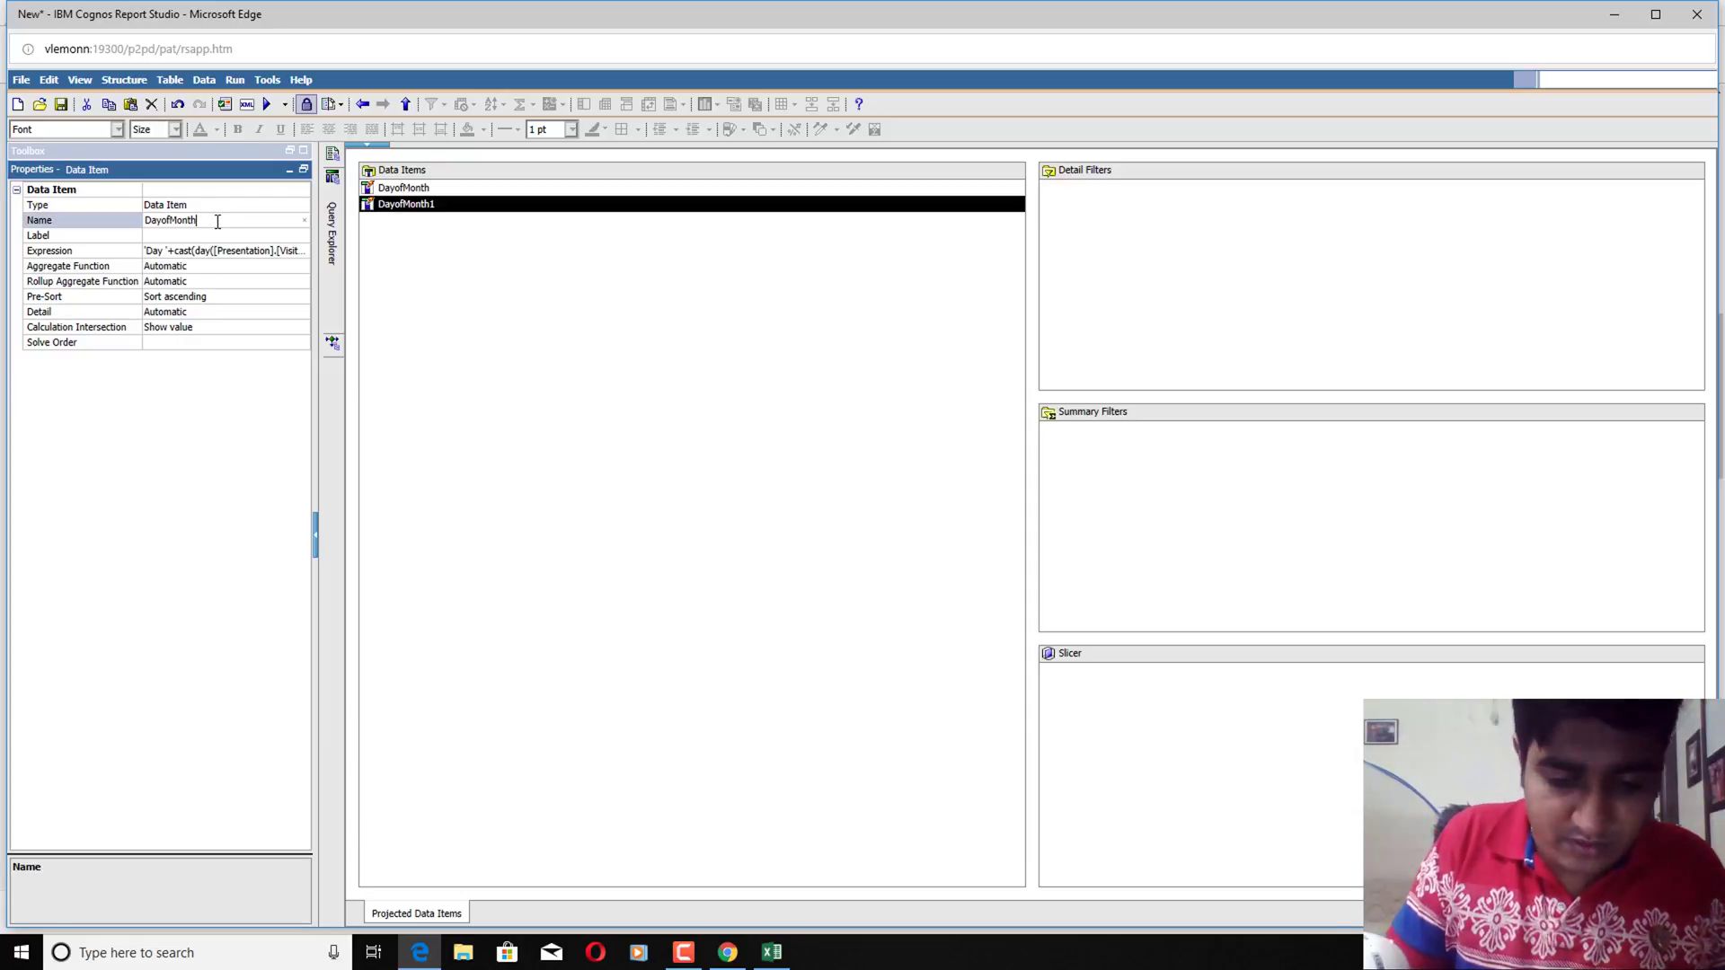
key(BackSpace)
text(Number)
key(Return)
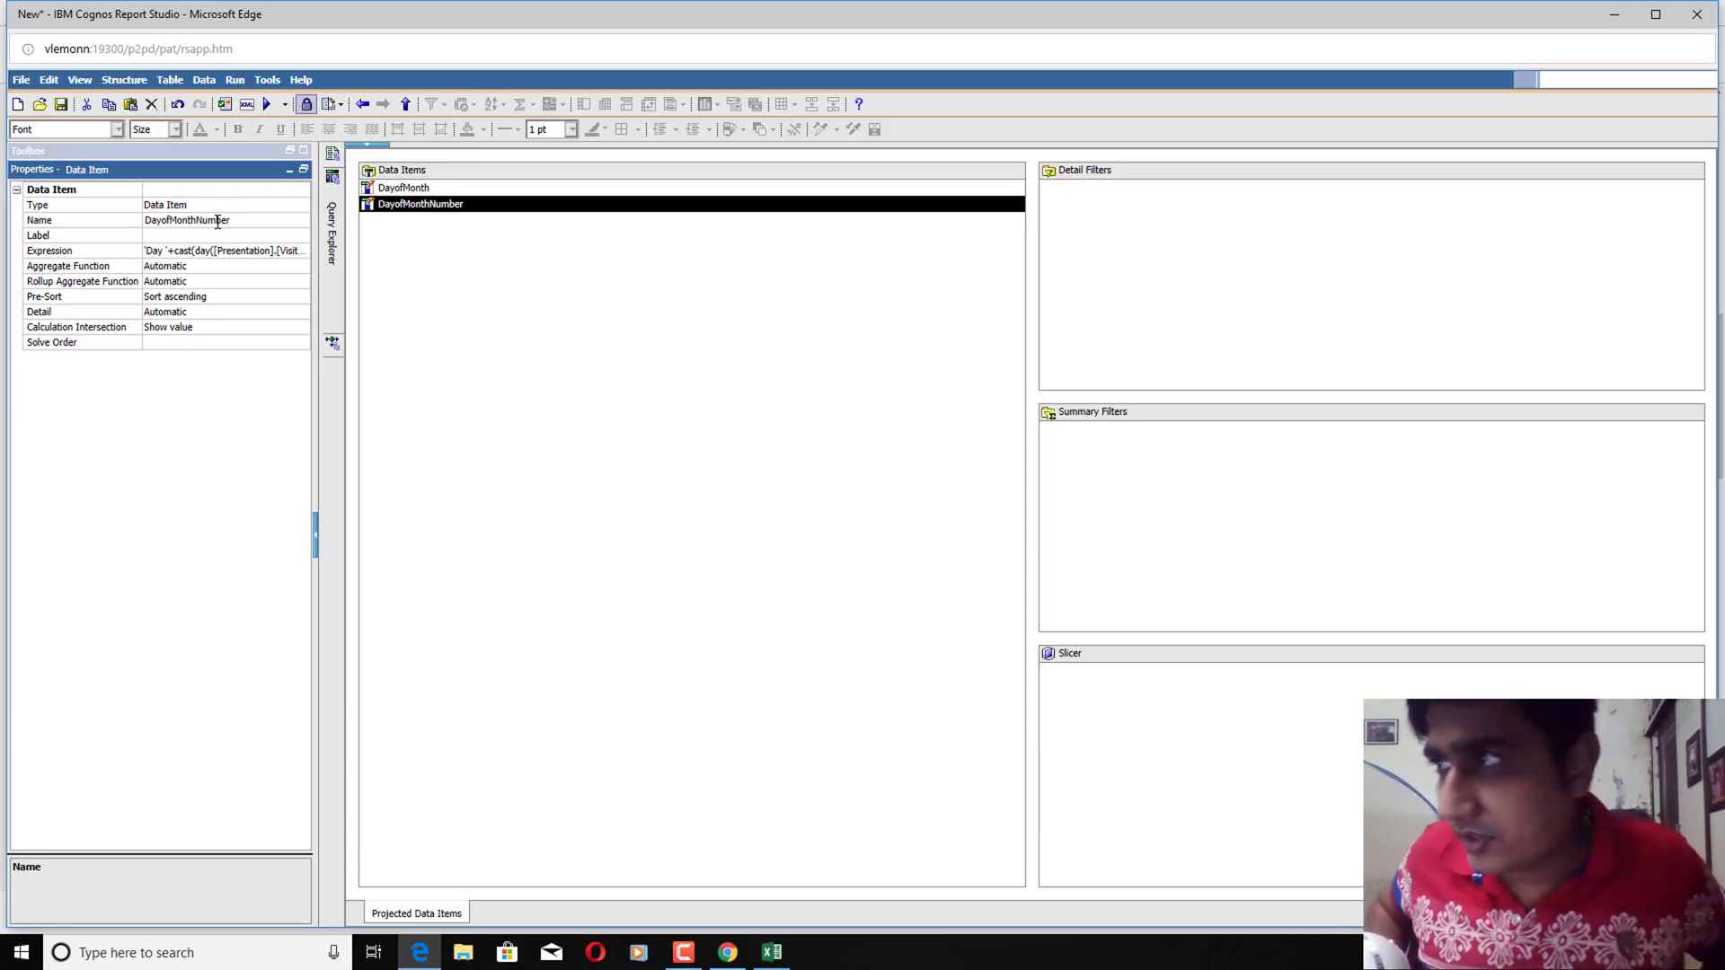
Reduce the DayofMonthNumber expression to day([Presentation].[Visitors].[VisitDate]), validate it, and accept the change
double_click(455, 203)
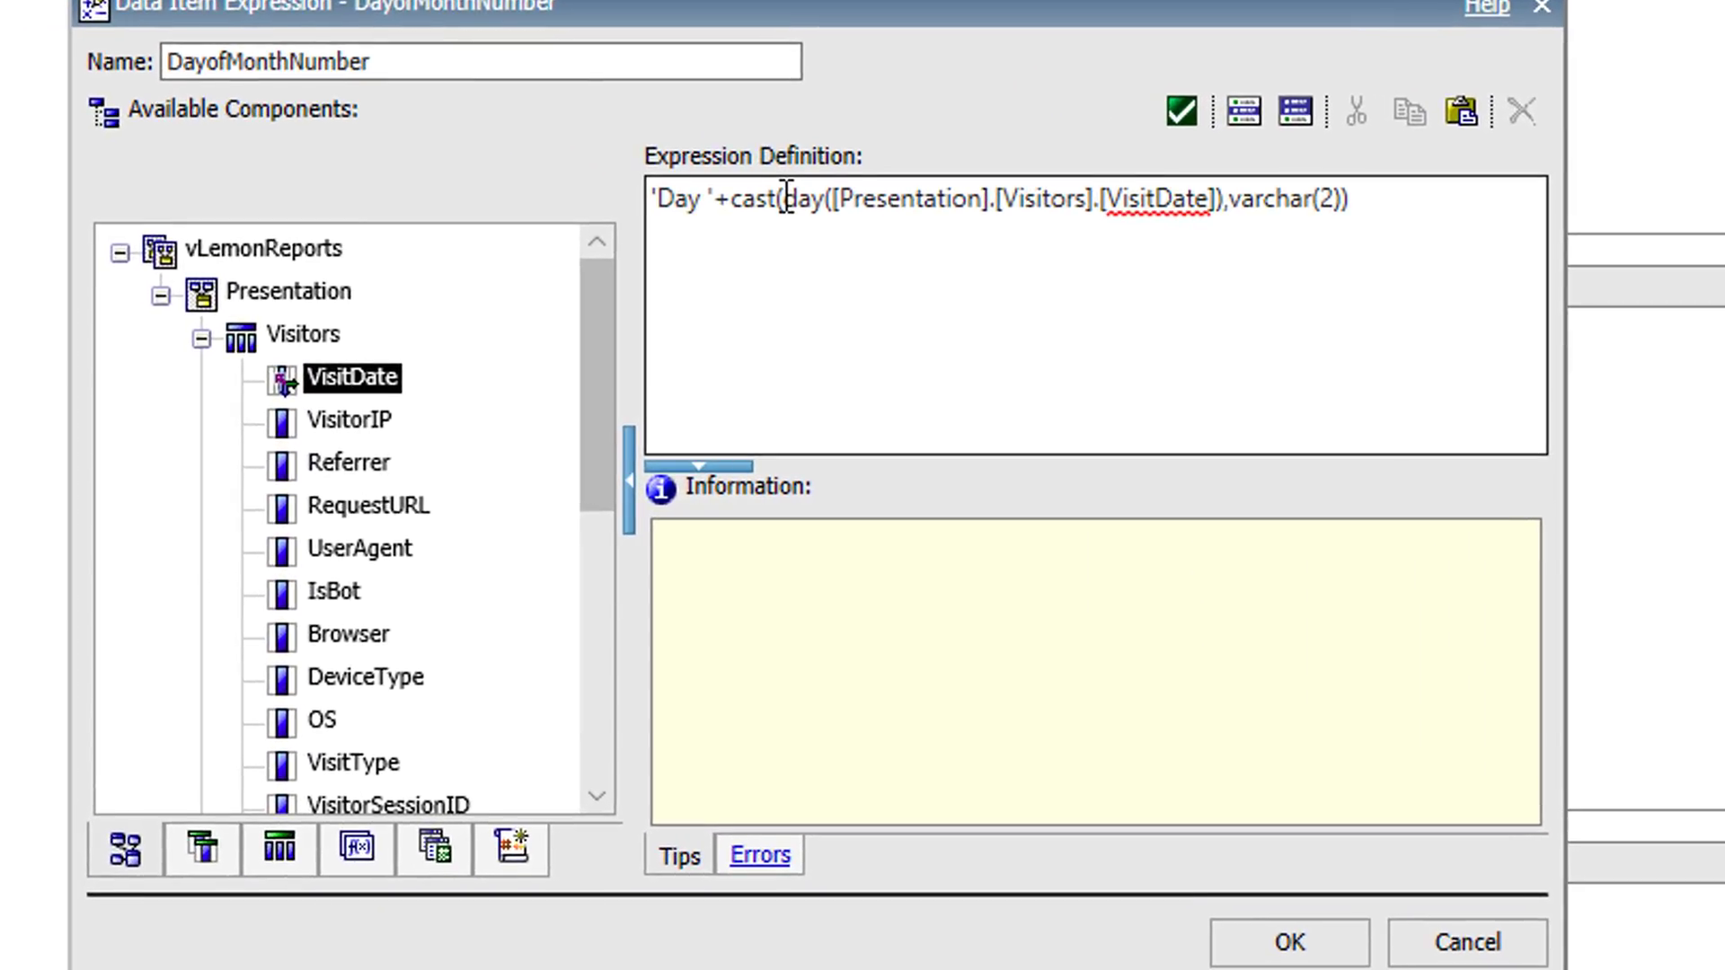
drag(845, 366, 1034, 366)
mouse_move(1204, 198)
mouse_down()
mouse_move(1310, 198)
mouse_move(1218, 198)
mouse_up()
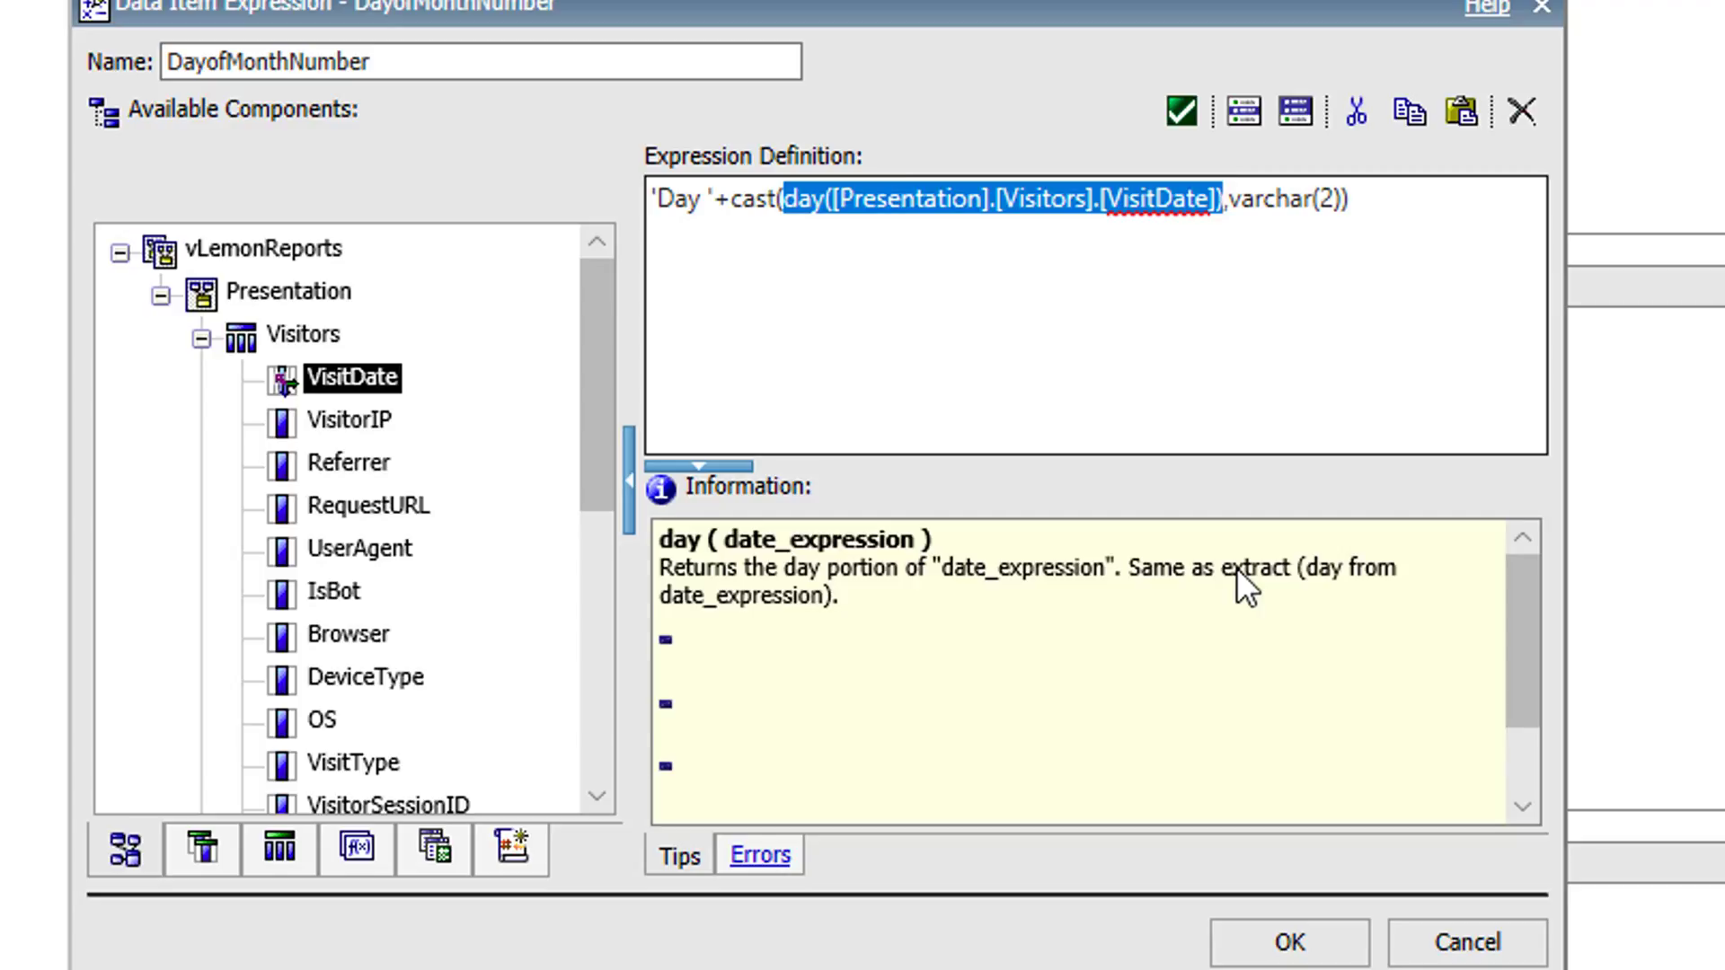
key(ctrl+x)
key(ctrl+a)
key(ctrl+v)
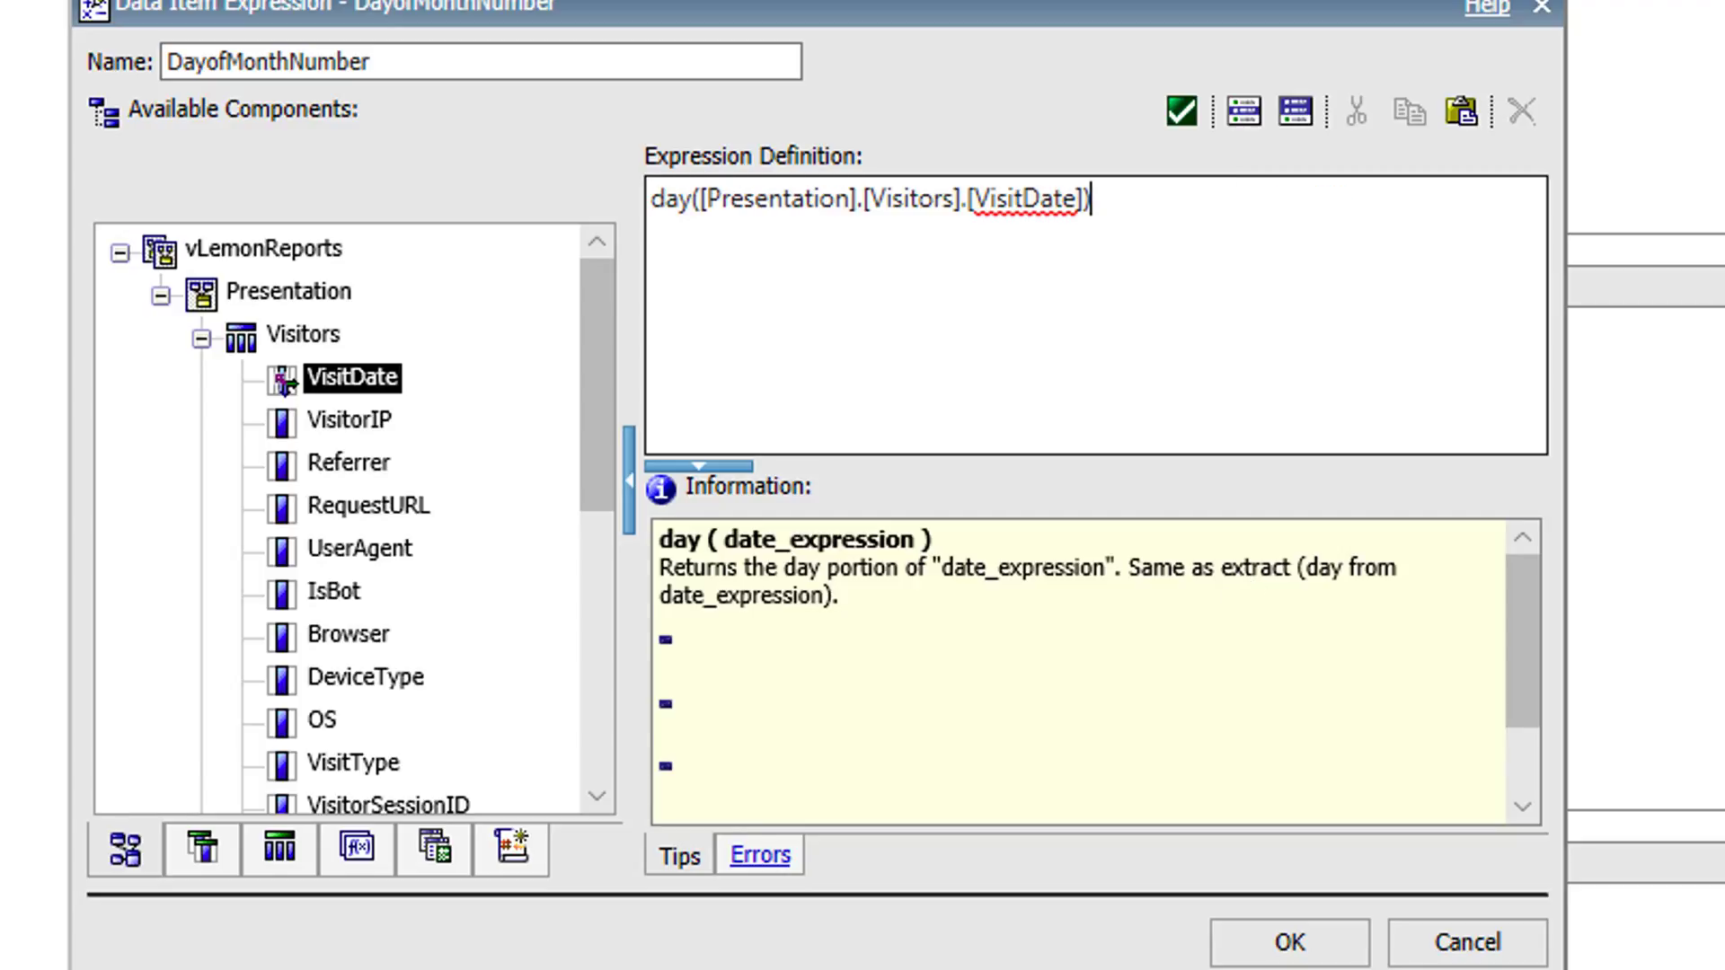
click(1181, 110)
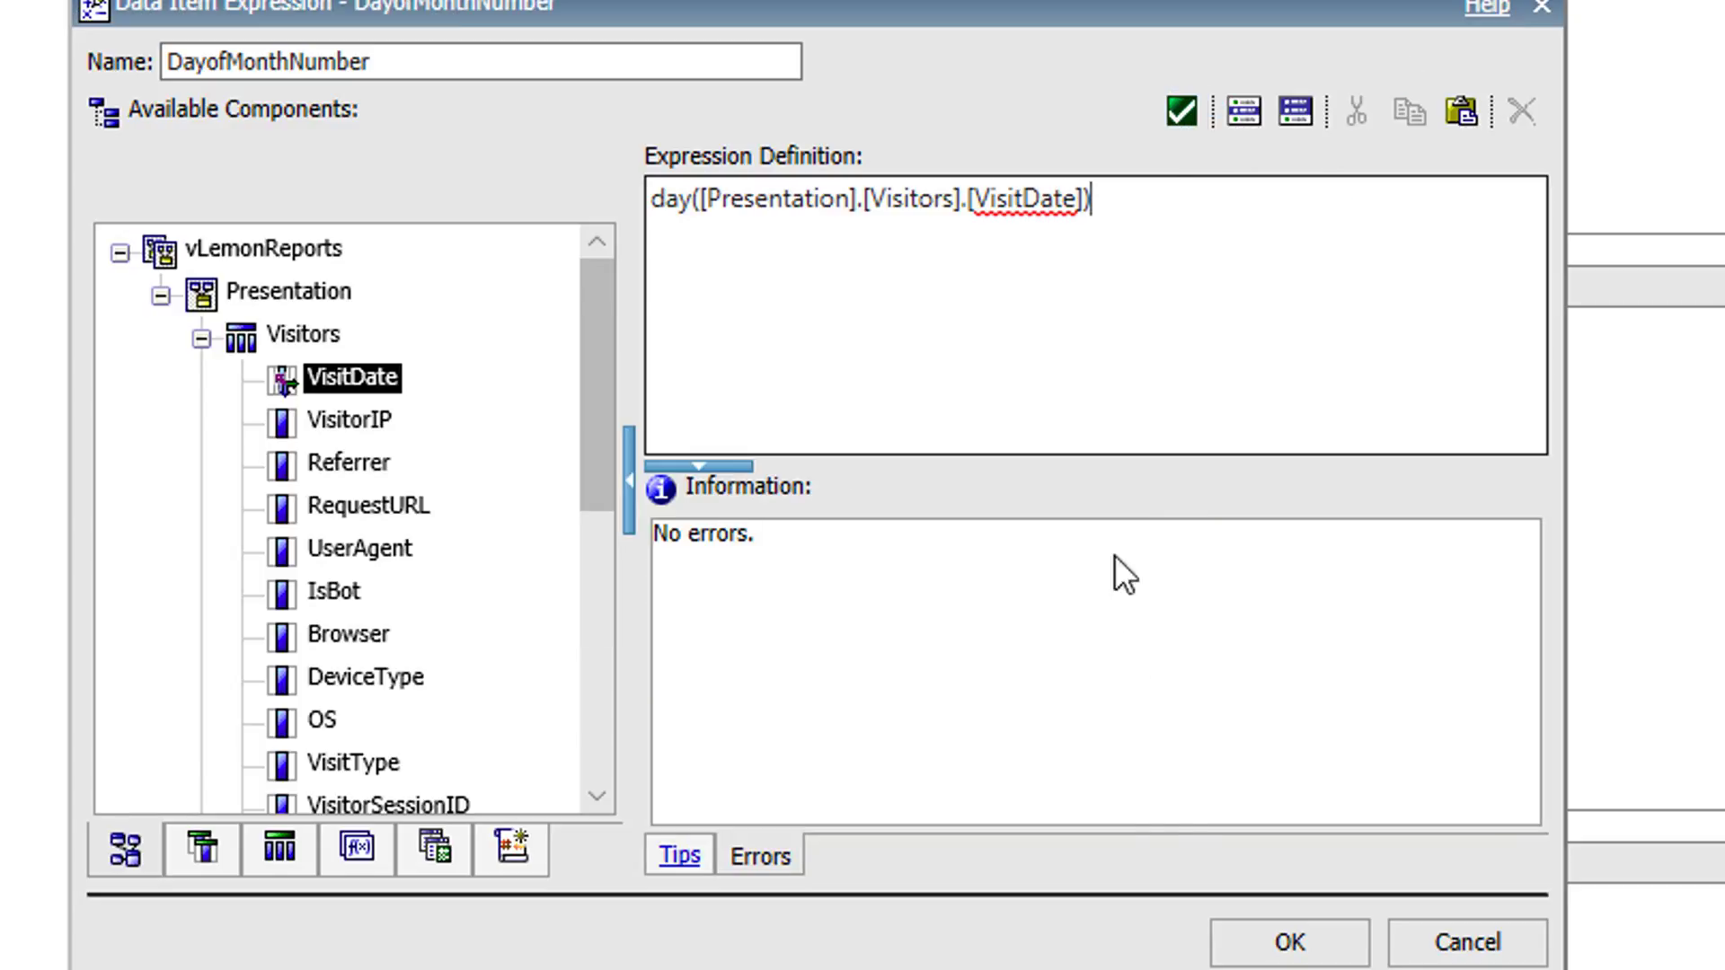
click(1244, 941)
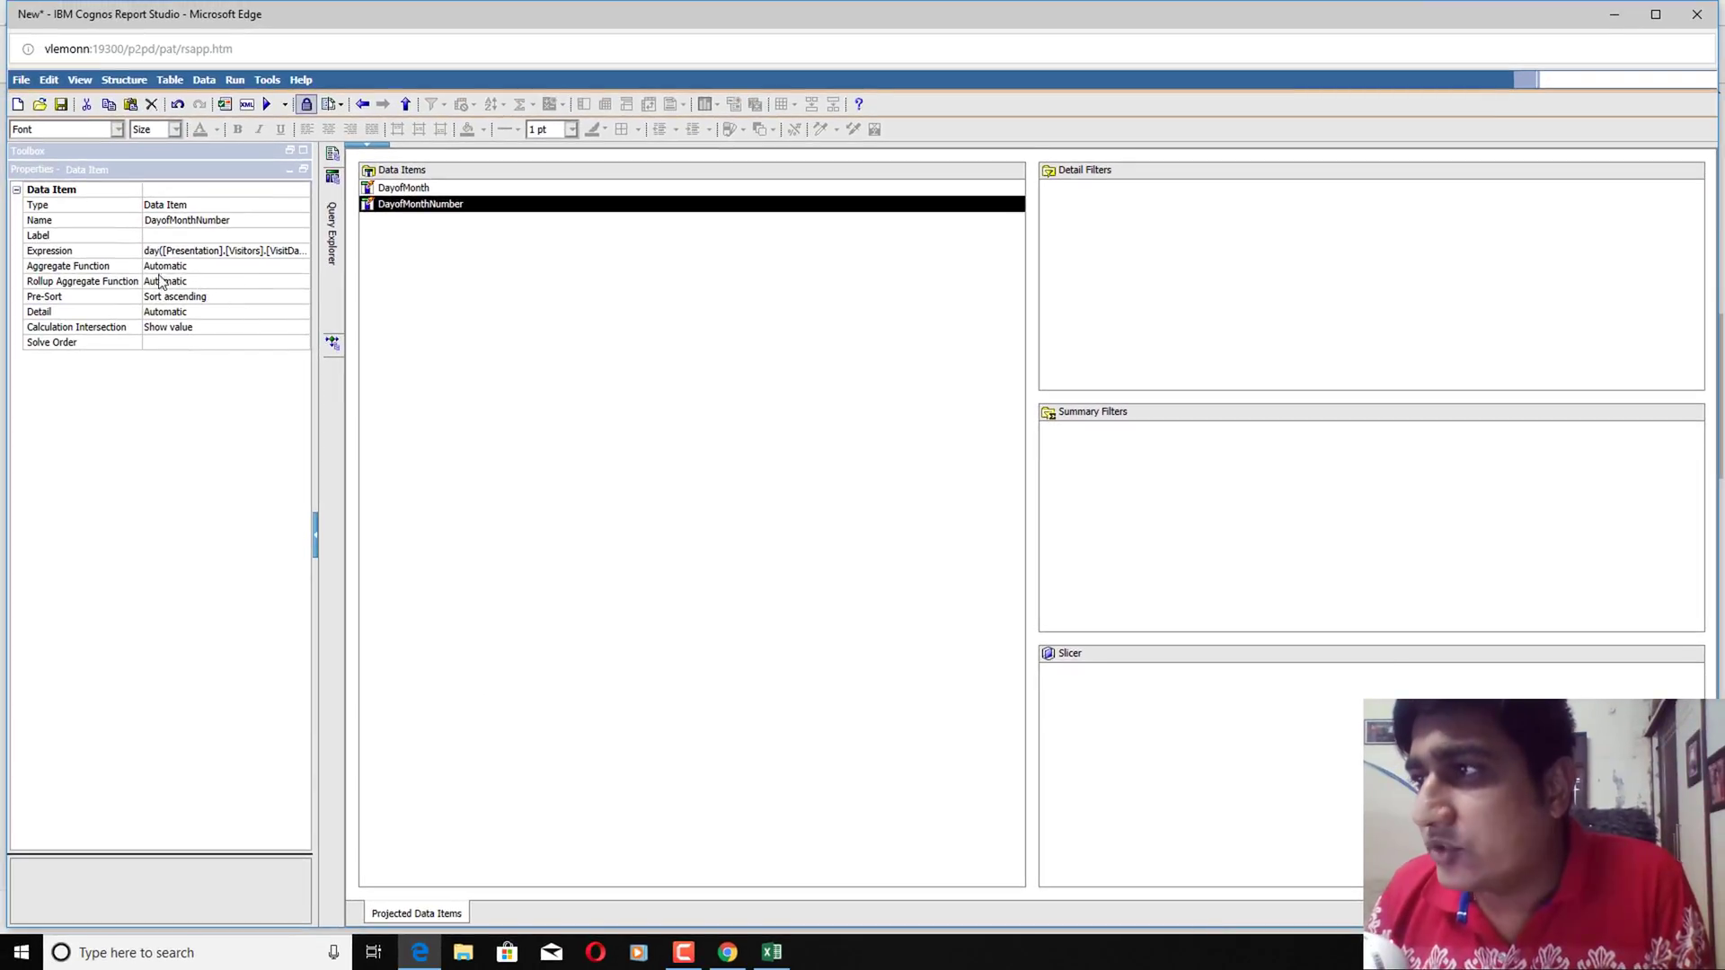
Set the Pre-Sort of DayofMonth to Don't sort, and select DayofMonthNumber to check its own sort setting
key(Up)
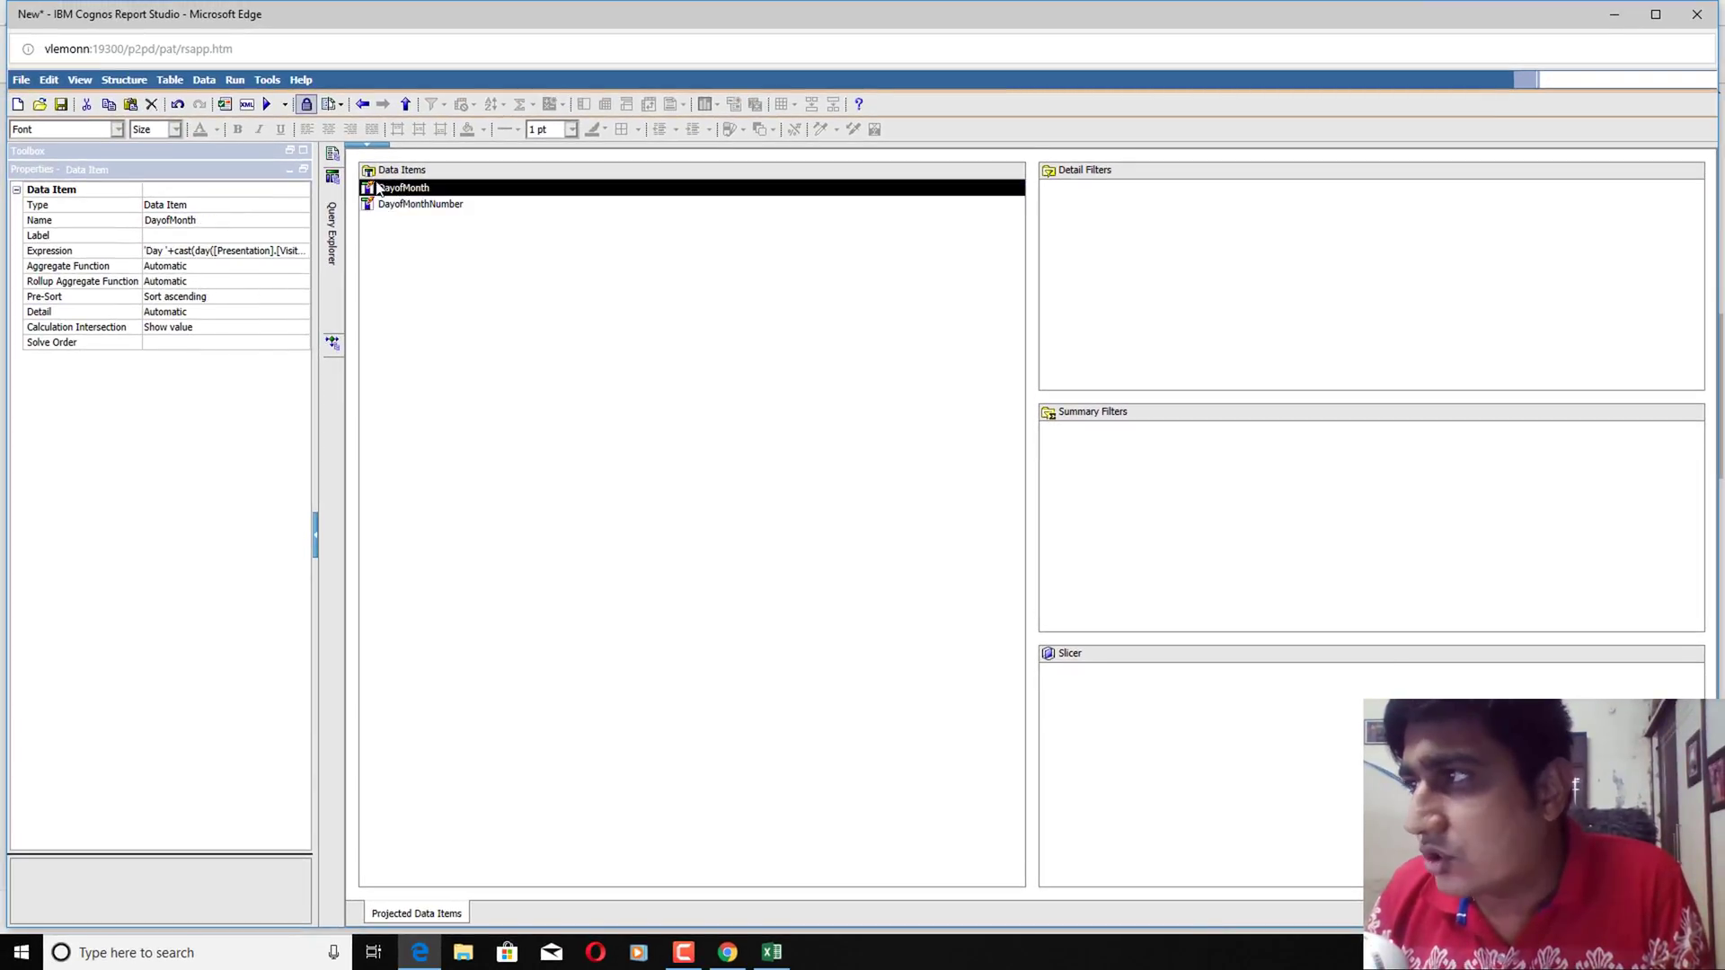
click(287, 299)
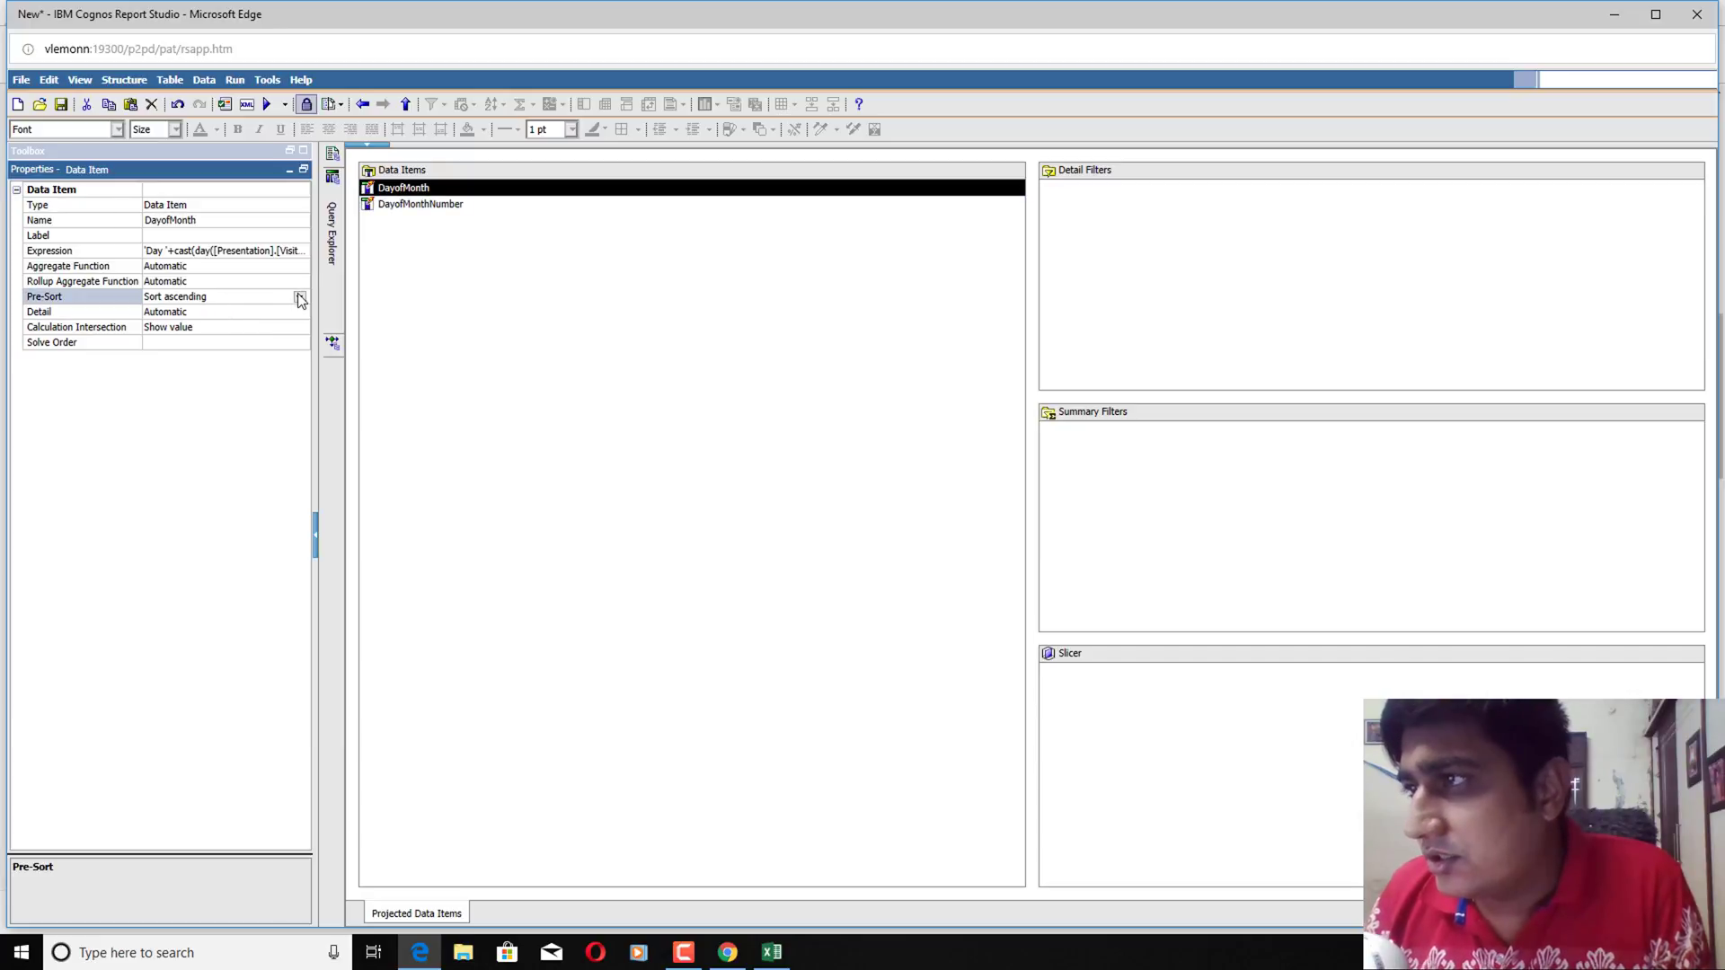
click(299, 297)
click(255, 349)
click(453, 209)
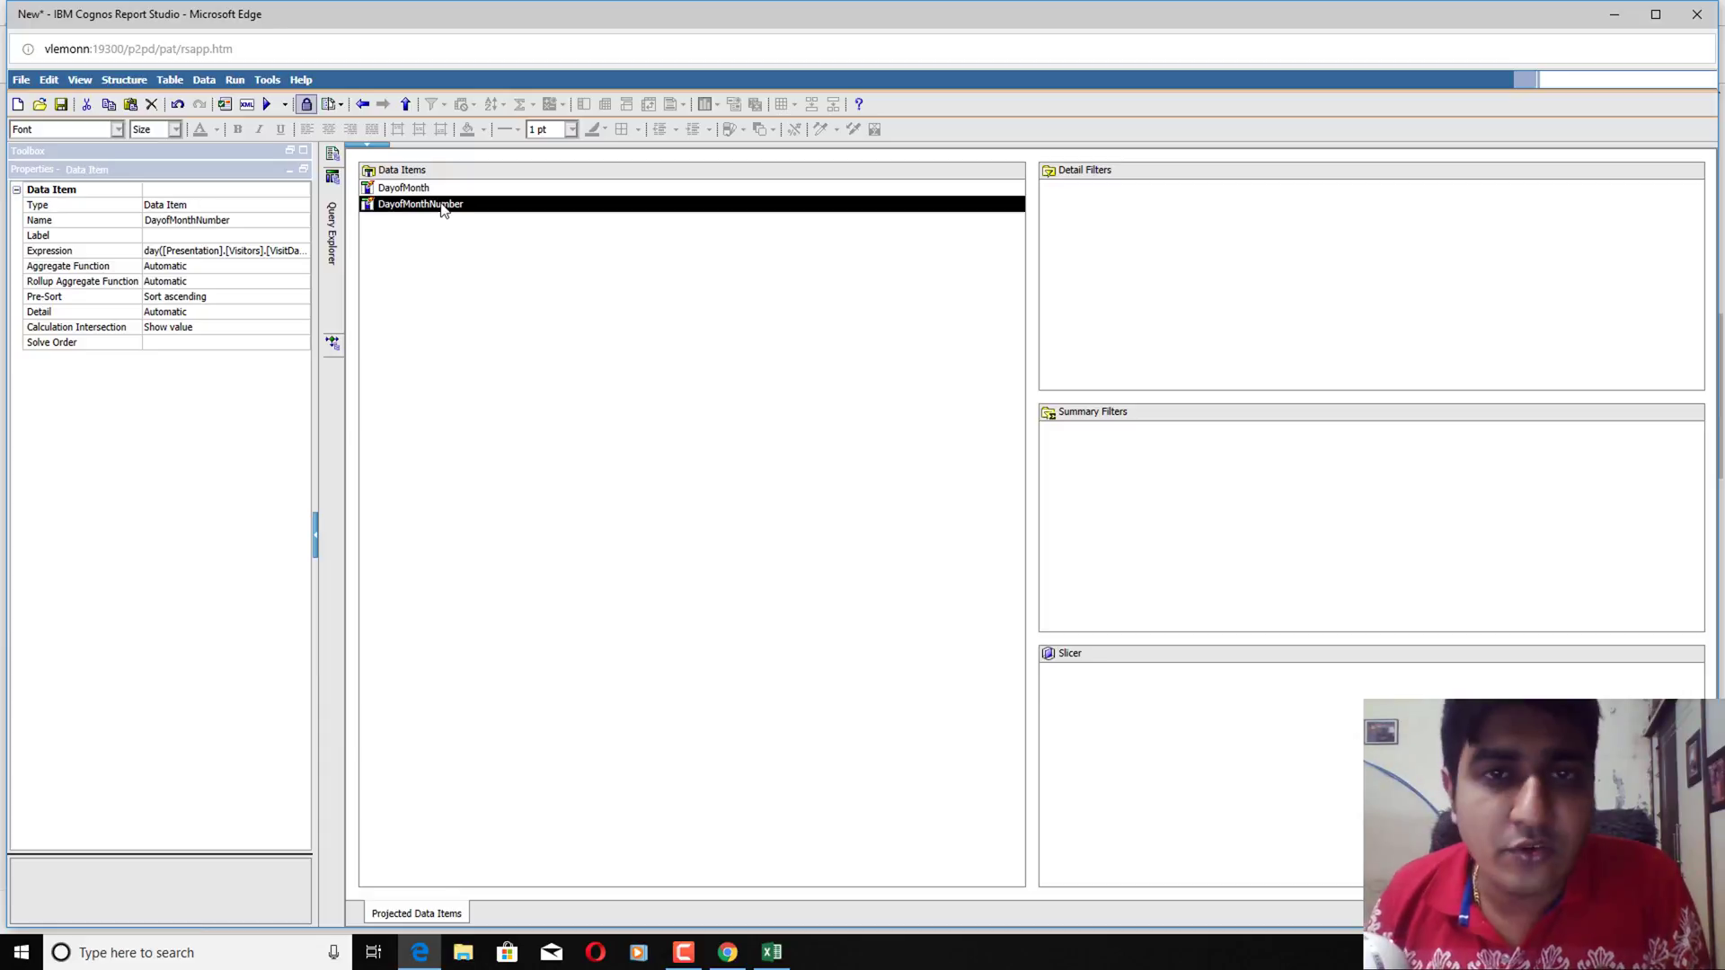
View the tabular data to check the order of DayofMonth against DayofMonthNumber, and close the viewer
click(285, 104)
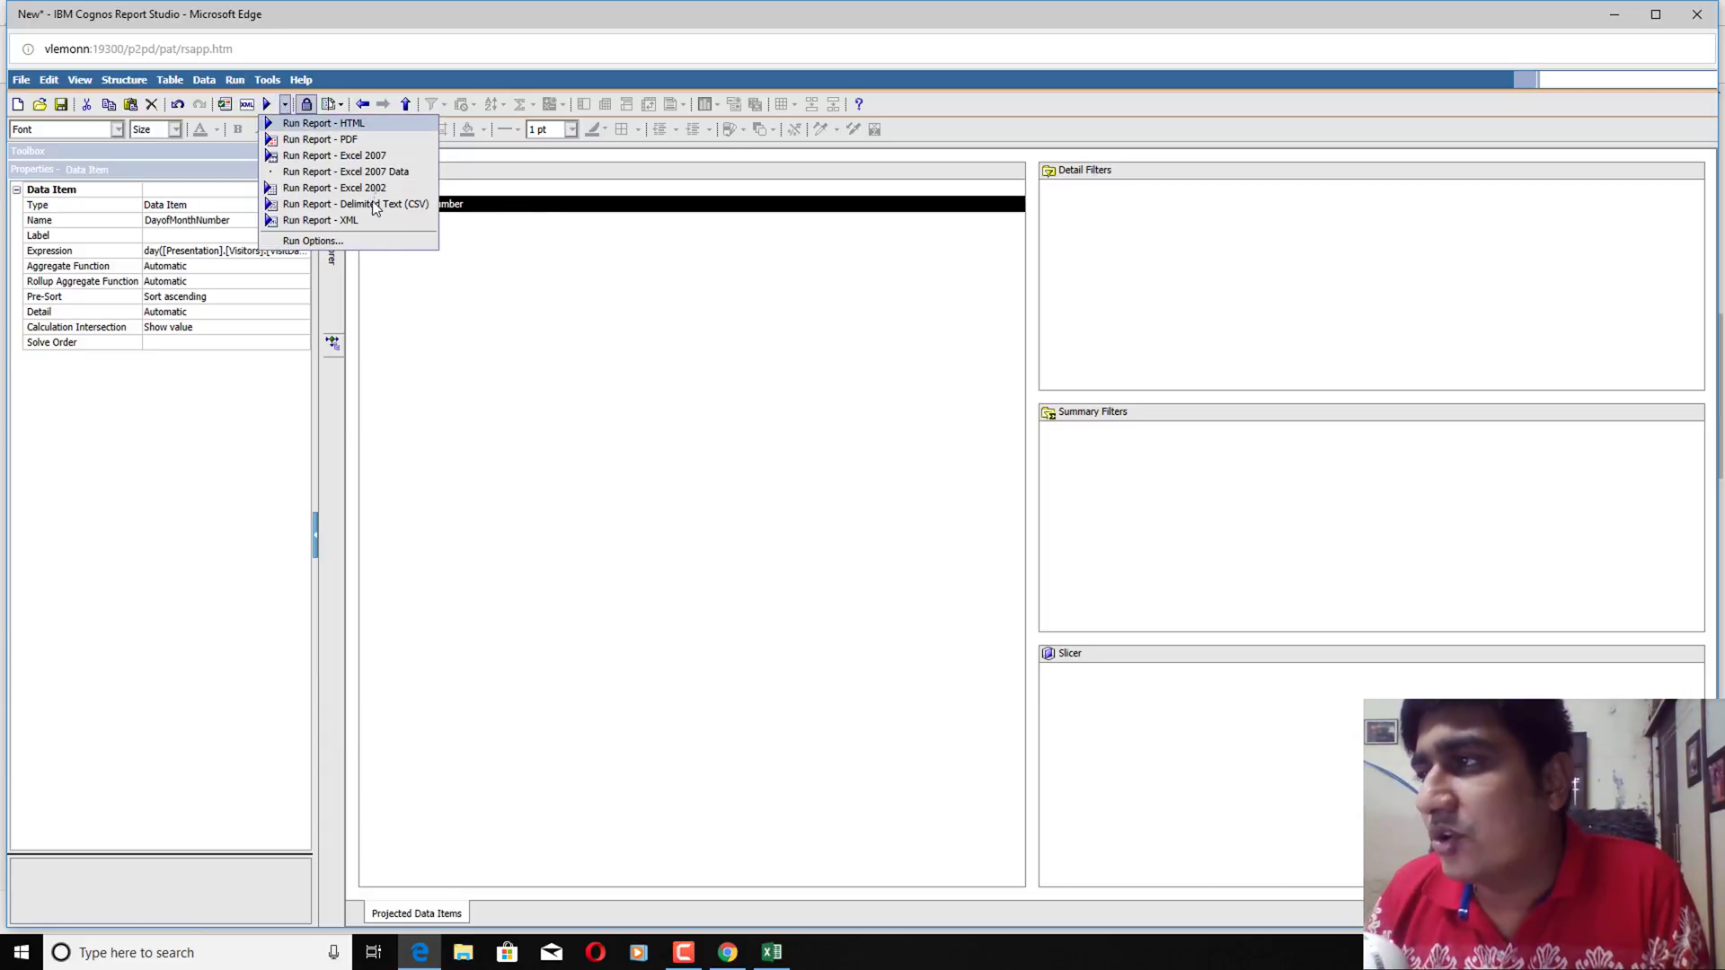
click(307, 123)
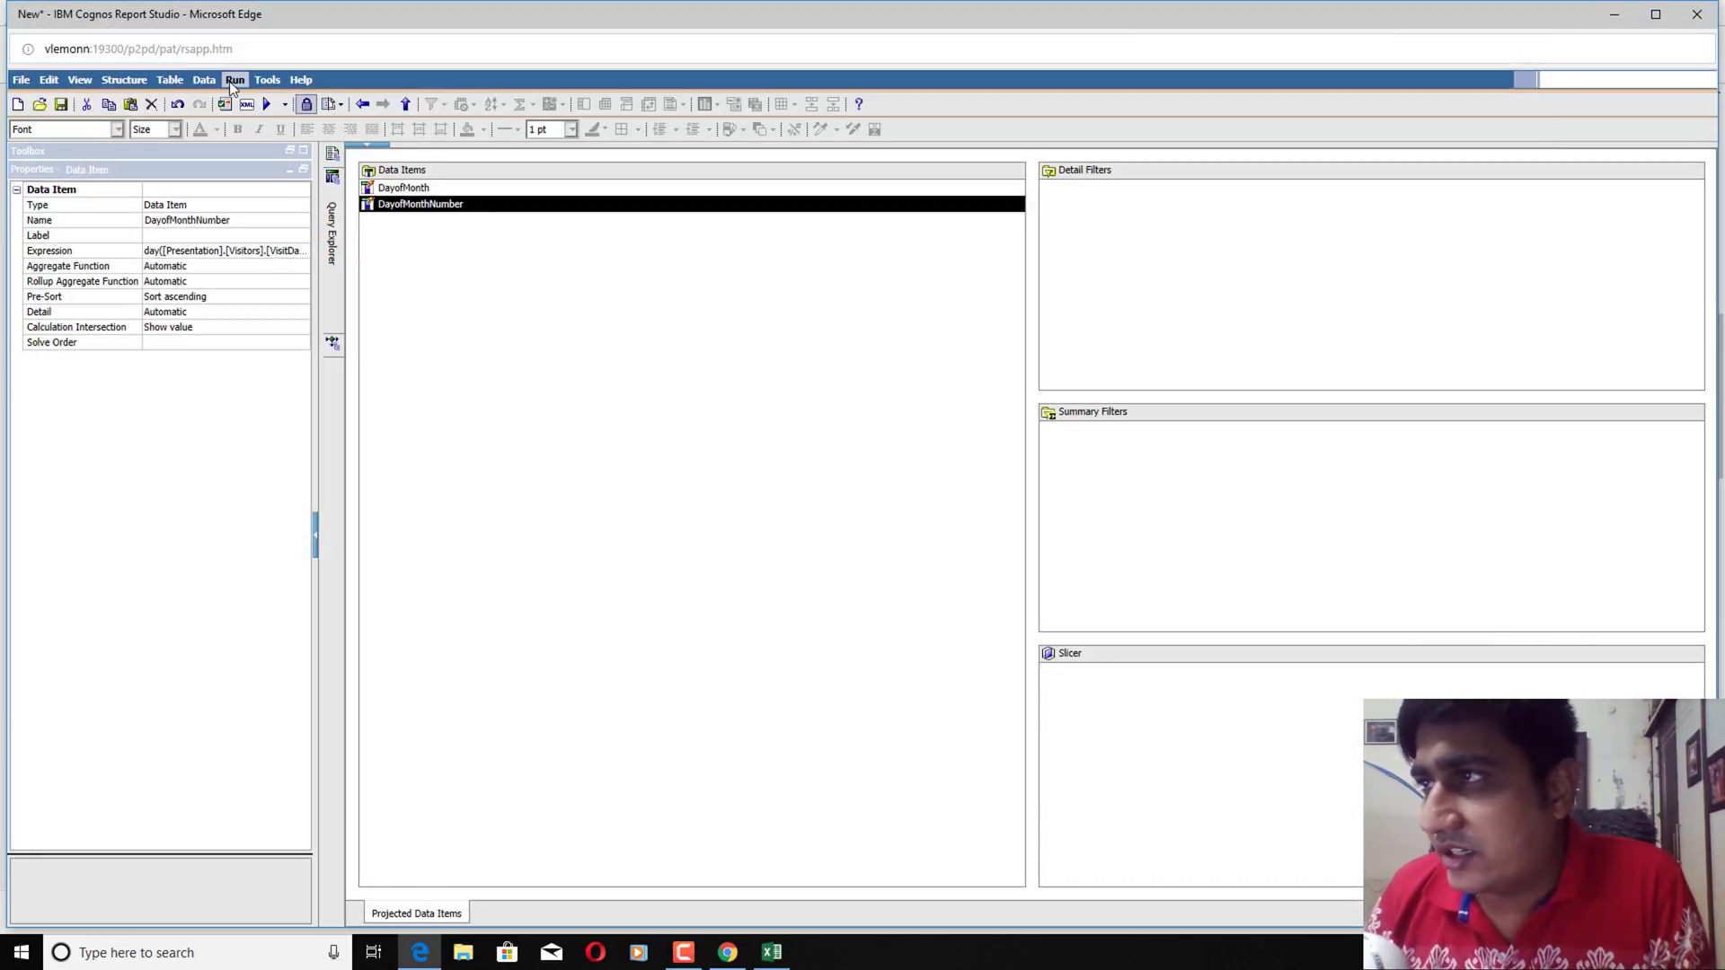
click(234, 80)
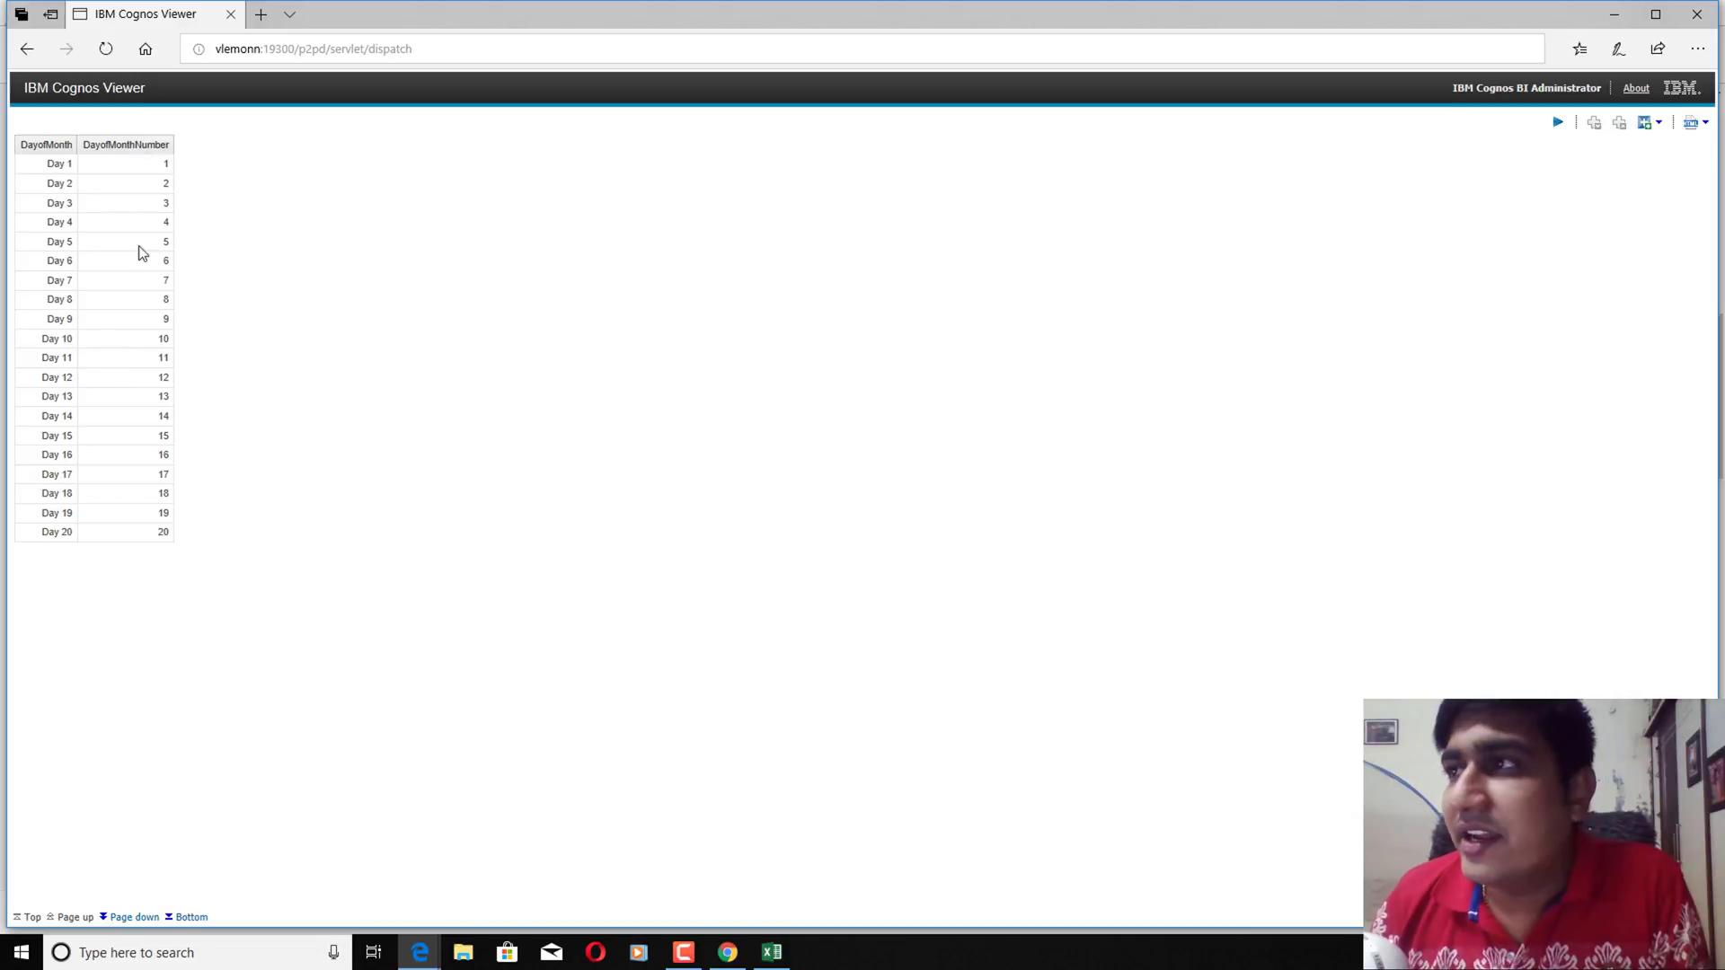
click(230, 15)
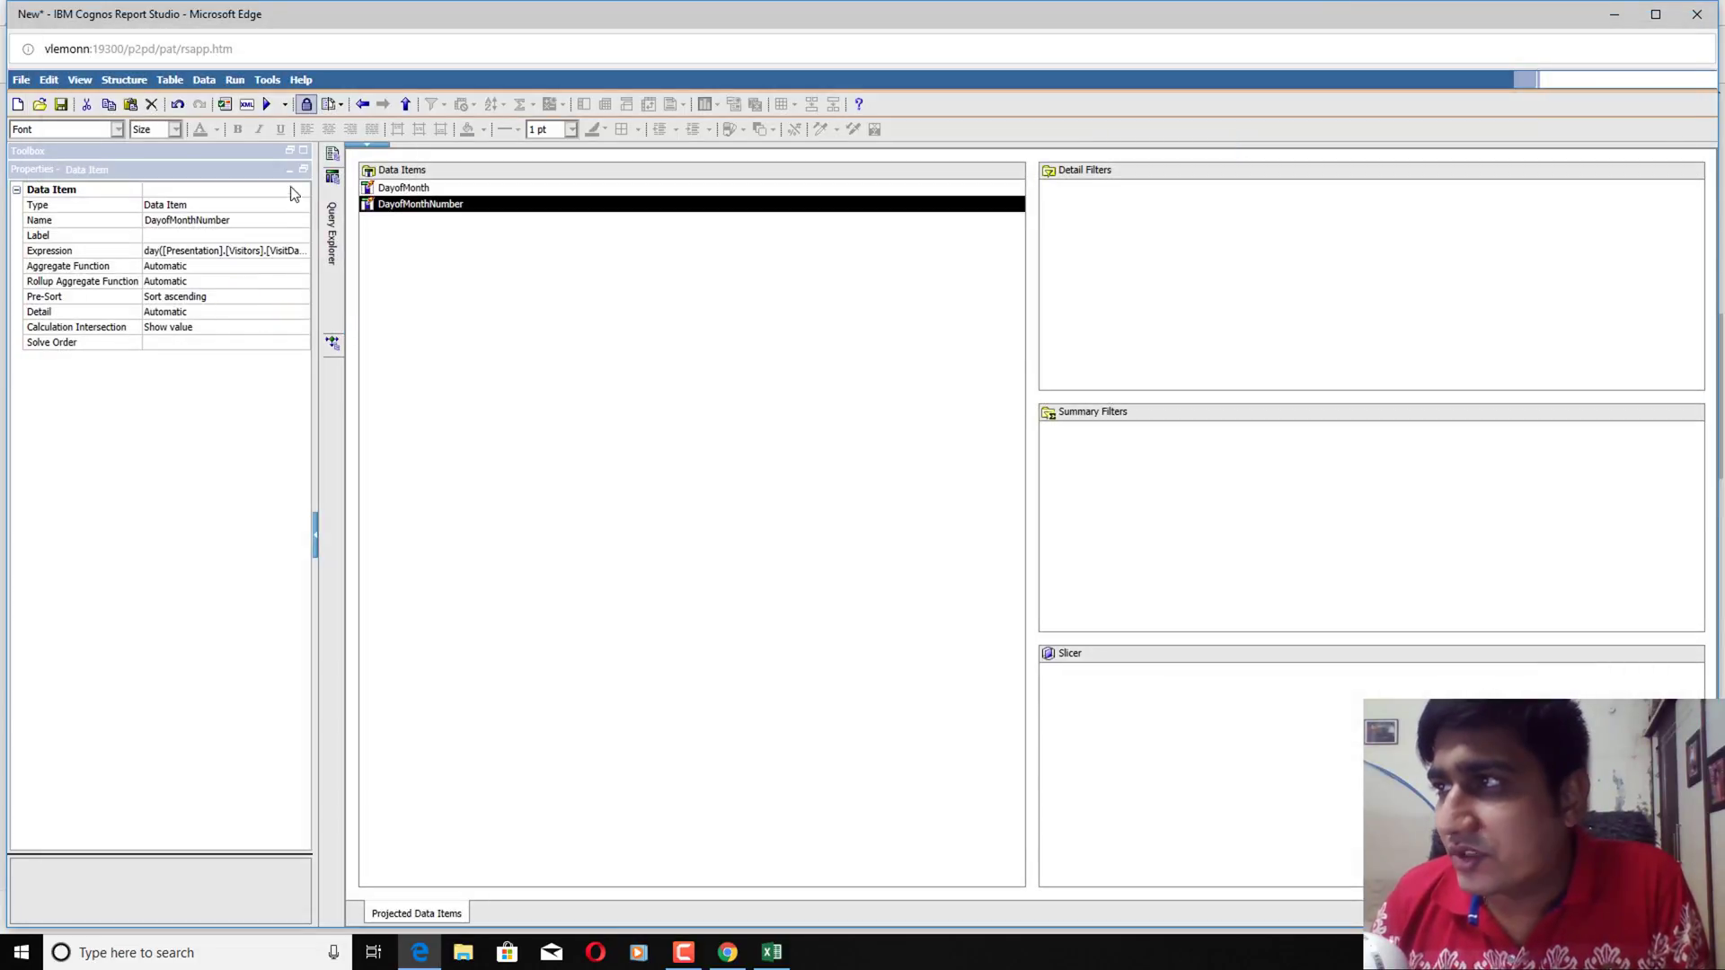
Add a new data item named Visits to the CurrentMonth query
click(304, 150)
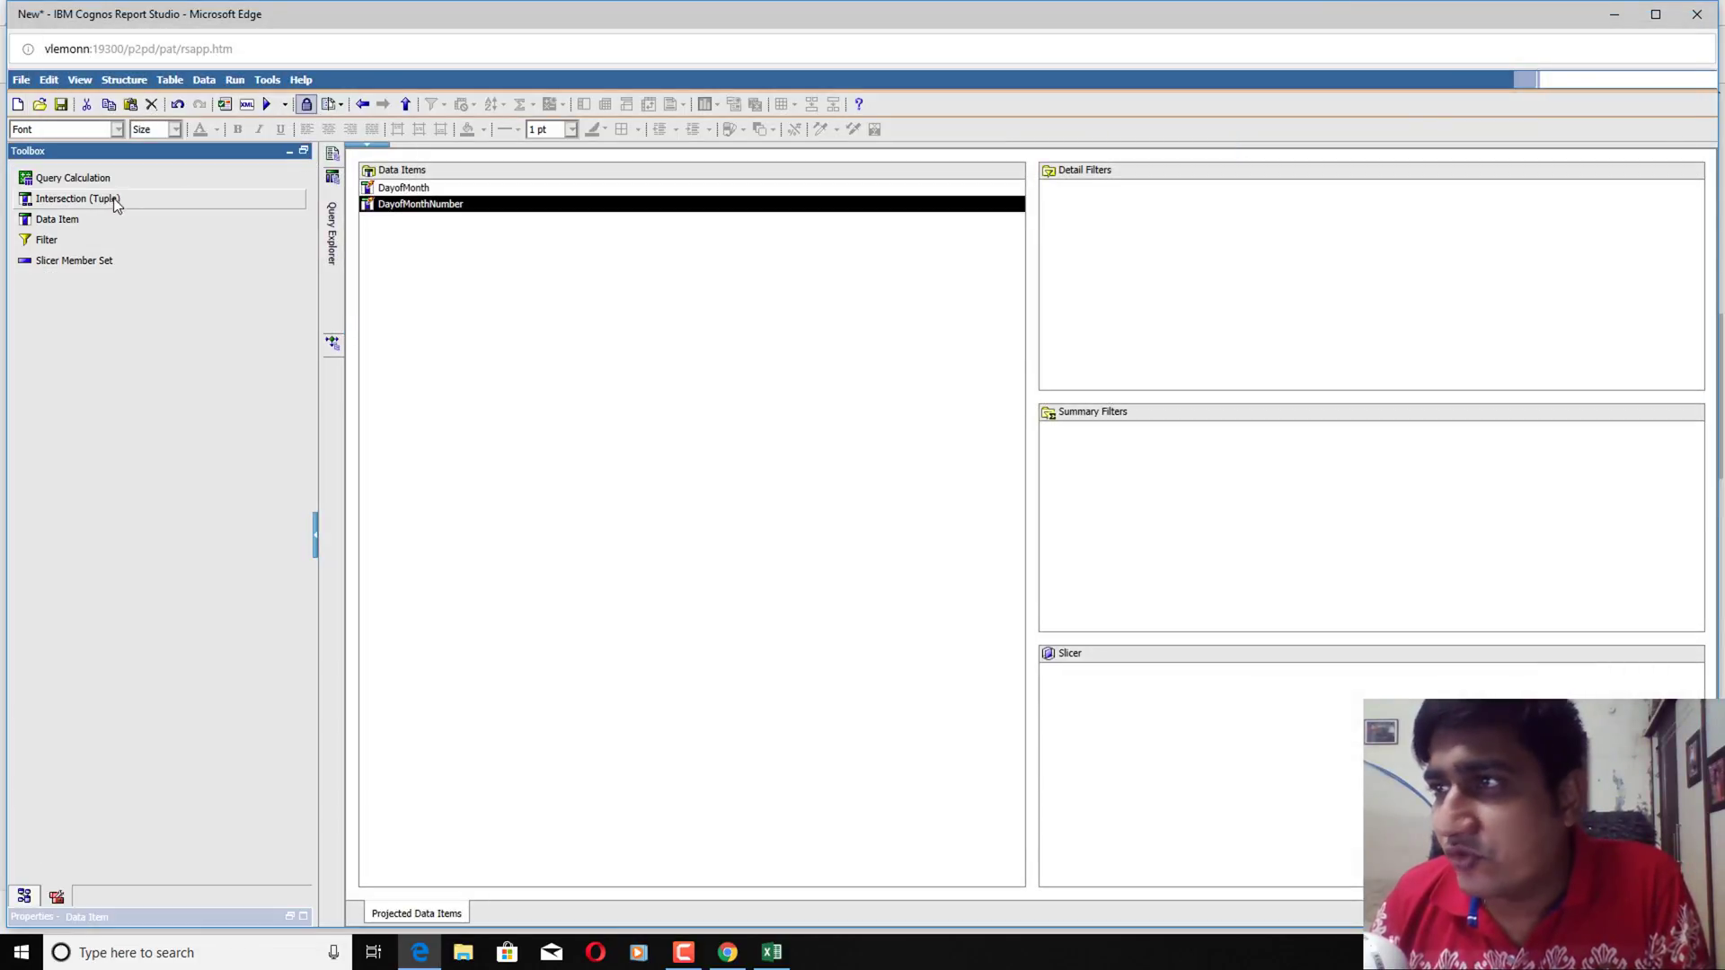
drag(63, 221, 459, 286)
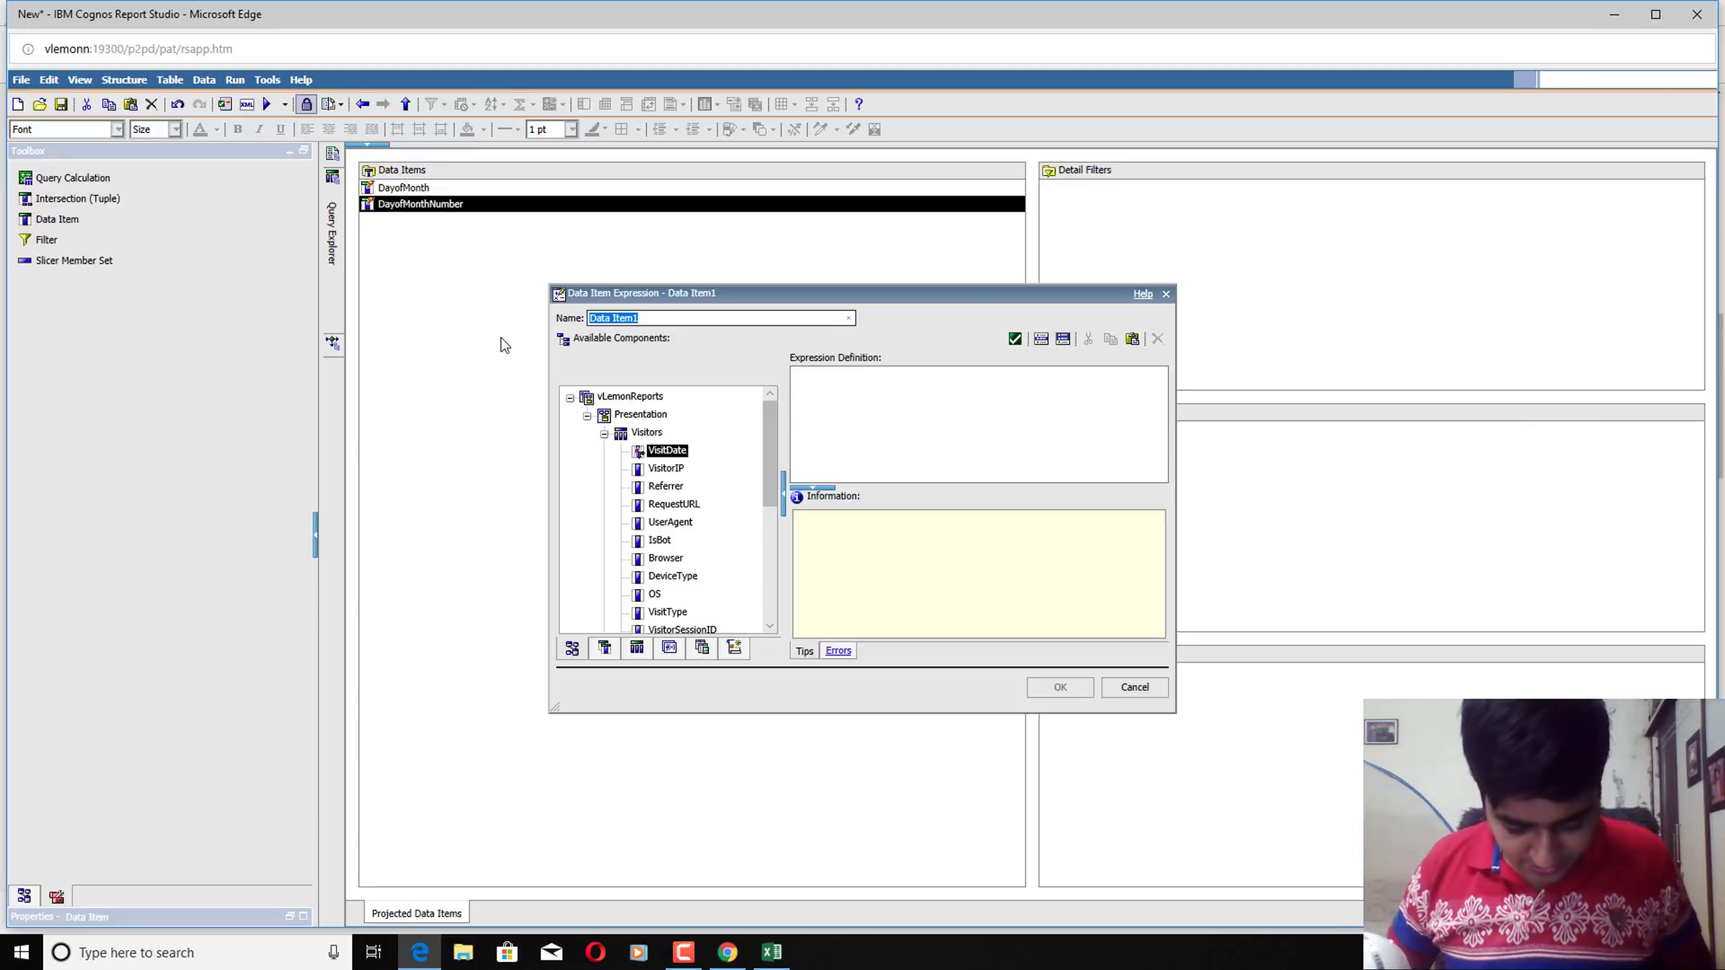
text(isits)
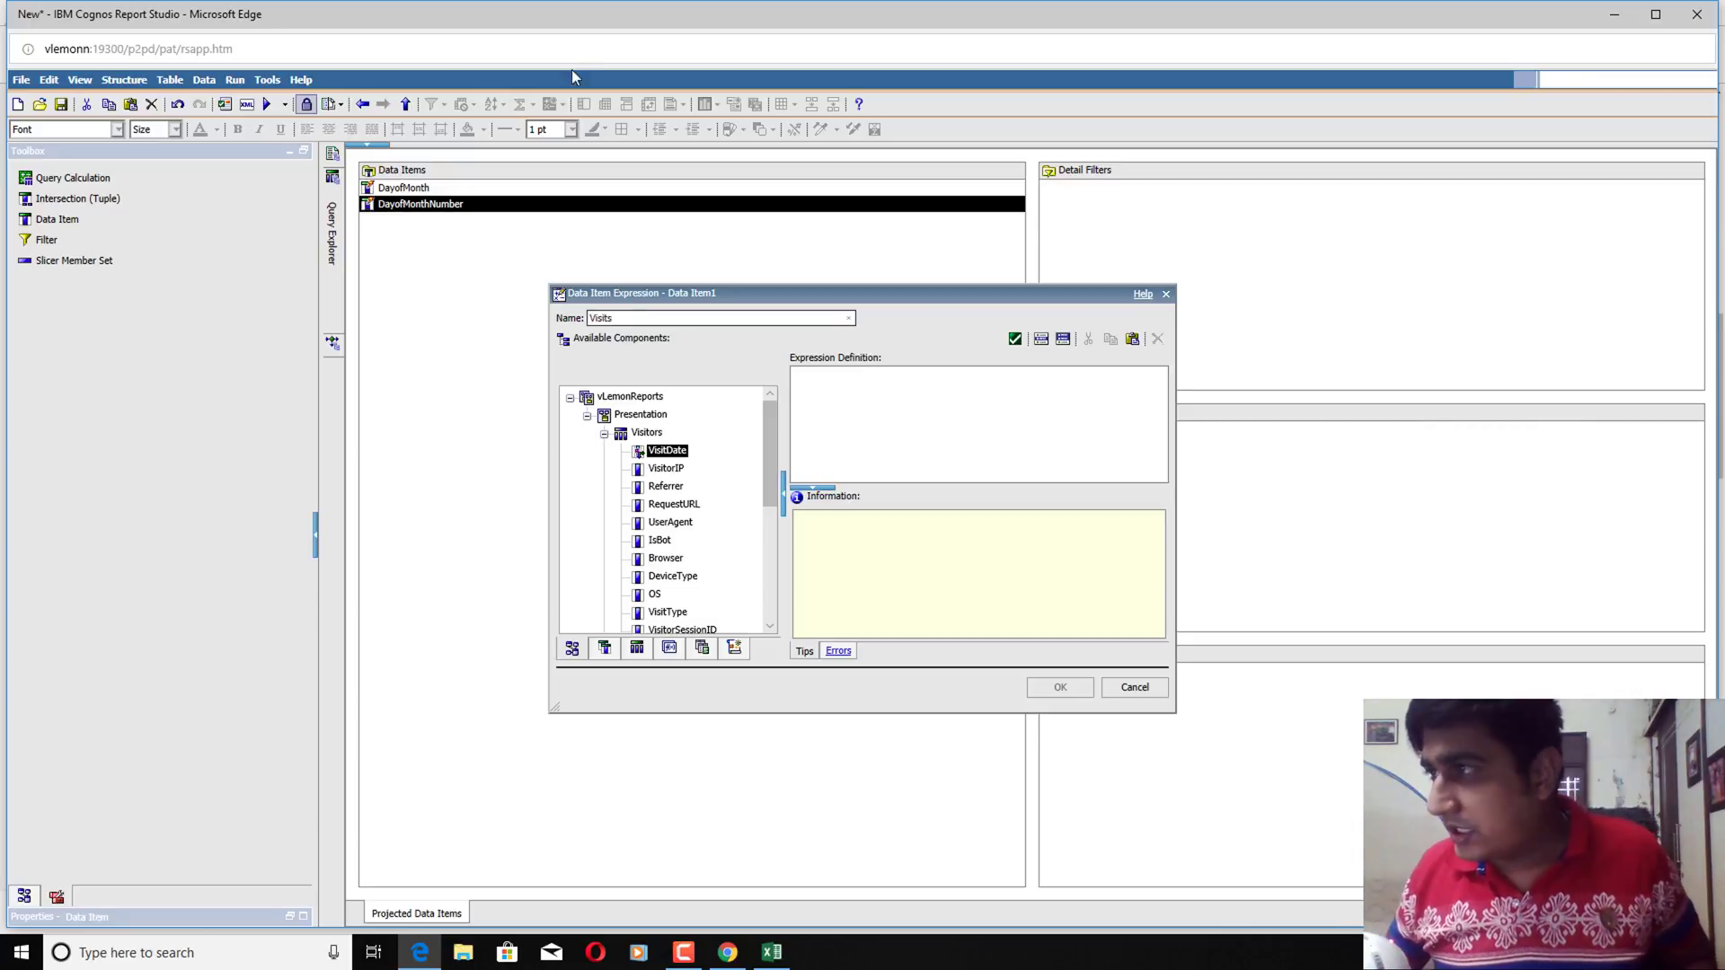
Enter count([Presentation].[Visitors].[Country],[DayofMonth]) as the Visits expression, using the source fields and the query's own data items
click(887, 412)
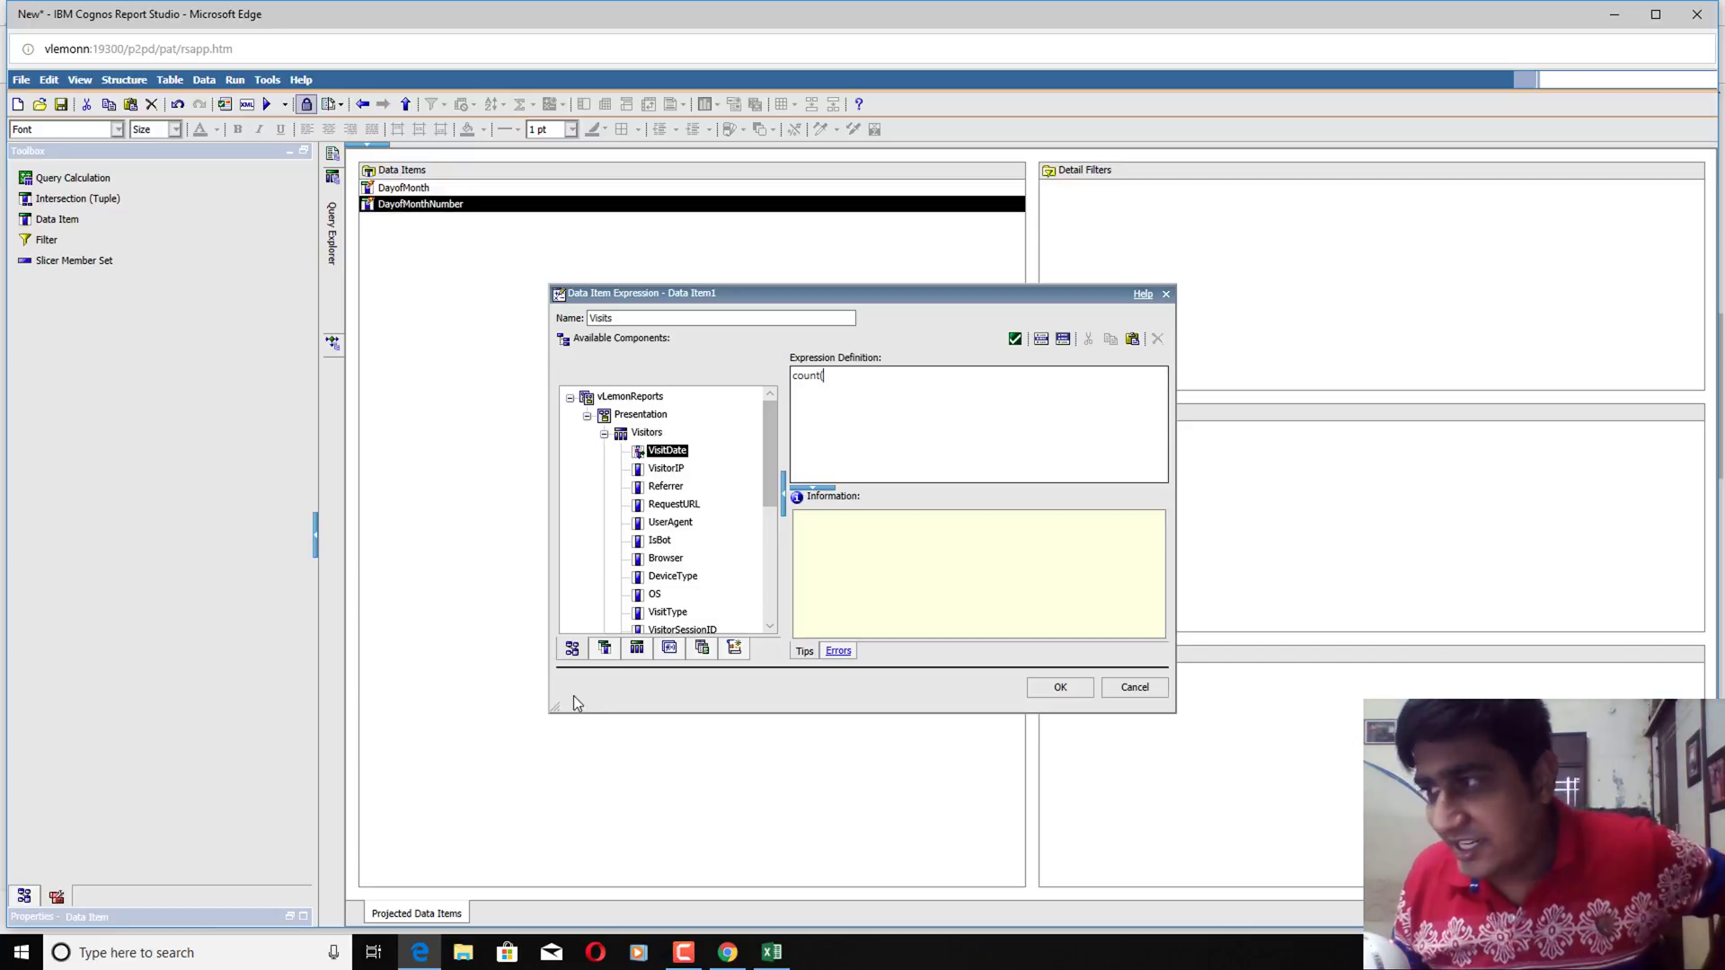
click(602, 651)
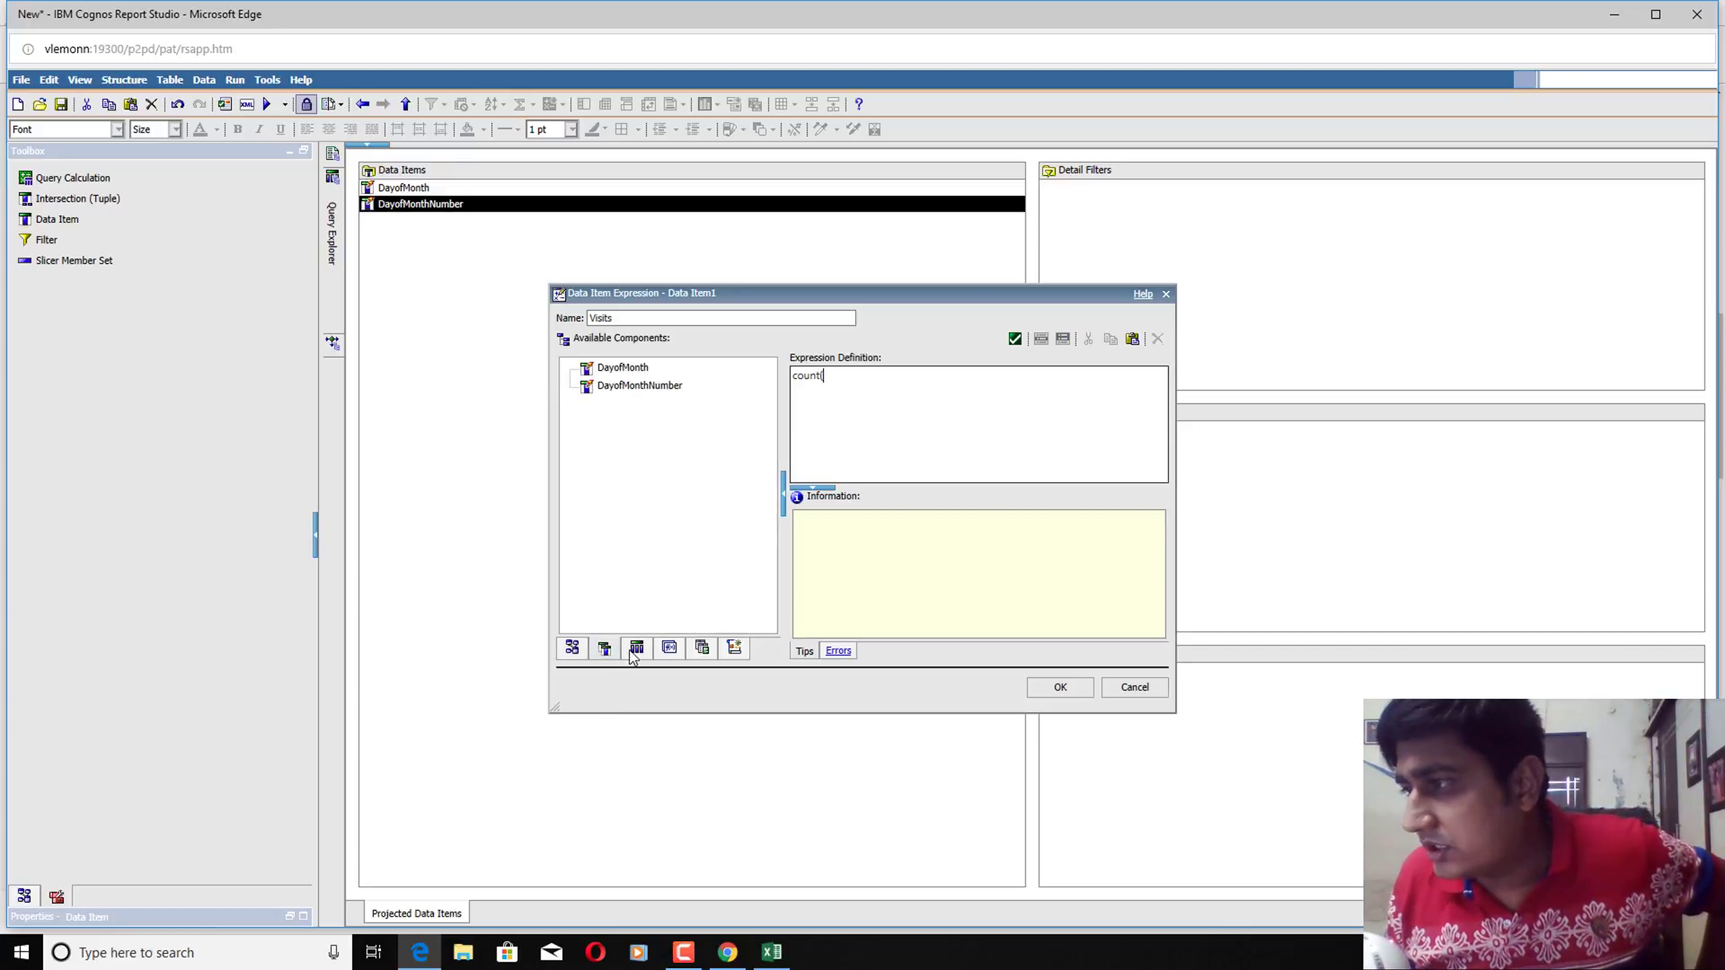
click(572, 648)
scroll(675, 483, down, 5)
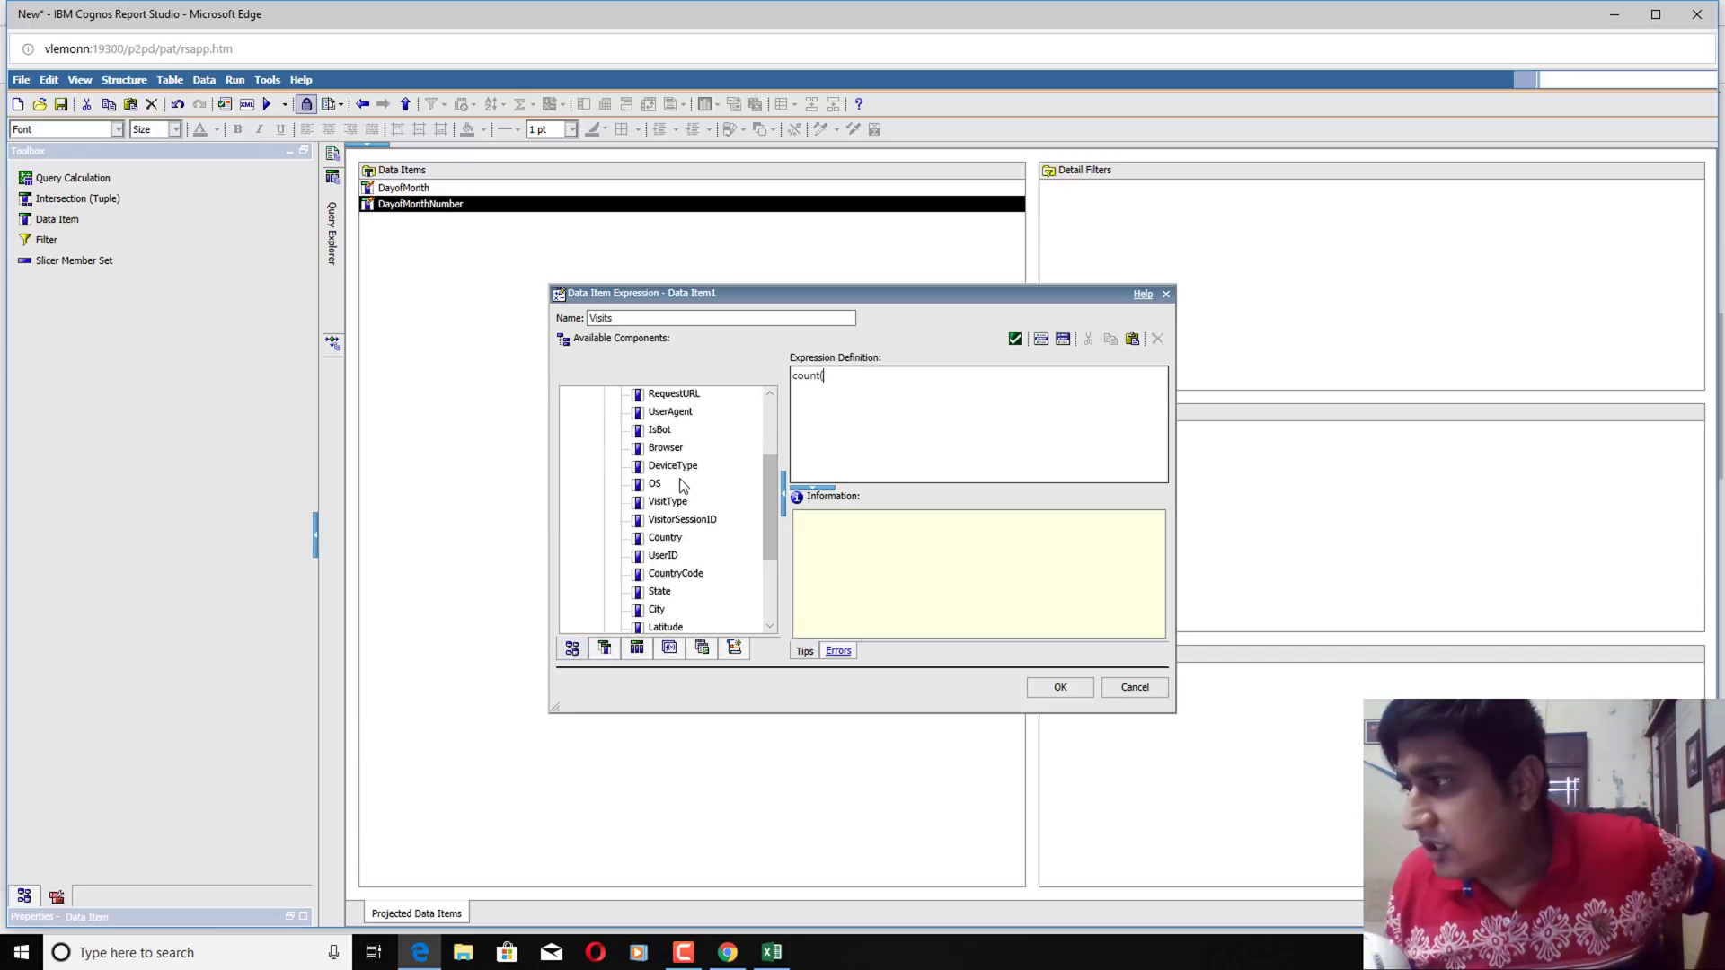
scroll(680, 488, down, 2)
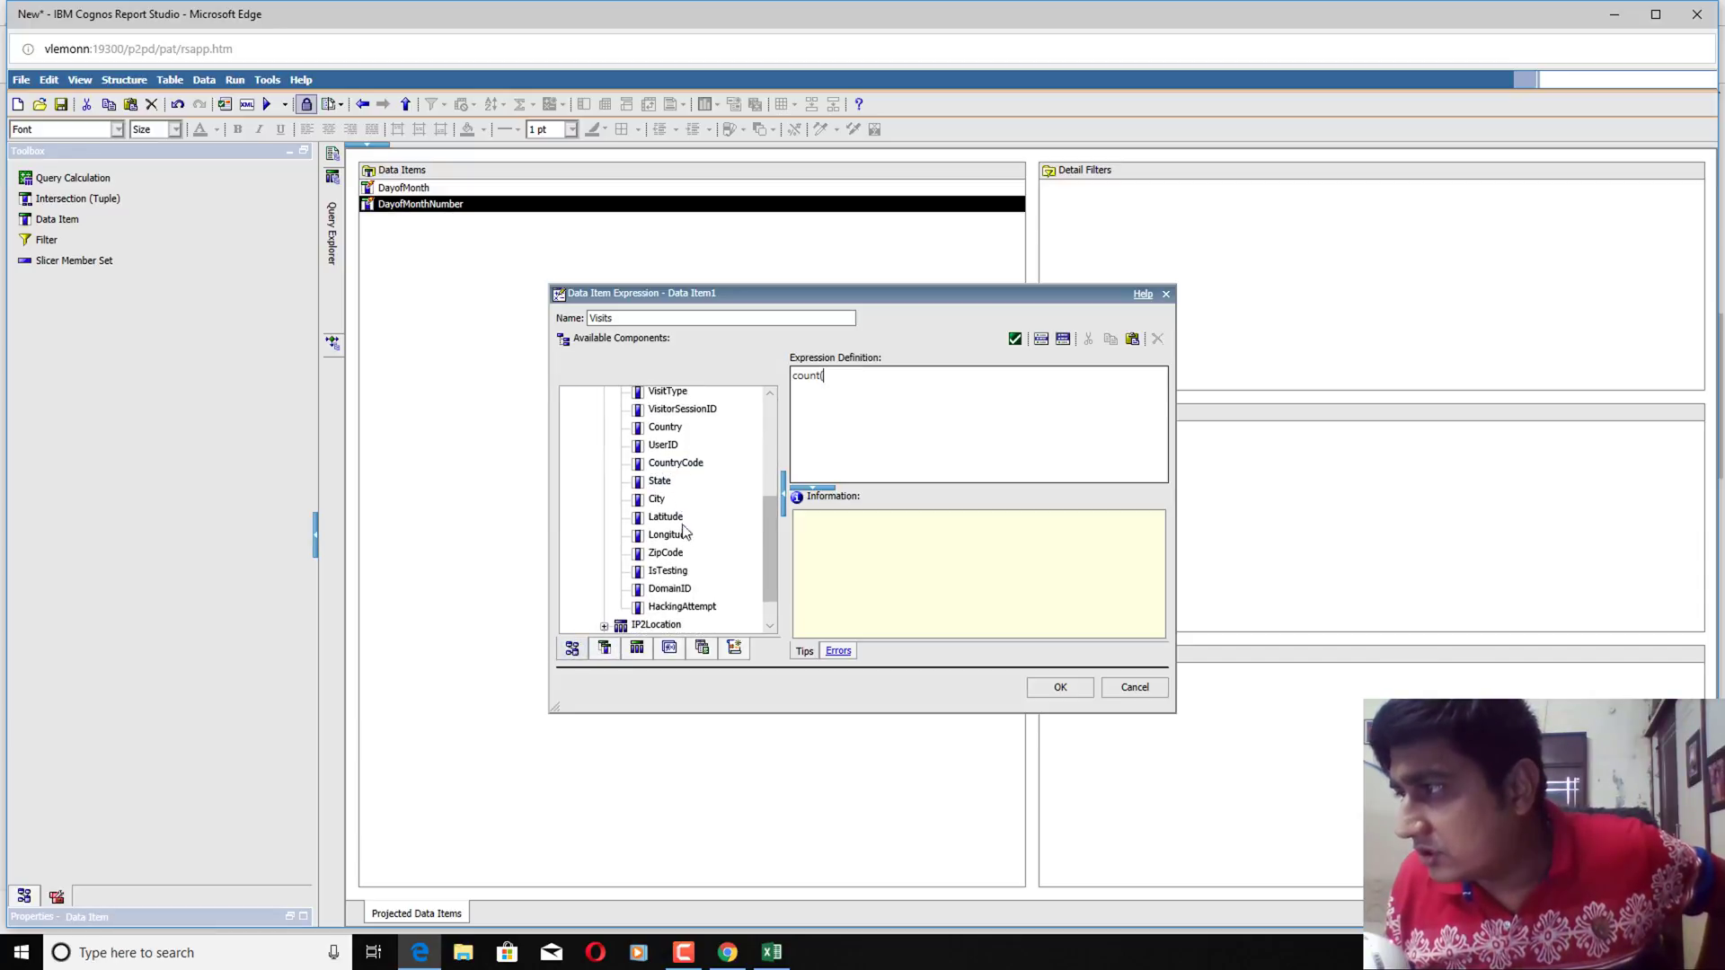
click(687, 592)
scroll(688, 557, up, 1)
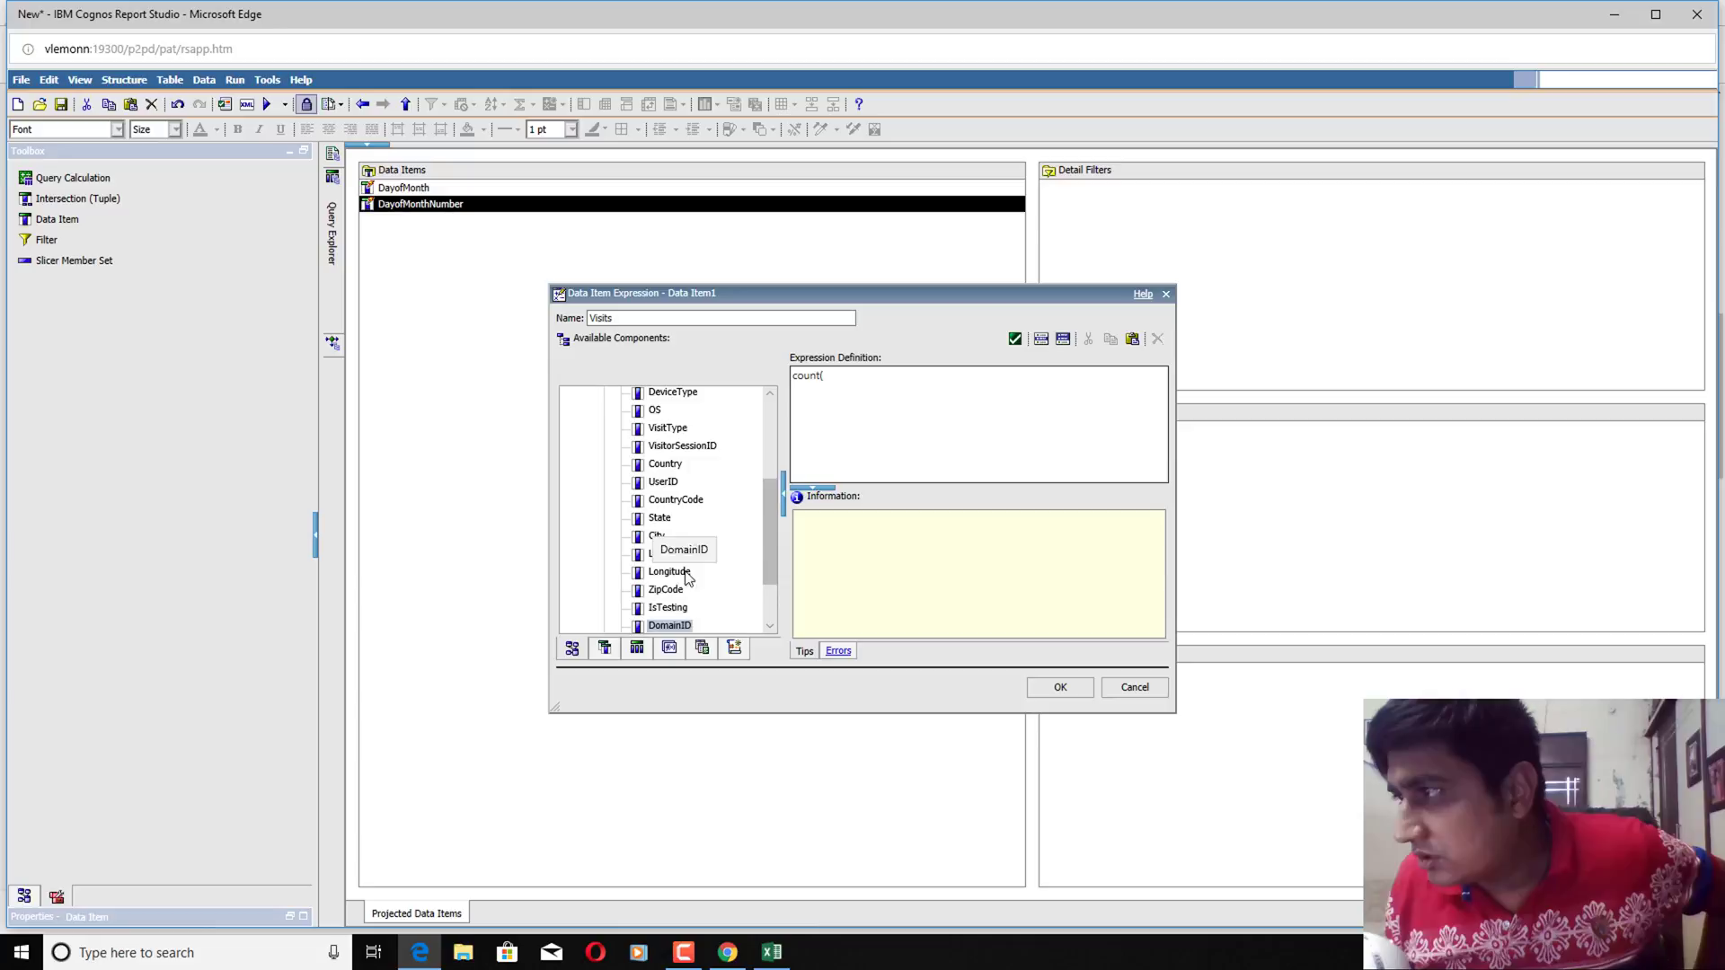
double_click(686, 466)
scroll(701, 492, up, 3)
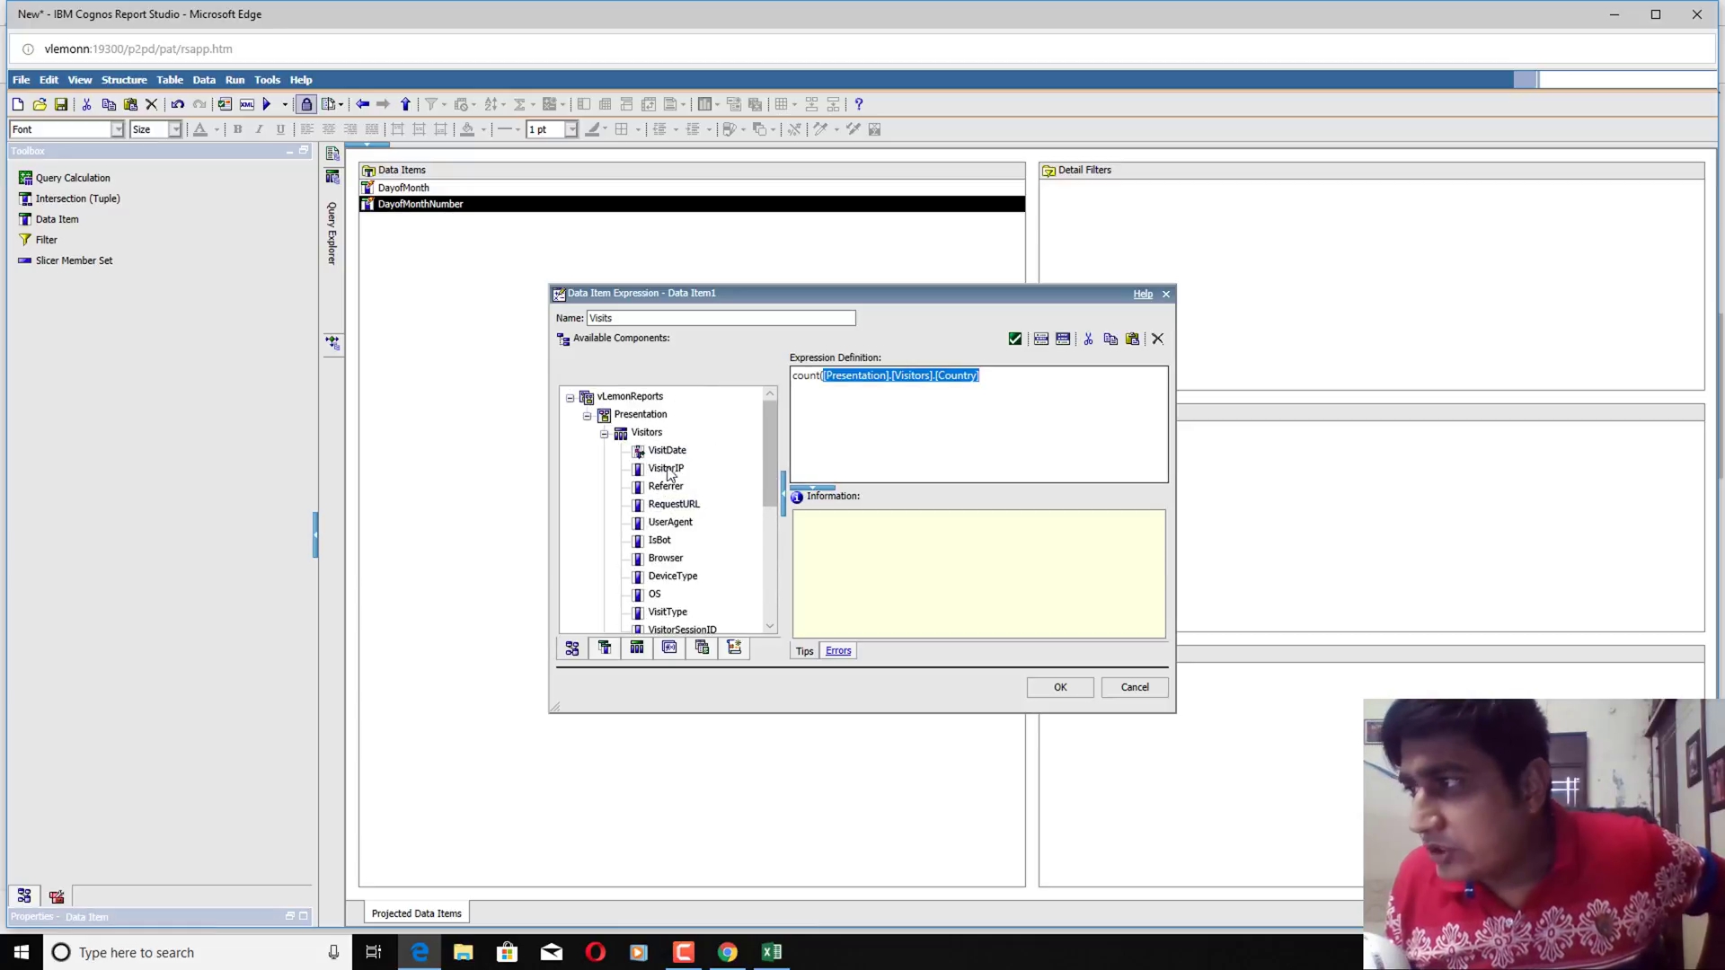
click(677, 451)
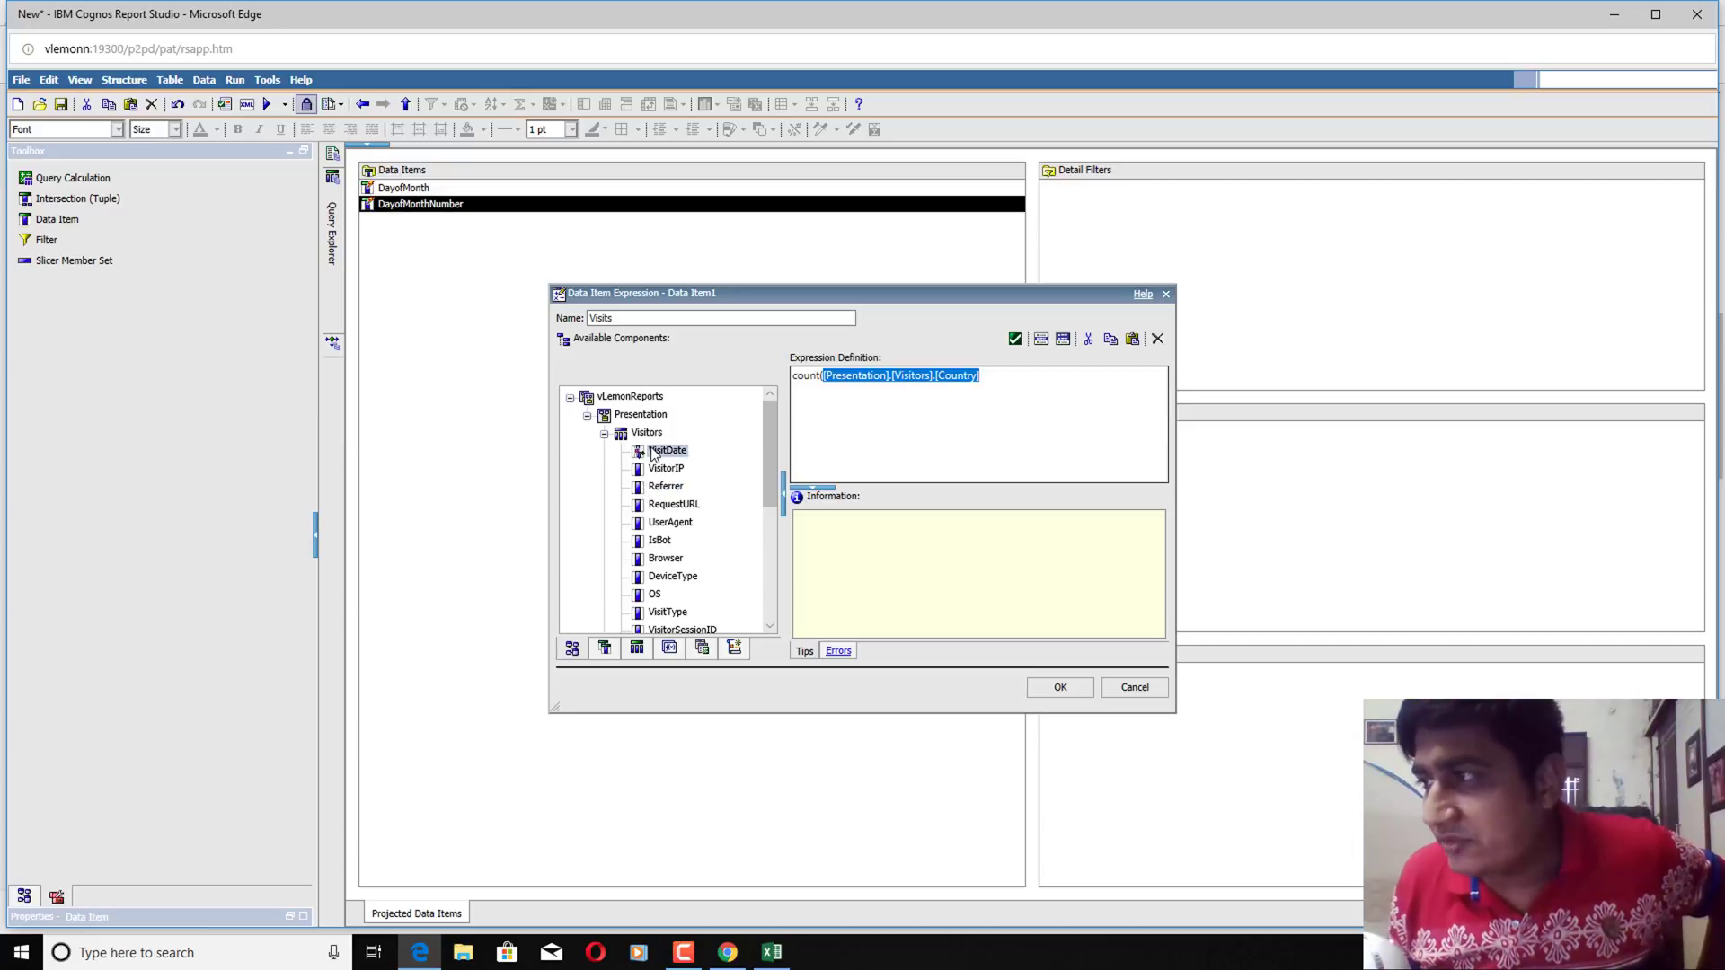
drag(653, 451, 654, 453)
scroll(678, 488, down, 2)
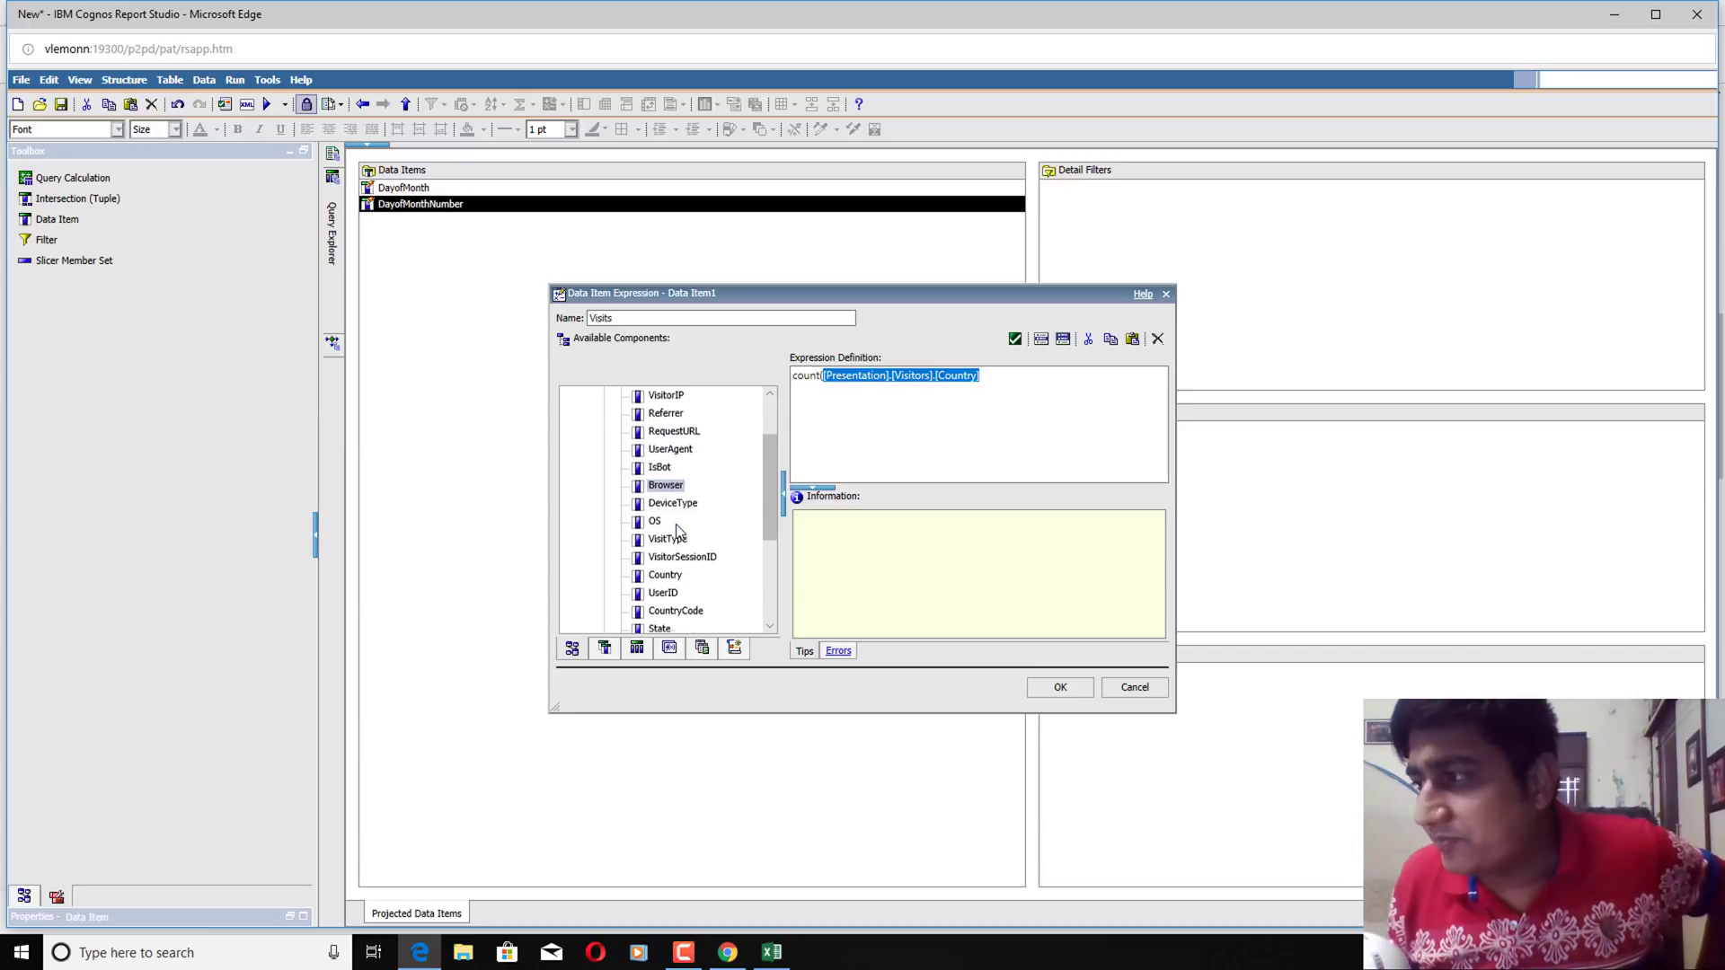
click(1073, 415)
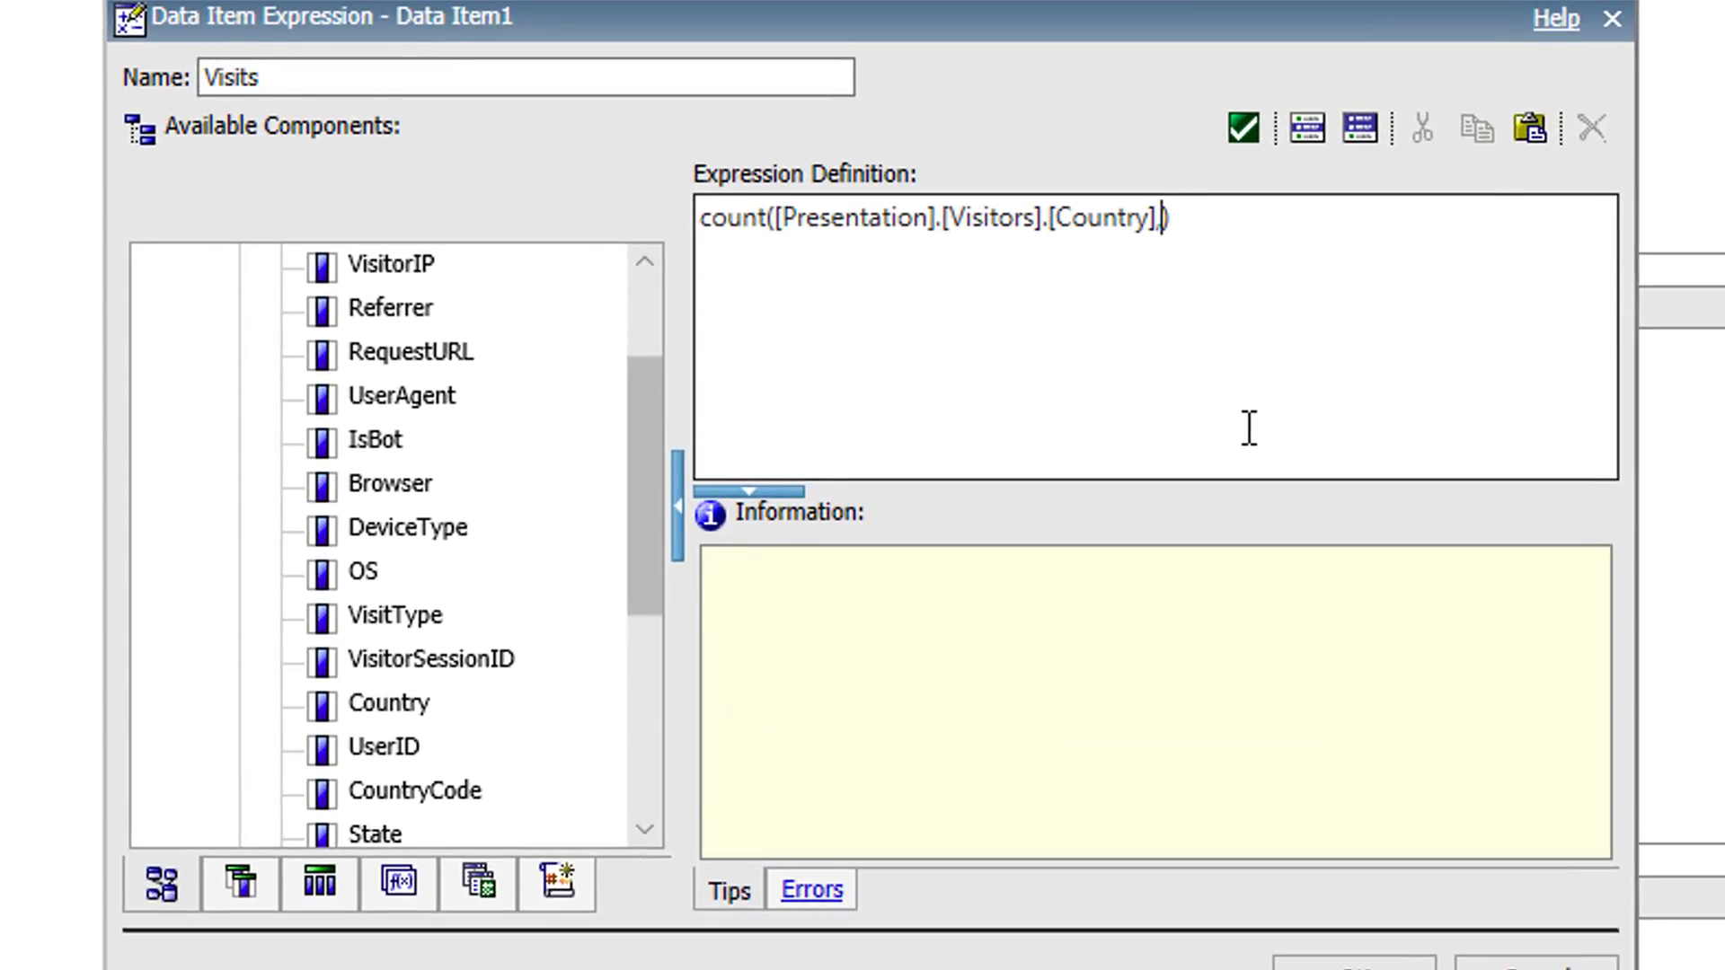
click(238, 889)
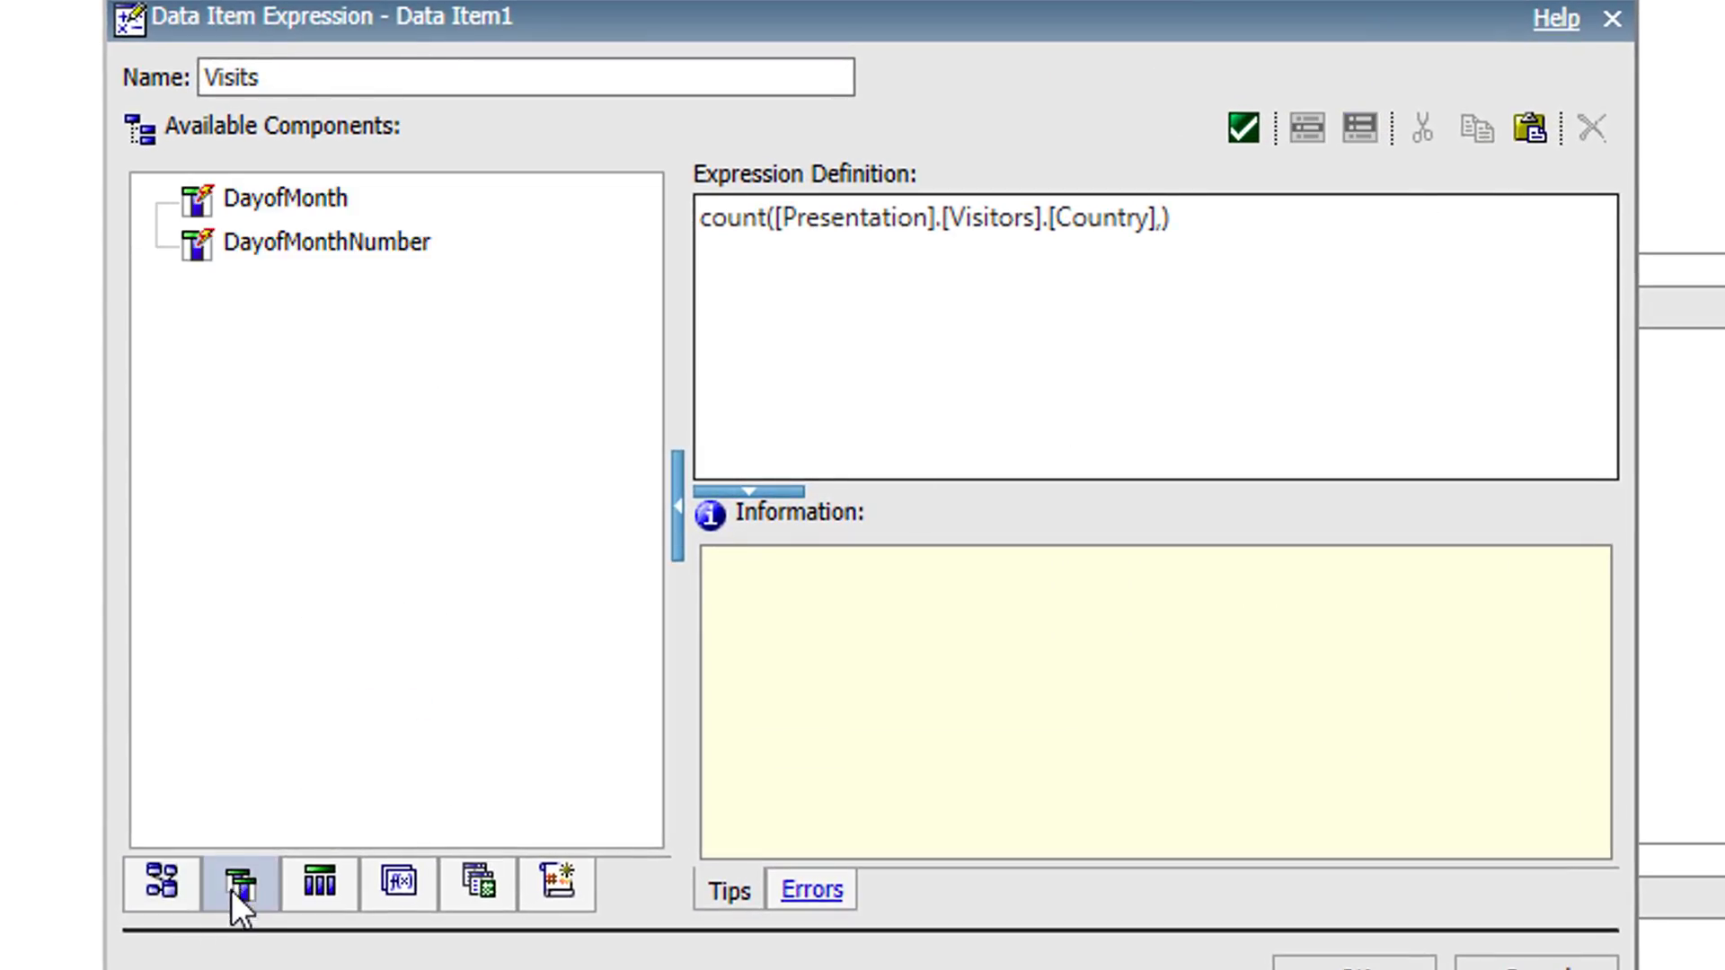
drag(305, 202, 1159, 227)
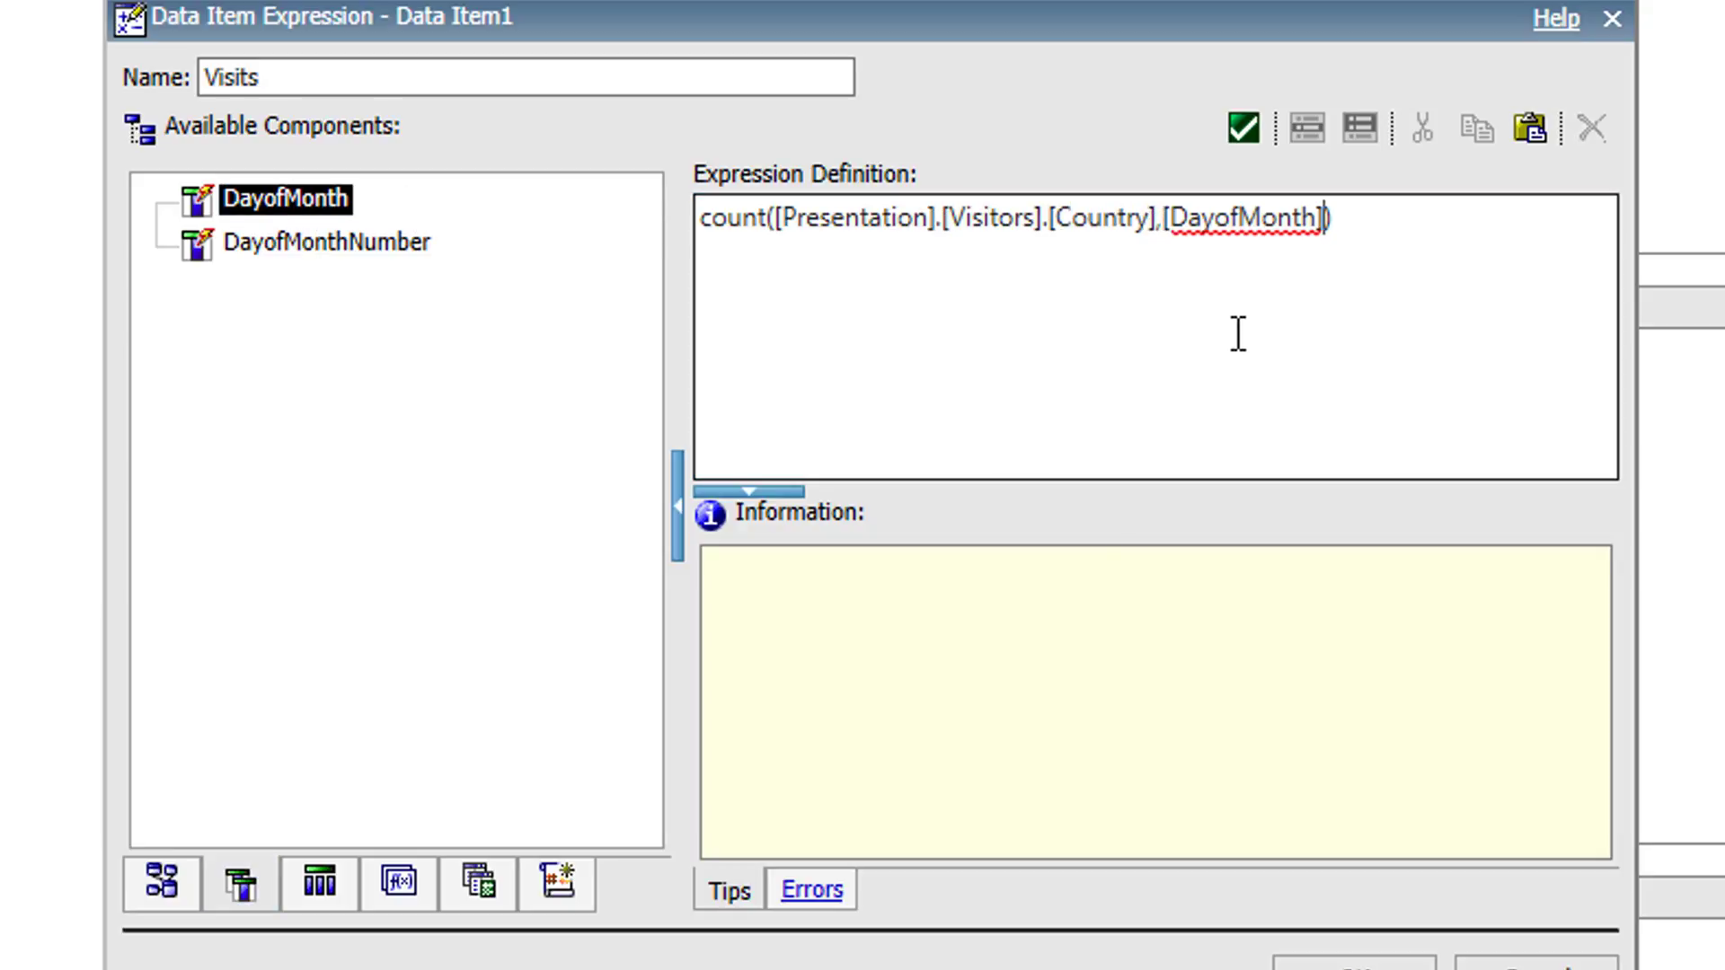
Cut [DayofMonth] and remove the comma before it from the Visits expression, staying on the page when asked to leave
key(BackSpace)
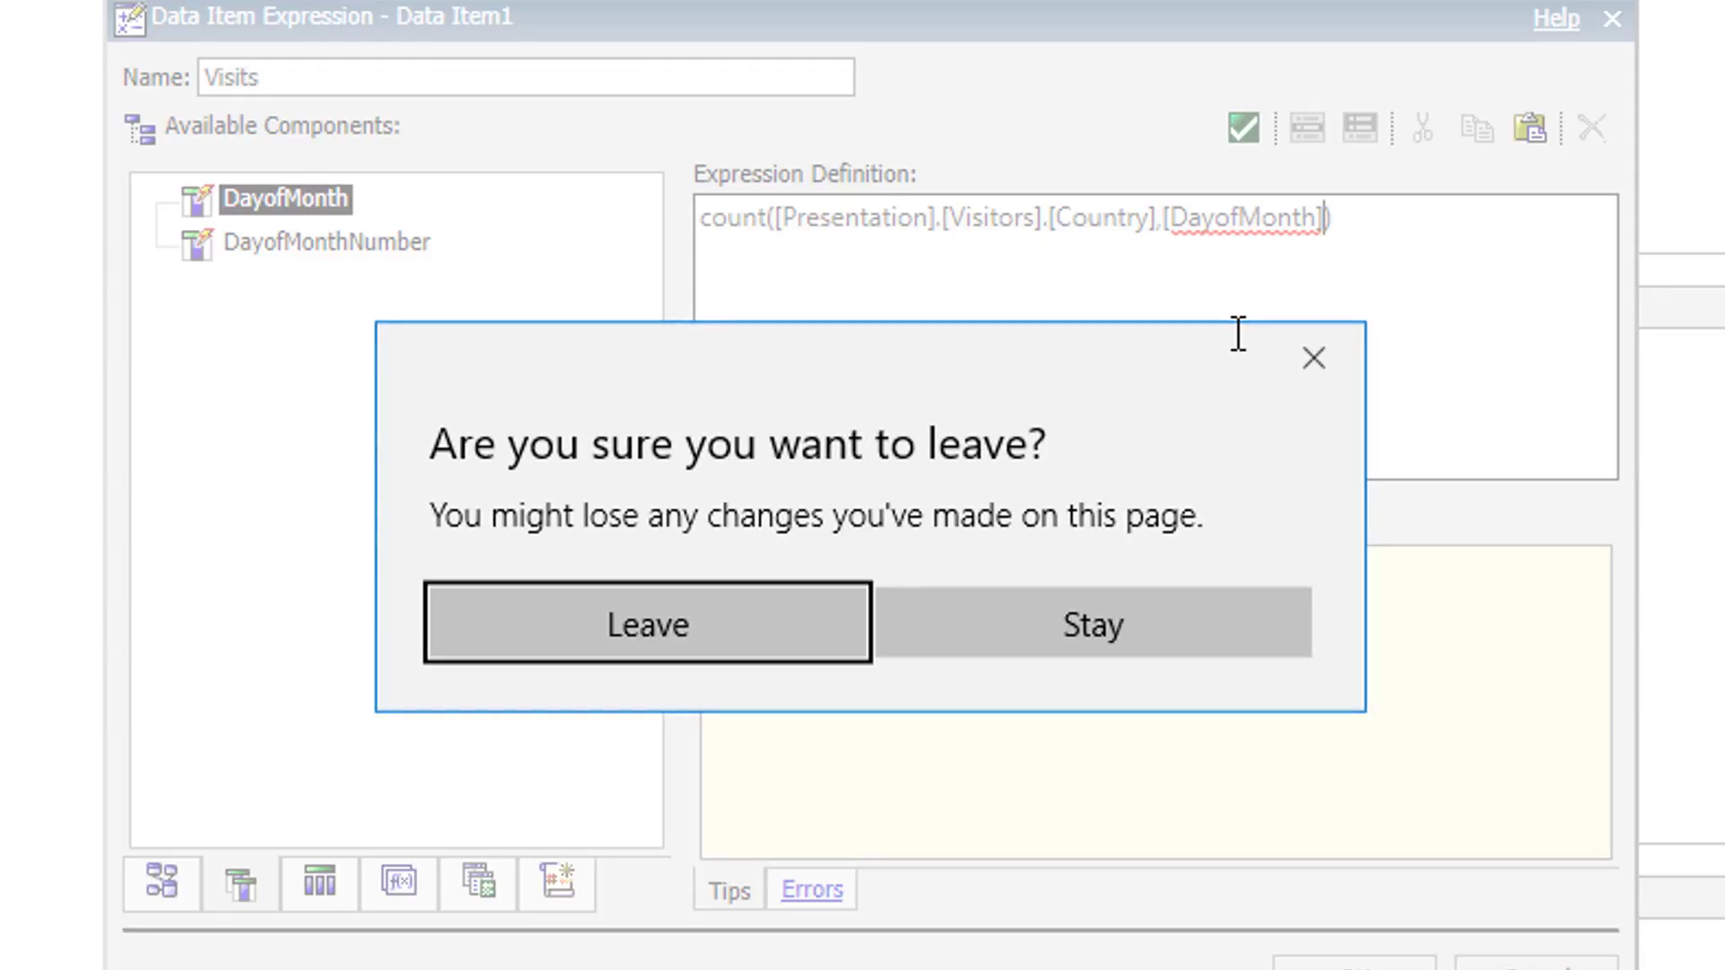
click(1029, 647)
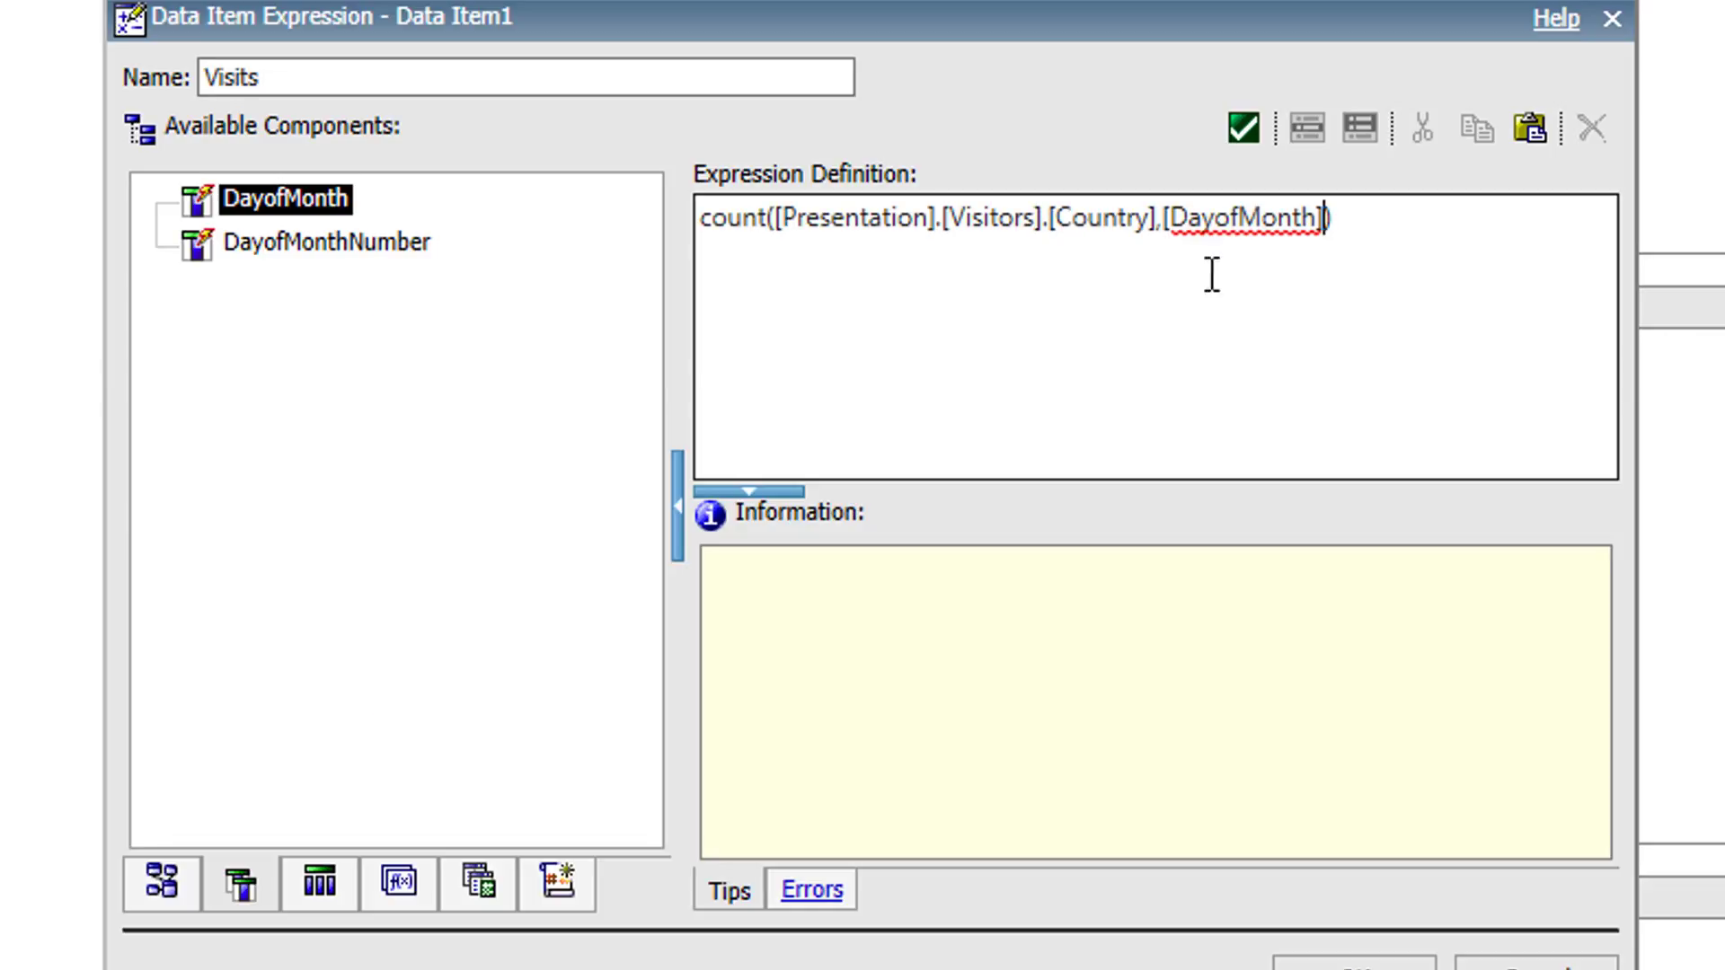
key(shift+Left)
key(shift+Left)
key(shift+Left)
key(shift+Left)
key(shift+Left)
key(shift+Left)
key(shift+Left)
key(shift+Left)
key(shift+Left)
key(shift+Left)
key(shift+Left)
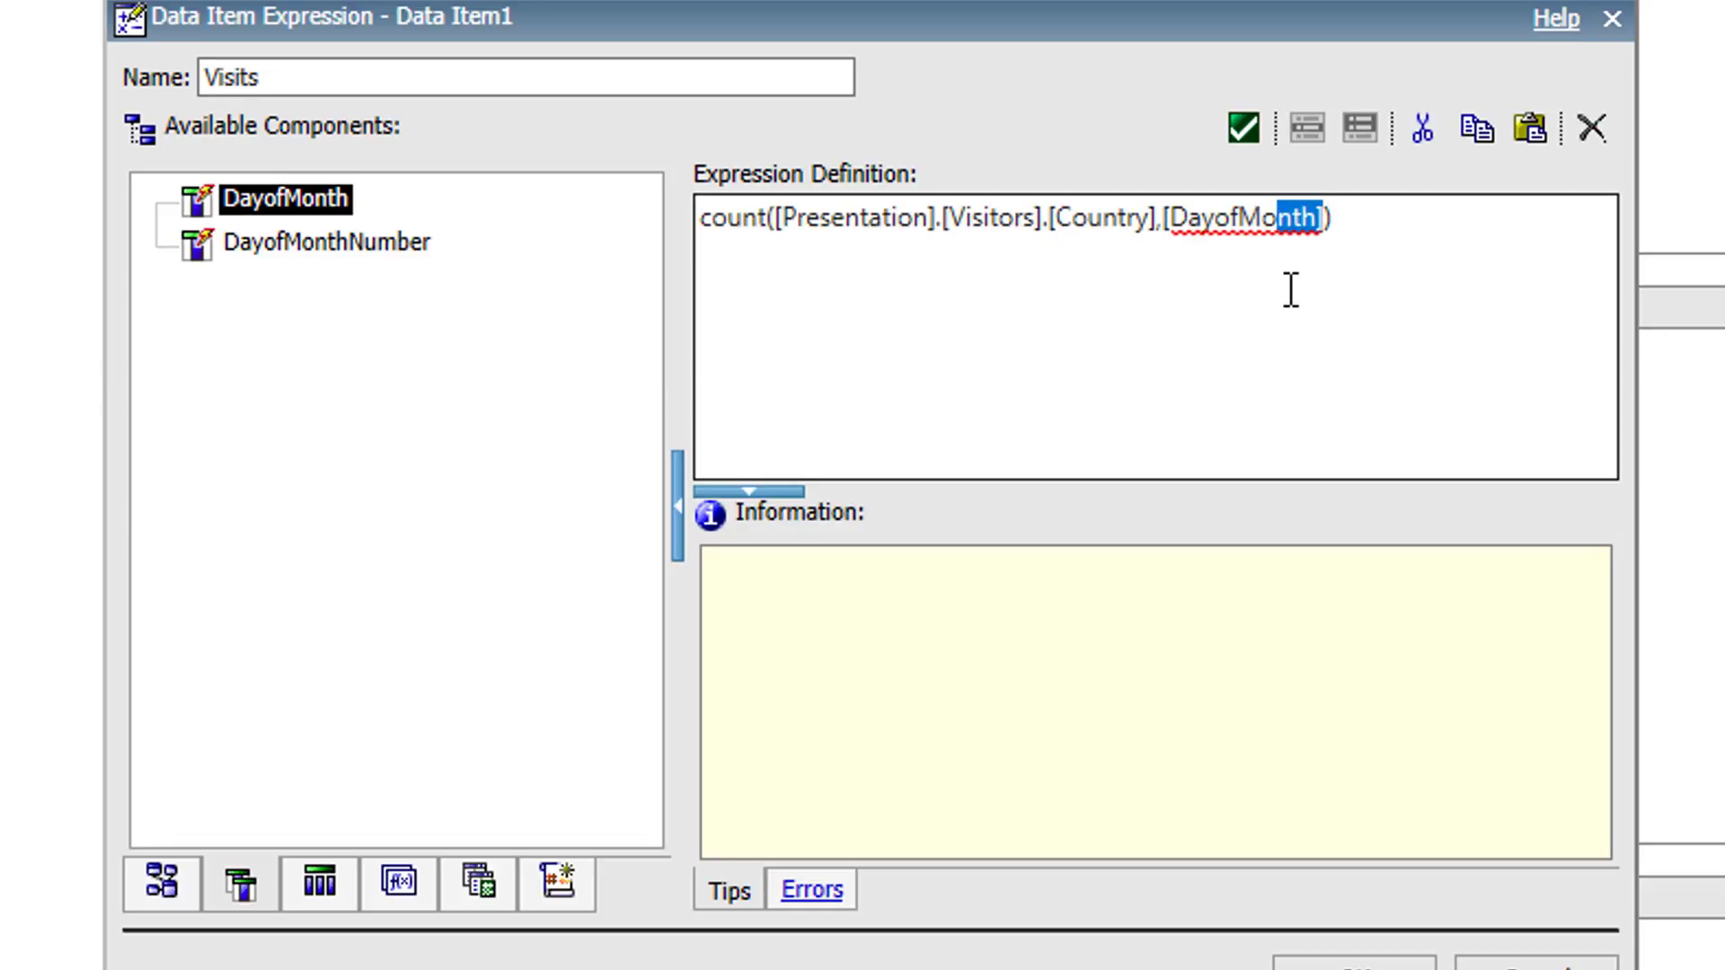
key(BackSpace)
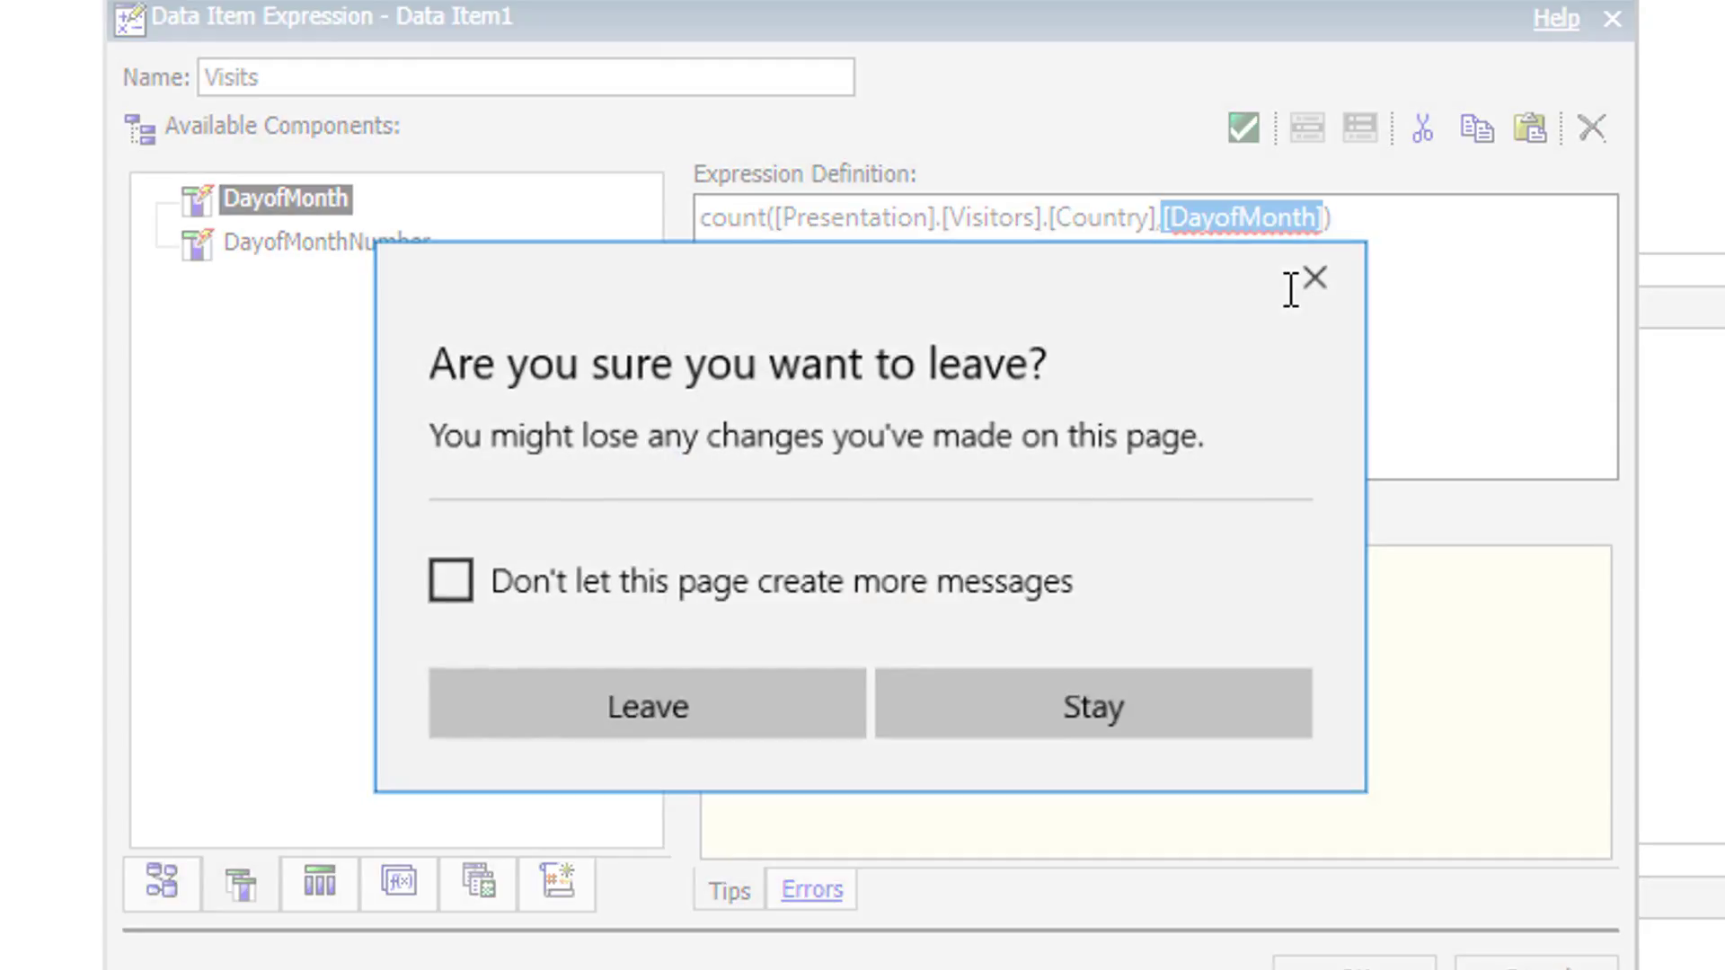
click(1204, 703)
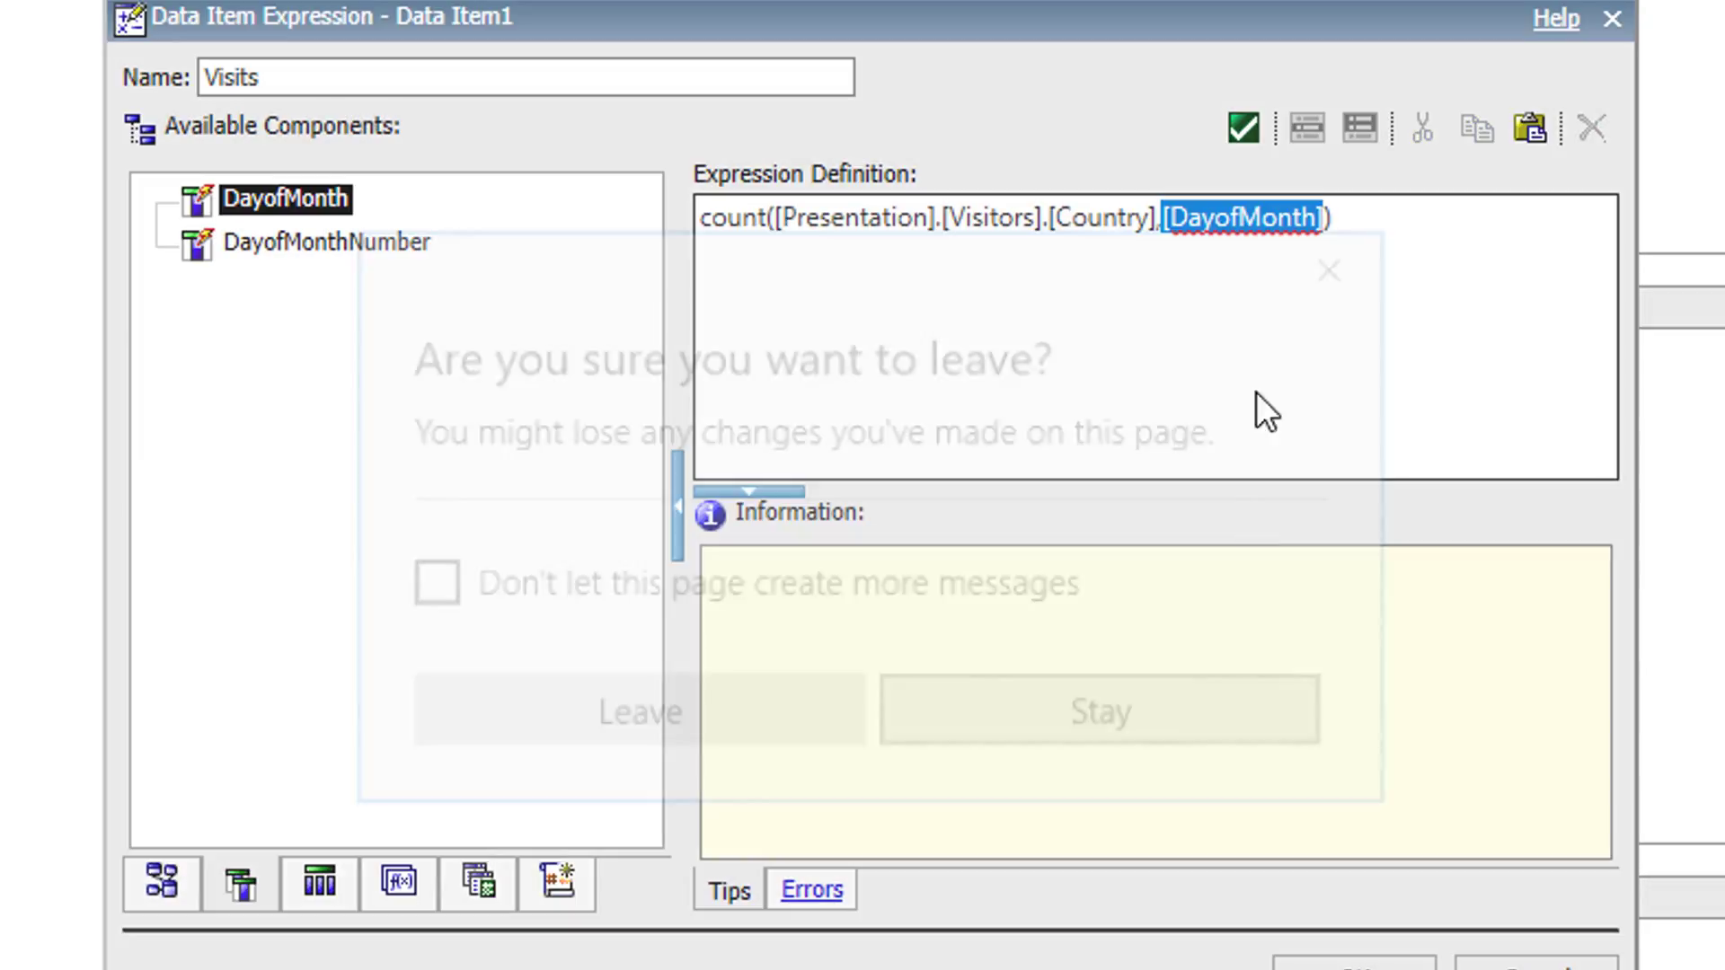
key(BackSpace)
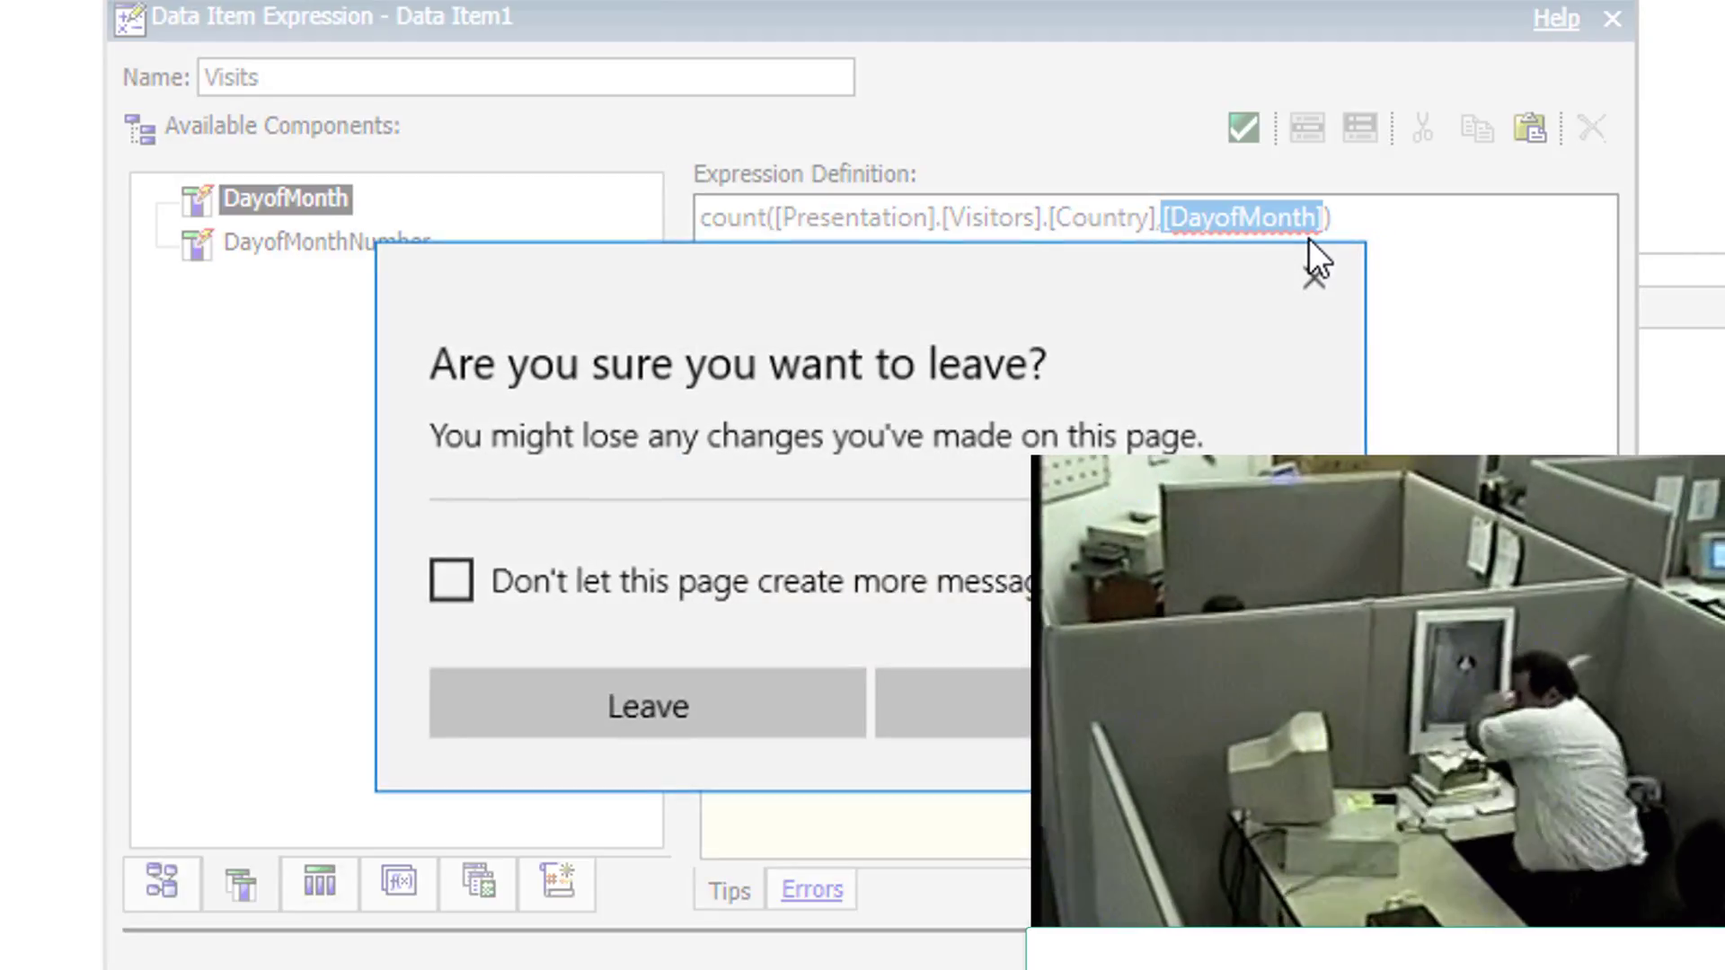
click(1204, 703)
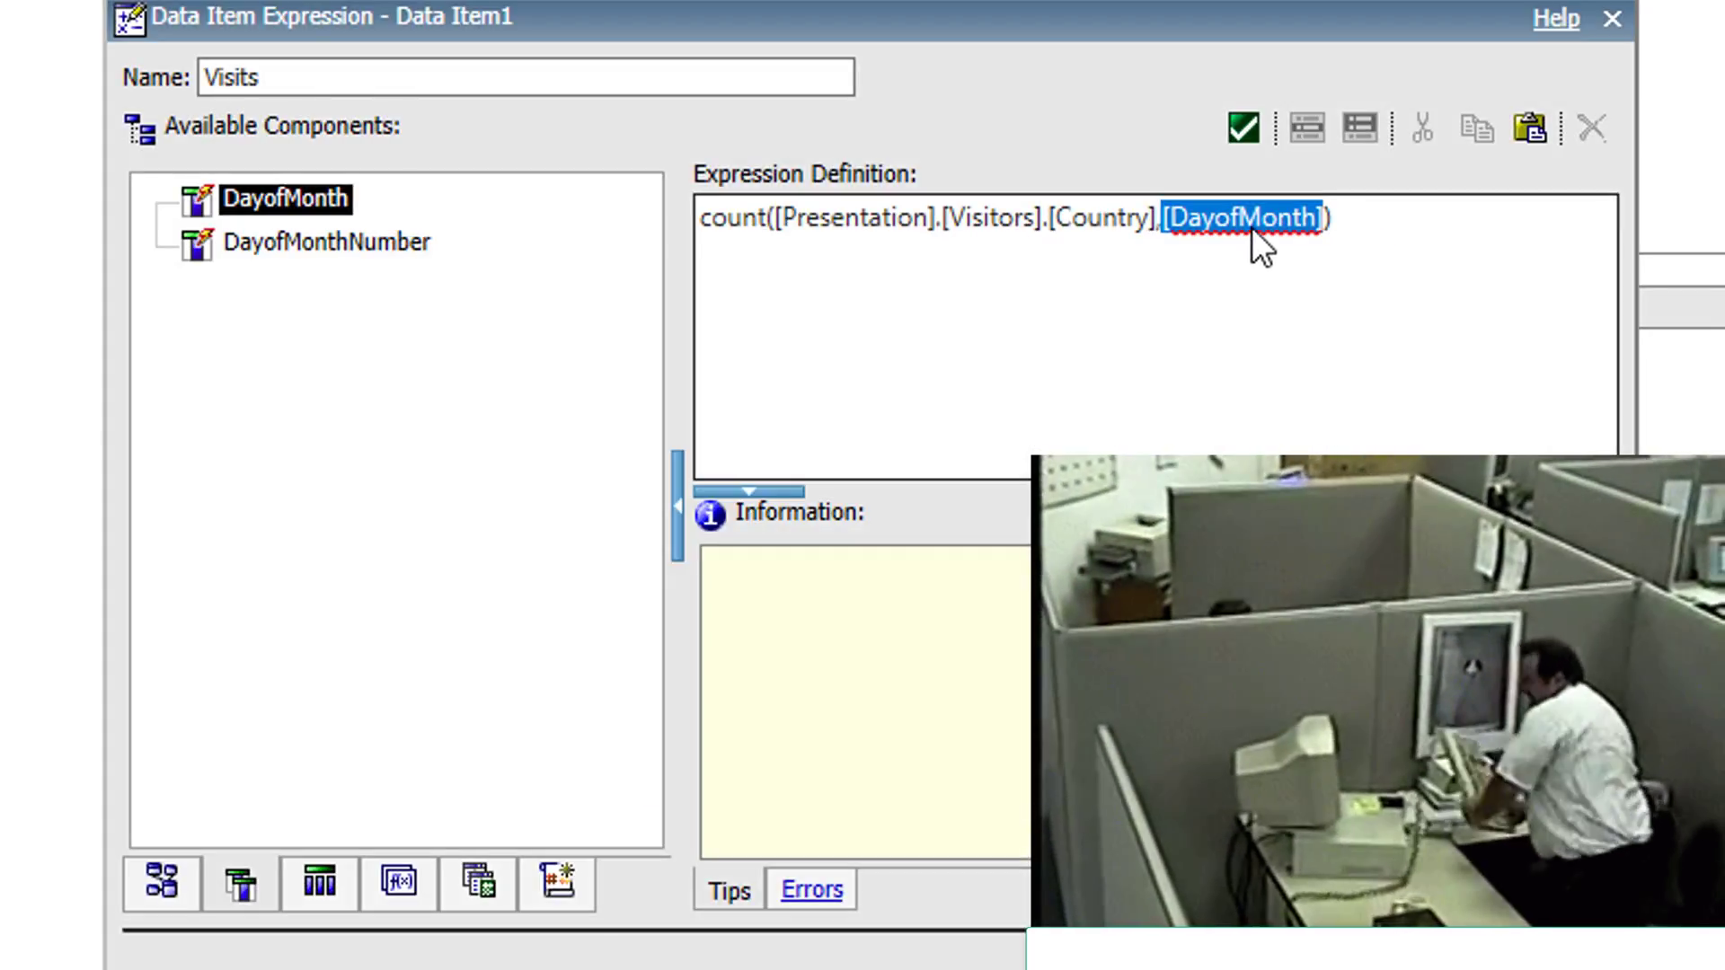
right_click(1256, 203)
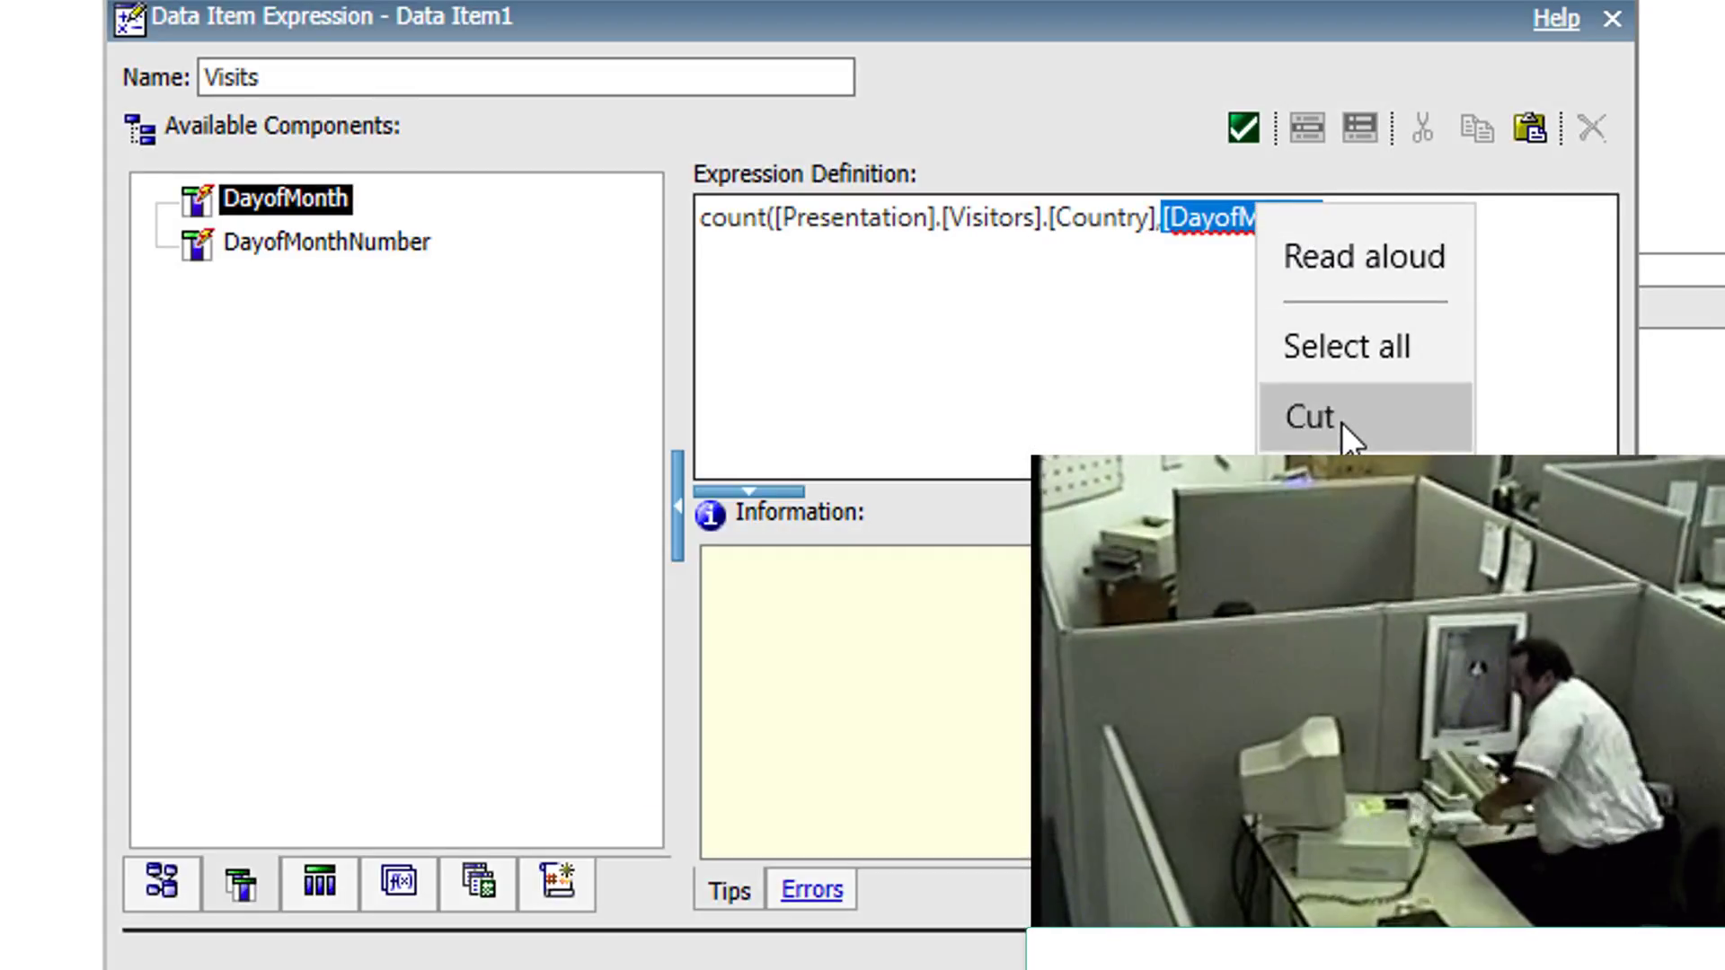
click(1340, 415)
key(BackSpace)
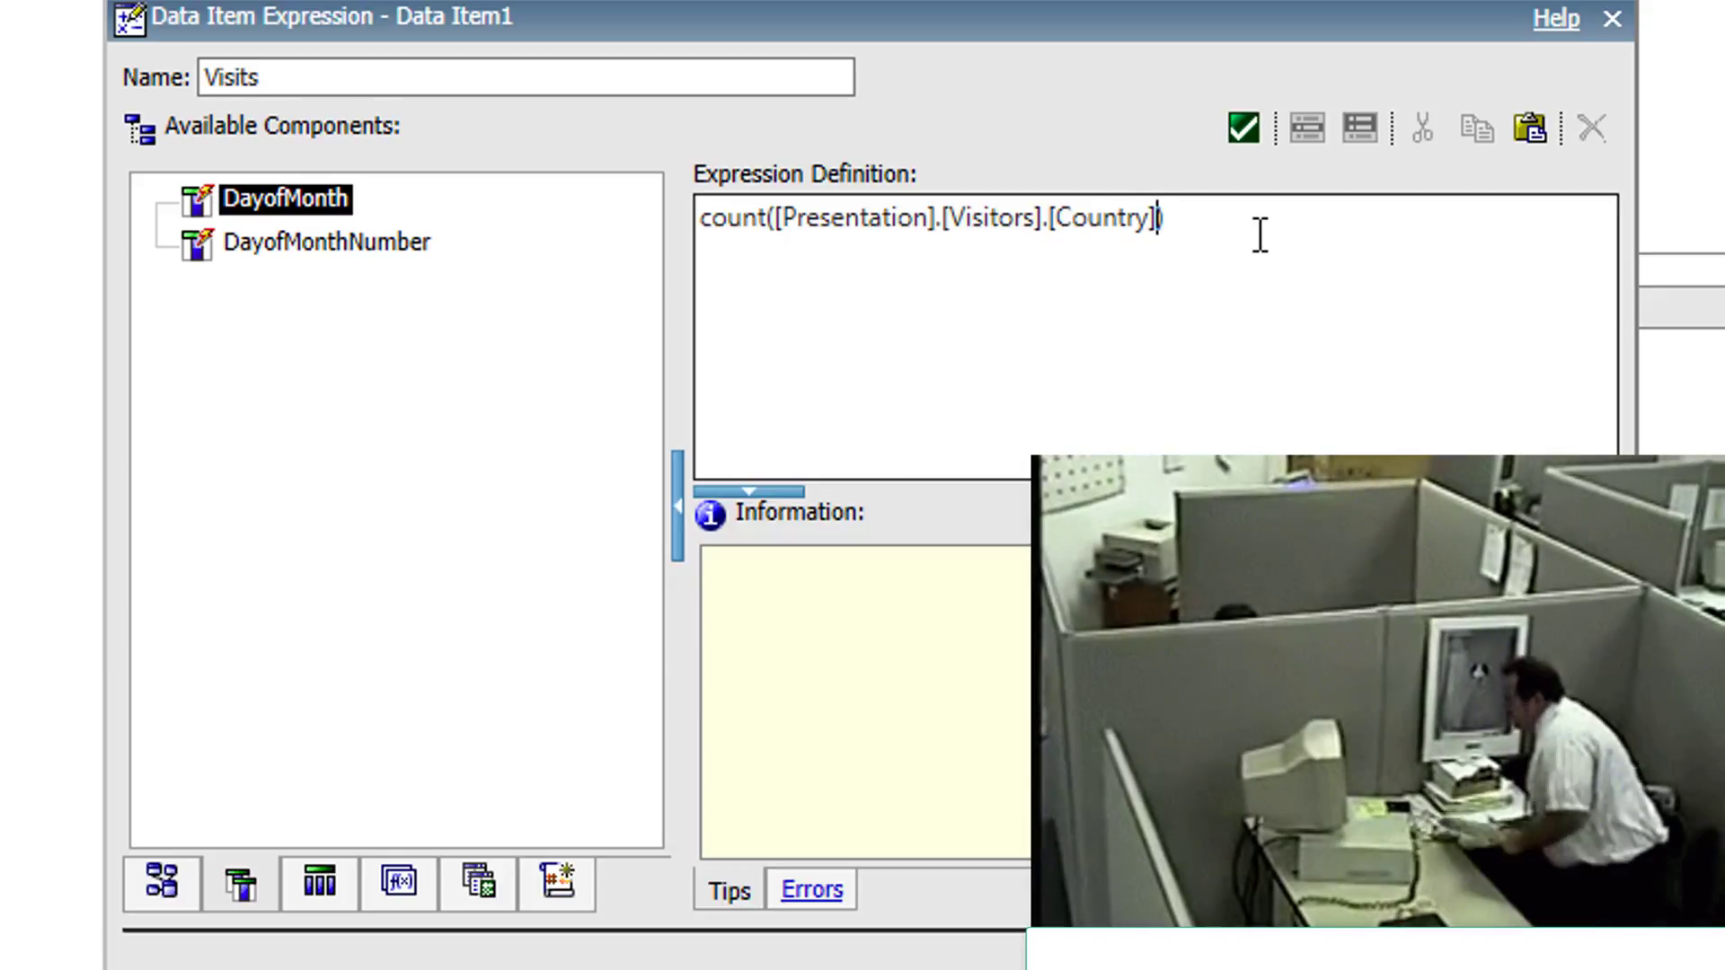
Complete the Visits expression as count([Presentation].[Visitors].[Country] for [DayofMonth]), validate it, and accept it
text(for)
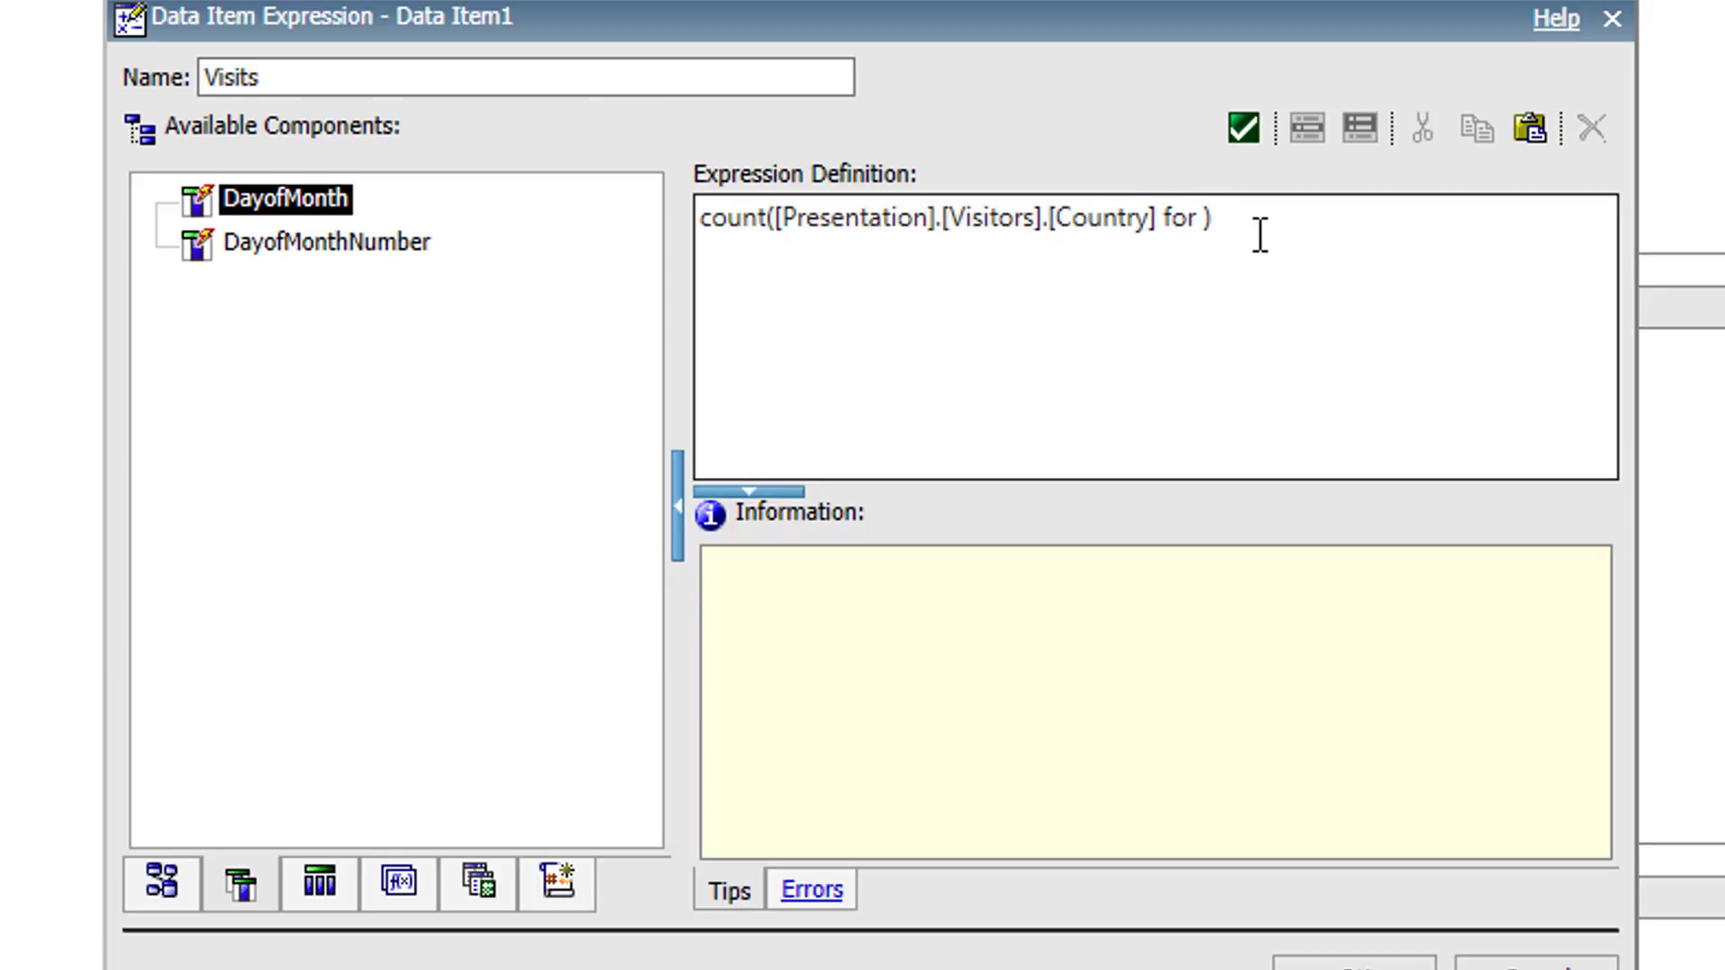
key(ctrl+v)
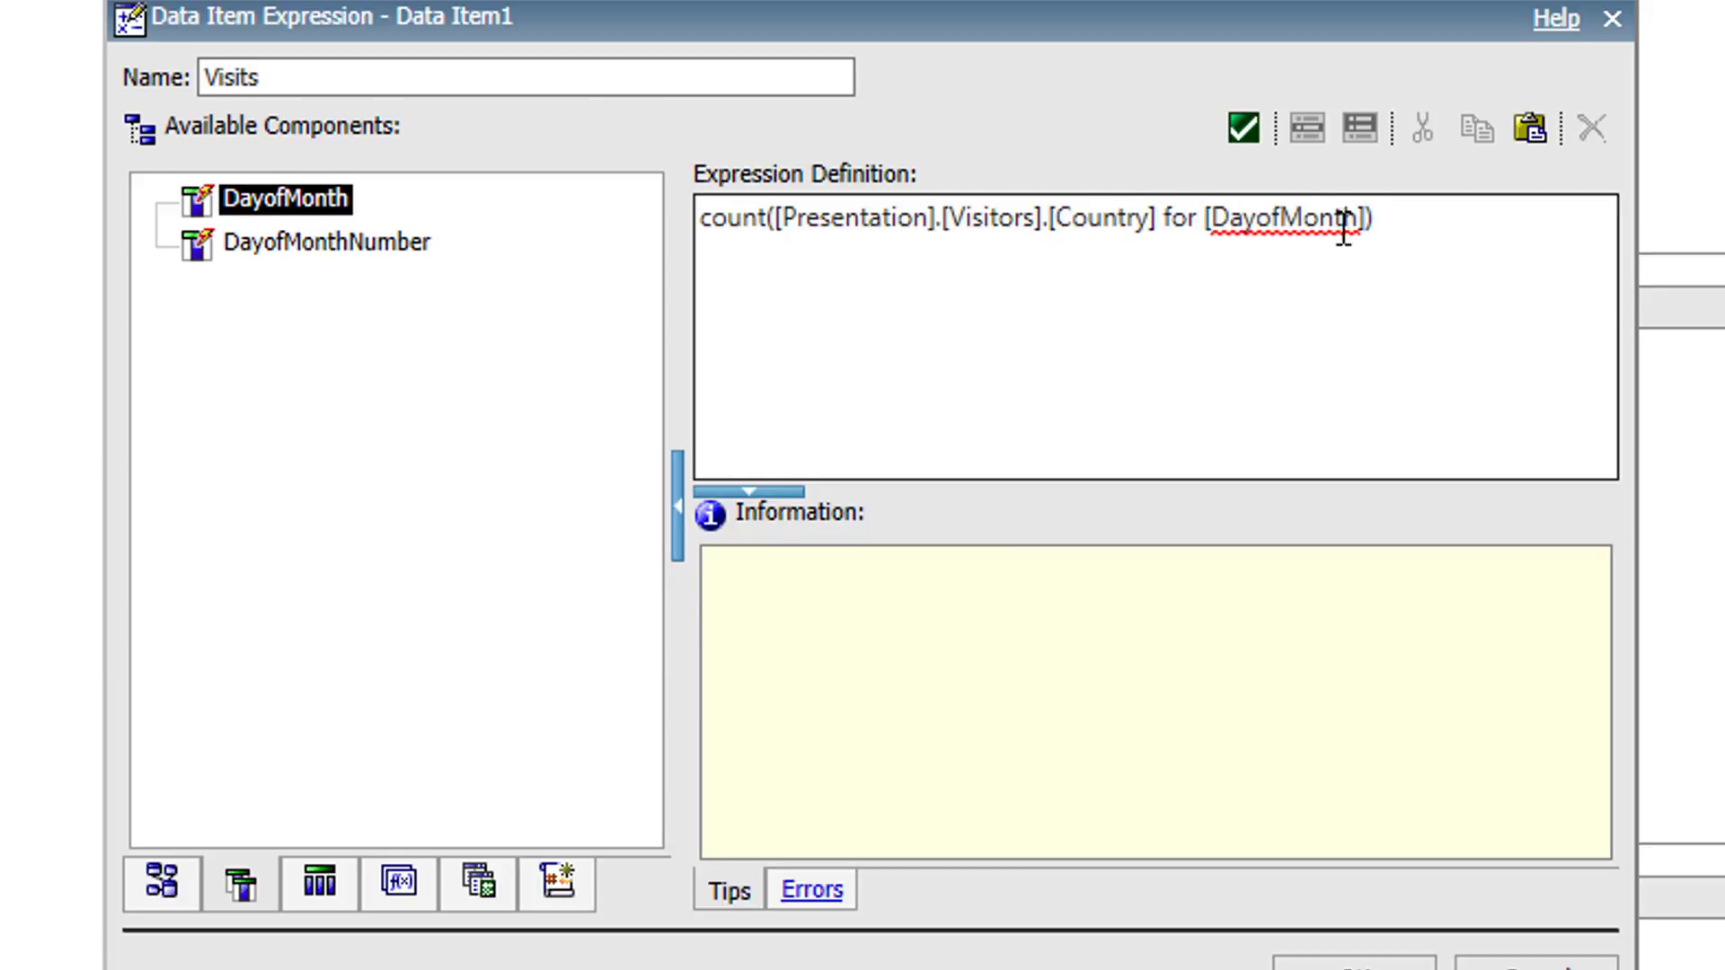
click(1245, 133)
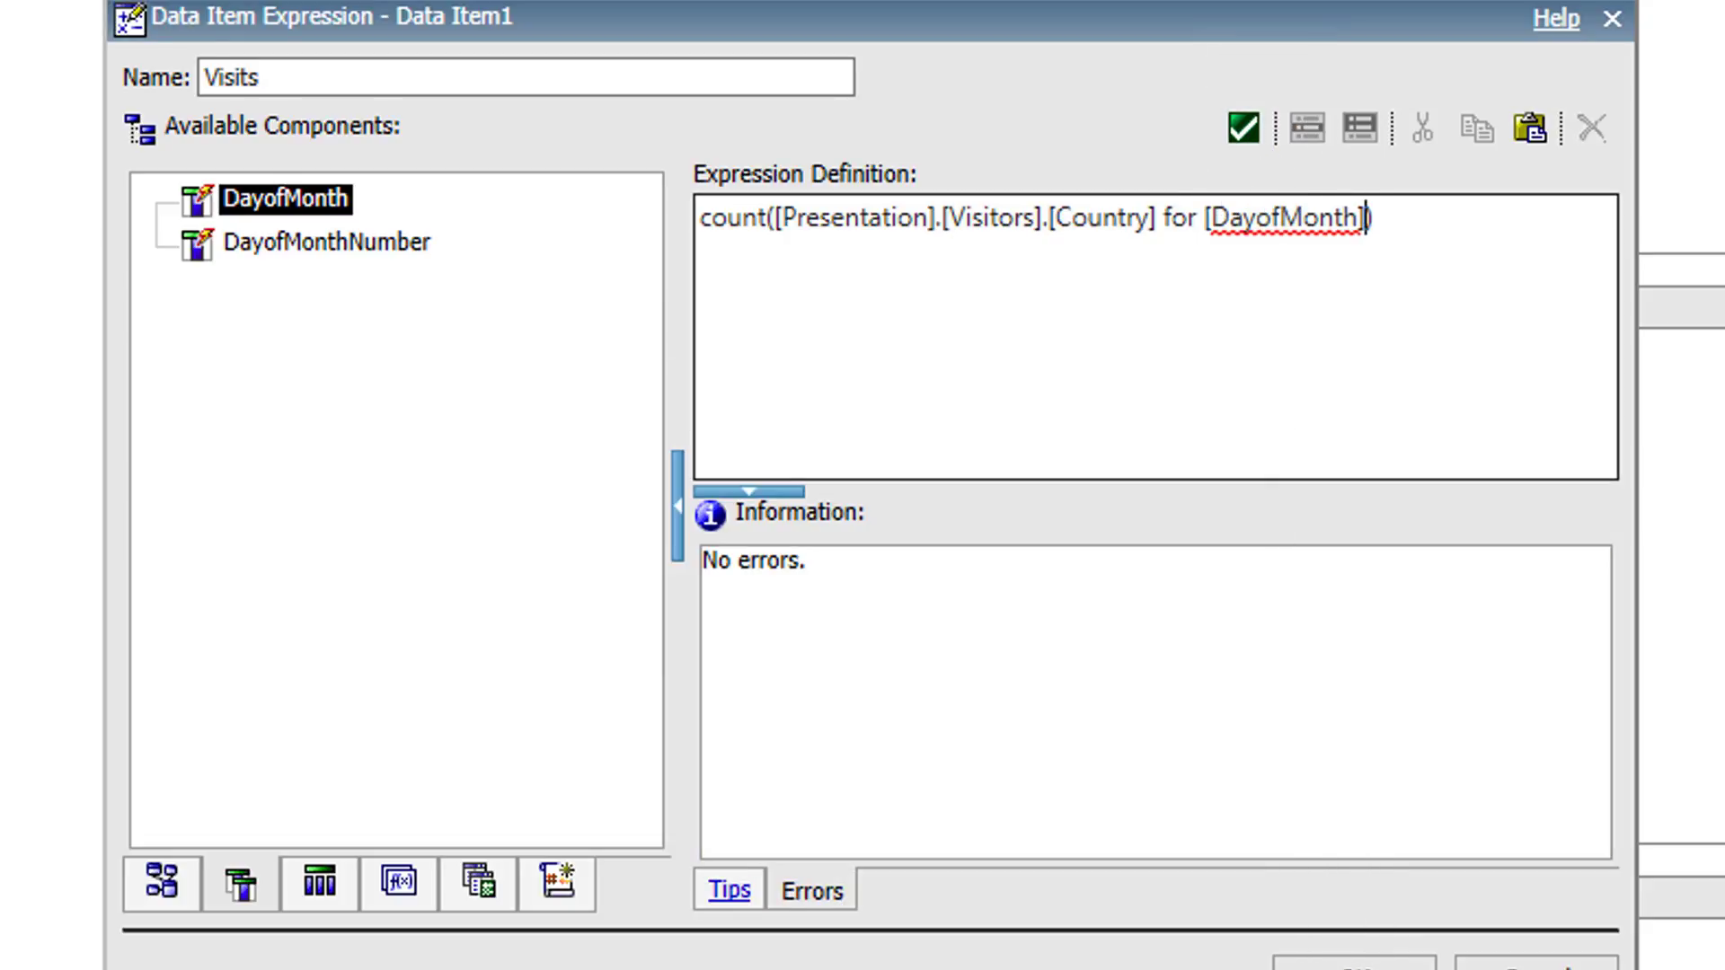
click(1355, 965)
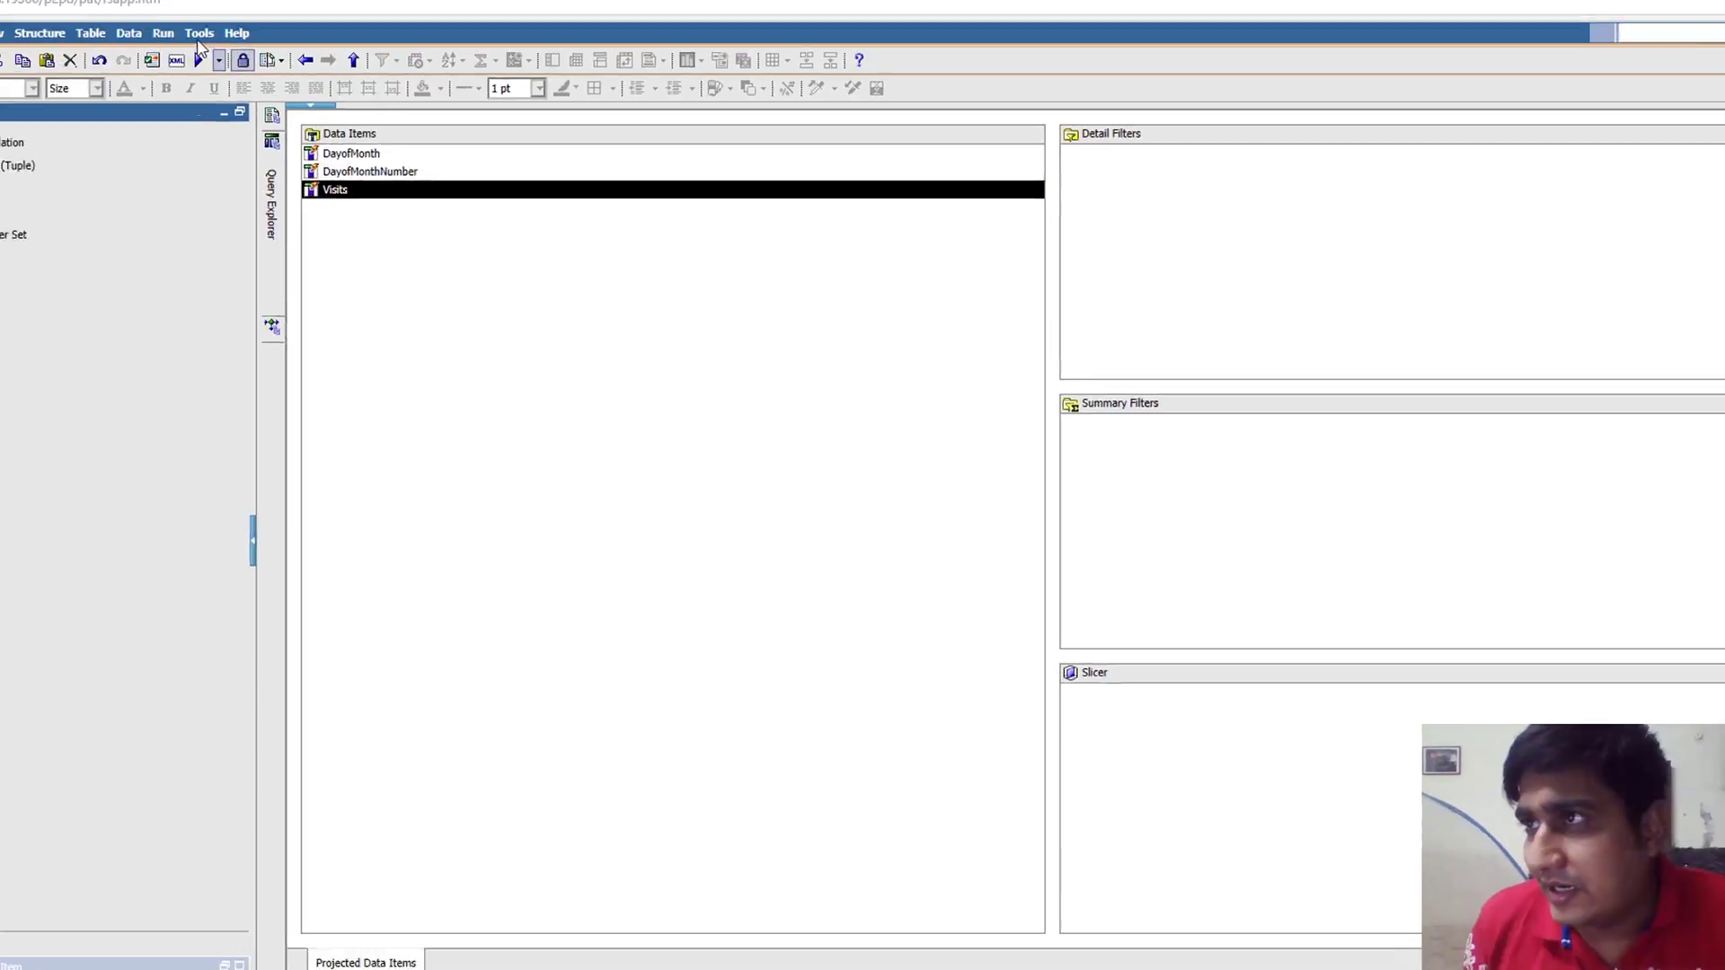
View the tabular data to check the Visits count for each day, and close the viewer
click(239, 82)
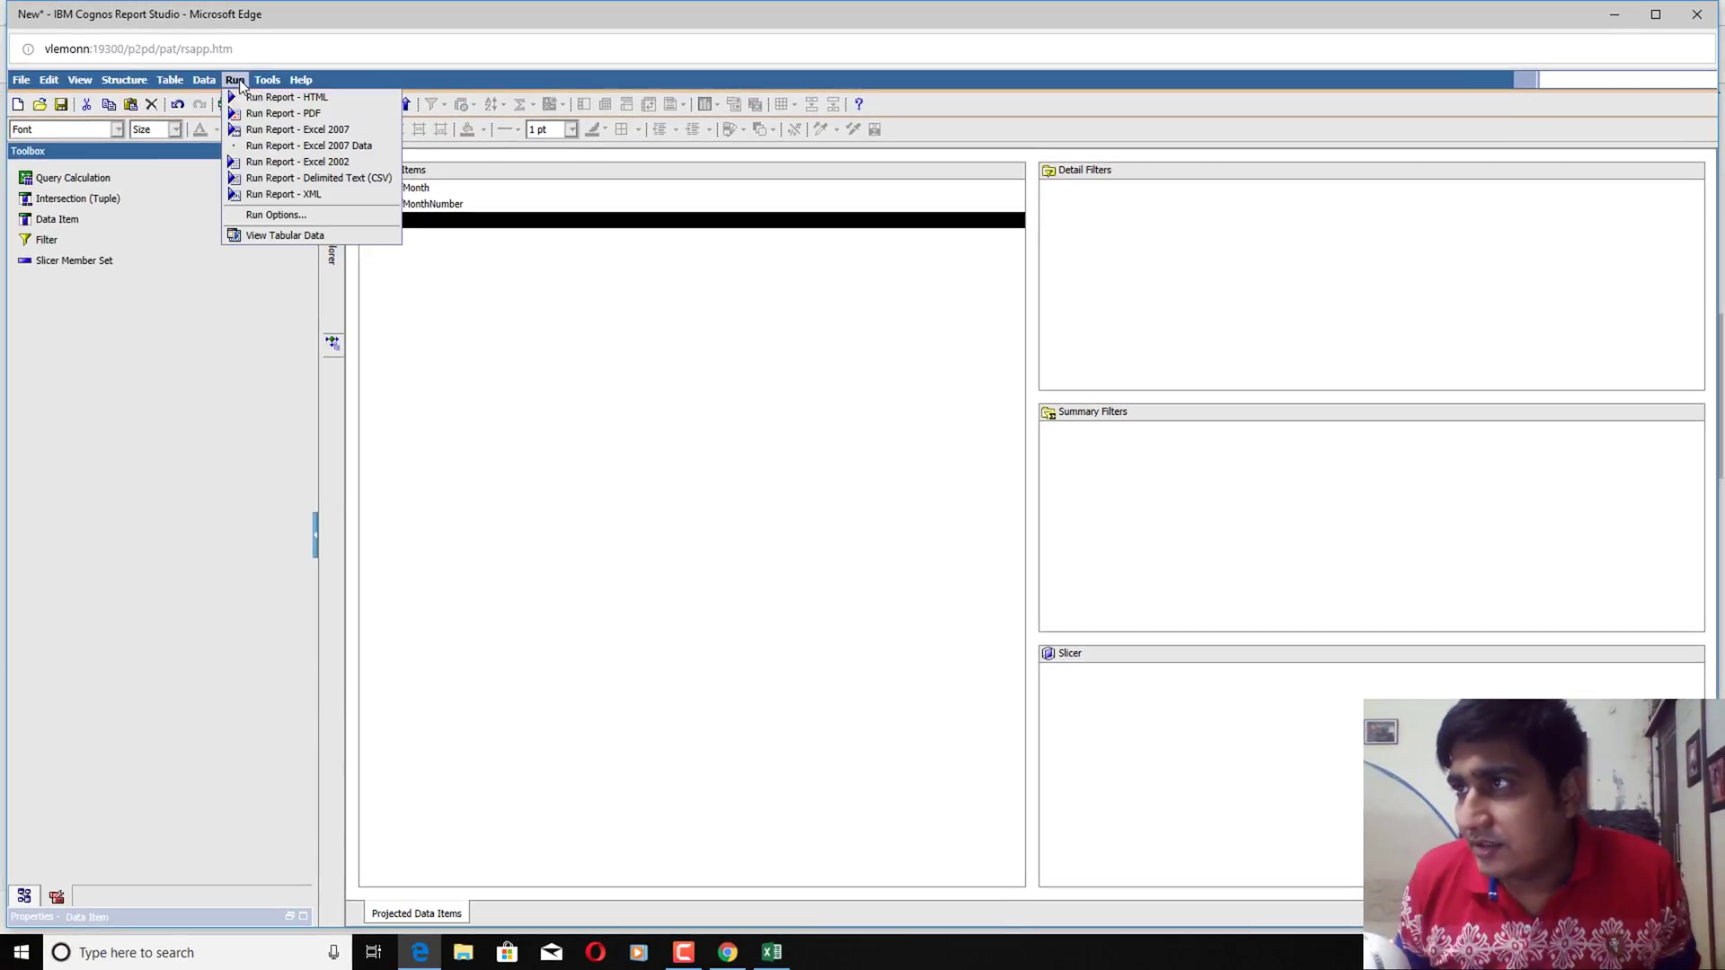
click(259, 237)
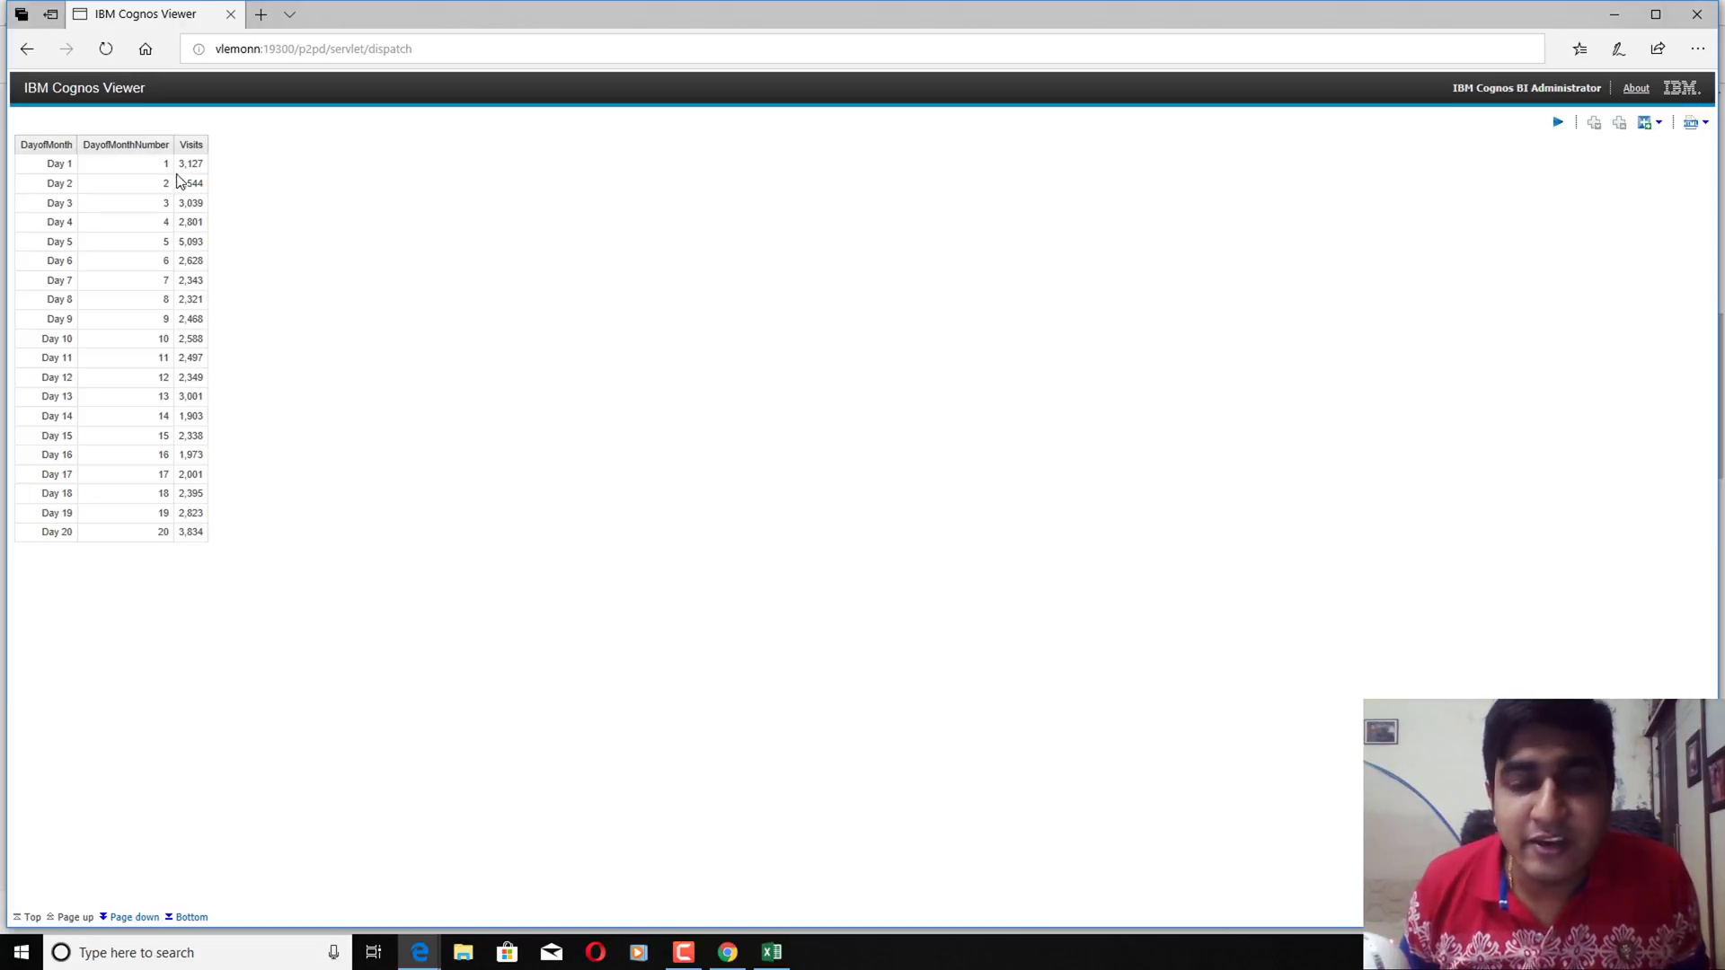
click(232, 14)
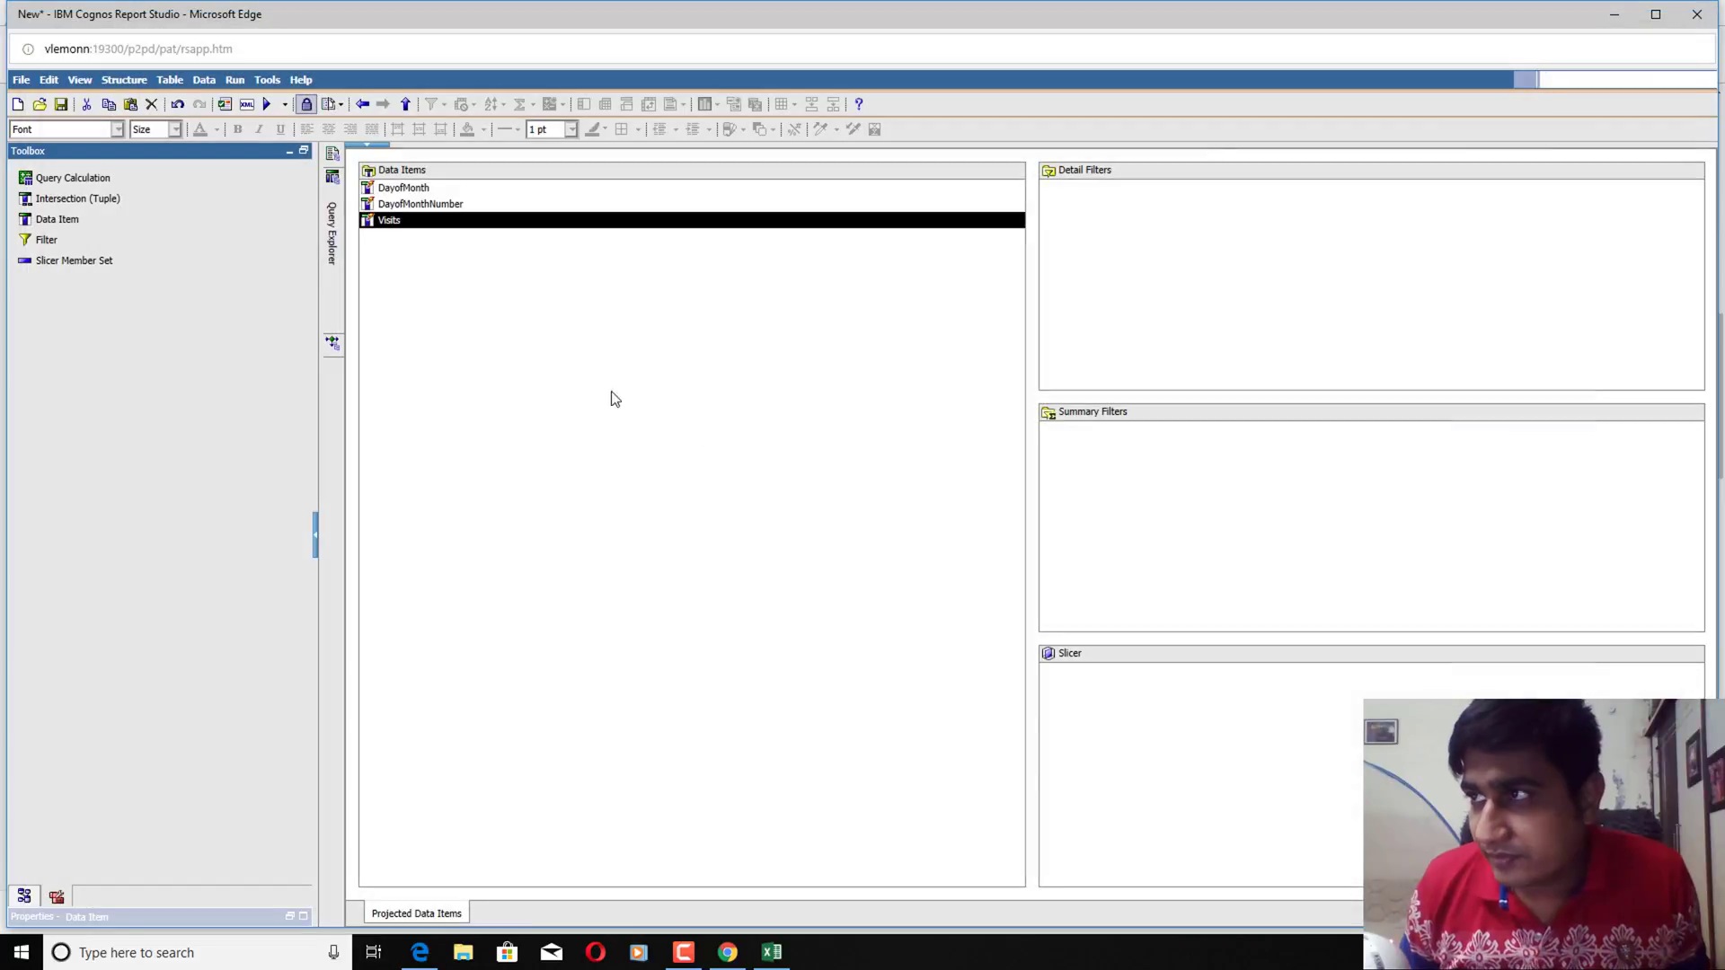
Add a detail filter to the CurrentMonth query with the placeholder expression 1
drag(47, 240, 1147, 321)
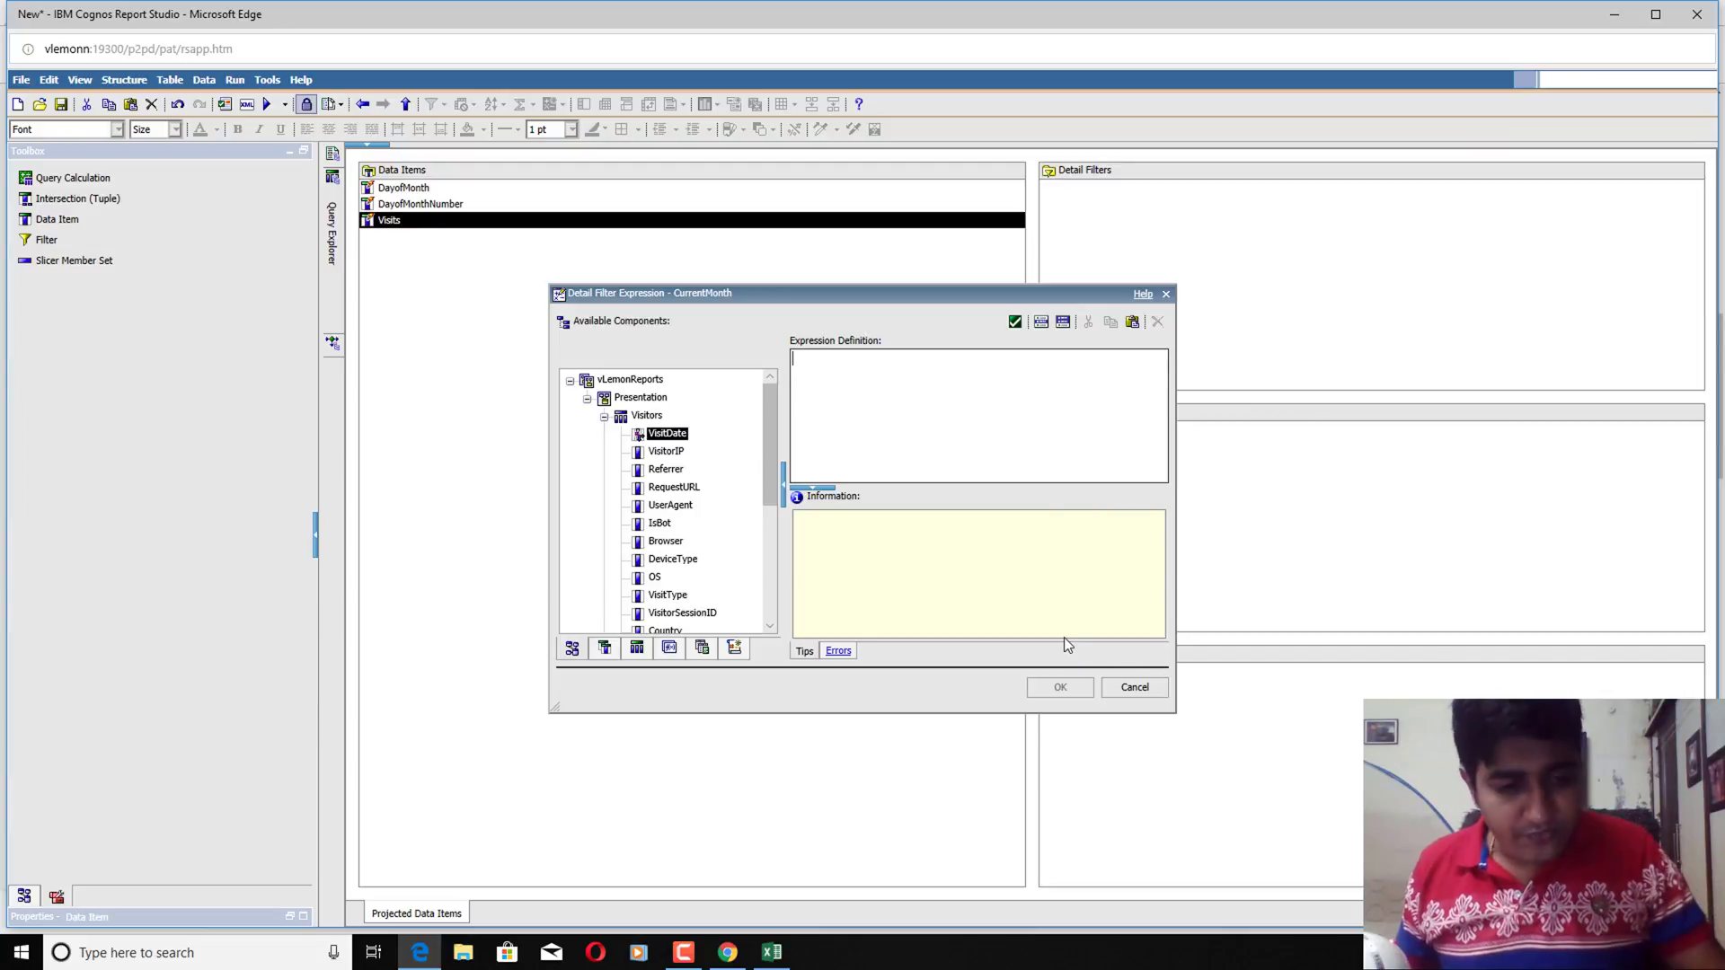
text(1)
click(1060, 688)
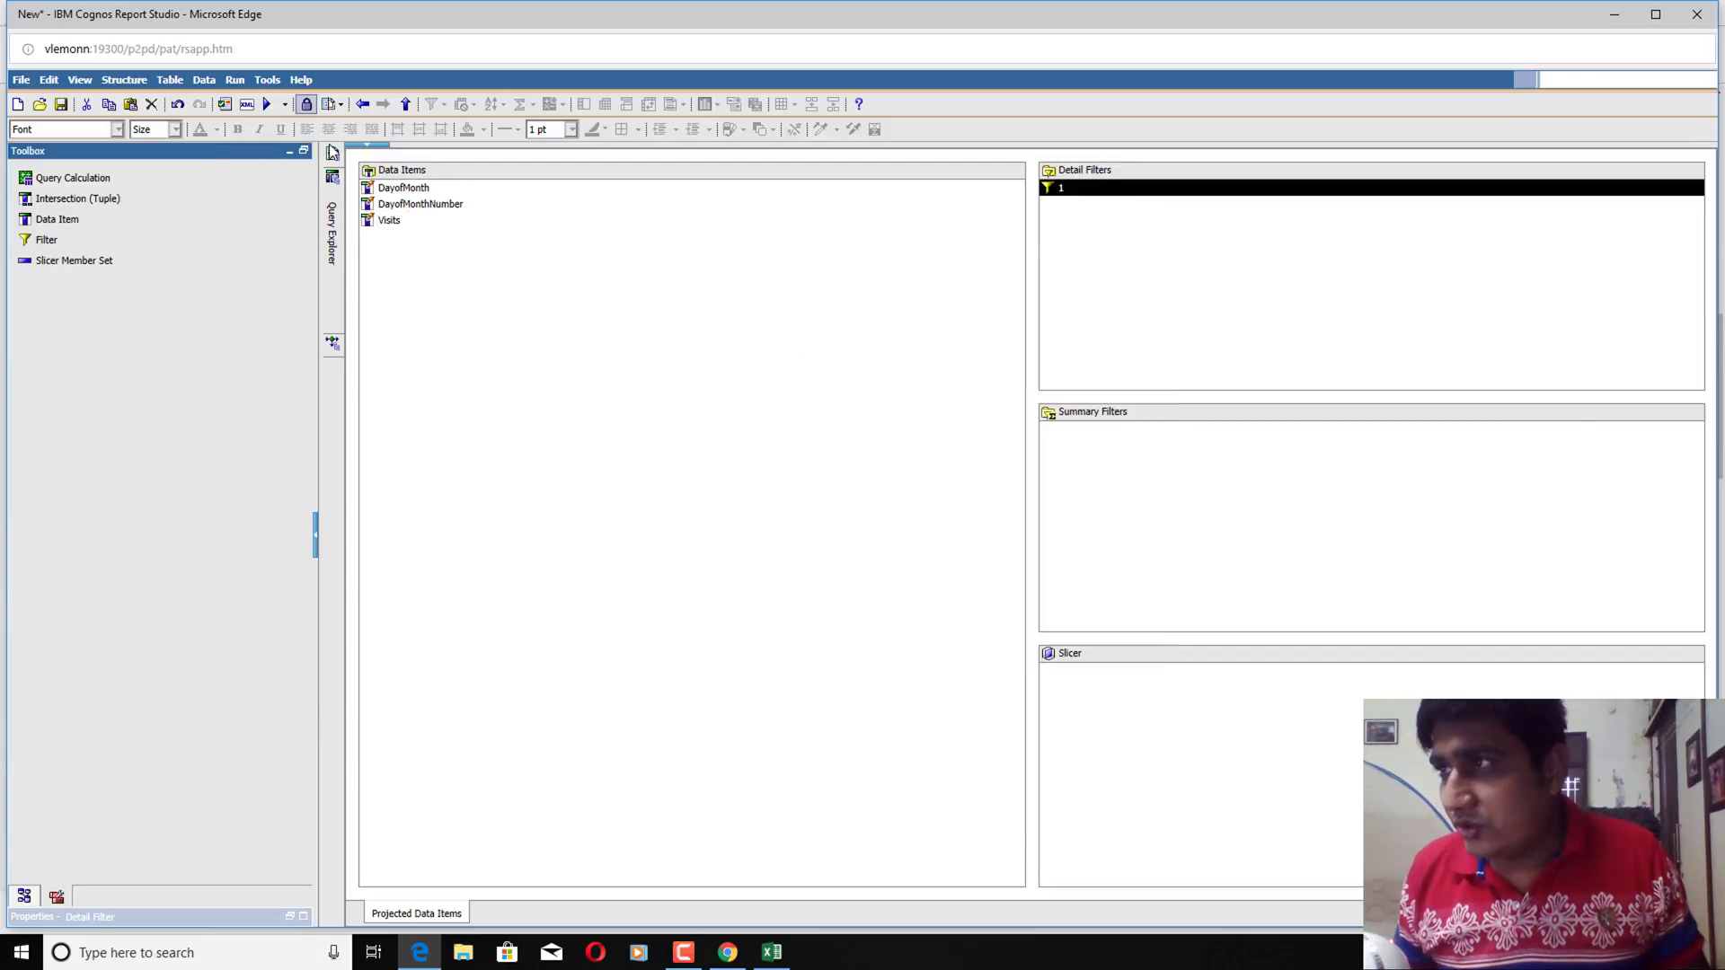
Review the CurrentDate expression in the Sample query without changing it, and return to the CurrentMonth query
mouse_move(337, 211)
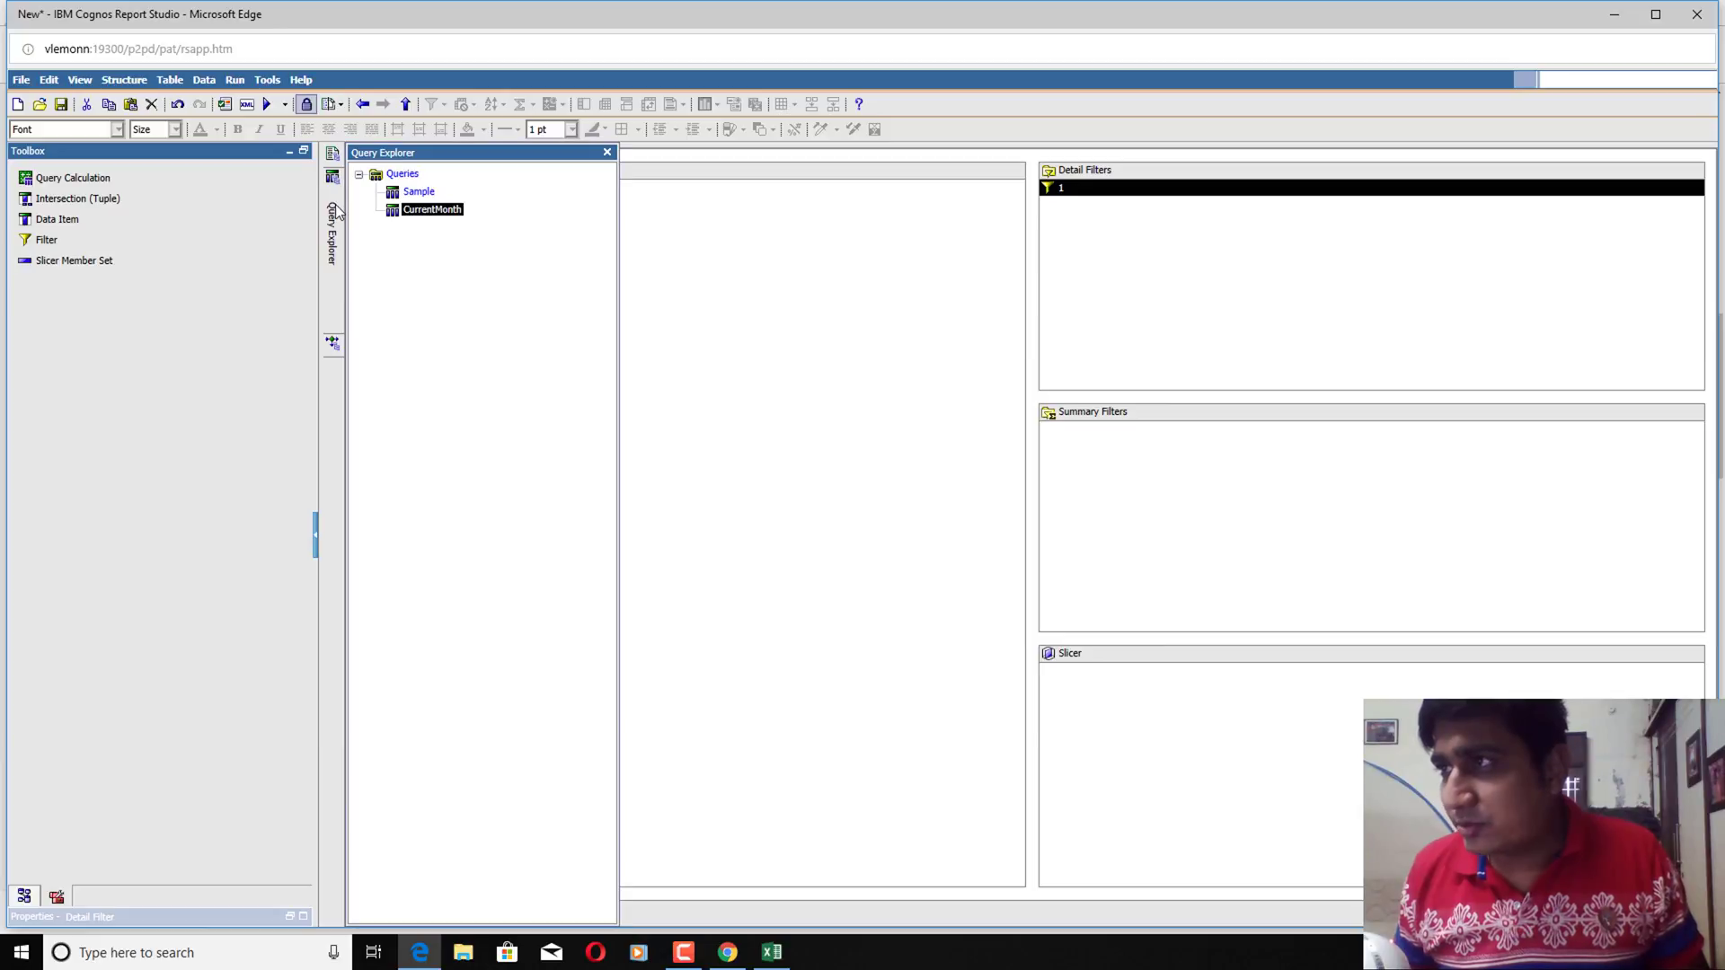
double_click(415, 210)
click(406, 192)
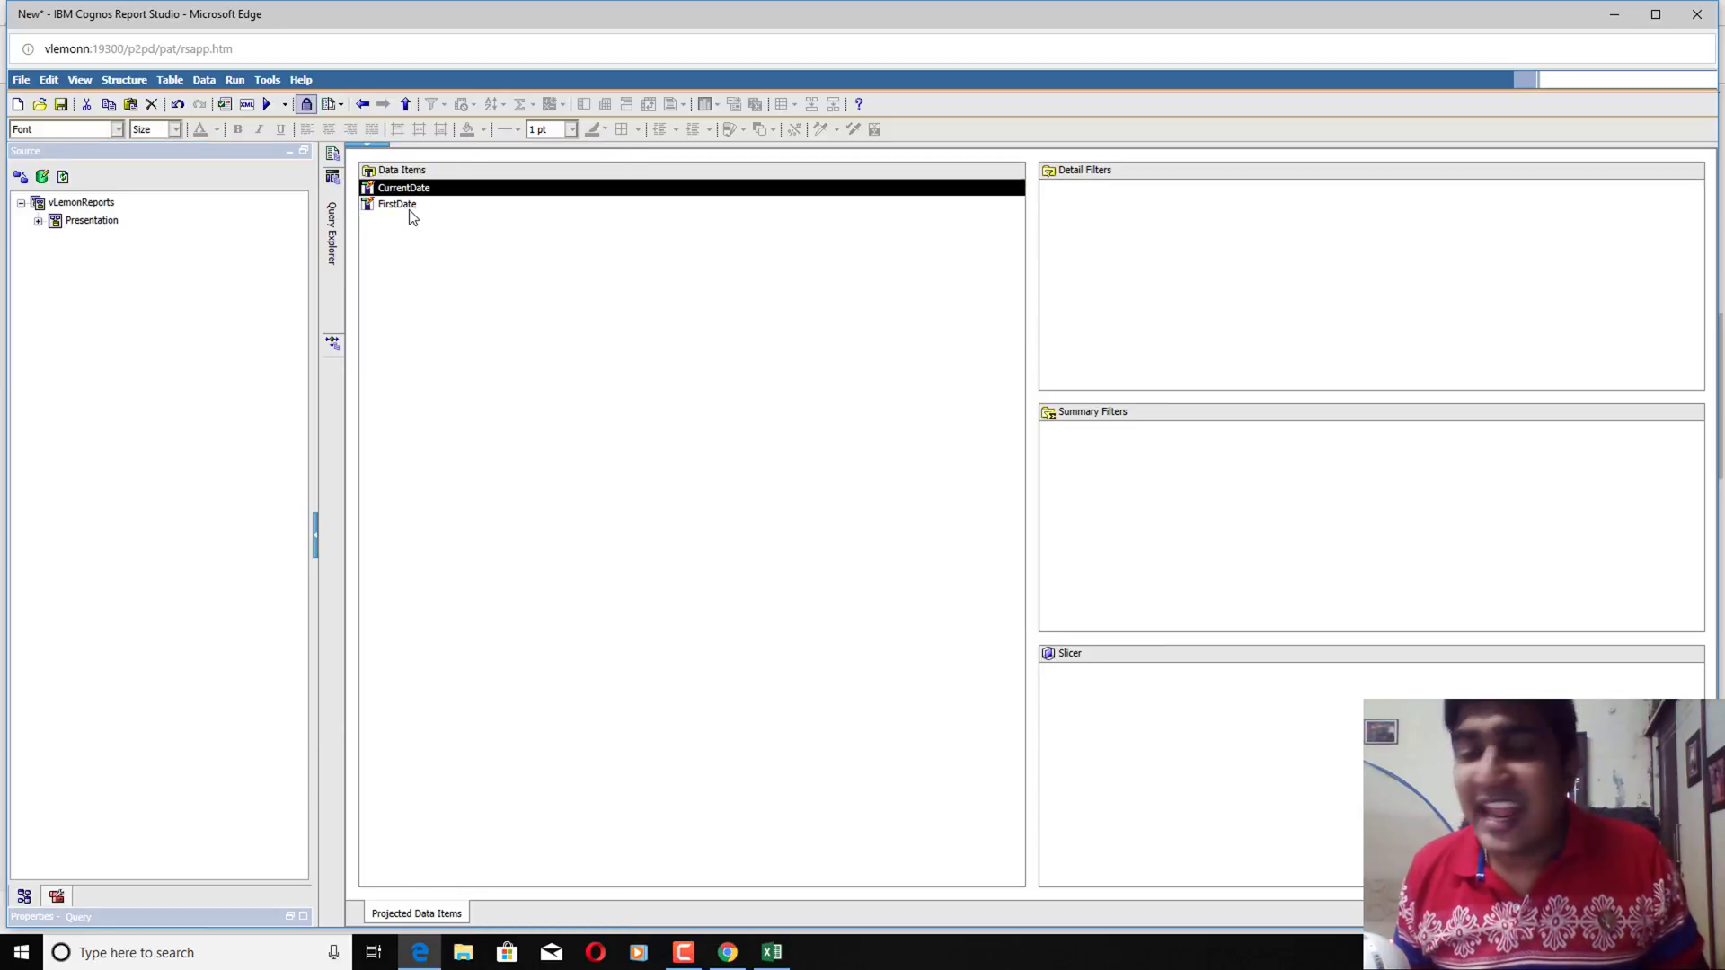
click(407, 207)
click(406, 190)
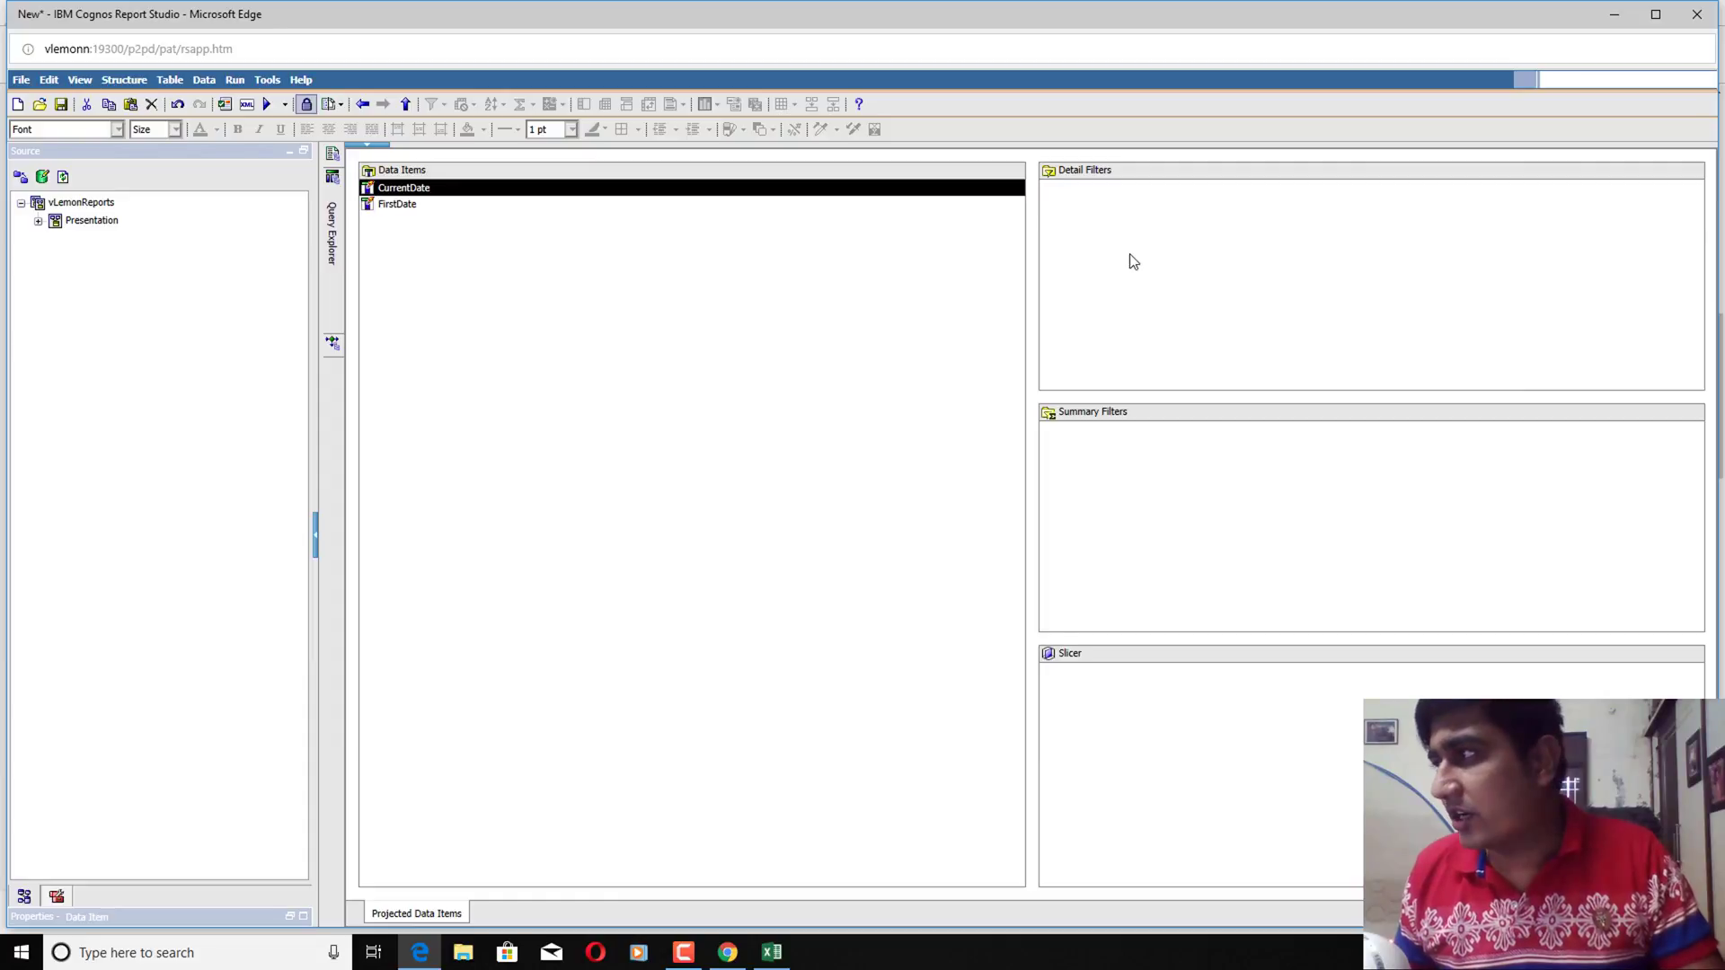
double_click(707, 190)
click(873, 388)
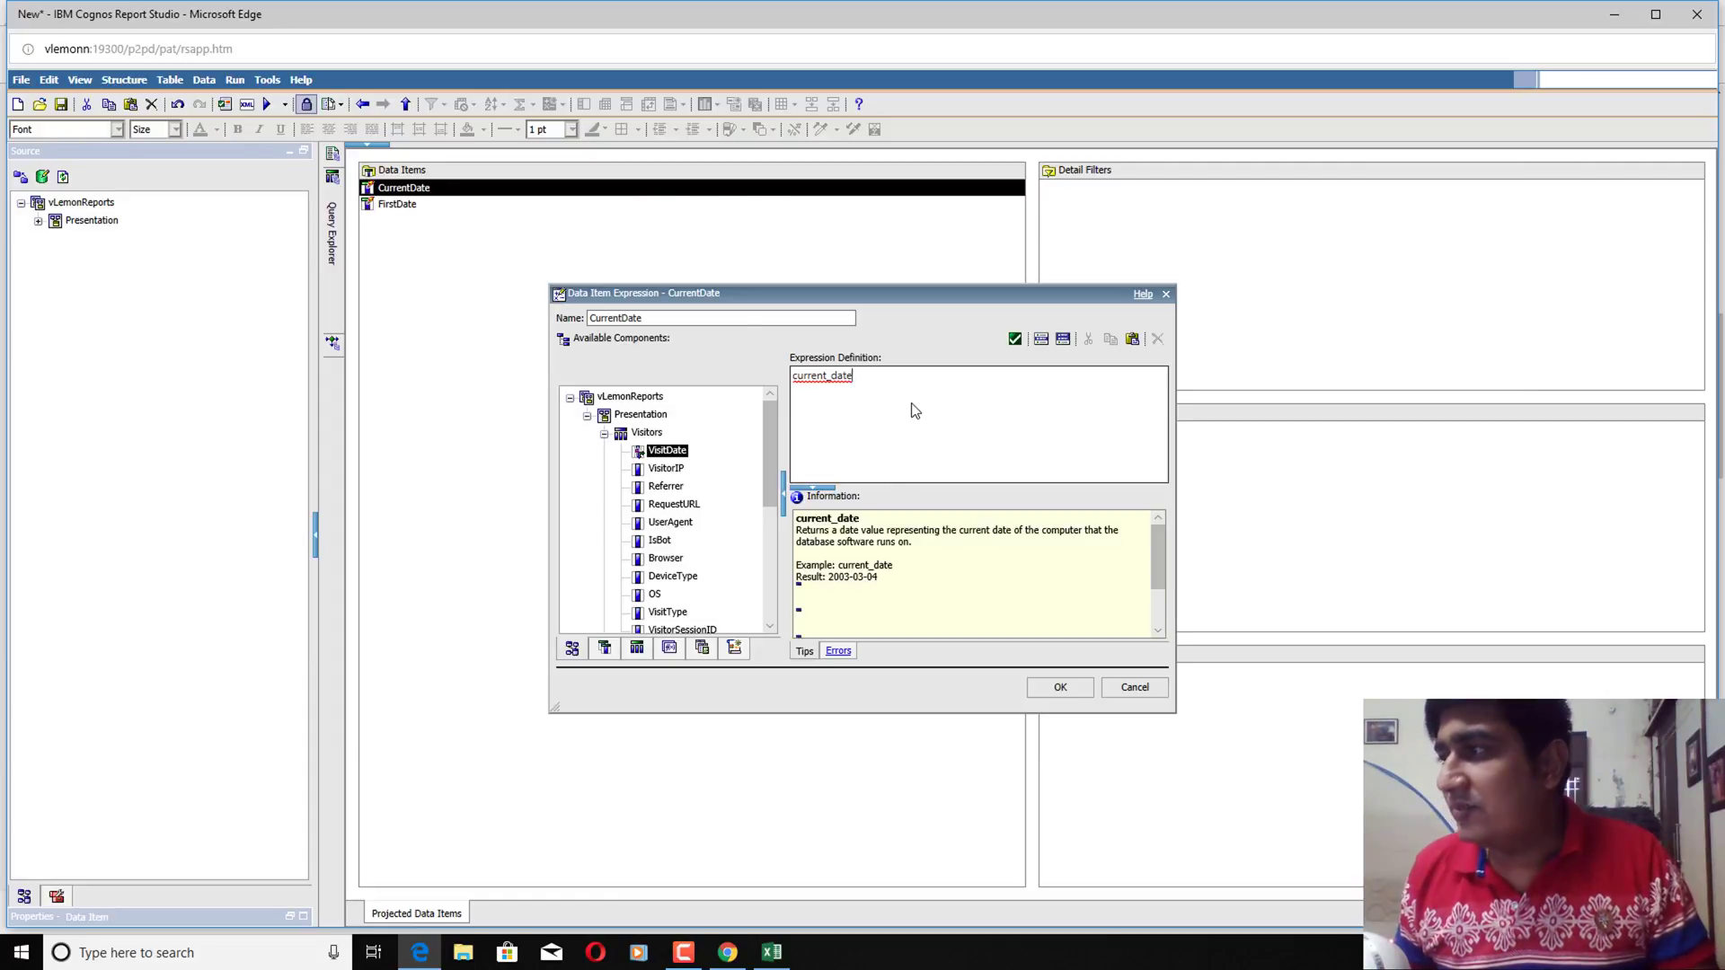
key(ctrl+a)
click(1125, 690)
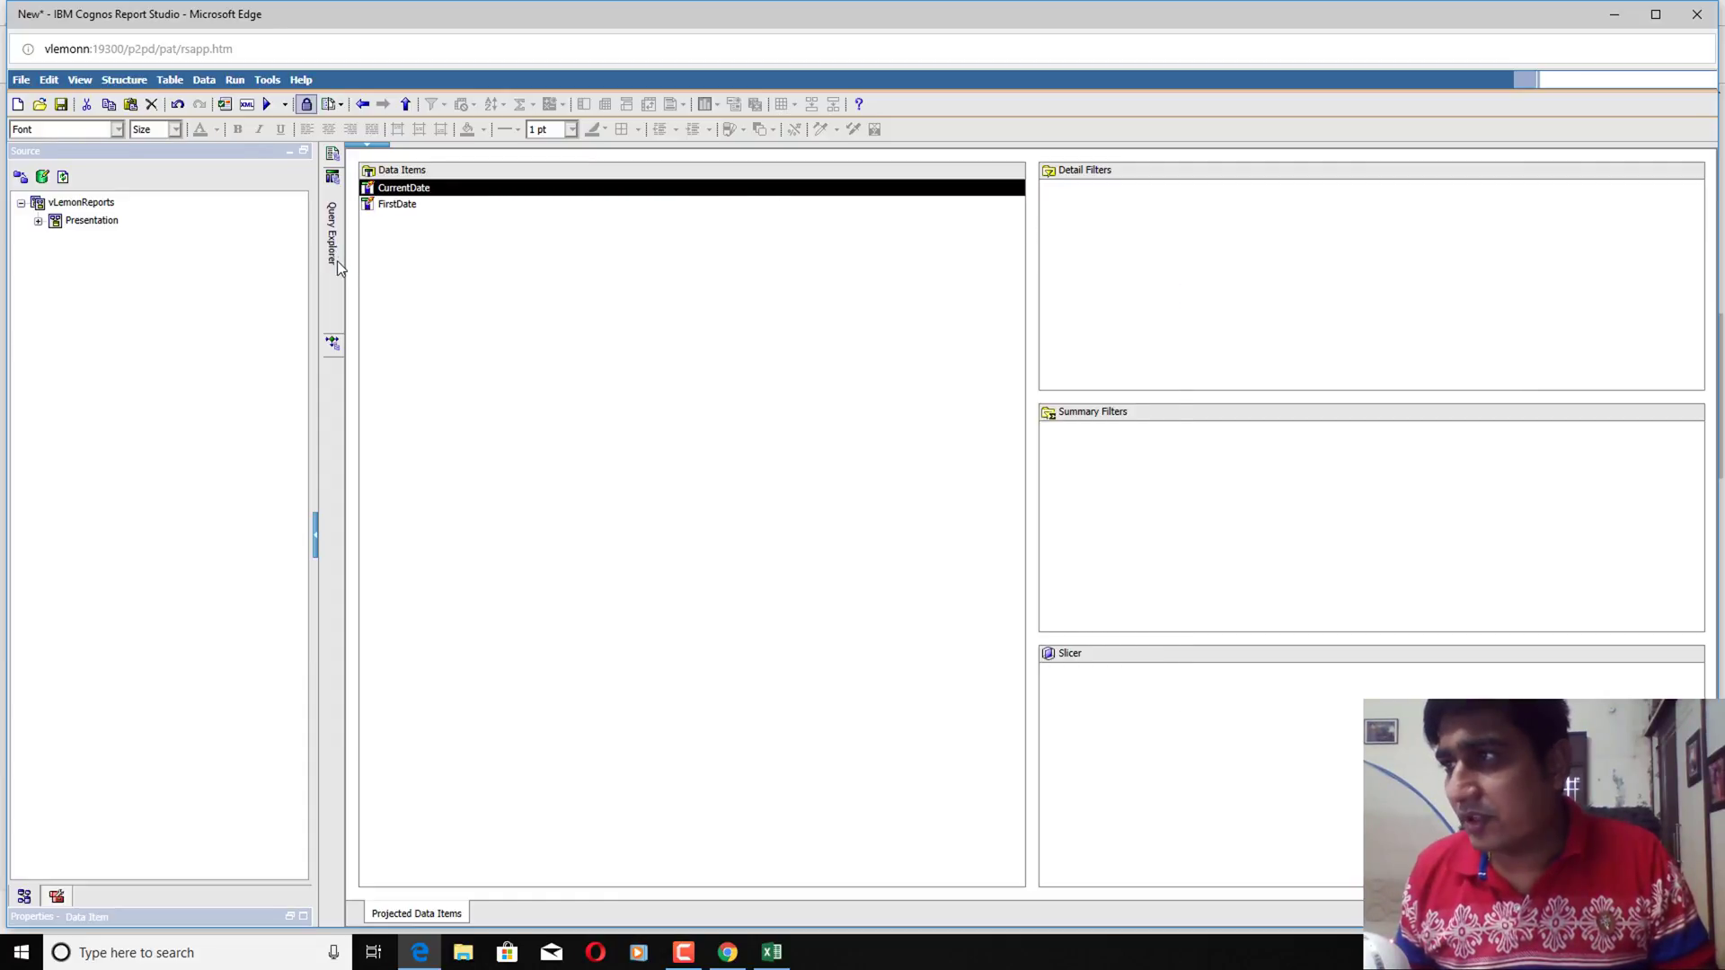
mouse_move(337, 261)
click(440, 214)
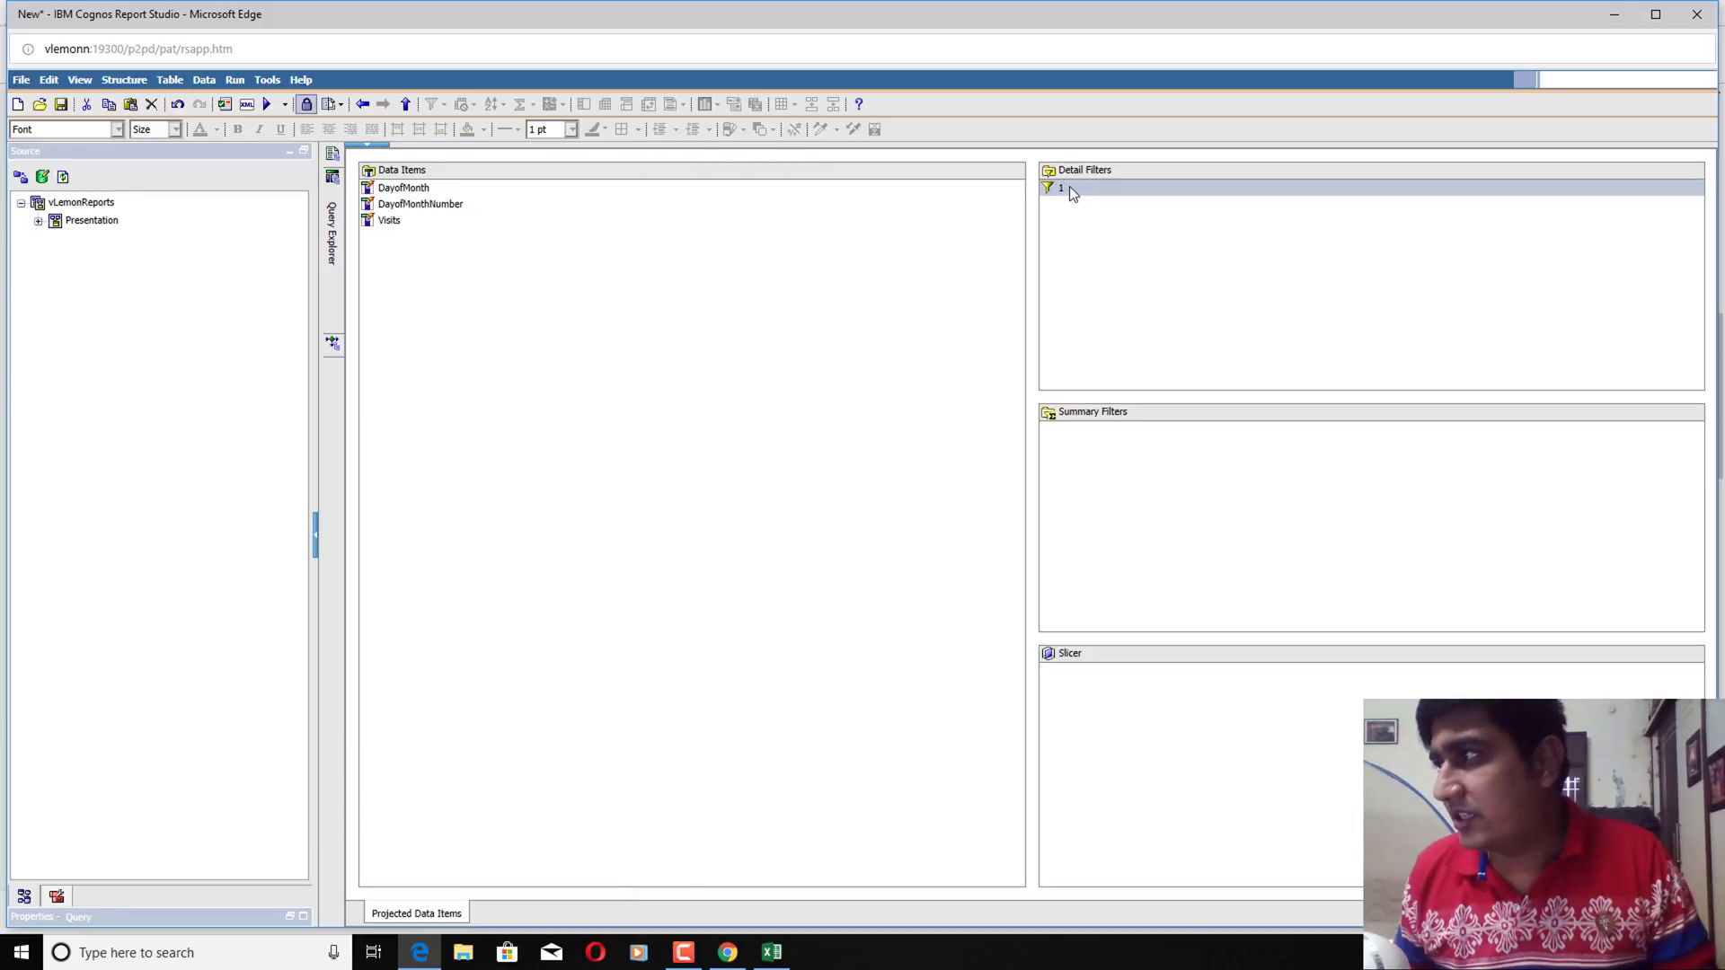
Replace the CurrentMonth detail filter's placeholder expression with current_date and accept it
click(1069, 190)
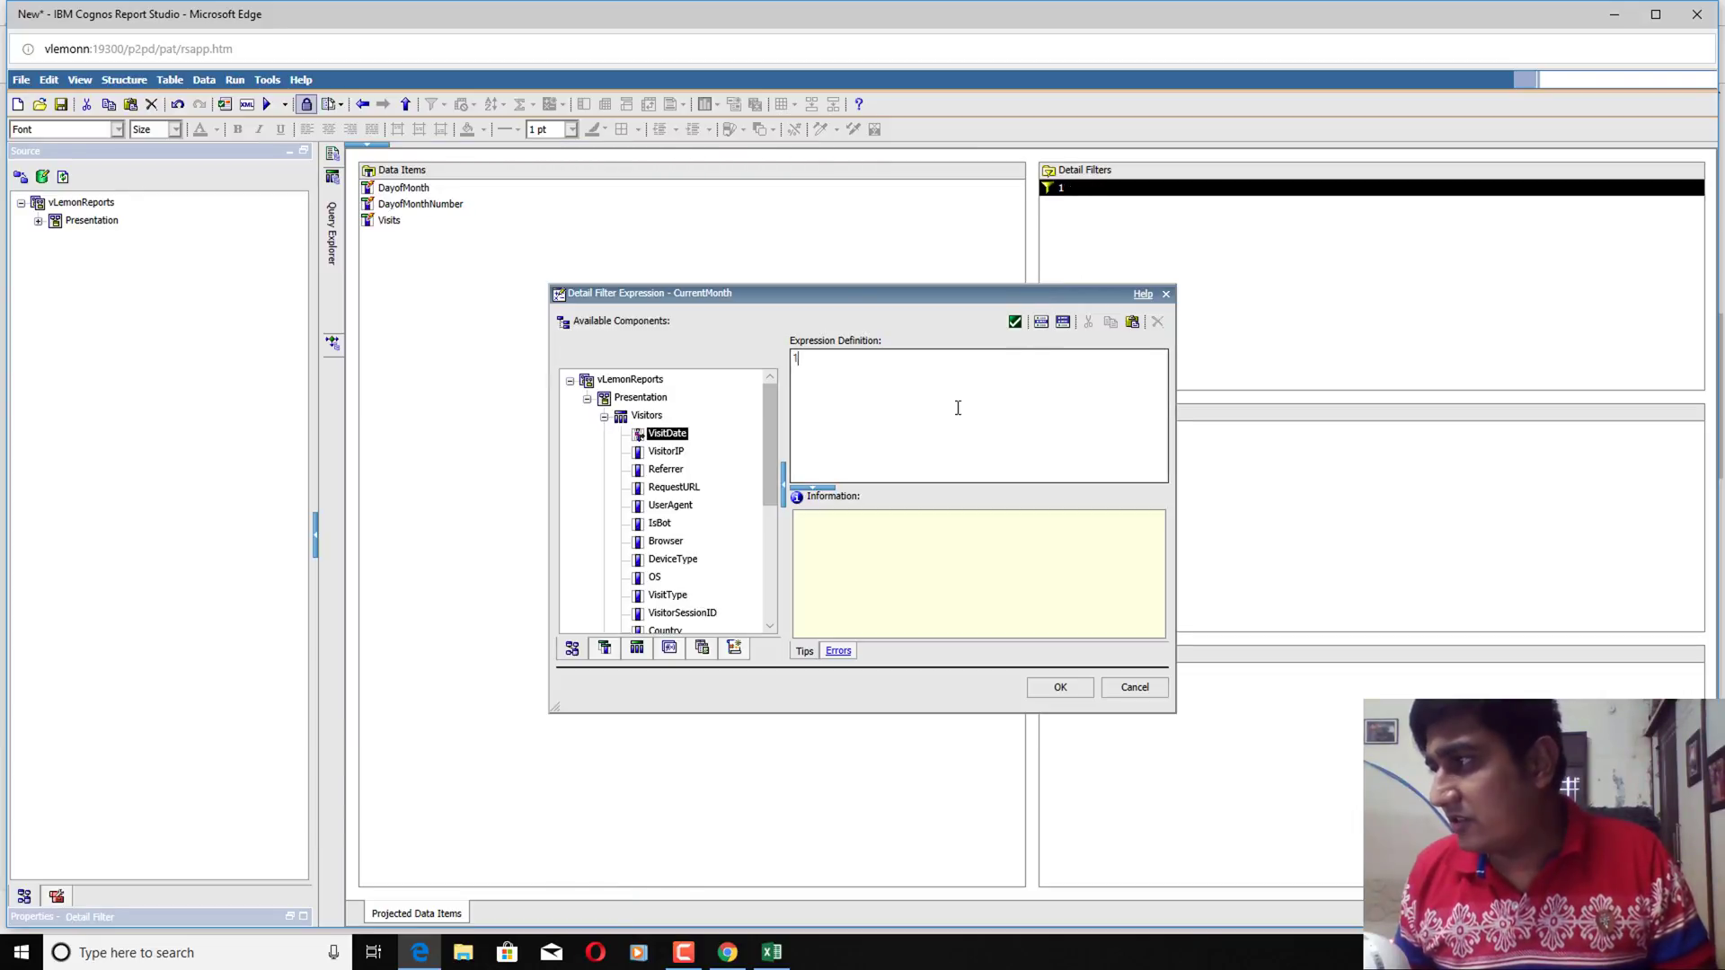
click(958, 408)
key(ctrl+a)
text(current_date)
click(1058, 687)
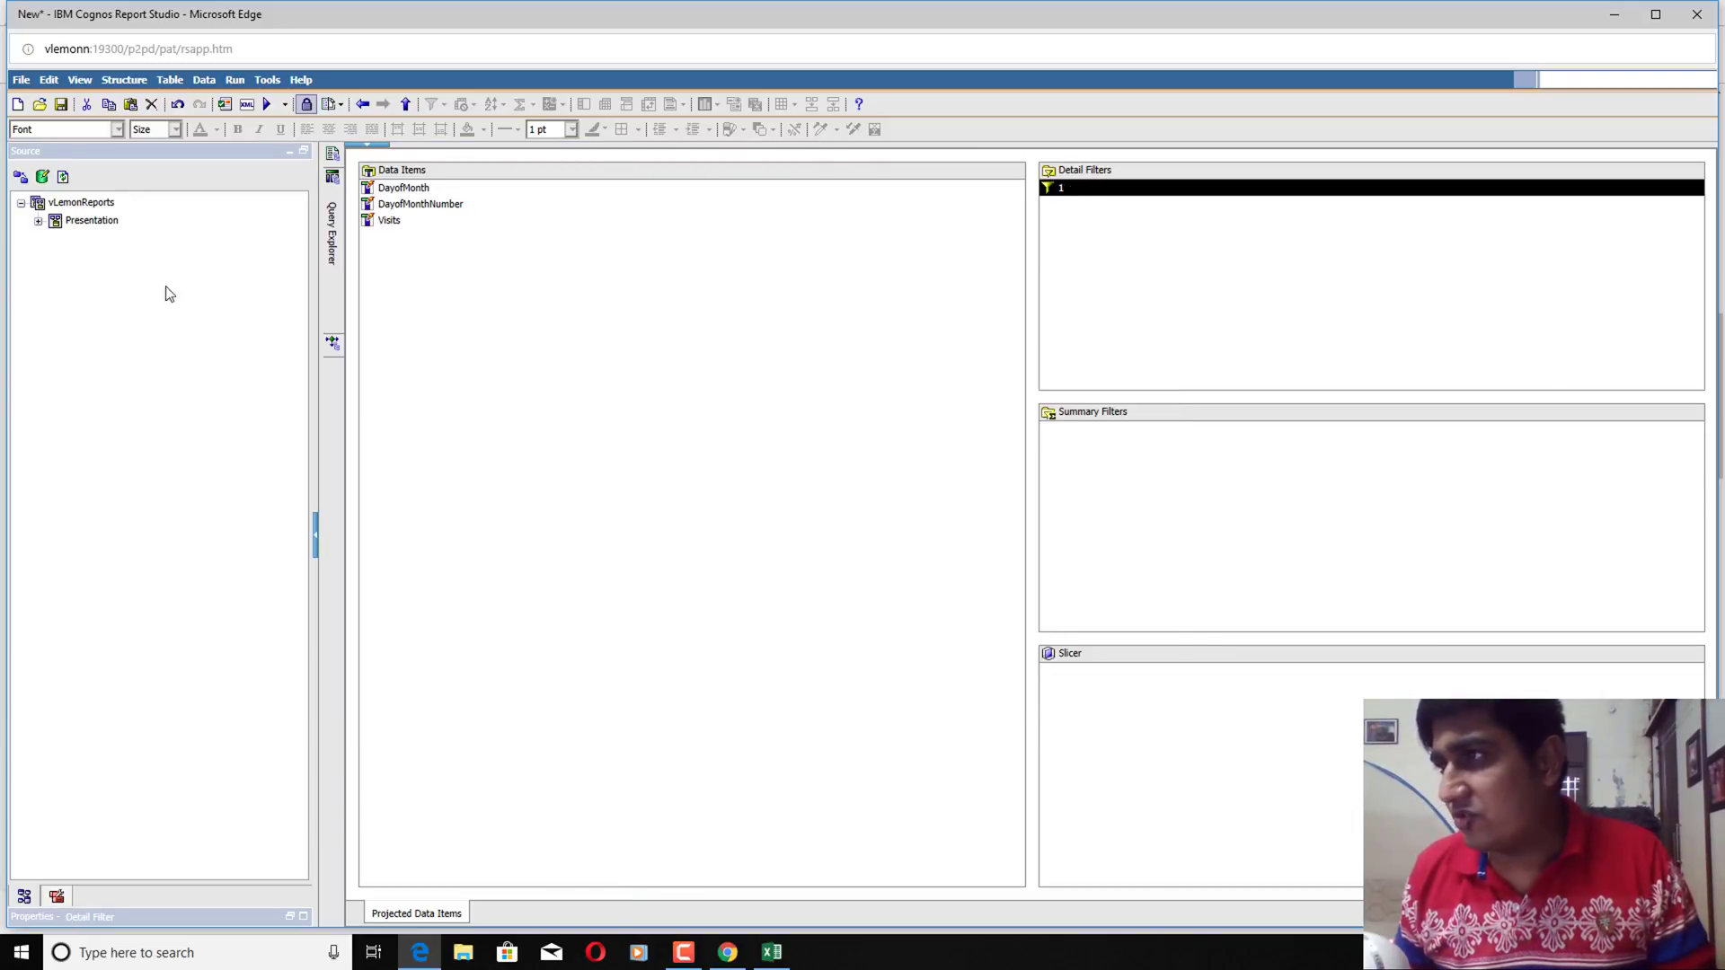
Copy the full FirstDate expression from the Sample query and close its definition without changes
mouse_move(331, 229)
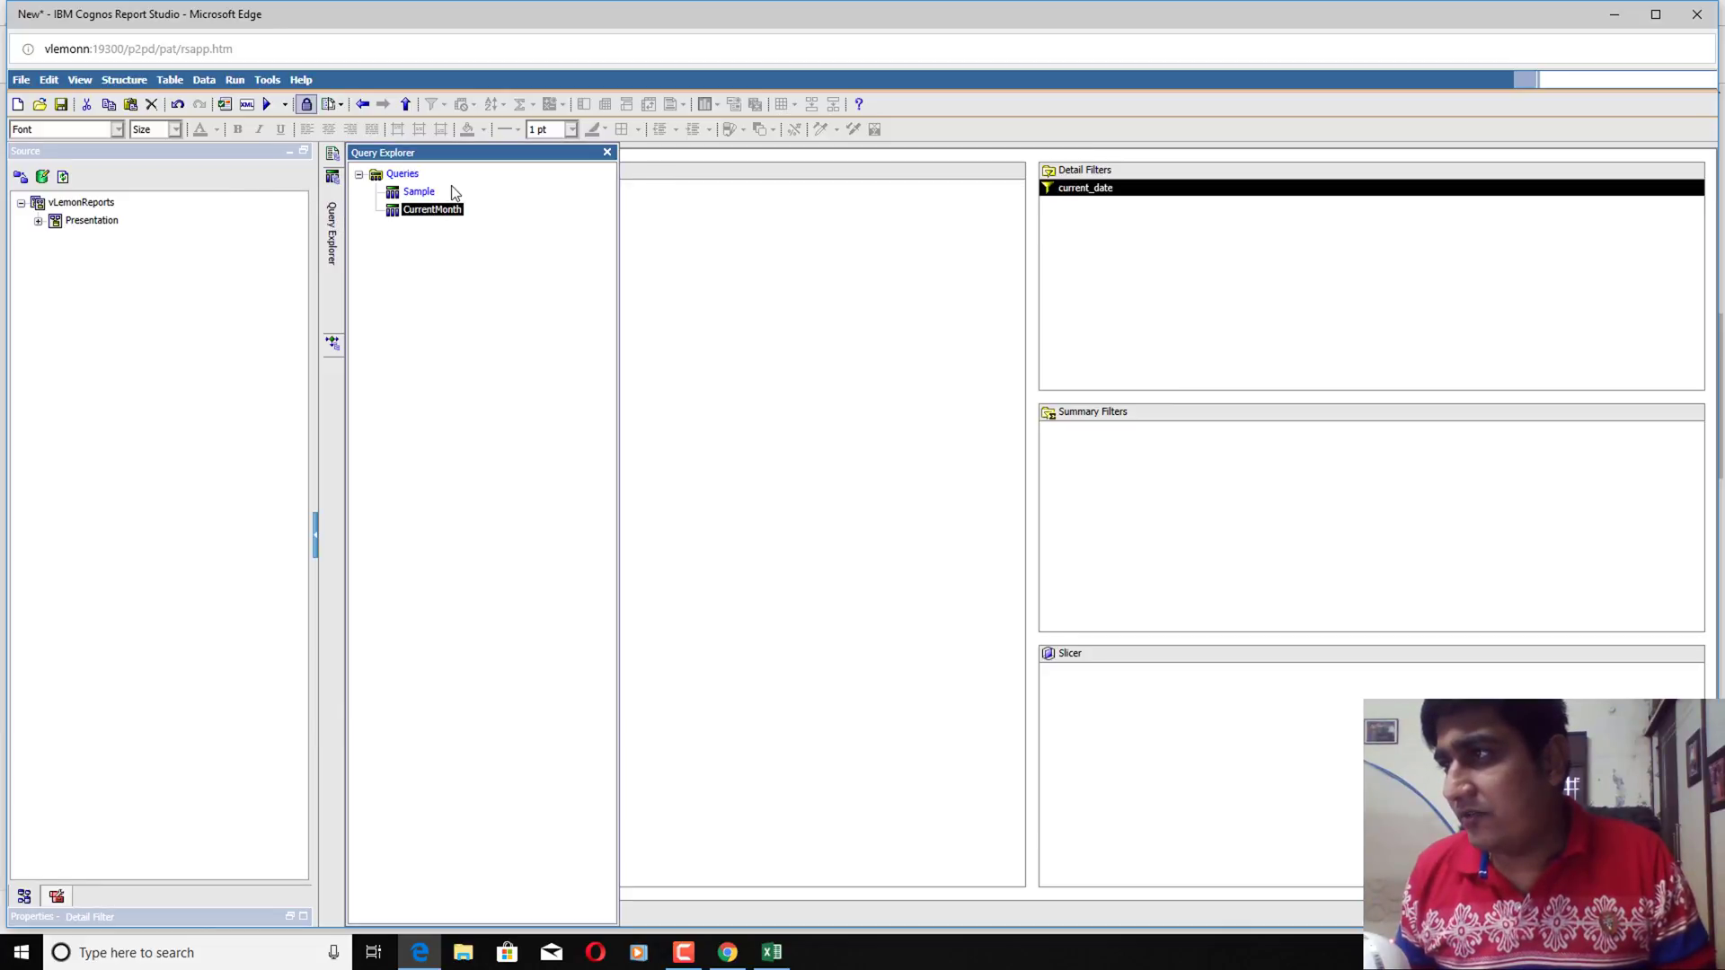
double_click(420, 208)
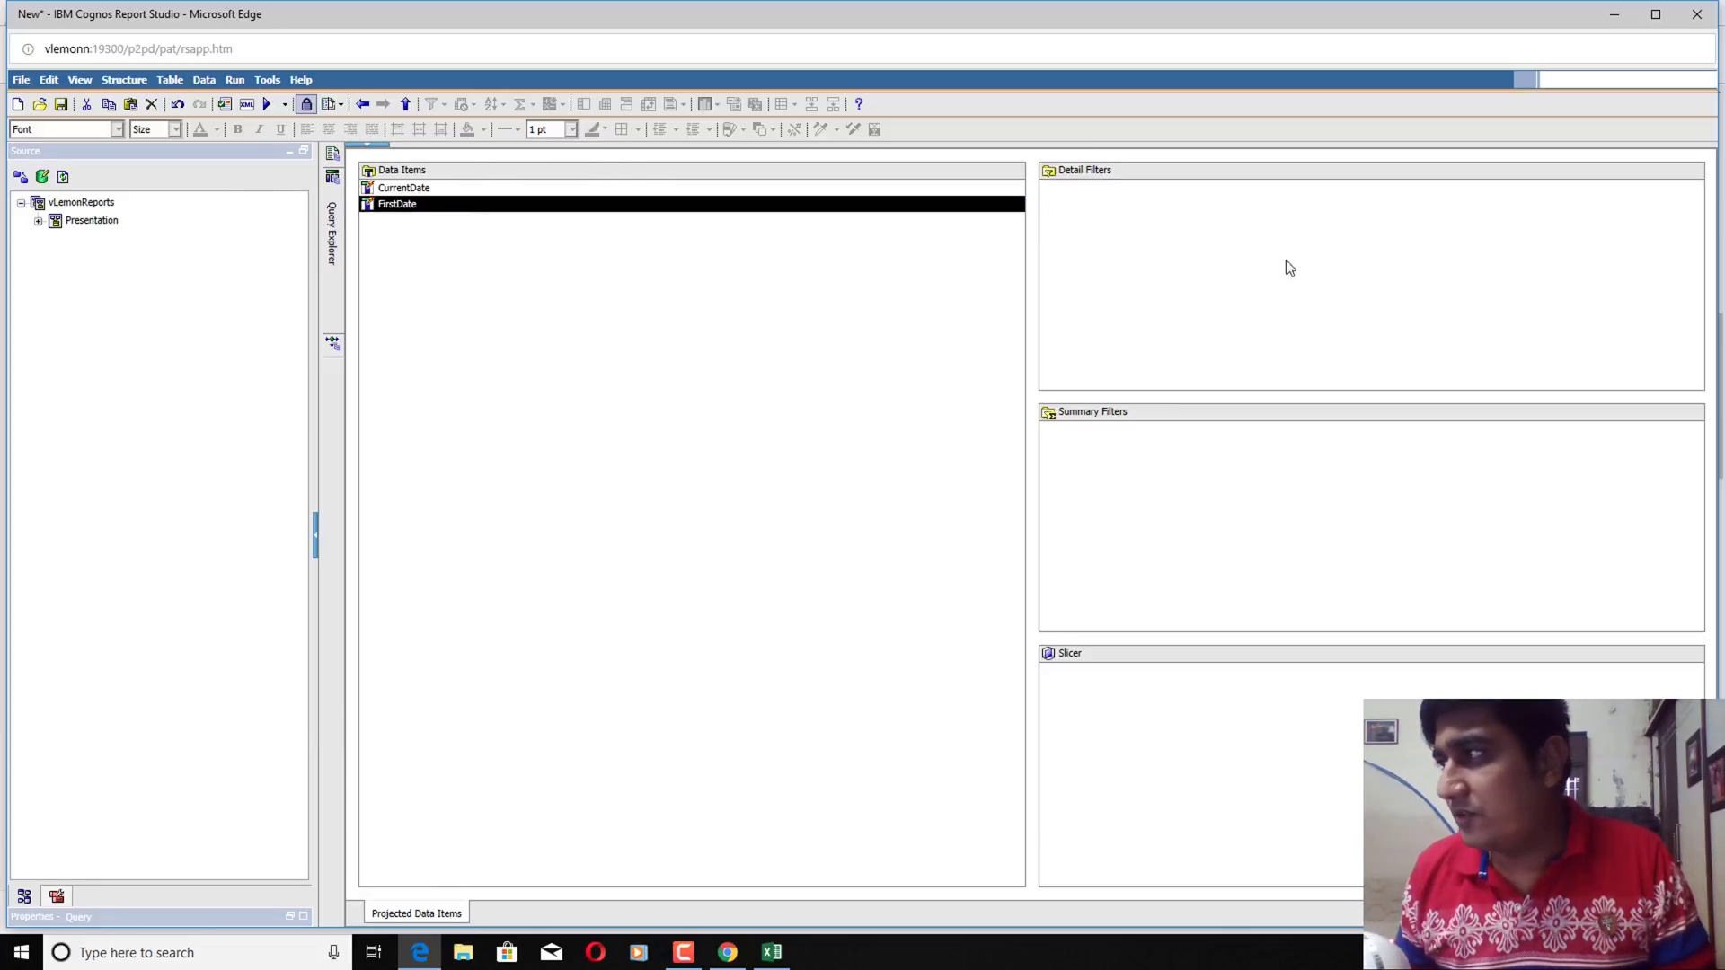
double_click(404, 206)
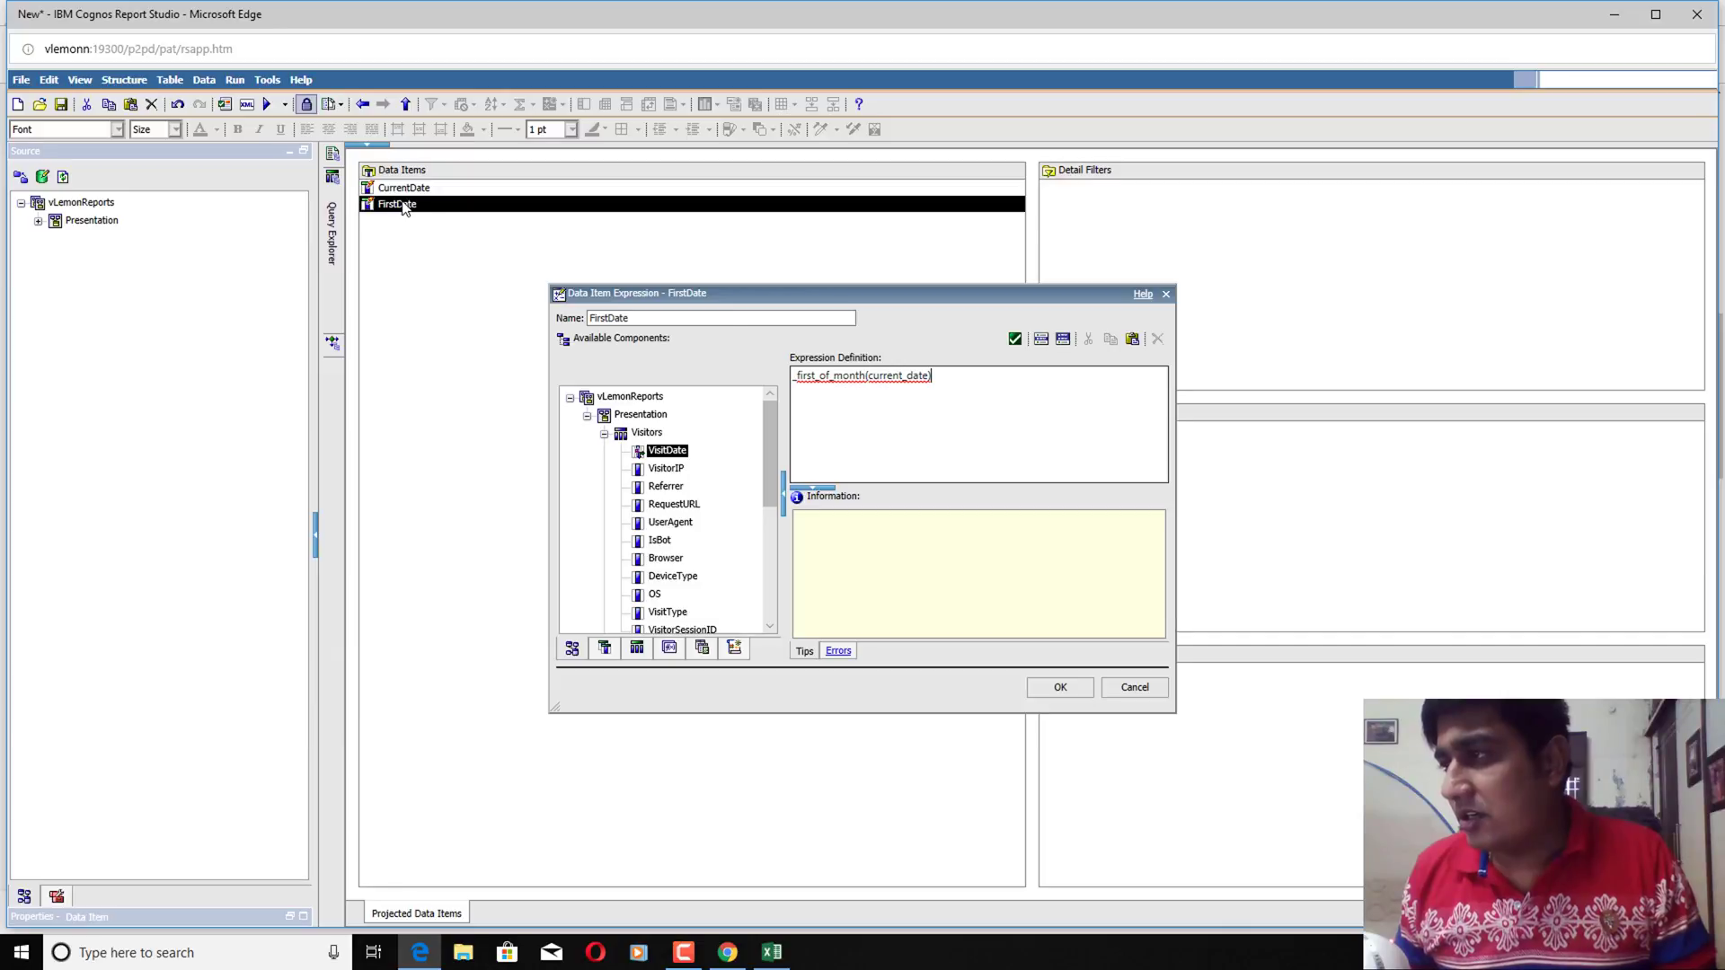
click(912, 377)
key(ctrl+a)
key(ctrl+c)
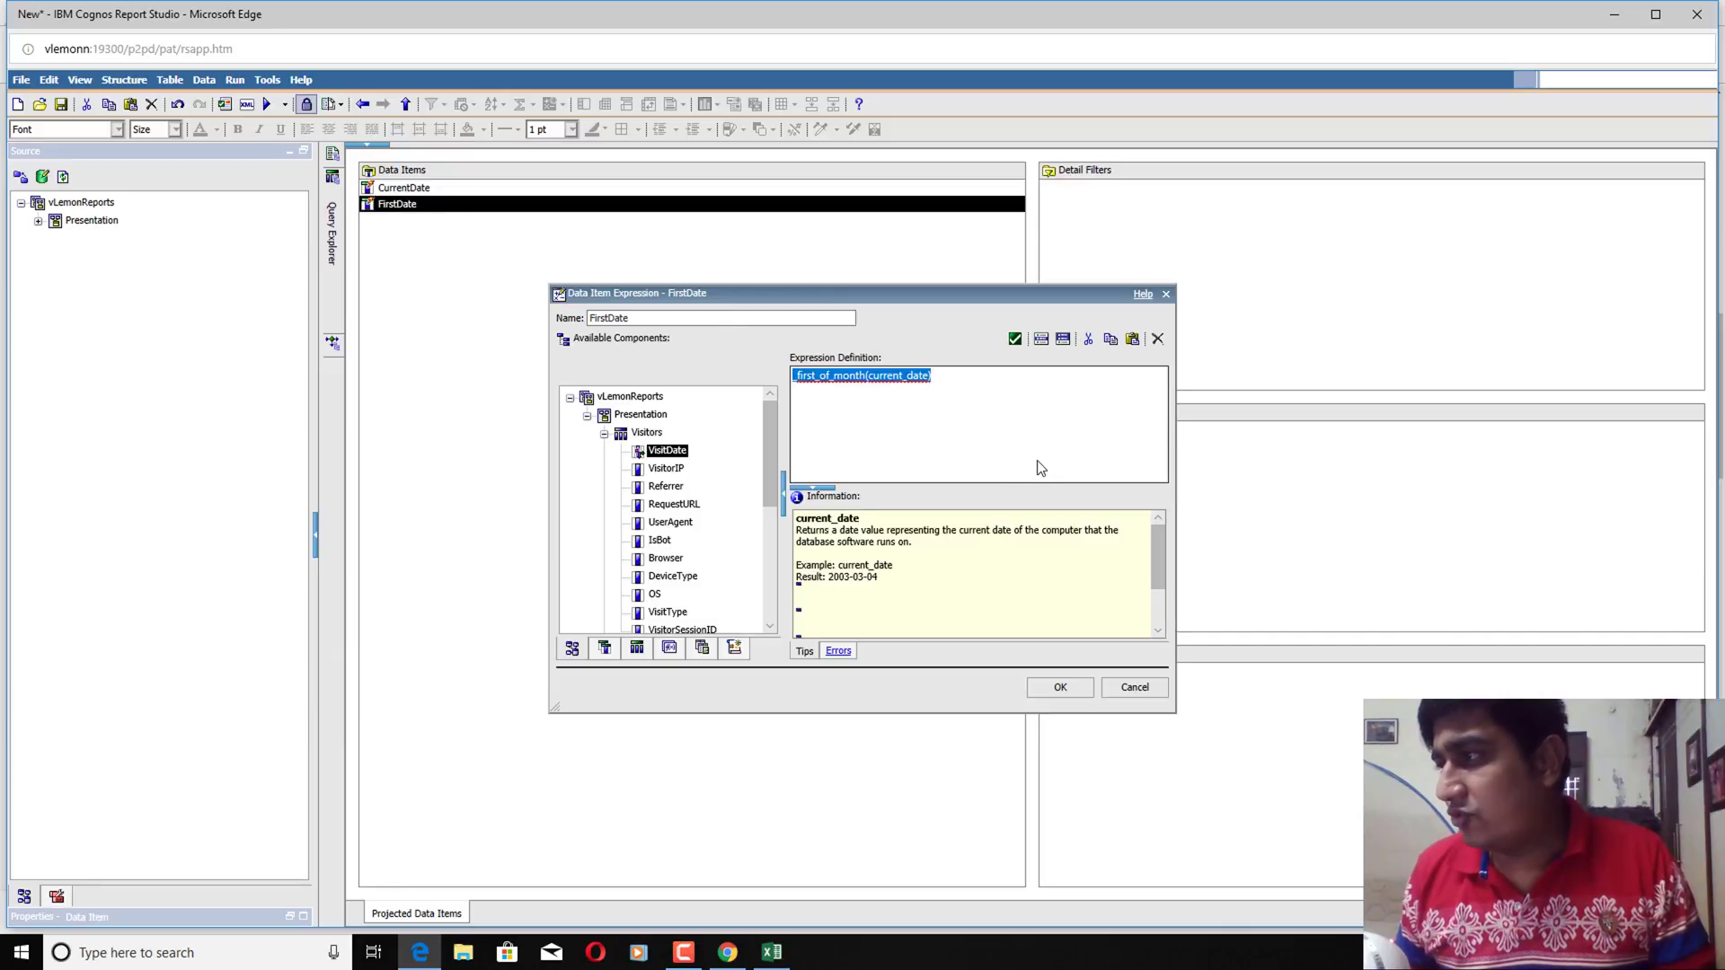
click(1122, 688)
Return to the CurrentMonth query and paste _first_of_month(current_date) below current_date in its detail filter
mouse_move(328, 296)
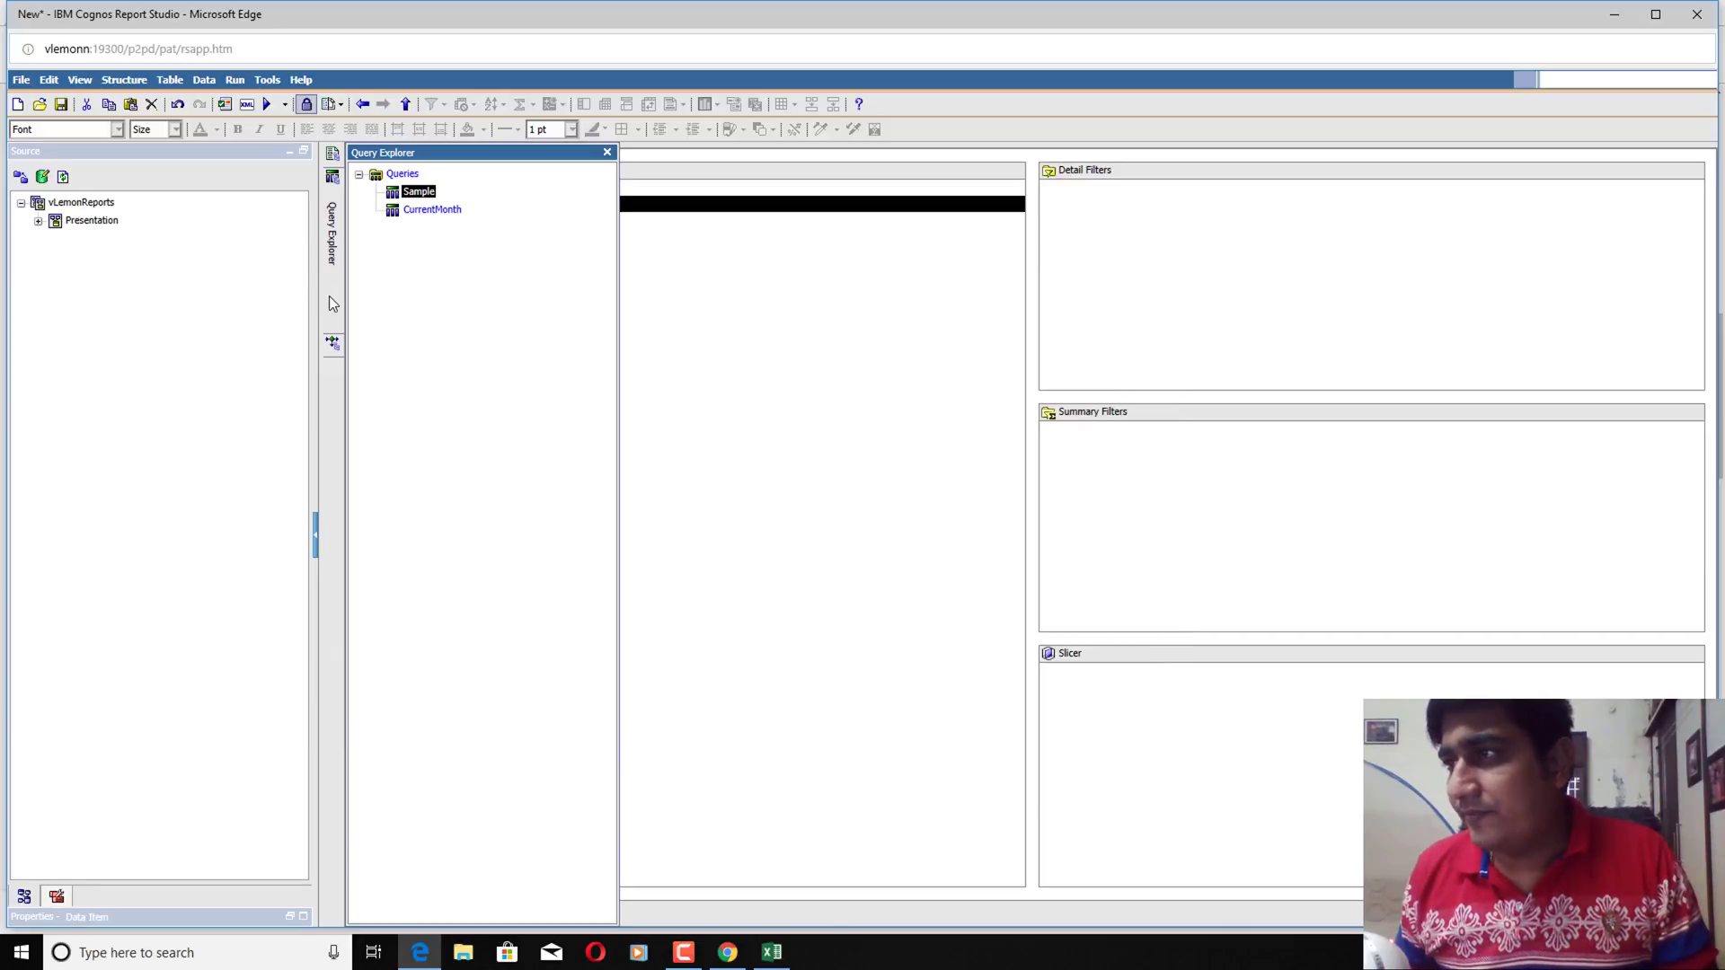
click(419, 222)
click(1083, 191)
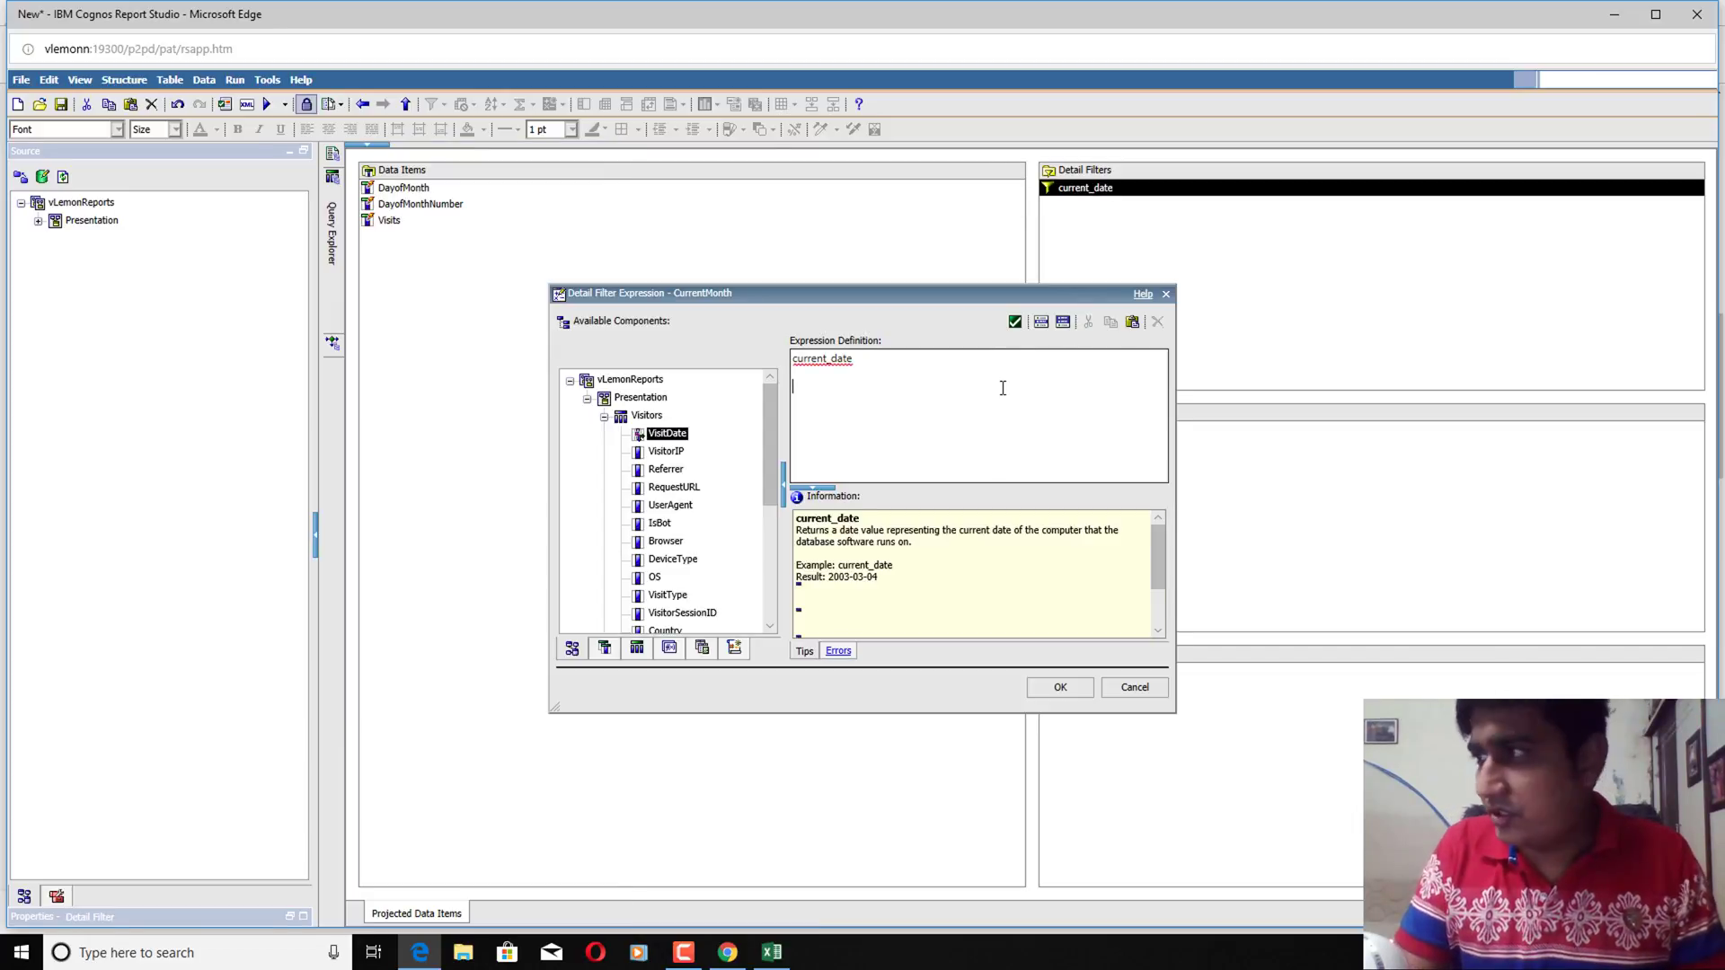
key(ctrl+v)
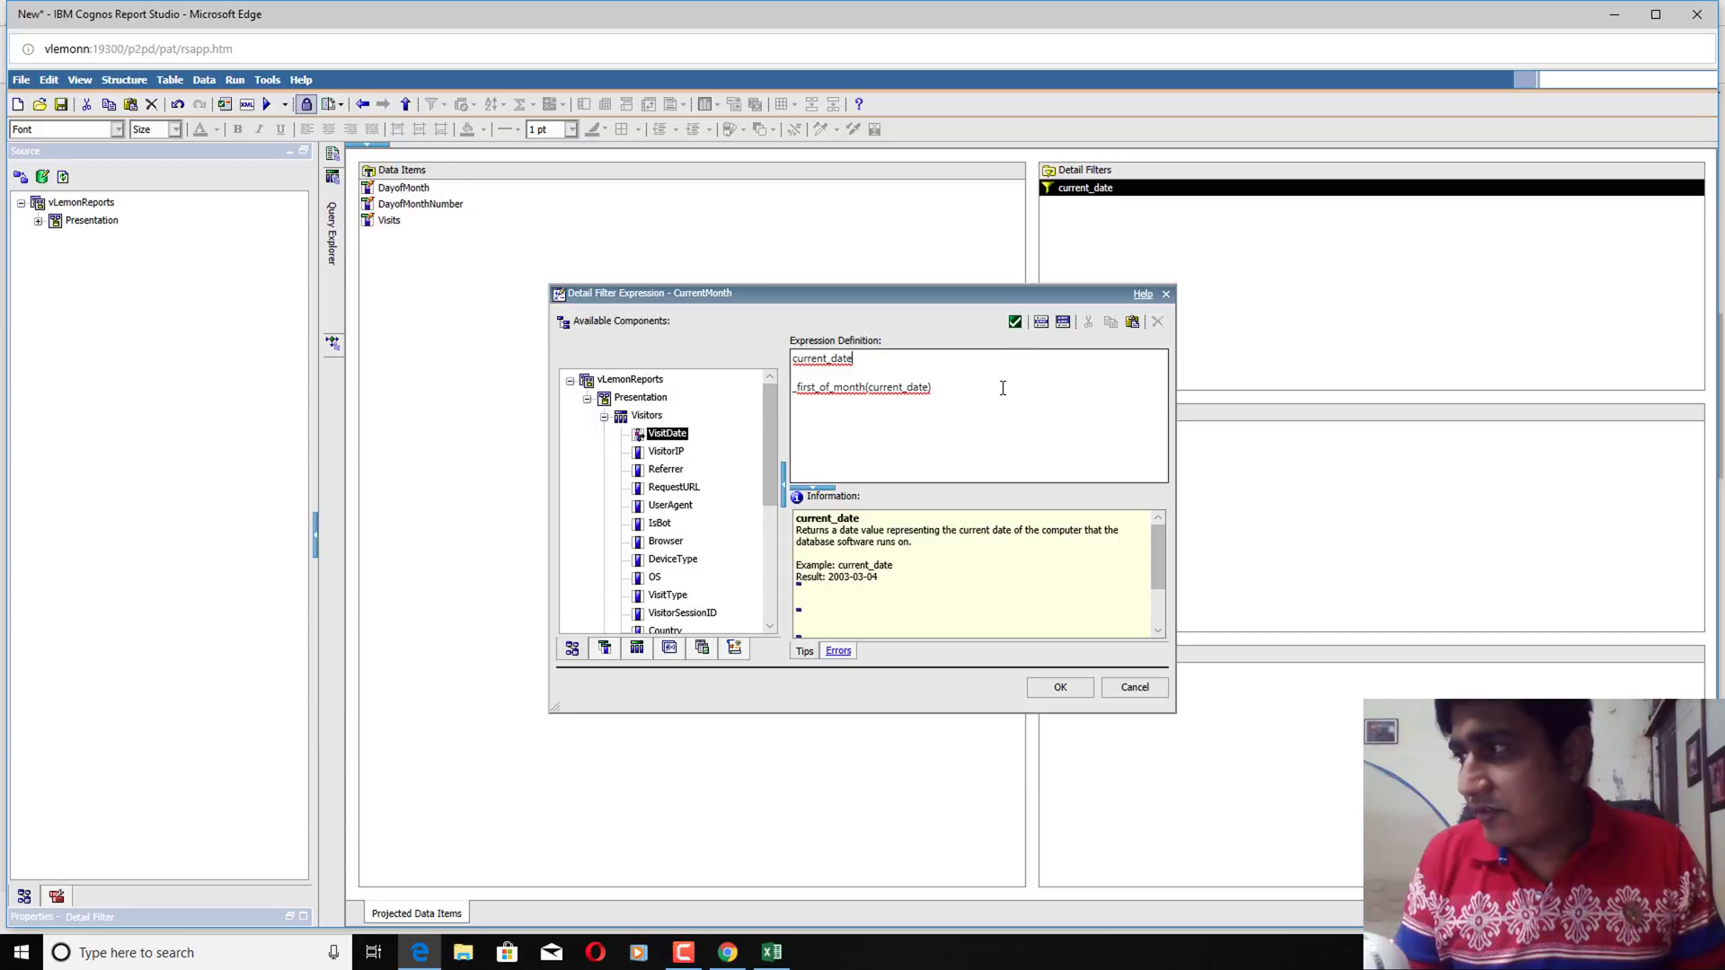
Begin the filter expression with [Presentation].[Visitors].[VisitDate] BETWEEN on a new line above current_date
key(Return)
key(Return)
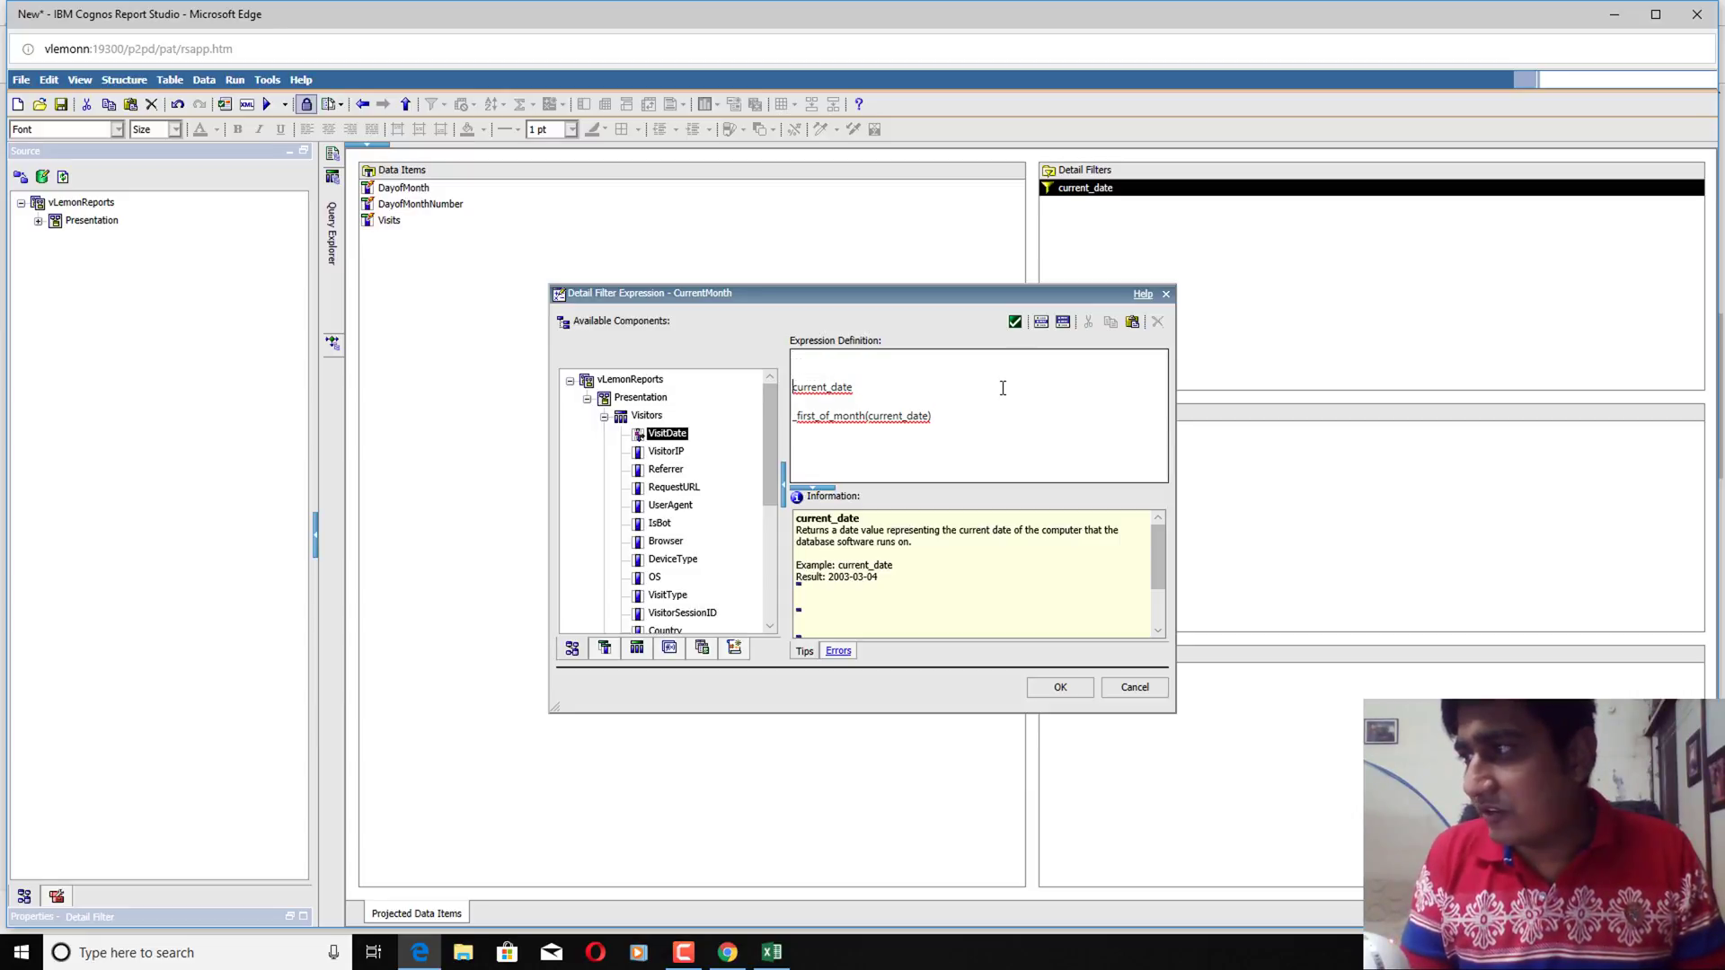
key(Up)
key(Up)
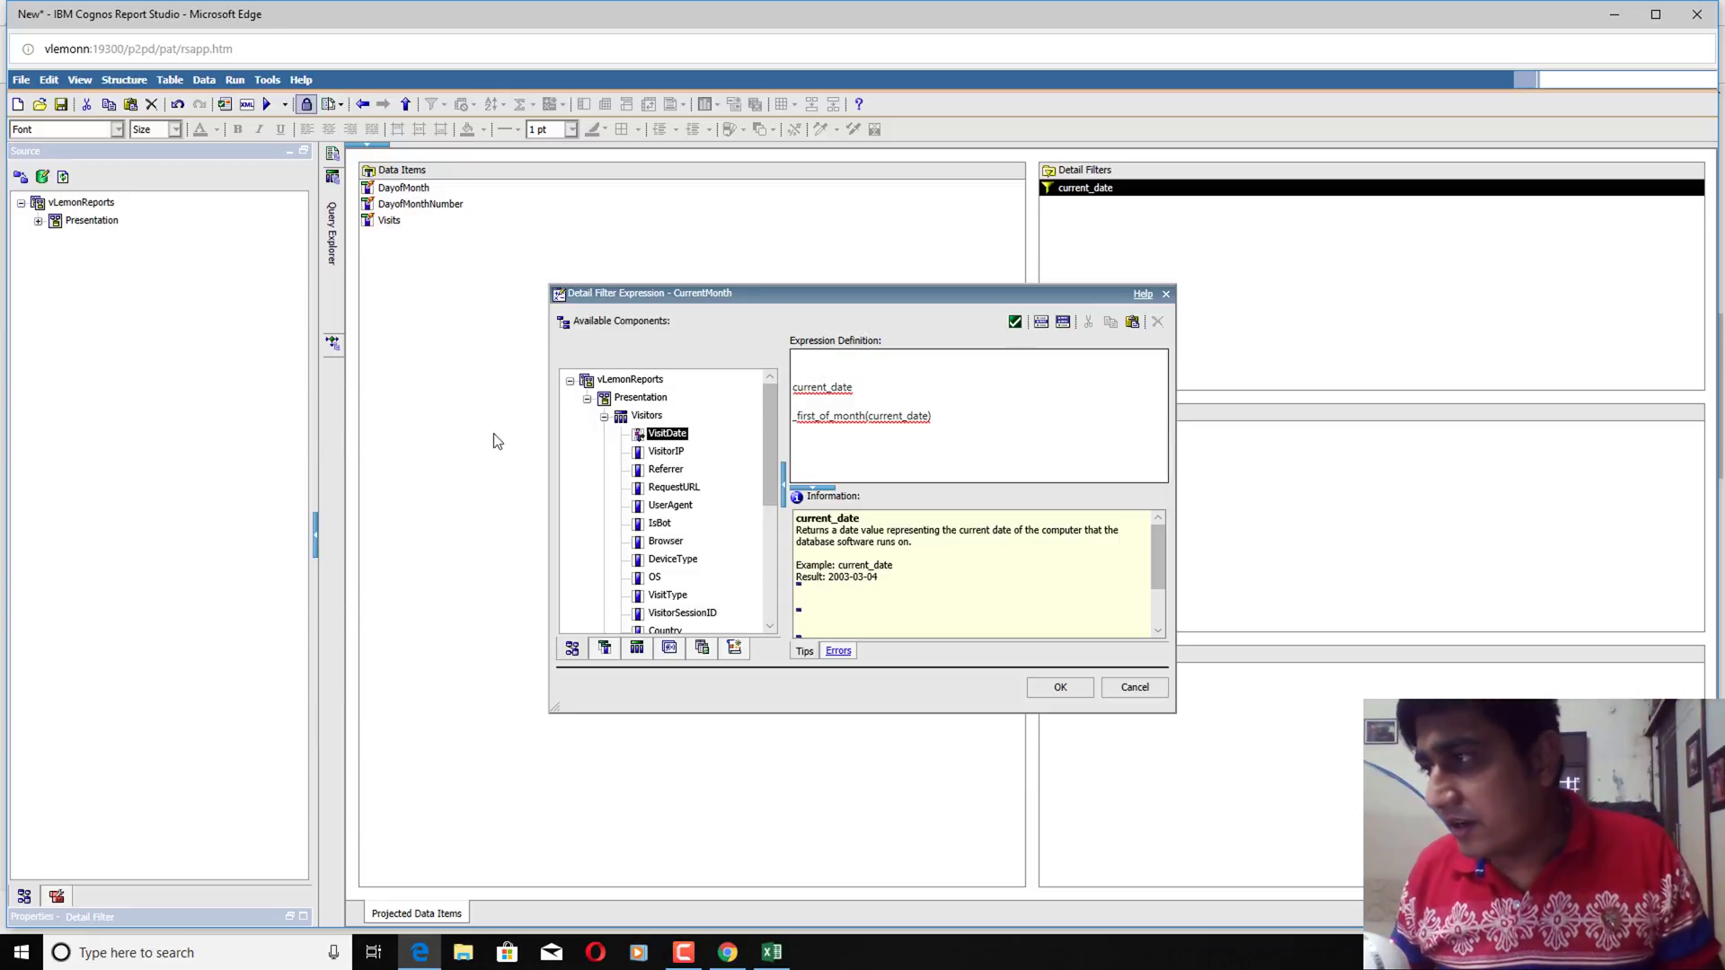
double_click(667, 433)
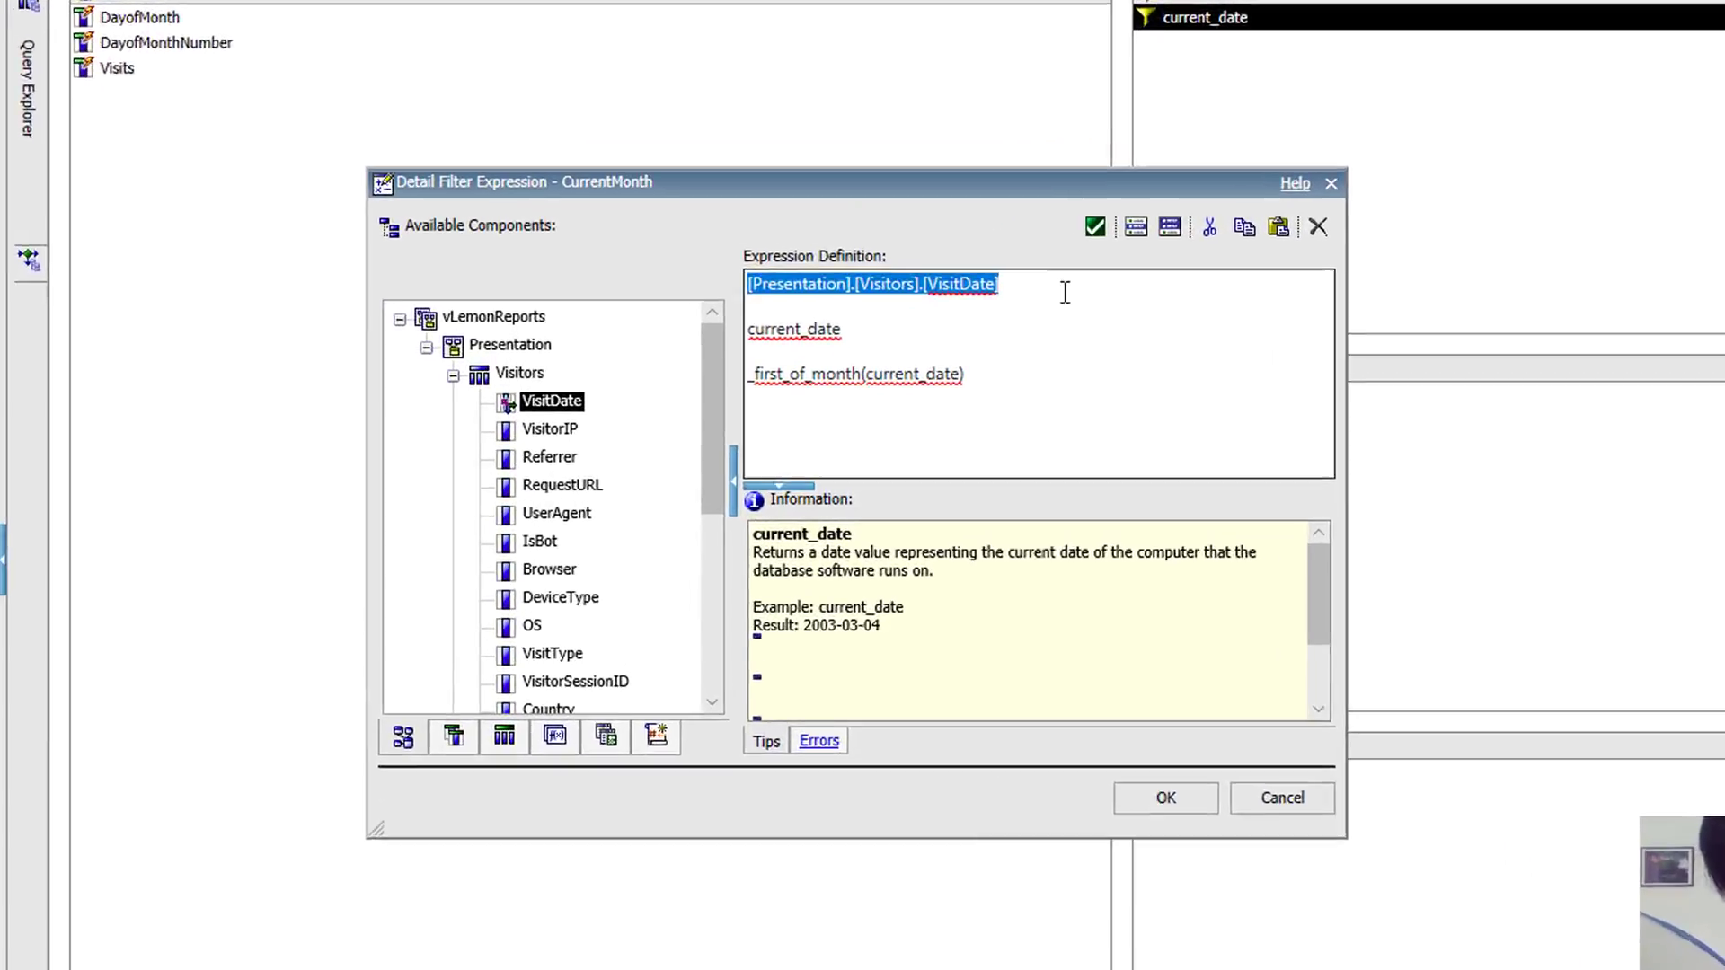
click(1060, 290)
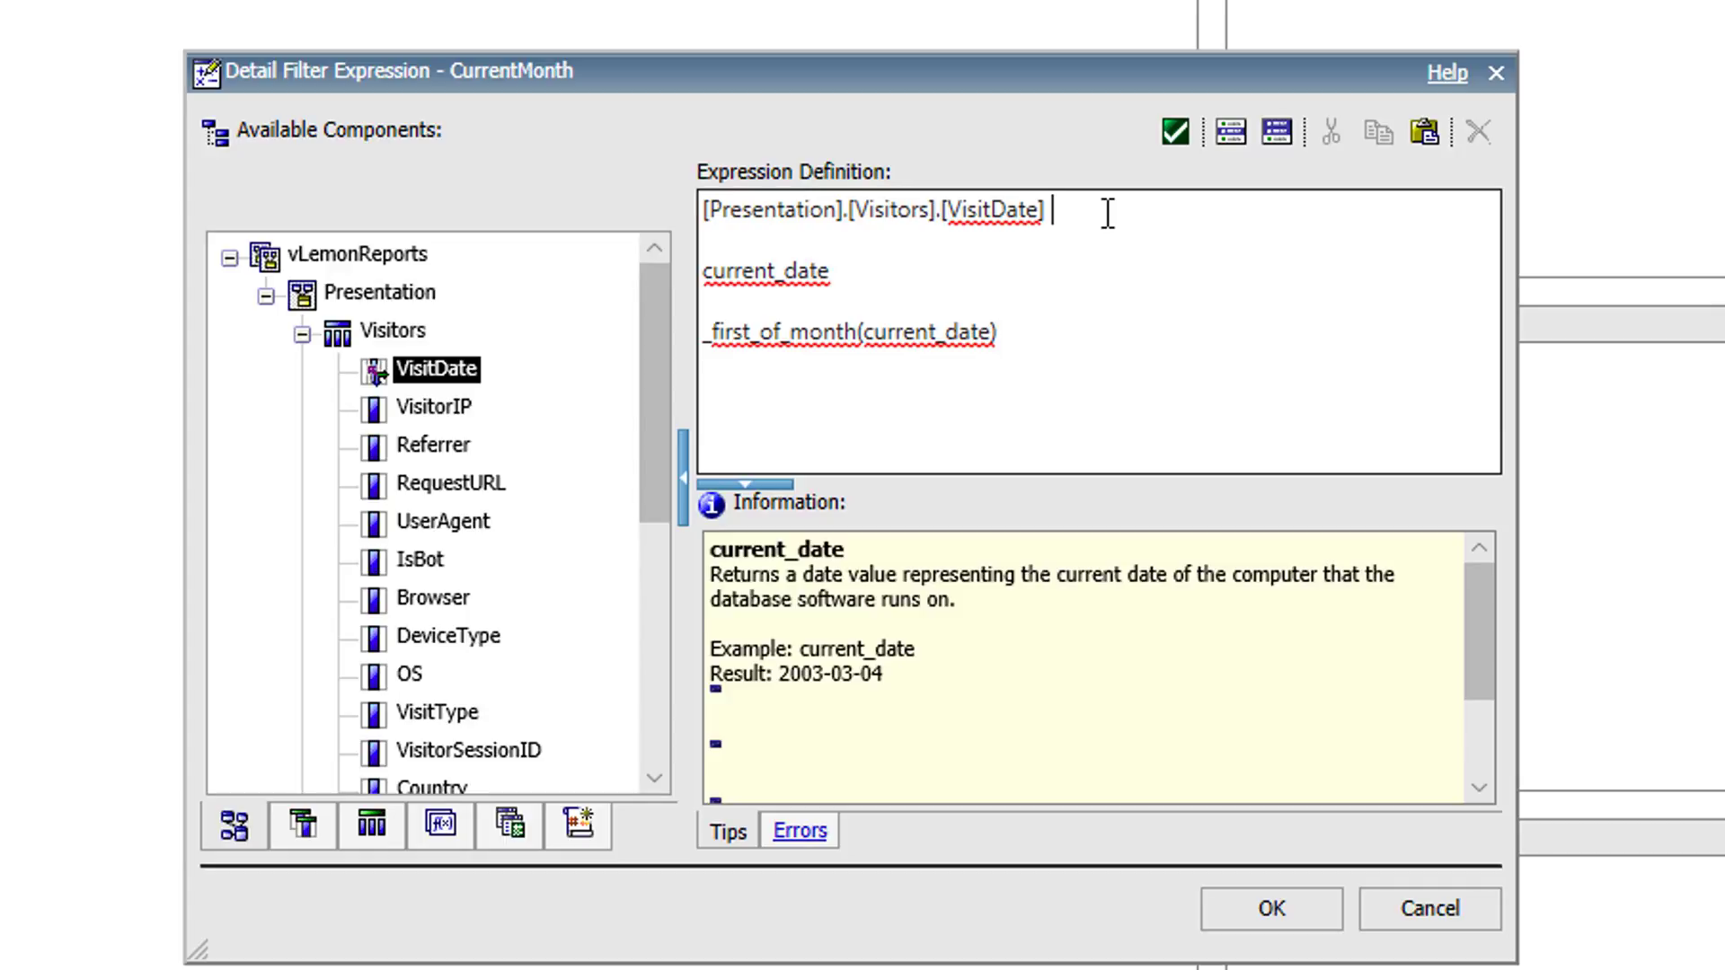
text(BETWENE)
key(BackSpace)
text(EN)
click(1138, 211)
key(BackSpace)
Move _first_of_month(current_date) from the last line to directly after BETWEEN, and add AND behind it
key(Down)
key(Down)
key(End)
key(shift+Left)
key(shift+Left)
key(shift+Left)
key(shift+Left)
key(shift+Left)
key(shift+Left)
key(shift+Left)
key(shift+Left)
key(shift+Left)
key(shift+Left)
key(shift+Left)
key(shift+Left)
key(shift+Left)
key(shift+Left)
key(shift+Left)
key(shift+Left)
key(shift+Left)
key(shift+Left)
key(shift+Left)
key(shift+Left)
key(shift+Left)
key(shift+Left)
key(shift+Left)
key(shift+Left)
key(shift+Left)
key(shift+Left)
key(shift+Left)
key(shift+Left)
key(shift+Left)
key(ctrl+c)
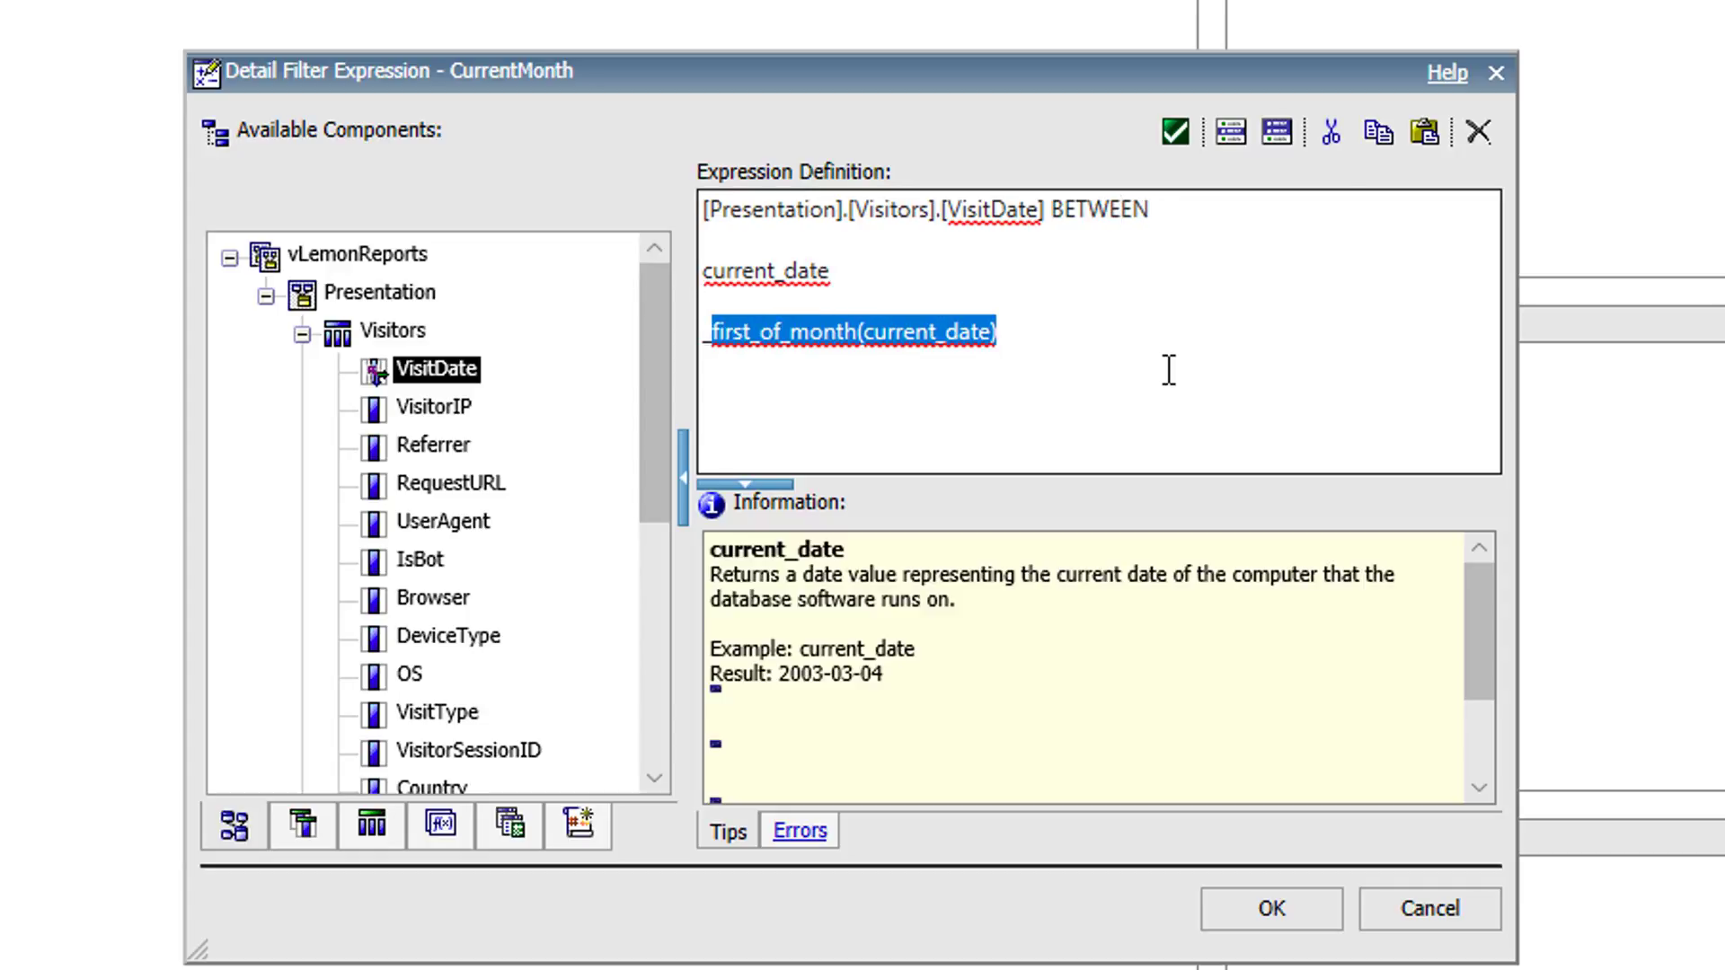
key(BackSpace)
key(BackSpace)
key(BackSpace)
key(Up)
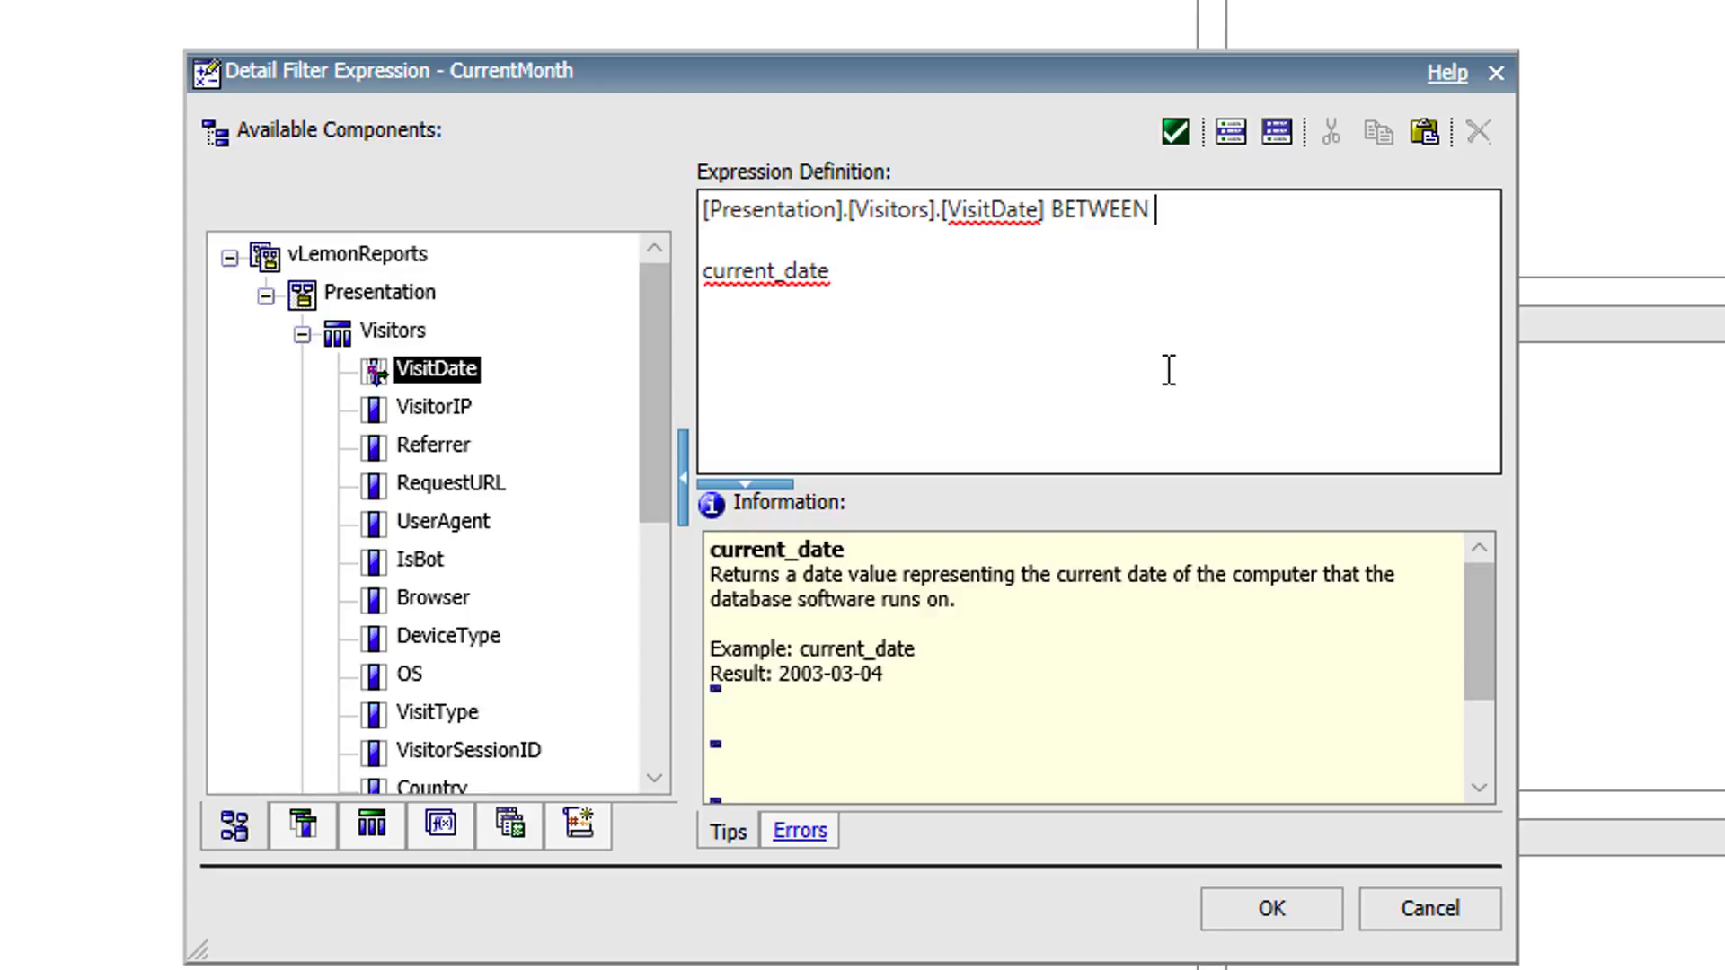
key(ctrl+v)
text(AND)
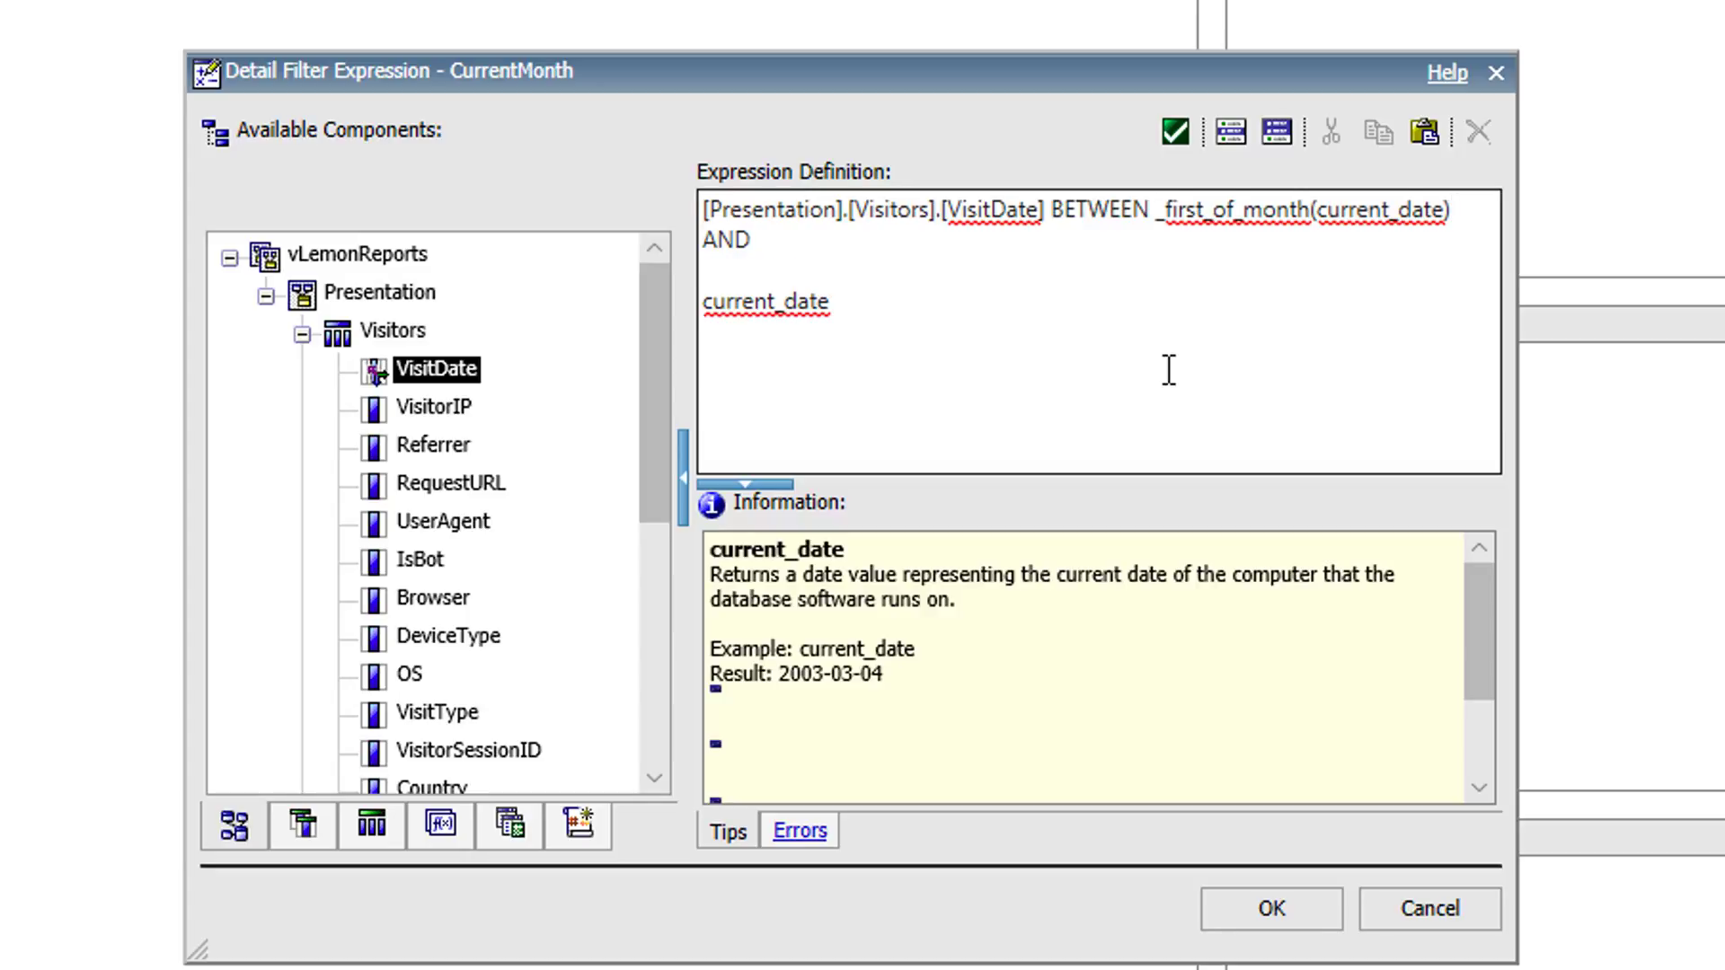
Join current_date to the end of the expression after AND, validate the filter, and accept it
key(Down)
key(Down)
key(BackSpace)
key(BackSpace)
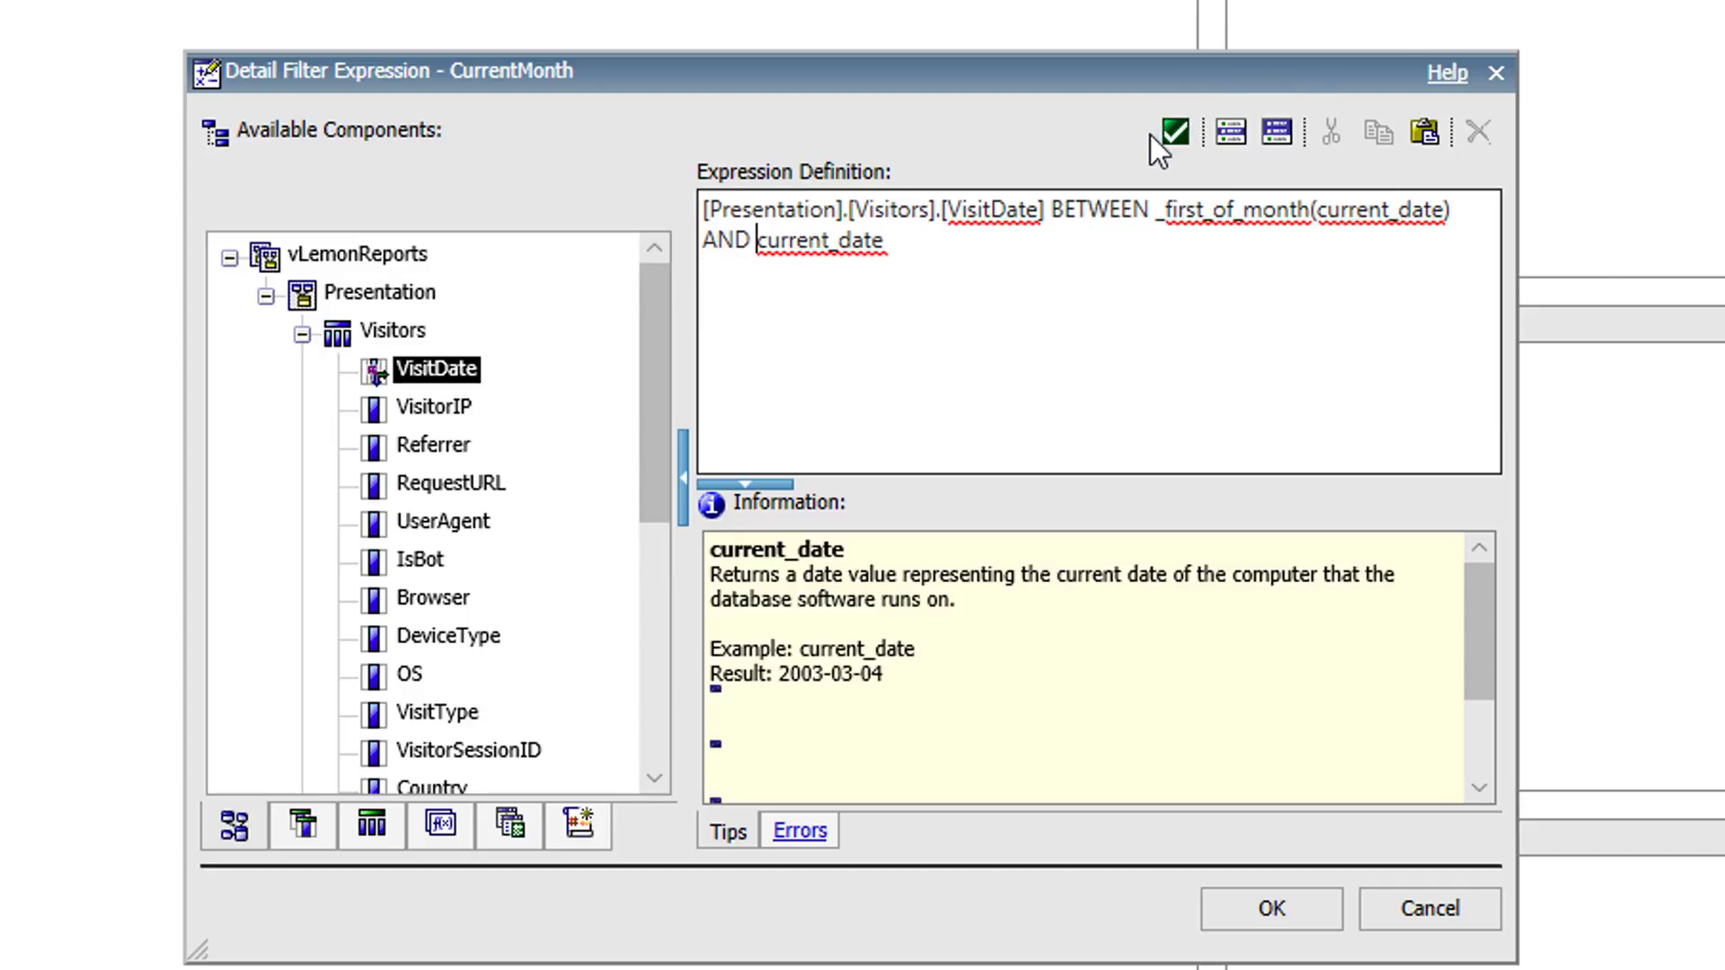
click(1173, 131)
click(1269, 898)
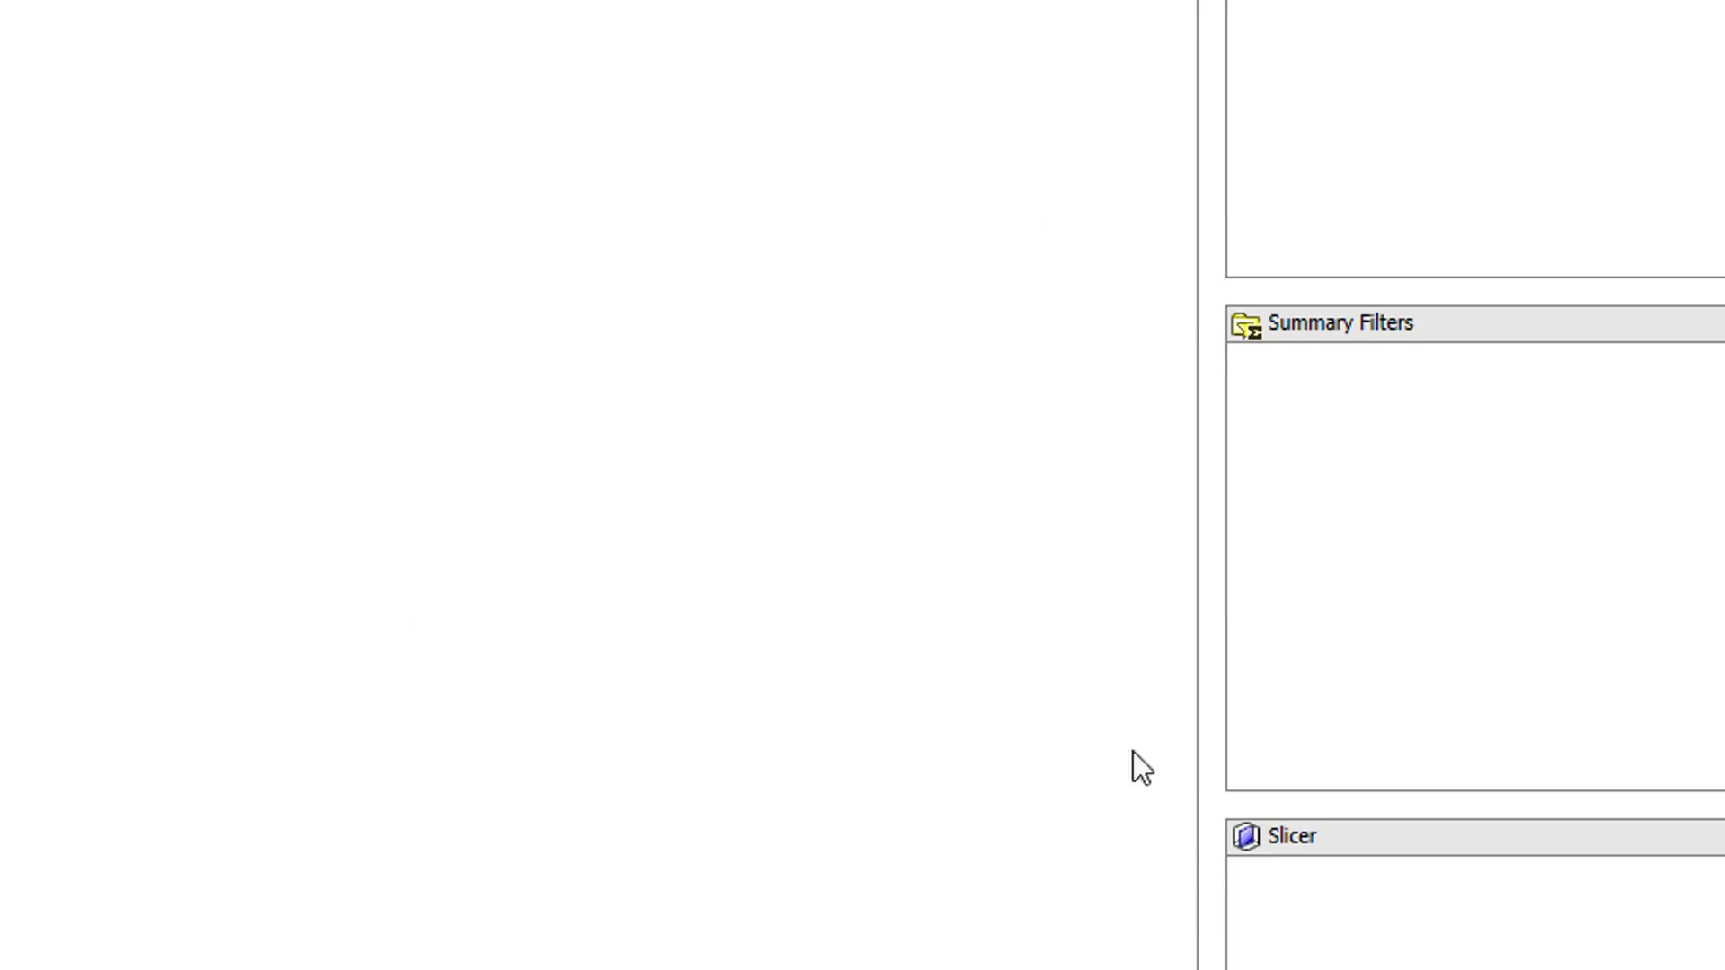
View the CurrentMonth query's tabular data, compare the listed days with the system calendar, and close the viewer
click(234, 80)
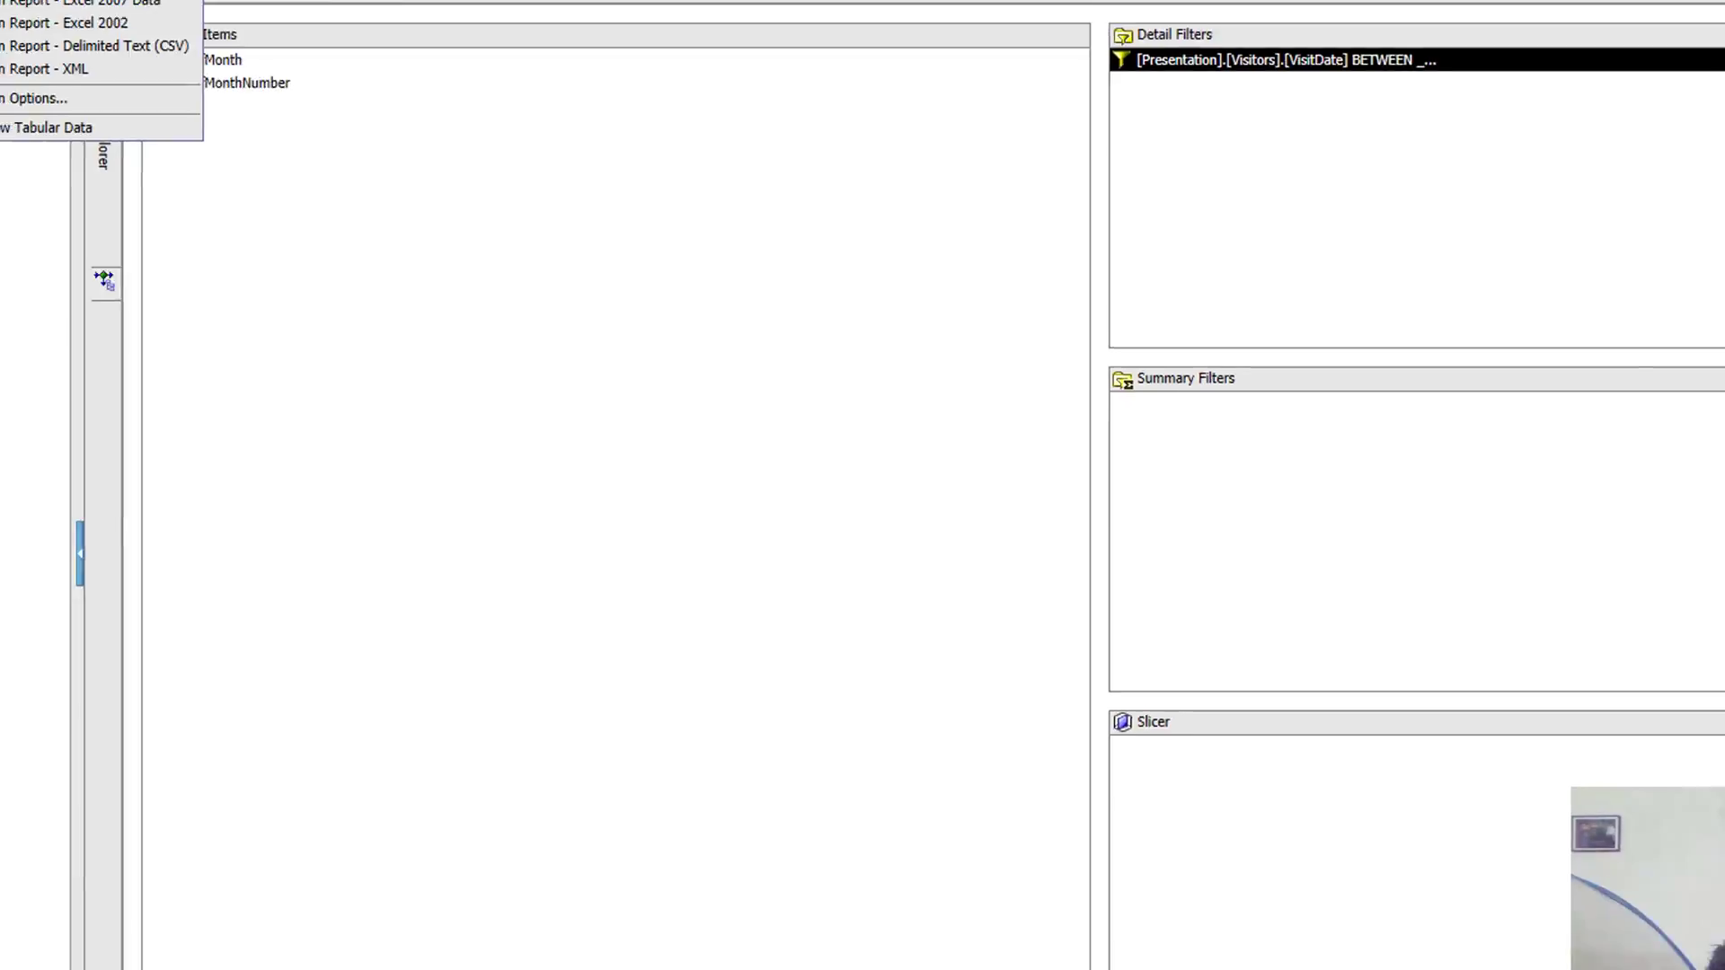
click(258, 237)
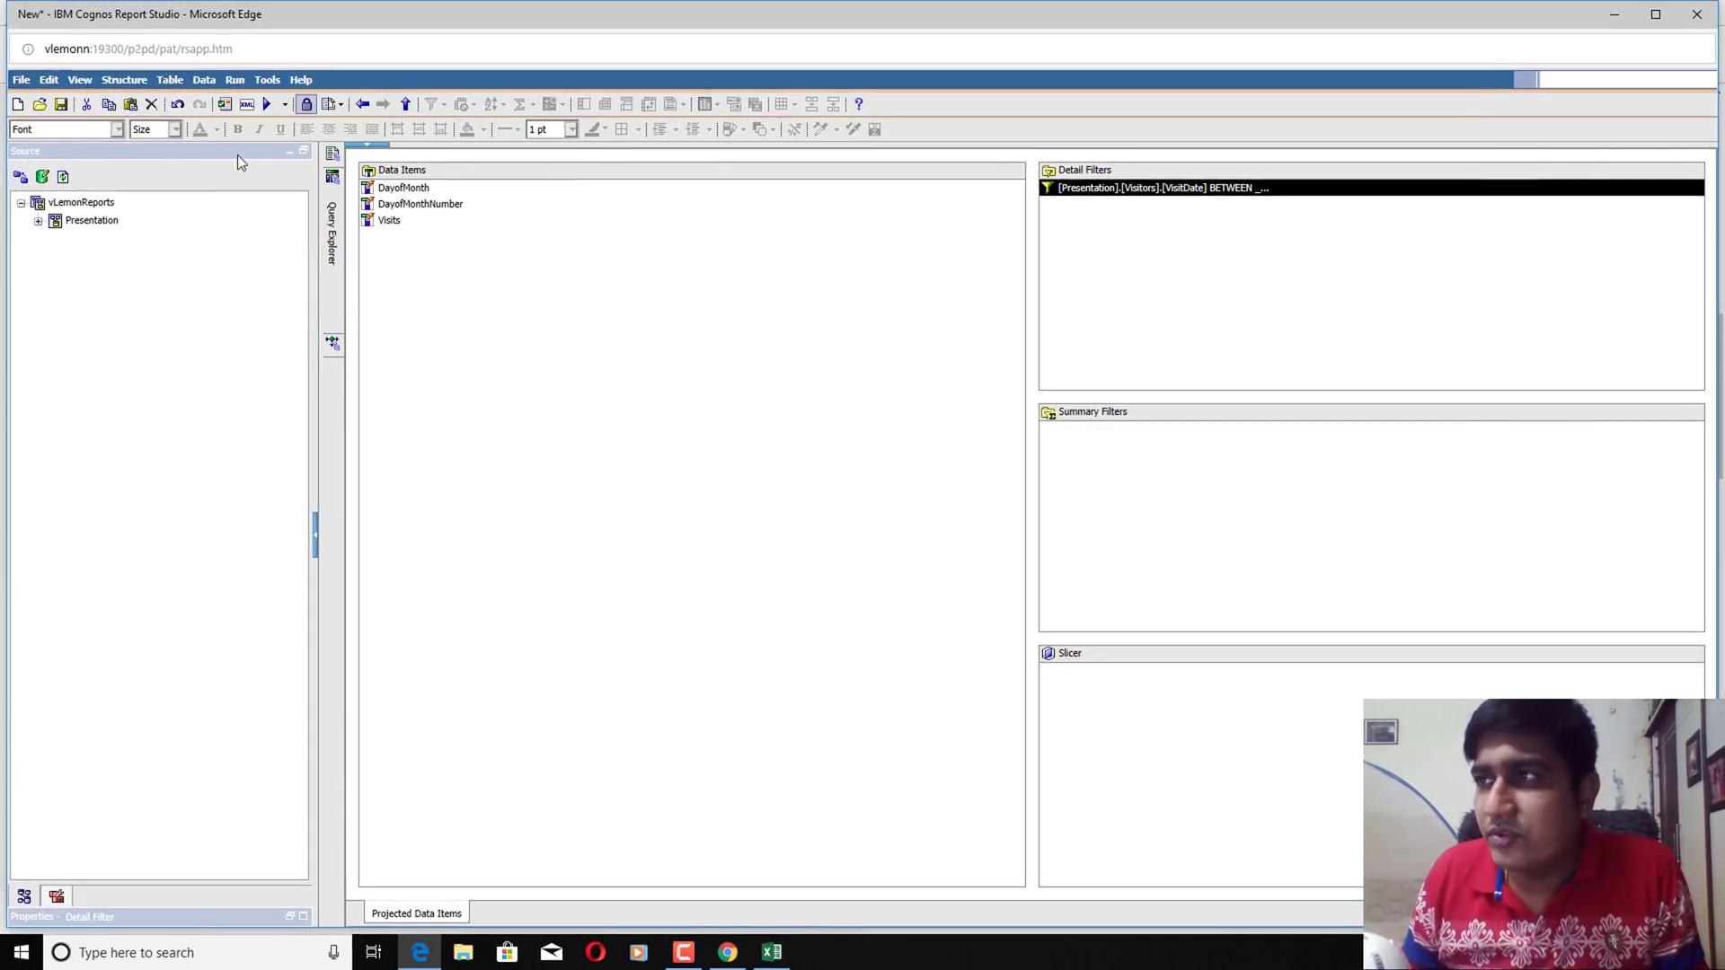
click(234, 80)
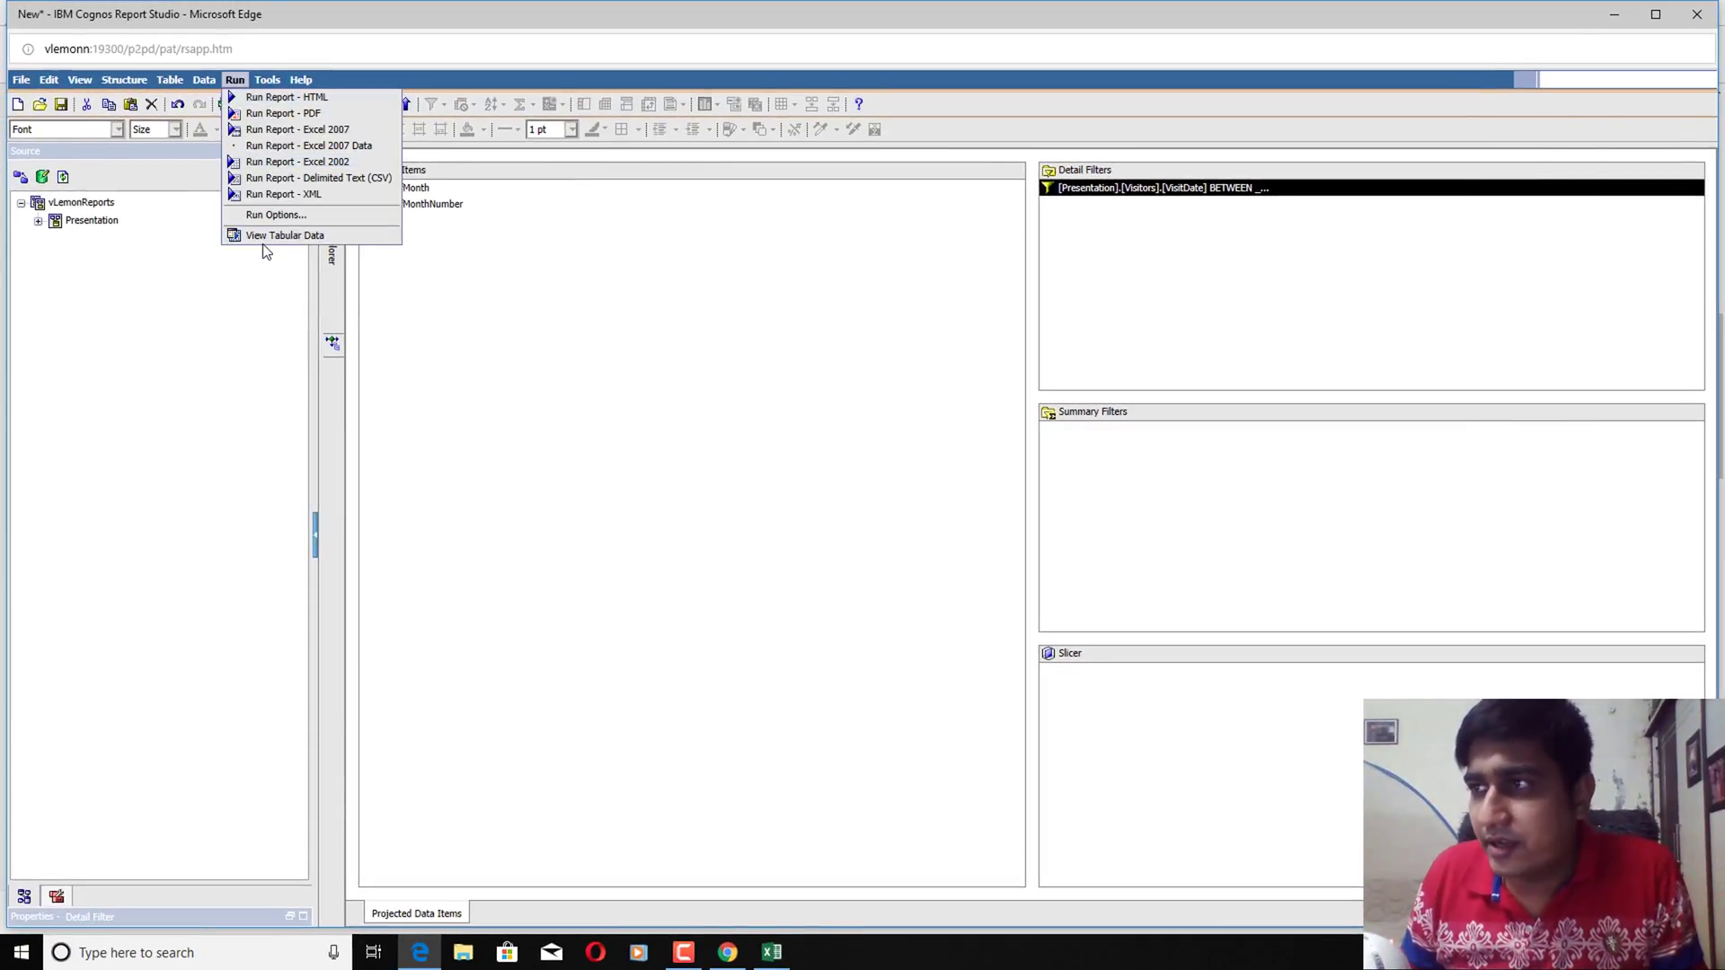
click(260, 233)
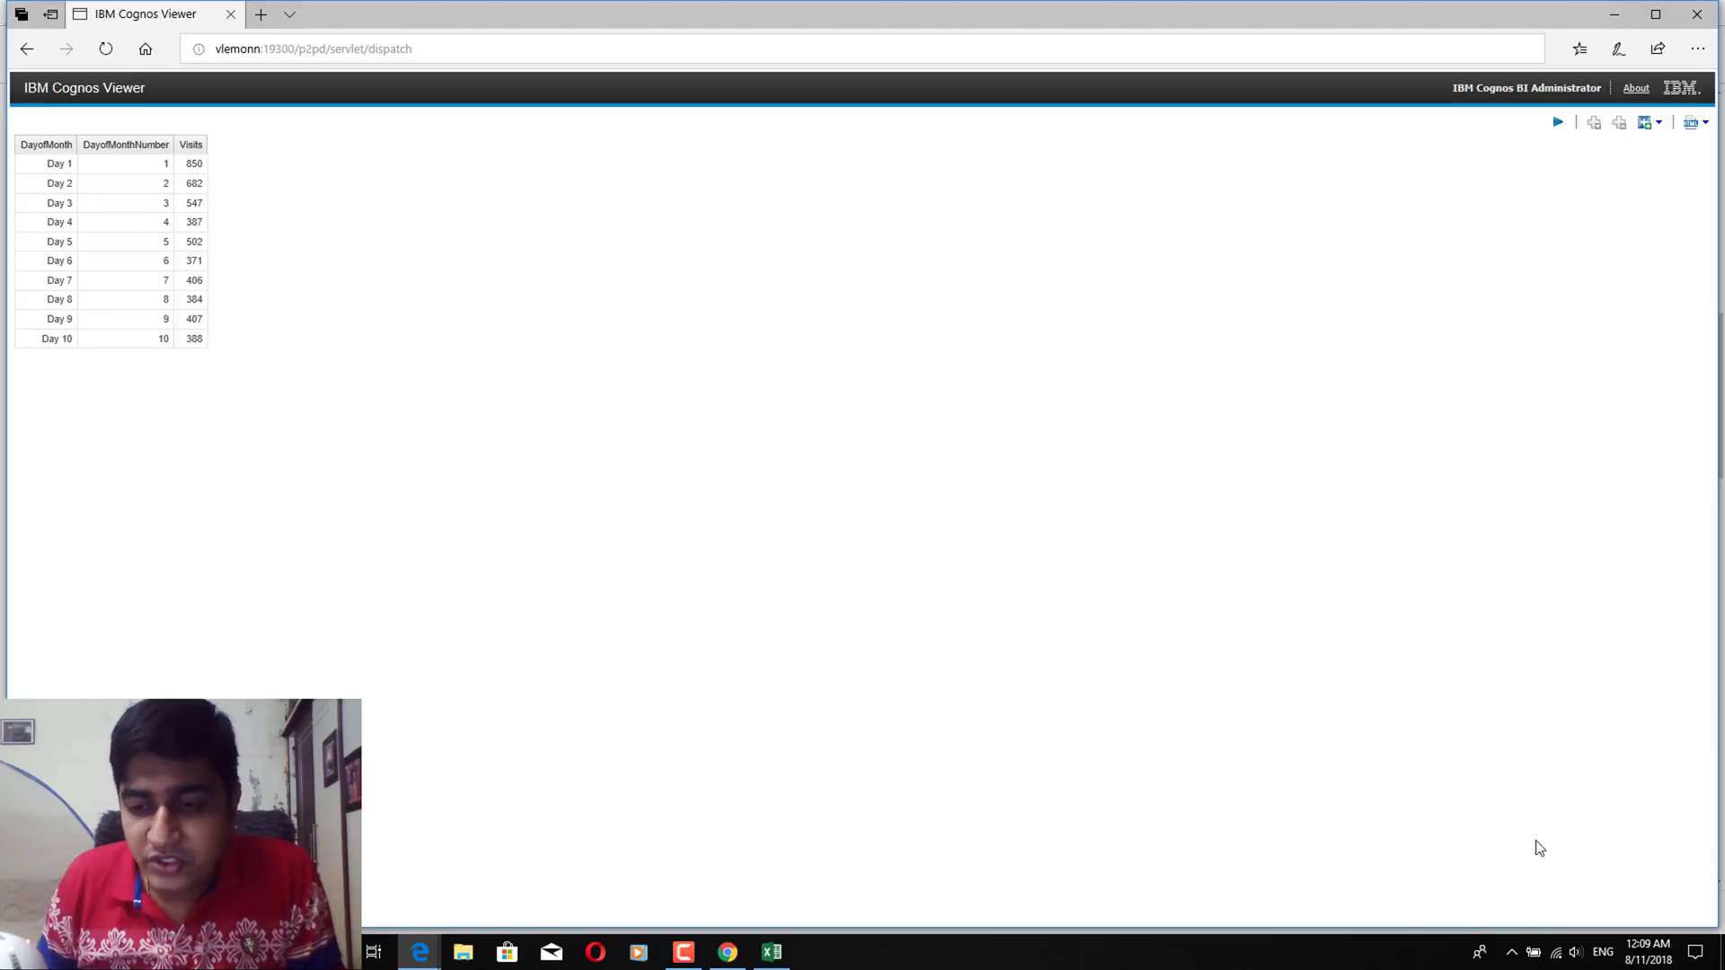
click(1648, 951)
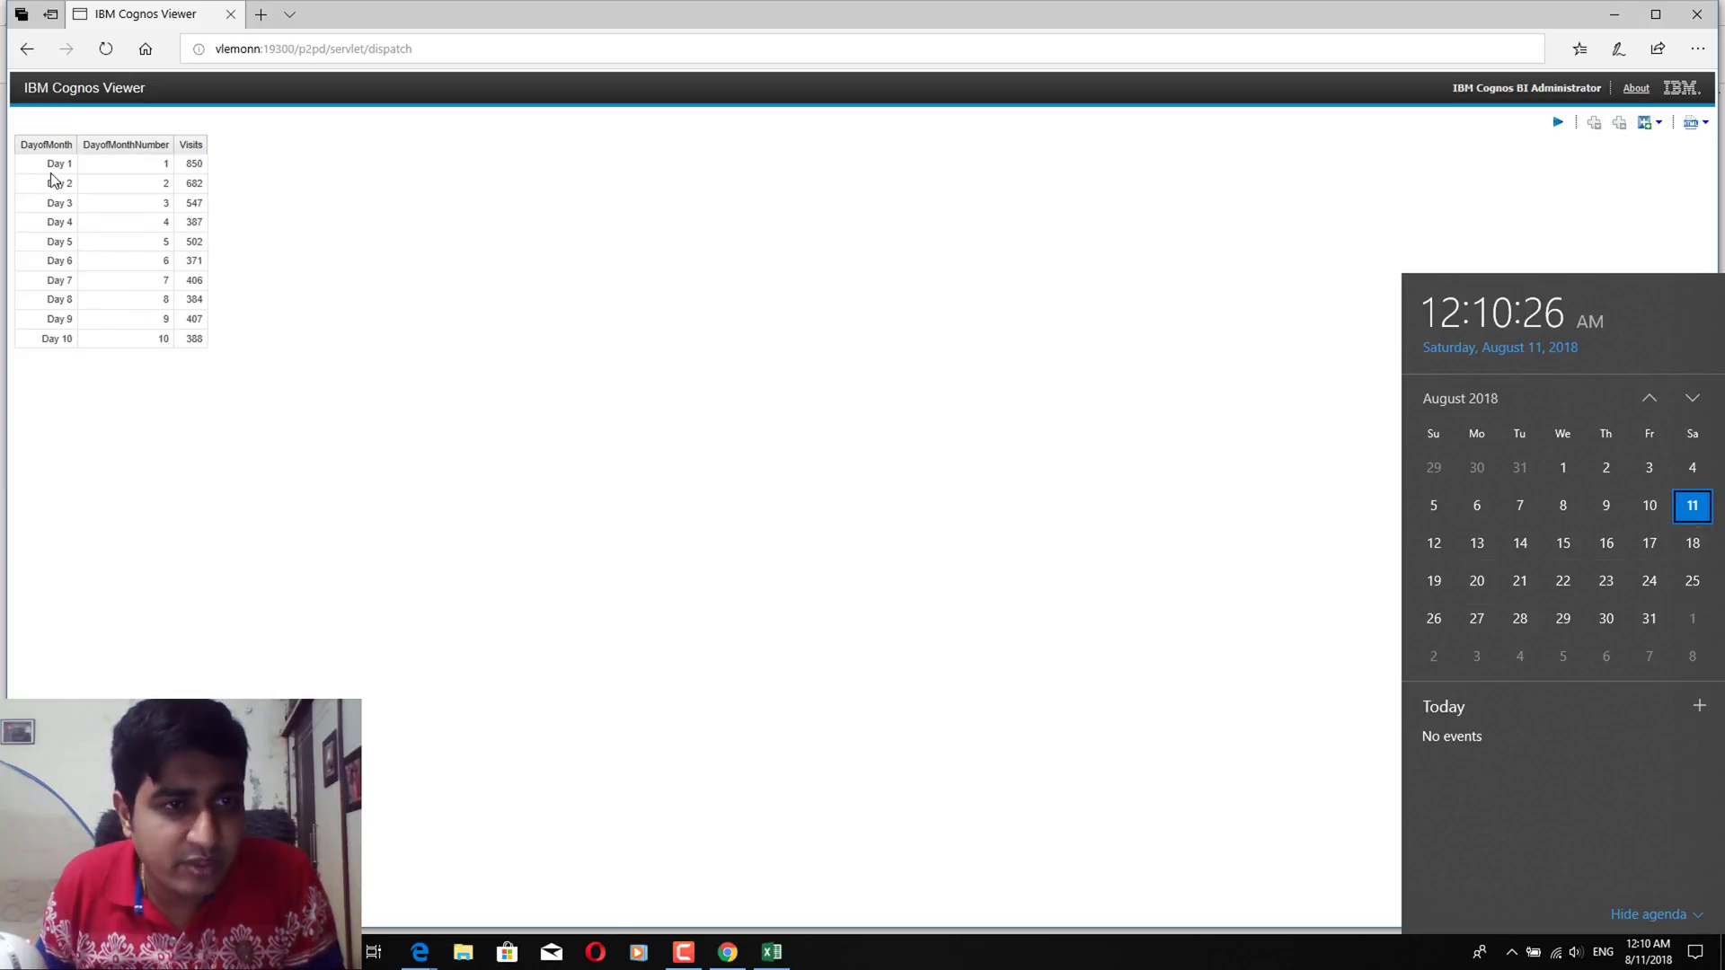
drag(45, 164, 186, 348)
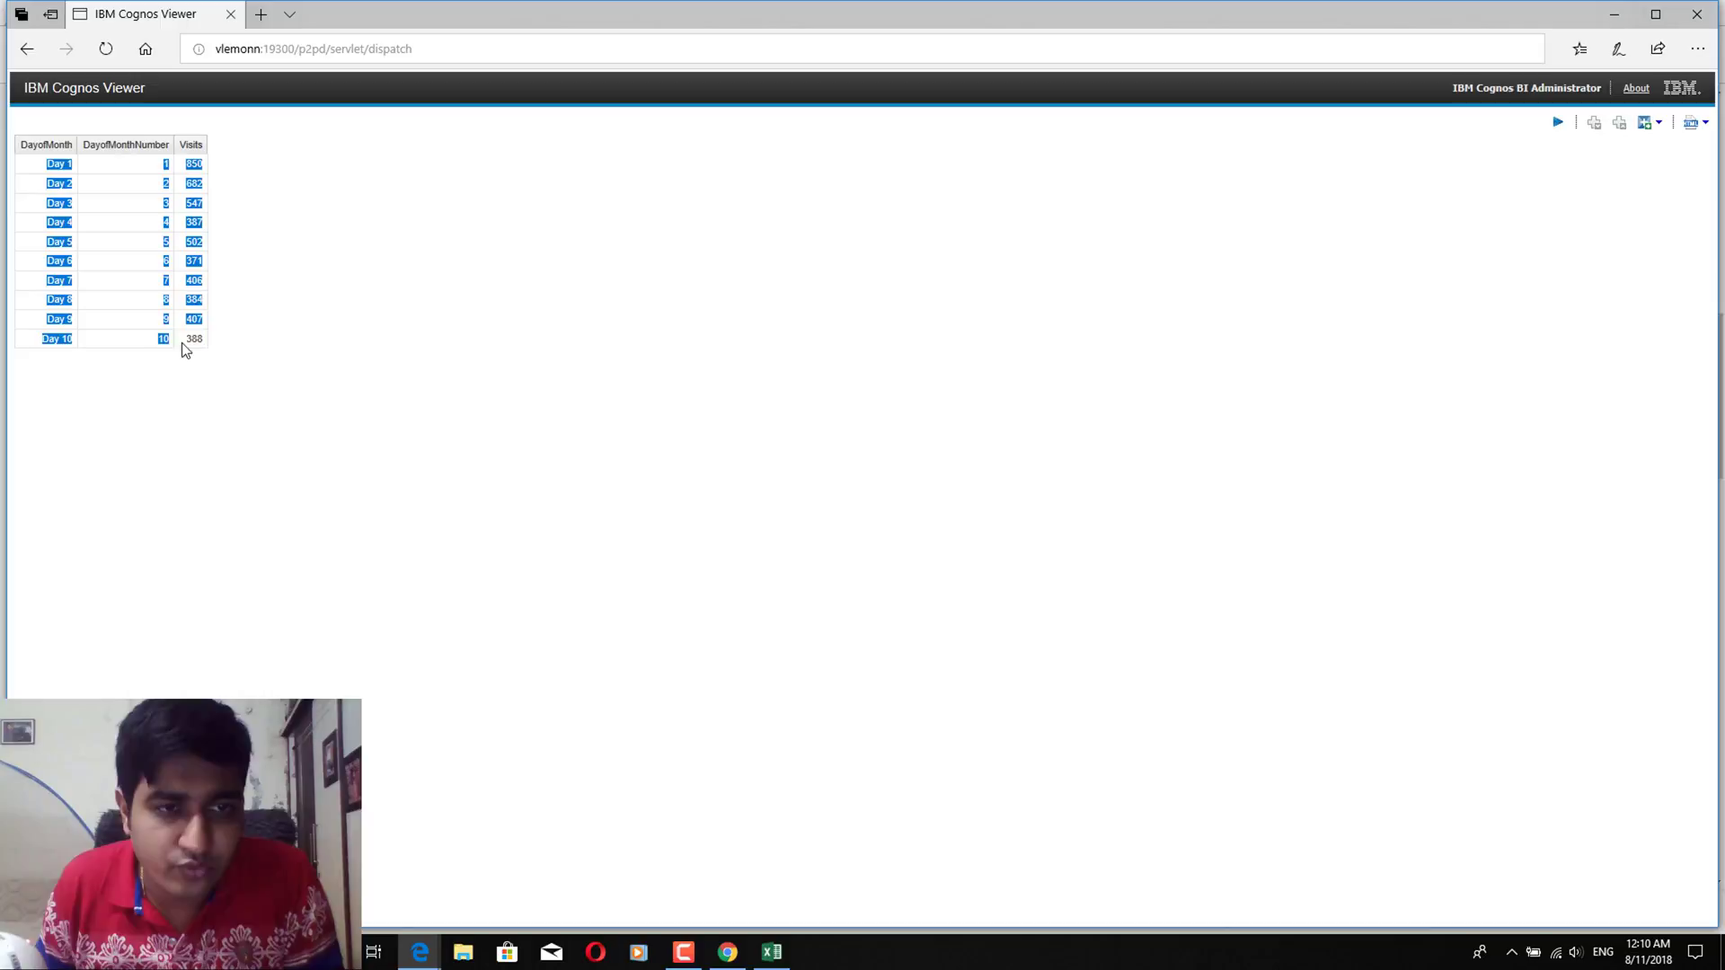
click(279, 392)
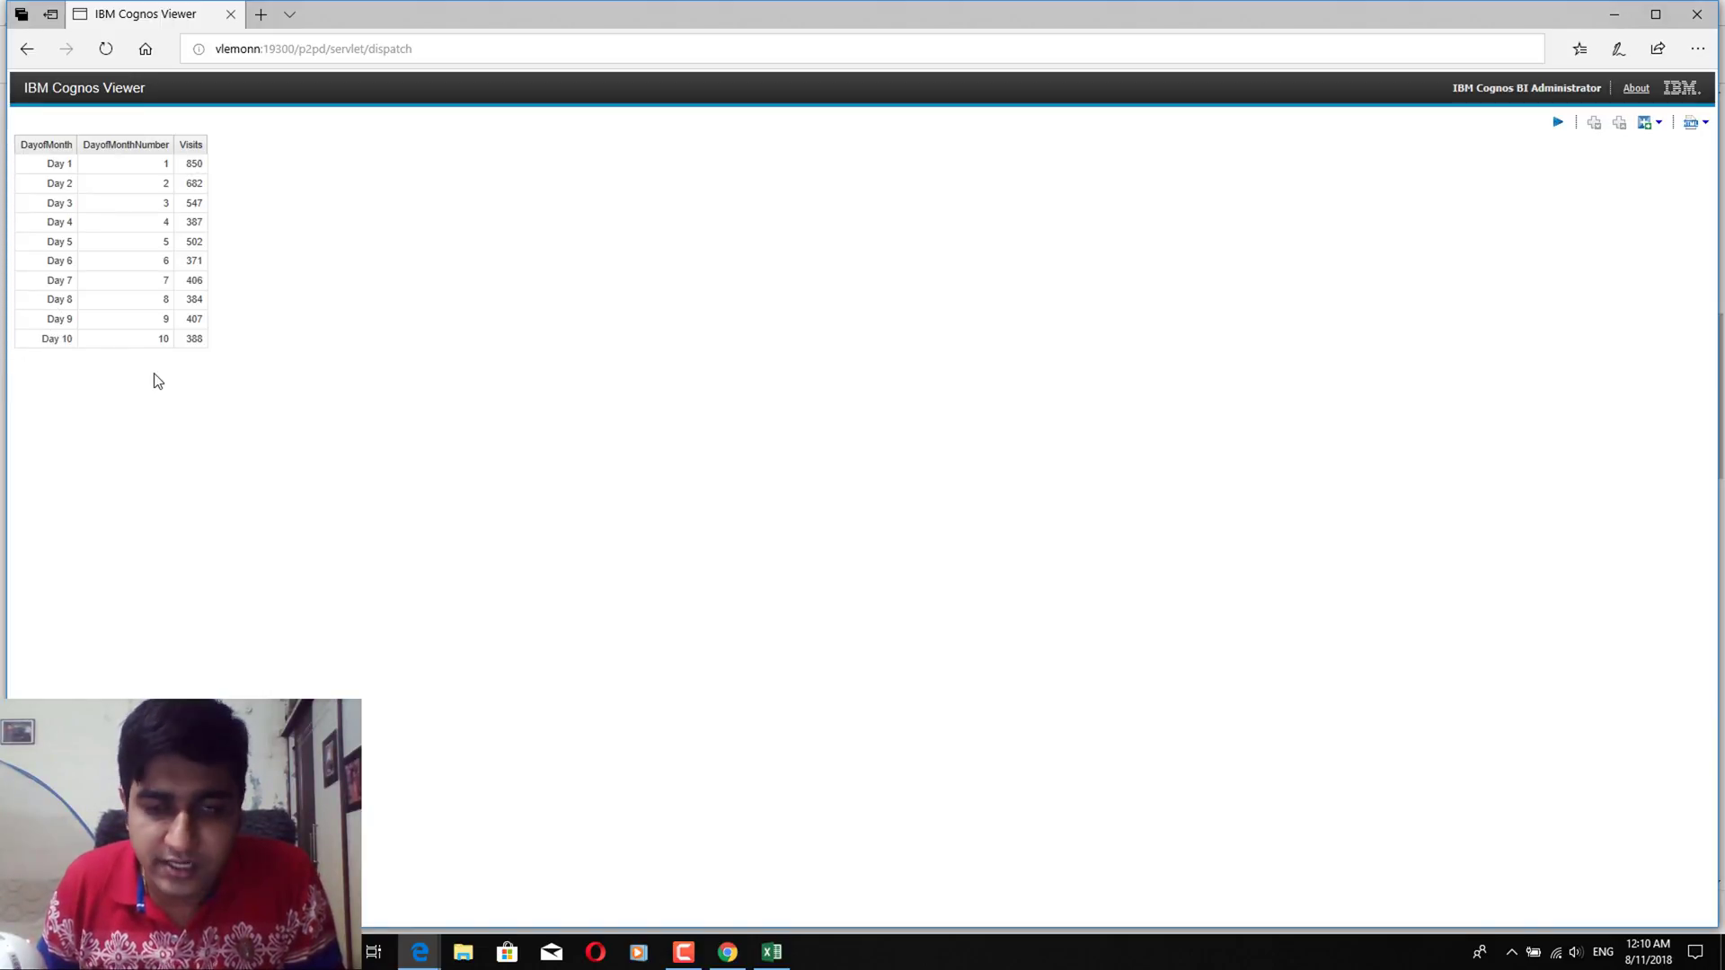
click(1648, 952)
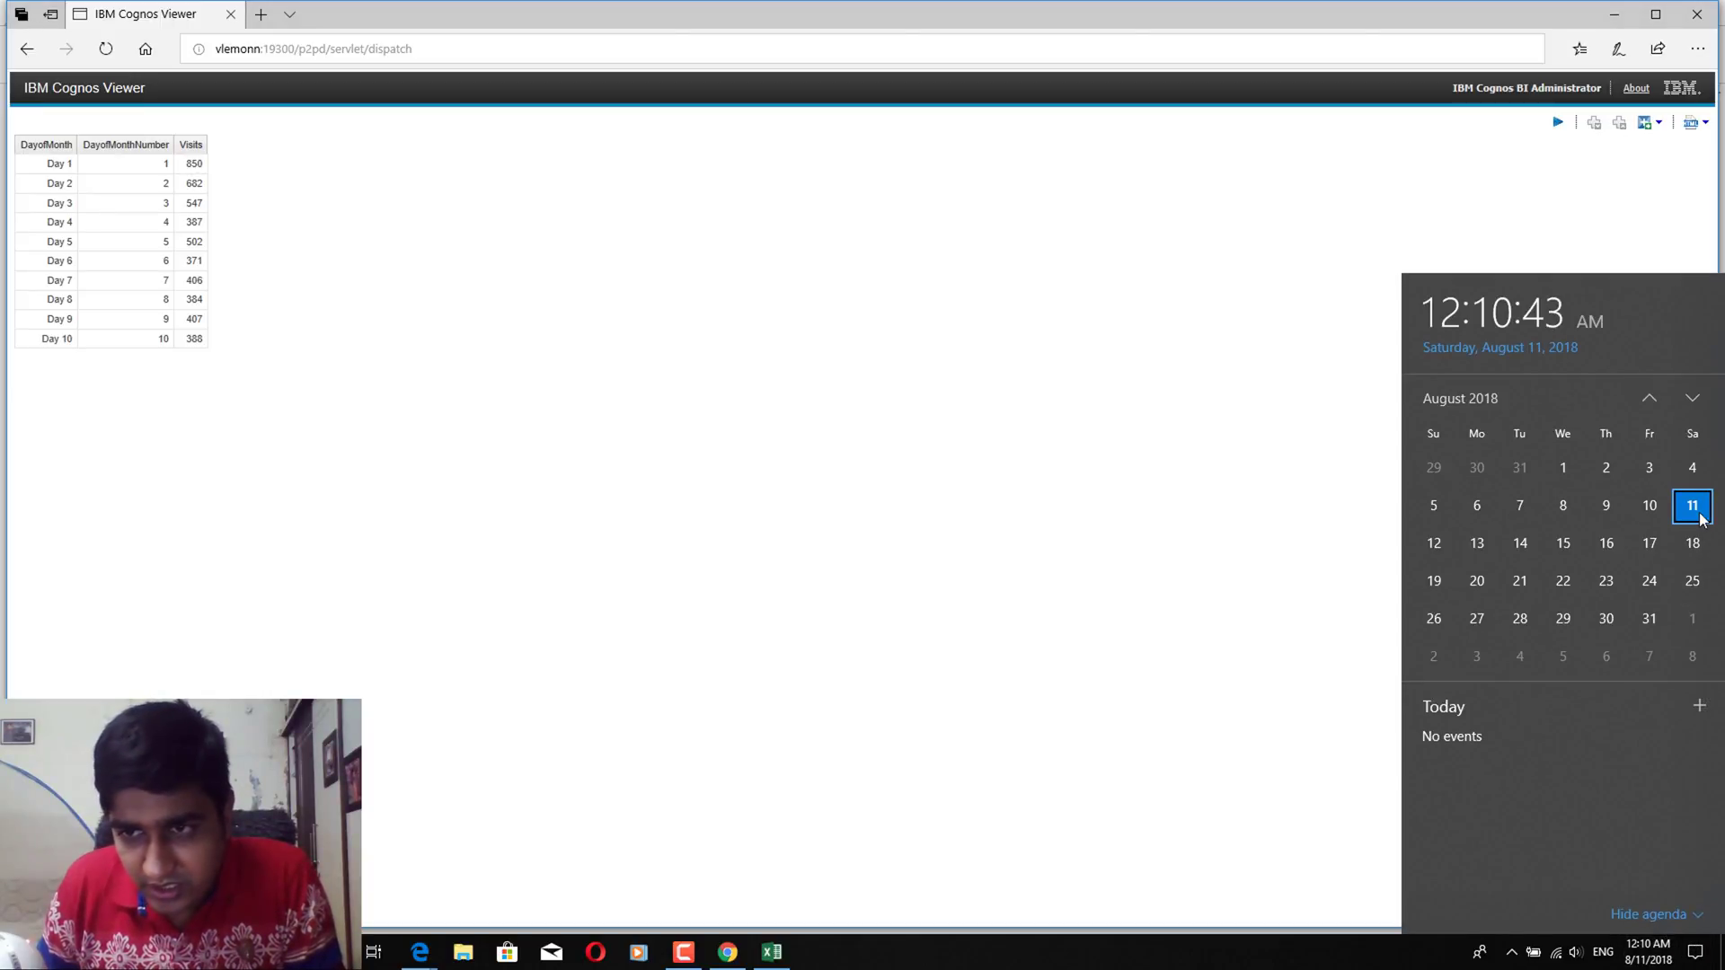
click(1236, 443)
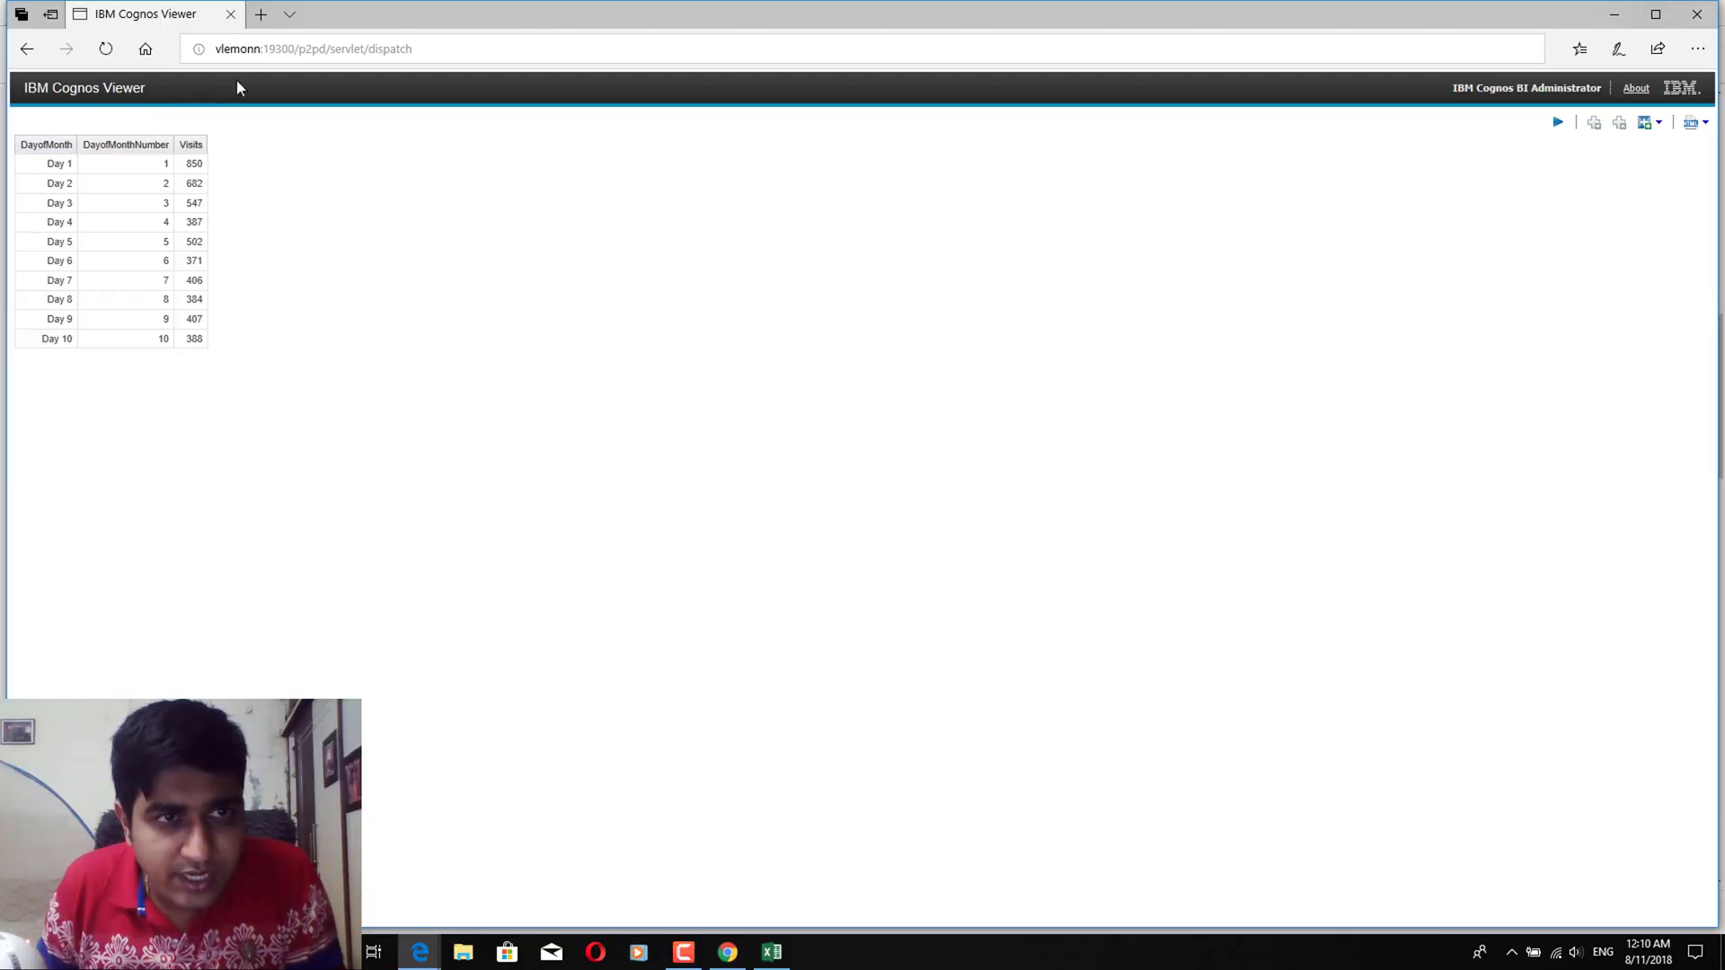
click(229, 16)
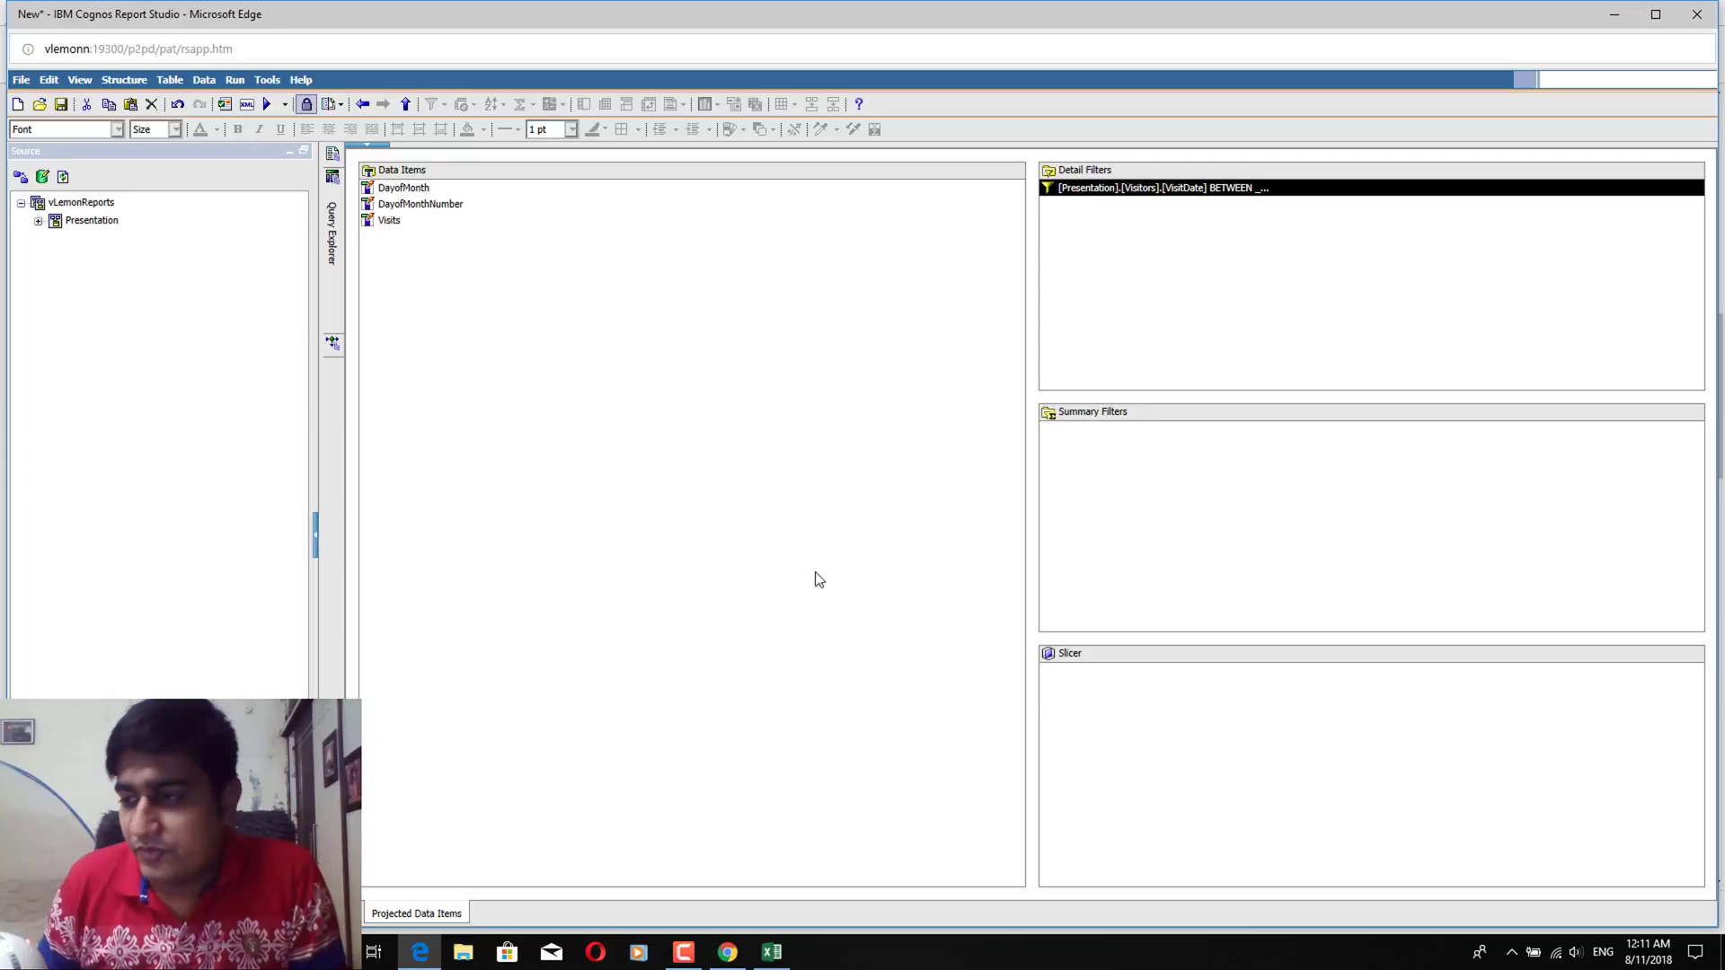
Switch to the Month to Date article in Chrome and review its objectives, including the current and previous month comparison
click(727, 952)
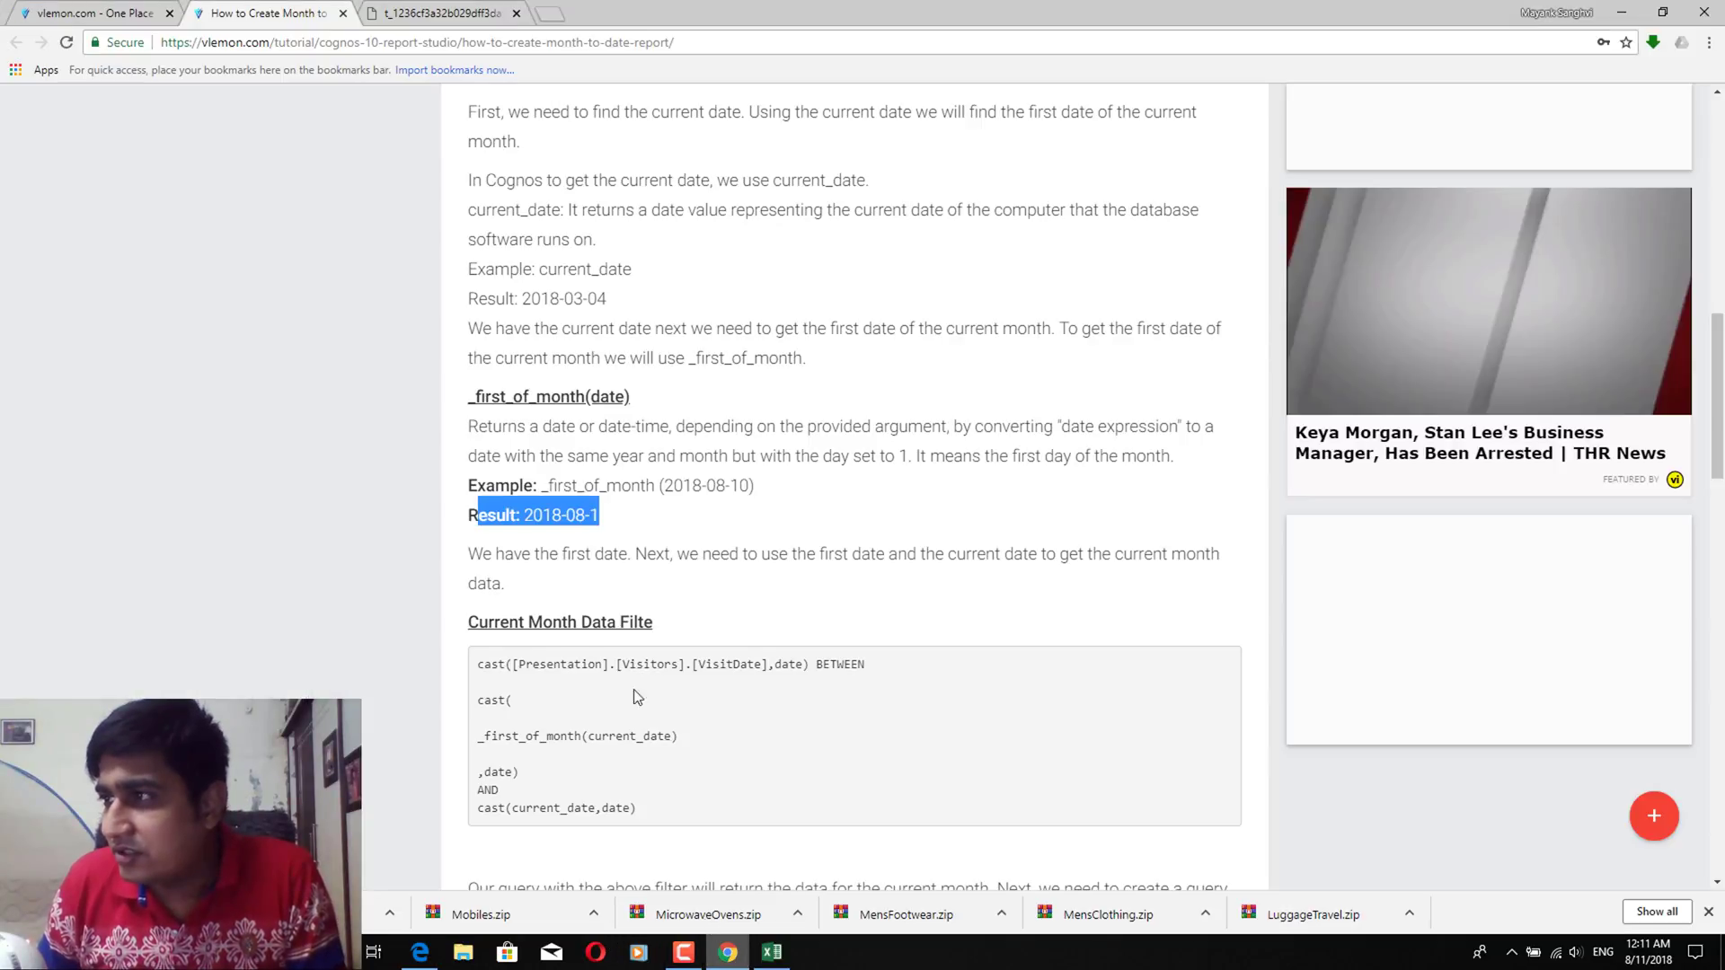
scroll(597, 454, up, 13)
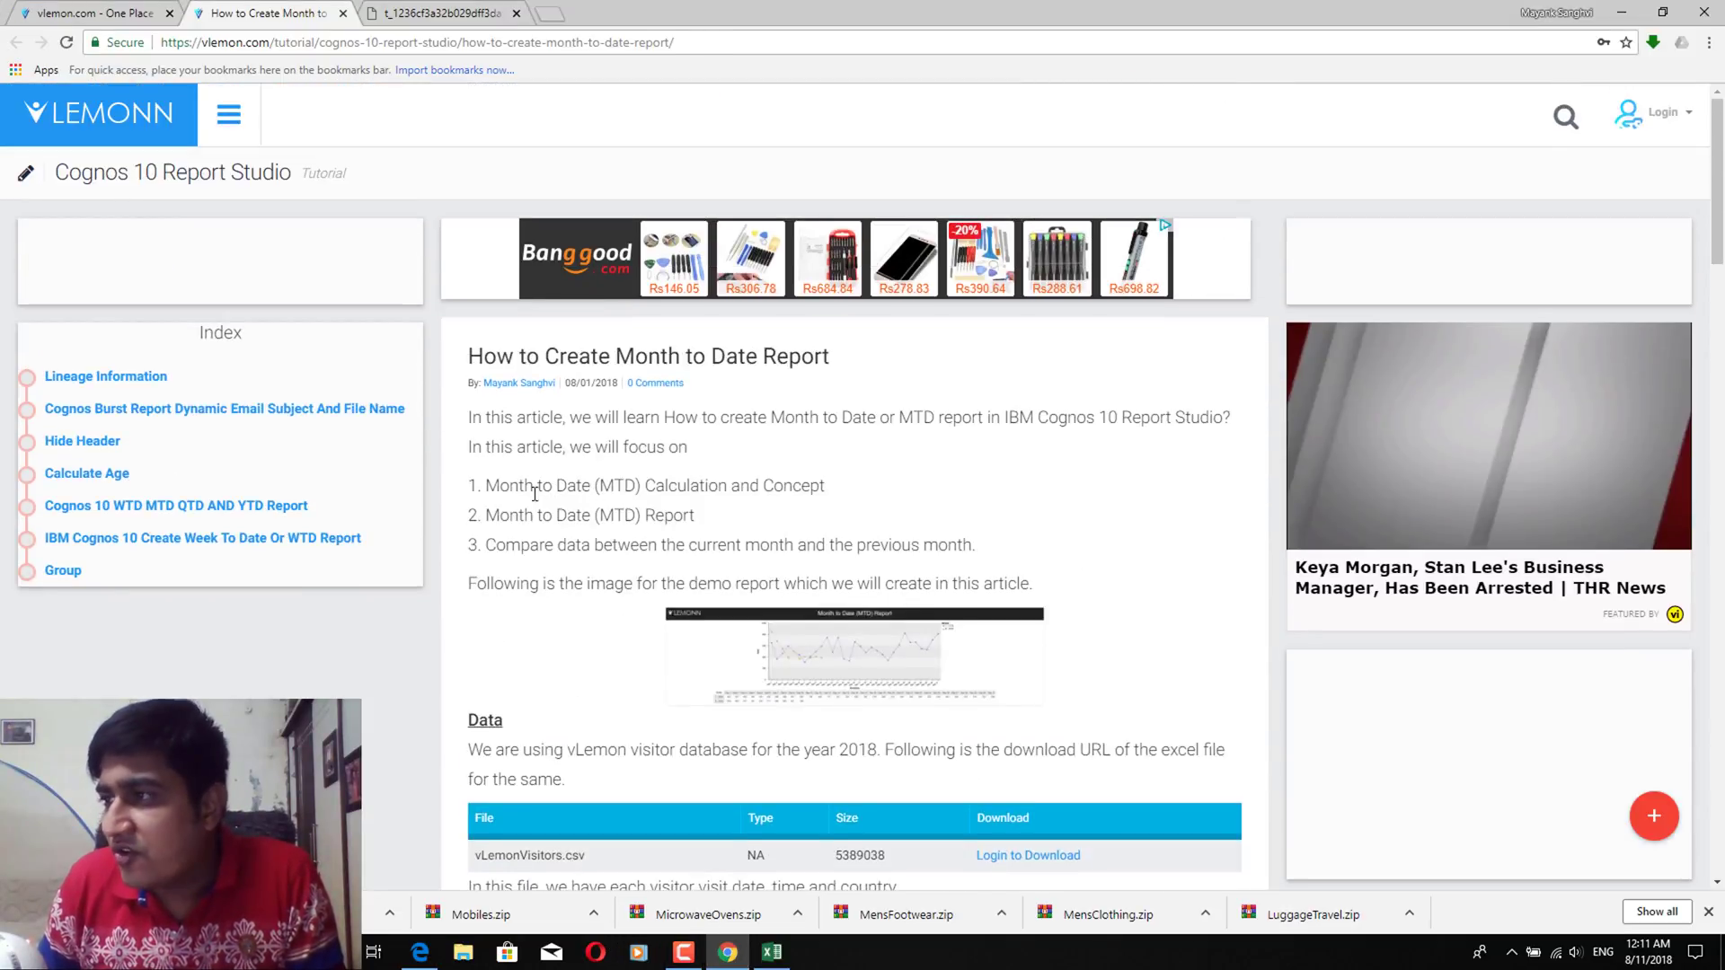
drag(510, 490, 705, 488)
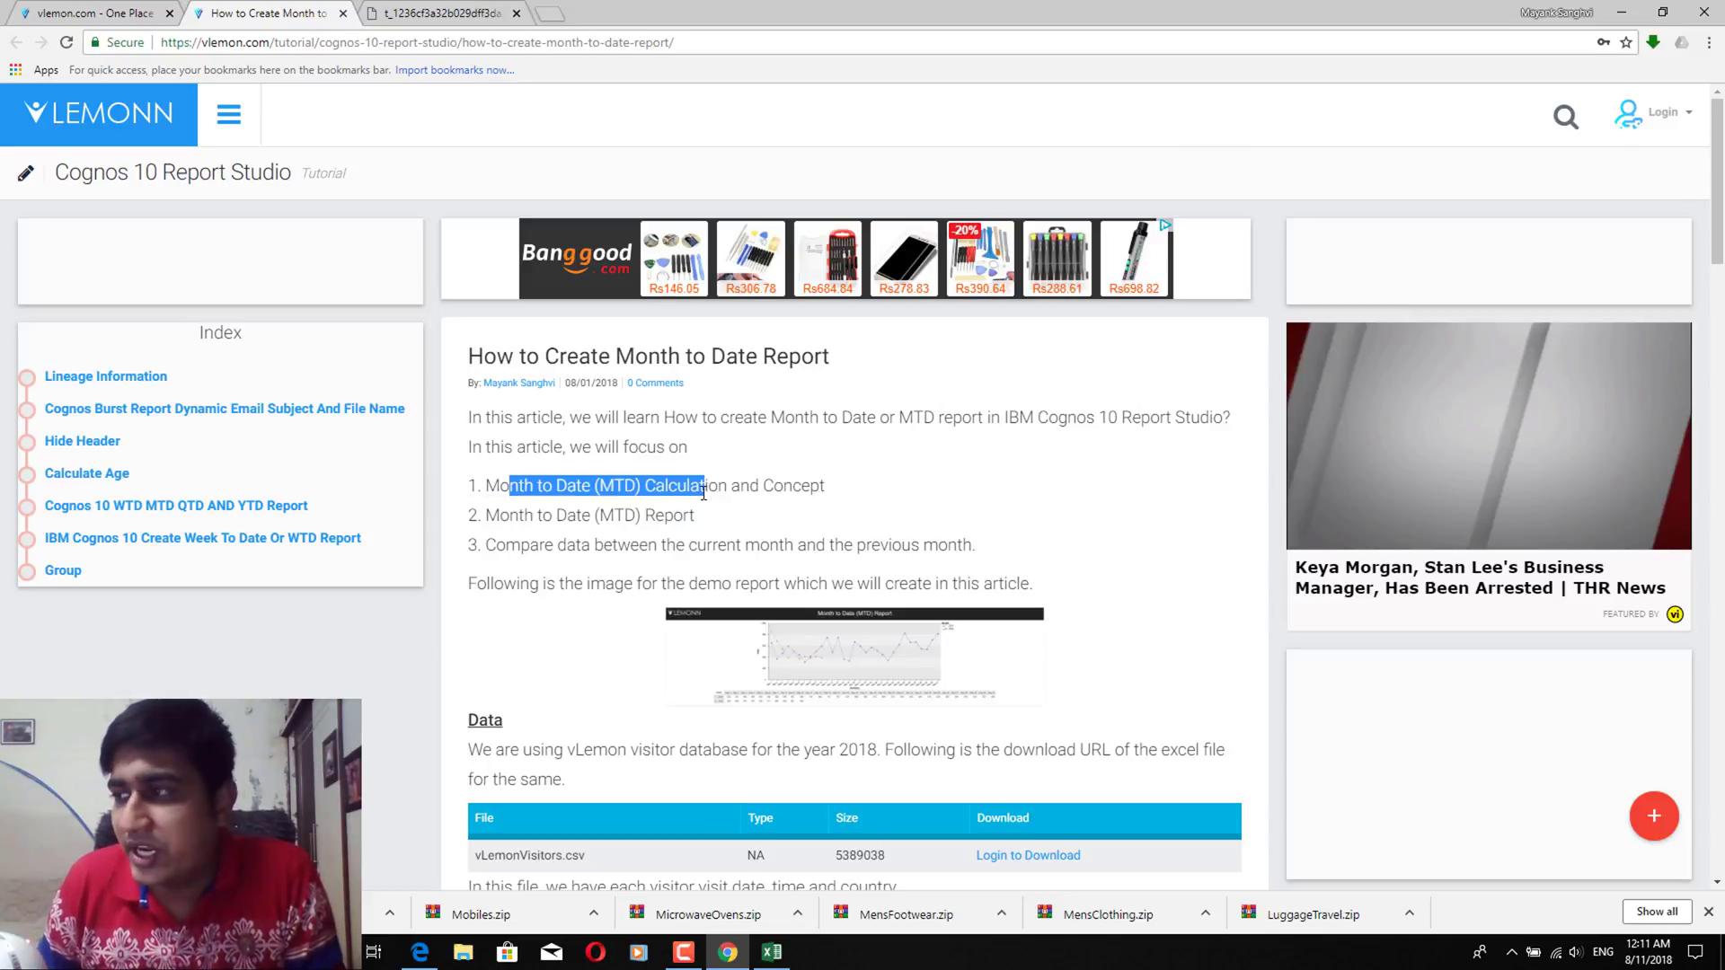
drag(703, 489, 707, 506)
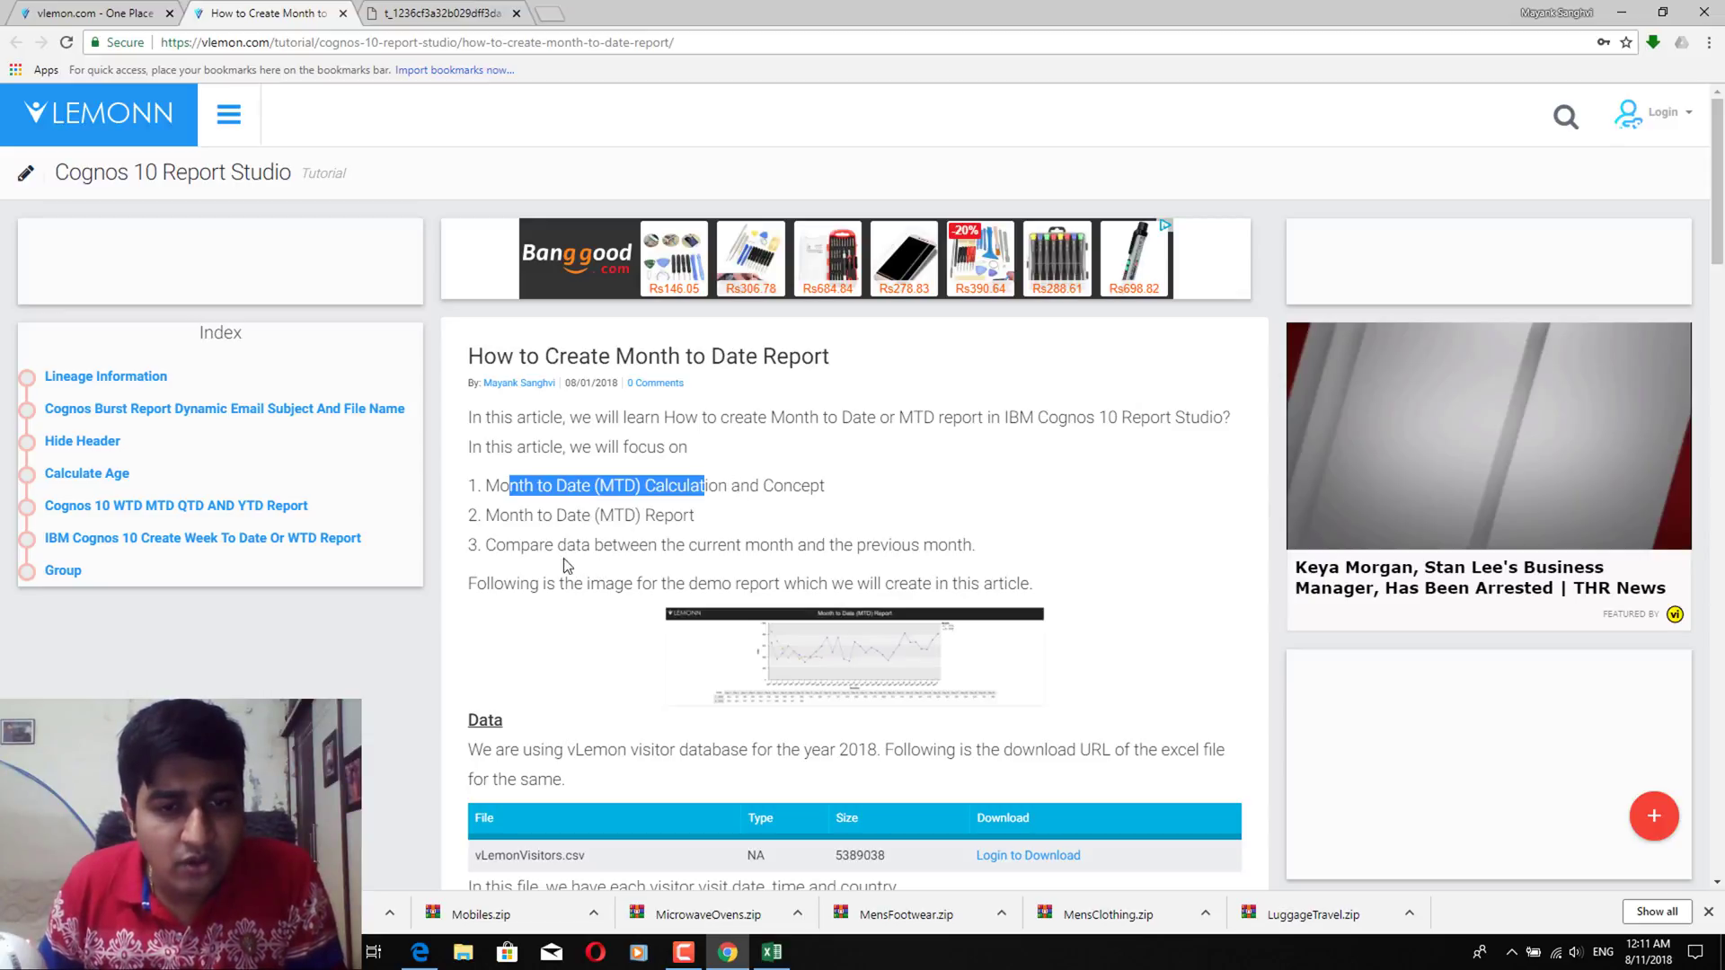
drag(497, 544, 971, 554)
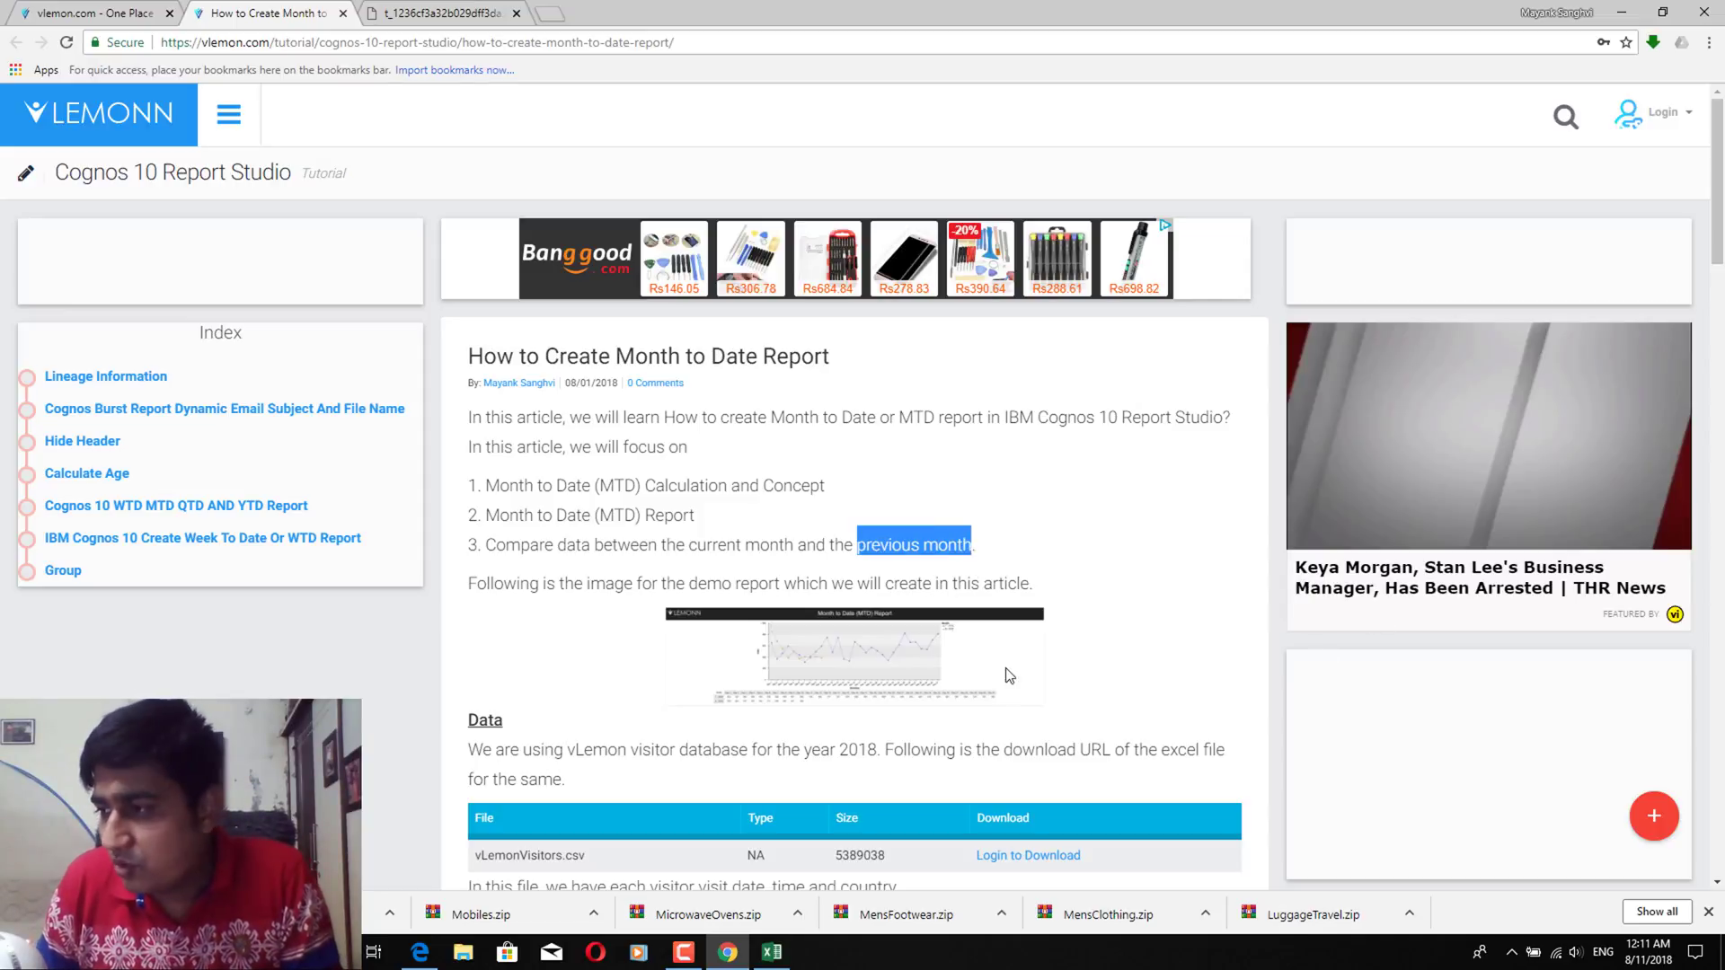
Switch back to Report Studio and open the overview of all queries
click(419, 952)
mouse_move(332, 229)
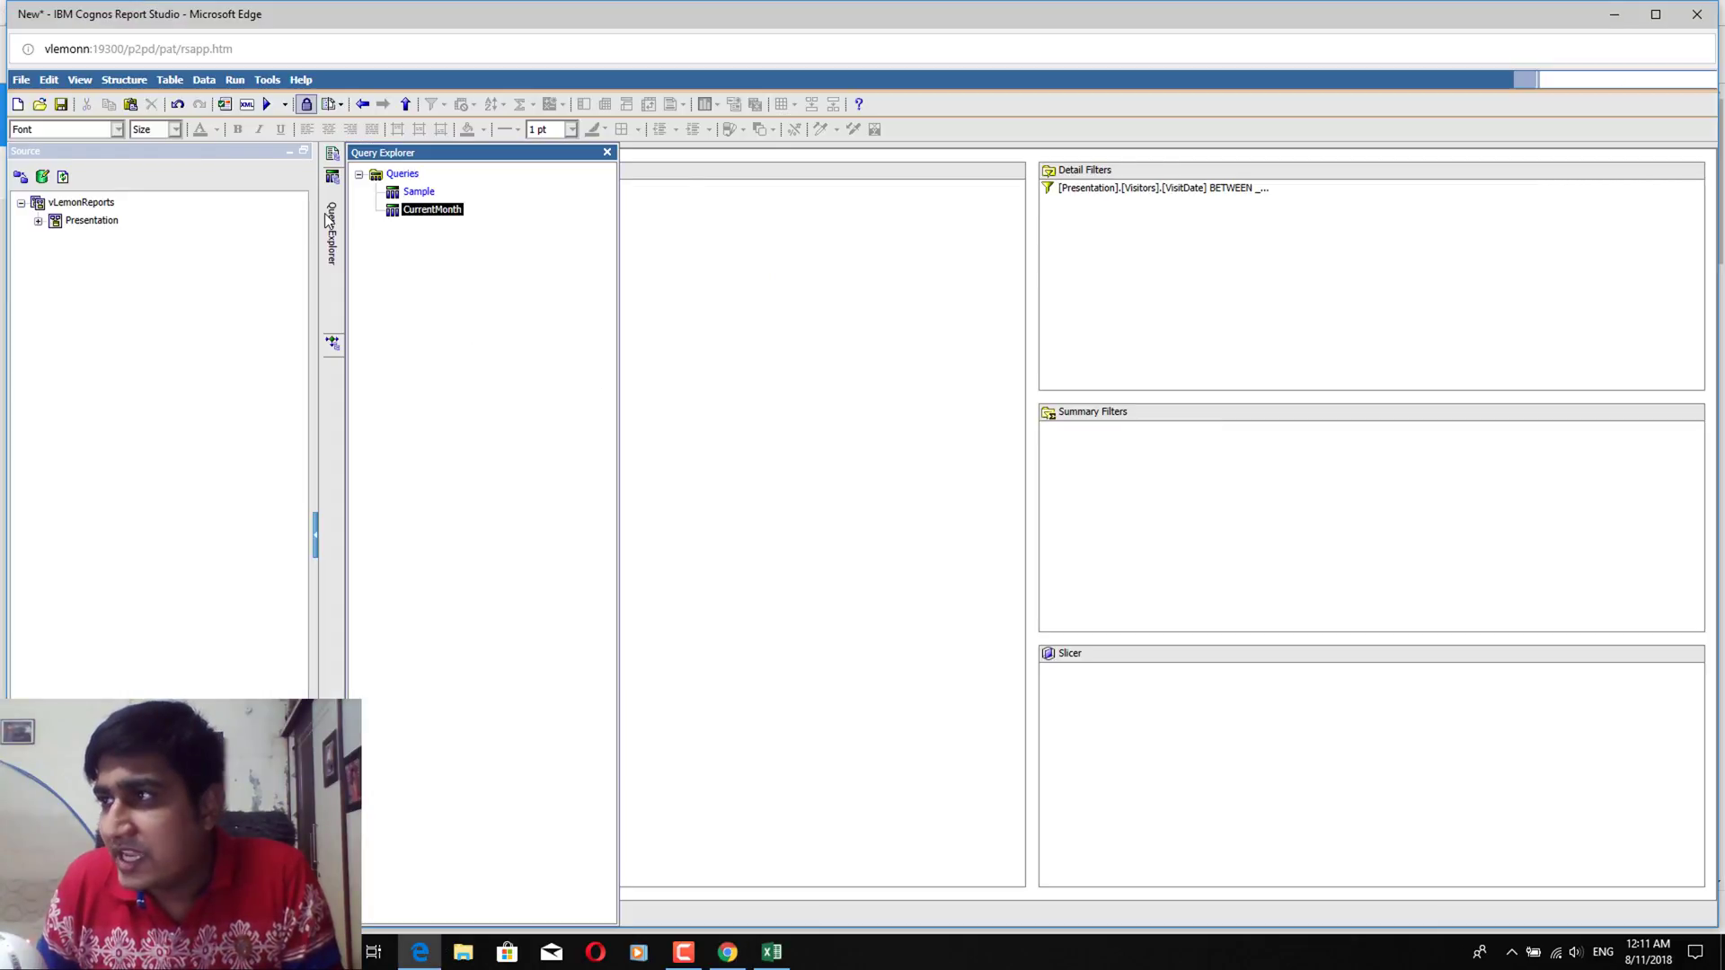
click(399, 174)
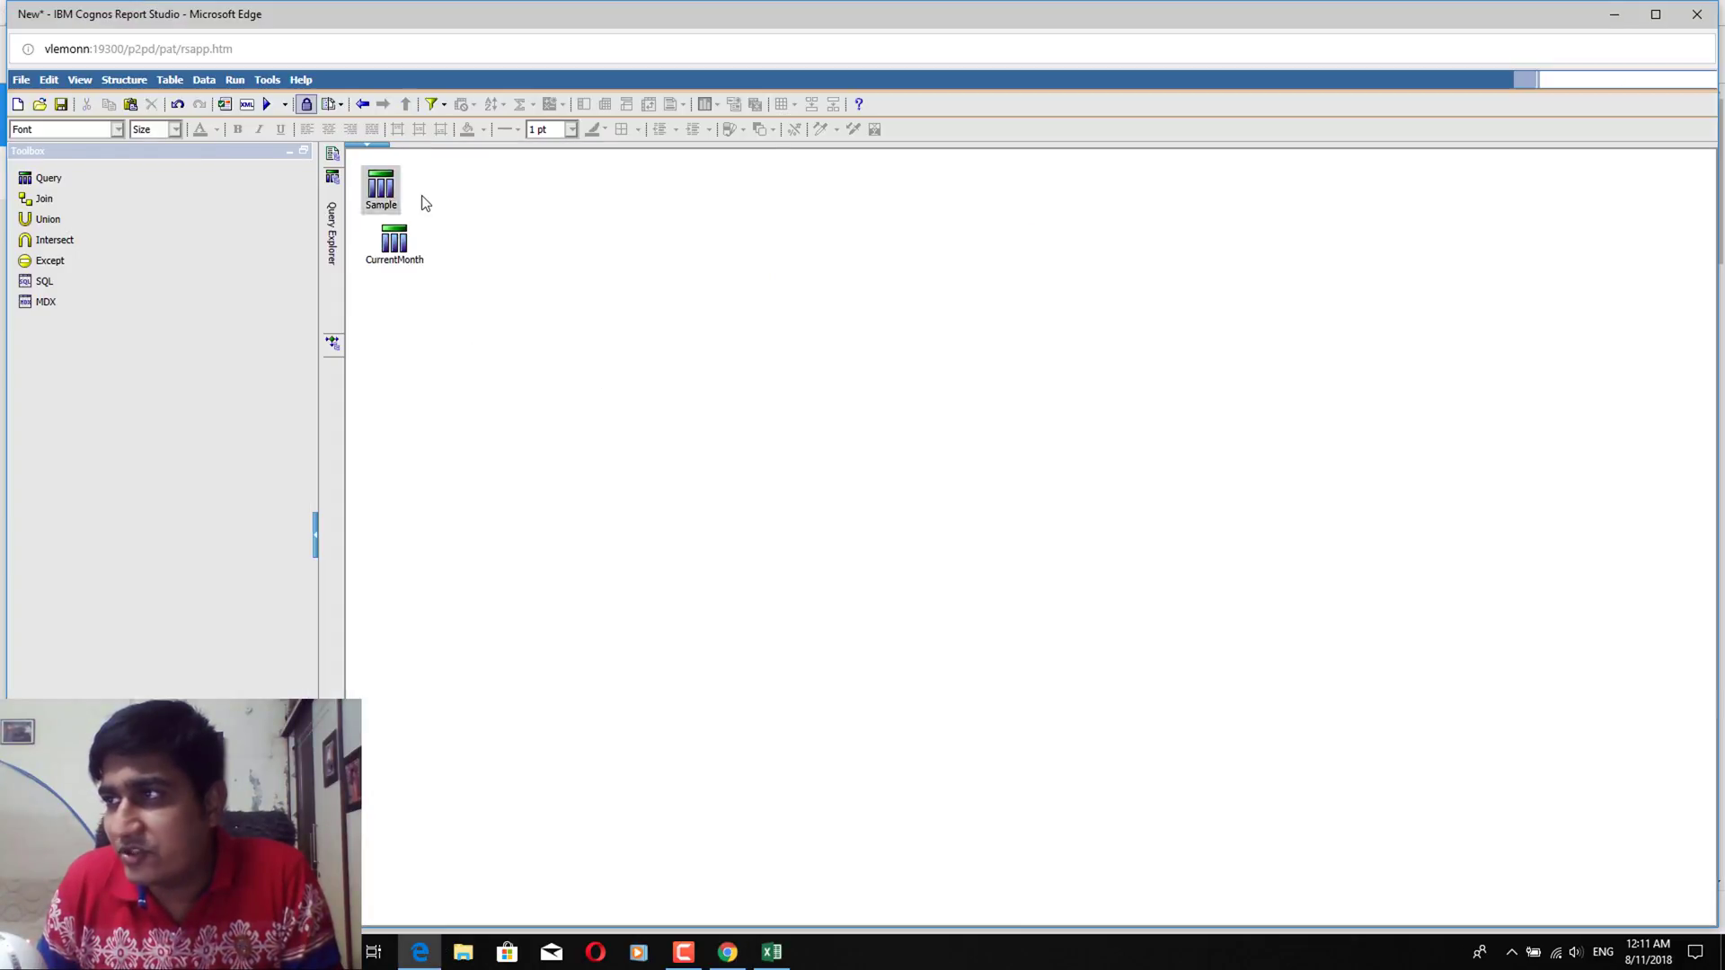
Duplicate the CurrentMonth query in the queries overview and rename the copy LastMonth
click(392, 259)
right_click(389, 262)
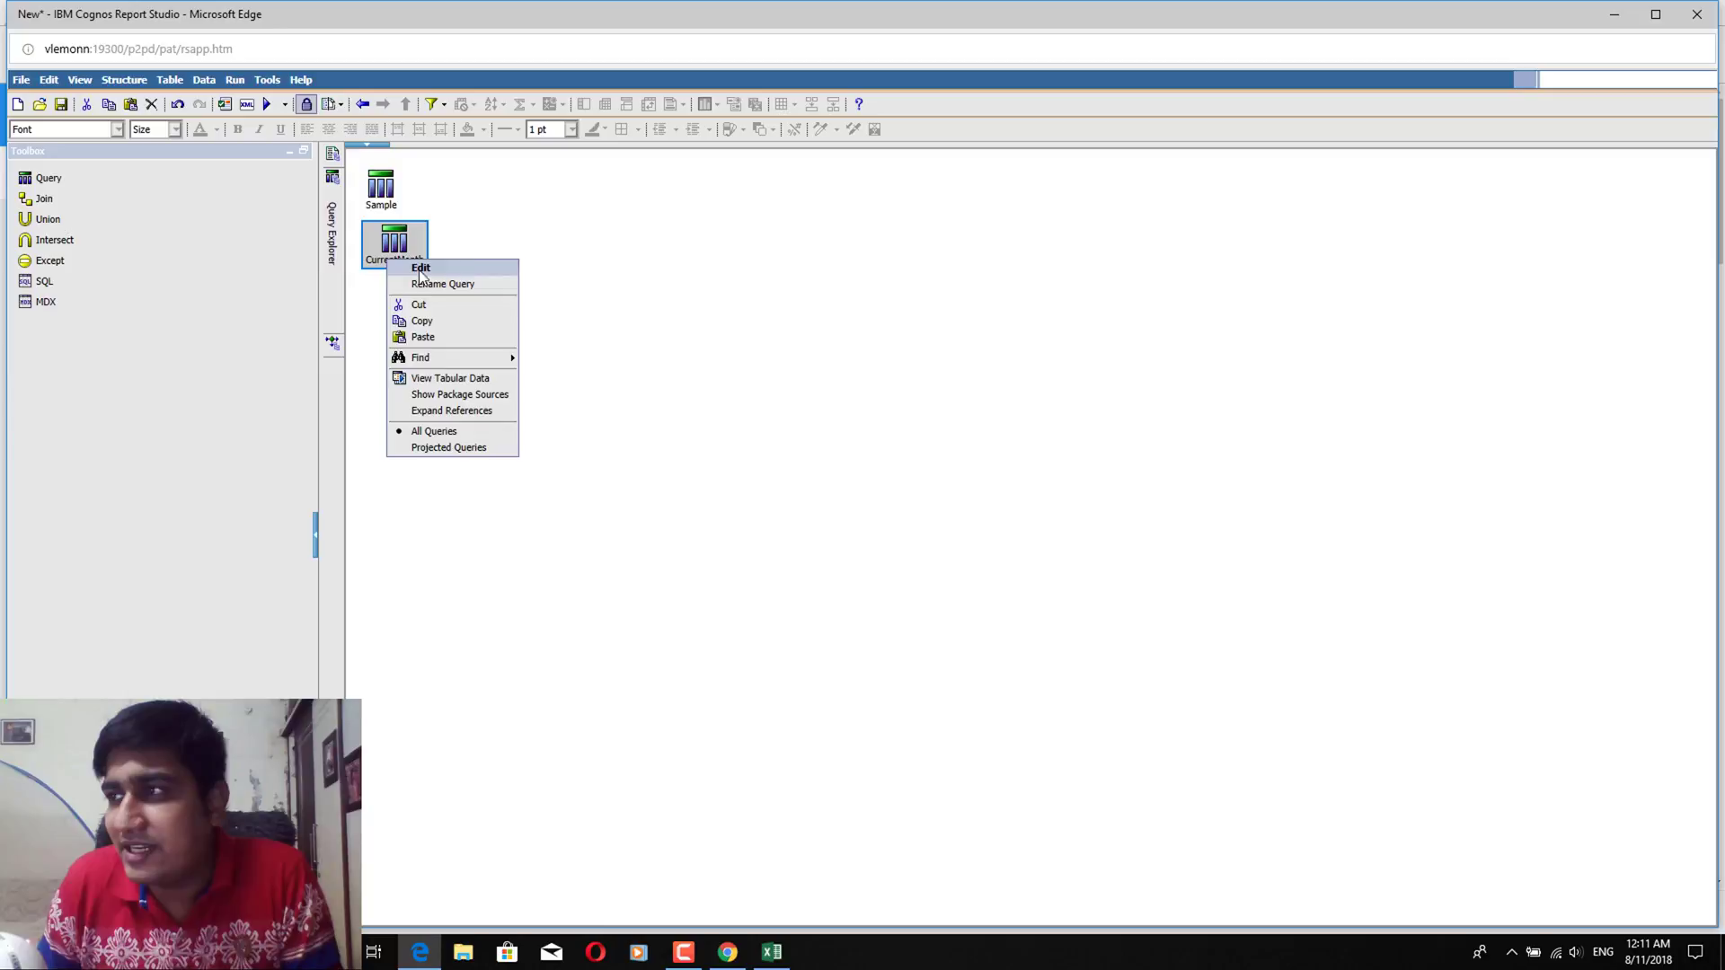
click(441, 324)
right_click(455, 329)
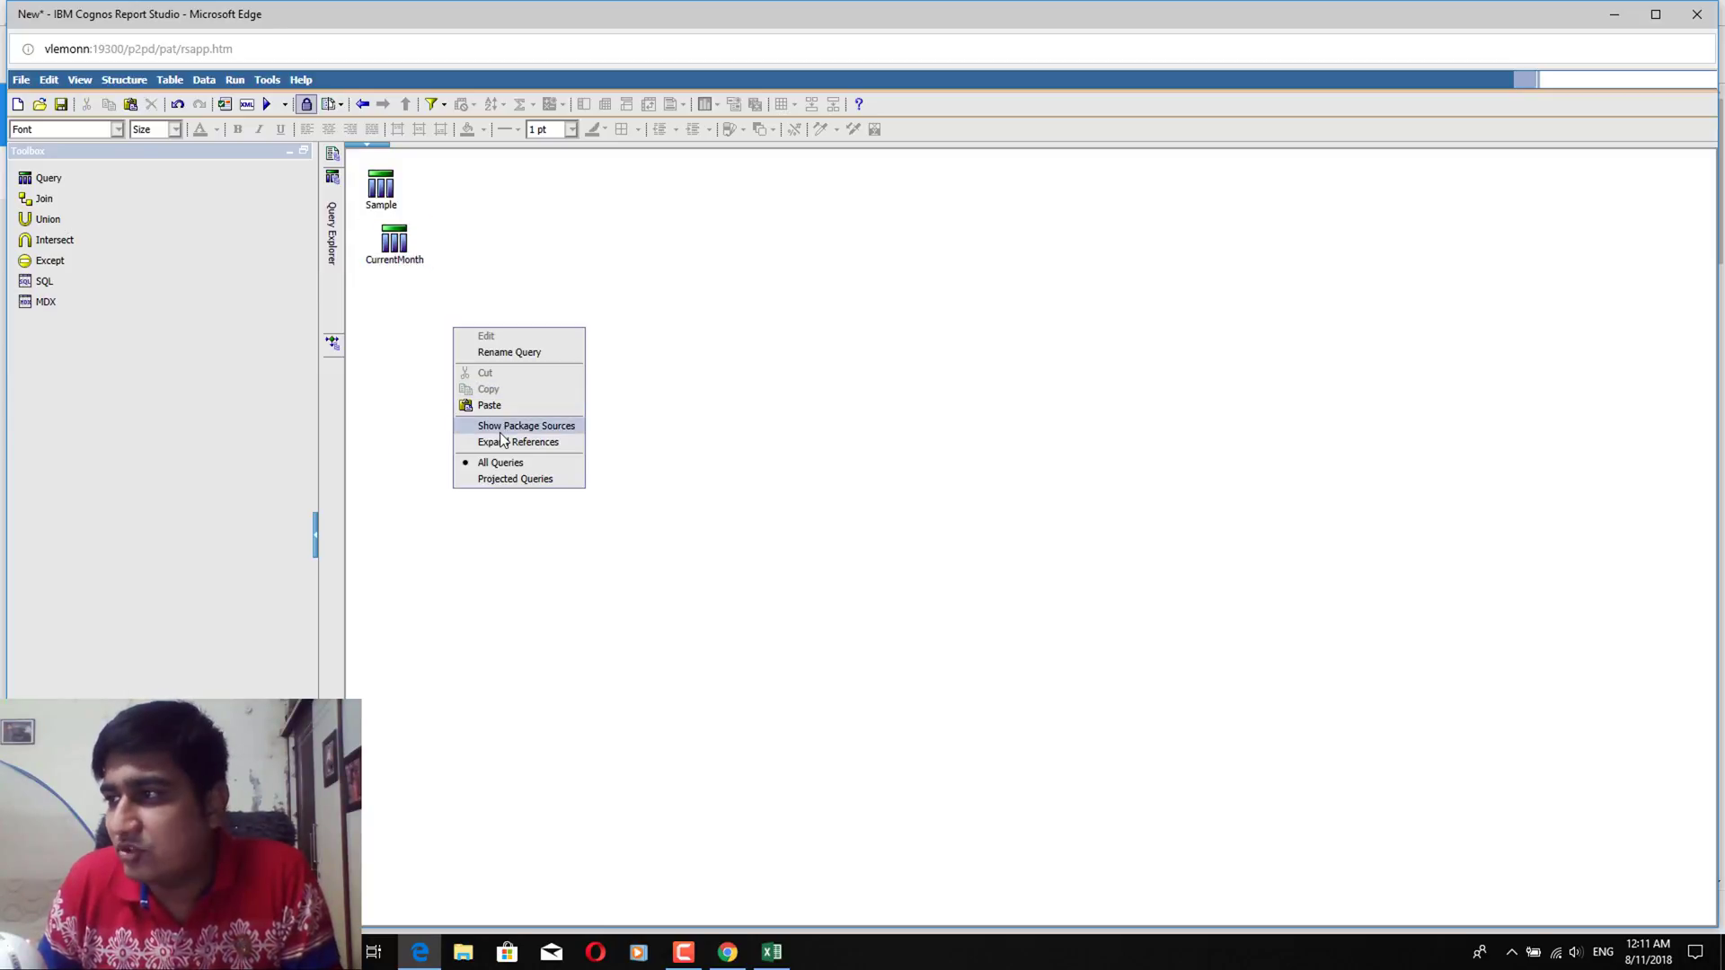
click(506, 402)
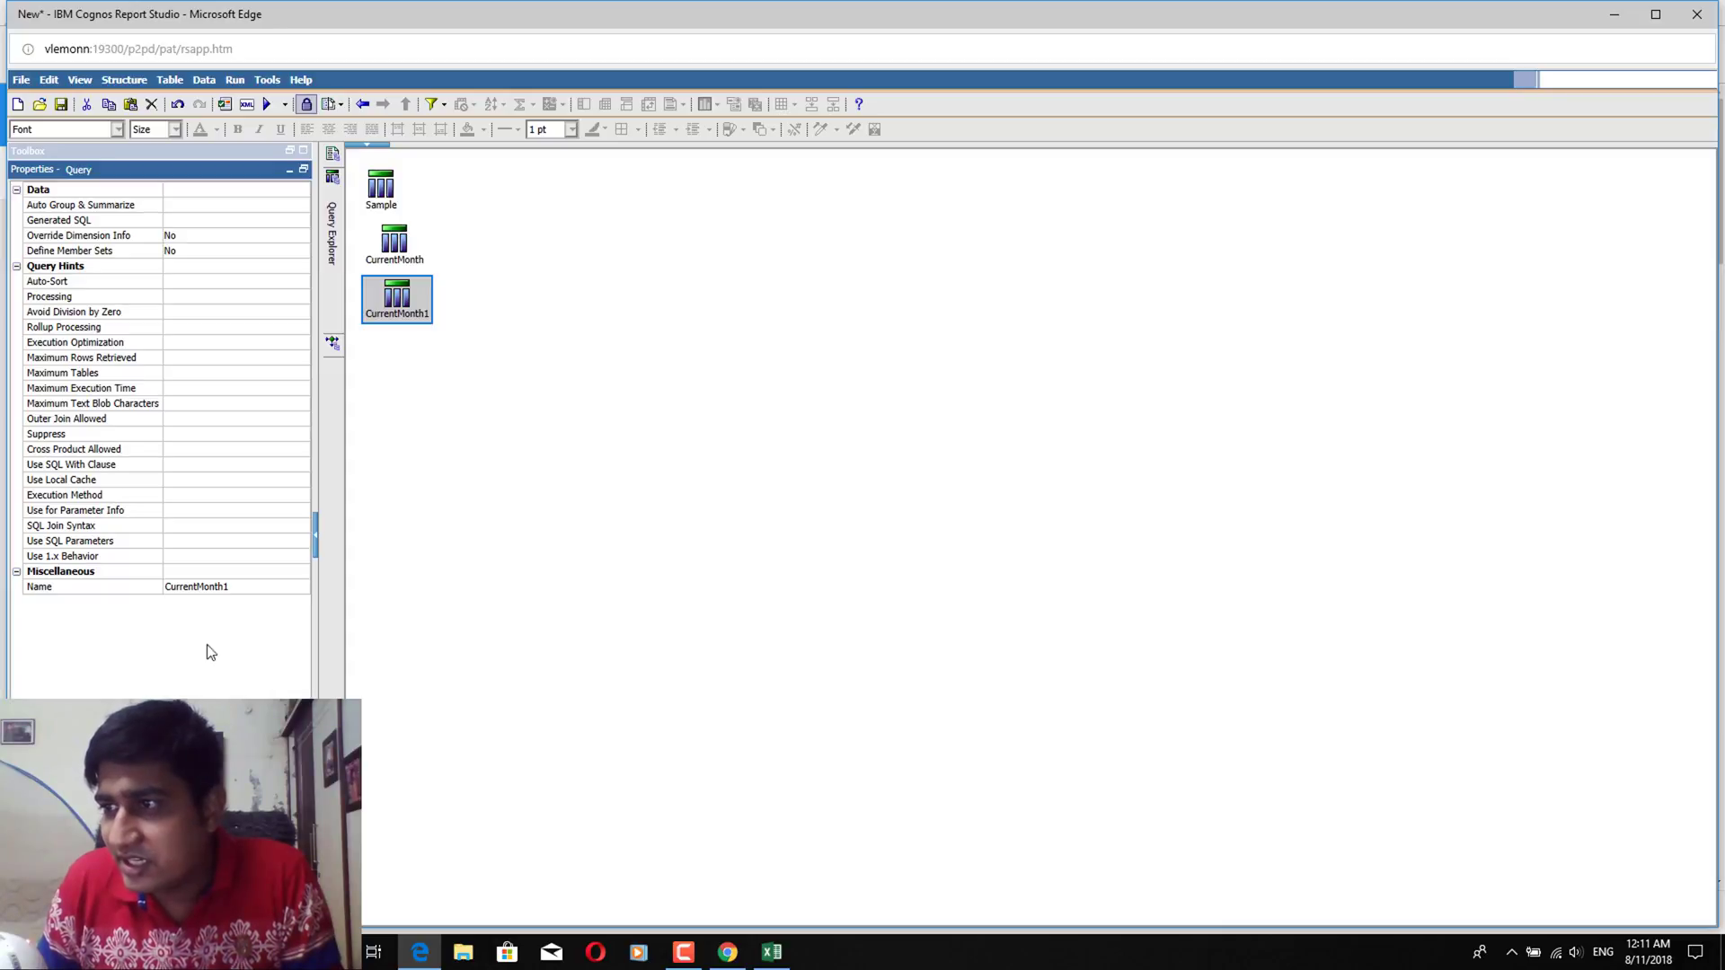
click(235, 585)
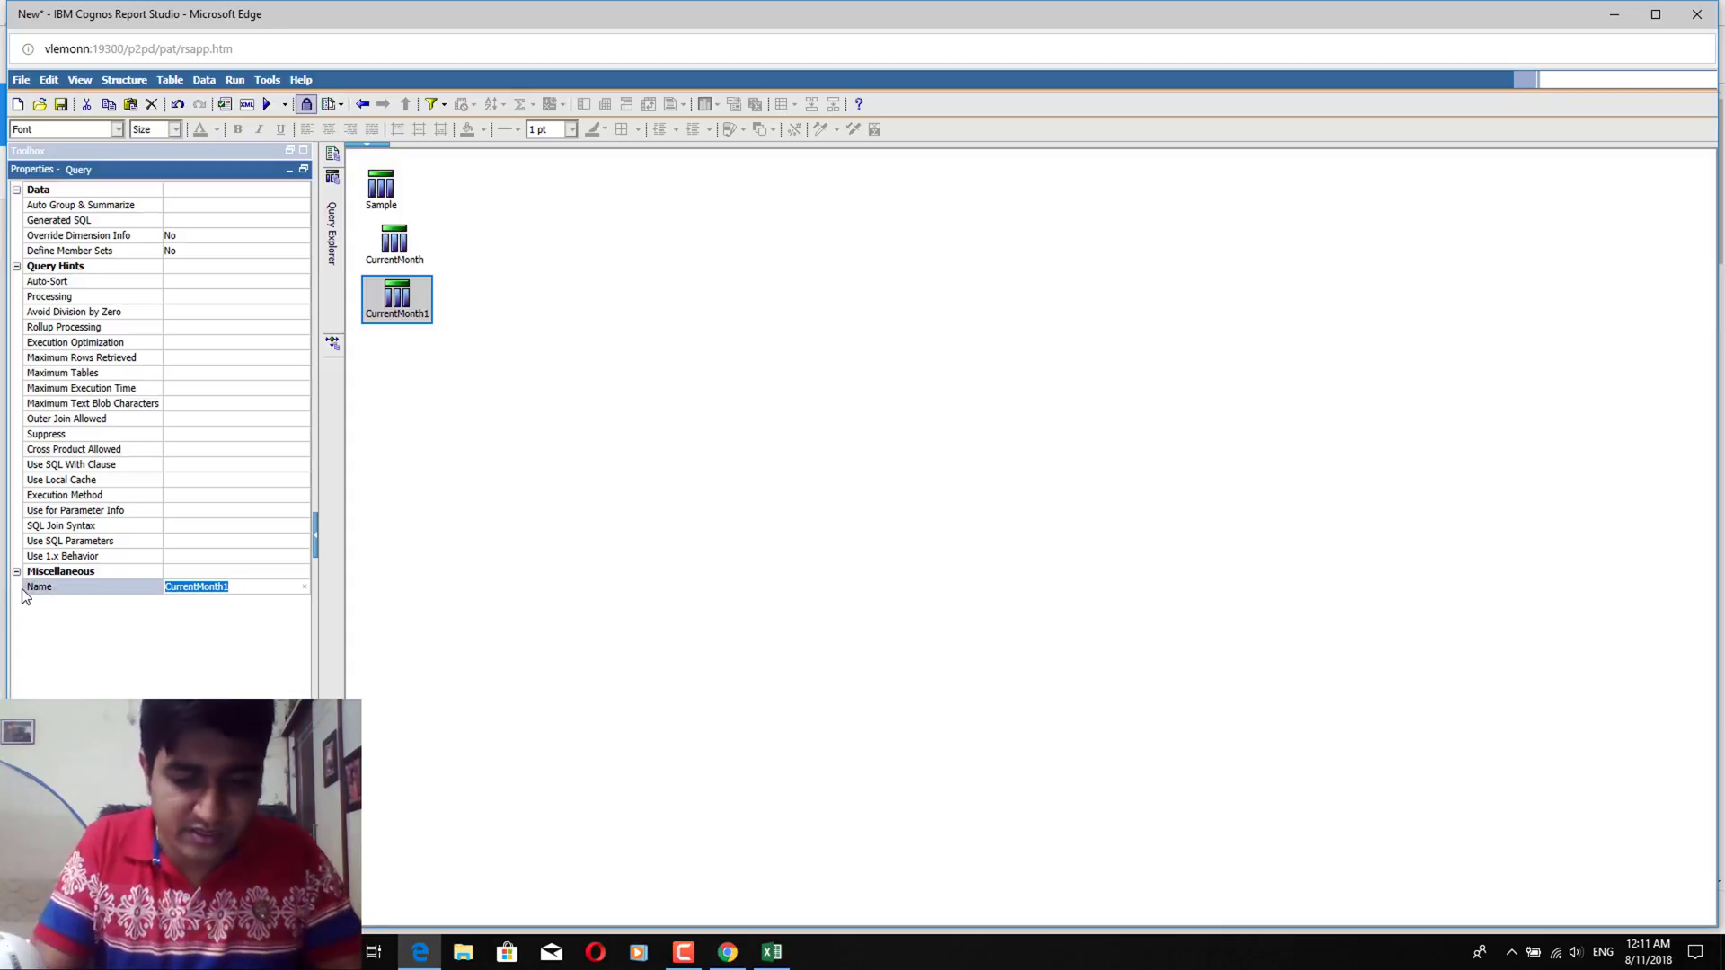
text(LastMonth)
key(Return)
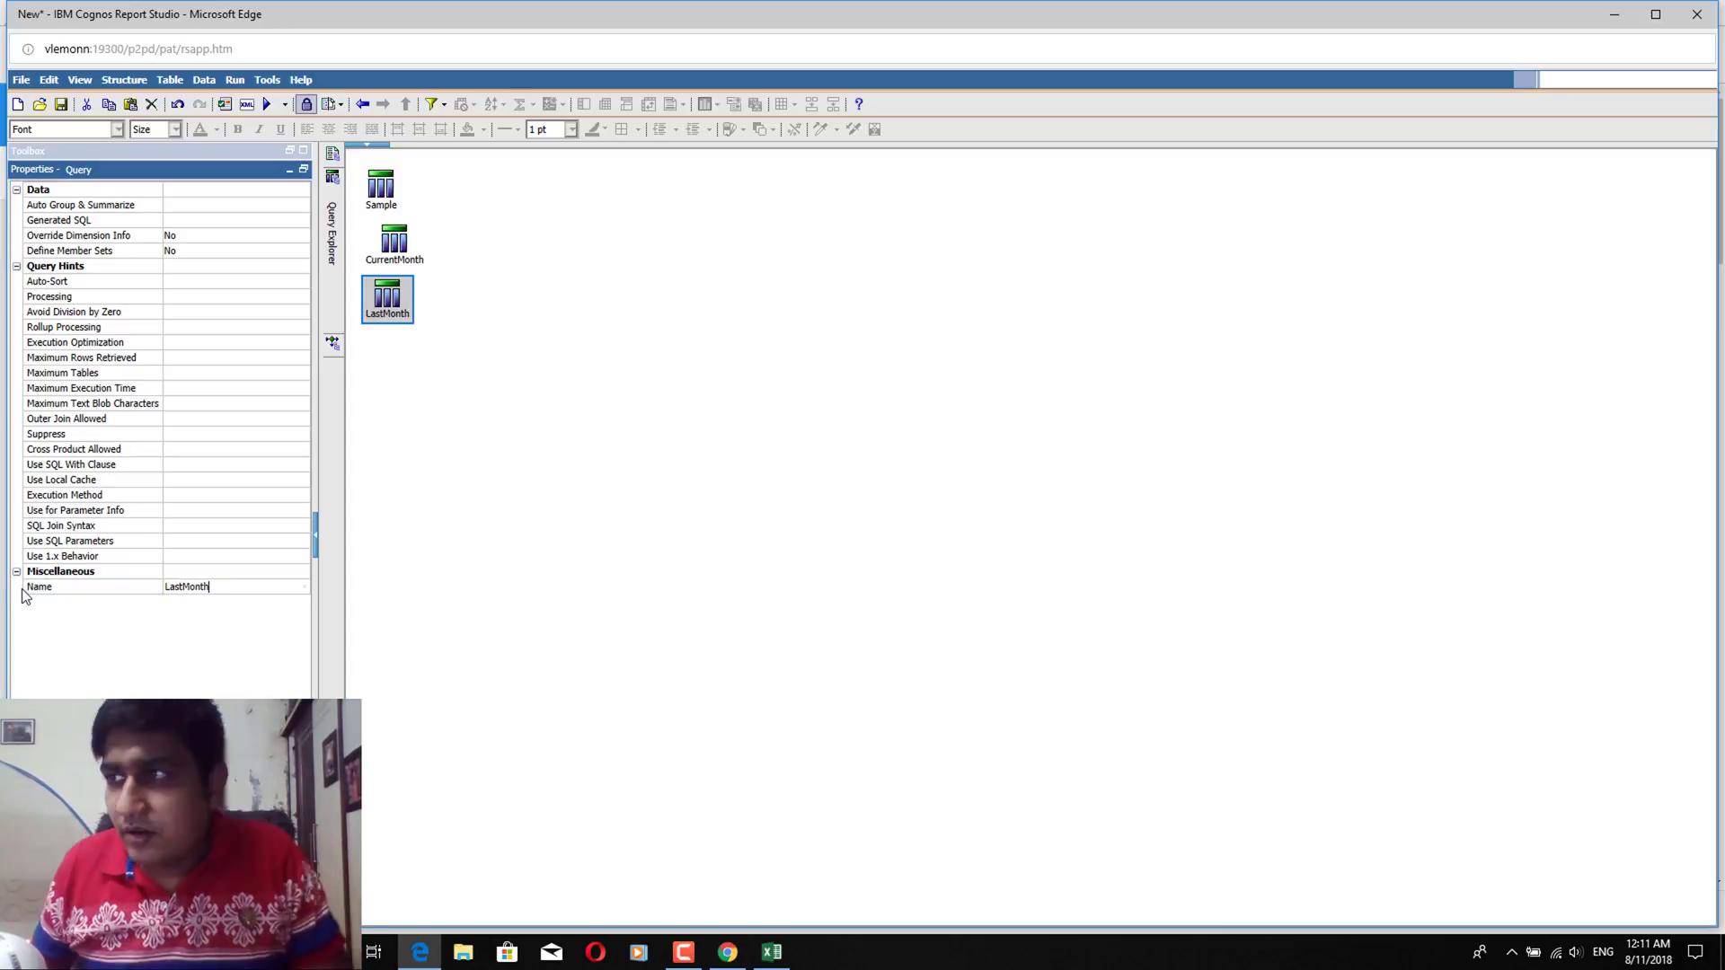
Open the LastMonth query to look over its data items and VisitDate detail filter, and switch to the Sample query
double_click(398, 305)
click(1195, 191)
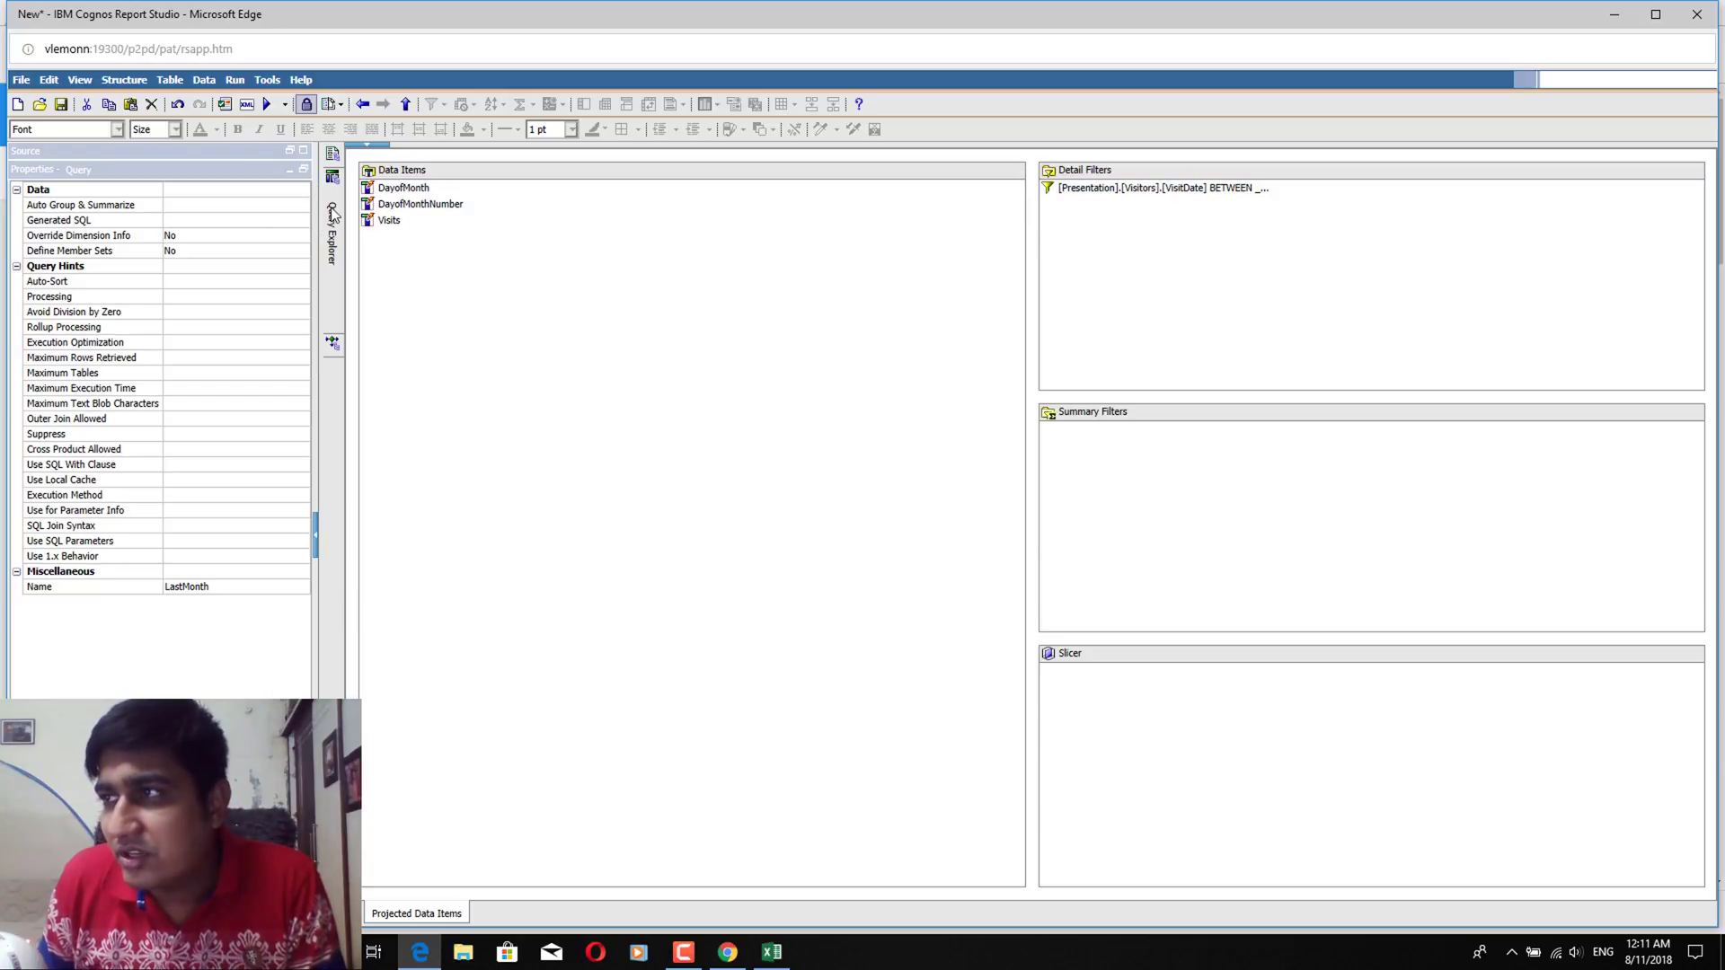
mouse_move(332, 215)
double_click(413, 193)
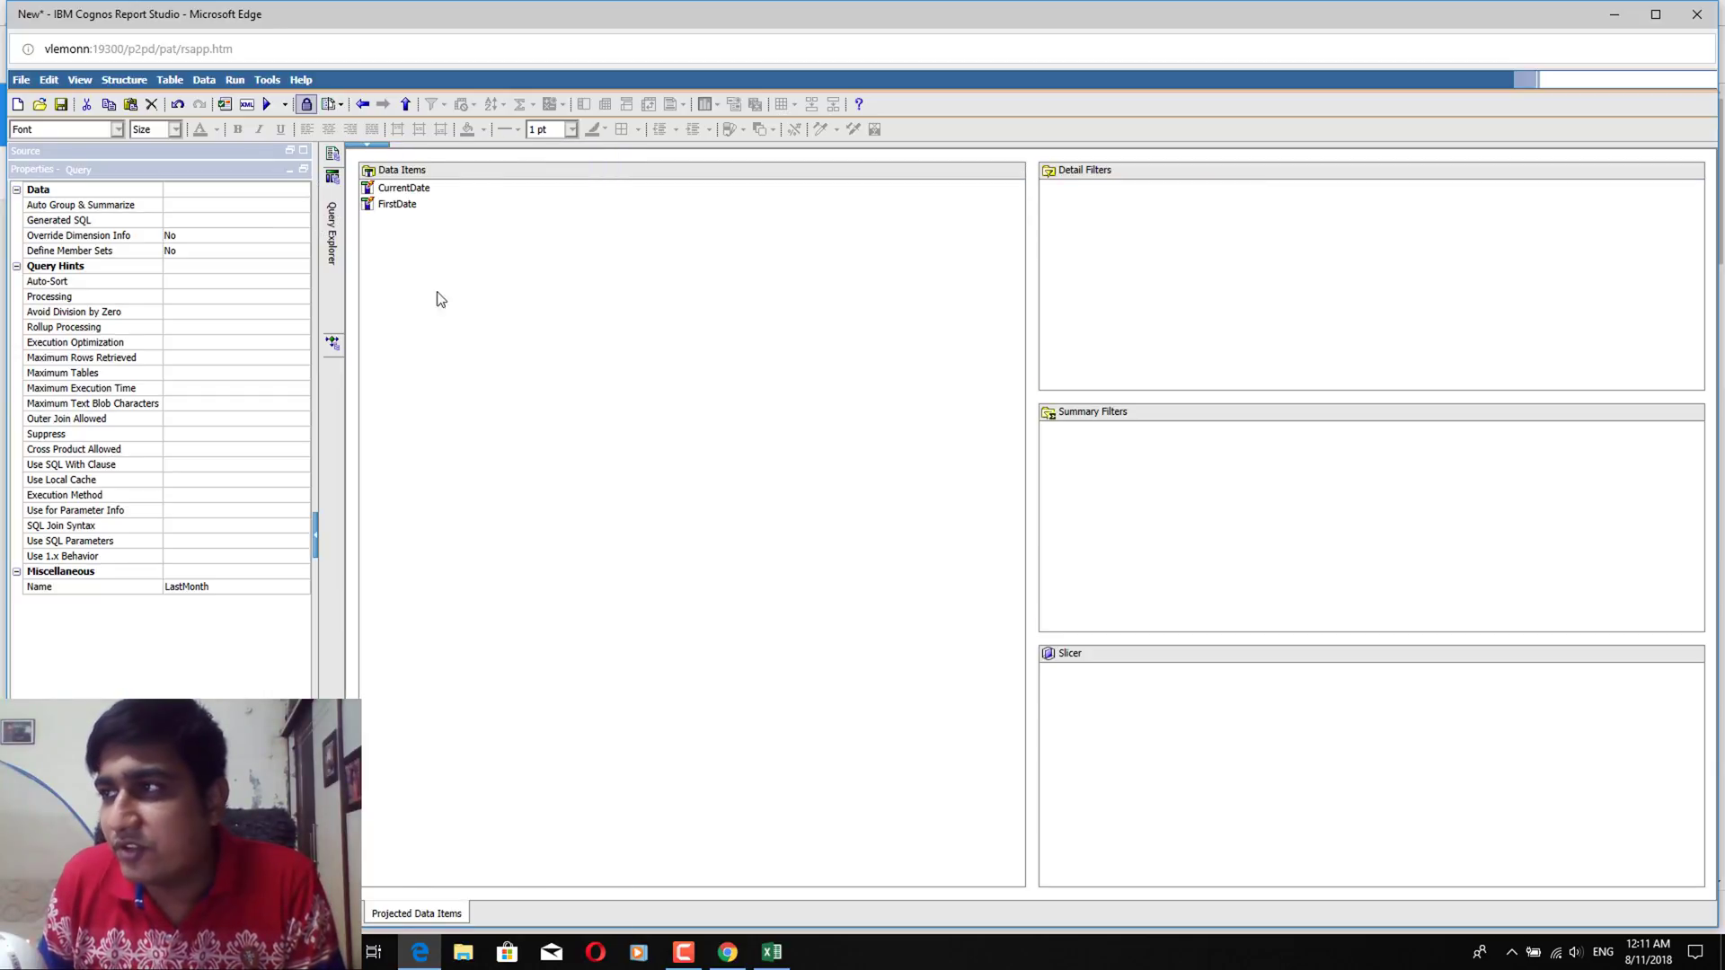
Add a new data item to the Sample query and name it LastDayOfLastMonth
click(303, 151)
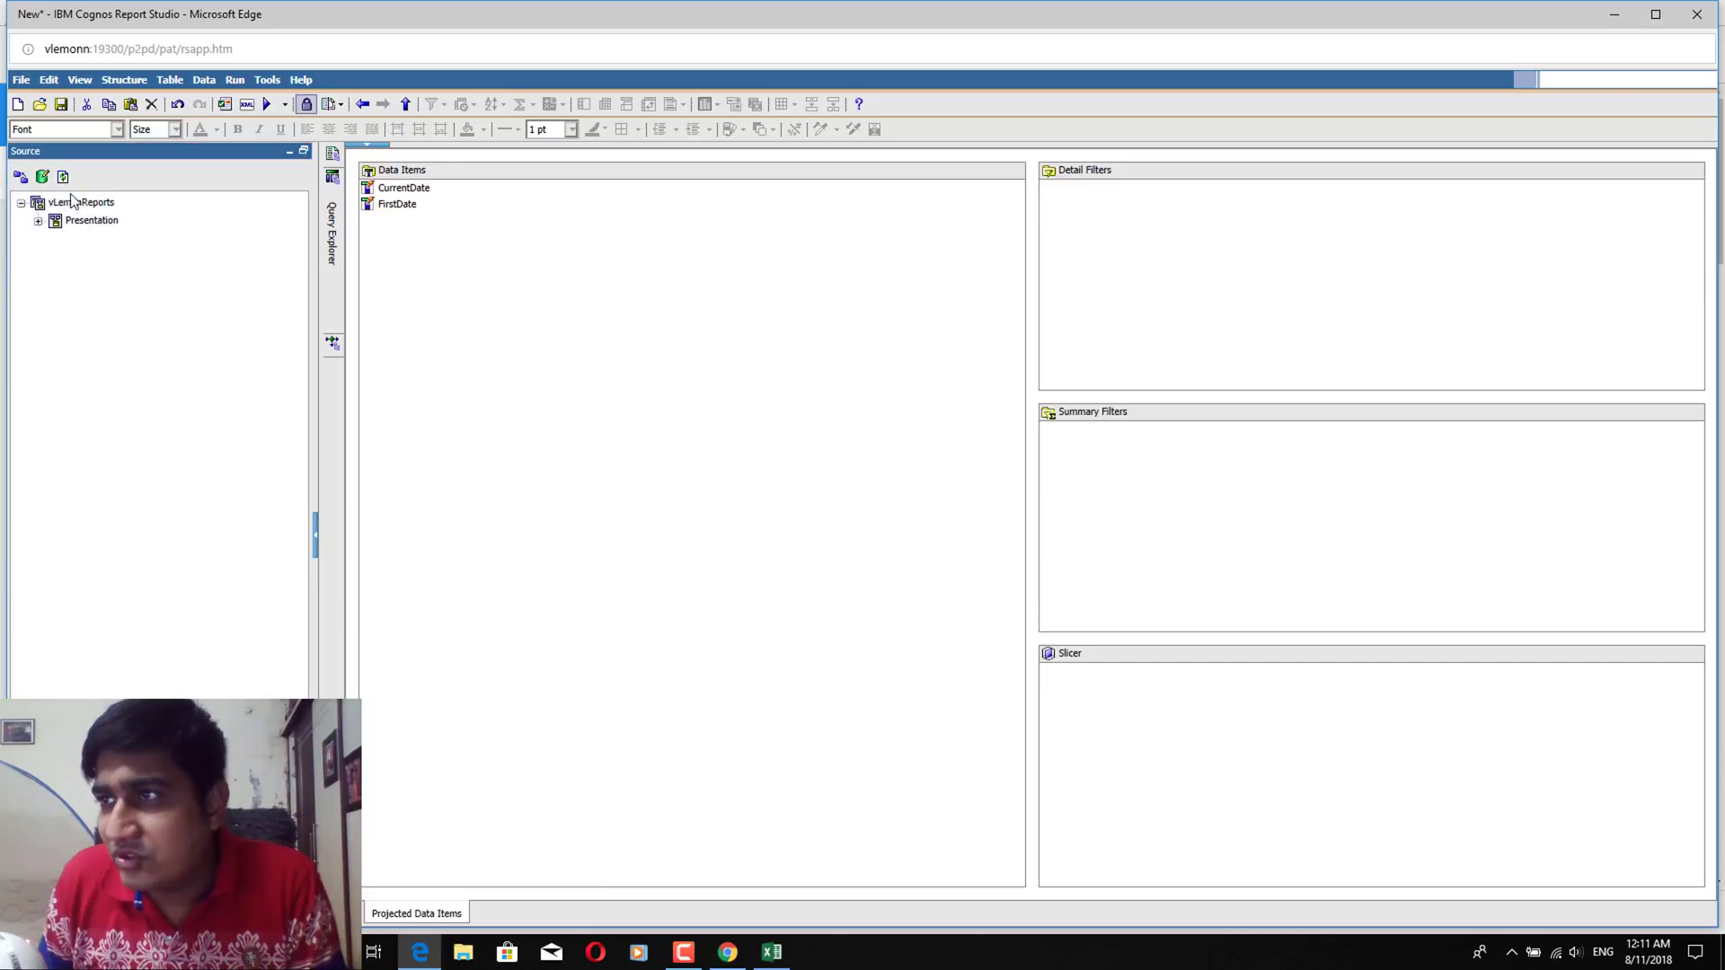
click(59, 894)
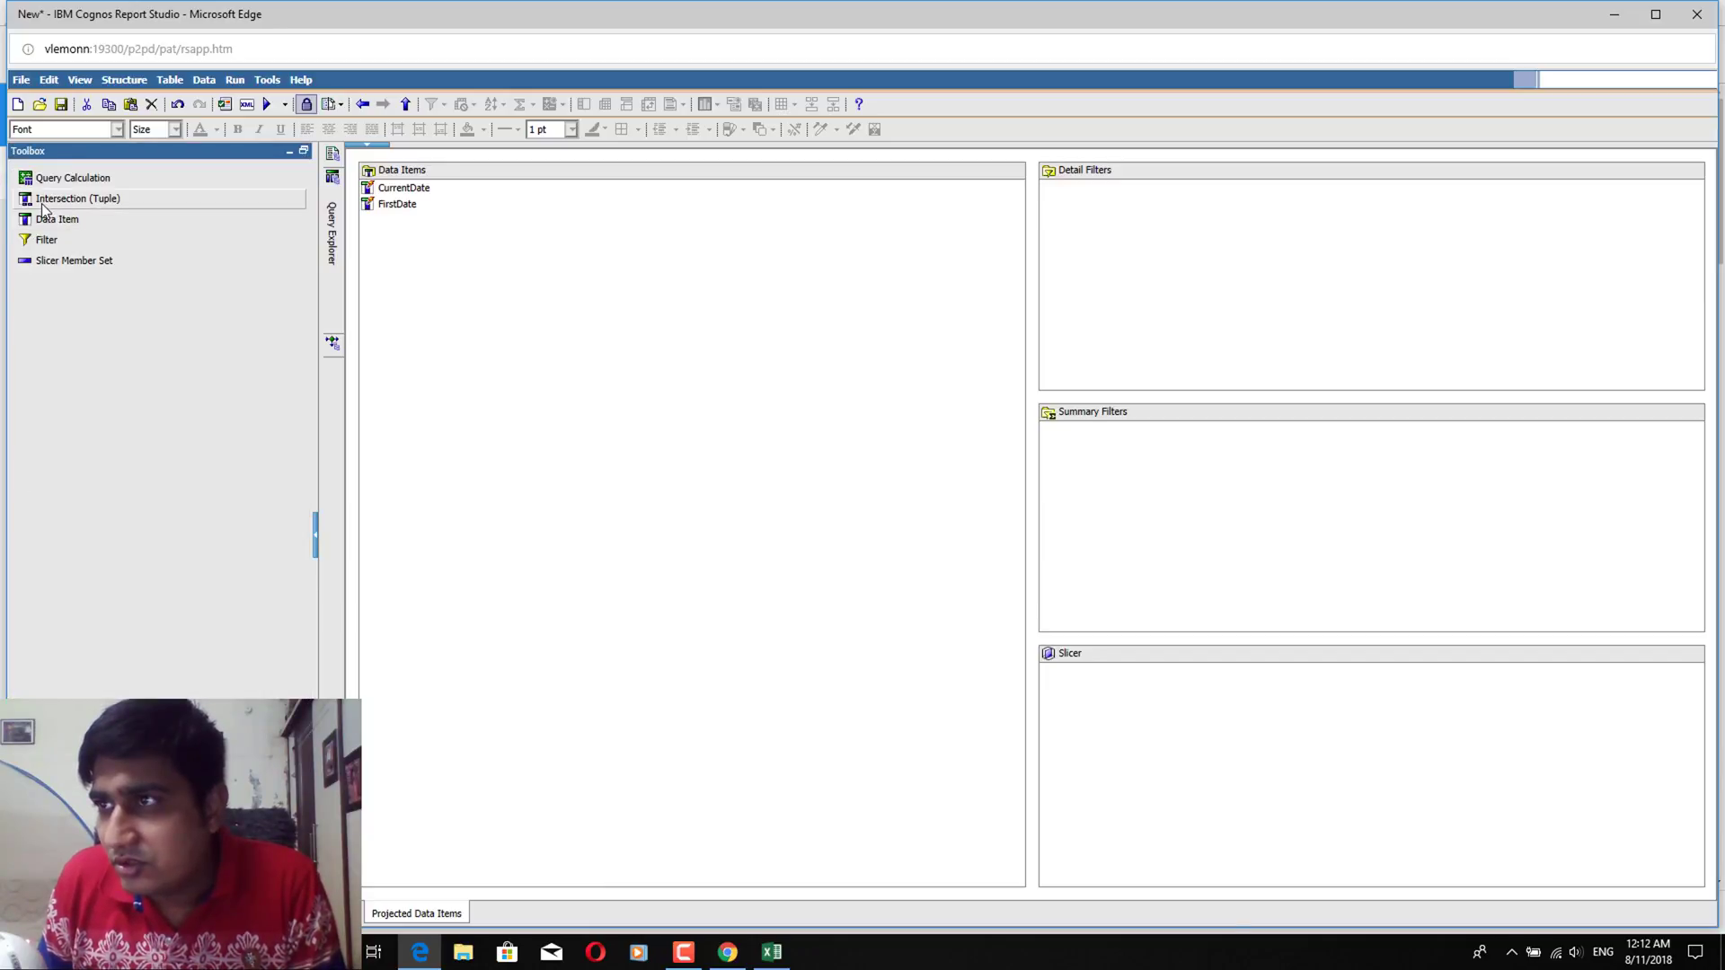
drag(49, 219, 537, 373)
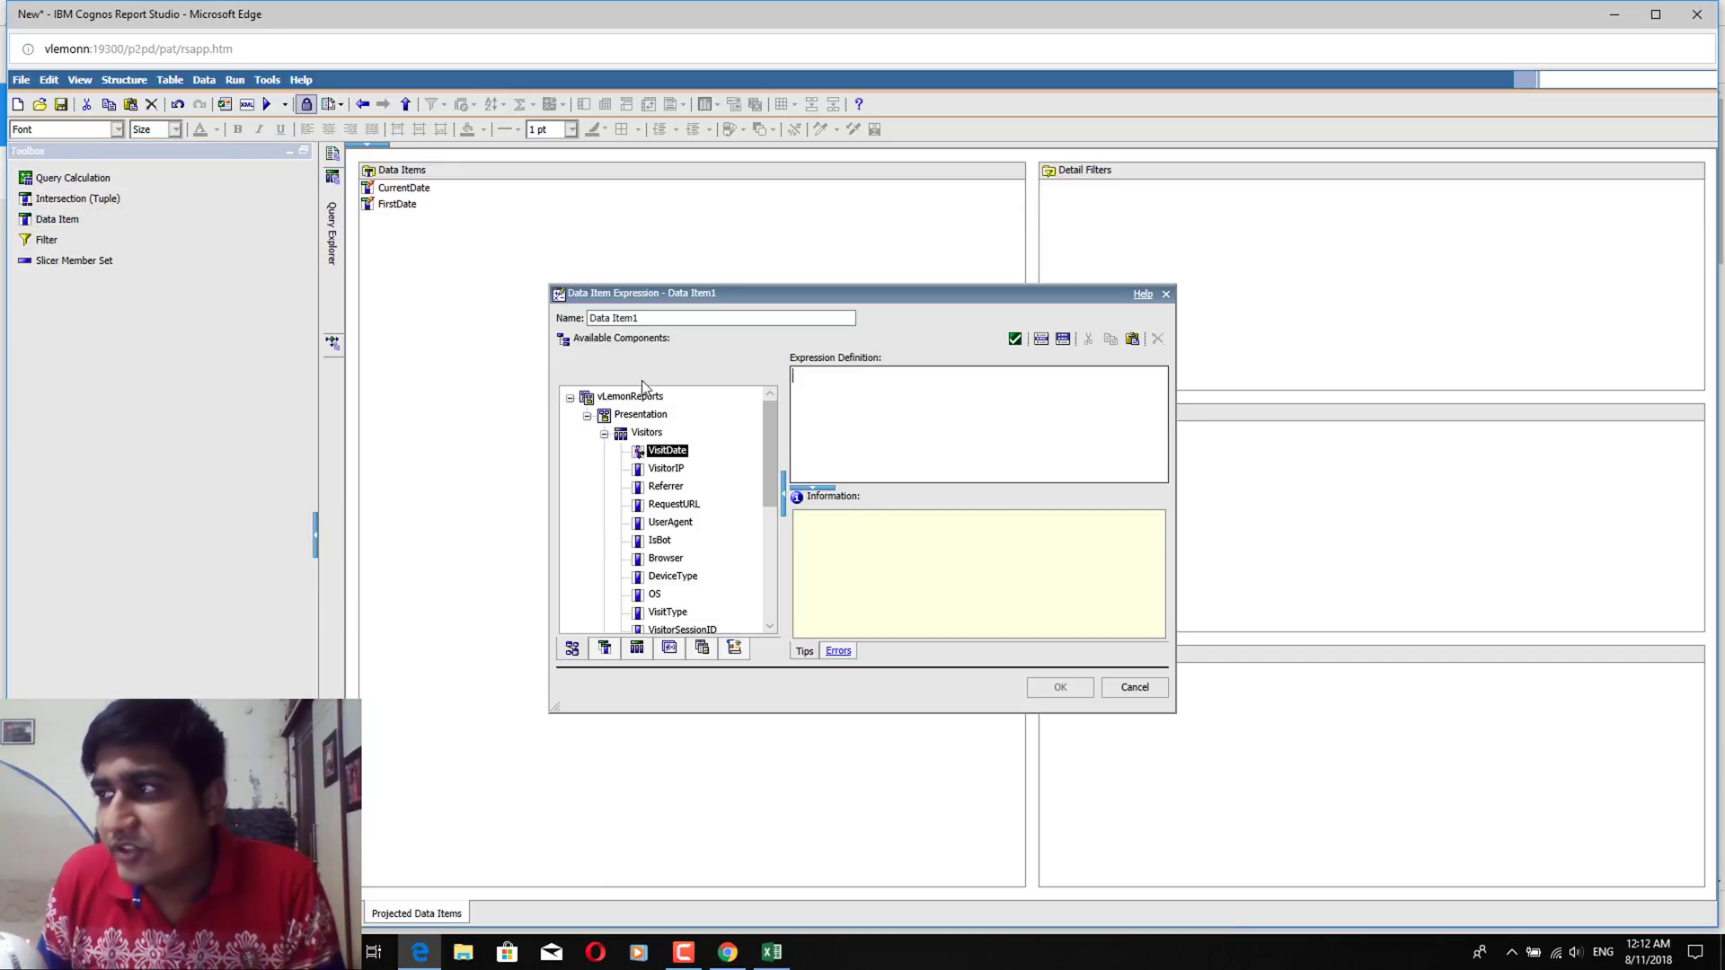
drag(701, 321, 545, 321)
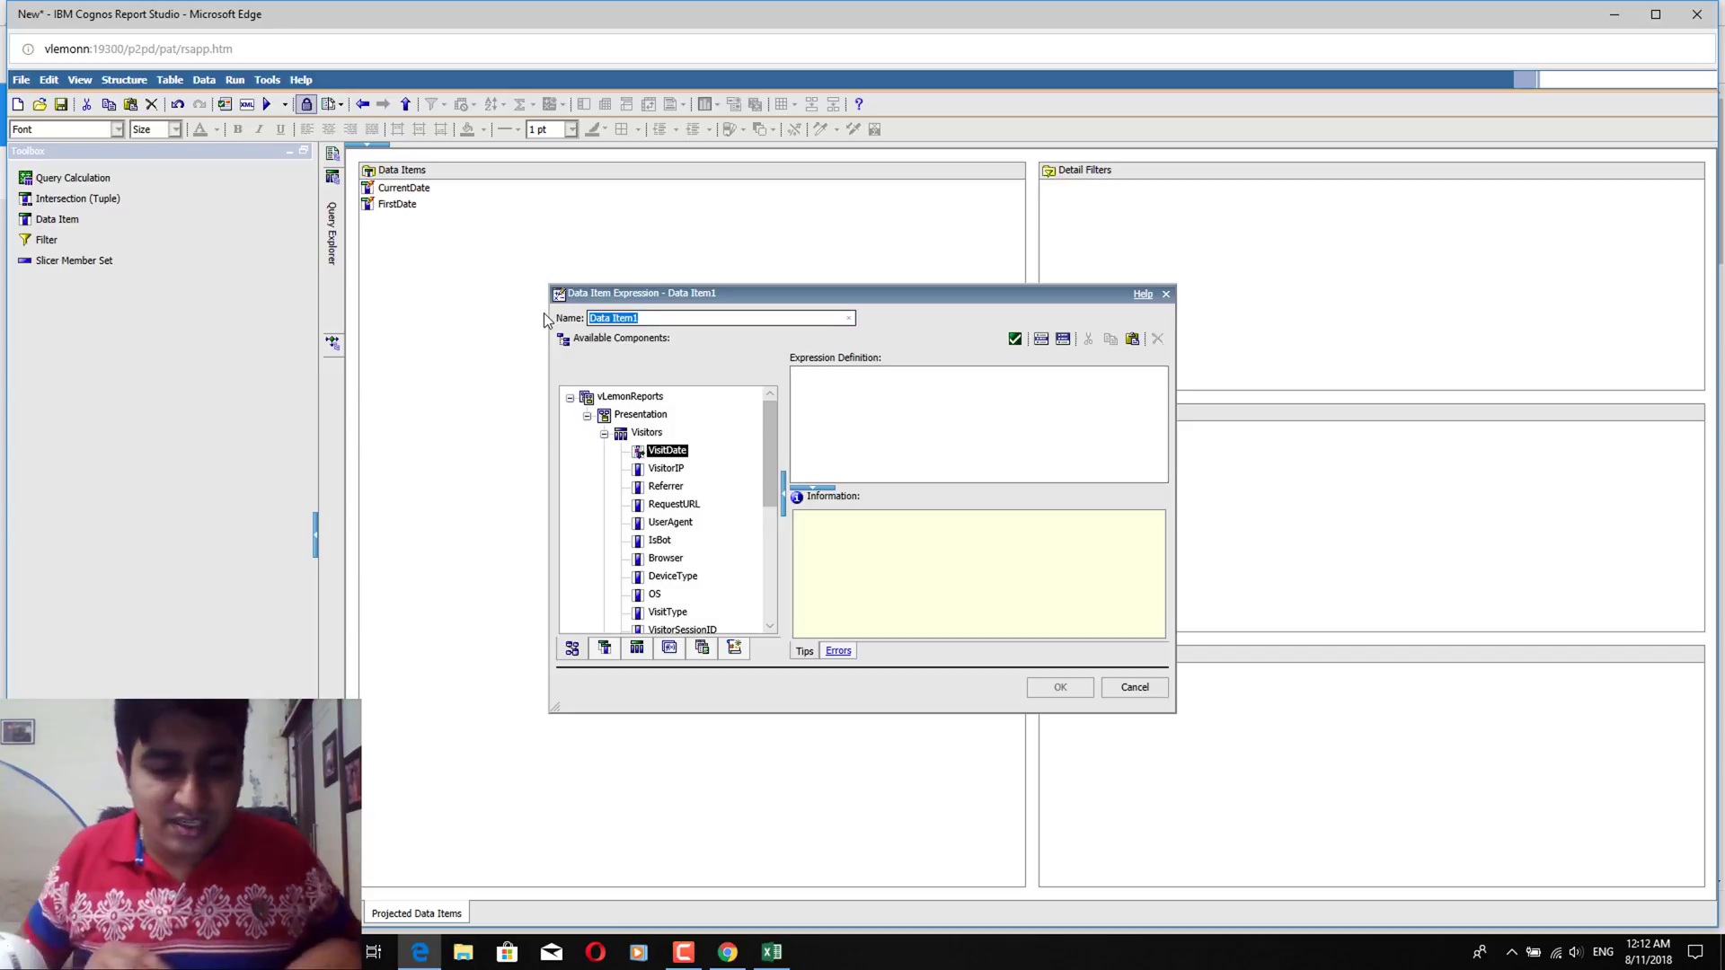
text(LastDayOfLastMonth)
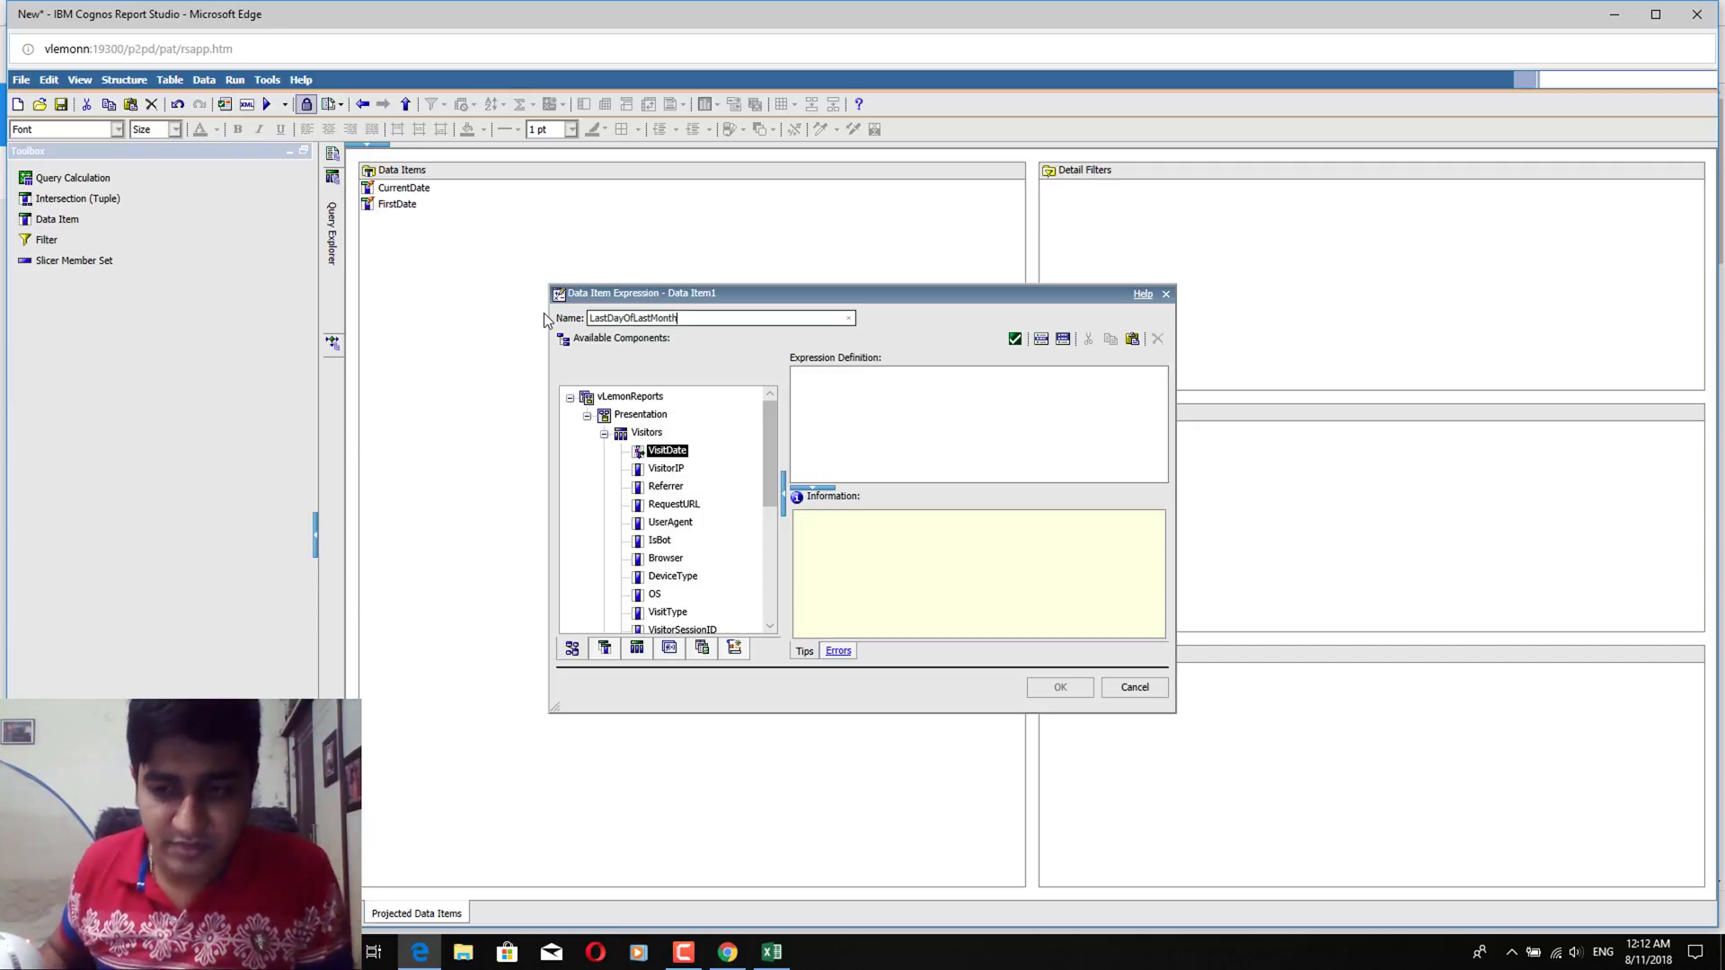
Check the system calendar, enter 1 as the LastDayOfLastMonth expression, and accept the data item
click(1664, 960)
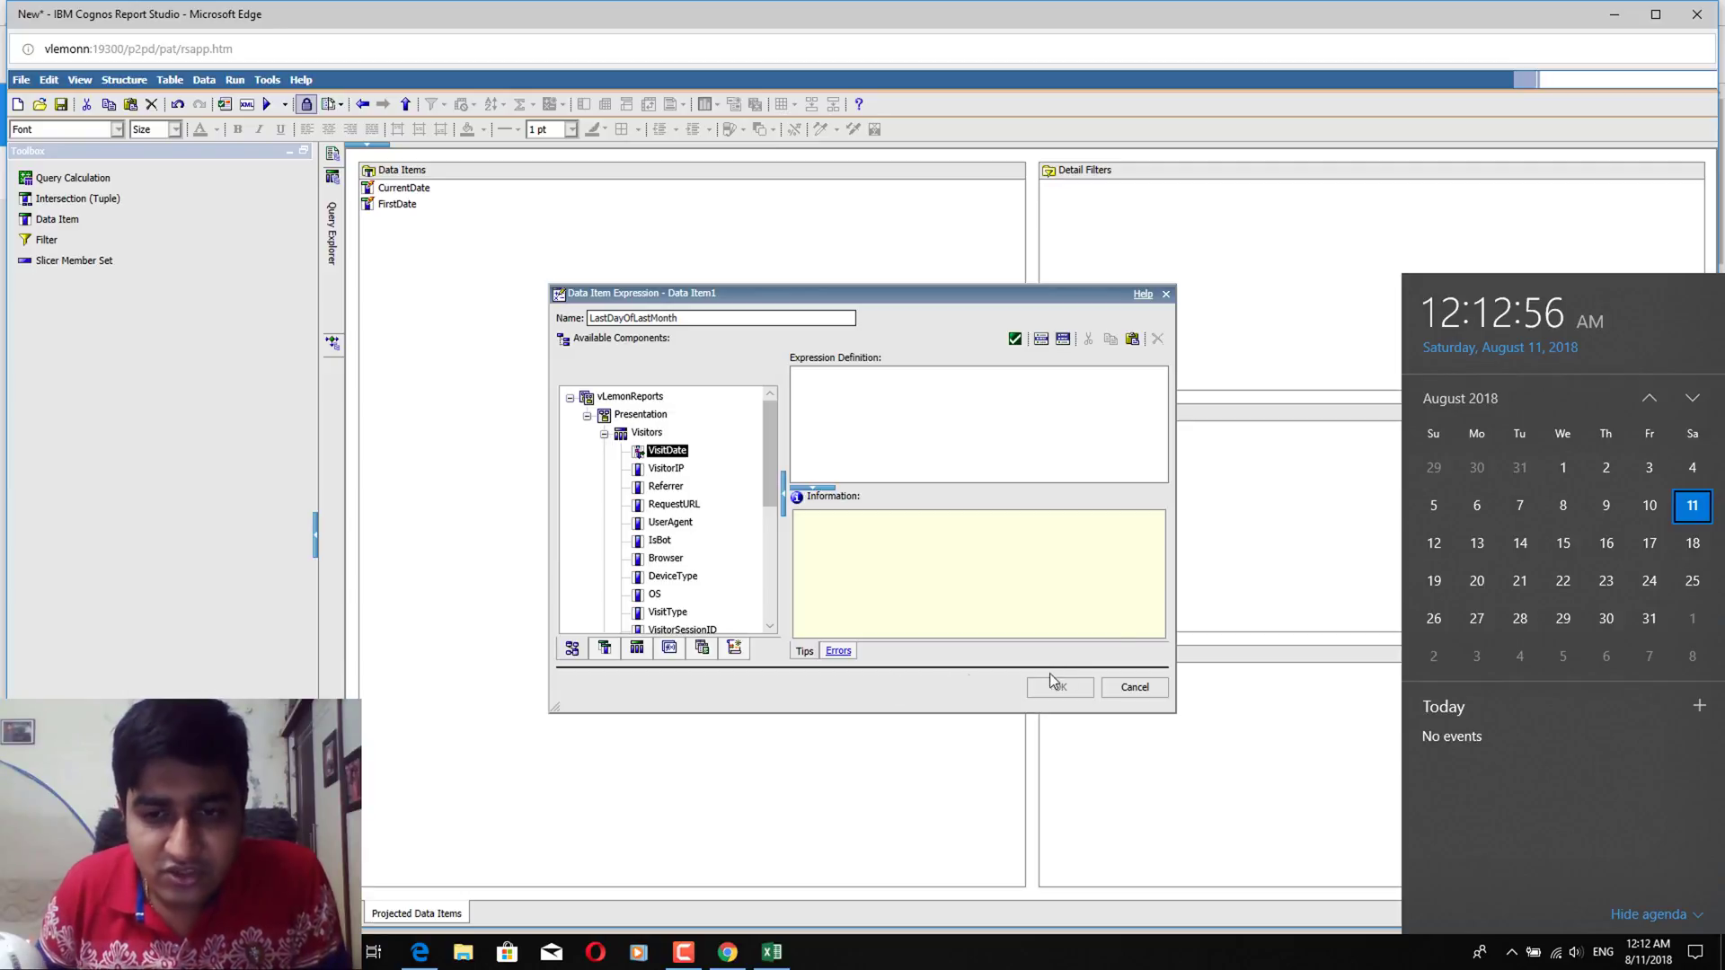
click(835, 442)
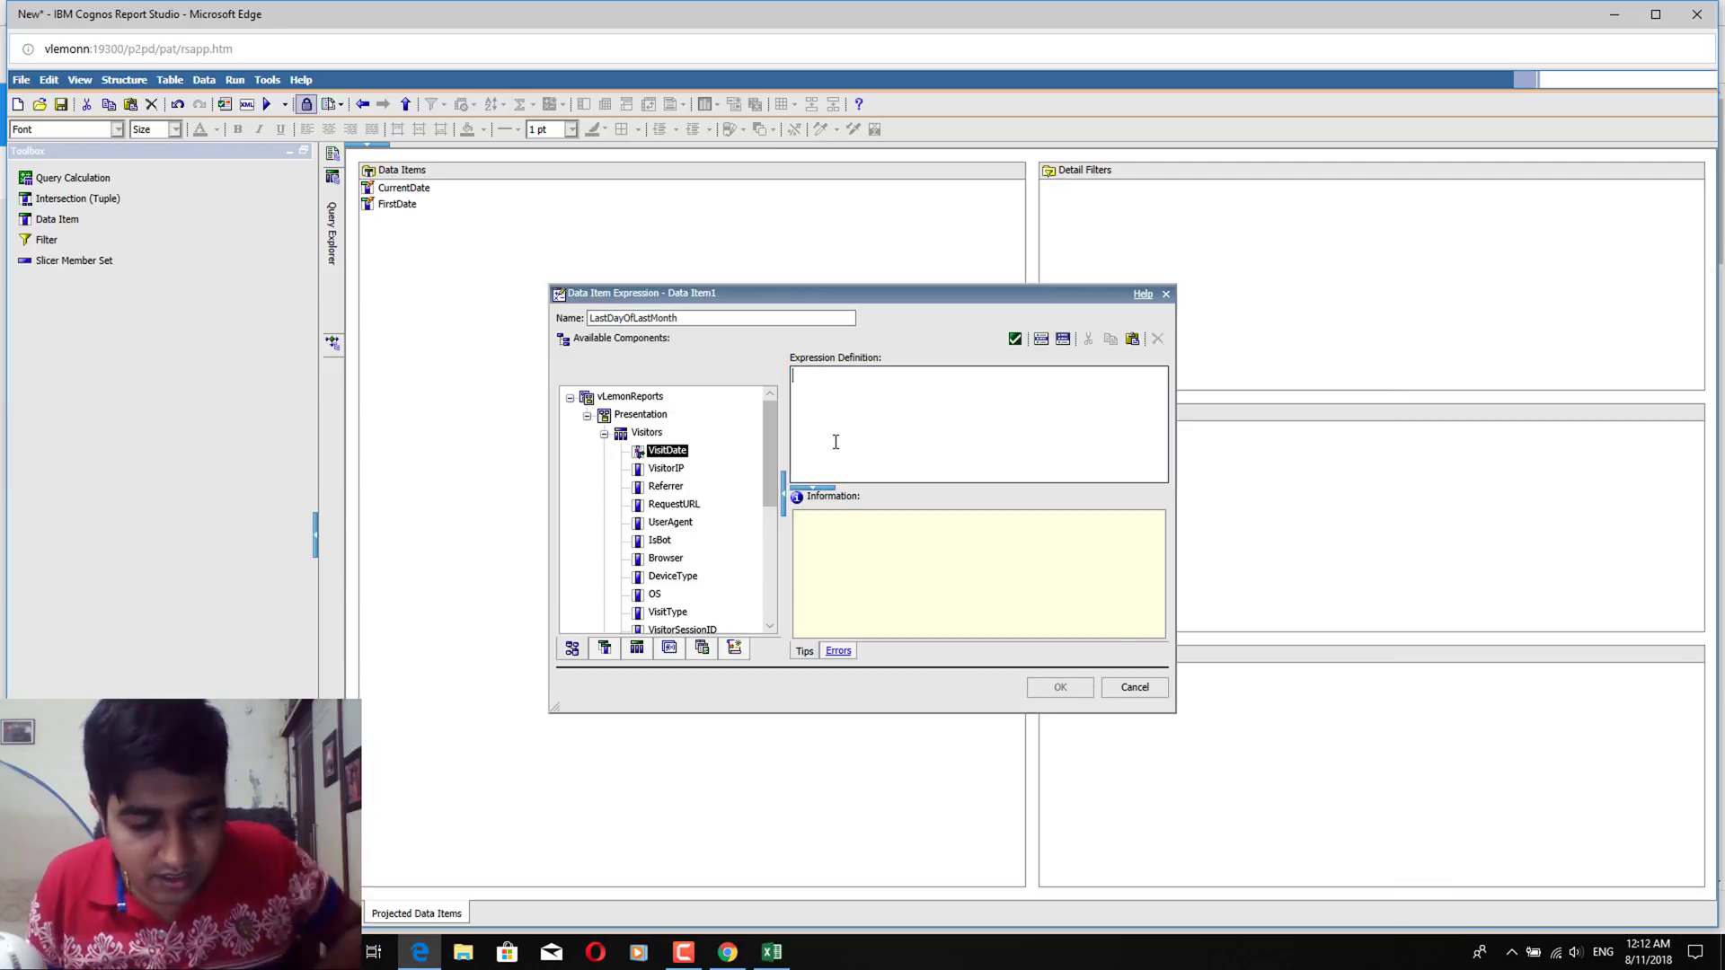
click(1058, 687)
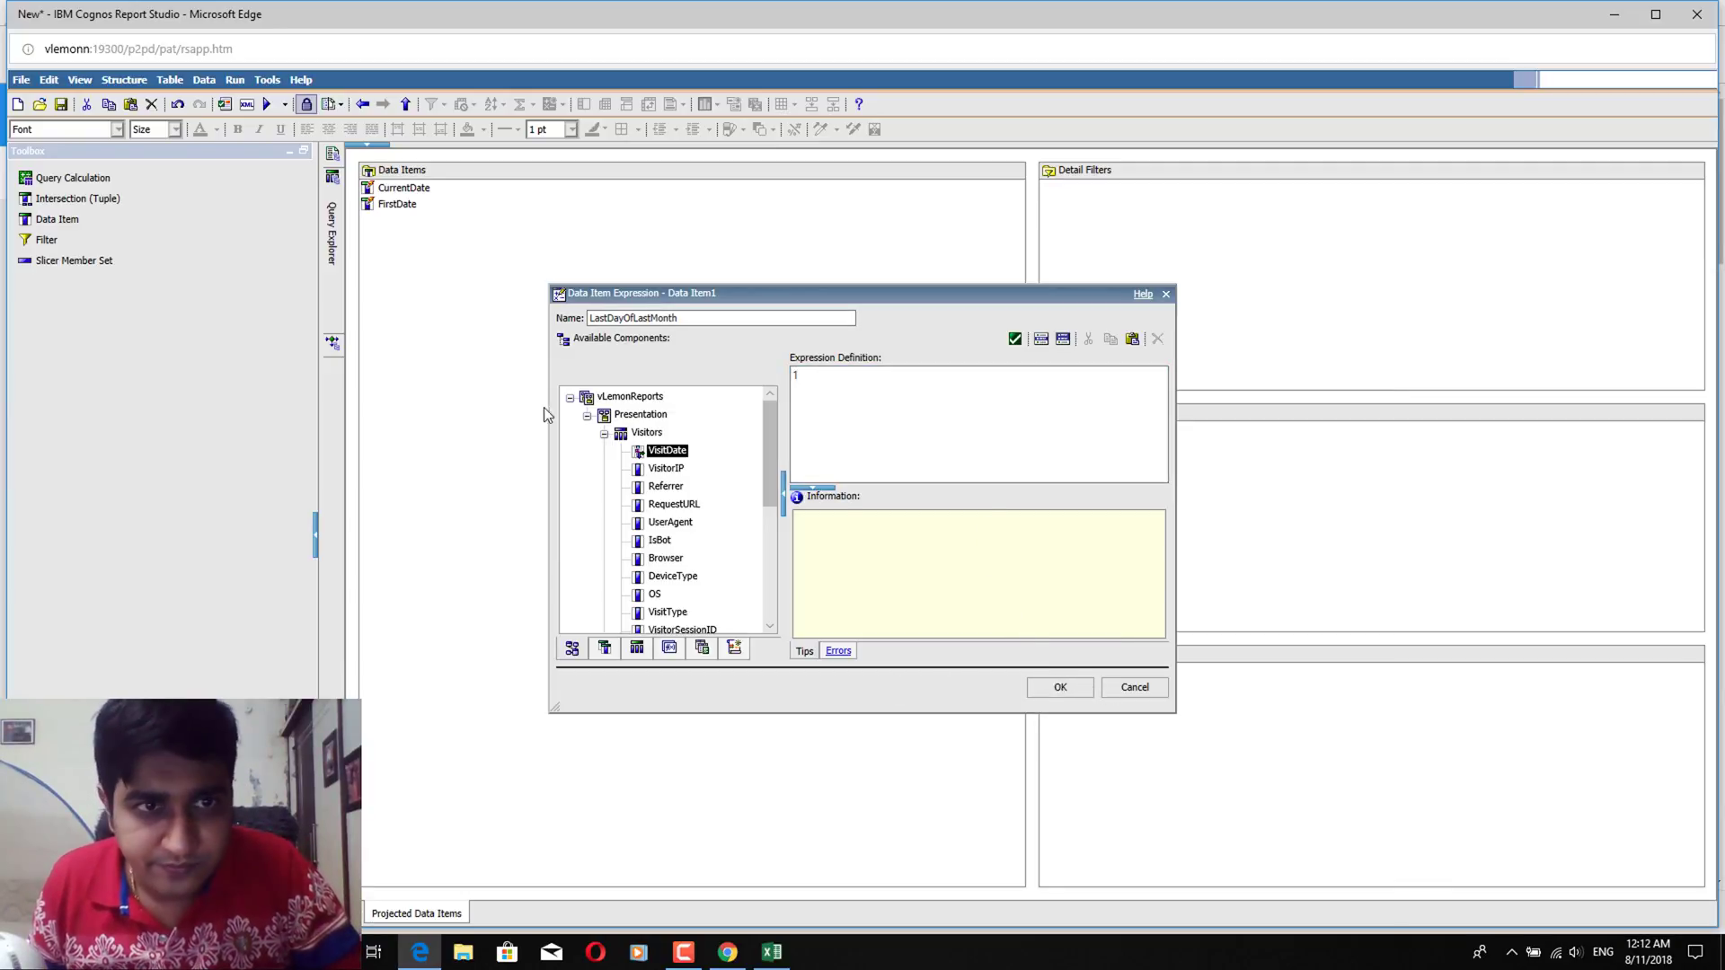
Copy the full expression definition from the FirstDate data item and leave that item unchanged
click(397, 206)
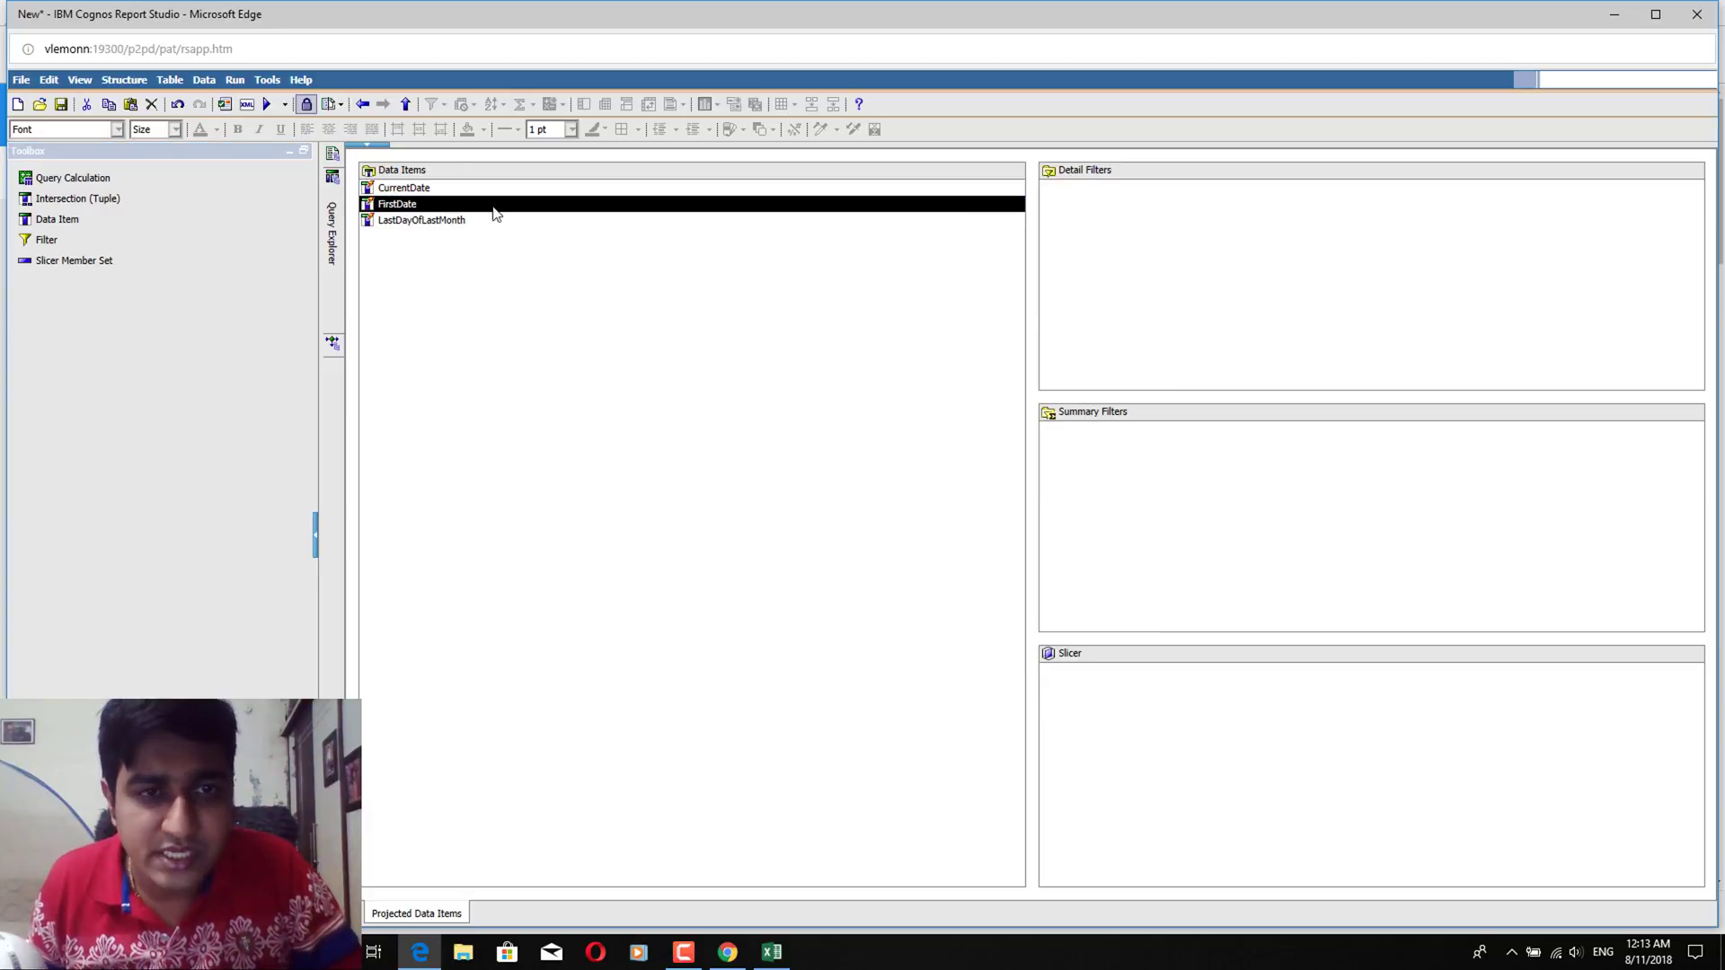
double_click(397, 205)
key(ctrl+a)
key(ctrl+c)
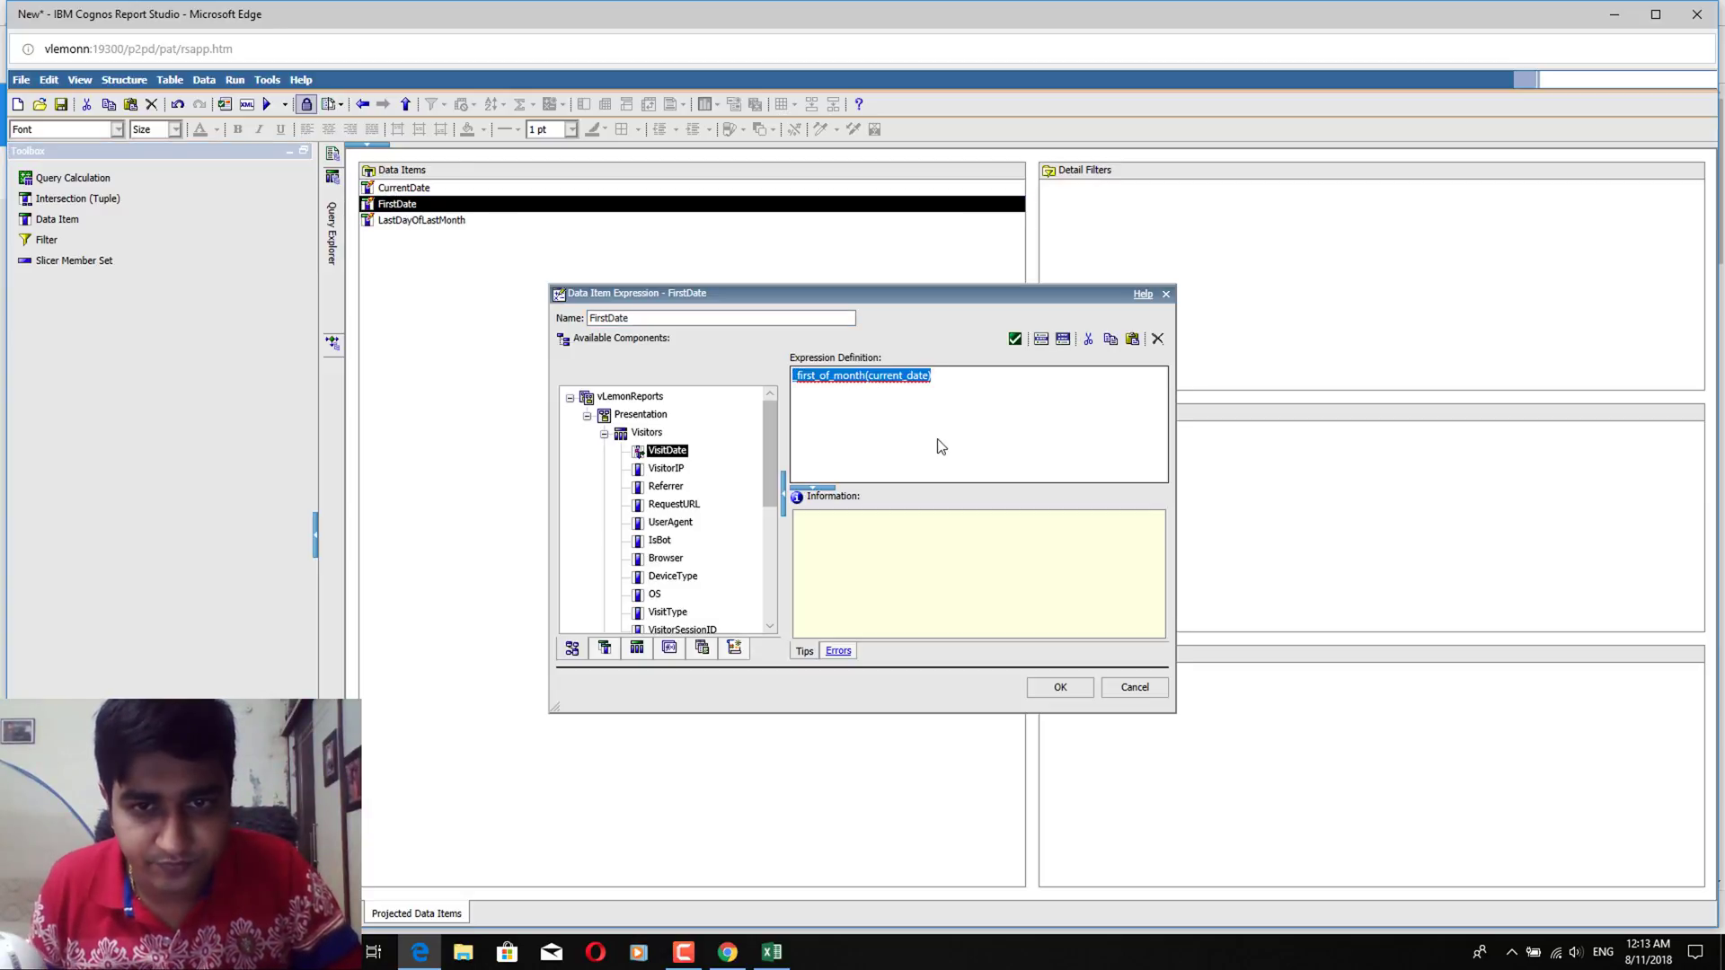
click(1137, 687)
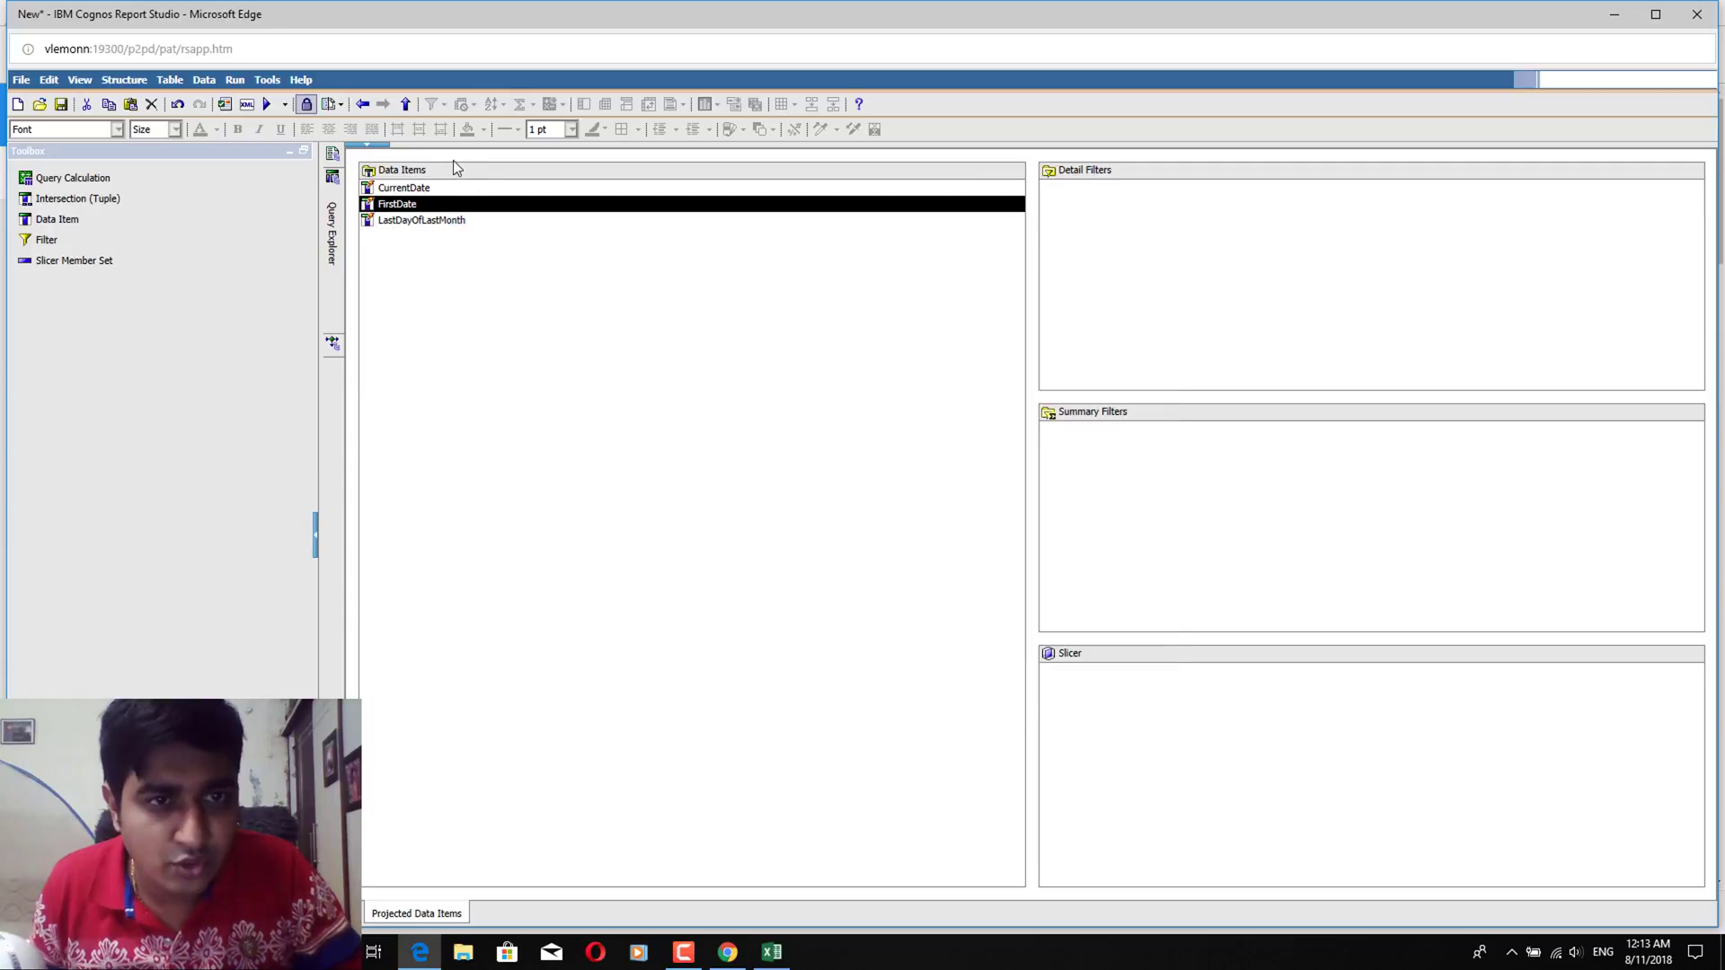
Paste the copied _first_of_month(current_date) expression into the definition of the LastDayOfLastMonth data item
click(448, 223)
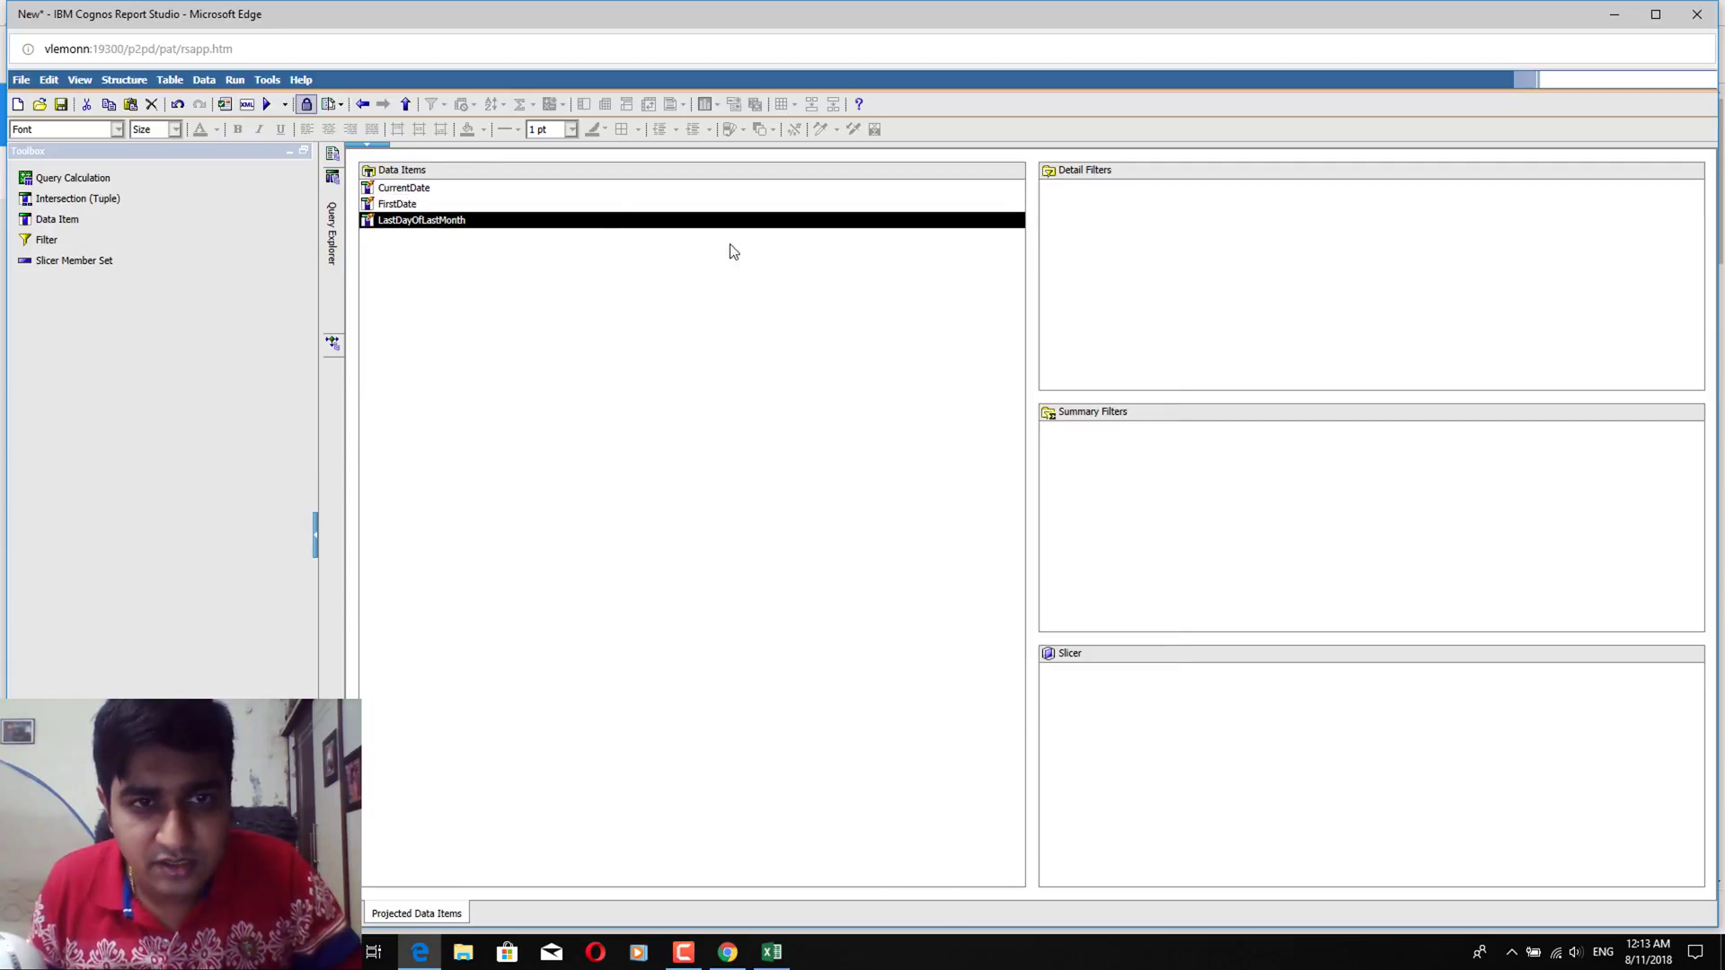
double_click(476, 218)
click(845, 386)
key(ctrl+v)
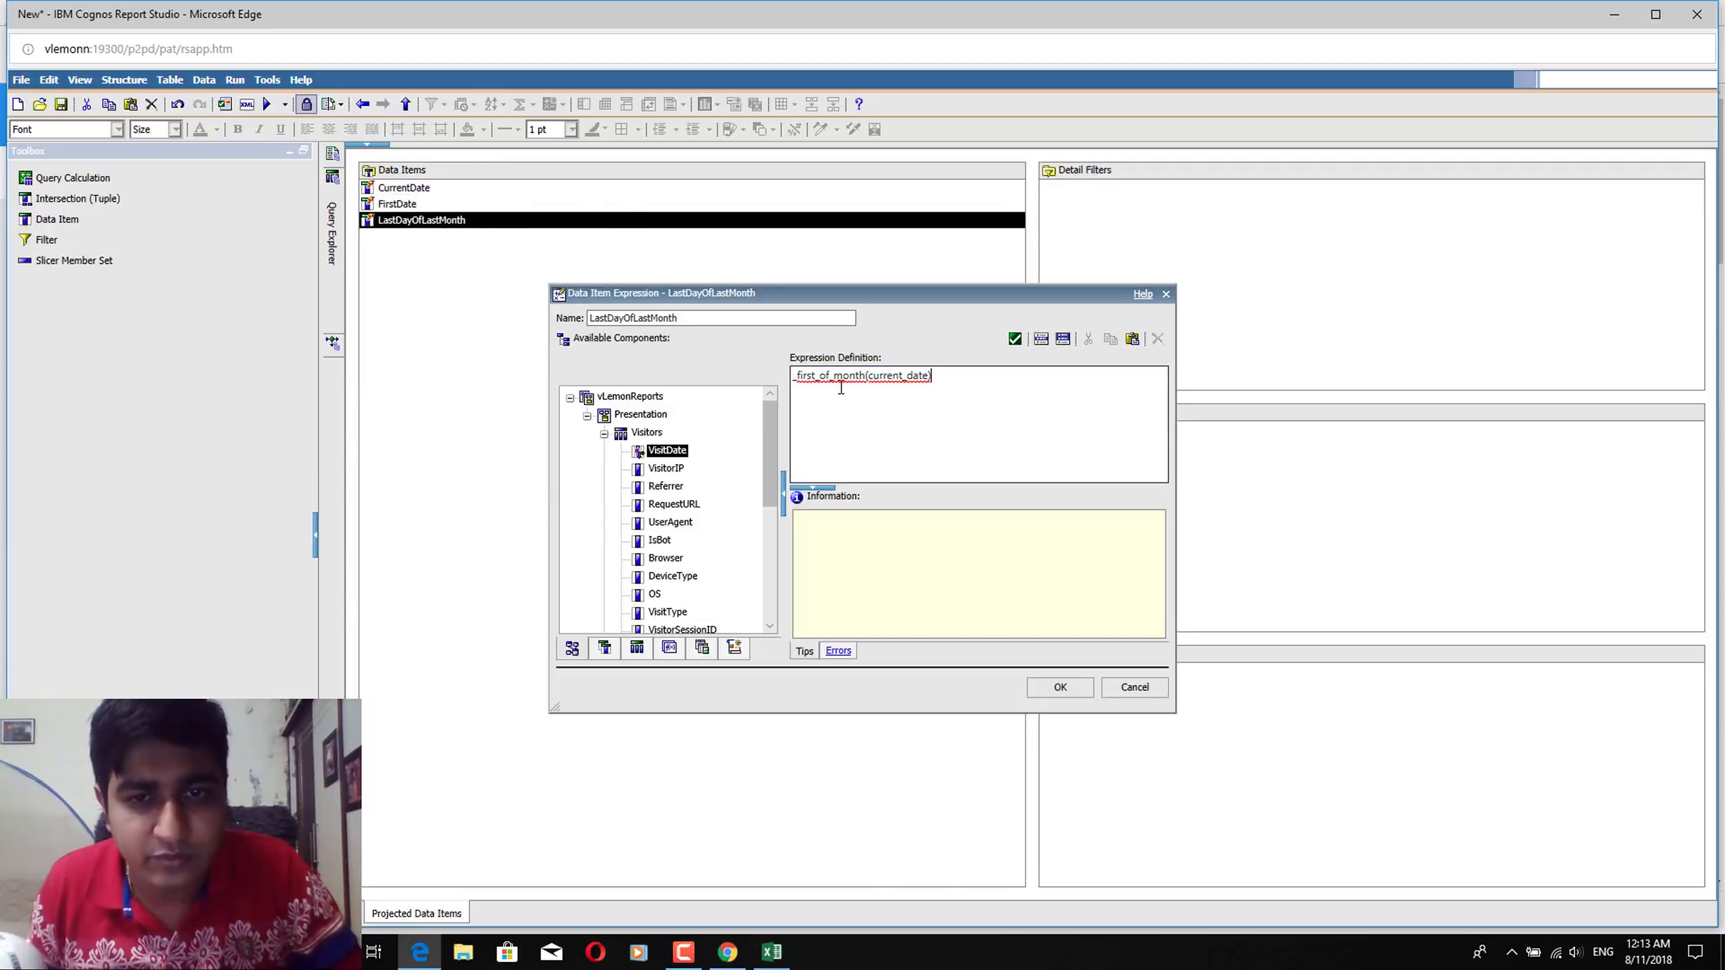
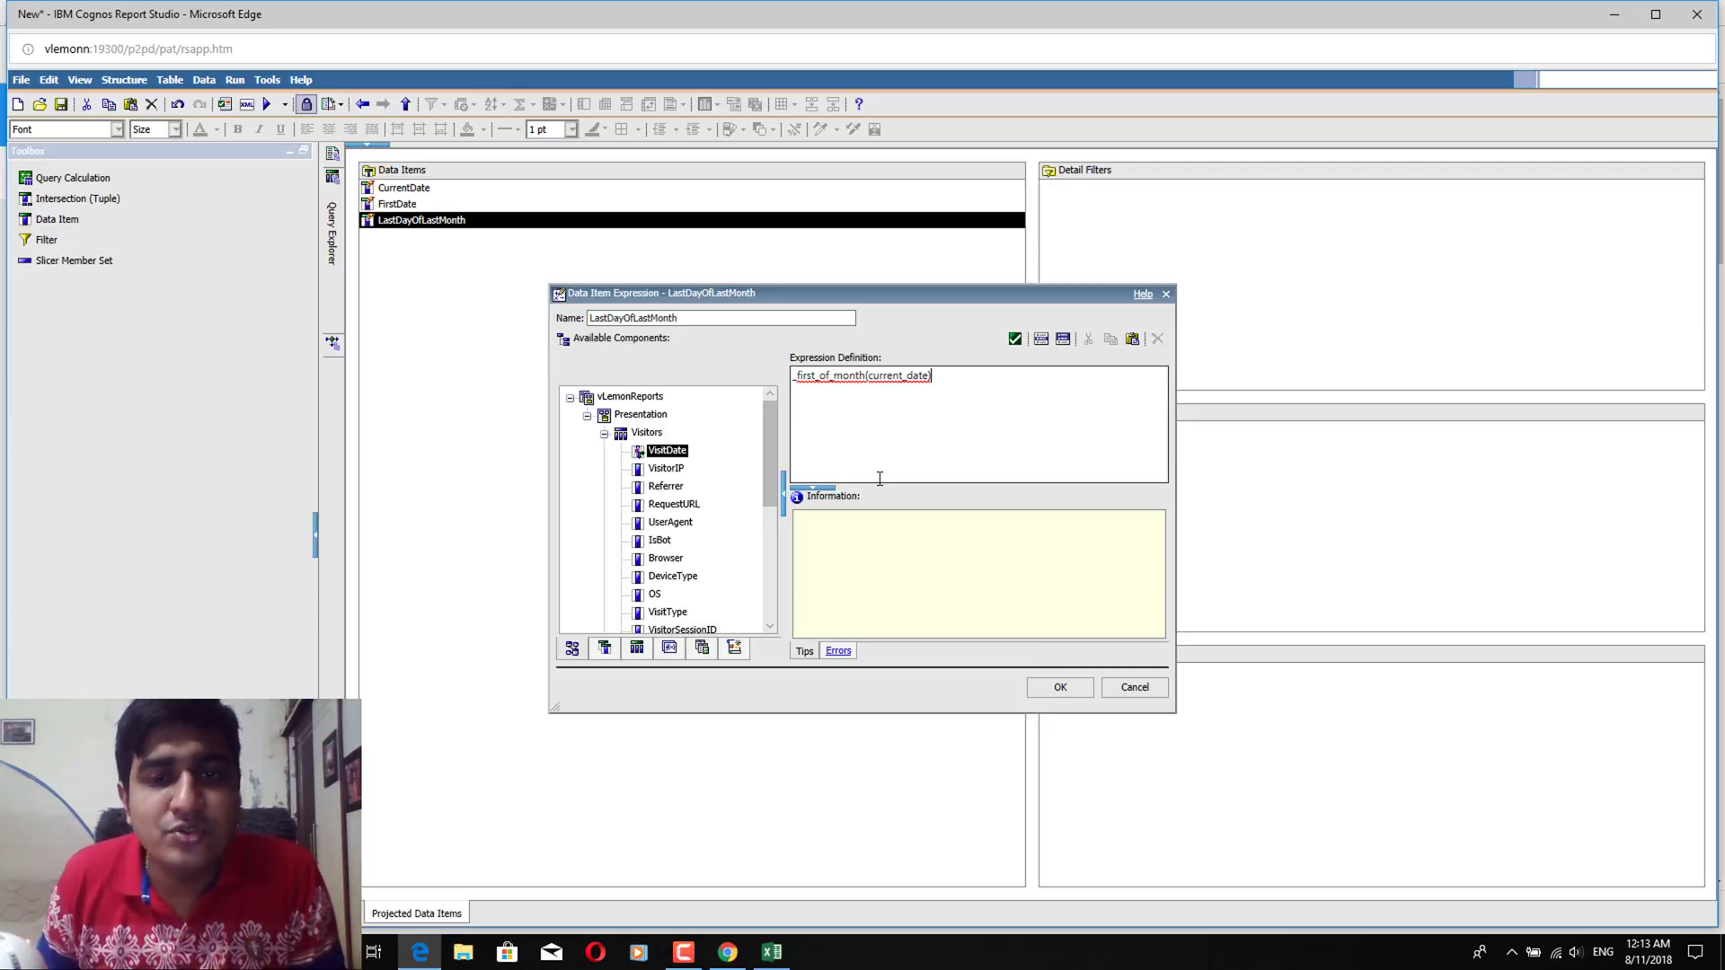
Switch to the Month to Date tutorial article in Chrome and examine the _add_days (date, integer_expression) syntax
click(738, 954)
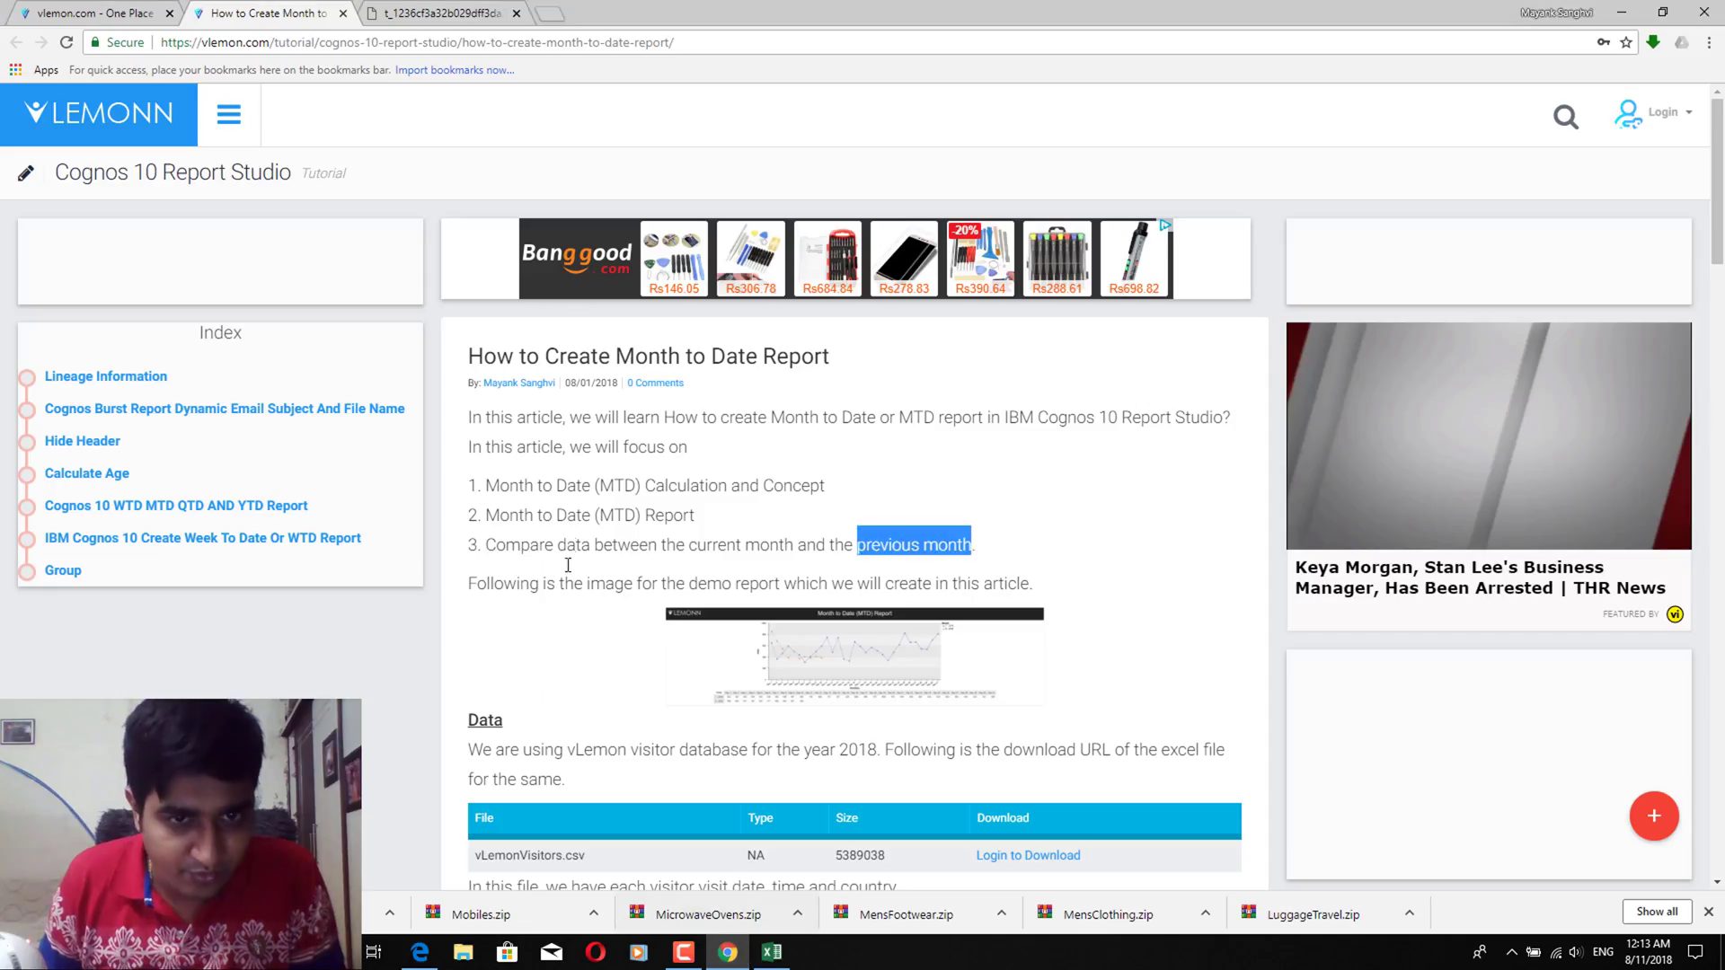
scroll(553, 537, down, 15)
scroll(552, 538, down, 10)
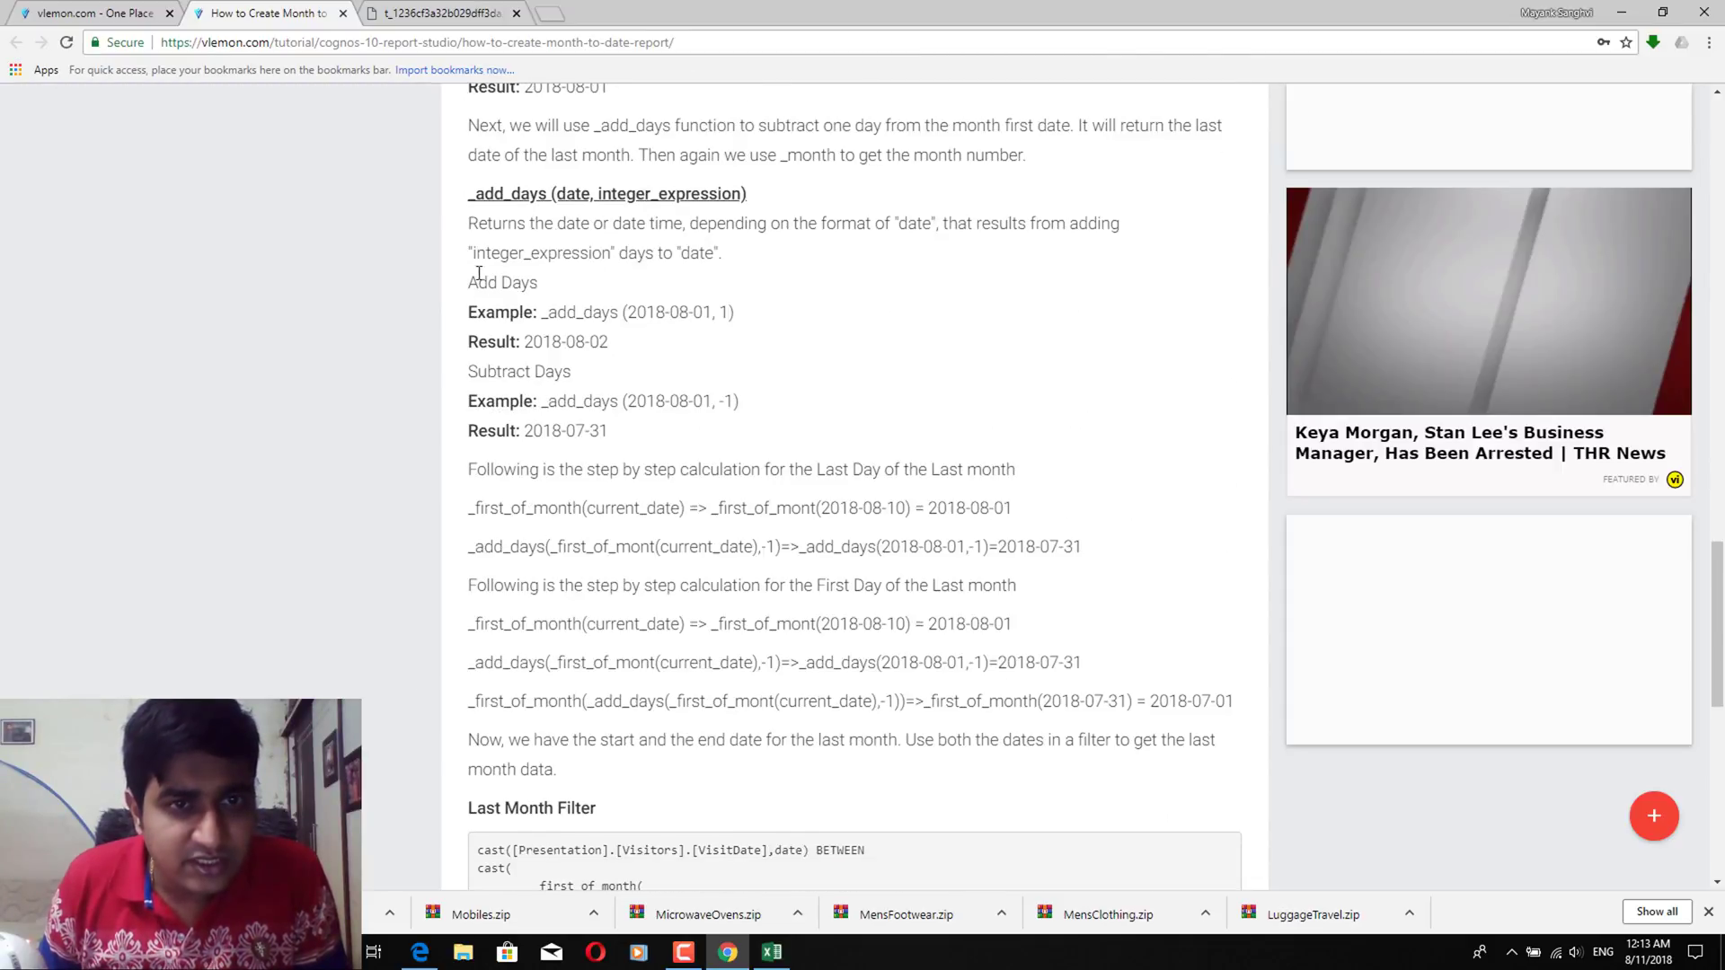
drag(467, 196, 779, 202)
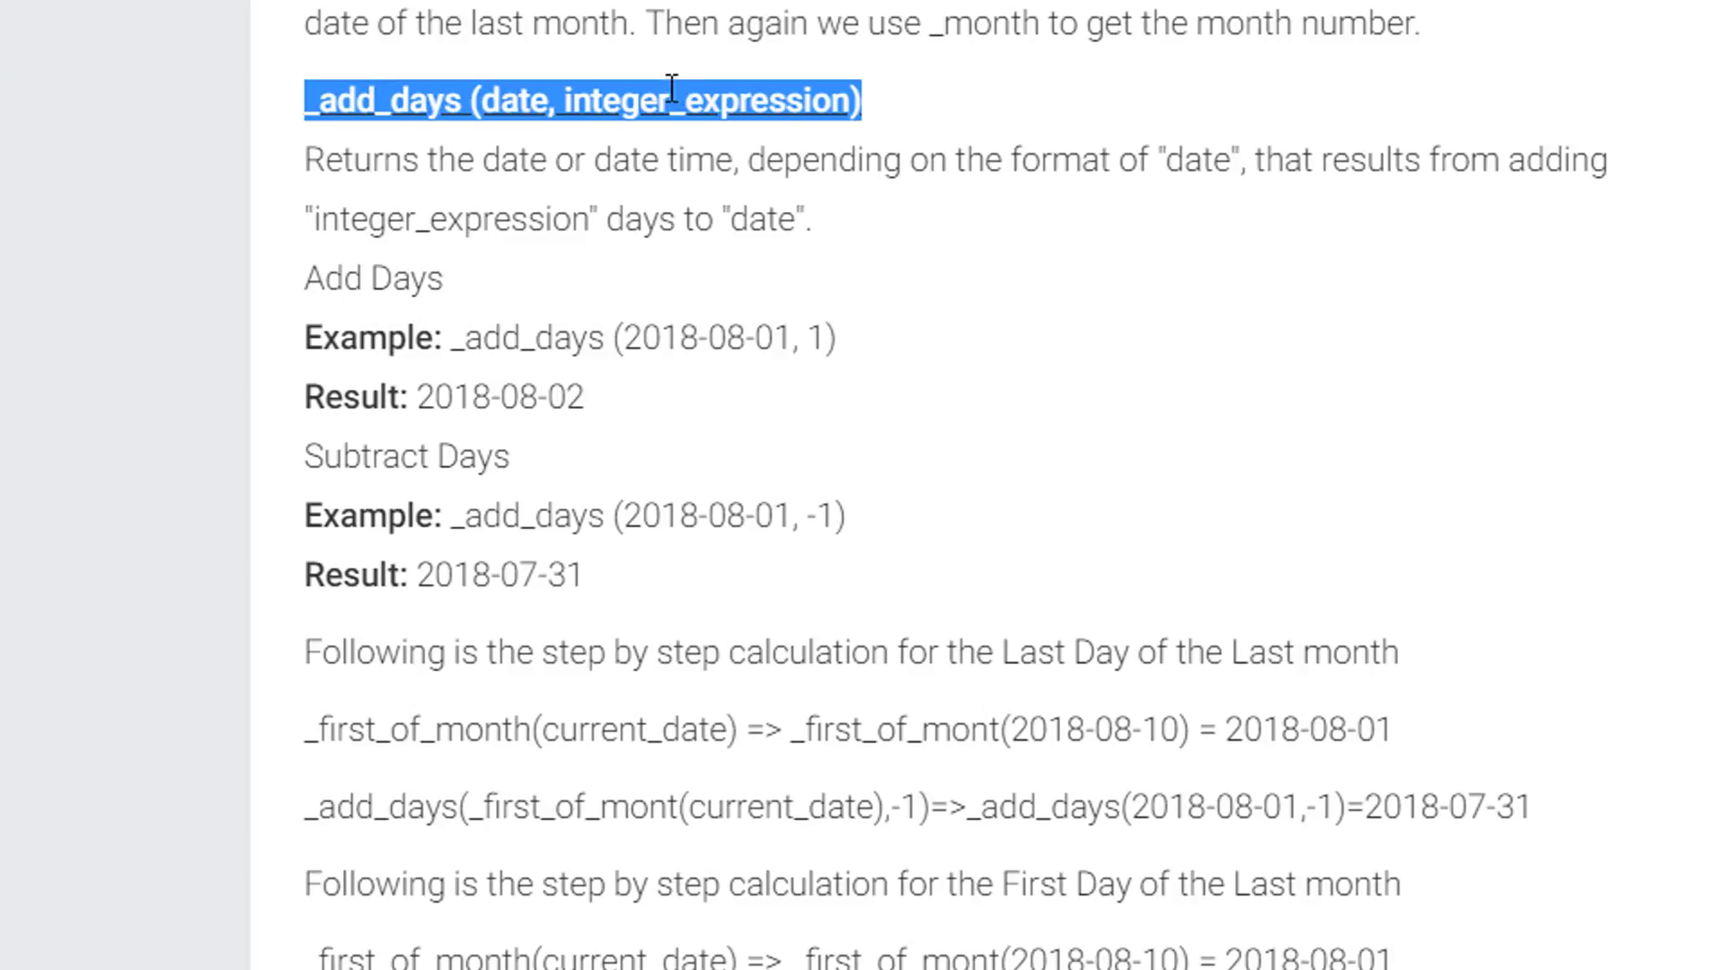
click(547, 108)
drag(602, 108, 795, 117)
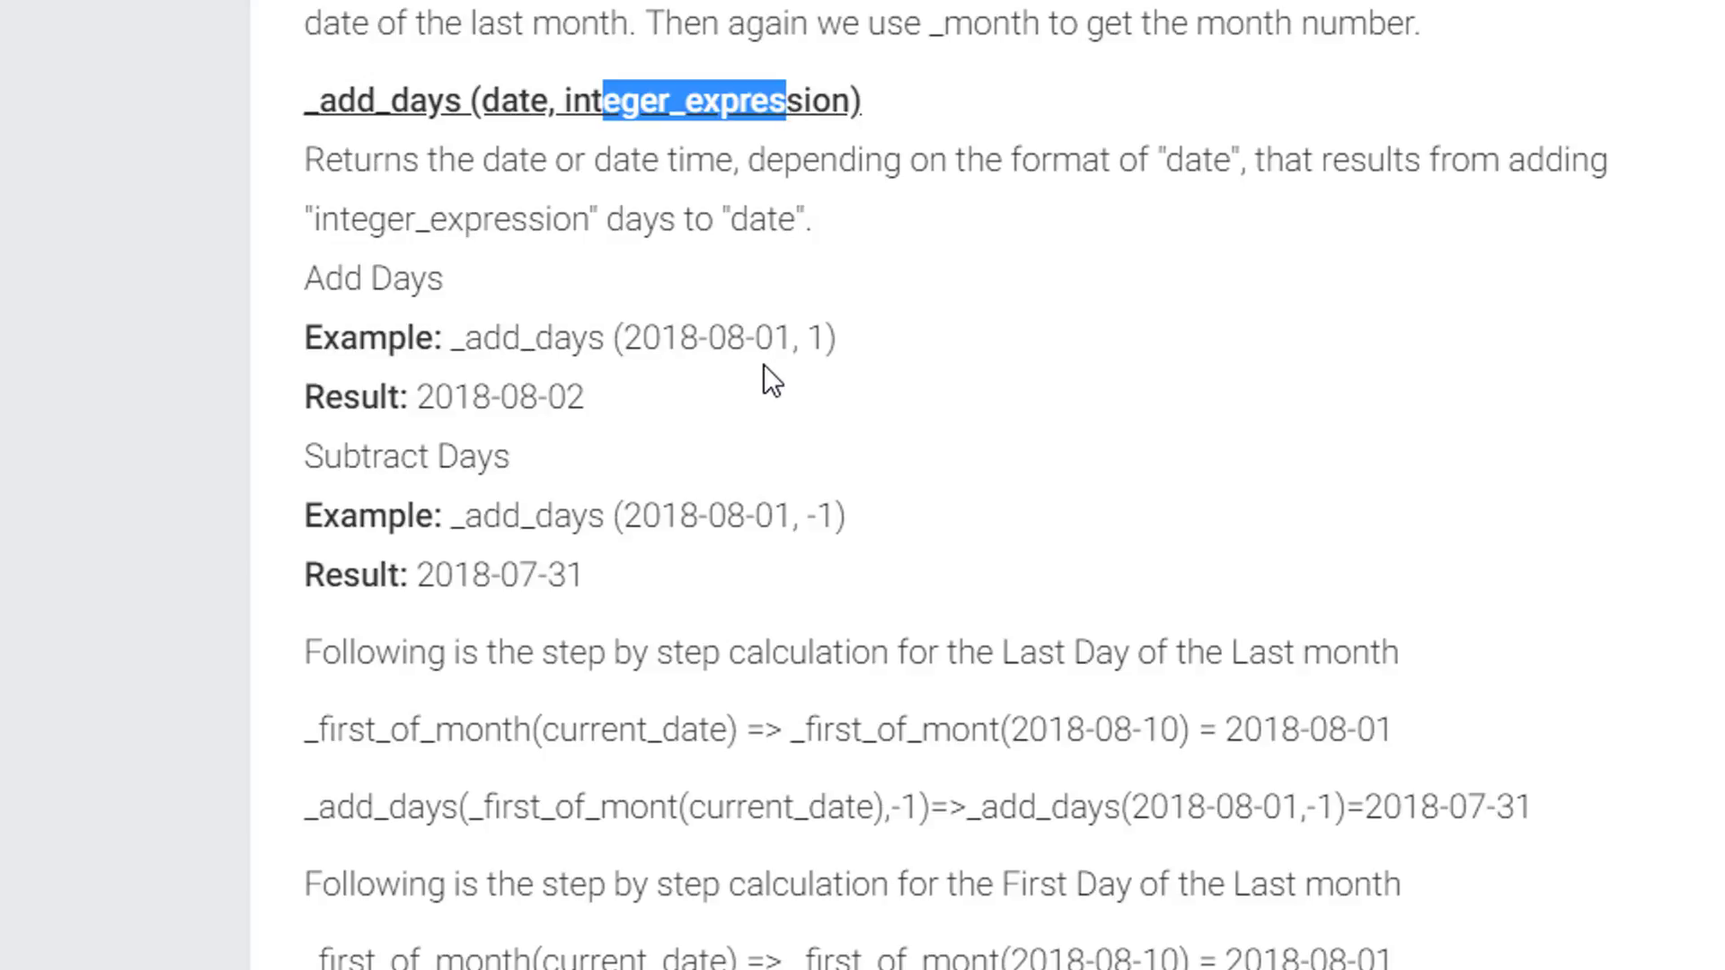
Examine the article's add-days and subtract-days examples, comparing their integer arguments, dates and results
drag(826, 338, 808, 338)
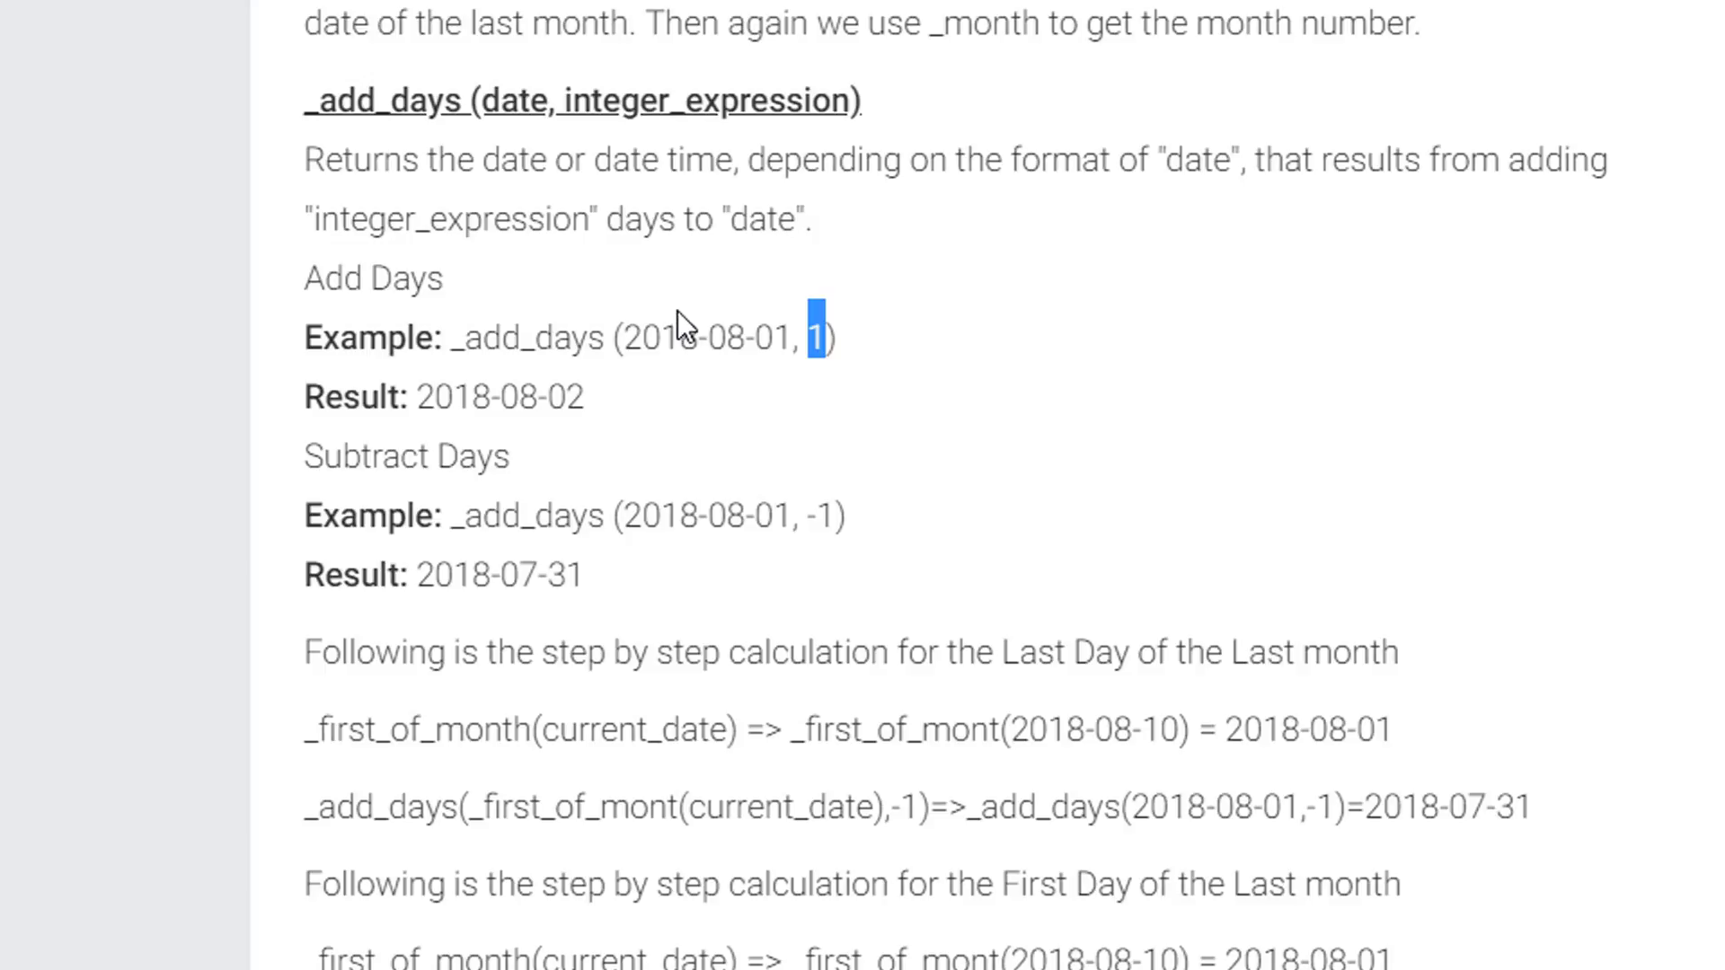
drag(836, 512, 804, 508)
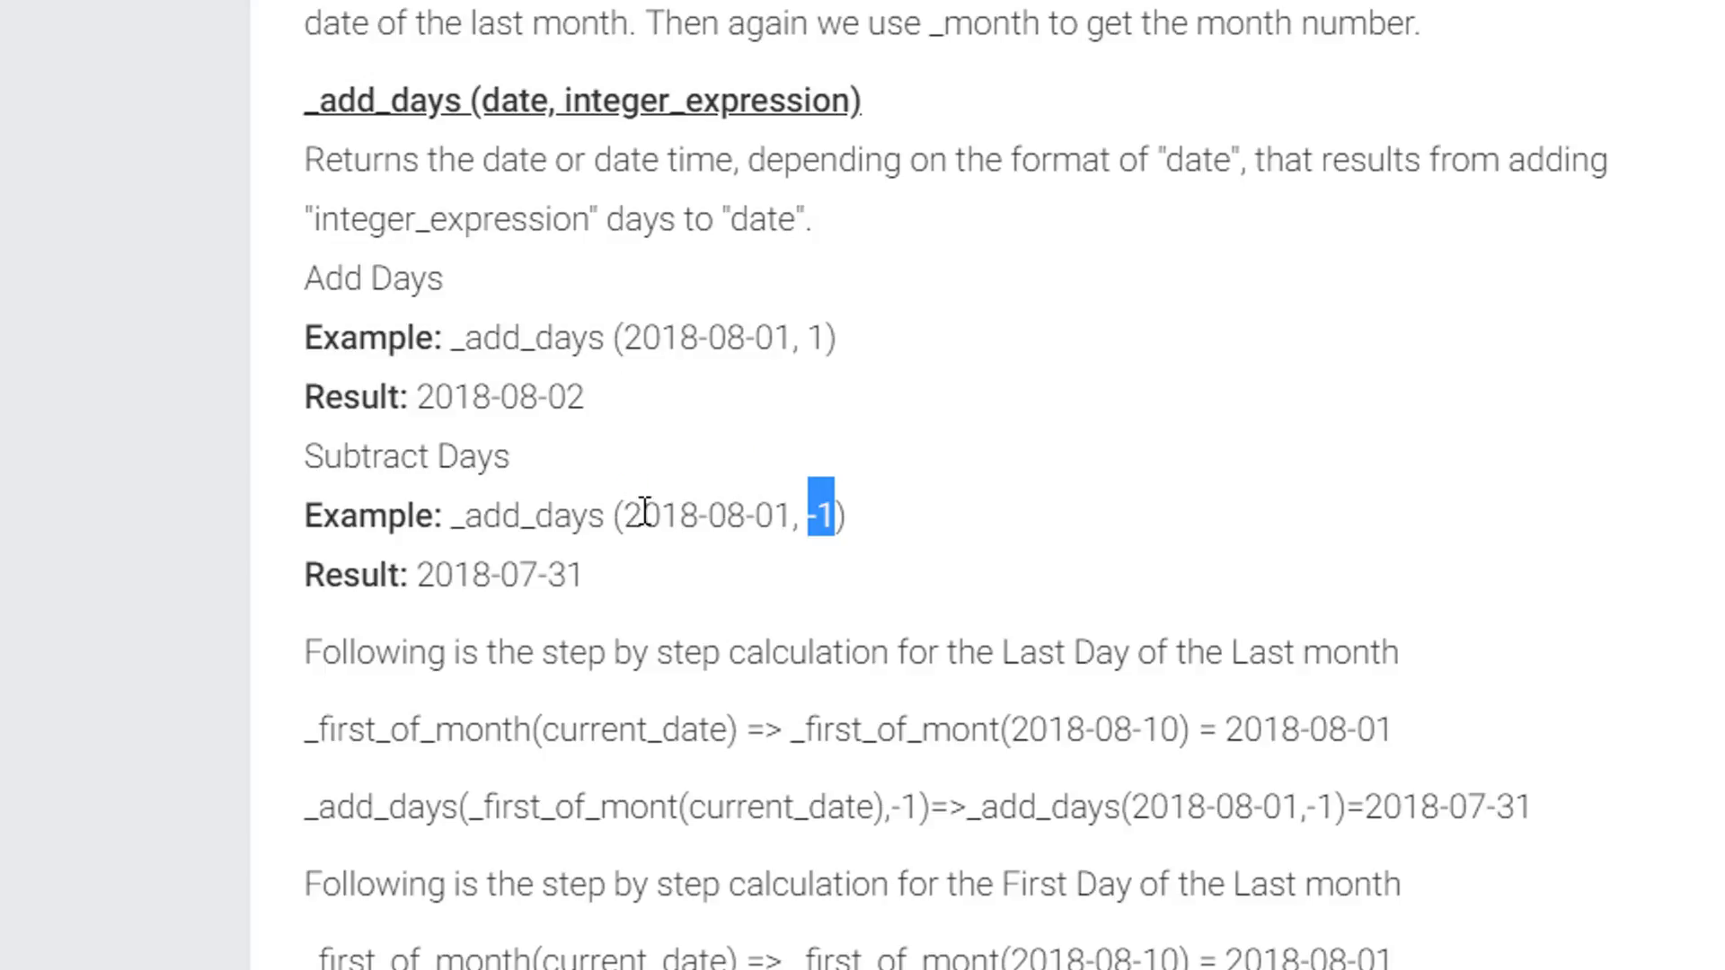
drag(626, 515, 778, 519)
click(445, 338)
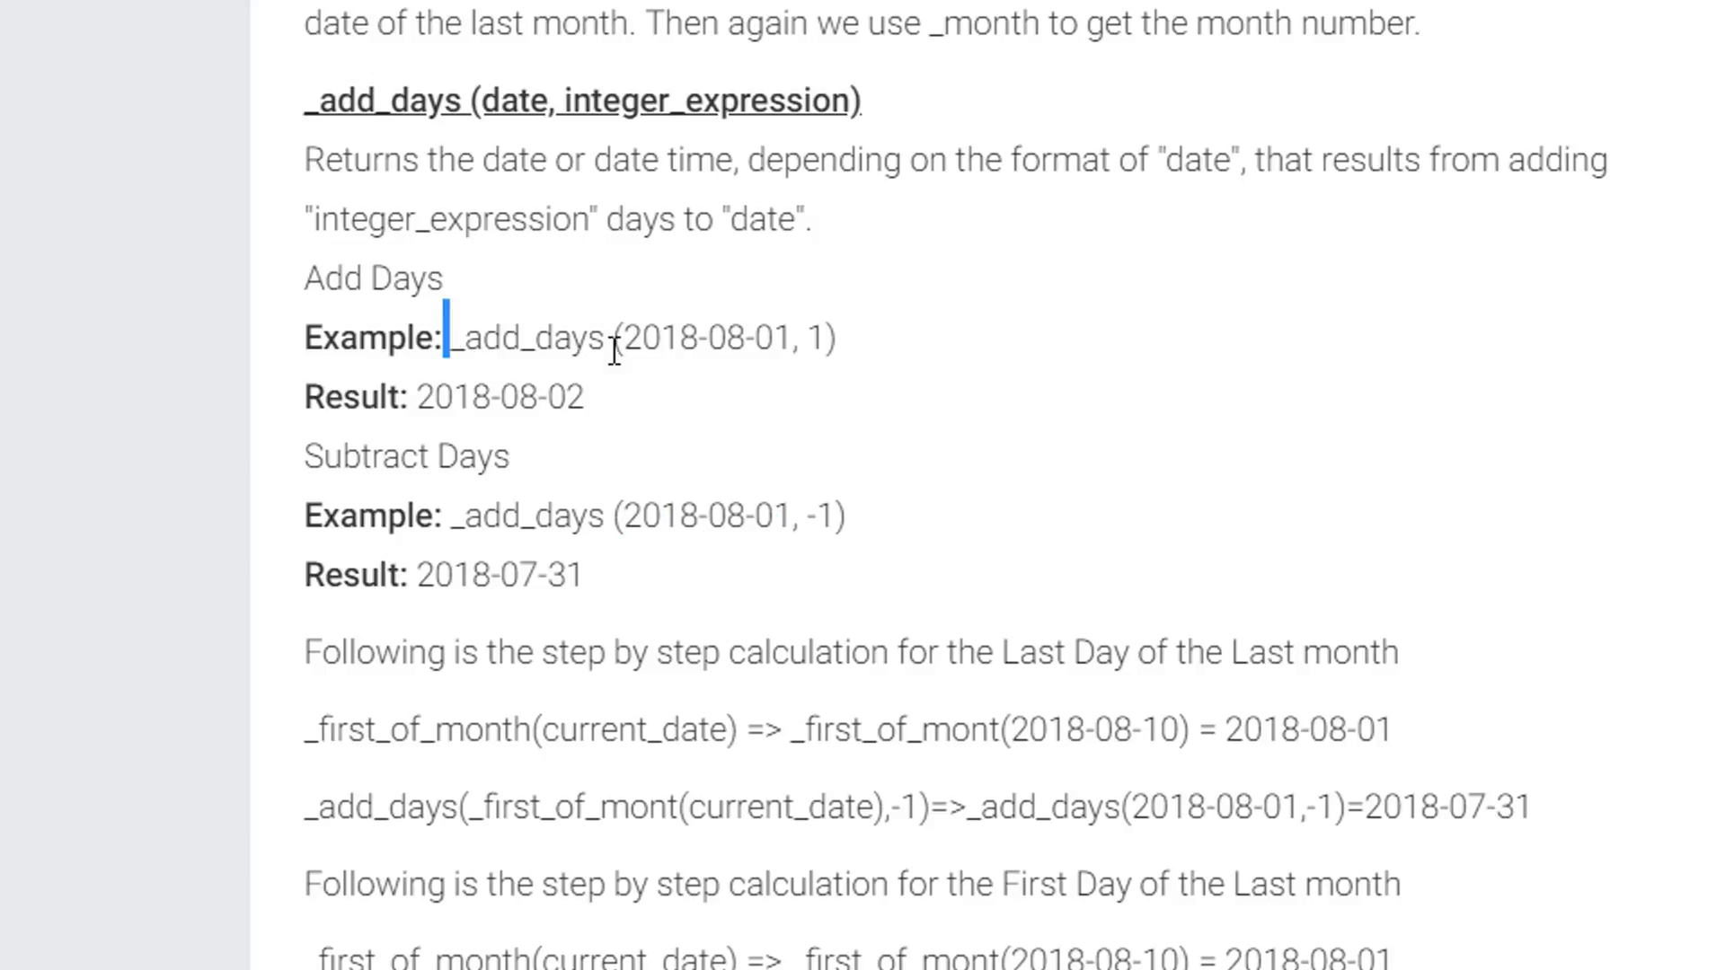
drag(614, 350, 886, 343)
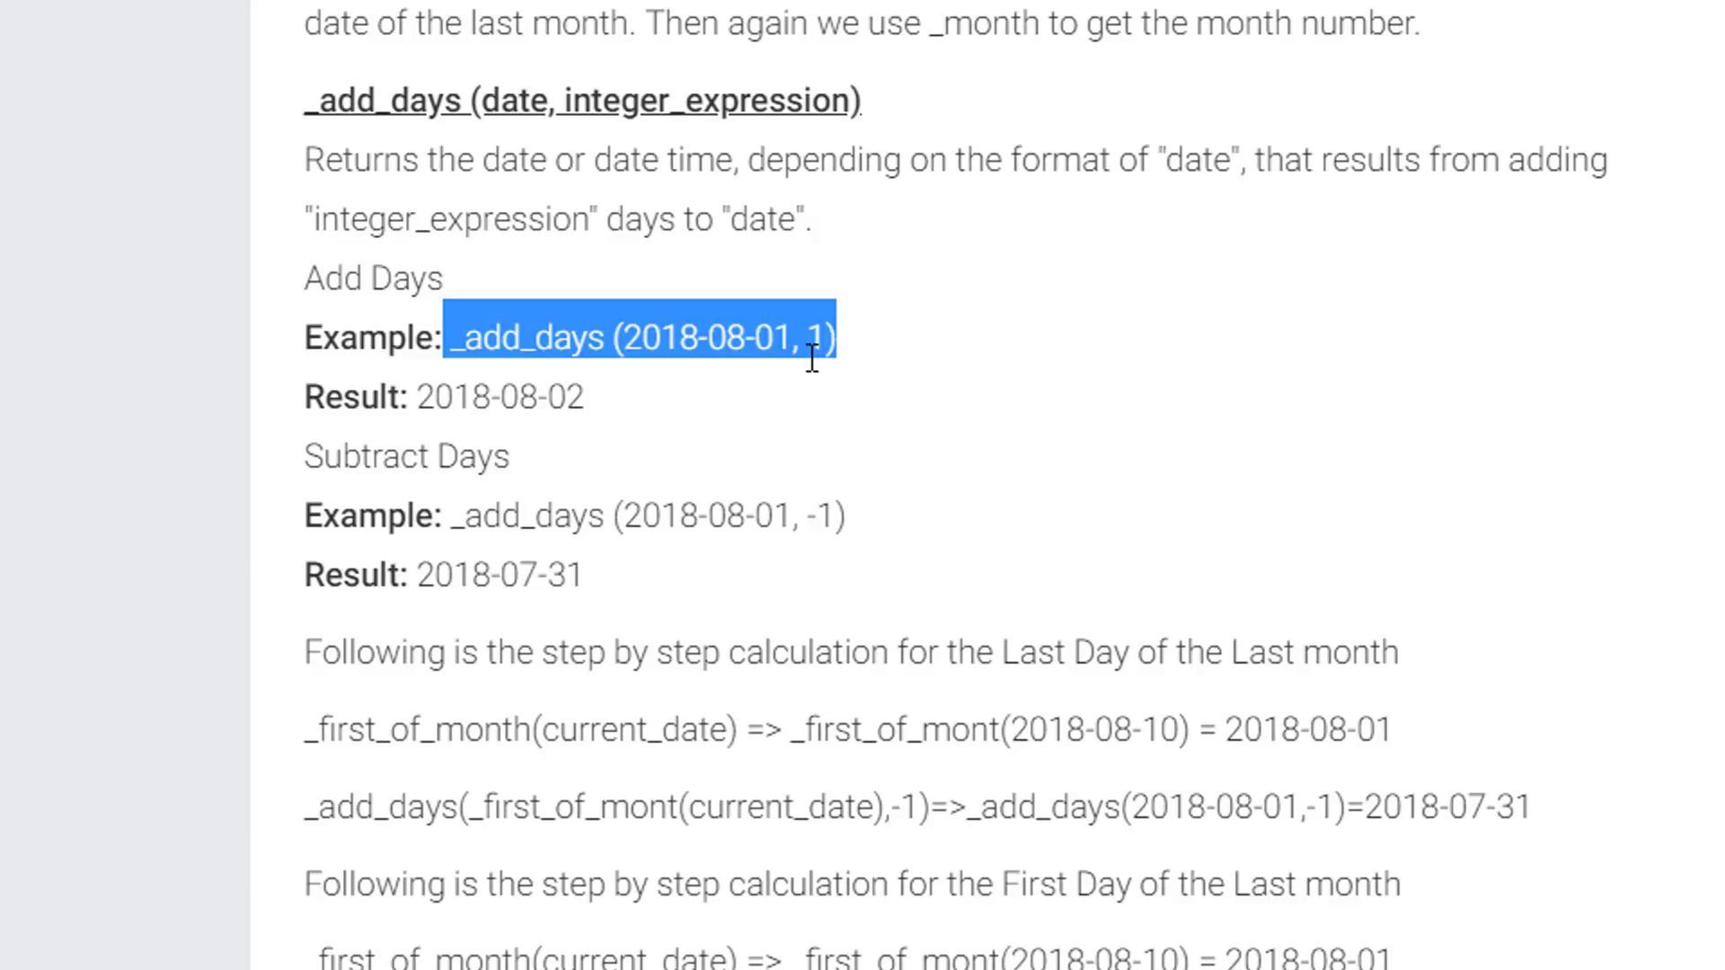
click(722, 402)
drag(585, 396, 440, 400)
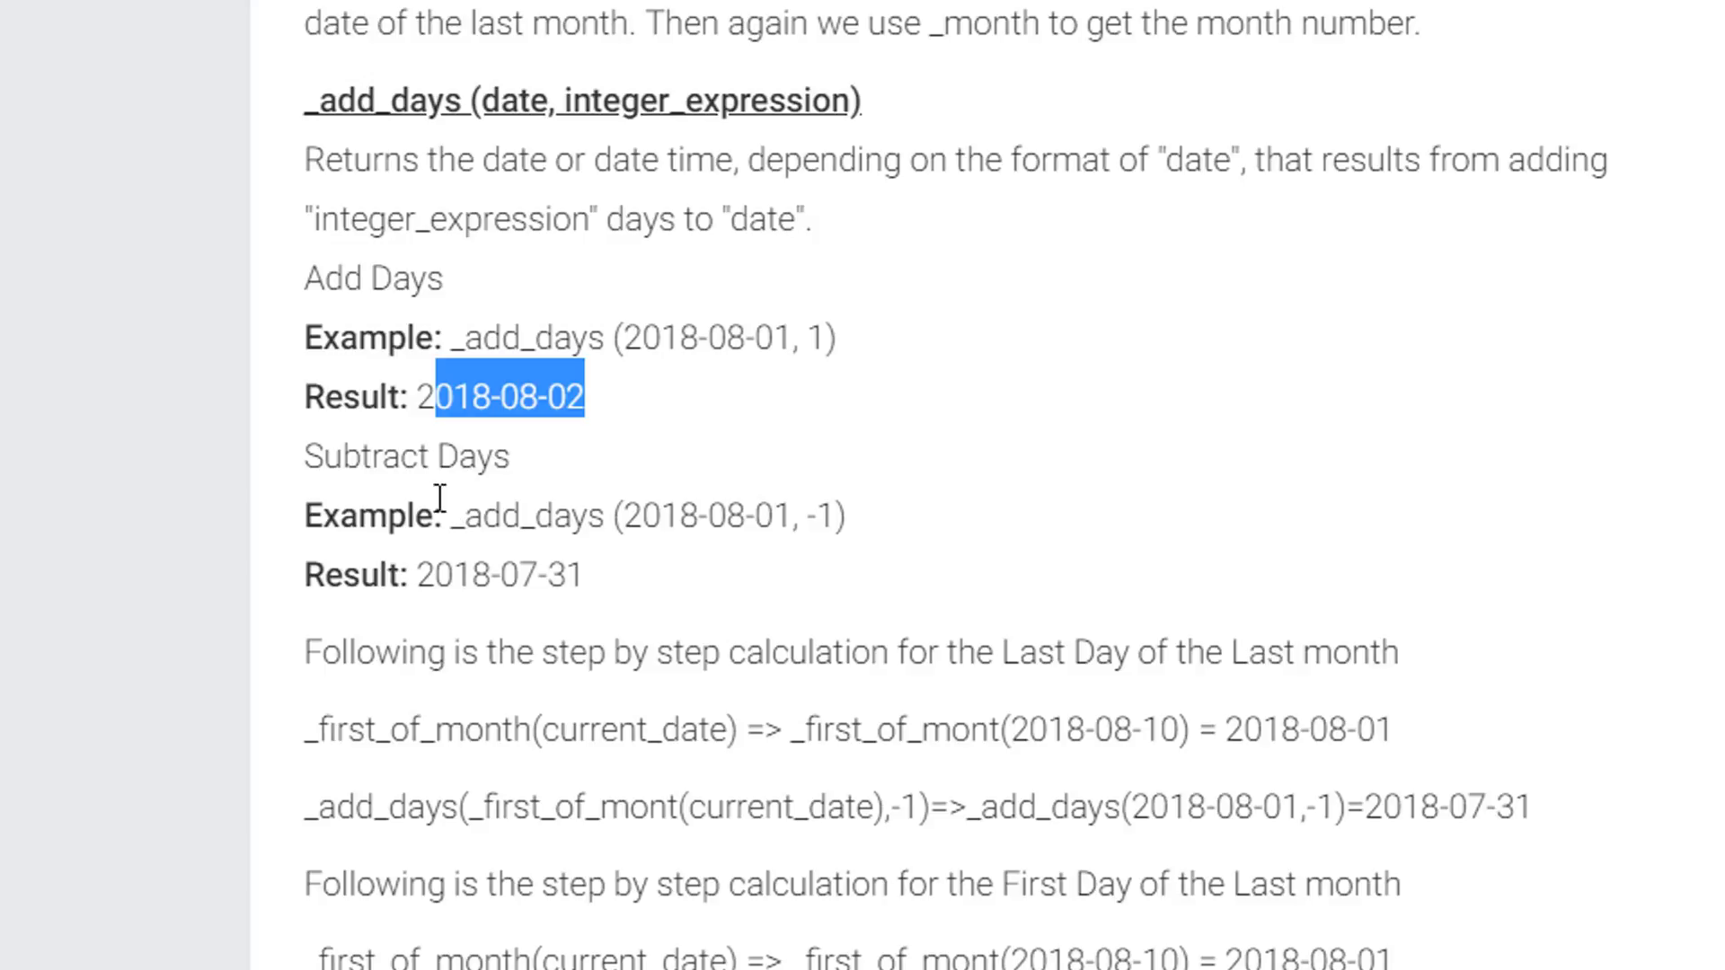
drag(452, 519, 932, 514)
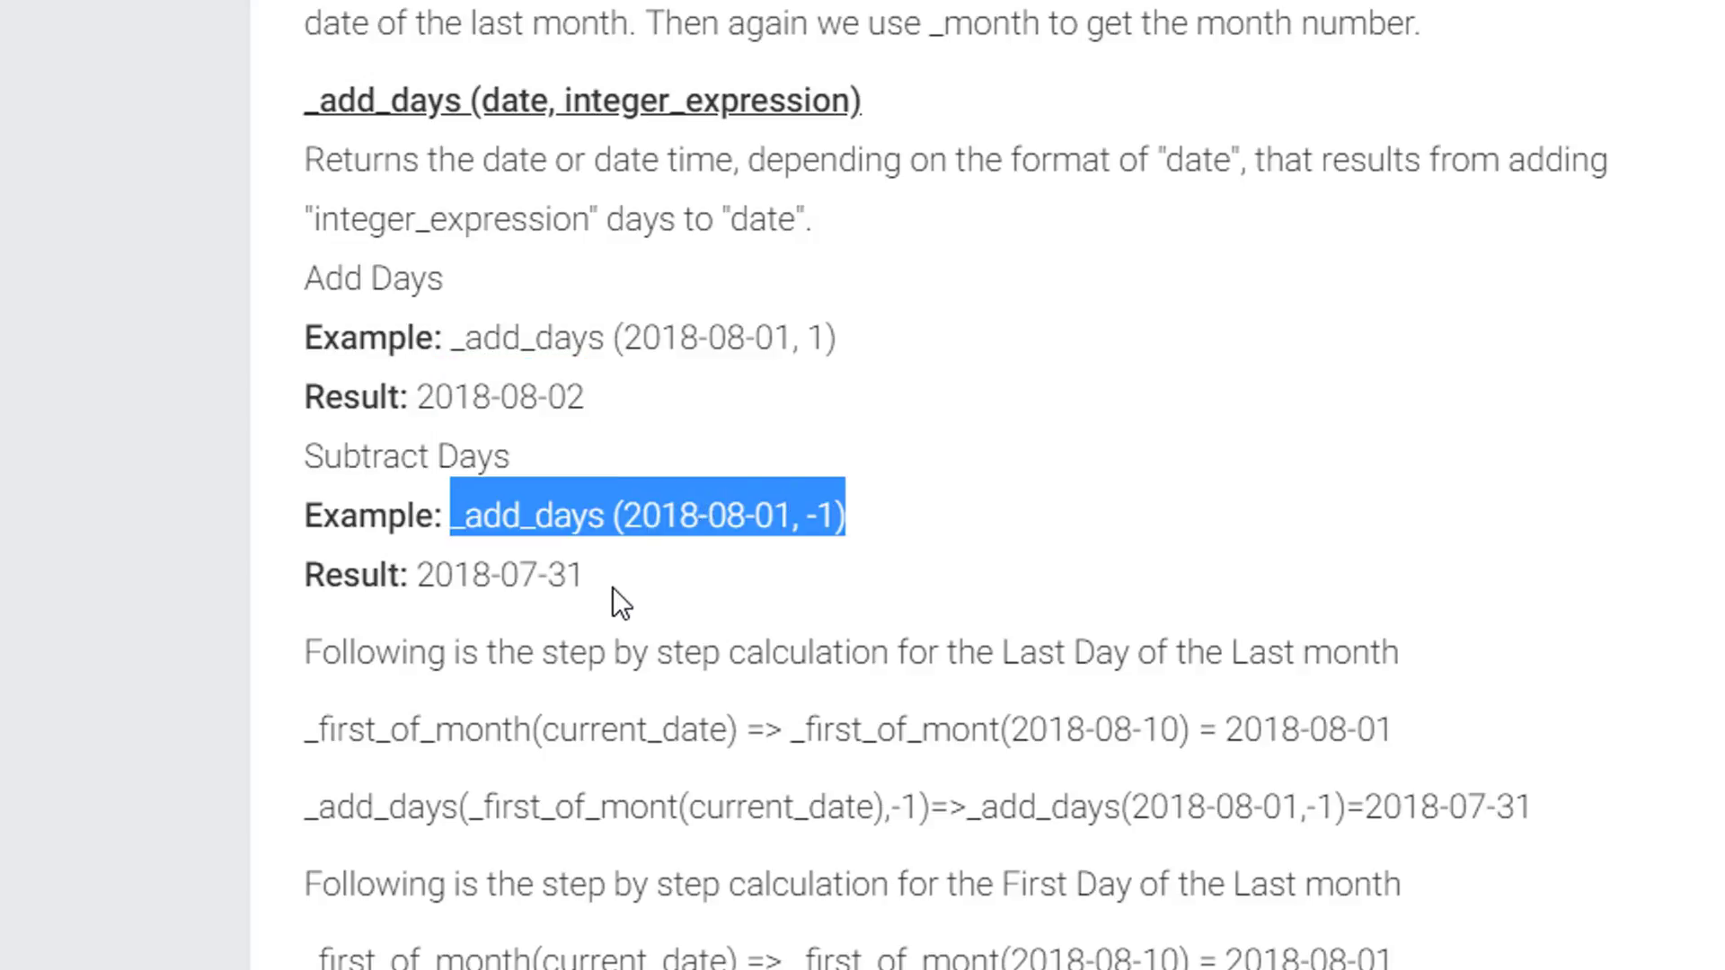
drag(611, 588, 412, 588)
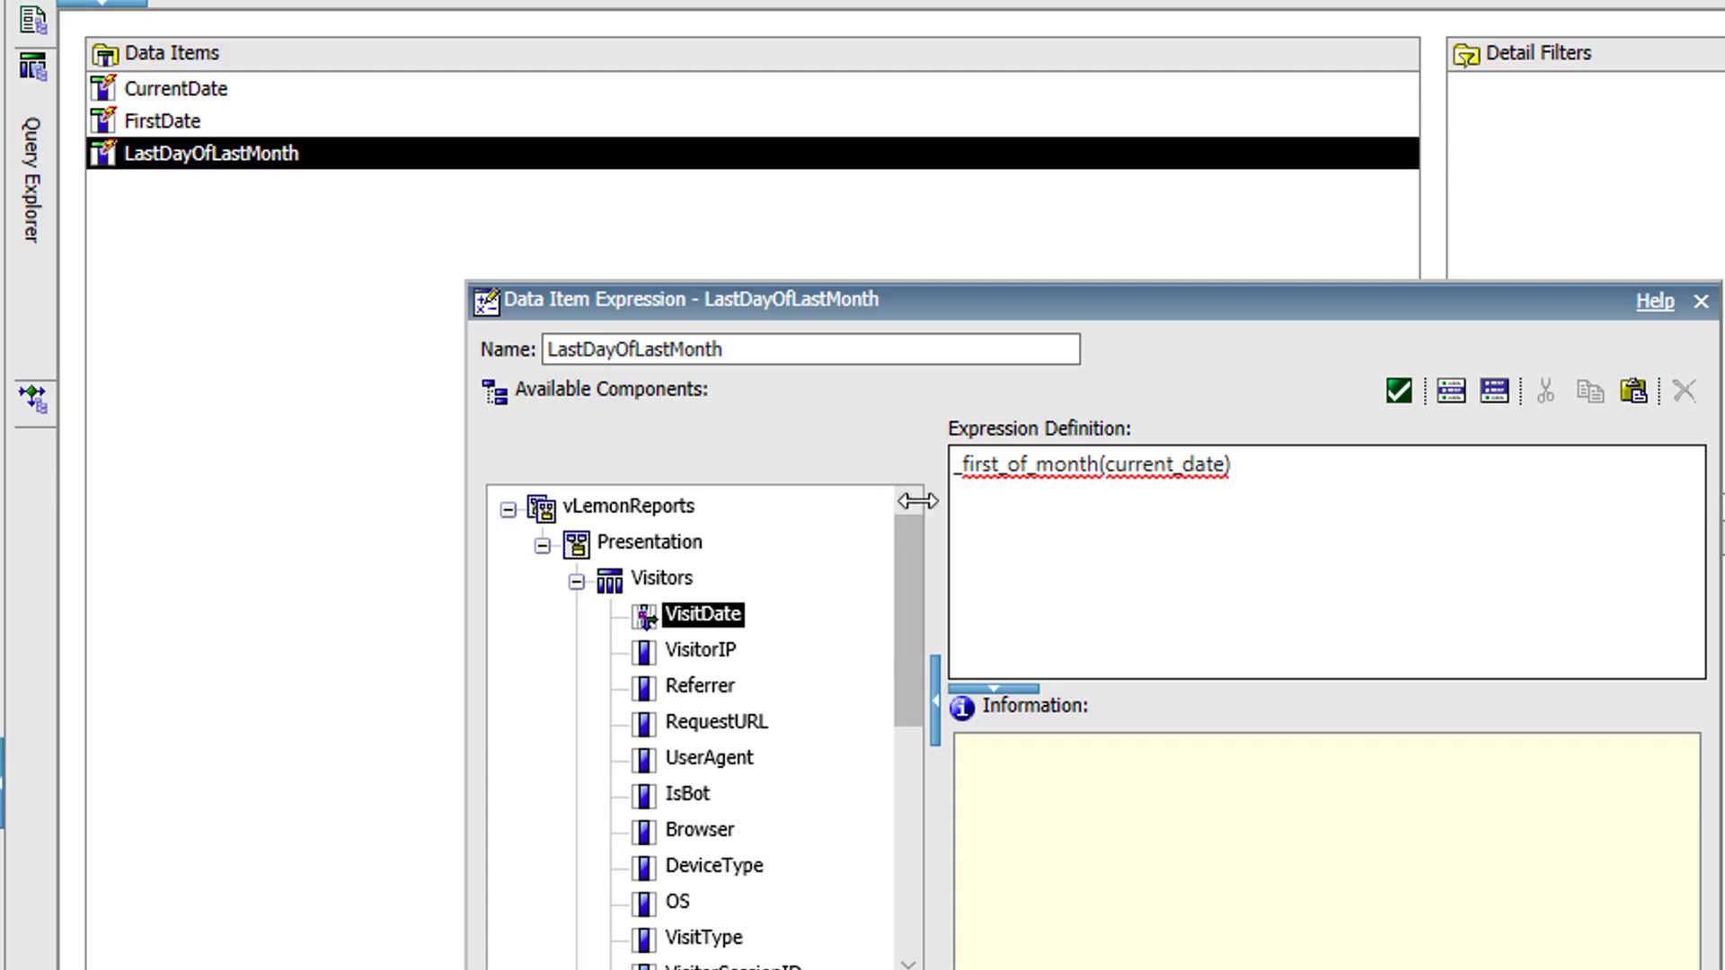
In the LastDayOfLastMonth expression, insert "_add_day(" on a separate line above _first_of_month(current_date)
click(970, 465)
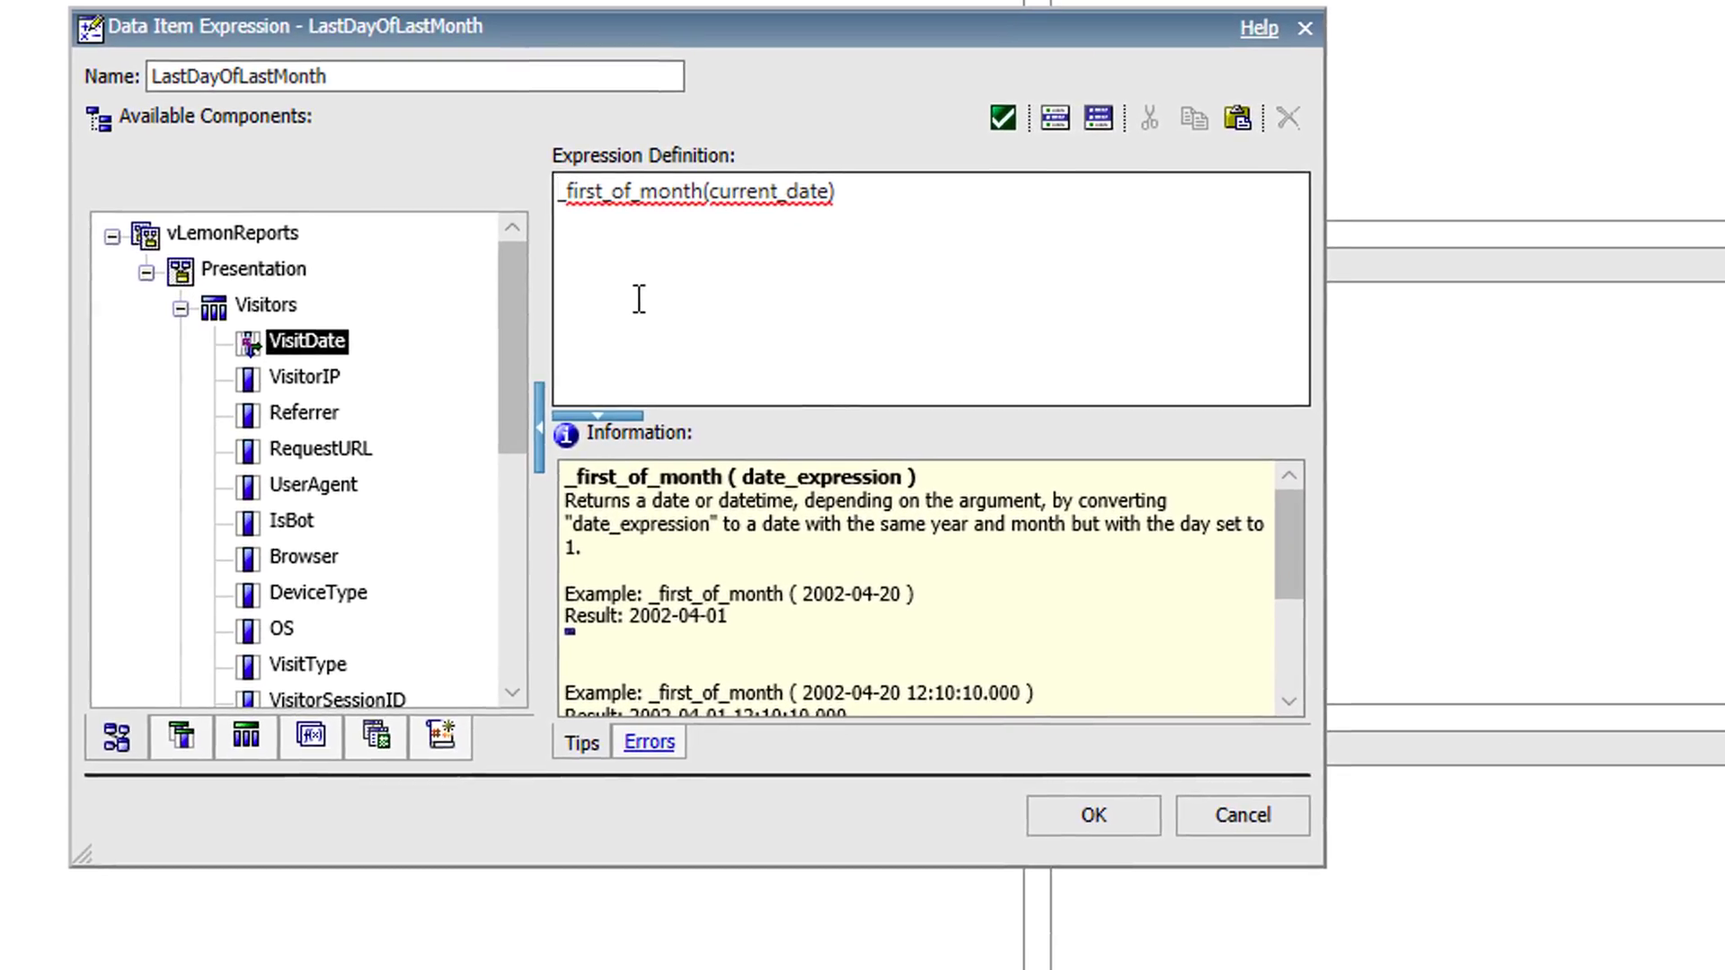
key(Return)
key(Return)
key(Up)
key(Up)
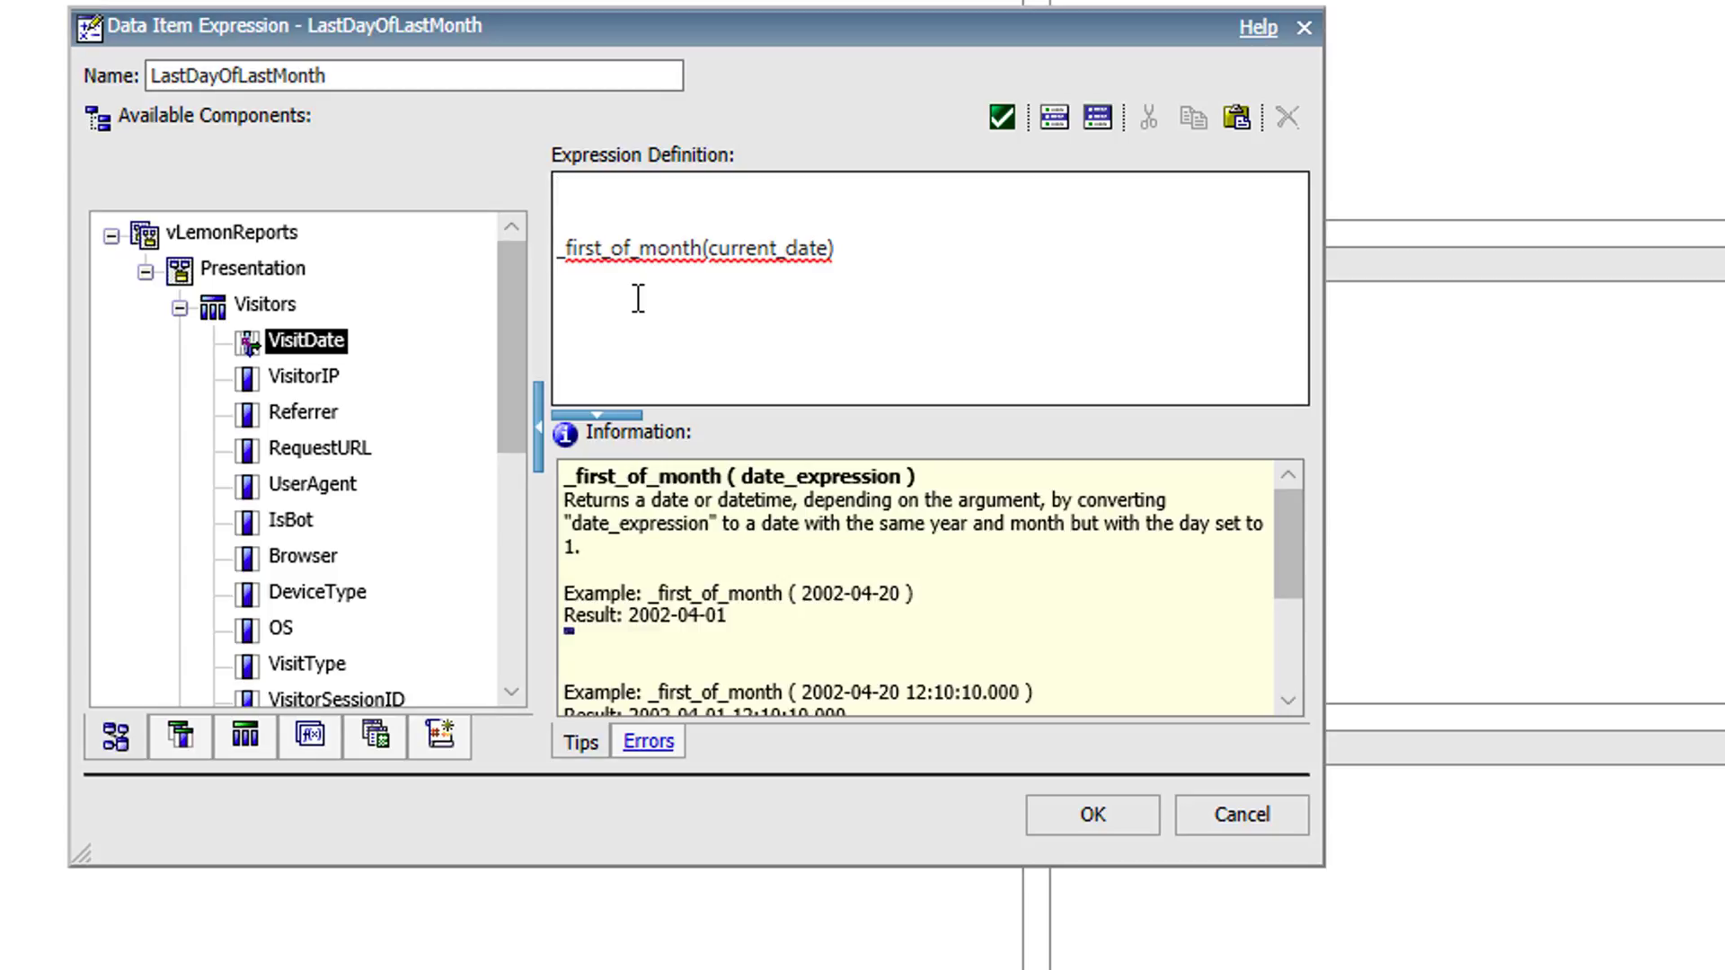
text(_add_day()
key(Down)
key(Down)
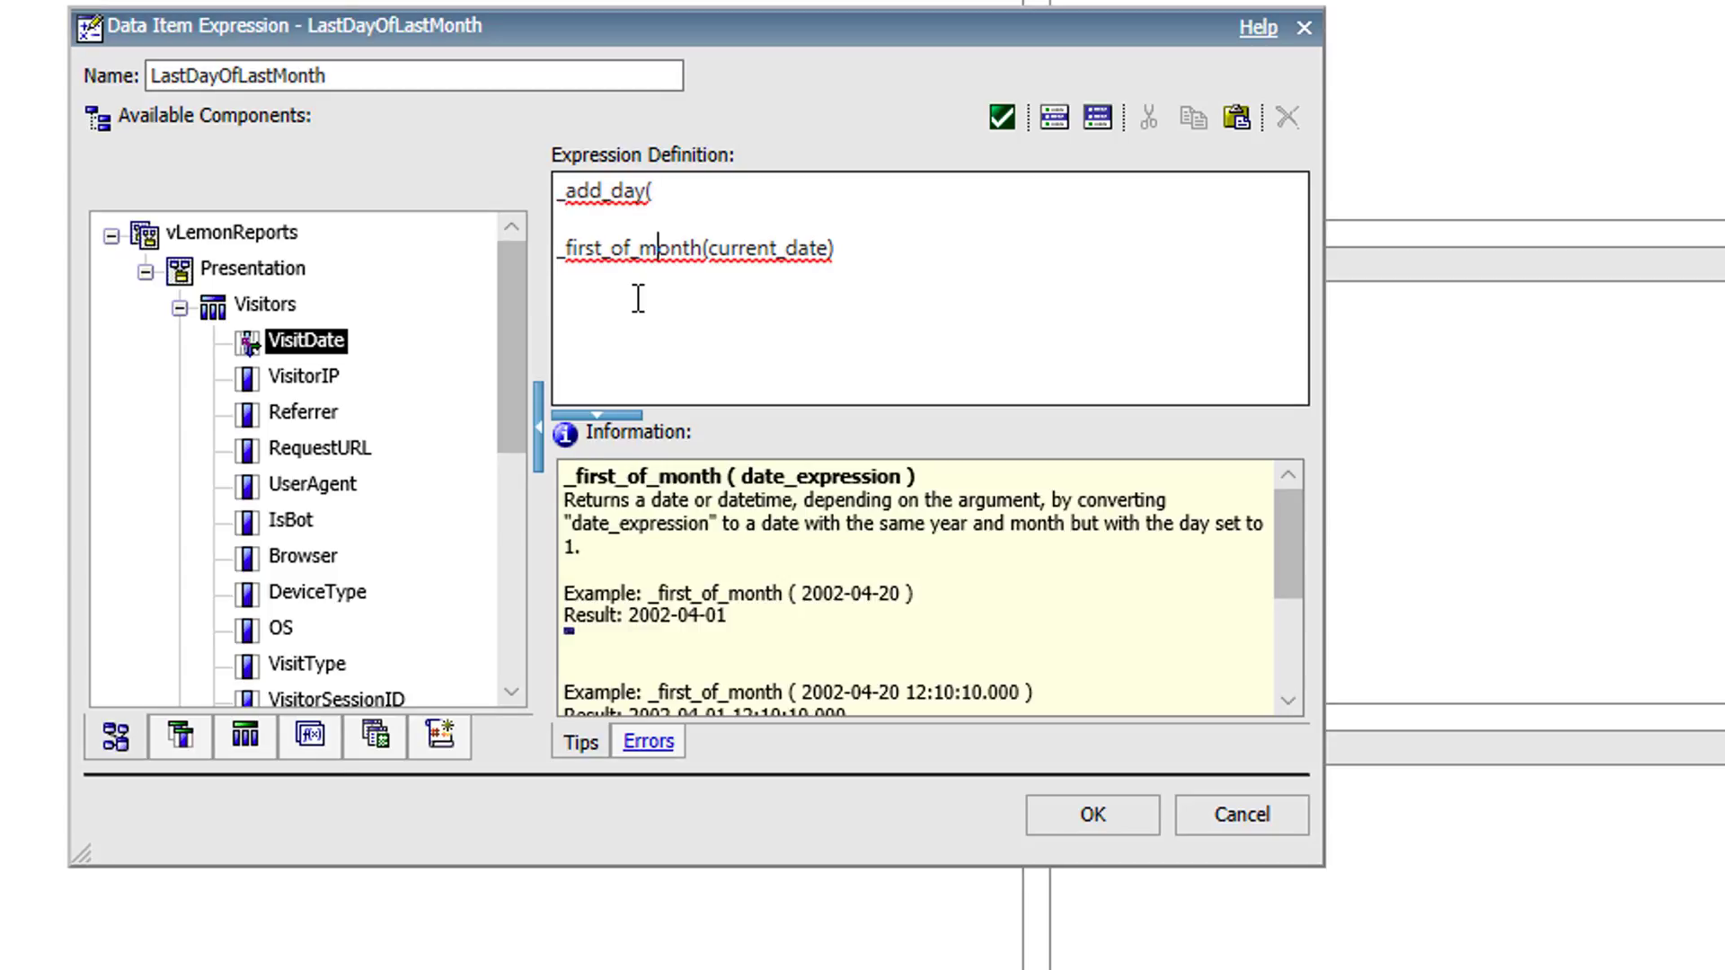
Copy _first_of_month(current_date) into the _add_day( call as its first argument, followed by a comma
key(Left)
key(Left)
key(Left)
key(Left)
key(Left)
key(Left)
key(Left)
key(Left)
key(Left)
key(Left)
key(Left)
key(shift+End)
key(ctrl+c)
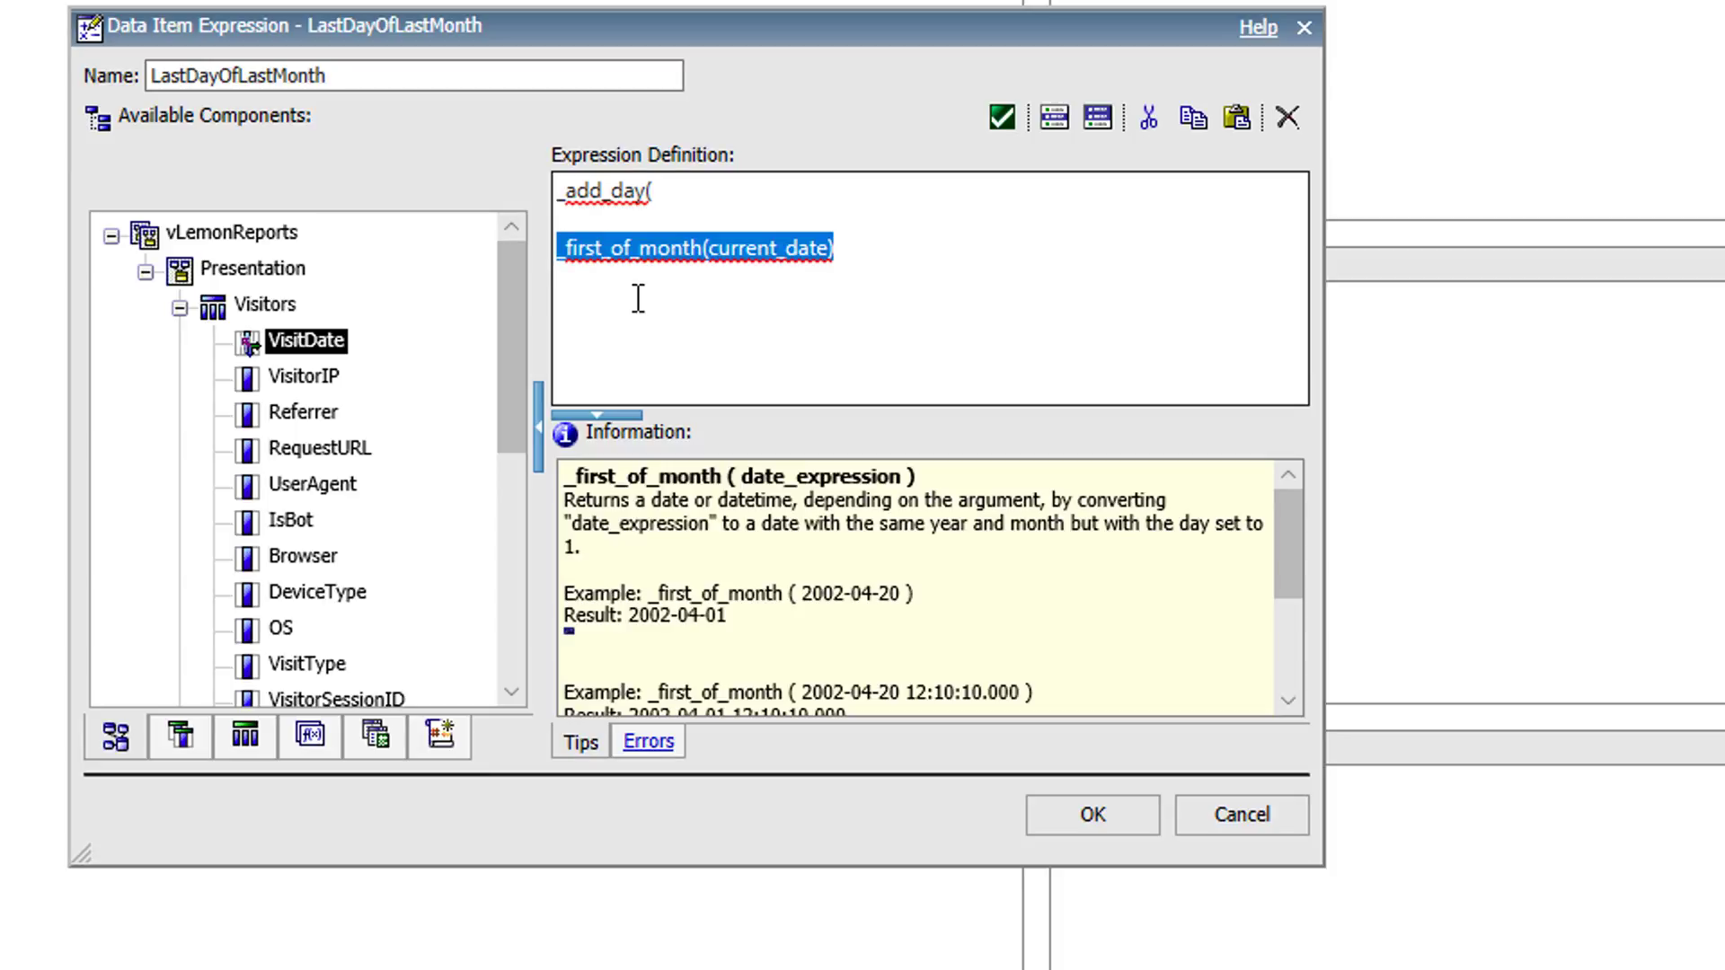
key(Left)
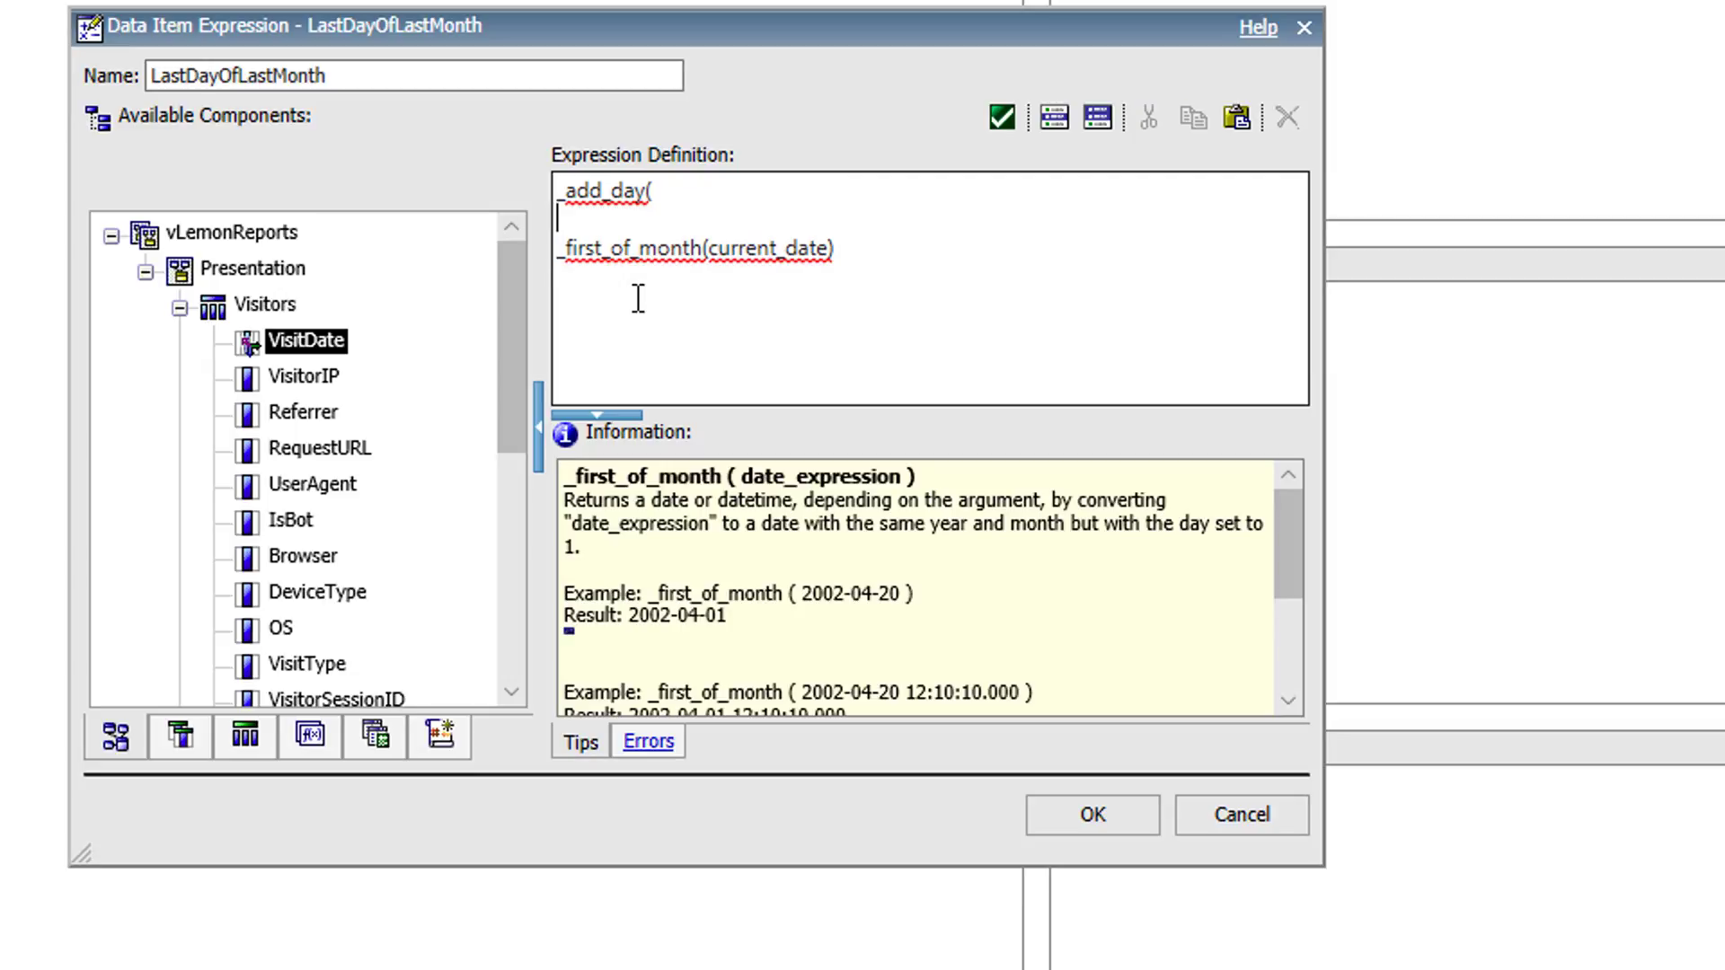
key(Up)
key(Up)
key(Right)
key(Right)
key(Right)
key(Right)
key(ctrl+v)
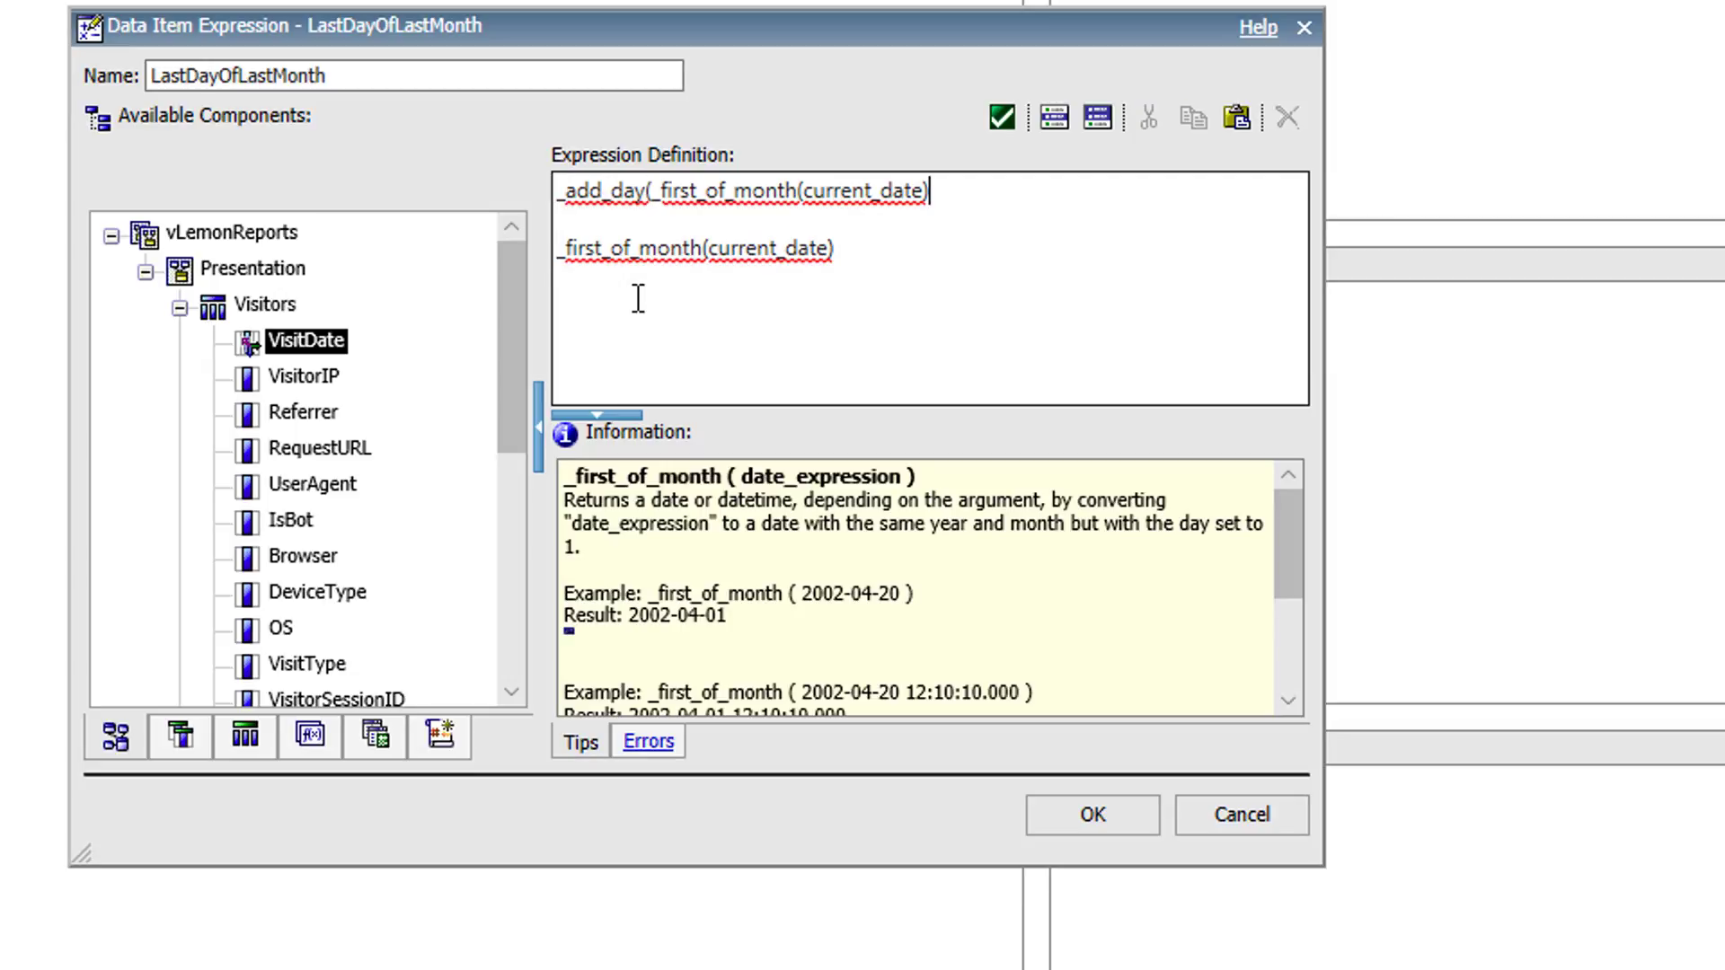
key(Left)
text(,)
Delete the leftover duplicate _first_of_month(current_date) line and the blank line below the _add_day call
key(Down)
key(Down)
key(End)
key(shift+Left)
key(shift+Left)
key(shift+Left)
key(shift+Left)
key(shift+Left)
key(shift+Left)
key(shift+Left)
key(shift+Left)
key(shift+Left)
key(shift+Left)
key(shift+Left)
key(shift+Left)
key(shift+Left)
key(shift+Left)
key(shift+Left)
key(shift+Left)
key(shift+Left)
key(shift+Left)
key(shift+Left)
key(shift+Left)
key(shift+Left)
key(shift+Left)
key(shift+Left)
key(shift+Left)
key(shift+Left)
key(shift+Left)
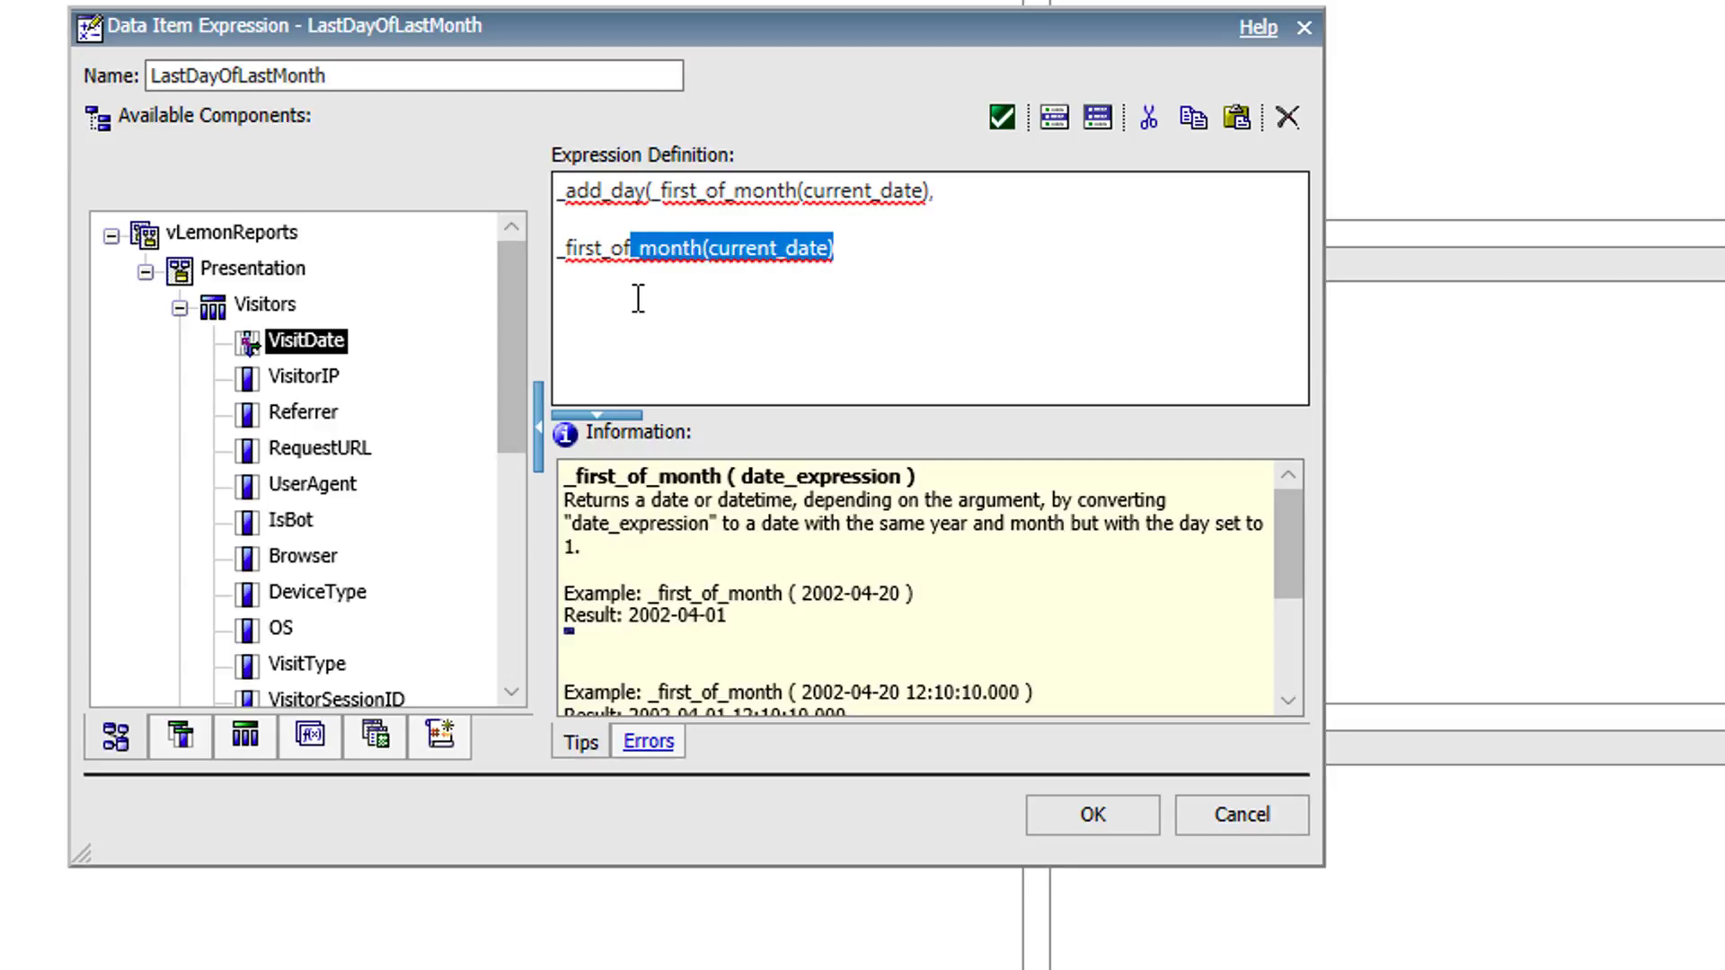
key(BackSpace)
key(BackSpace)
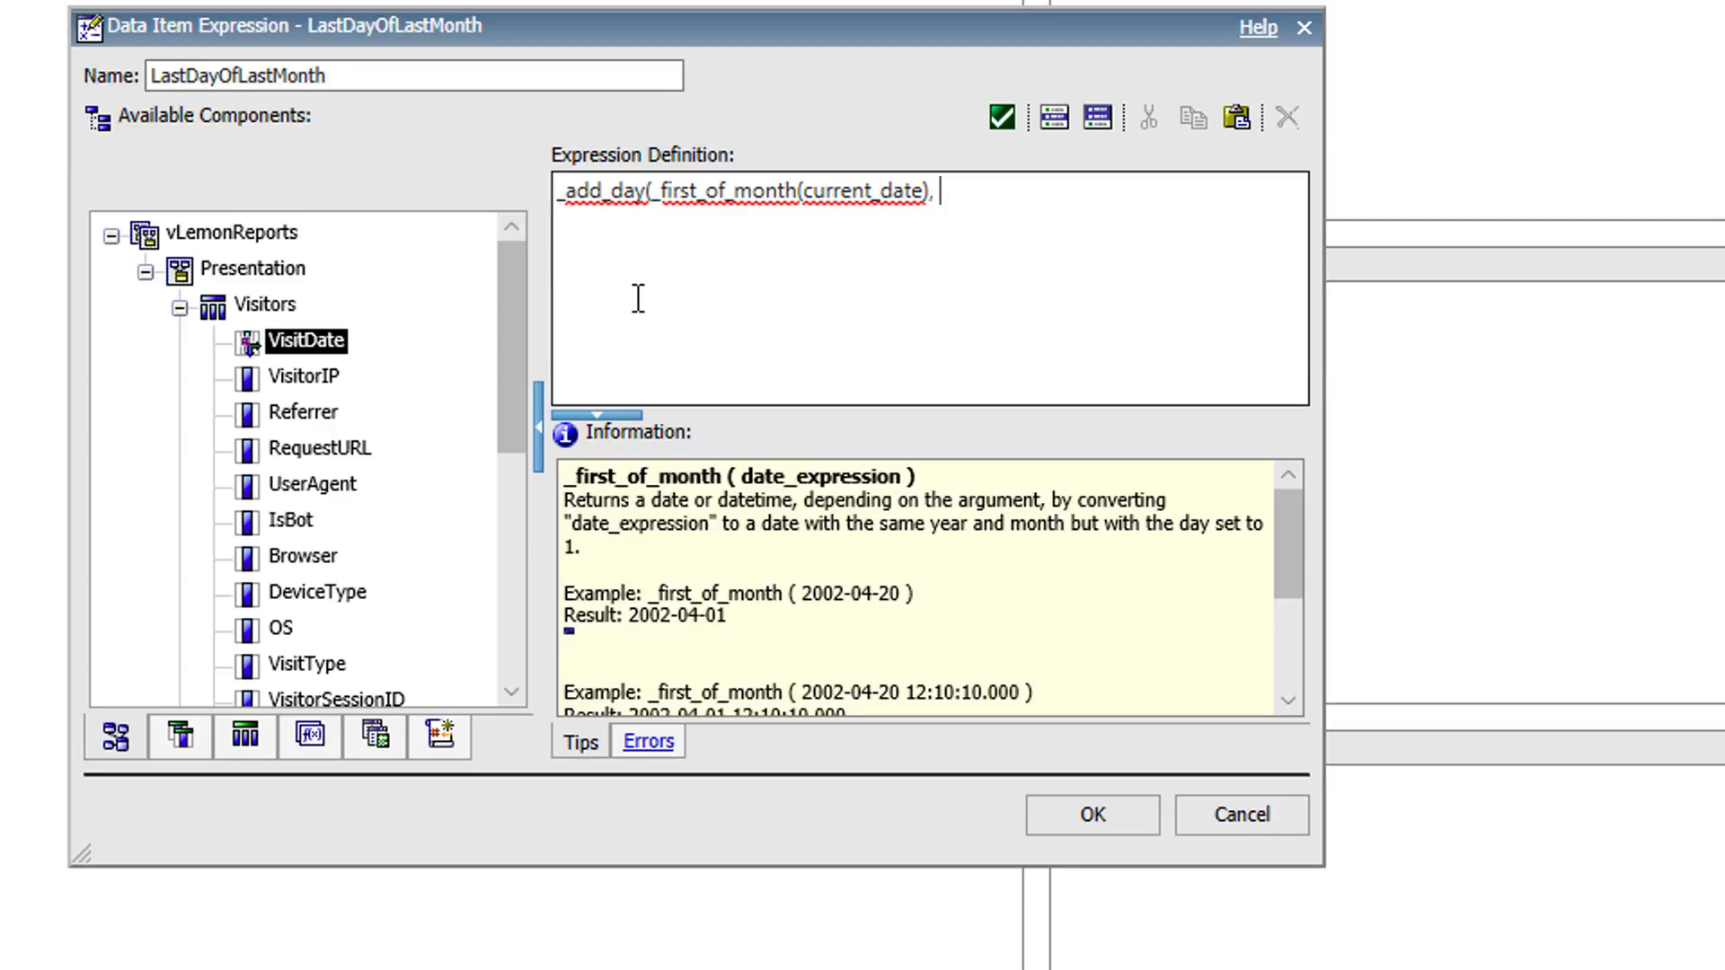
Complete the _add_day call with -1 as its second argument, validate the expression and save the data item
text(-1))
click(1003, 118)
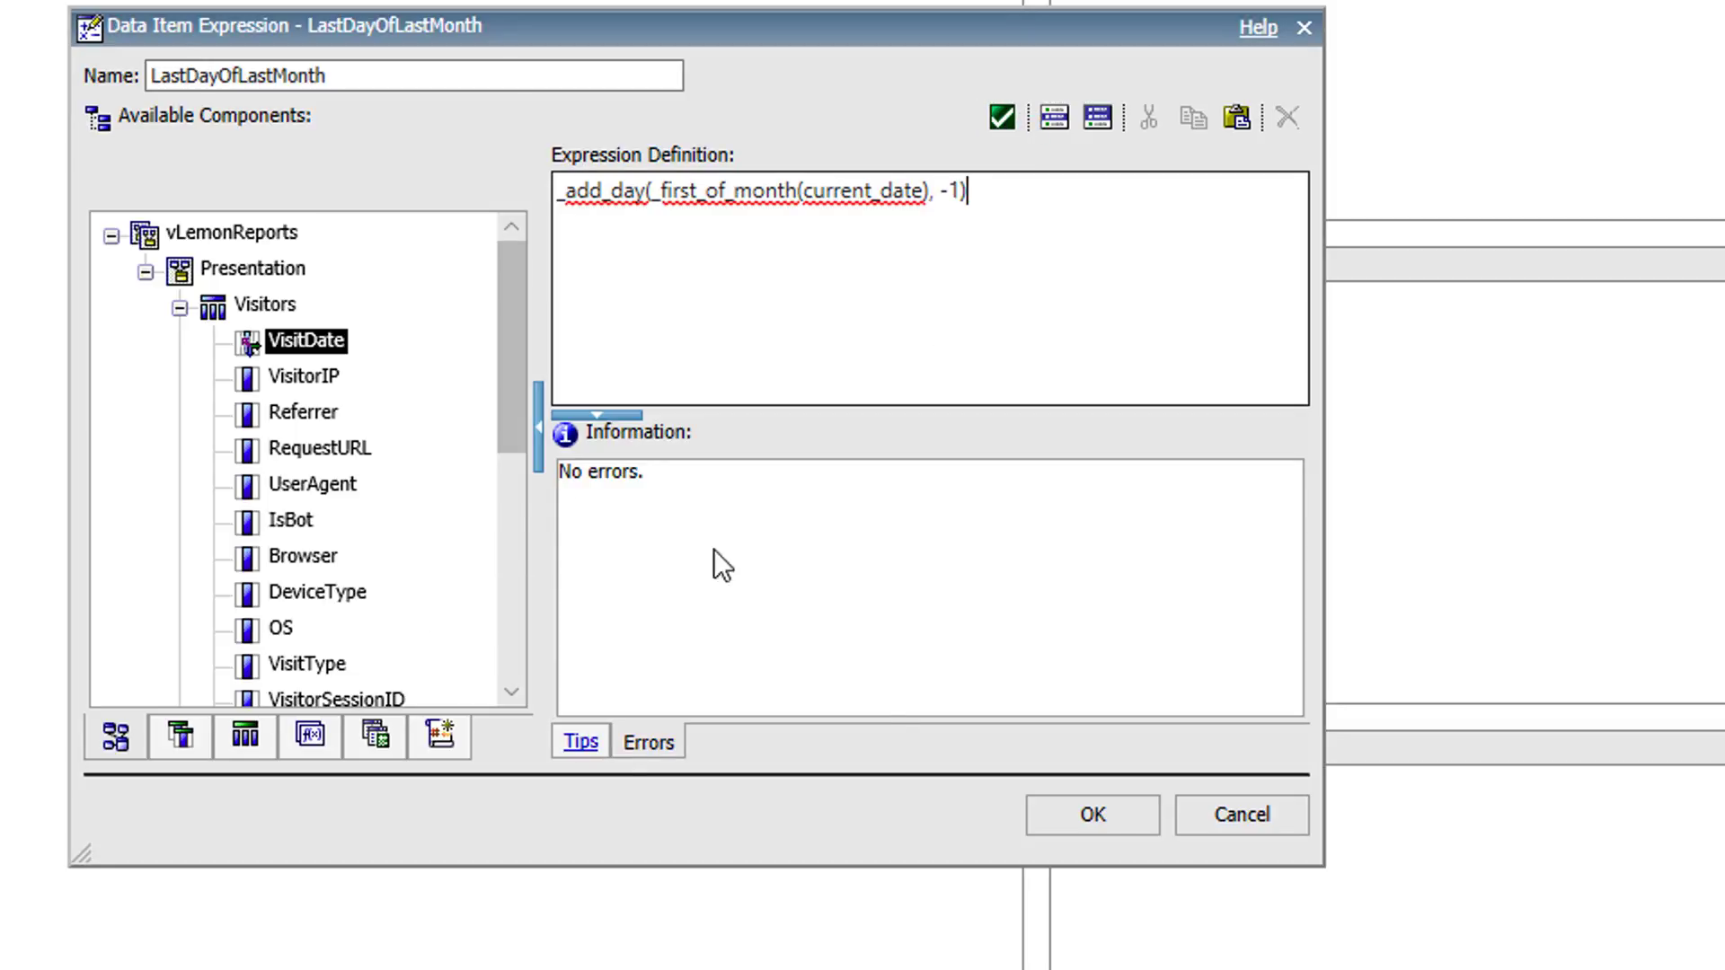
click(1088, 819)
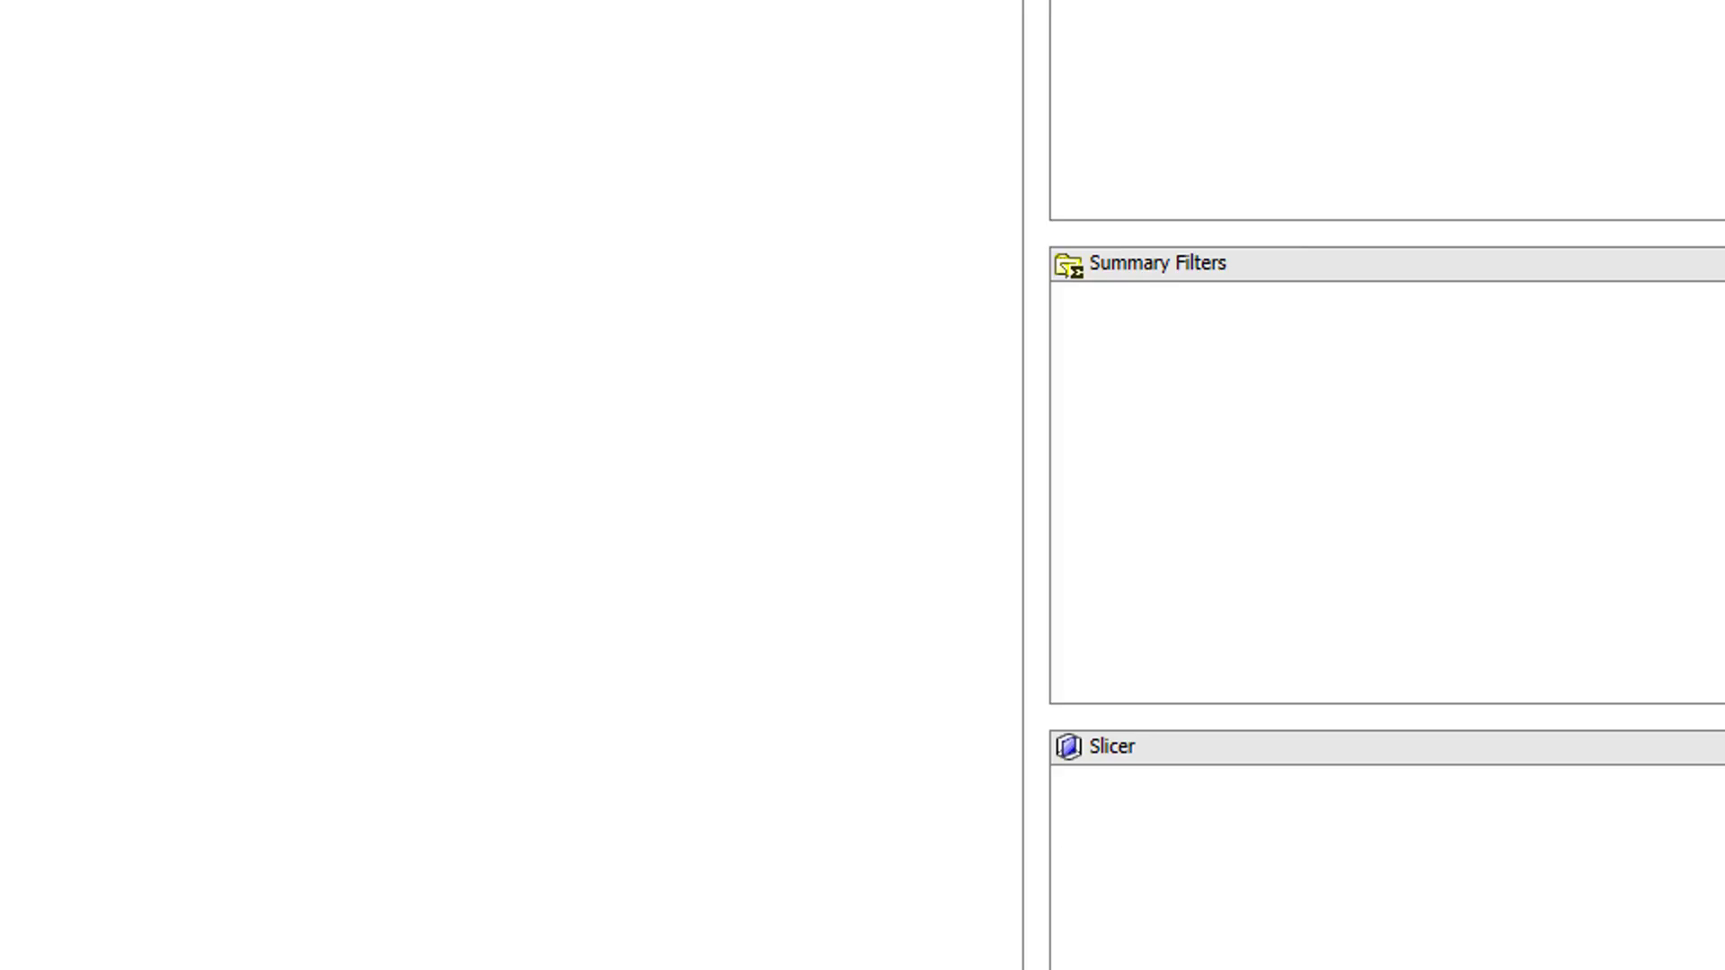
Run the query to view its tabular data, expand the error details and close the output
click(234, 79)
click(81, 147)
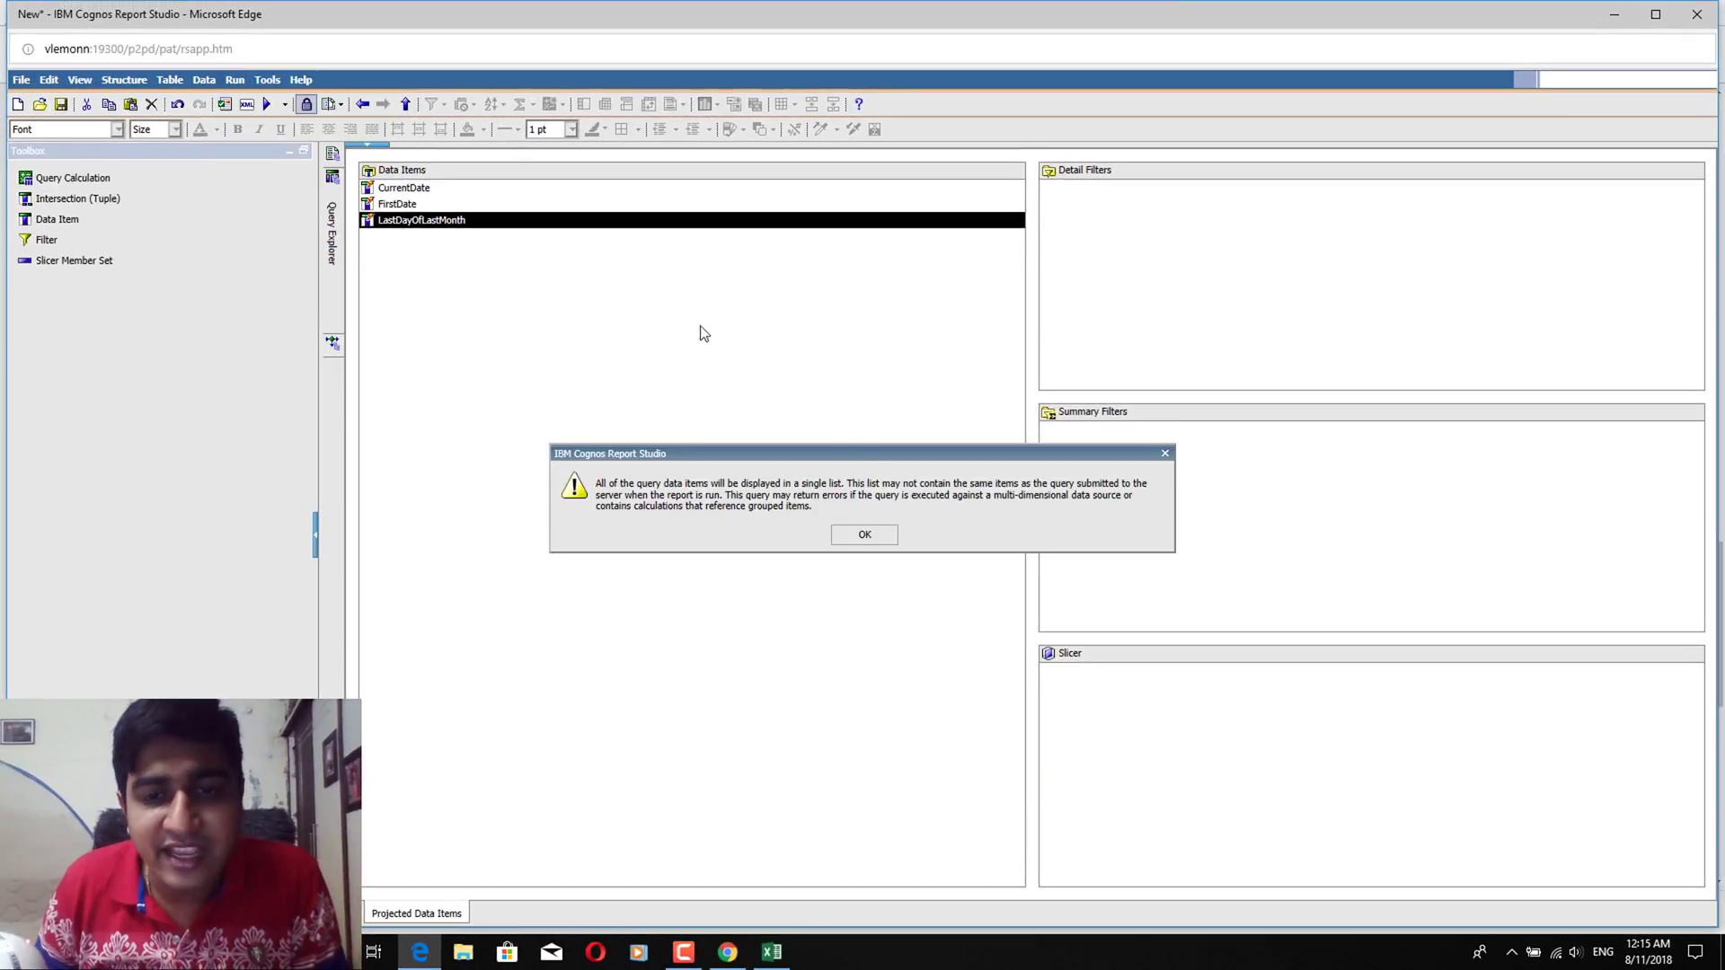
click(868, 530)
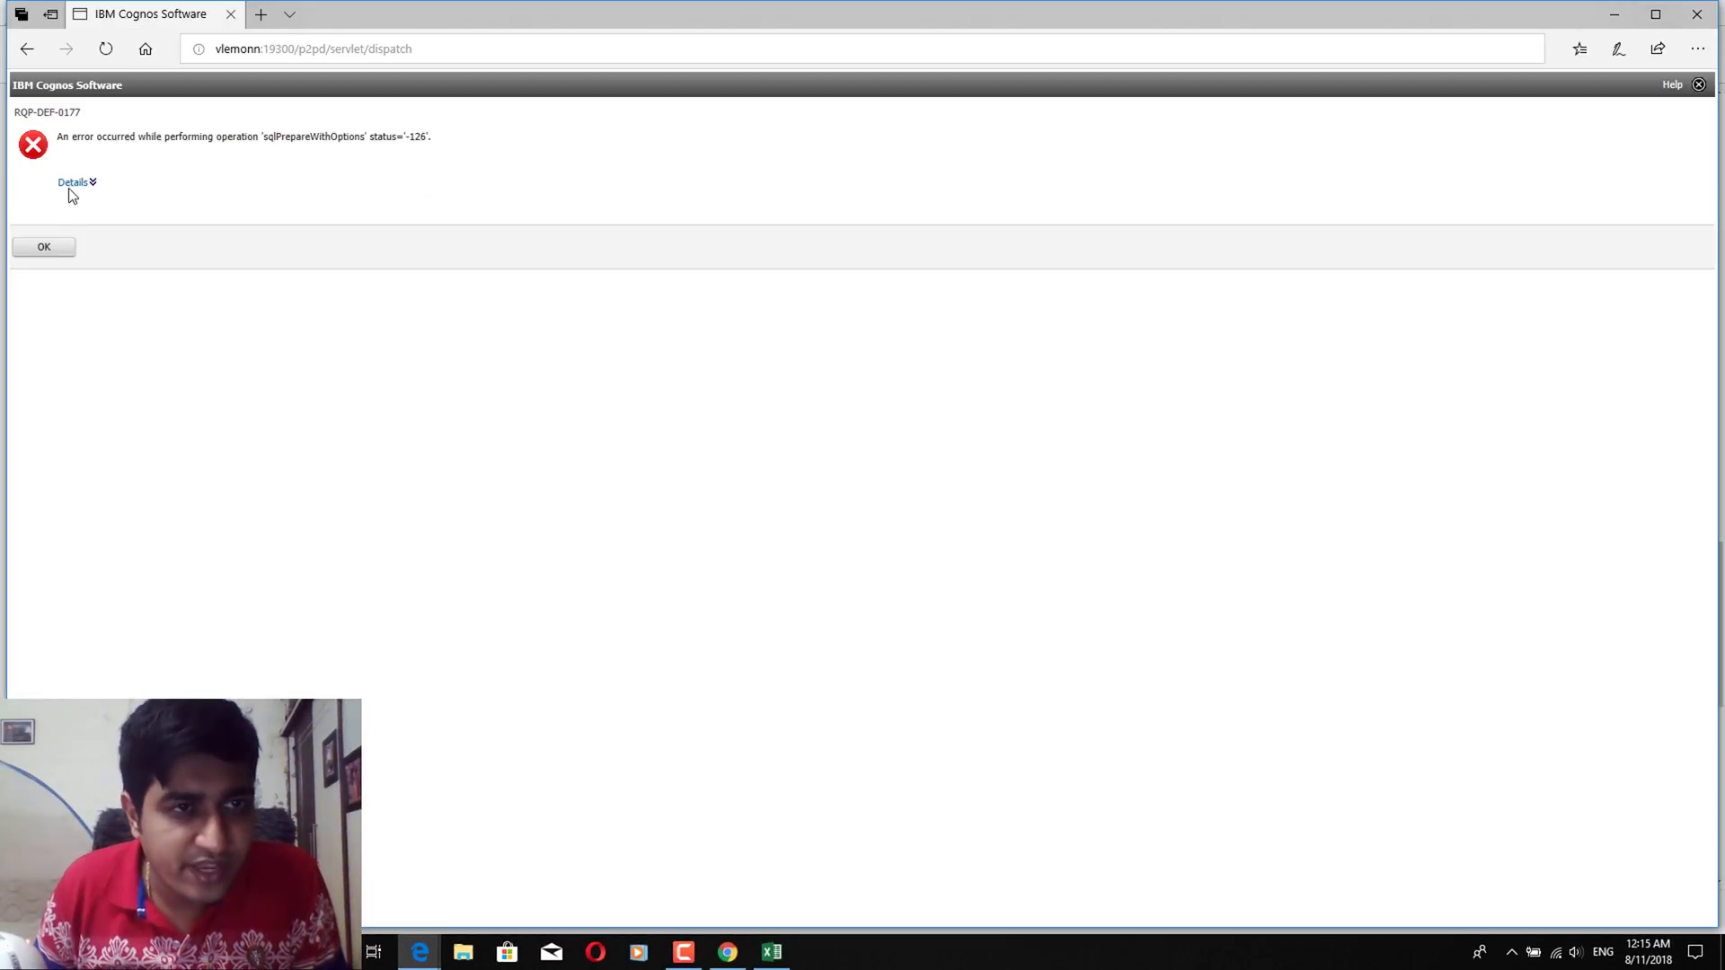
click(72, 181)
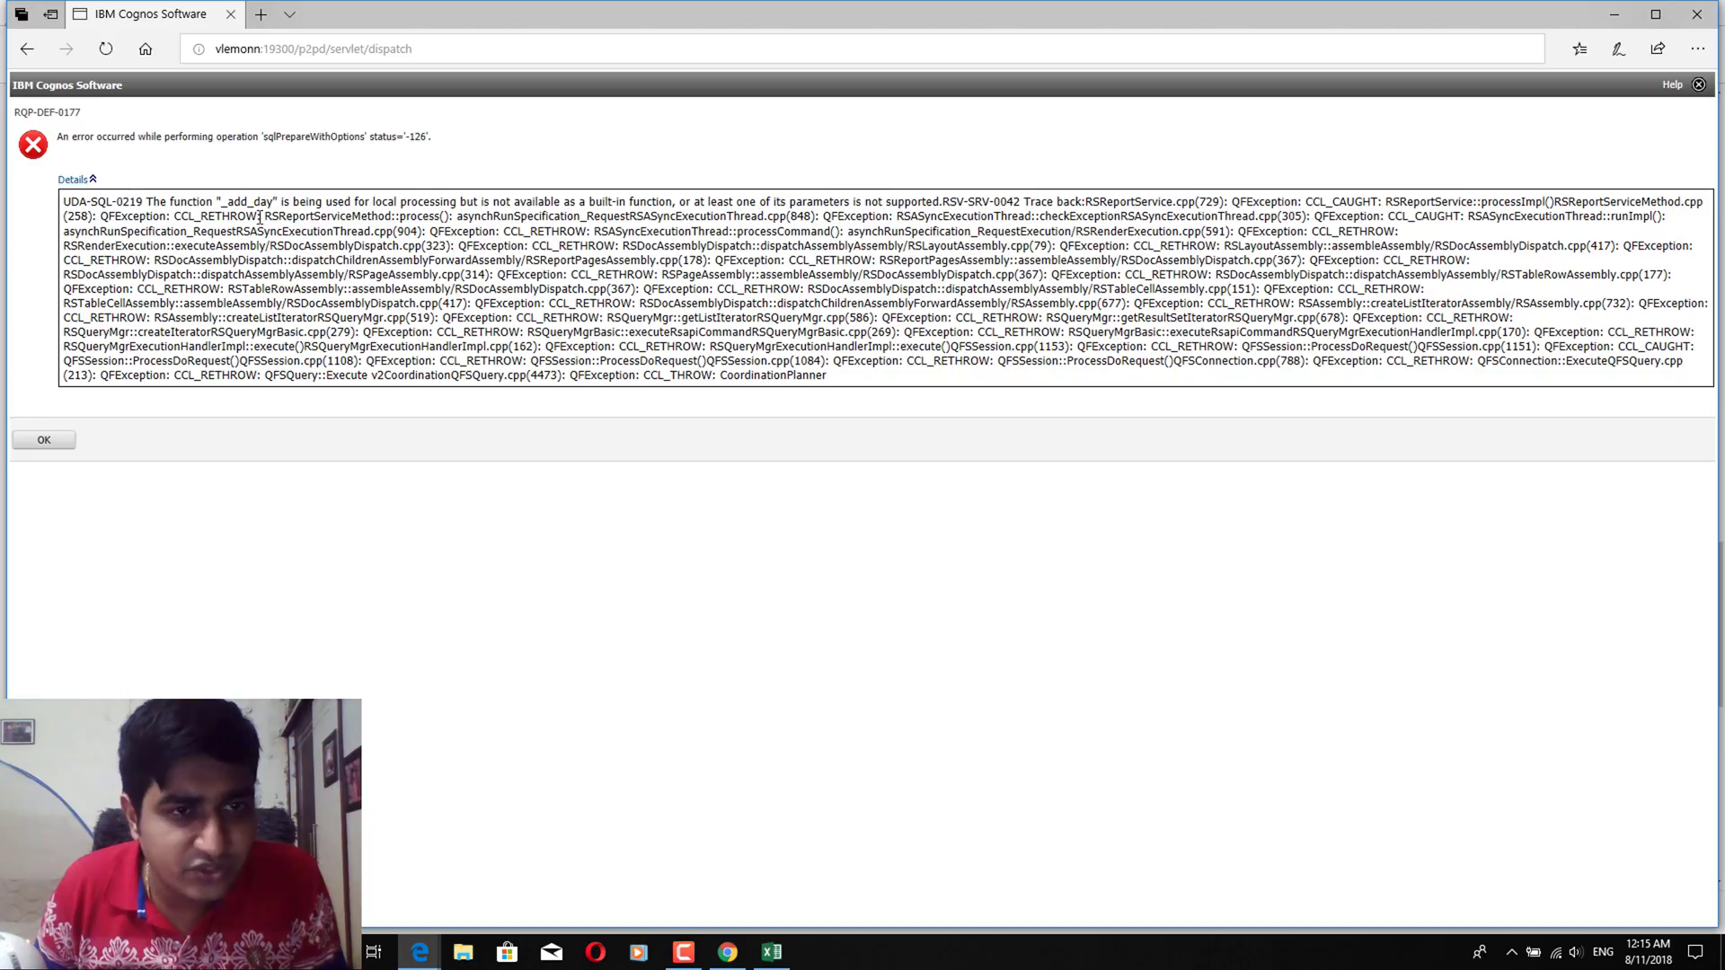
click(231, 14)
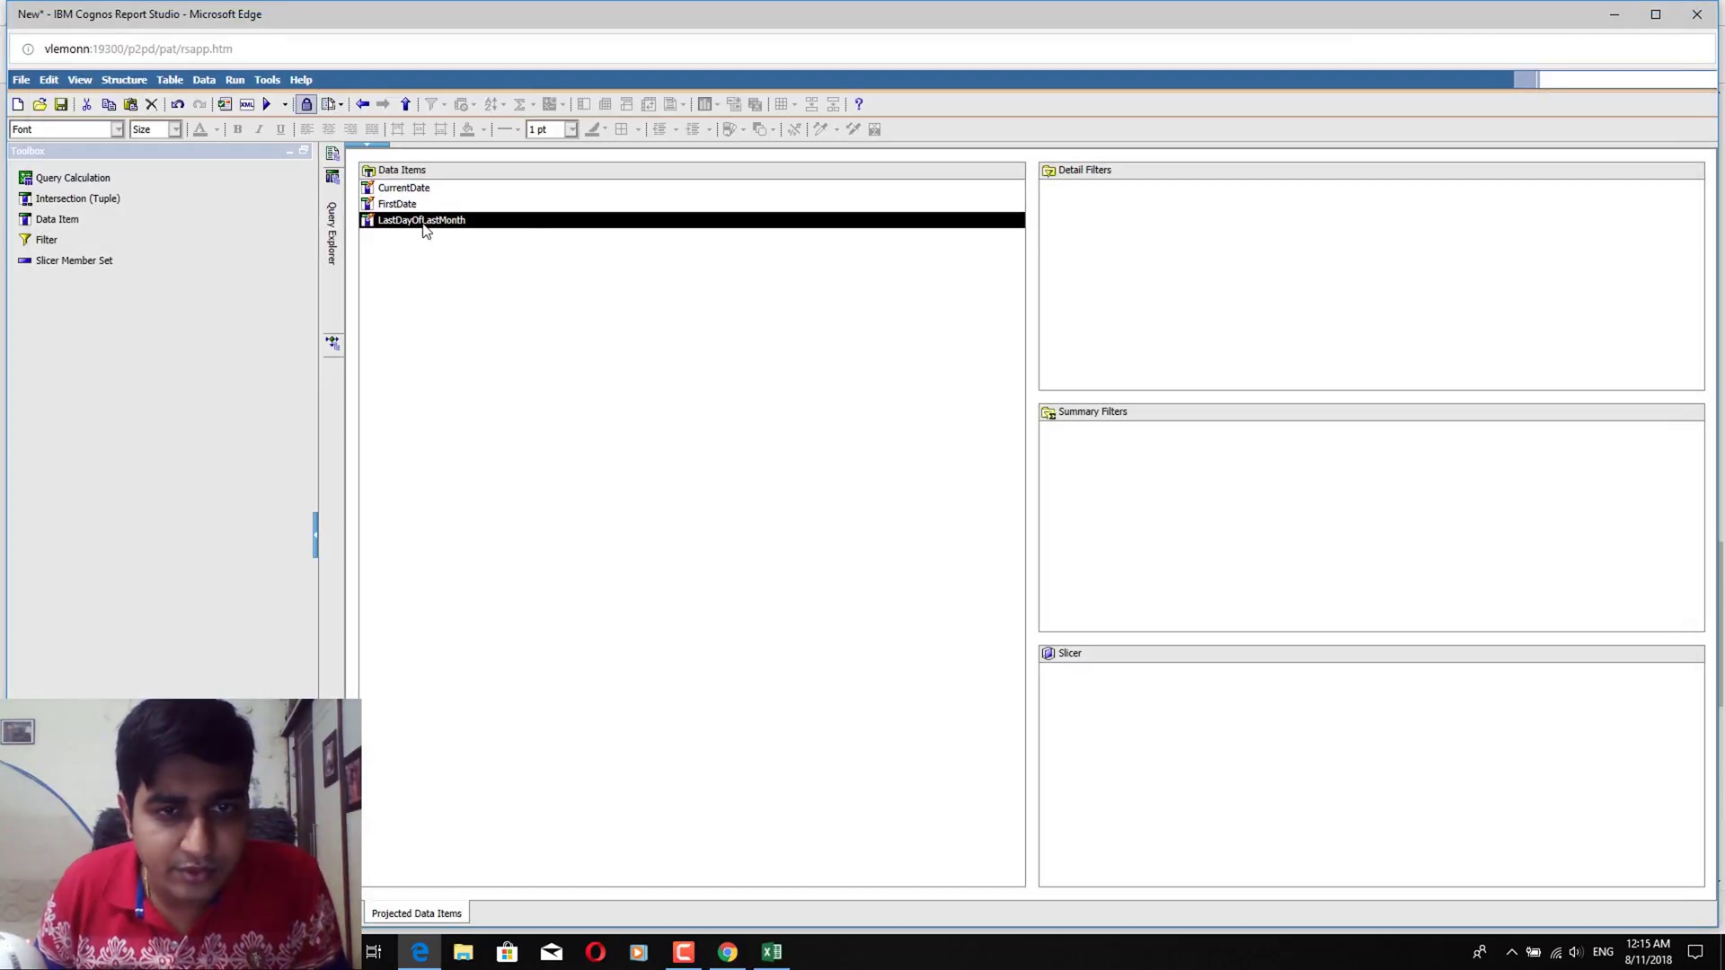
Correct the function name in the LastDayOfLastMonth expression to _add_days and save the data item
double_click(468, 221)
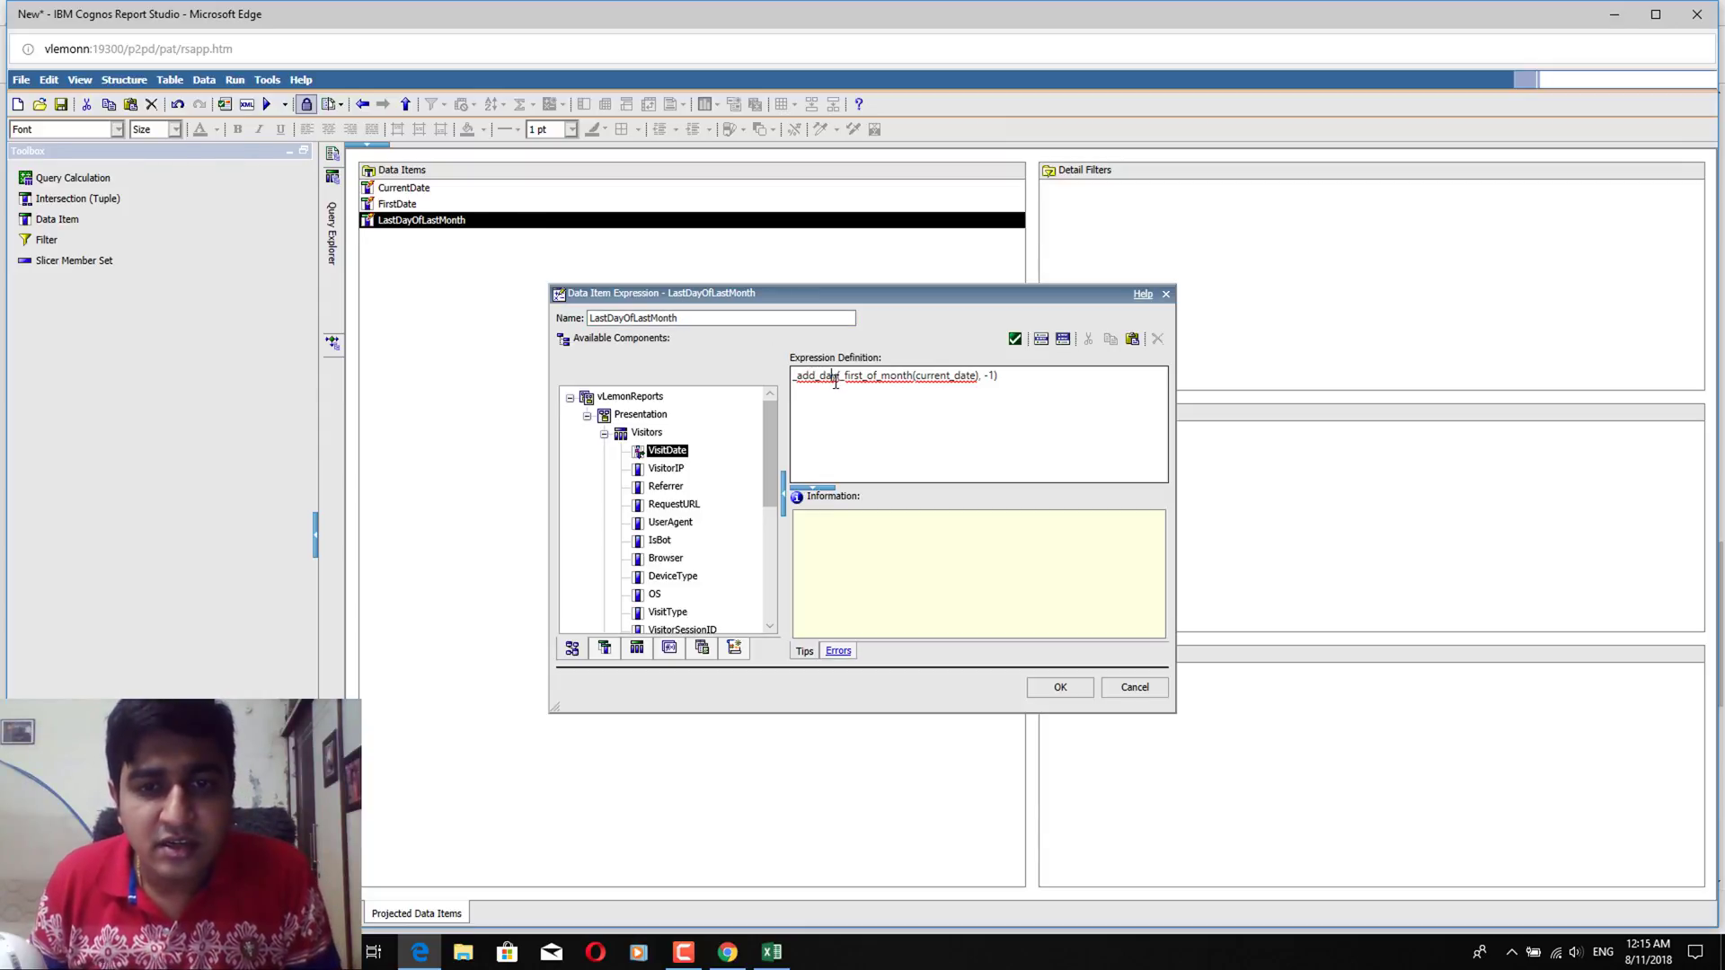
text(s)
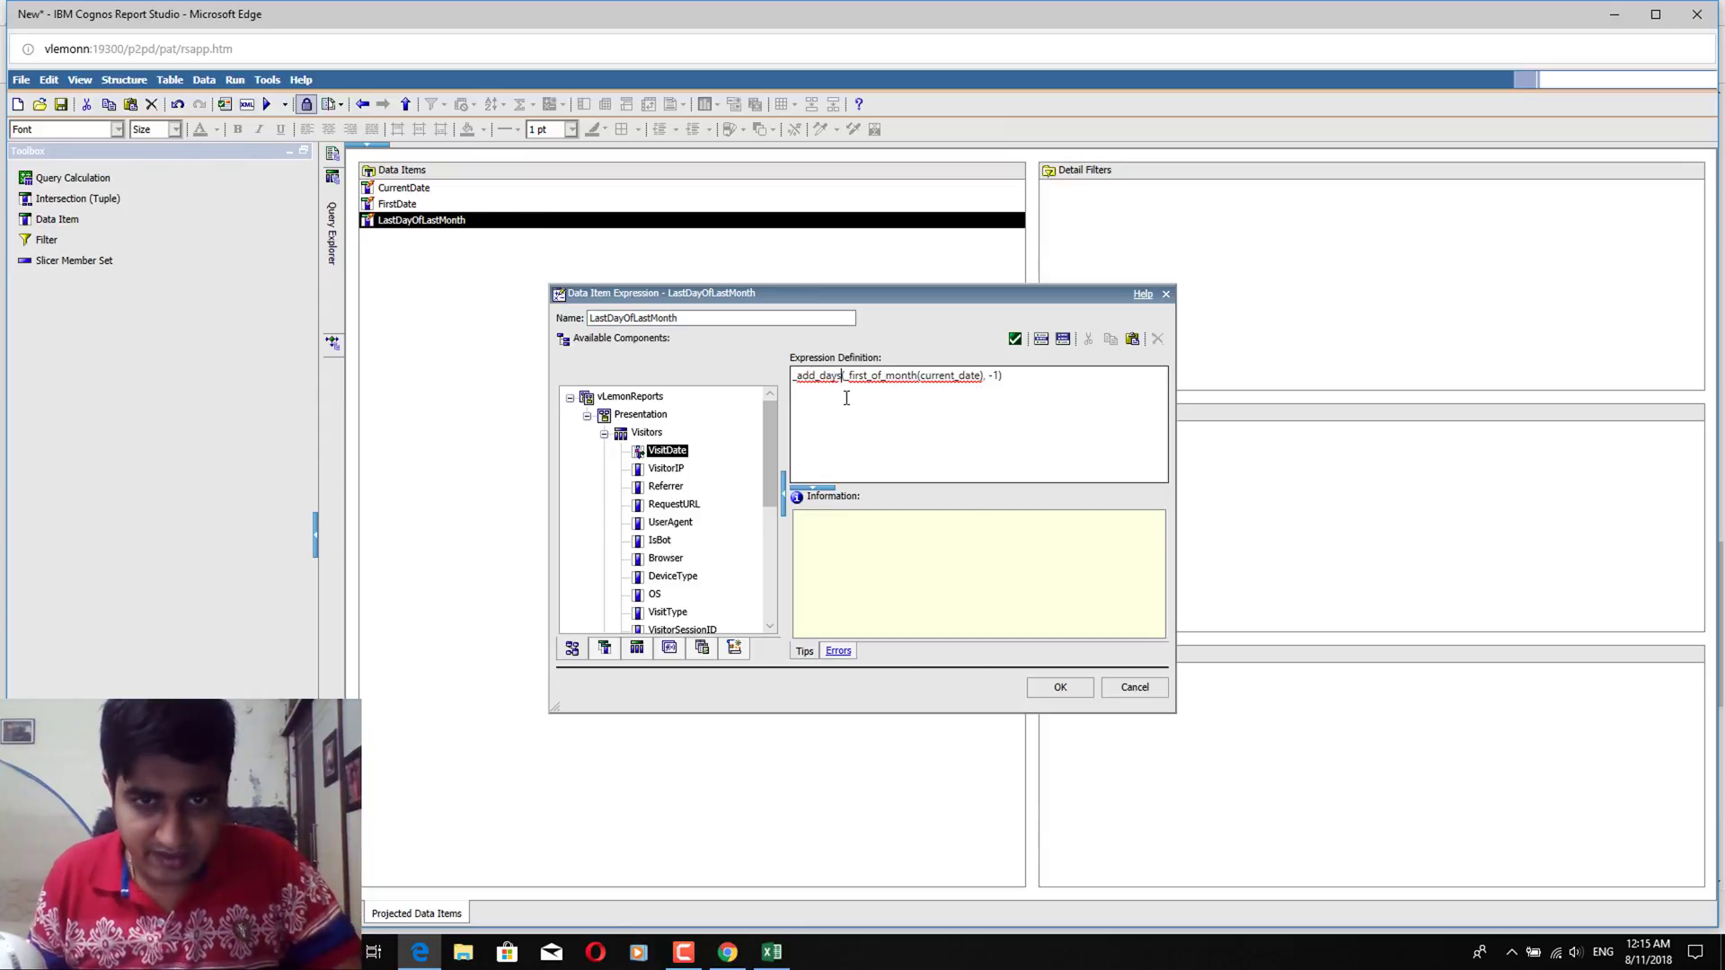
click(1049, 689)
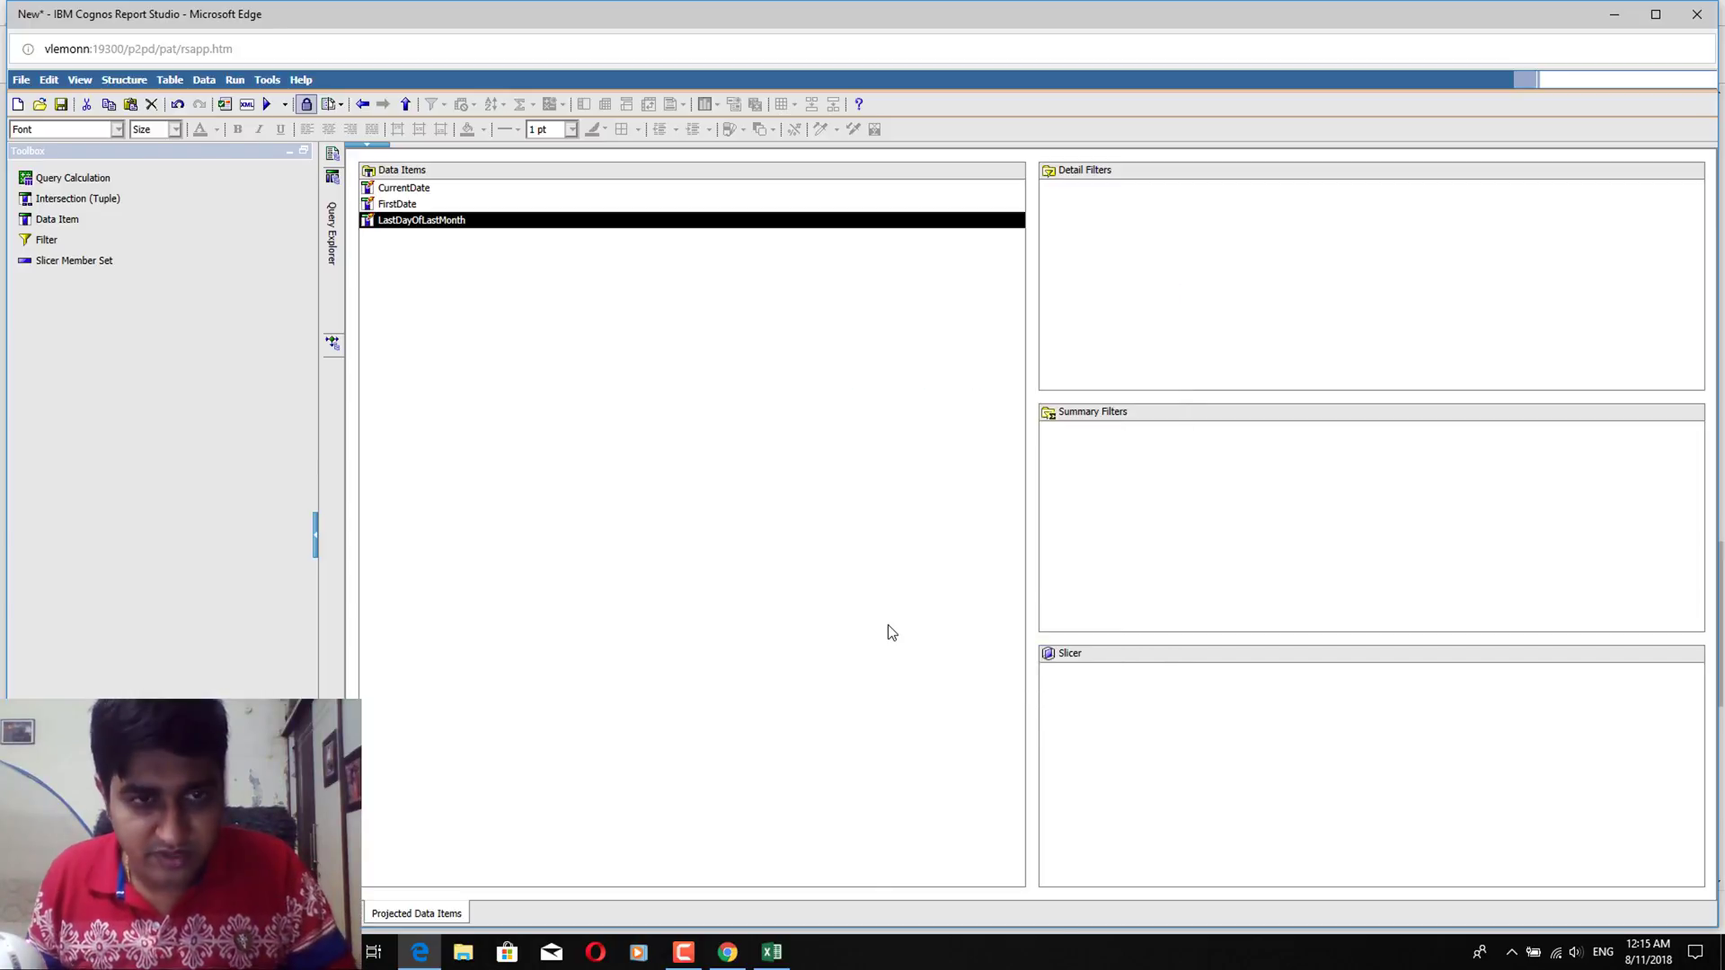
Switch to the Chrome tutorial page, check the _add_days (date, integer_expression) syntax, and return to Report Studio
key(alt+Tab)
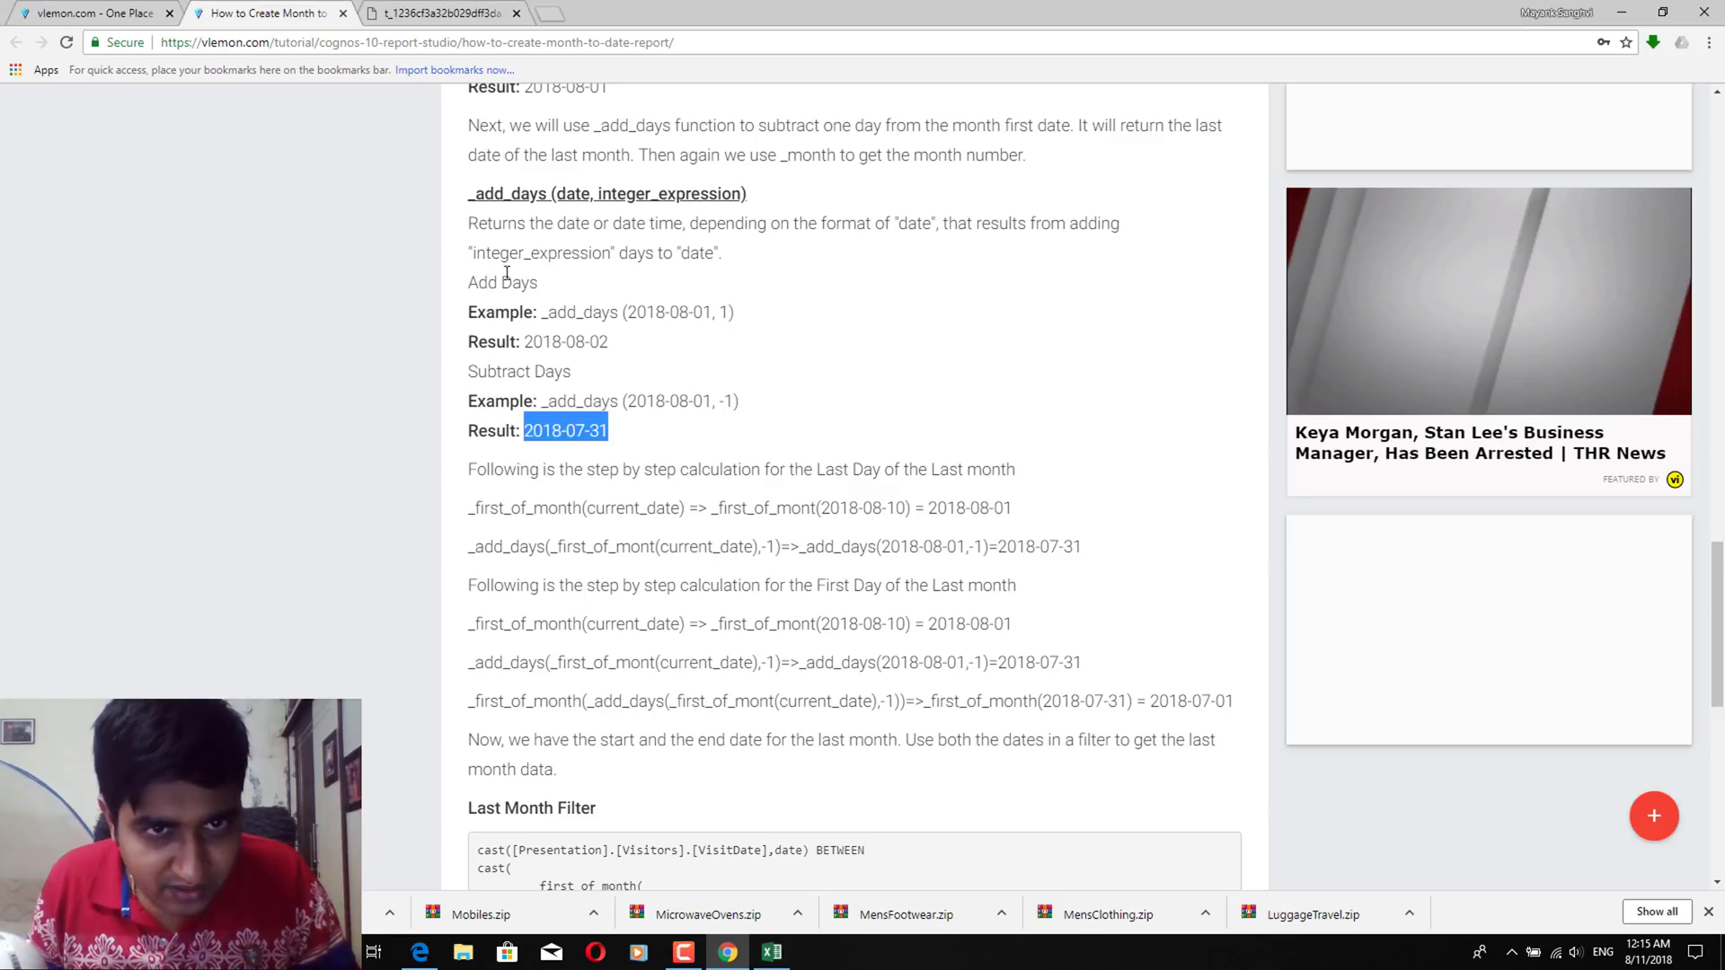
drag(550, 194, 451, 213)
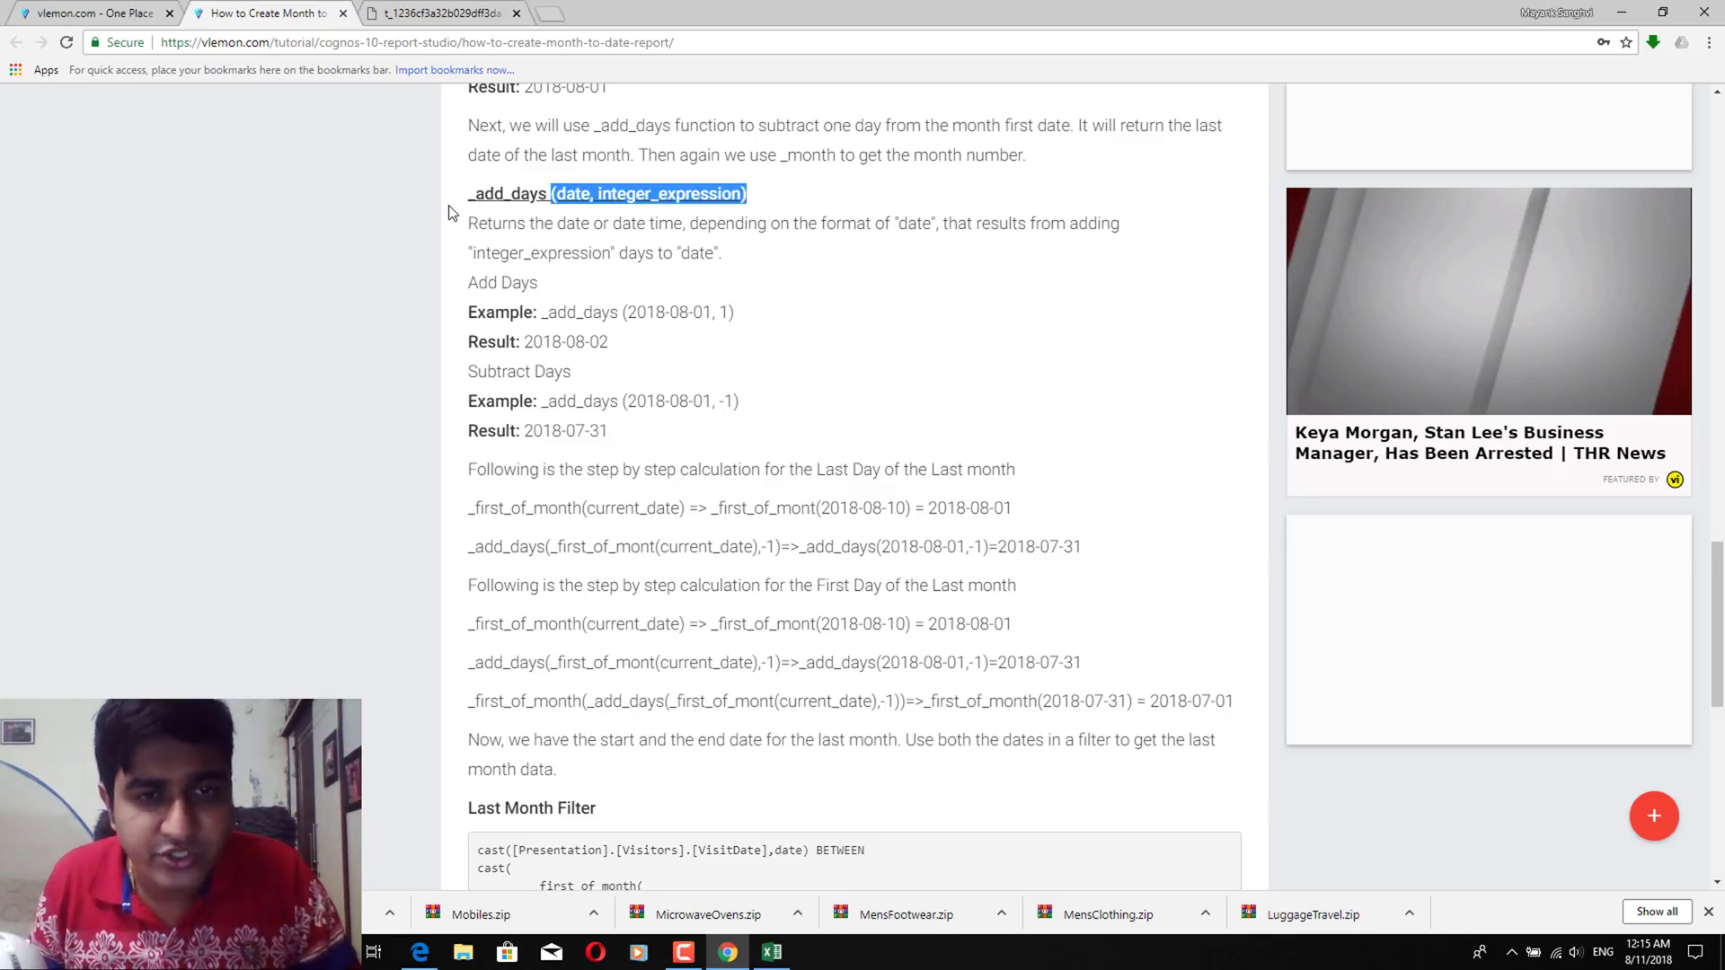
key(alt+Tab)
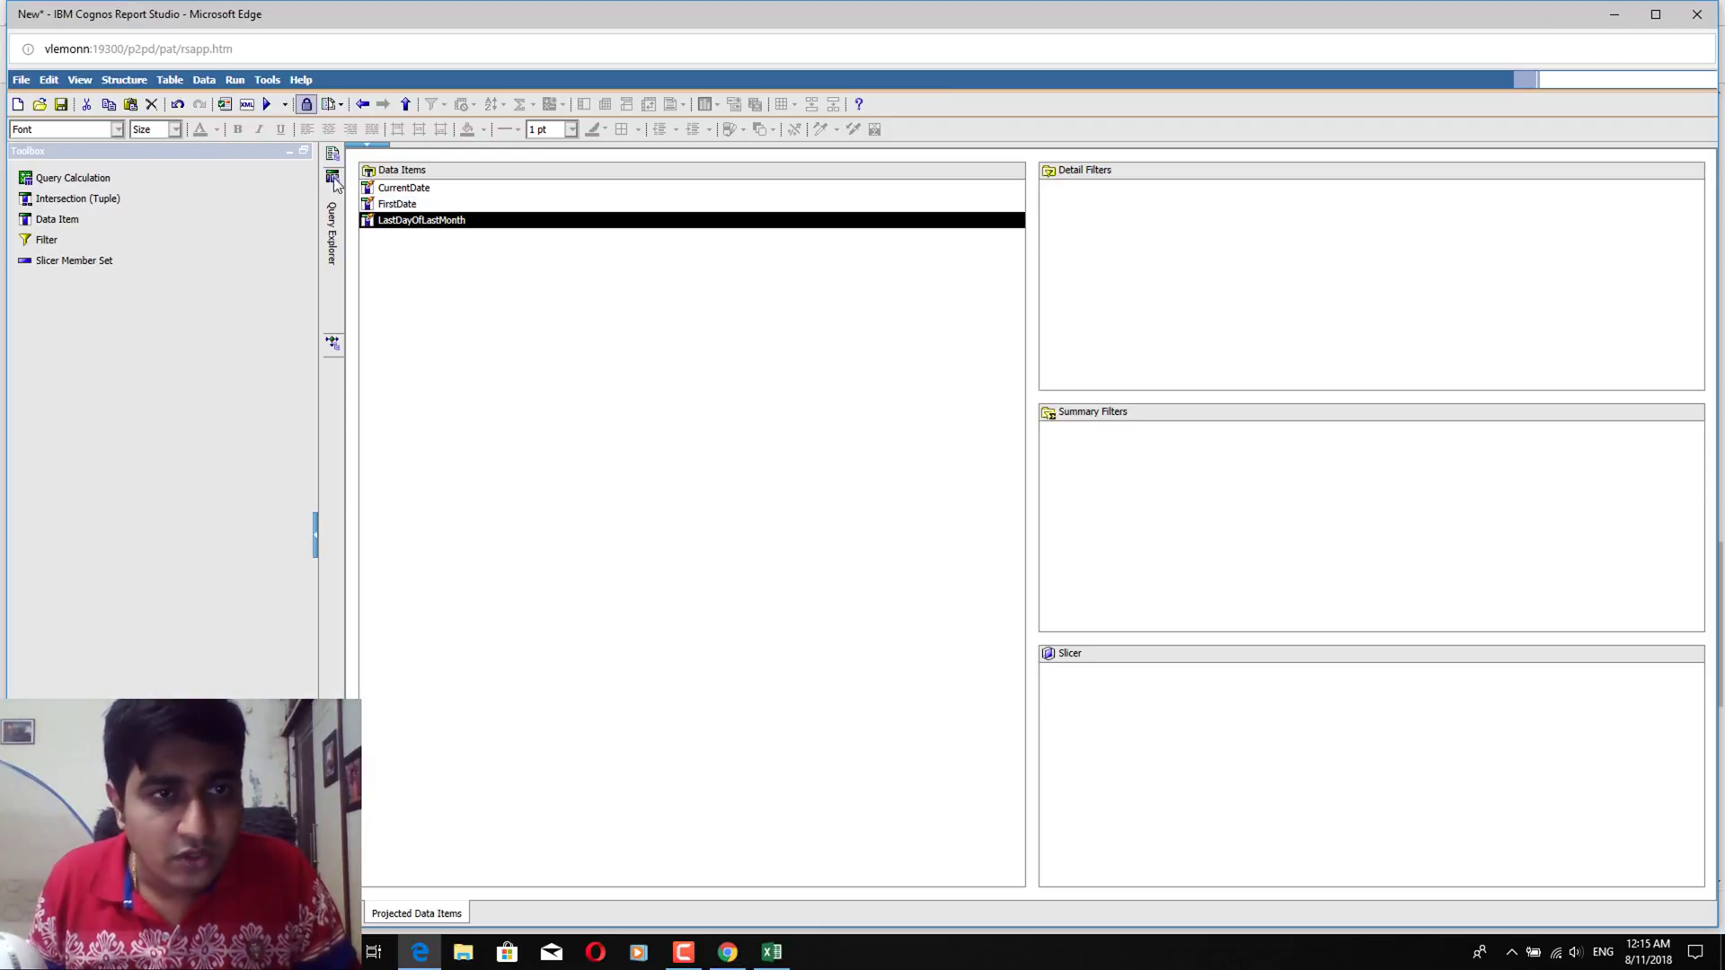
Run the query to view its tabular data, check the LastDayOfLastMonth value and close the output
click(234, 79)
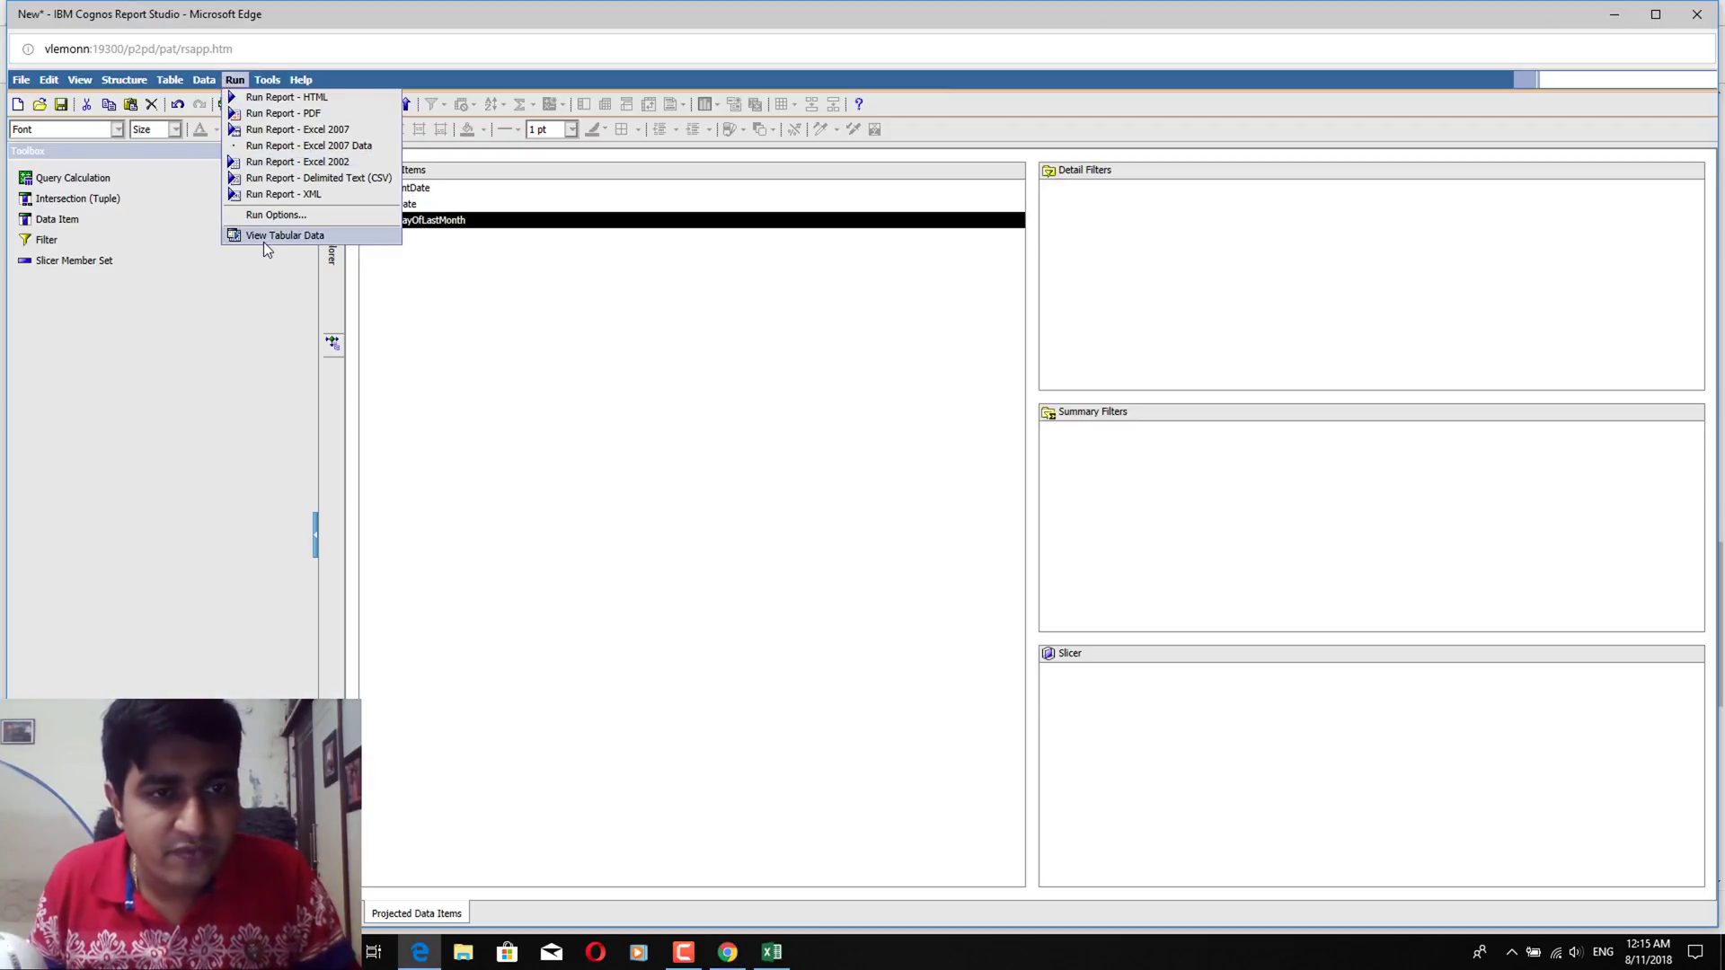
click(262, 241)
click(858, 536)
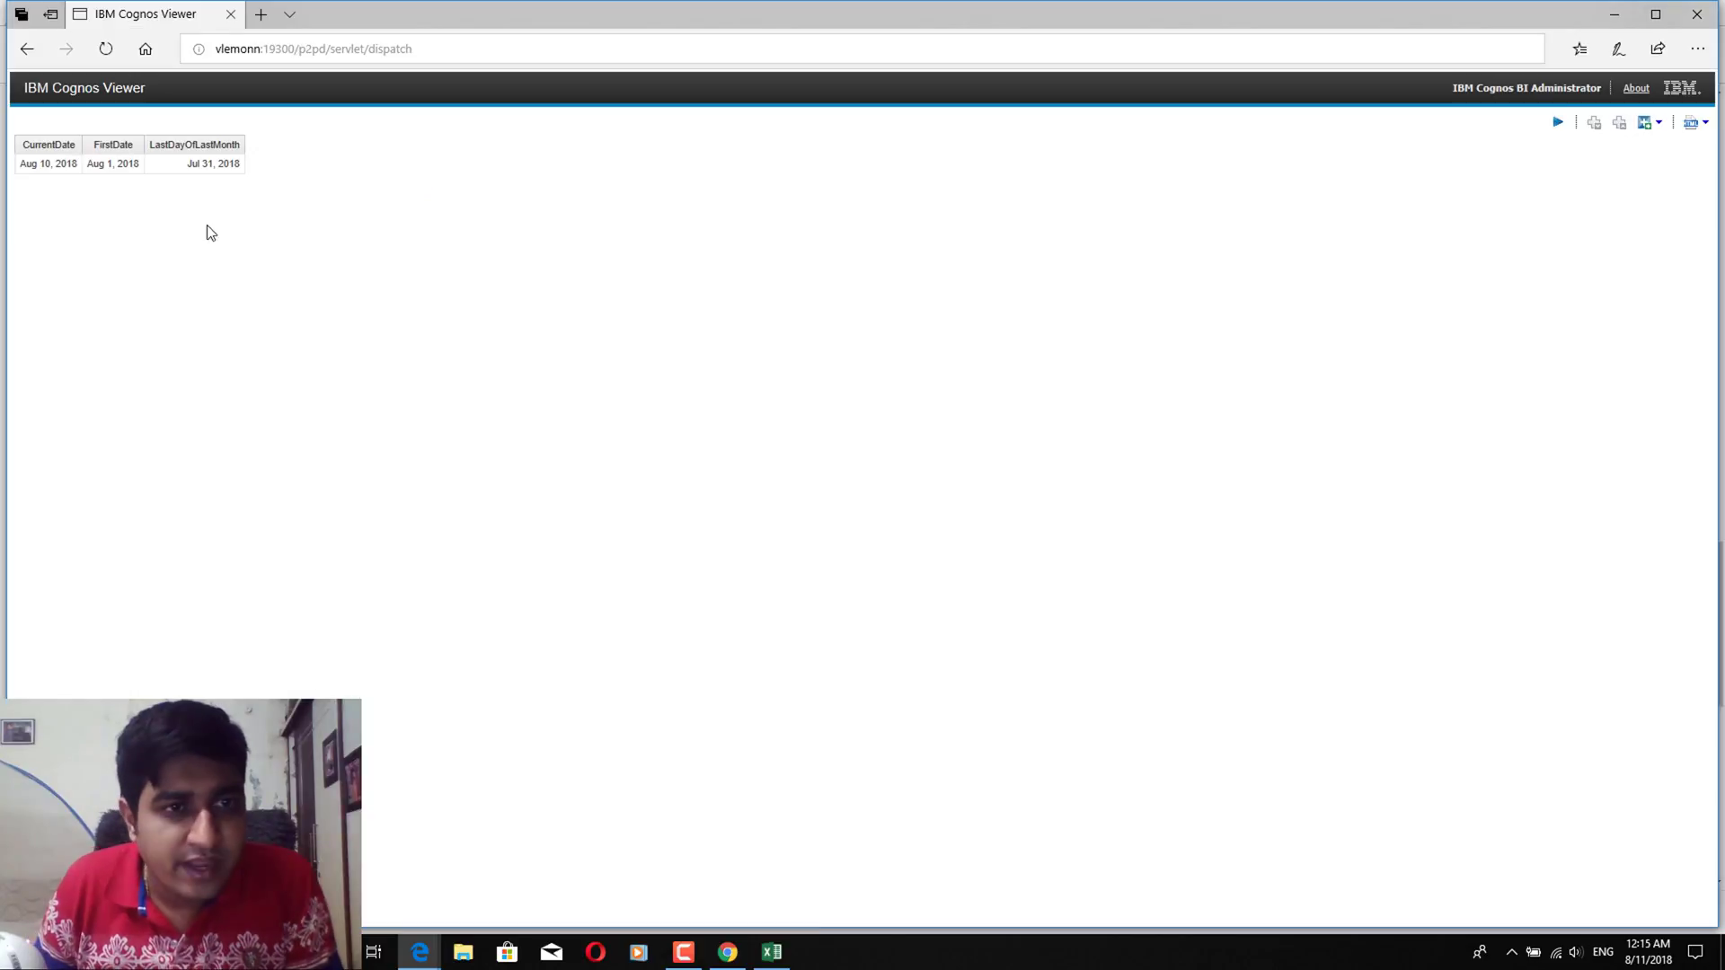
drag(192, 171, 251, 173)
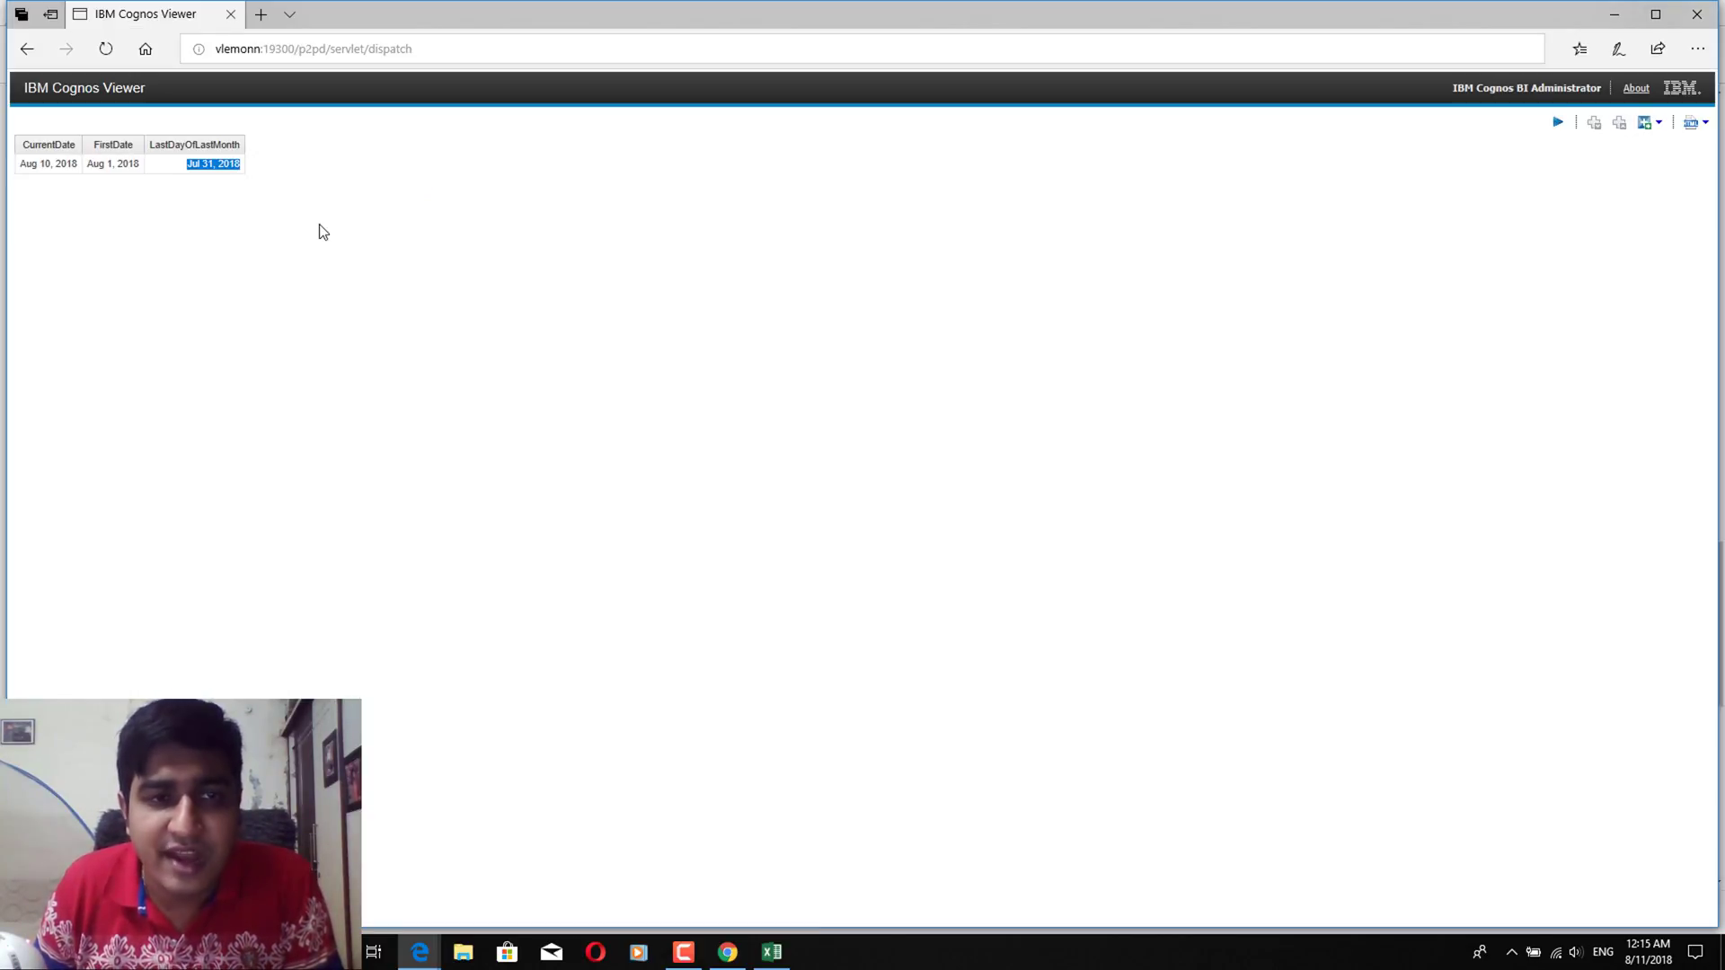
click(231, 13)
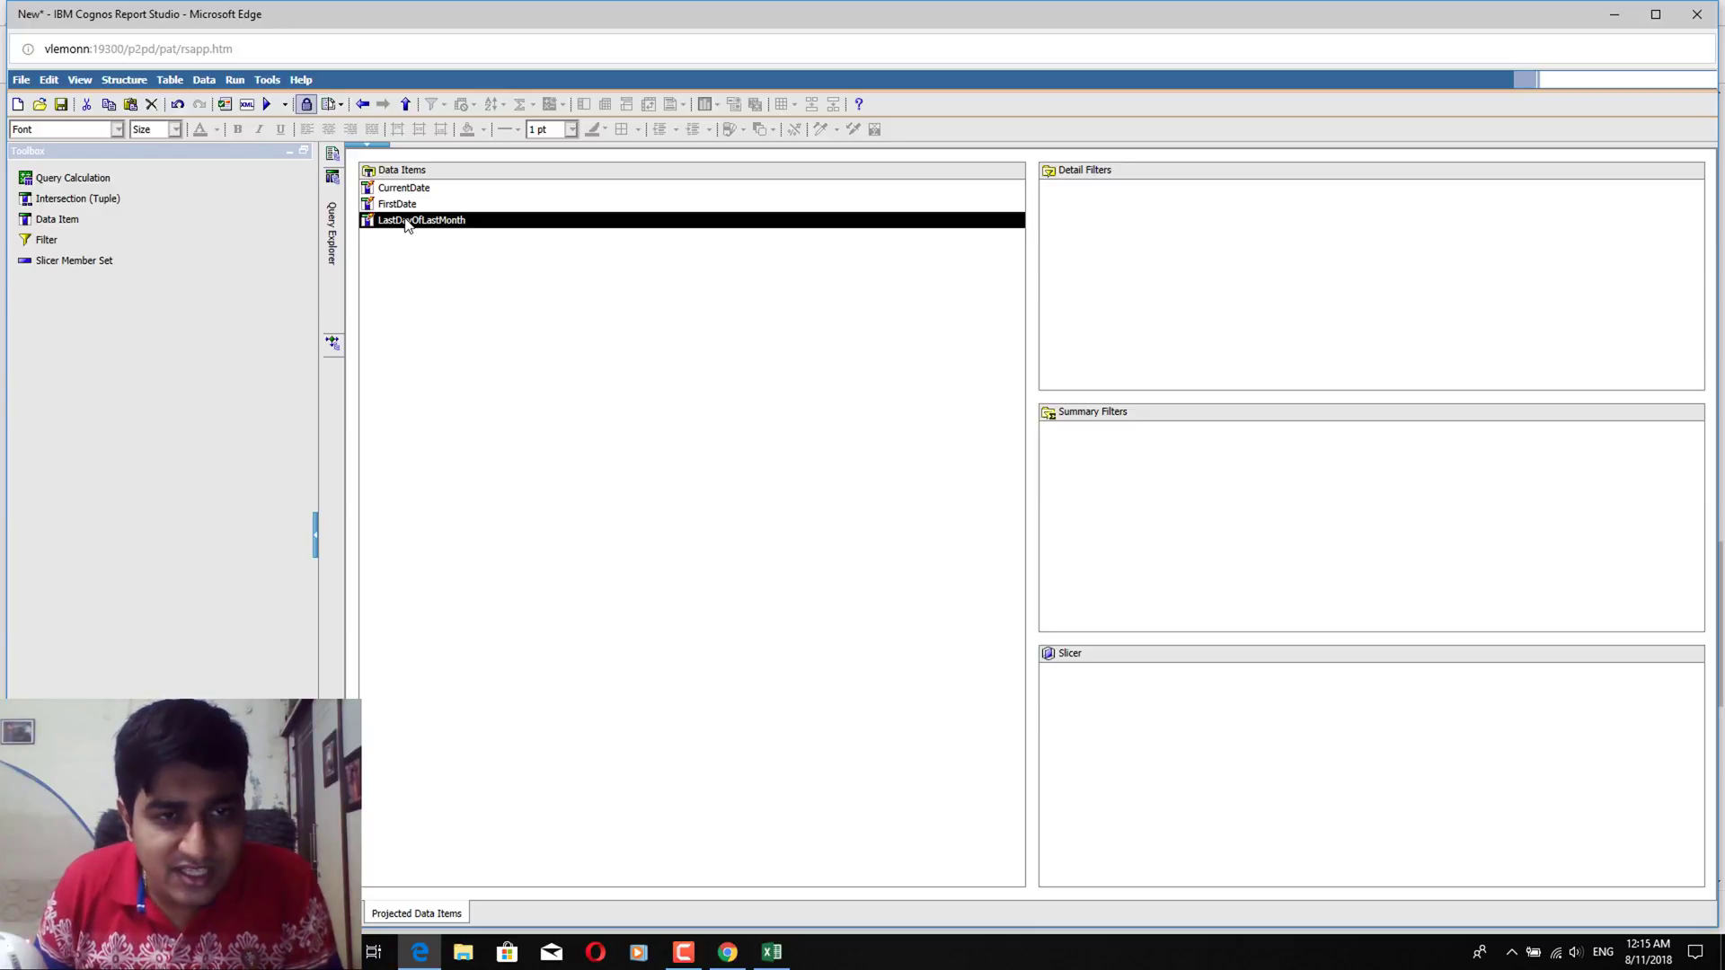
Copy the whole expression of the LastDayOfLastMonth data item and close its definition without changes
double_click(597, 221)
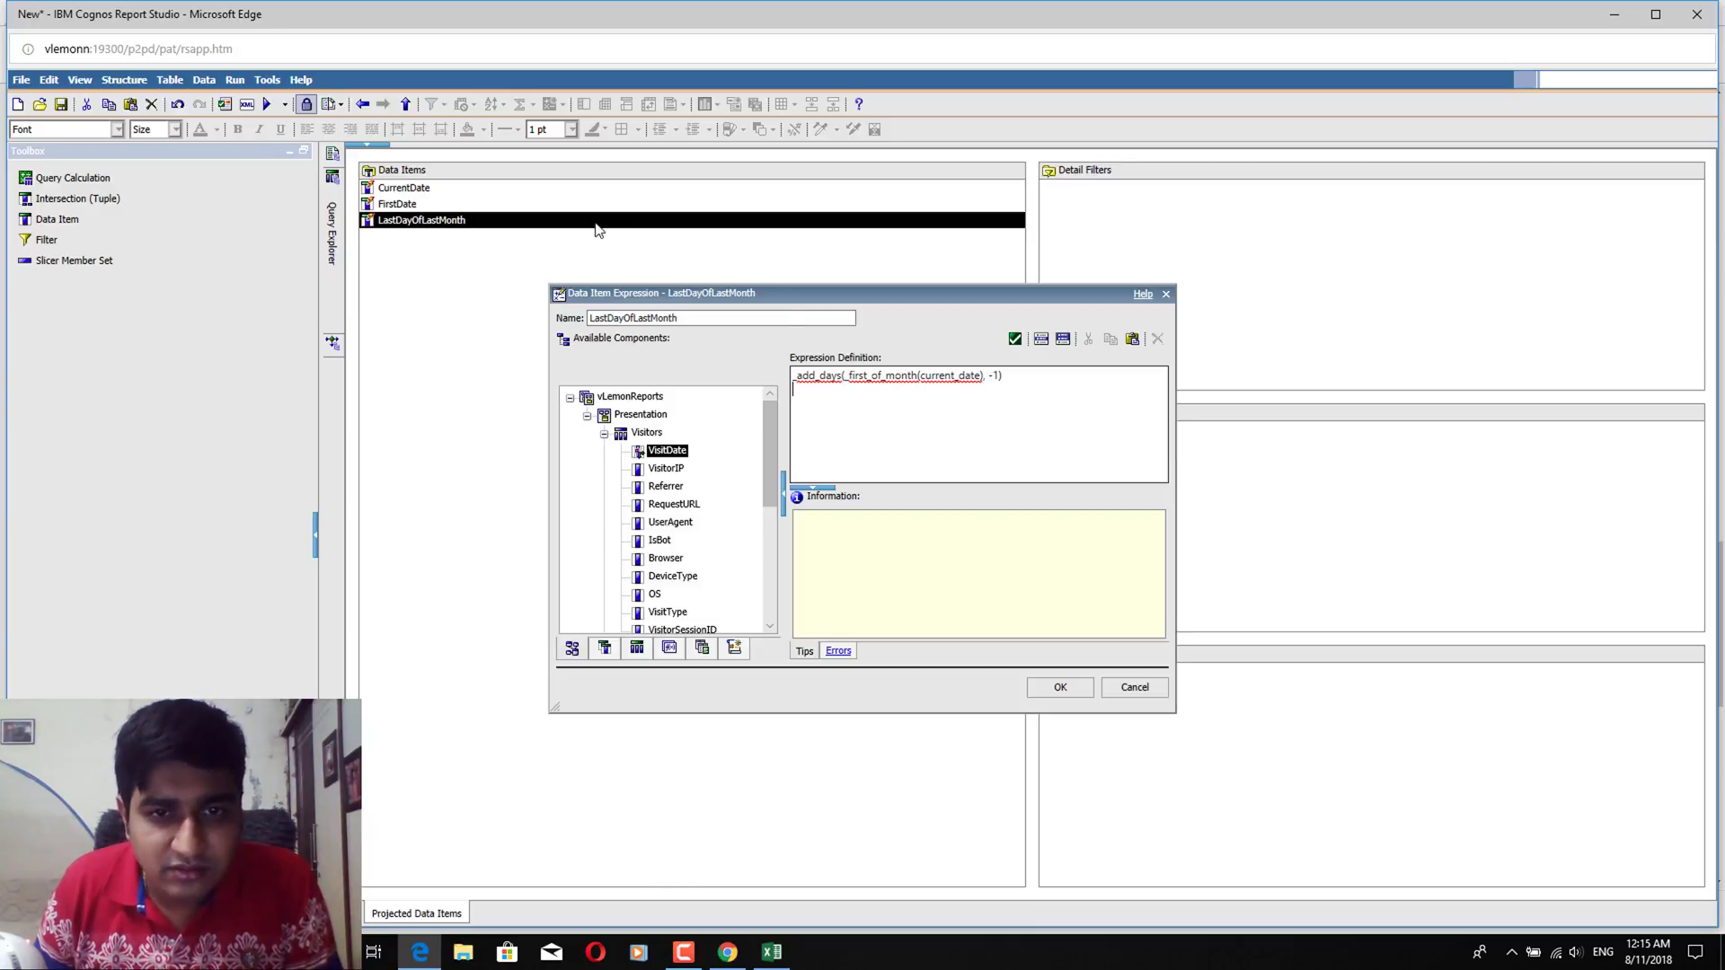
click(928, 375)
key(ctrl+a)
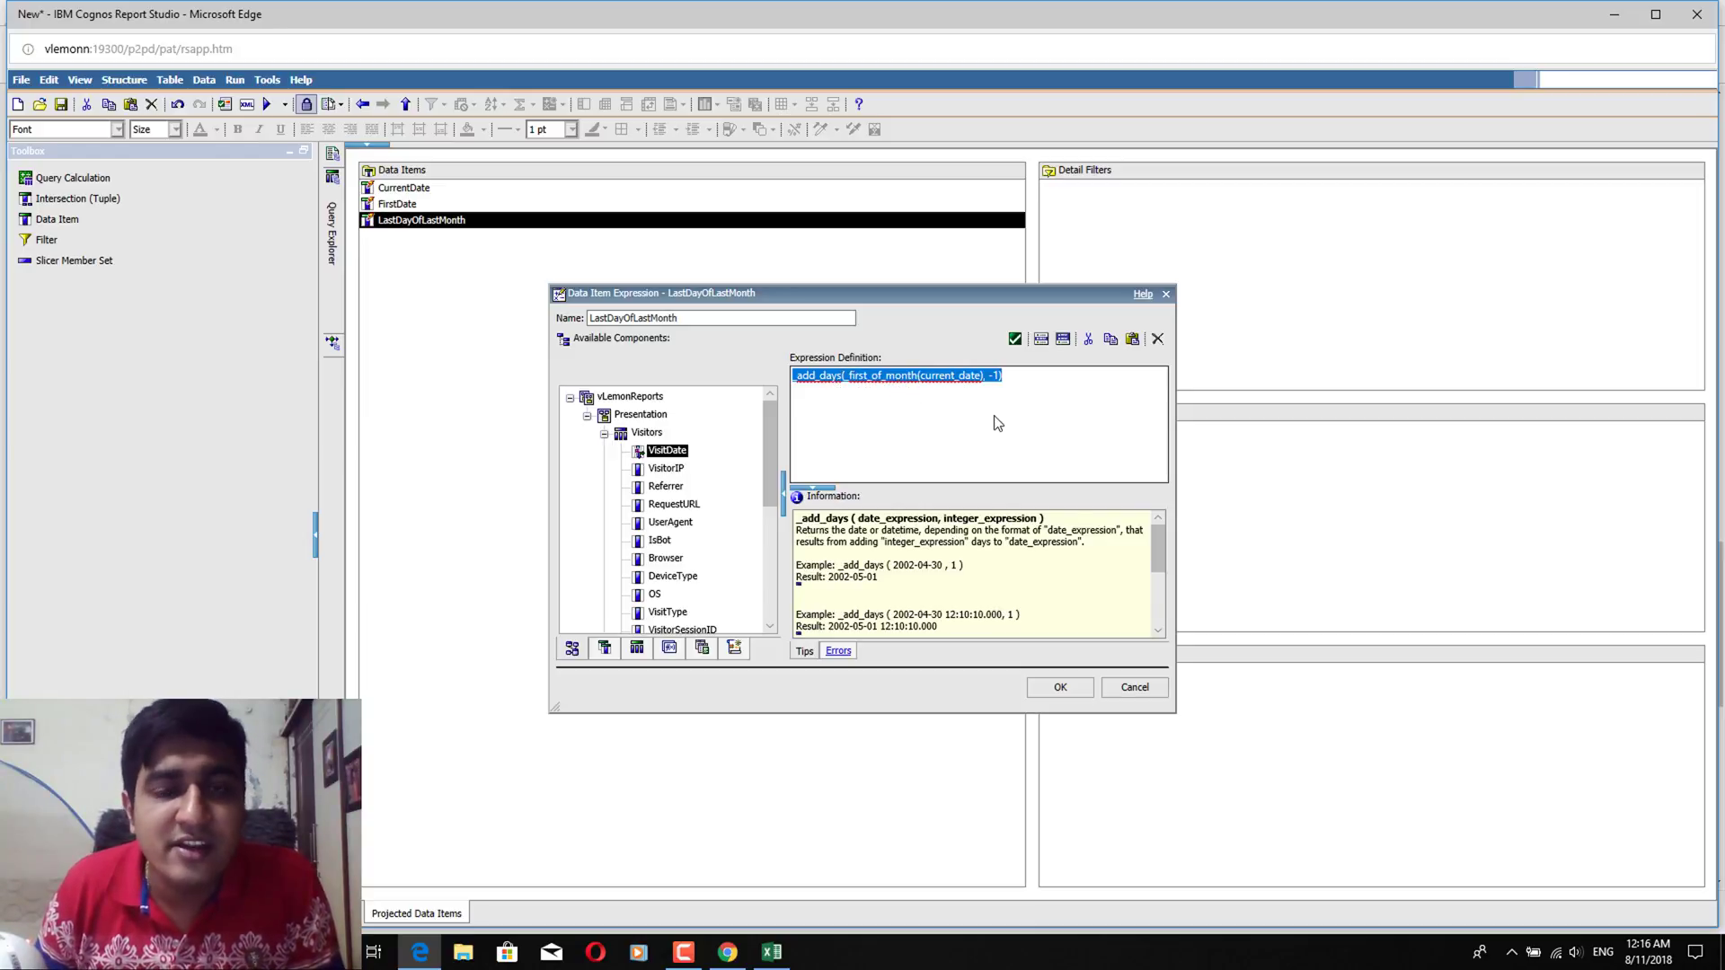
drag(1006, 392, 780, 373)
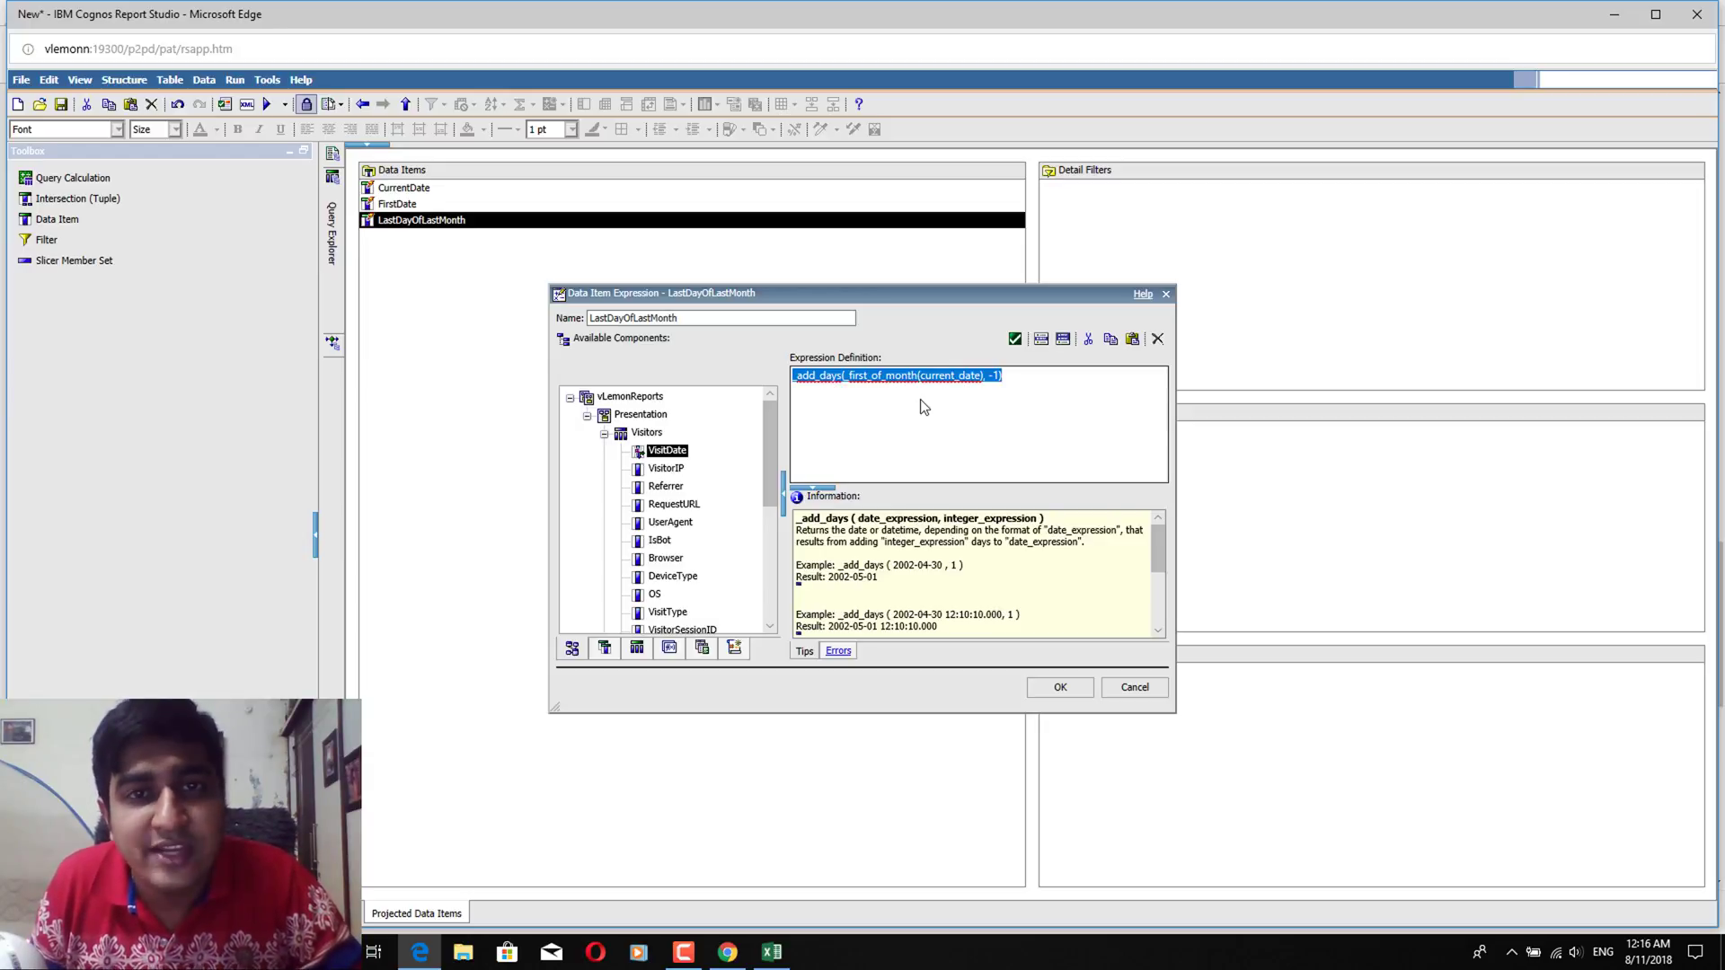
click(1123, 688)
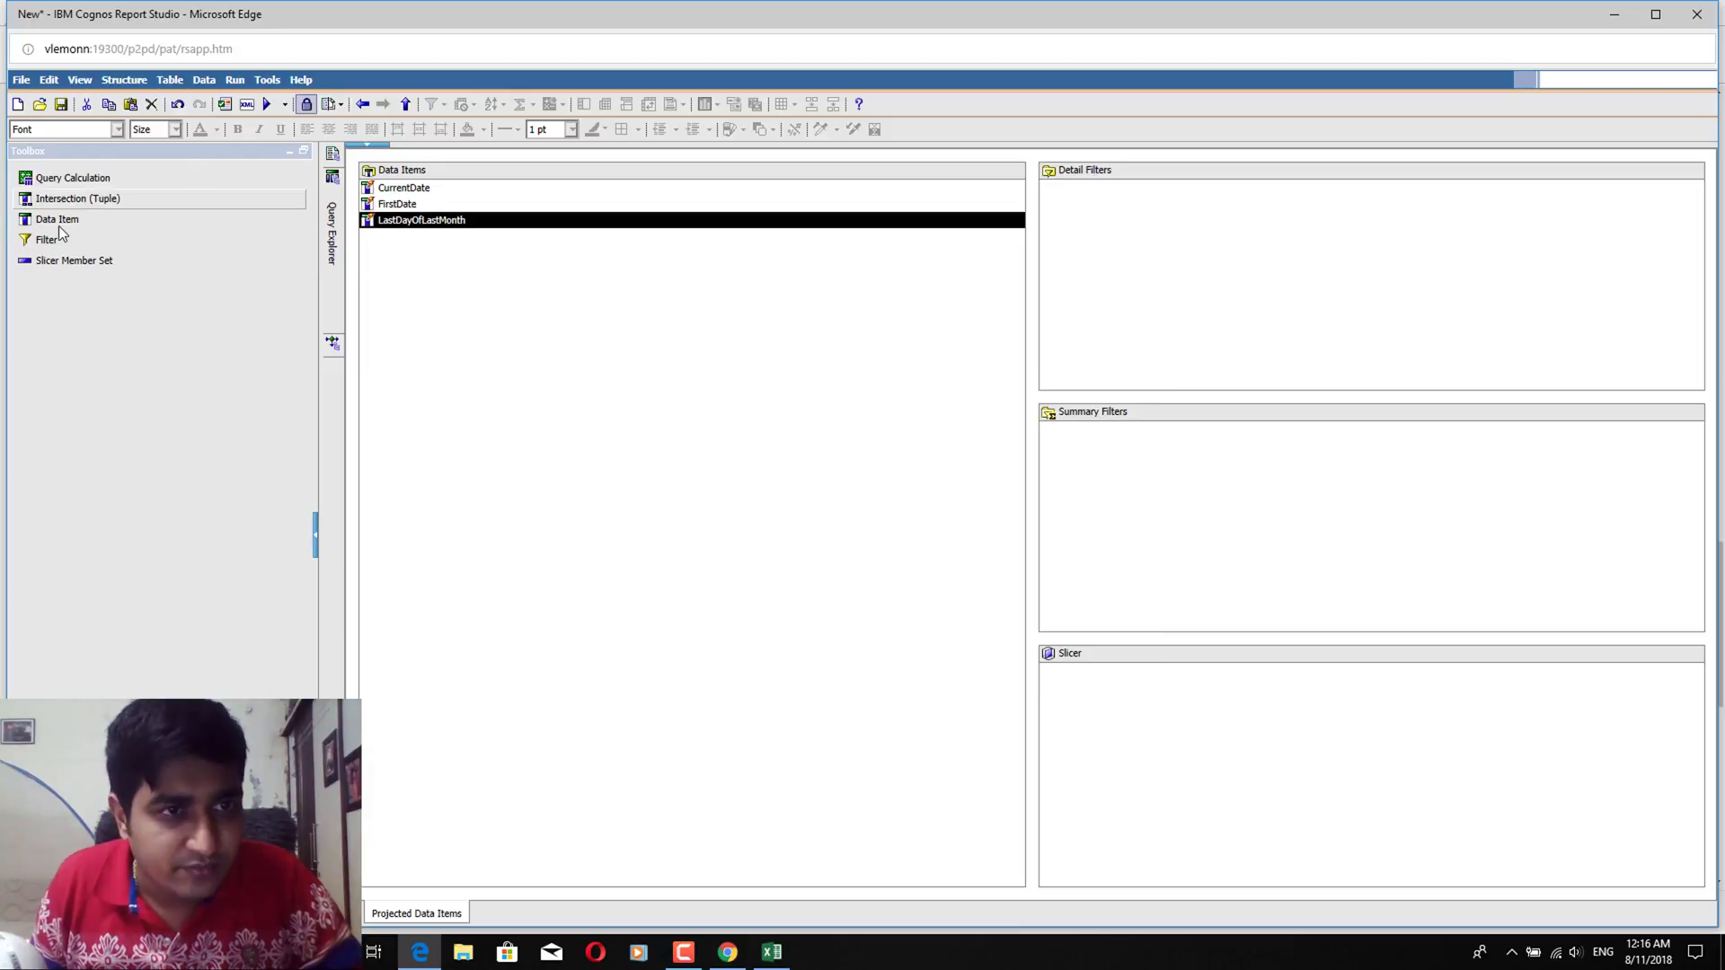
Add a new data item to the query and name it FirstDateofLastMonth
drag(58, 225, 426, 282)
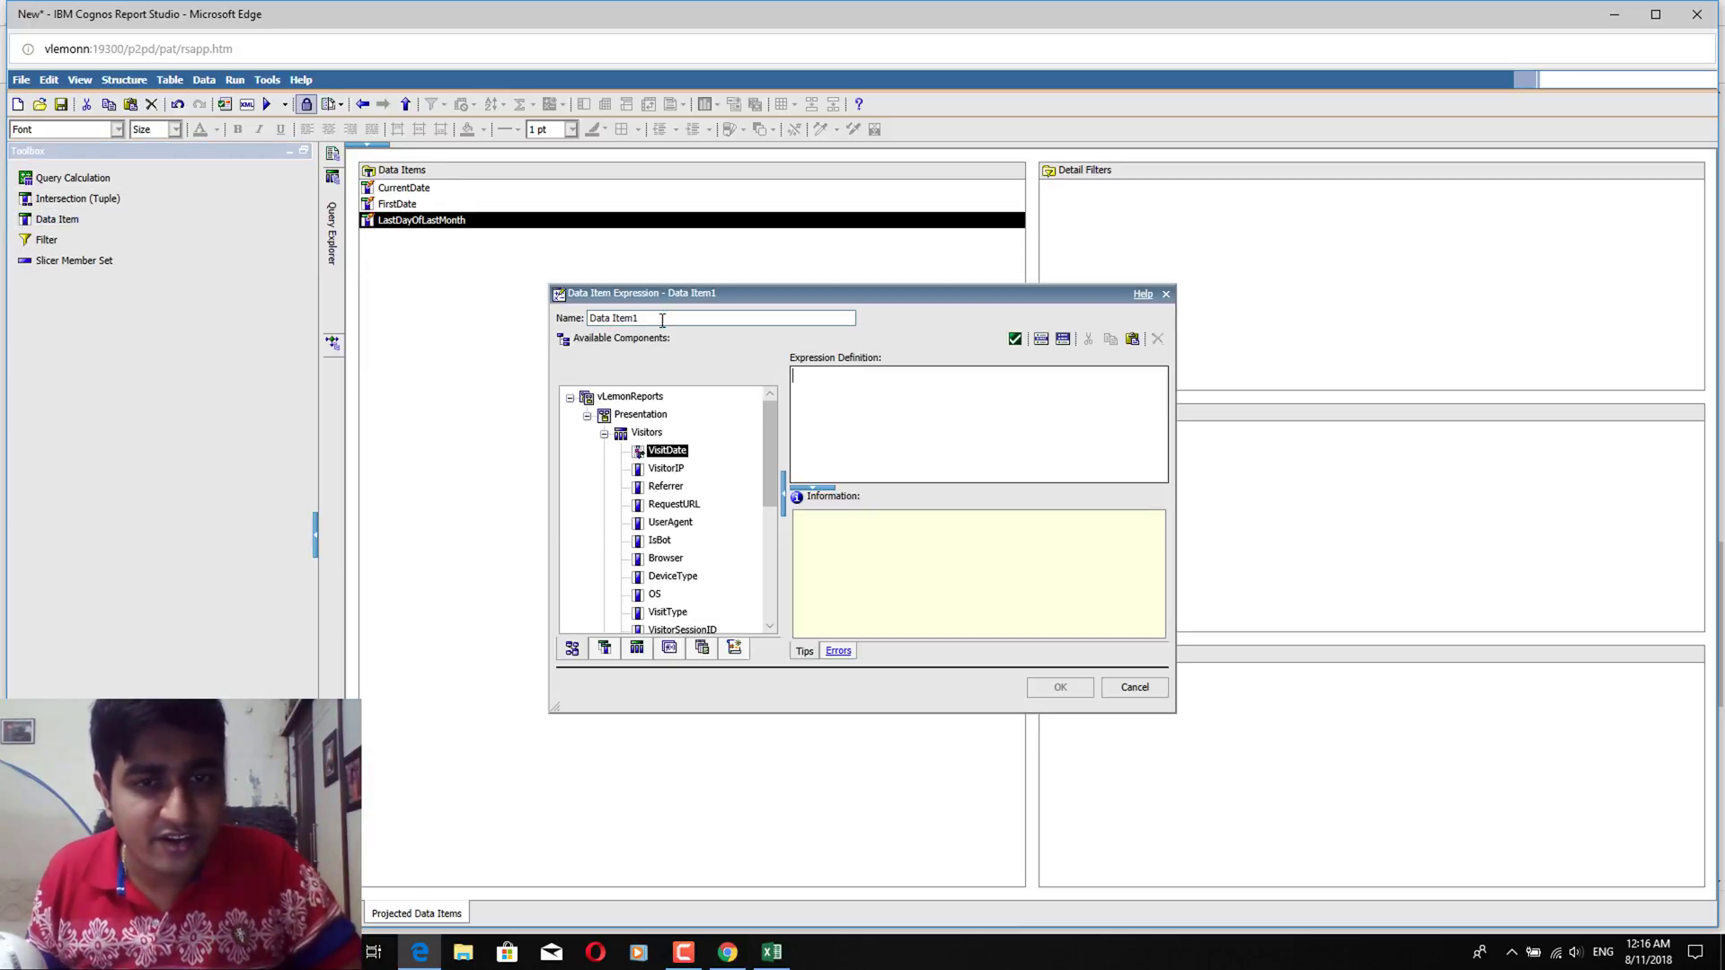
triple_click(662, 320)
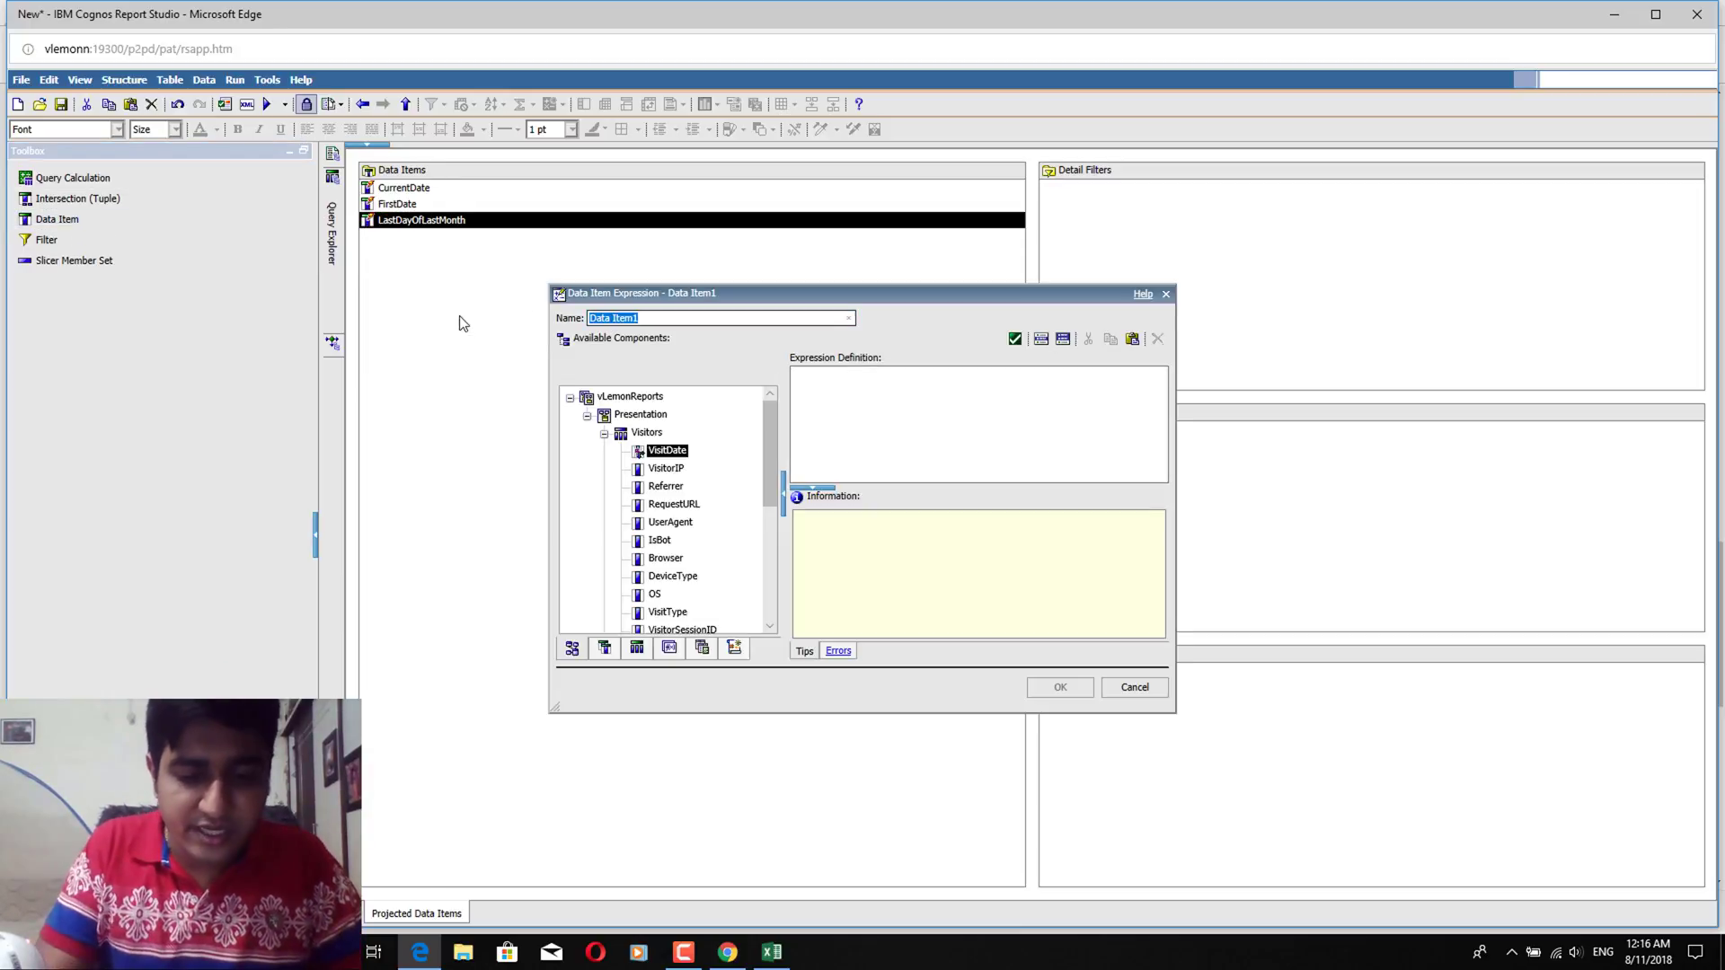
text(FirstDa)
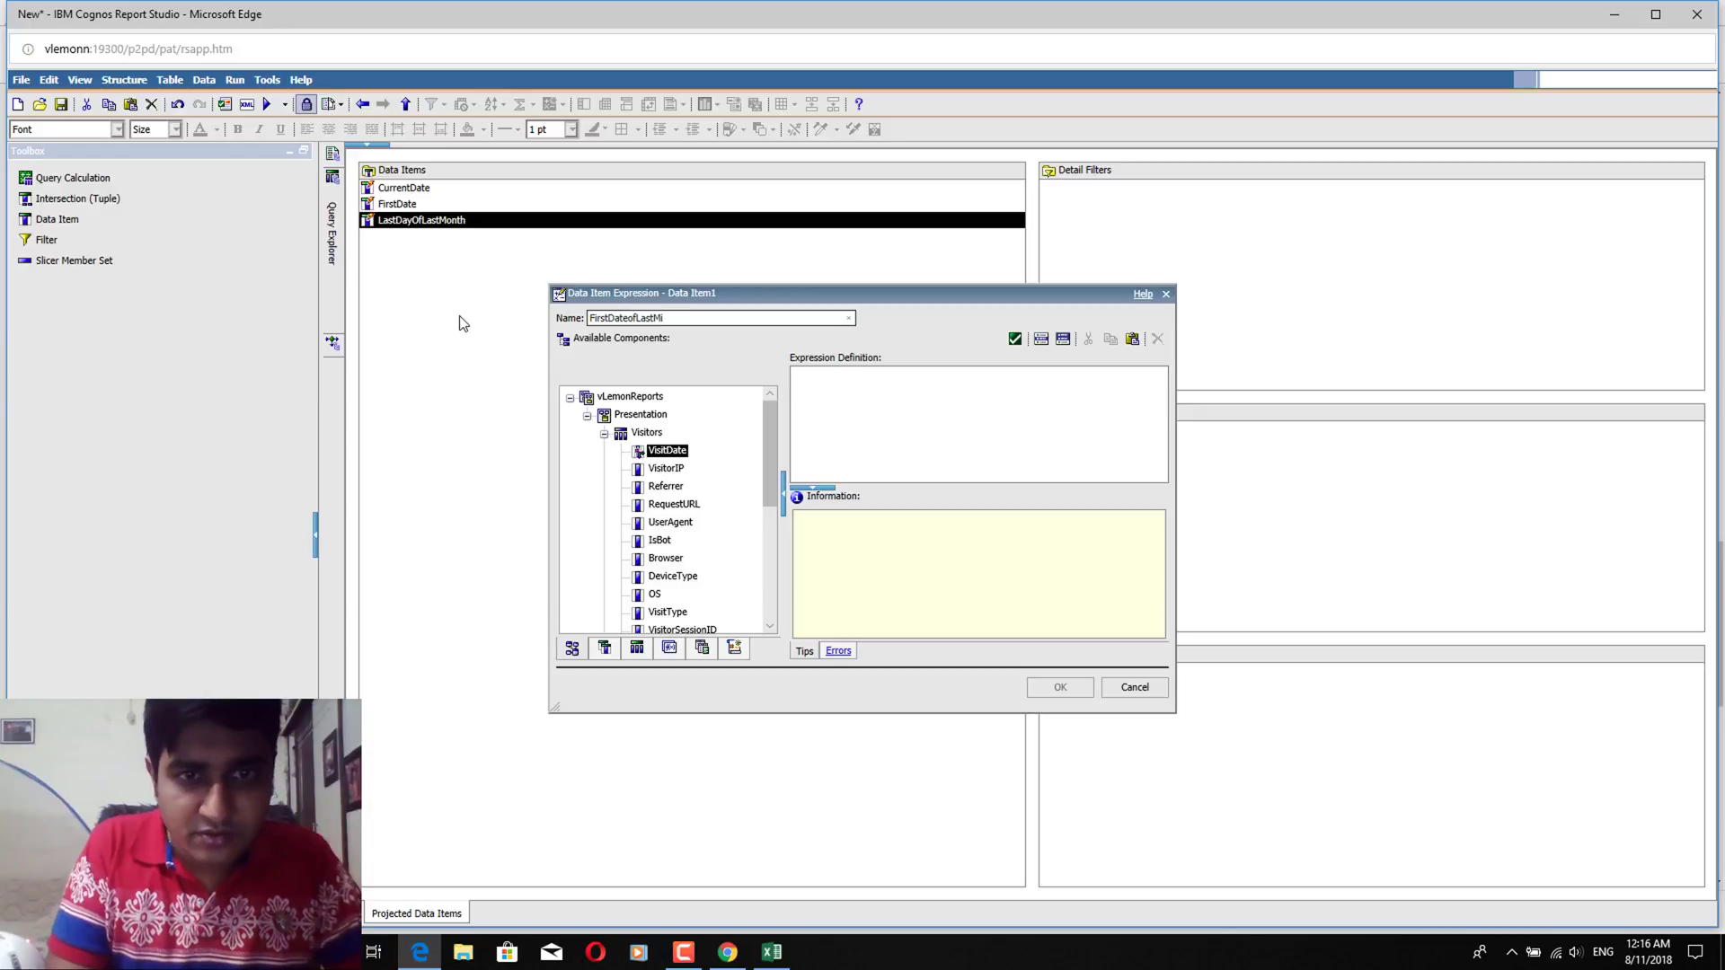
text(teofLastMonth)
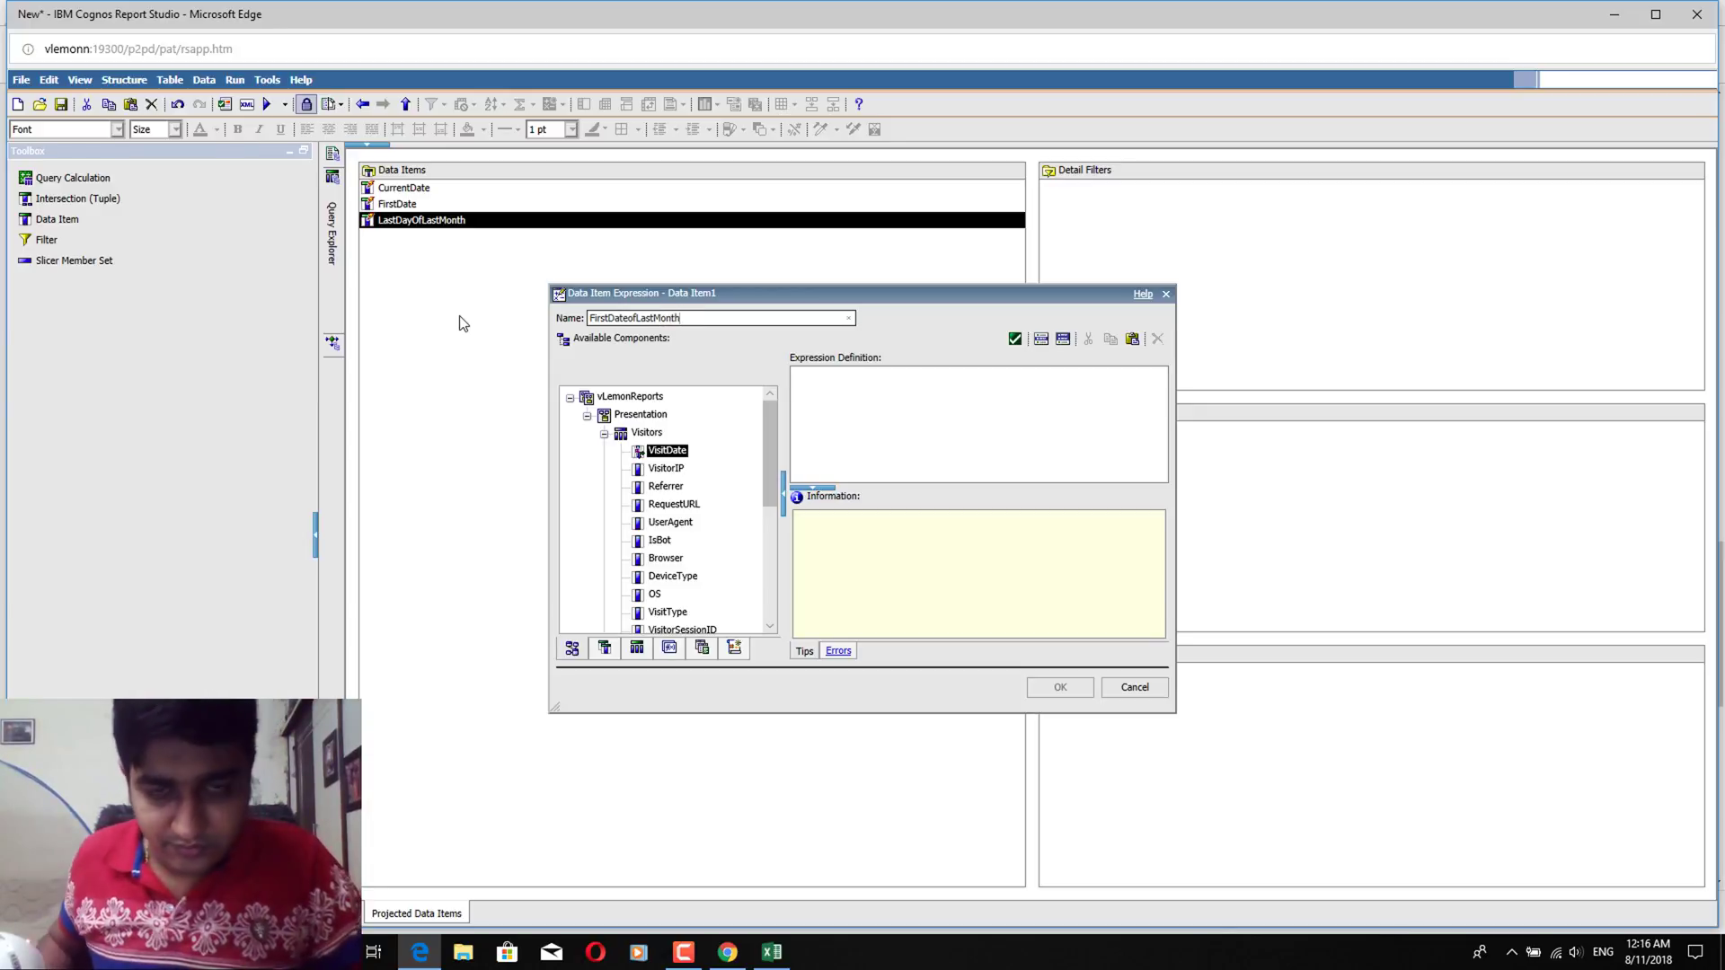
Enter _first_of_mont(2018-07-31) as the expression of the FirstDateofLastMonth data item
click(800, 401)
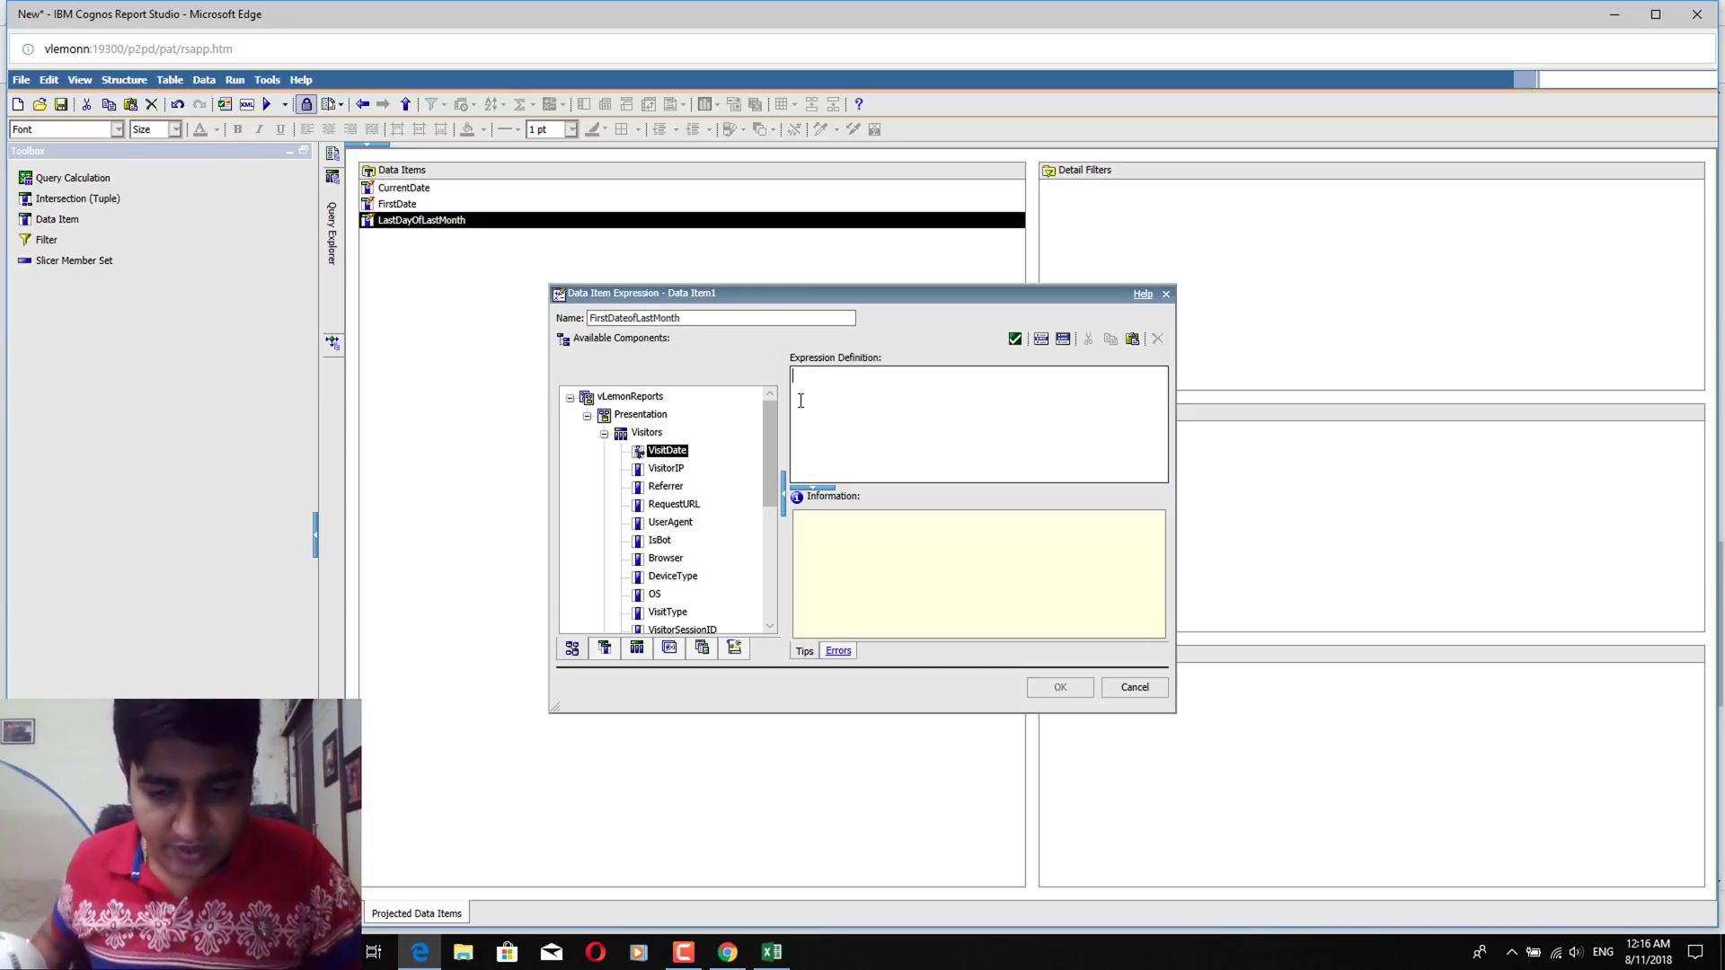
text(_)
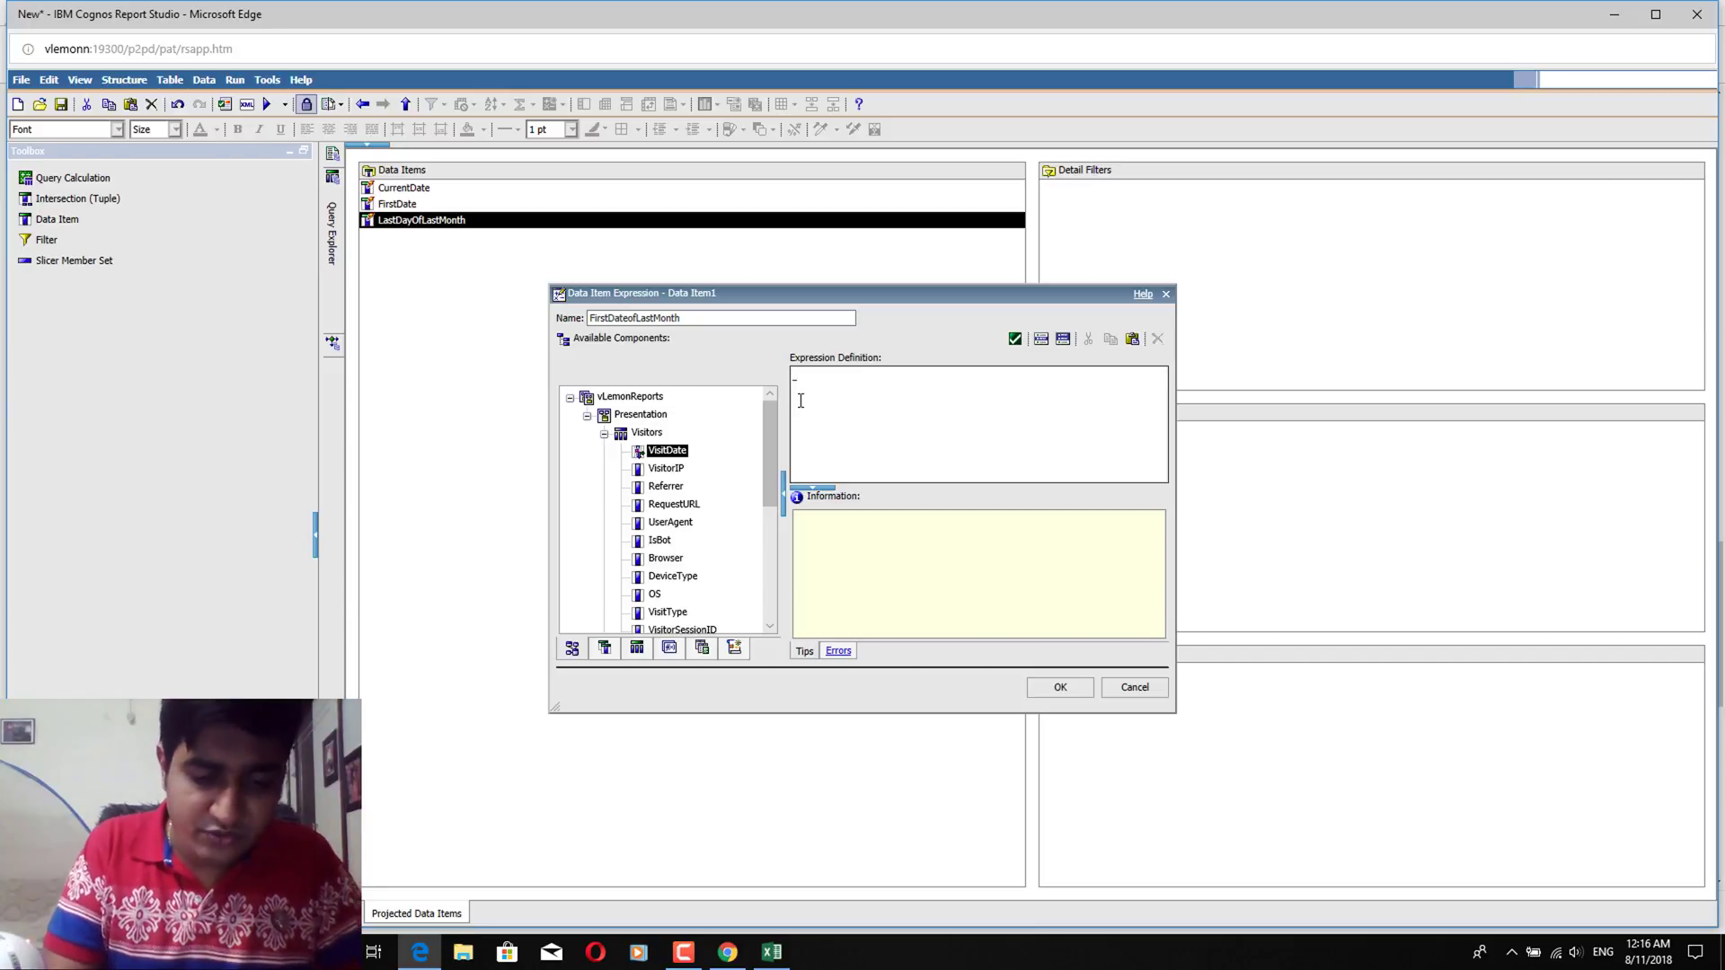
text(first)
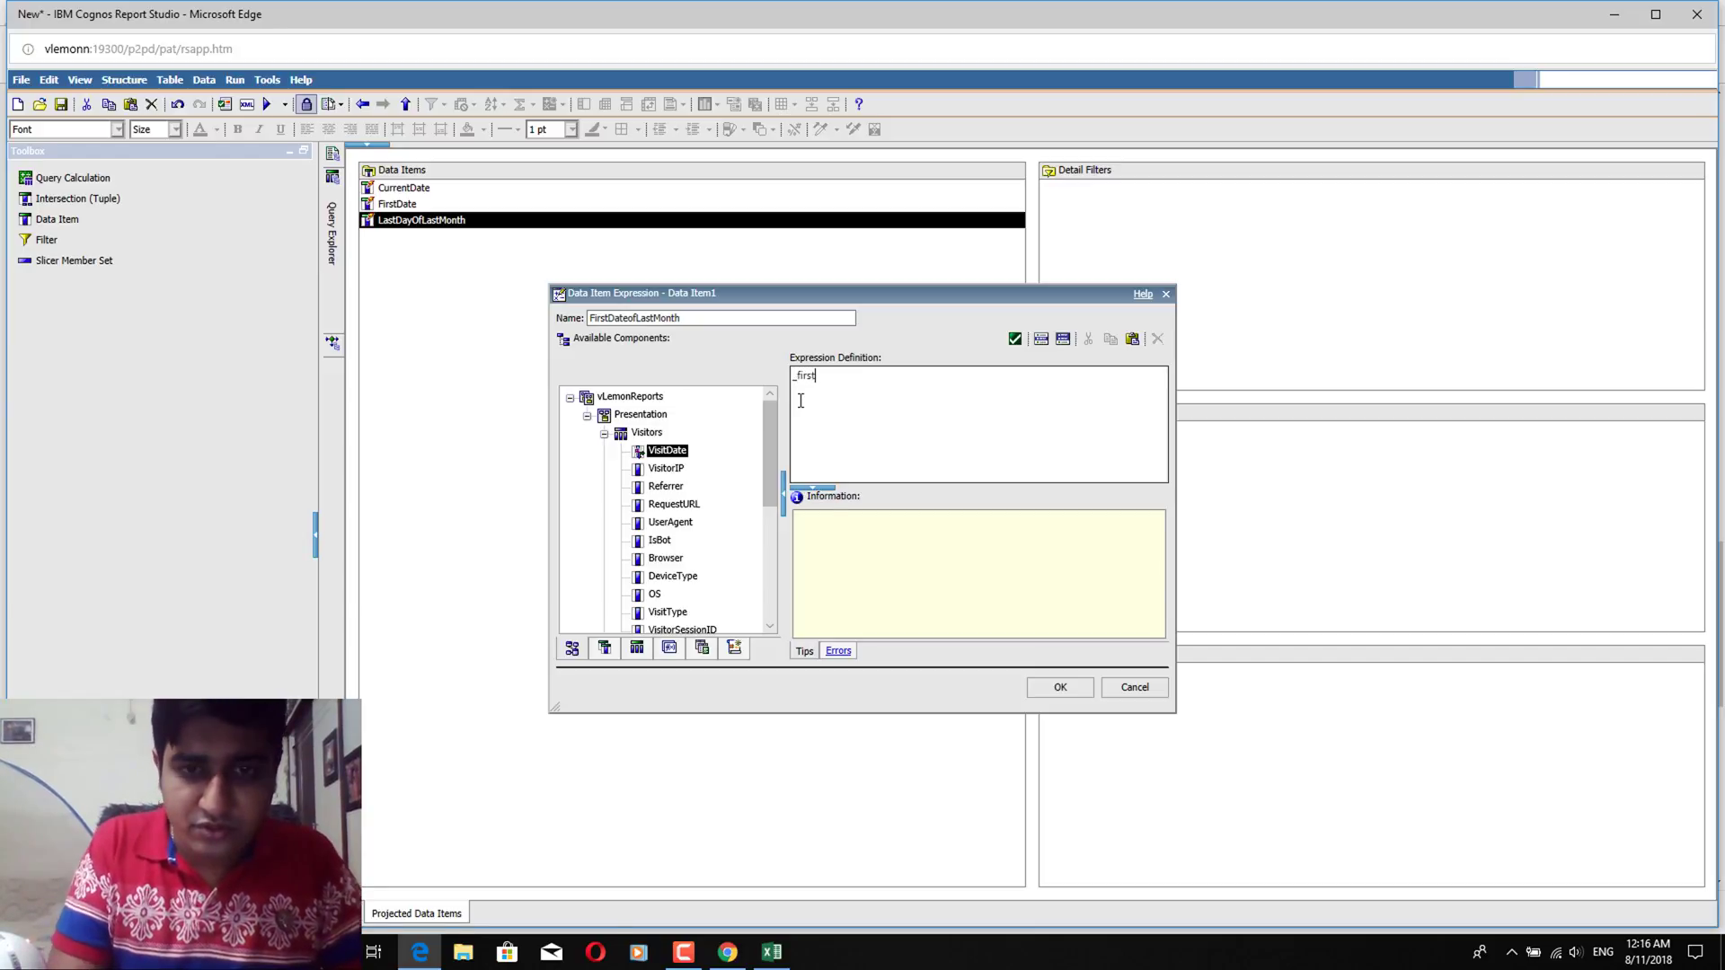
text(_of_month)
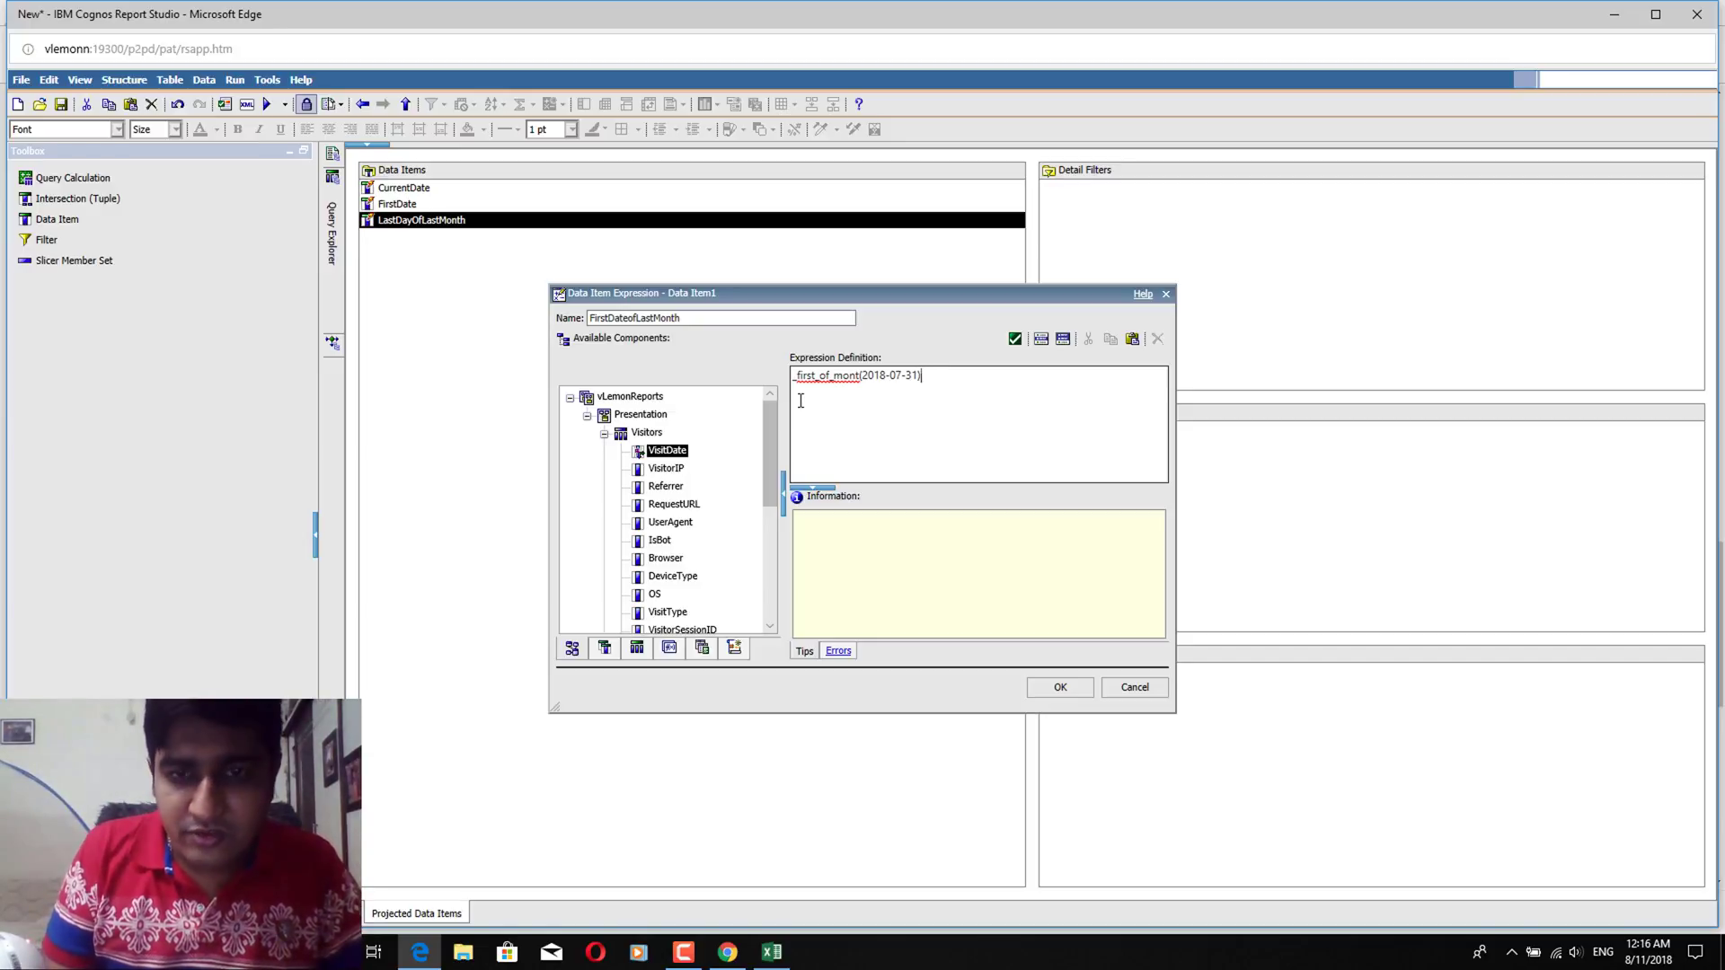
Replace the fixed date argument with _add_days(_first_of_month(current_date), -1), validate the expression and save the data item
key(End)
key(shift+Left)
key(shift+Left)
key(shift+Left)
key(shift+Left)
key(shift+Left)
key(shift+Left)
key(shift+Left)
key(shift+Left)
key(shift+Left)
key(shift+Left)
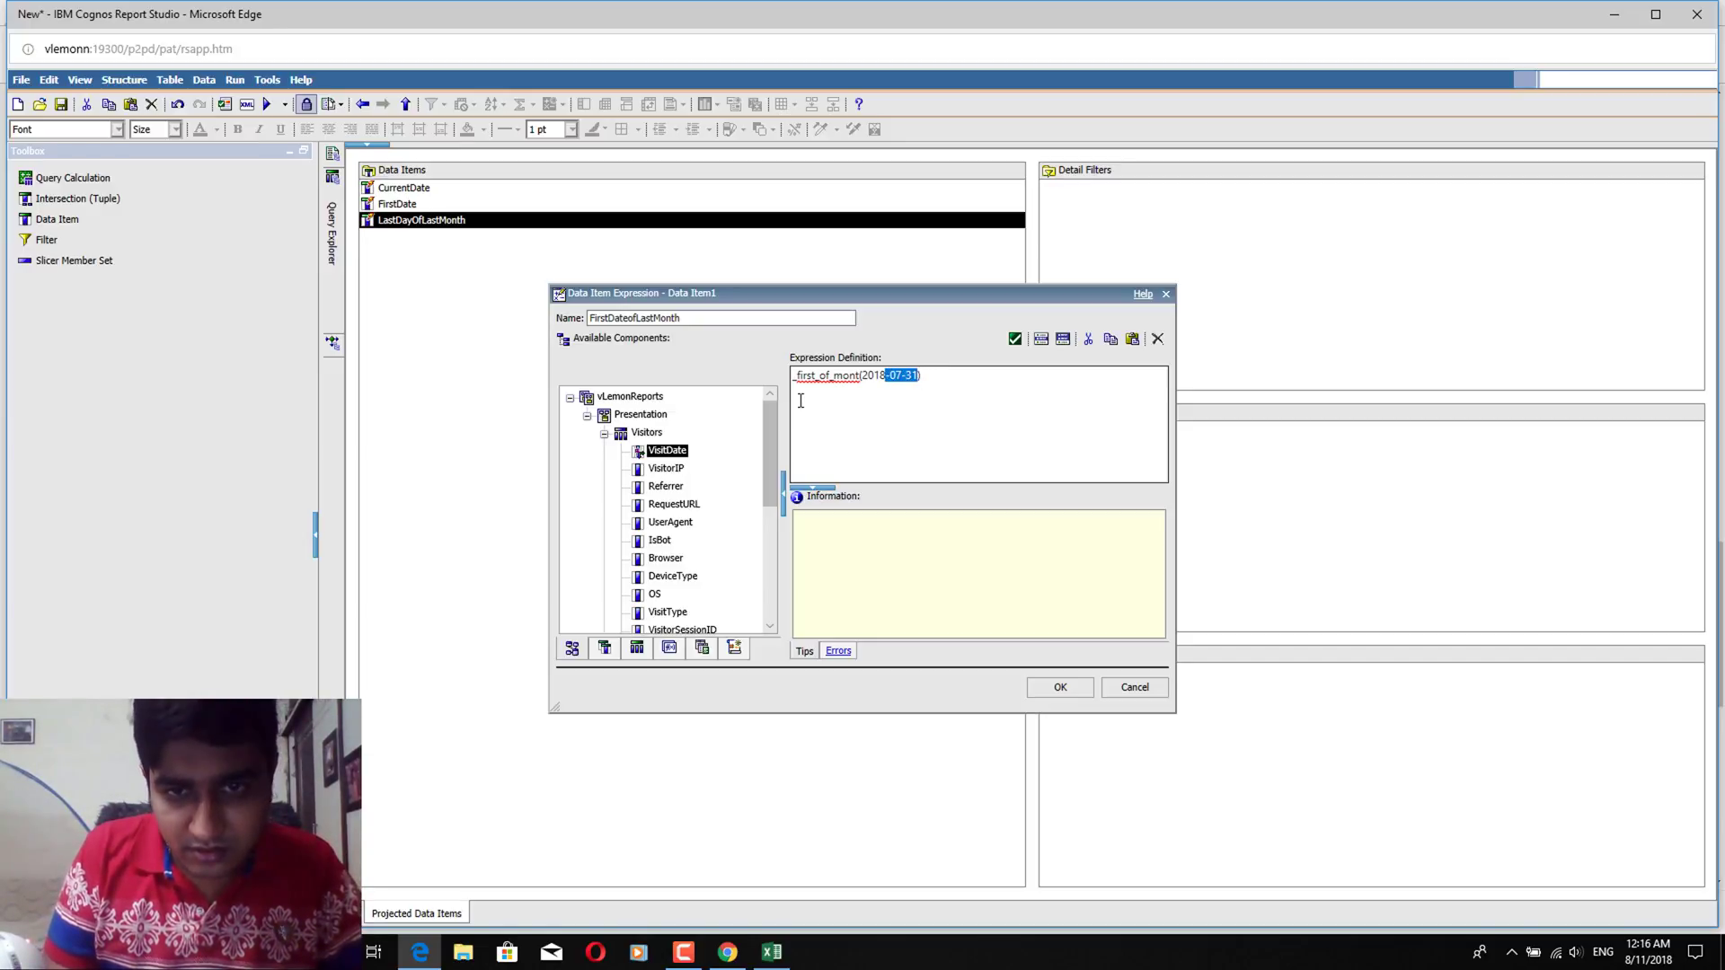
text(_add_days(_first_of_month(current_date), -1))
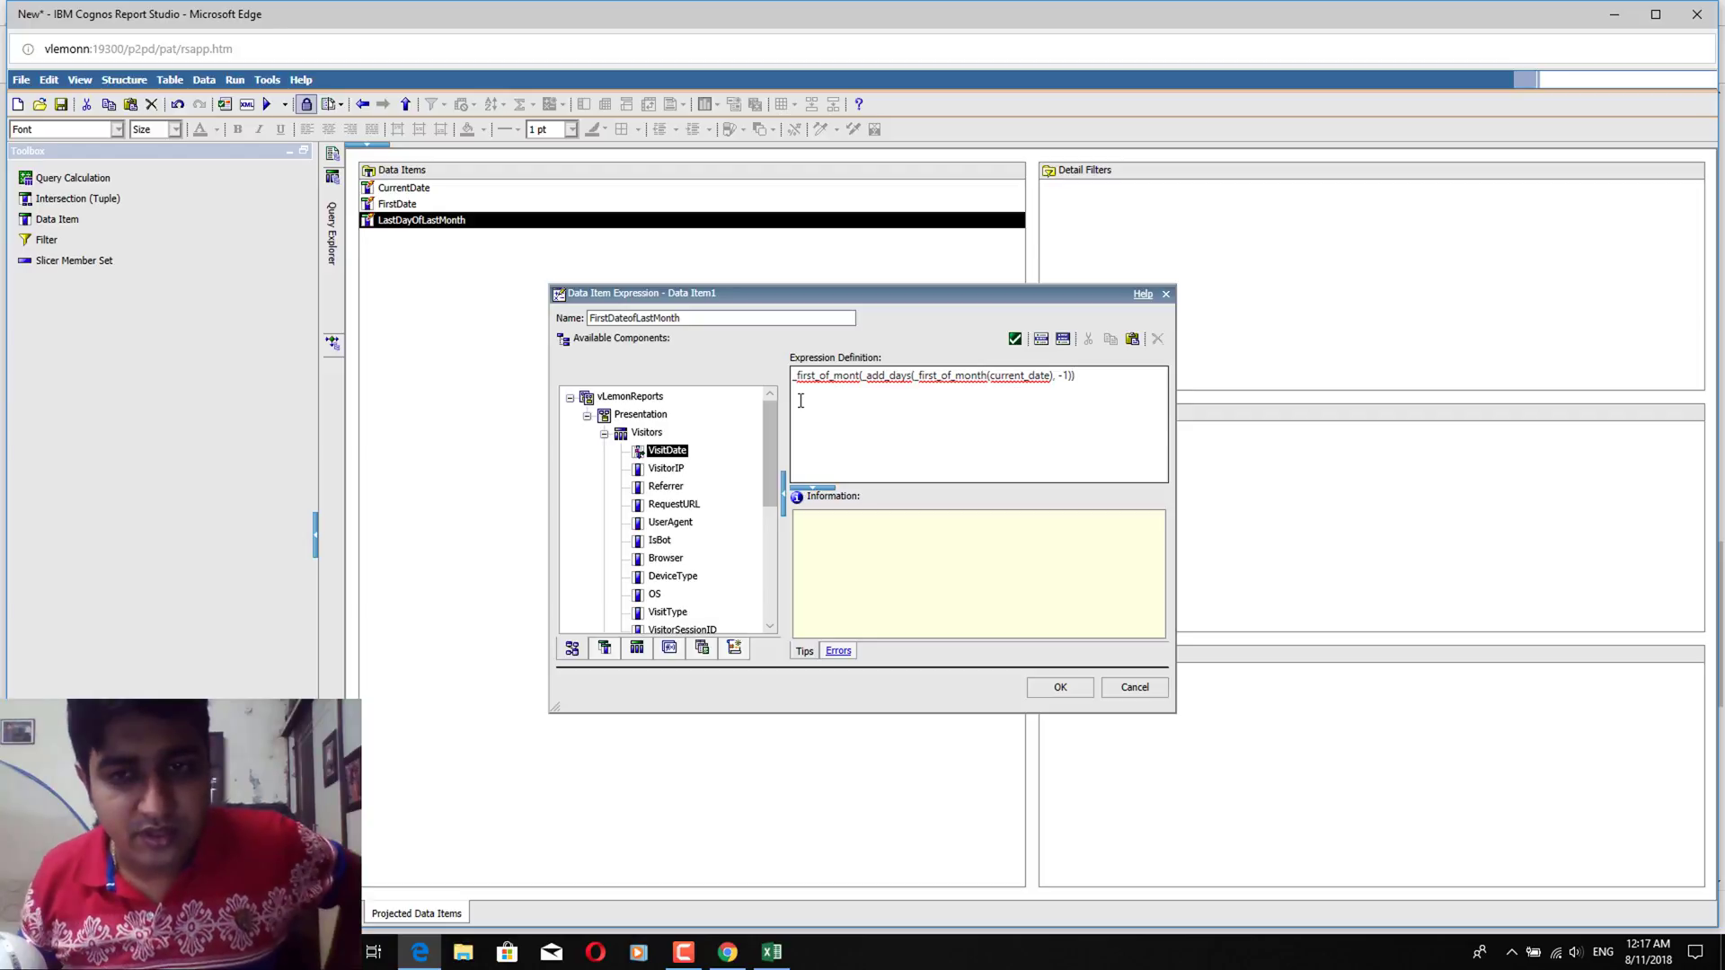
click(1015, 338)
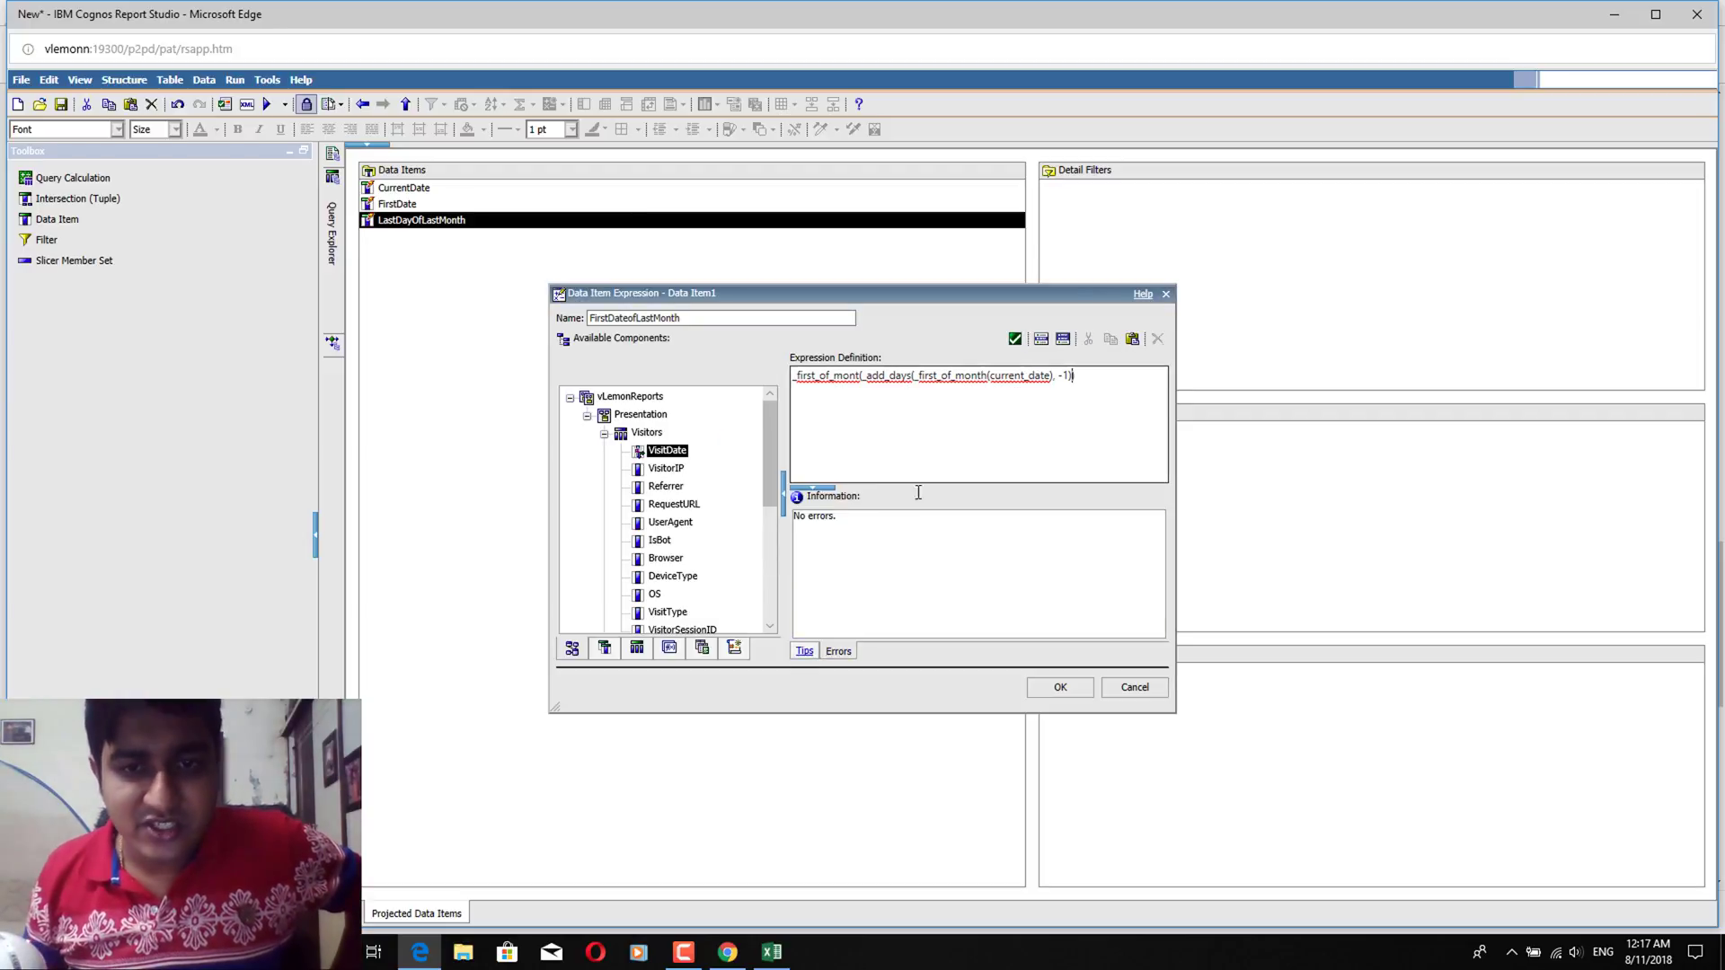
click(1052, 687)
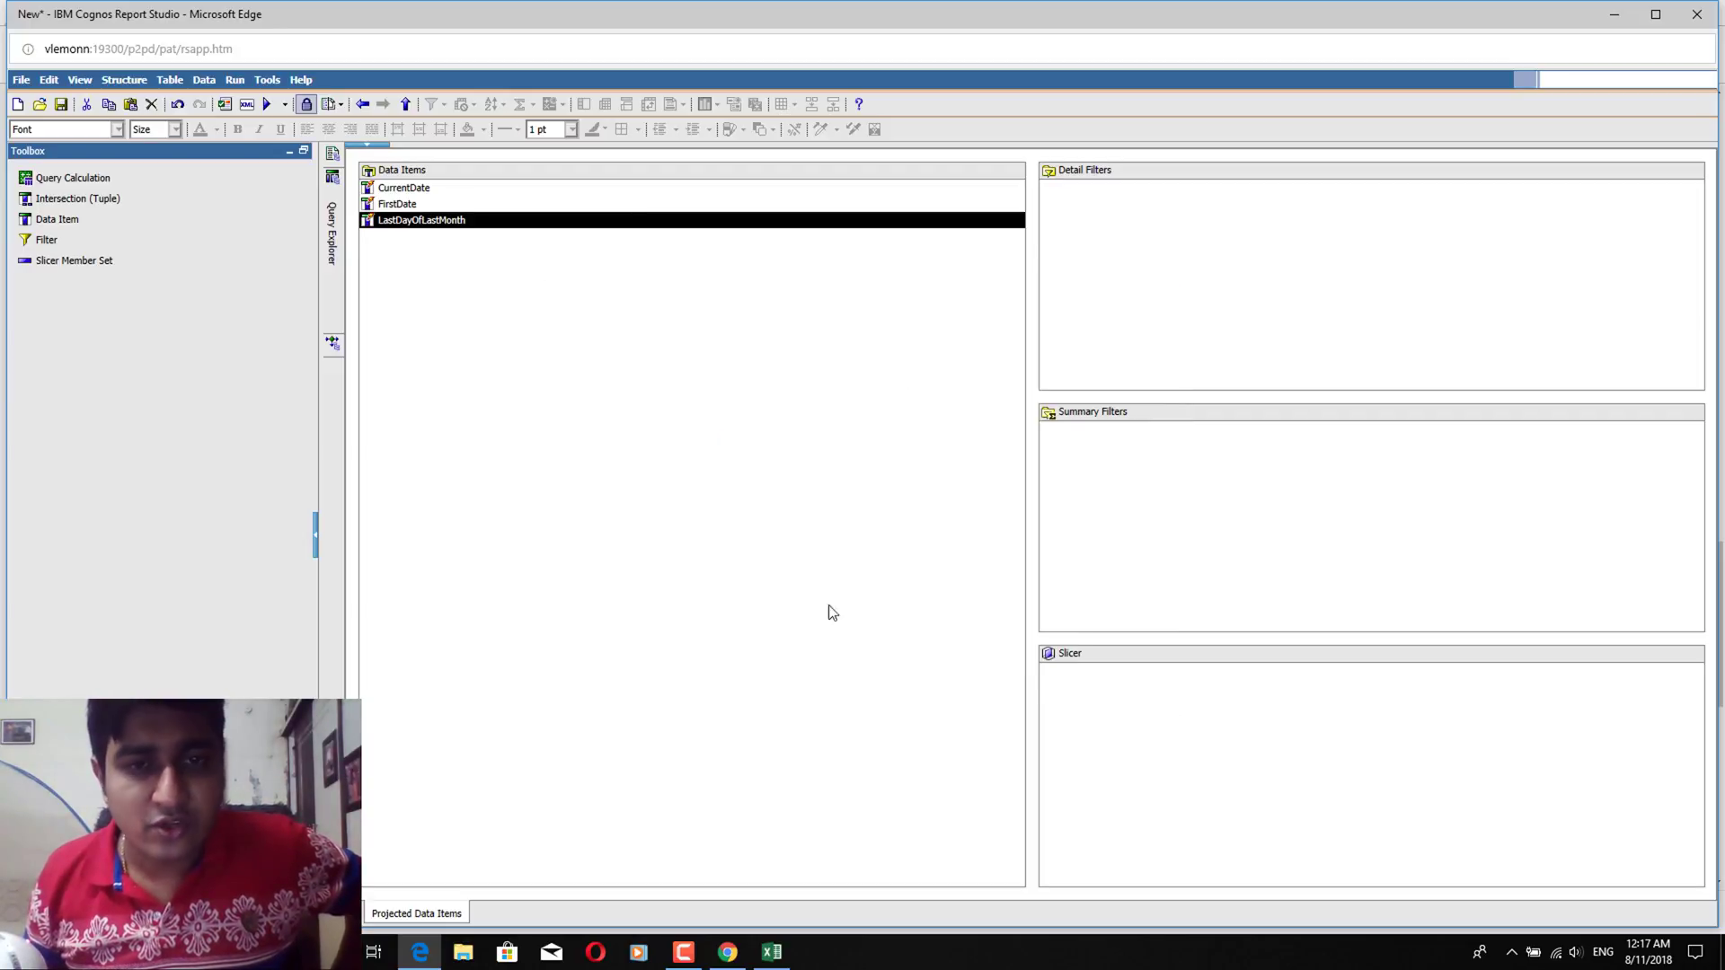
Run the query with FirstDateofLastMonth included to view its tabular data, and close the output
click(235, 80)
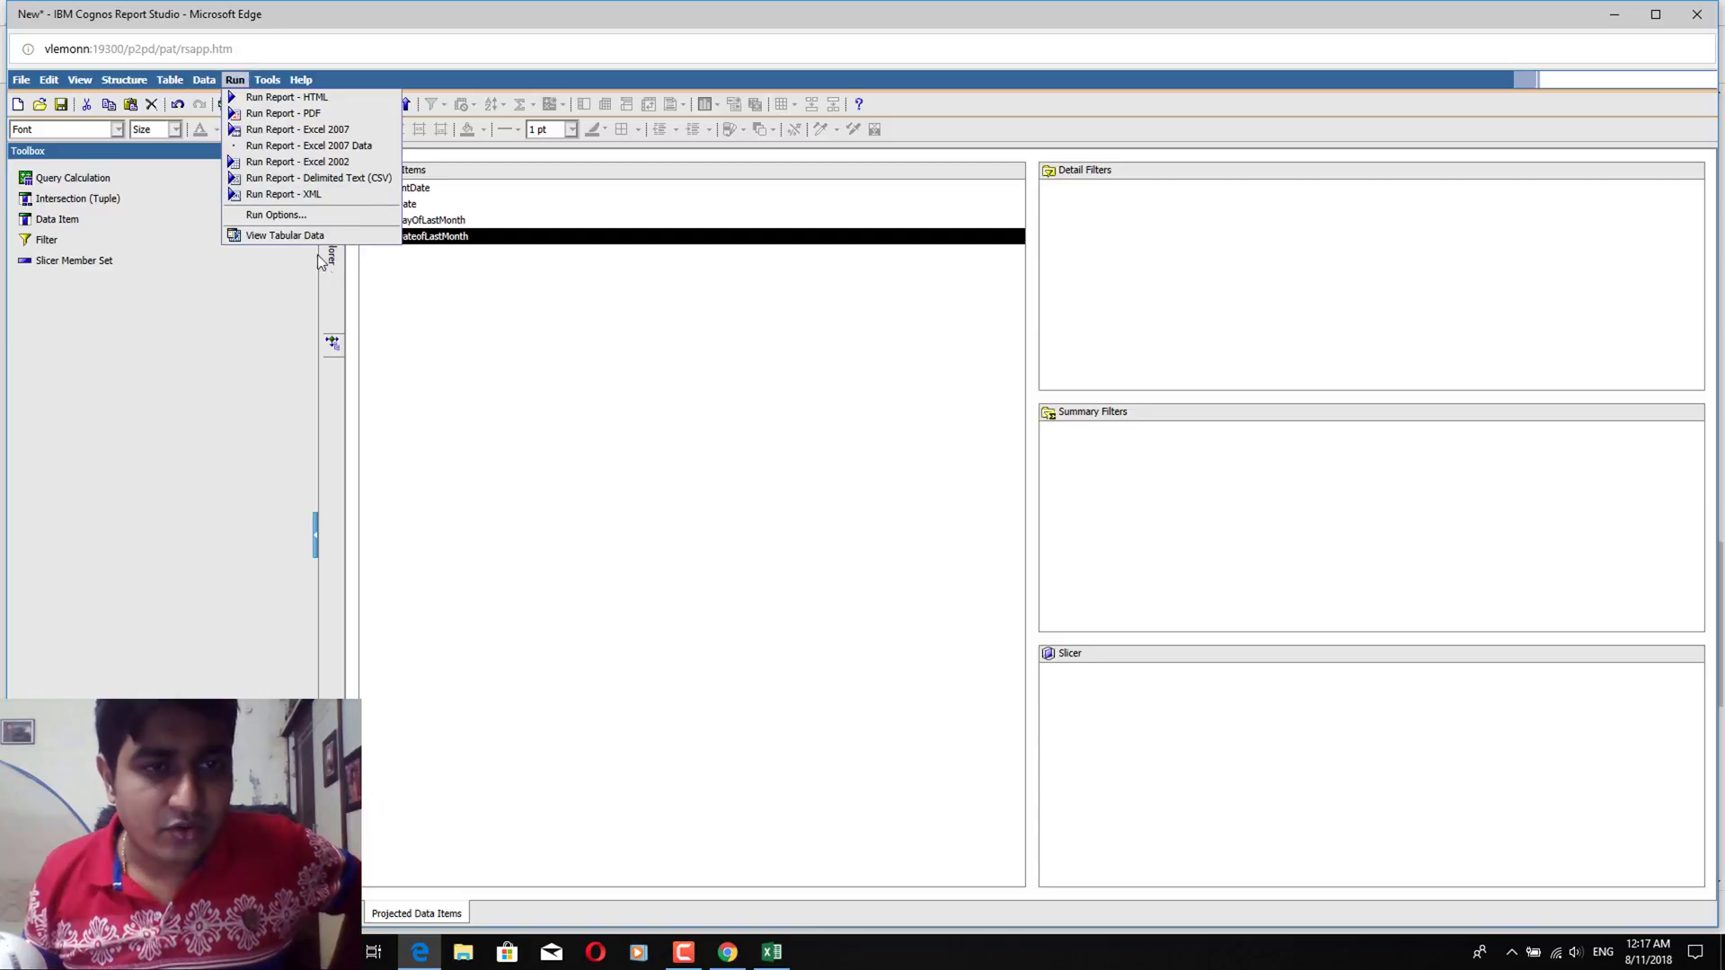
click(306, 235)
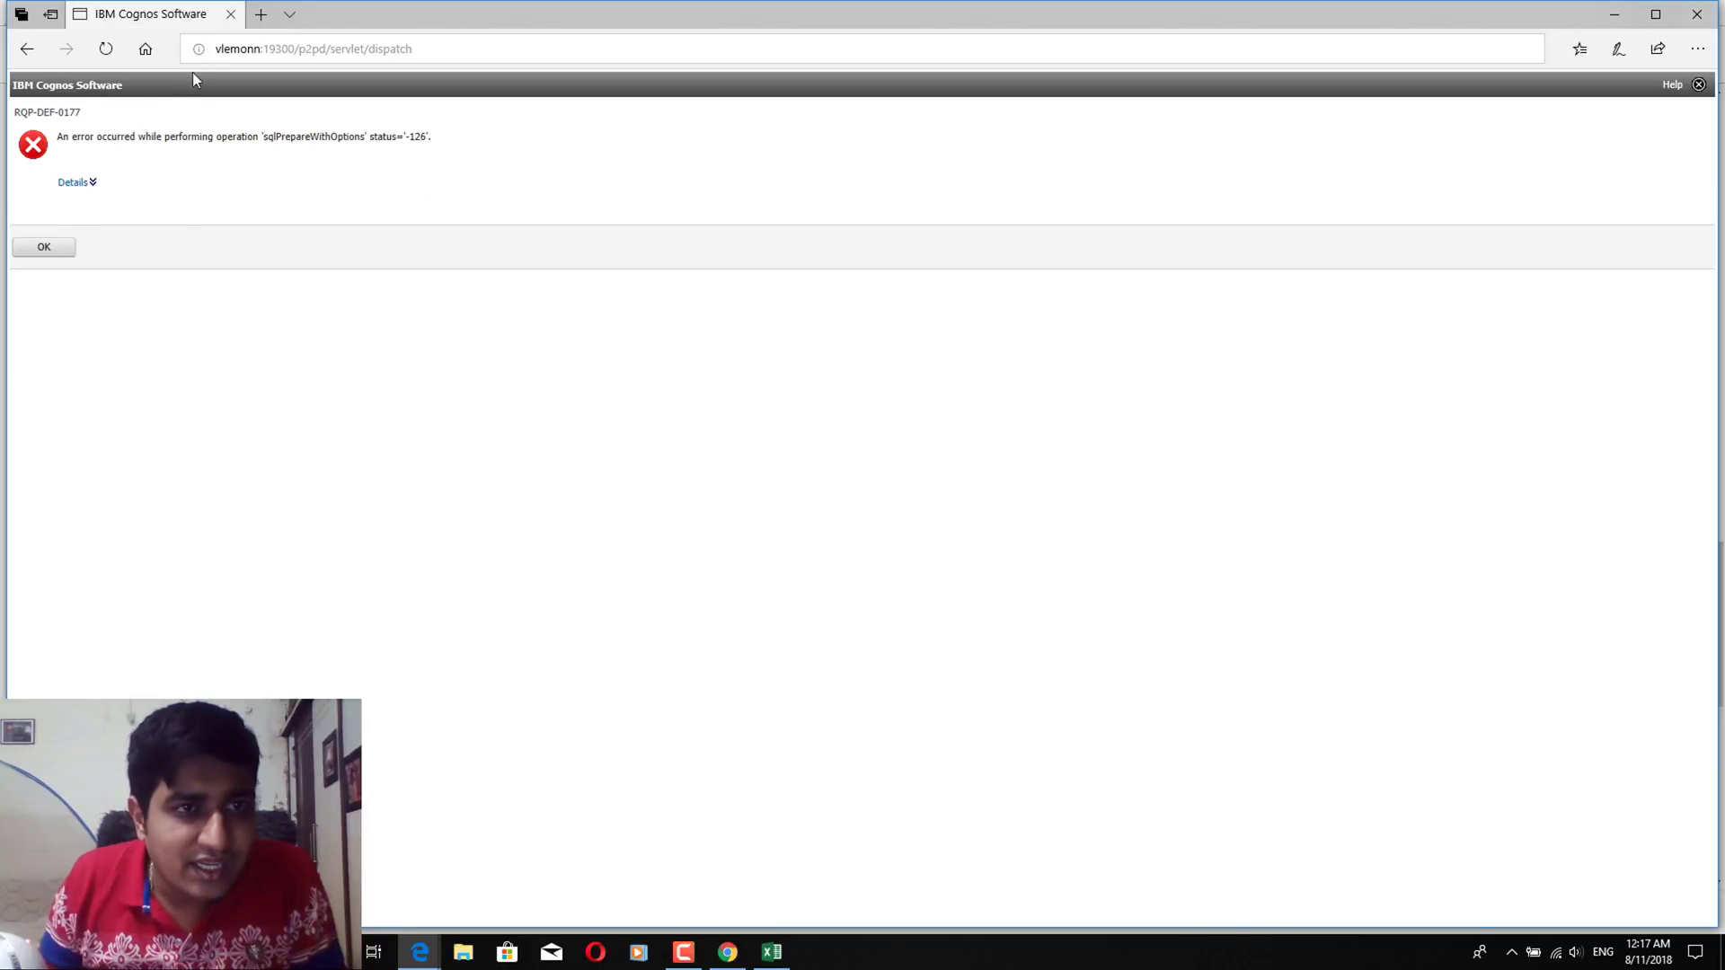
click(231, 13)
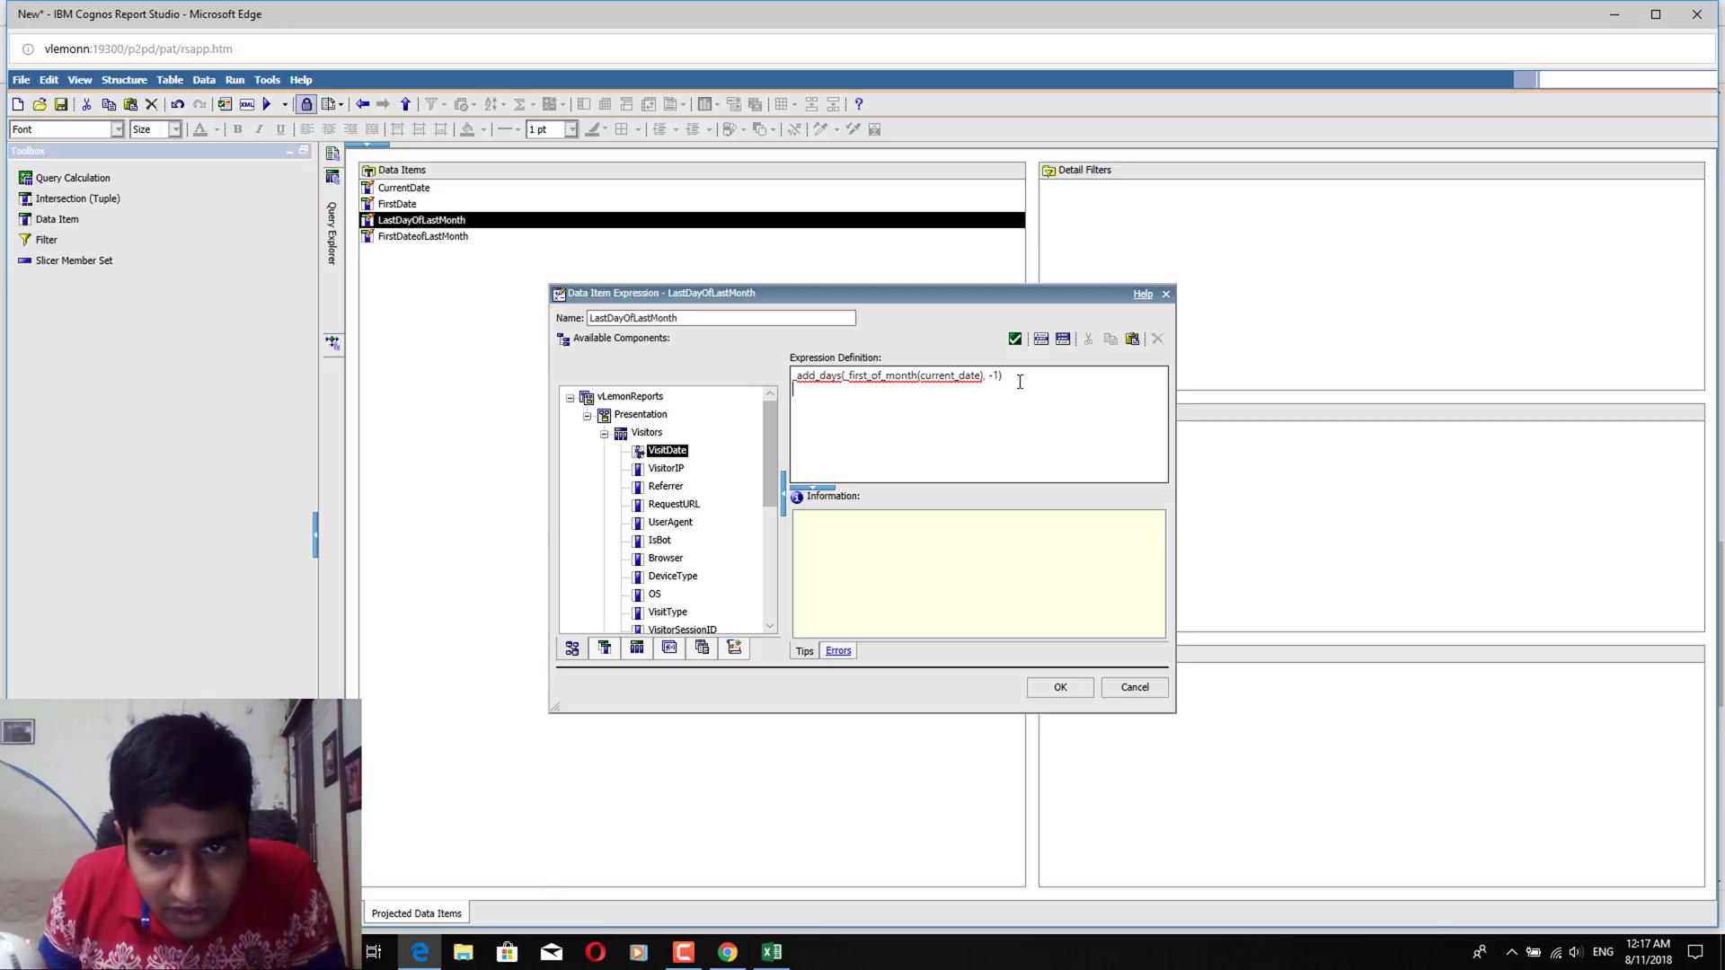
Correct the outer function name in the FirstDateofLastMonth expression to _first_of_month and save the data item
click(1150, 685)
click(459, 239)
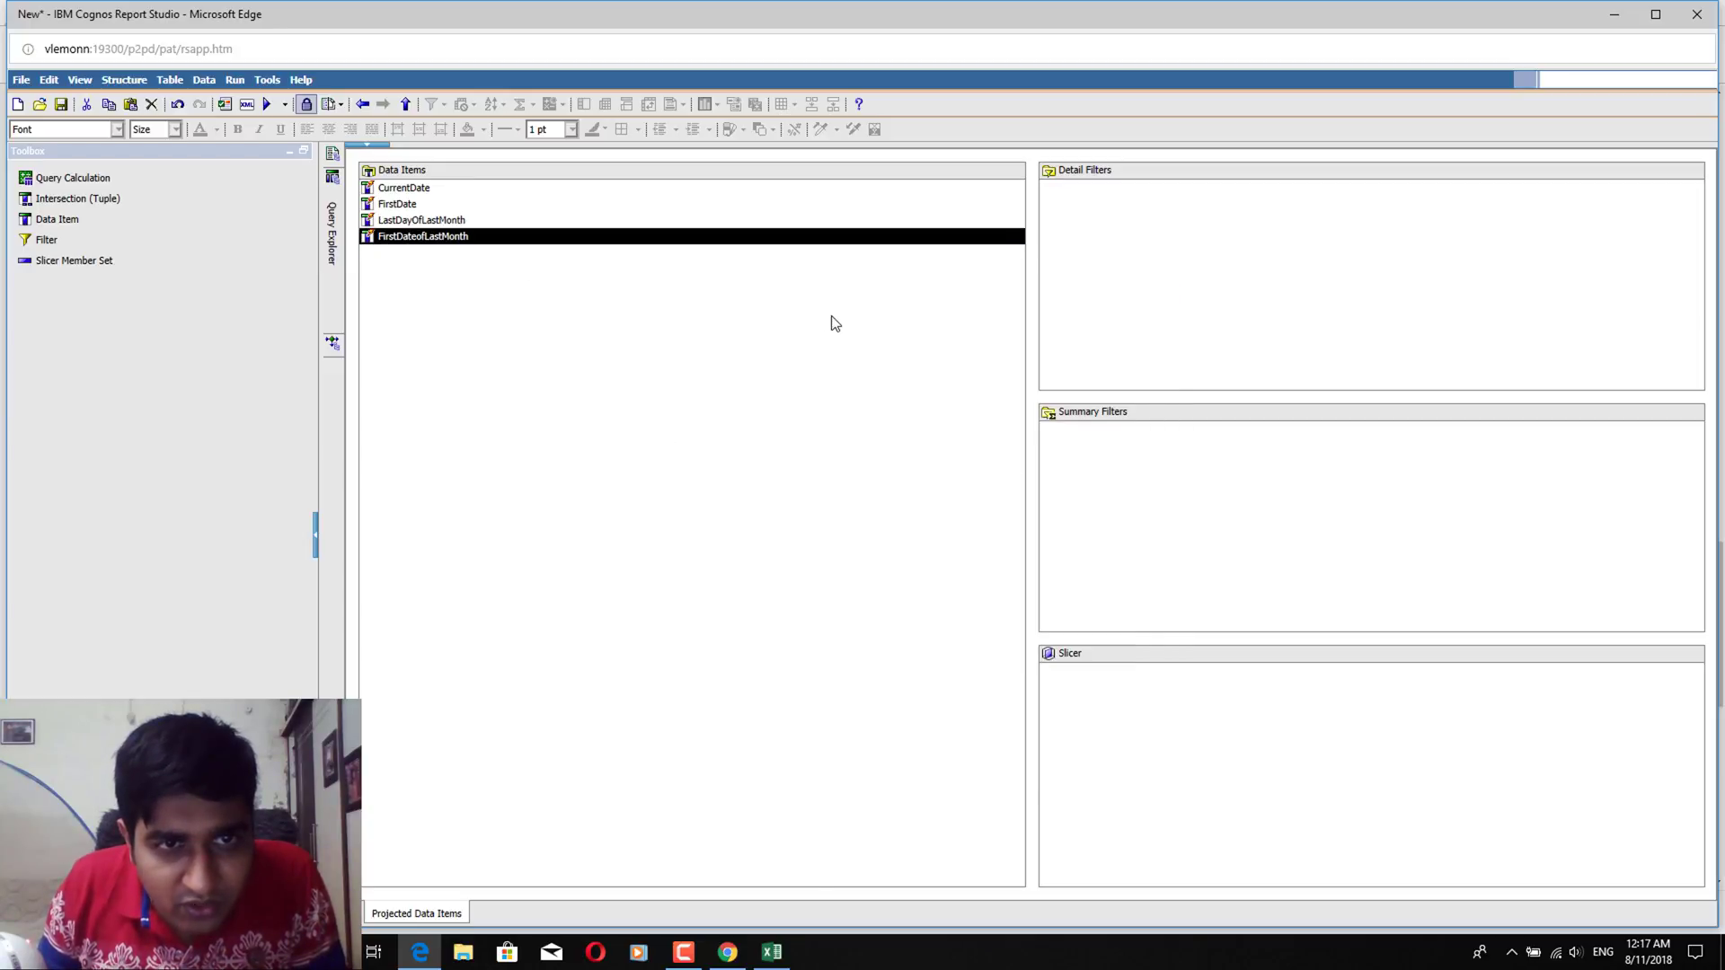
click(1077, 384)
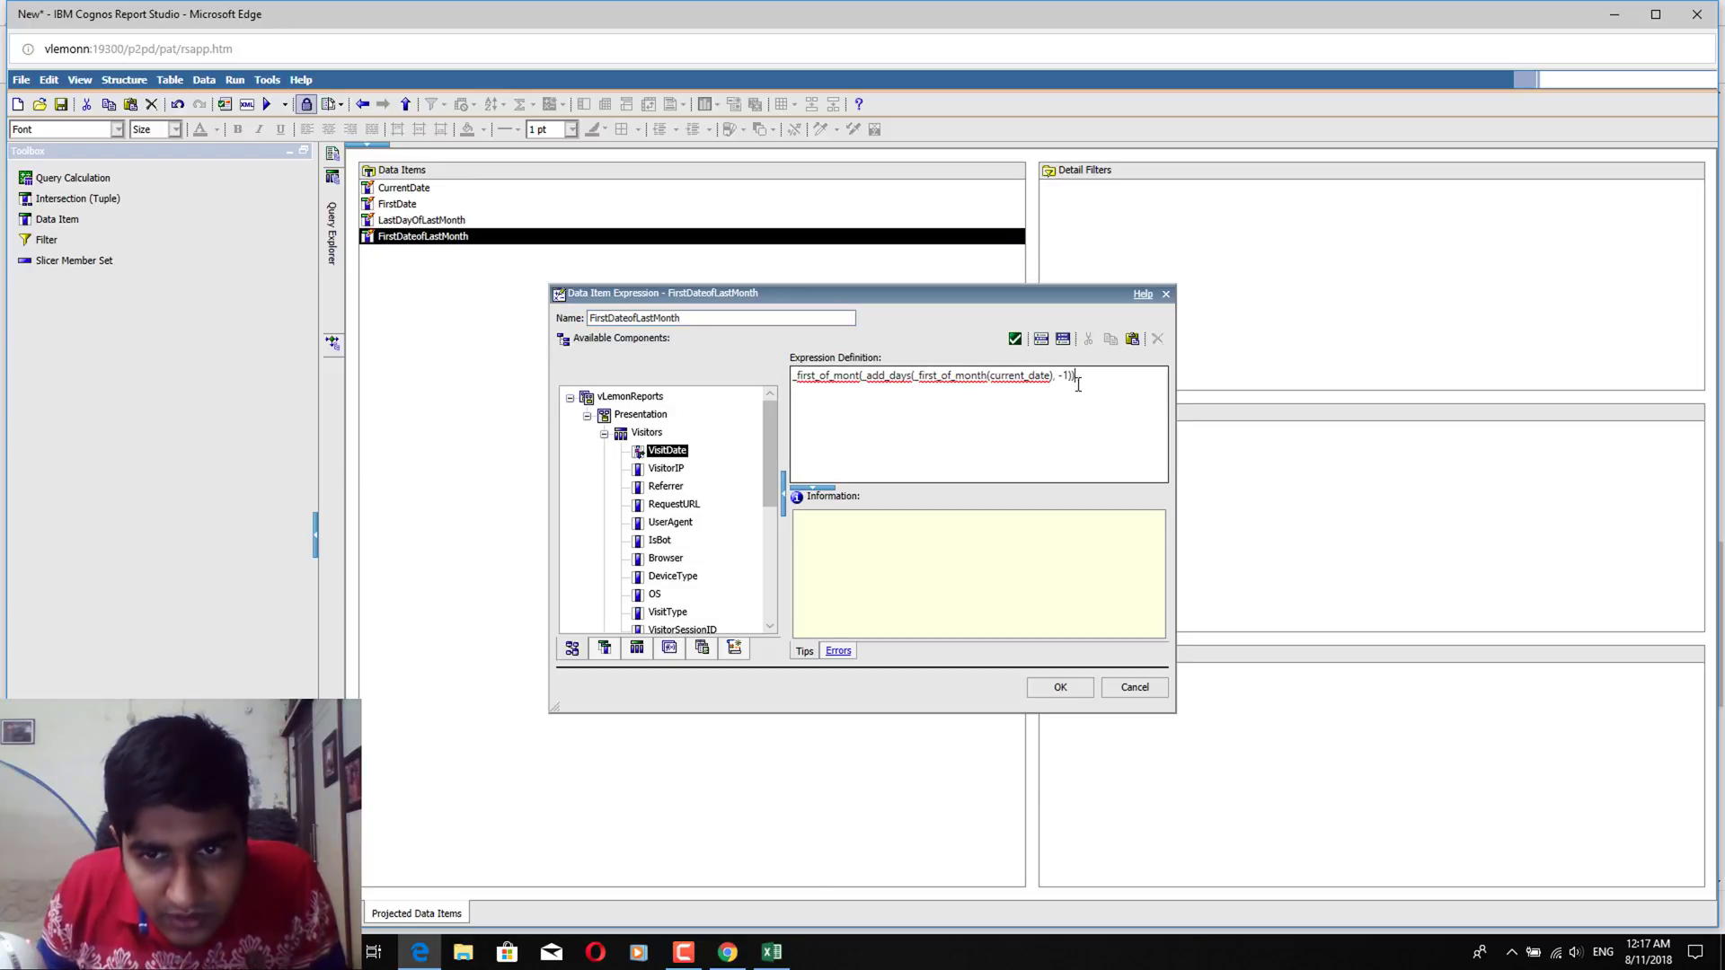
click(1014, 339)
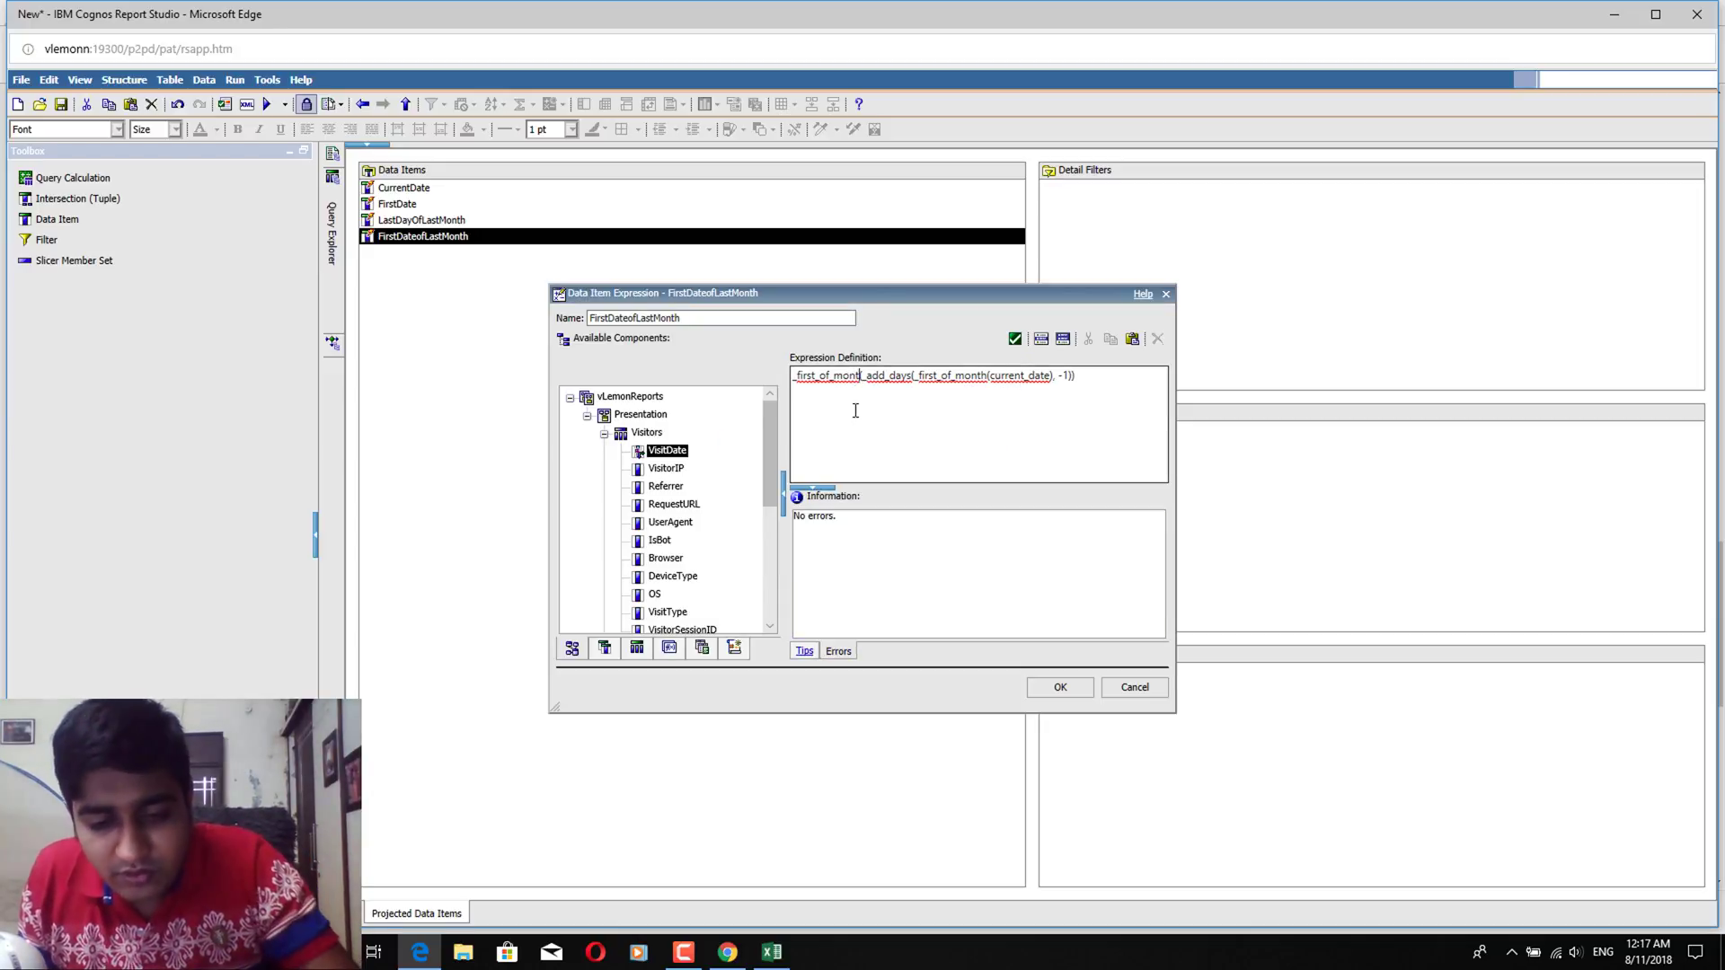
text(h()
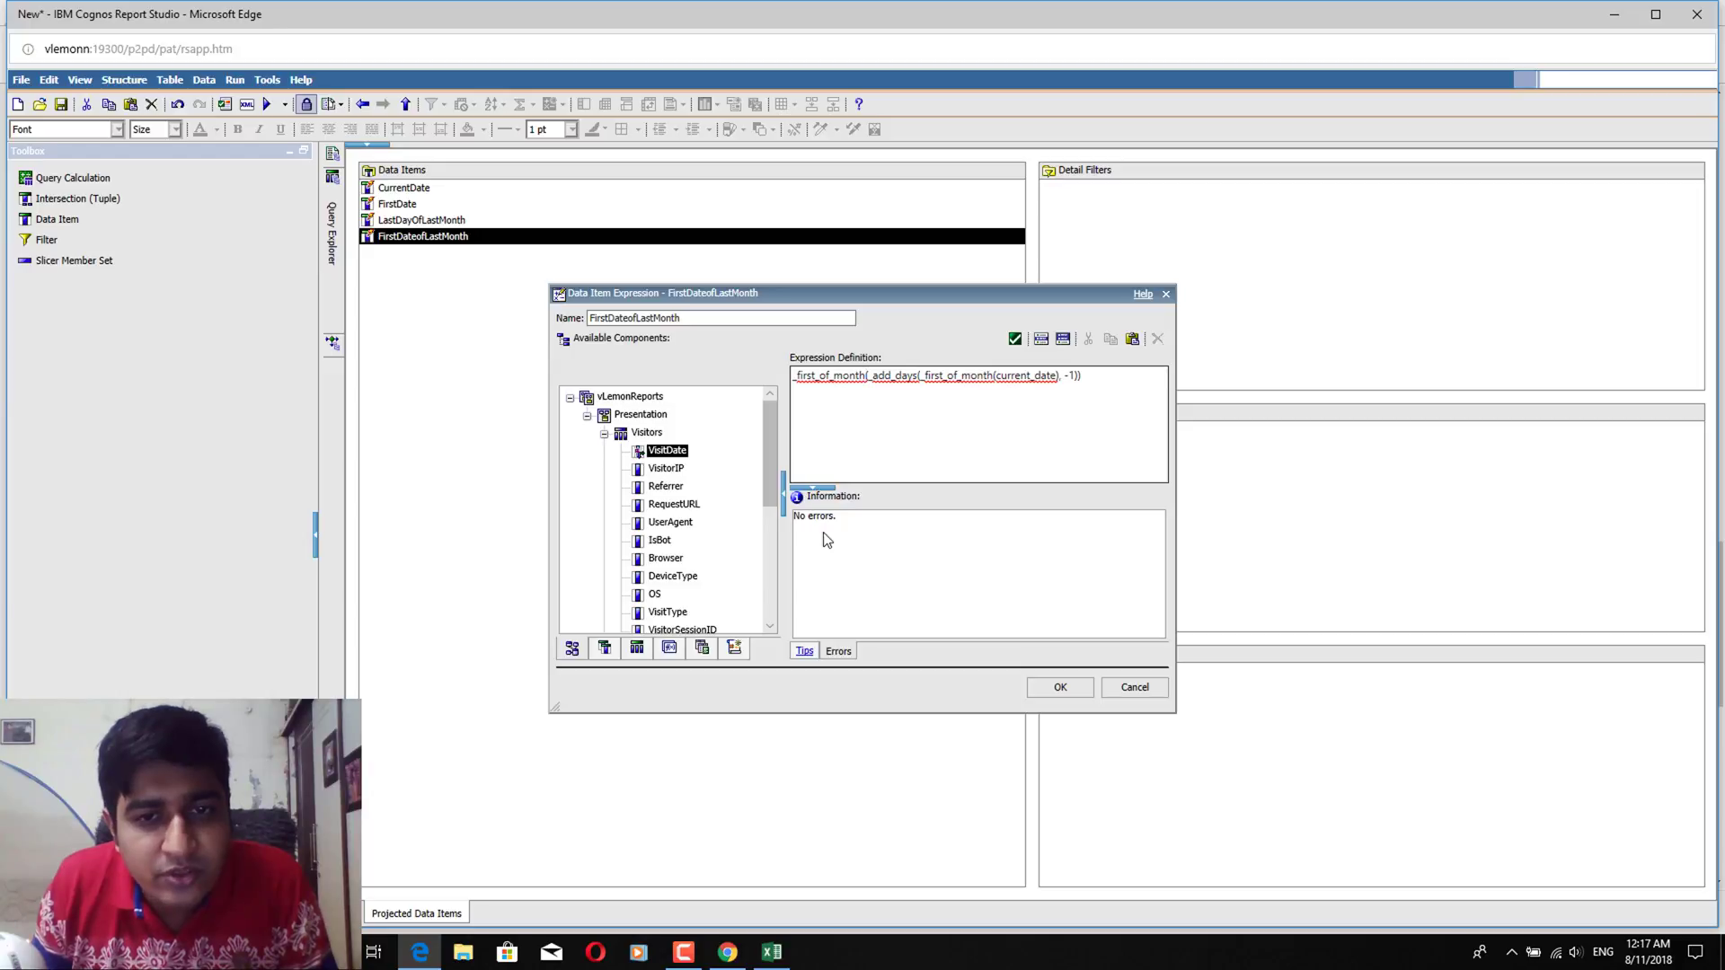
click(1069, 687)
View the query's tabular data again, check the FirstDateofLastMonth column and close the output
click(234, 79)
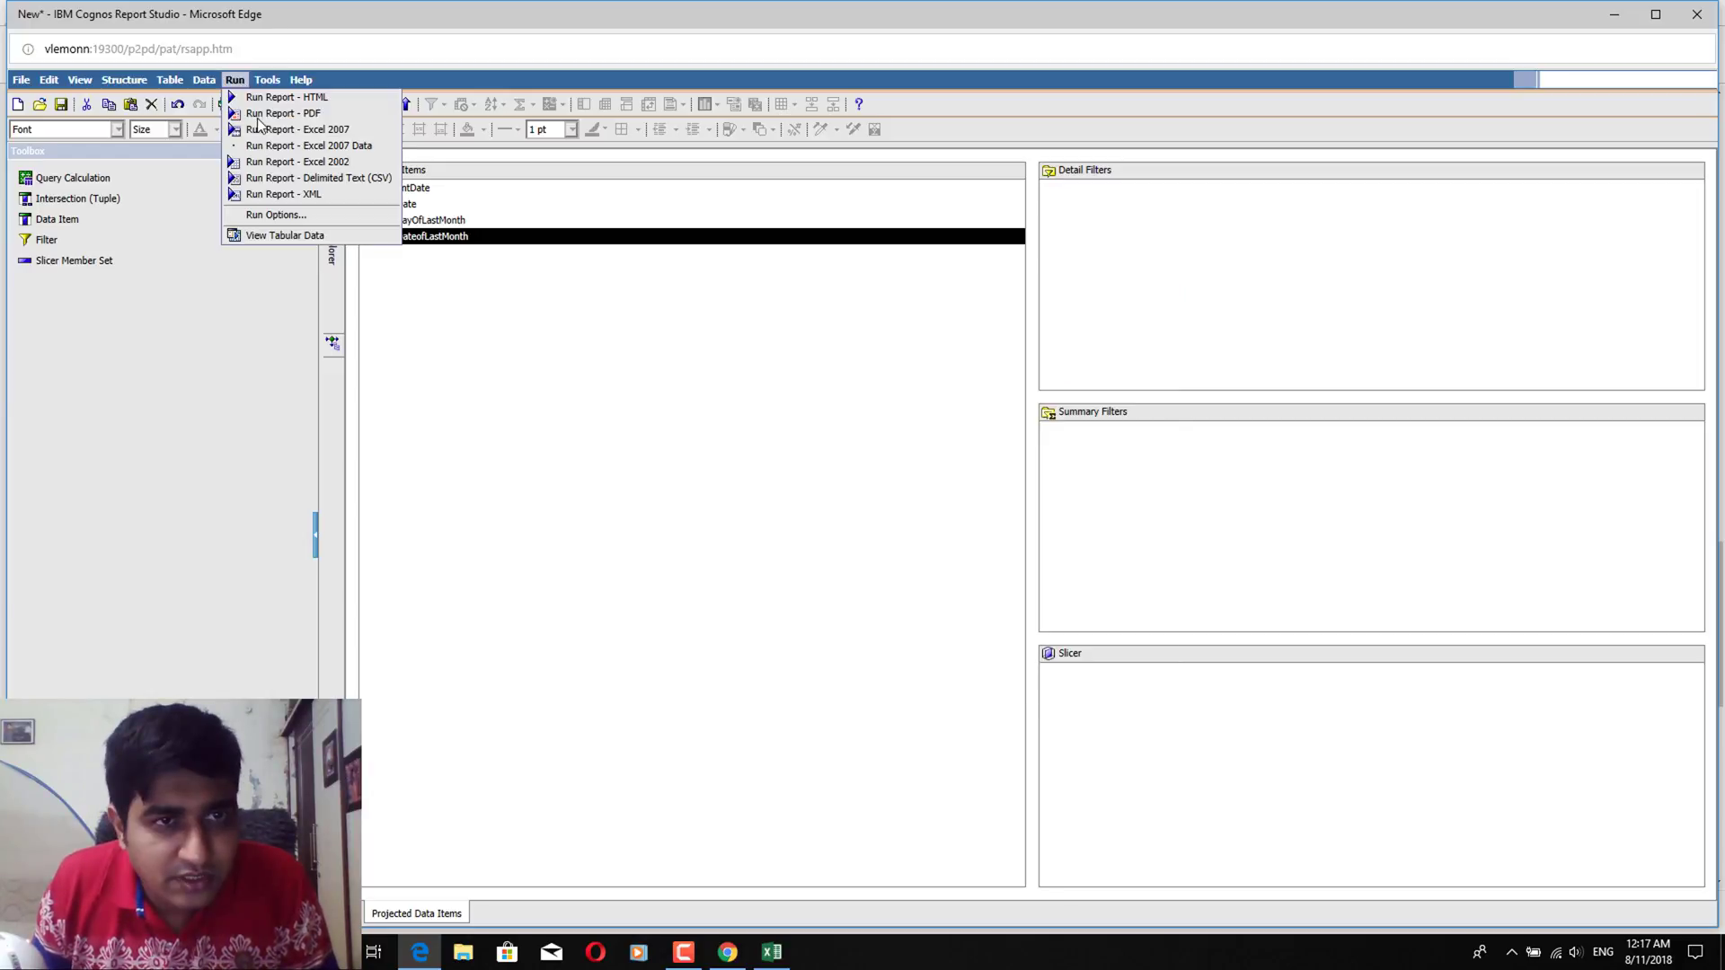
click(274, 234)
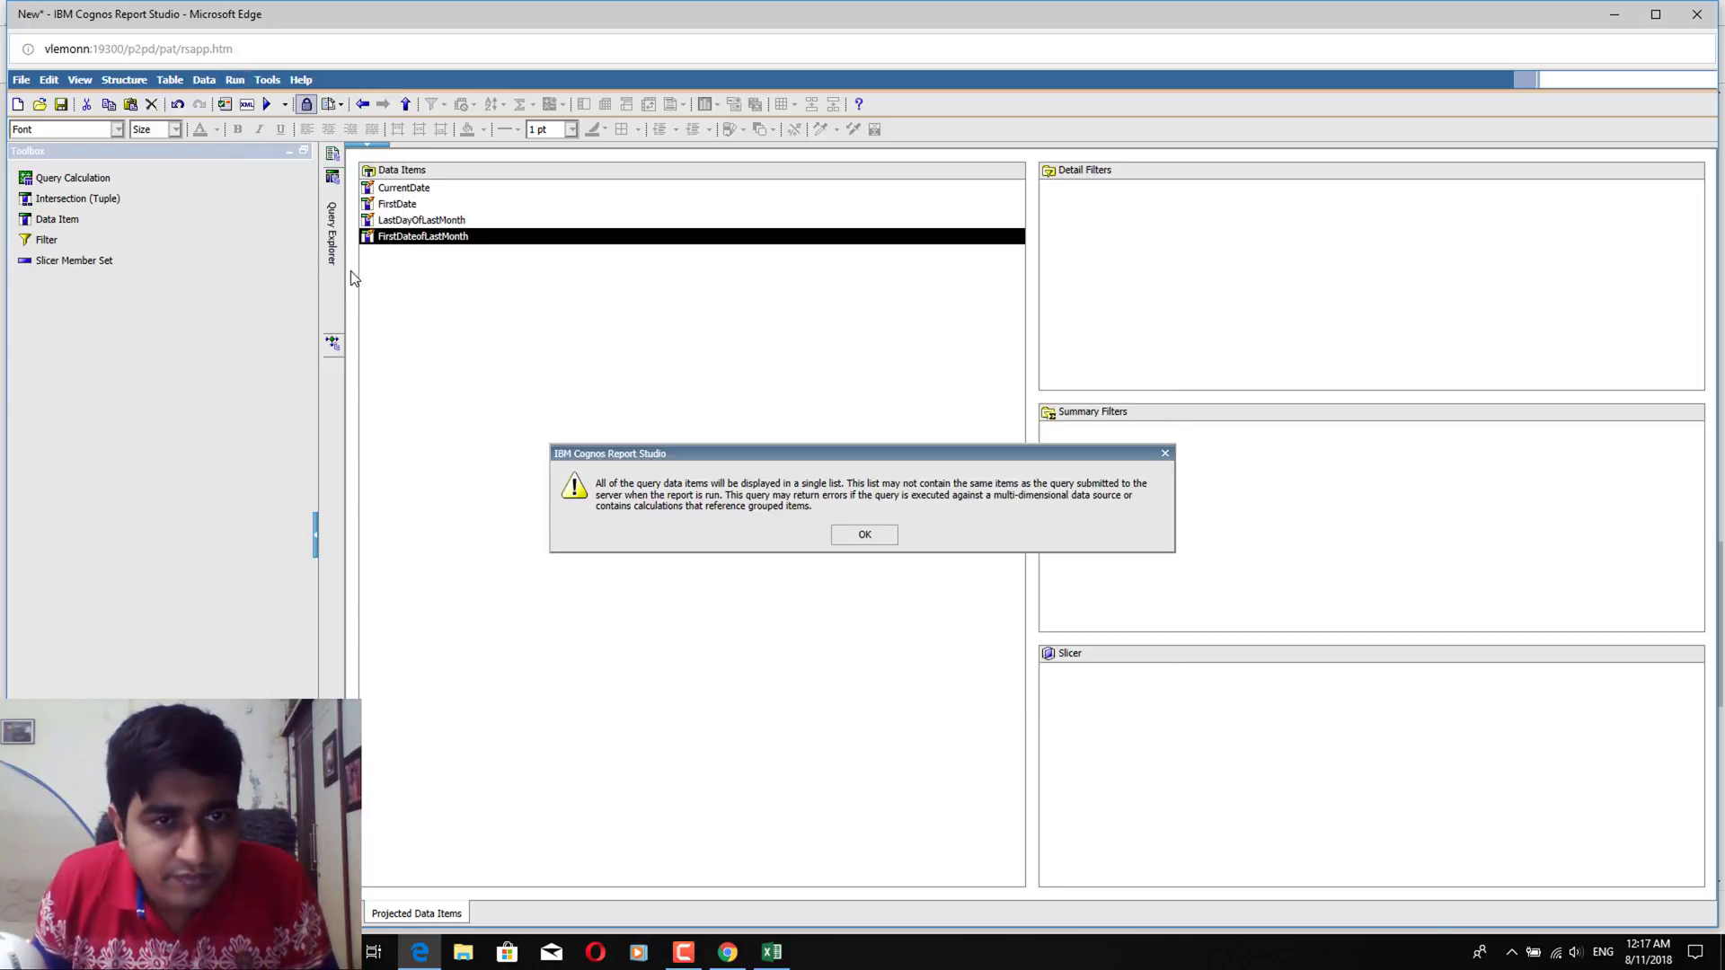
click(862, 536)
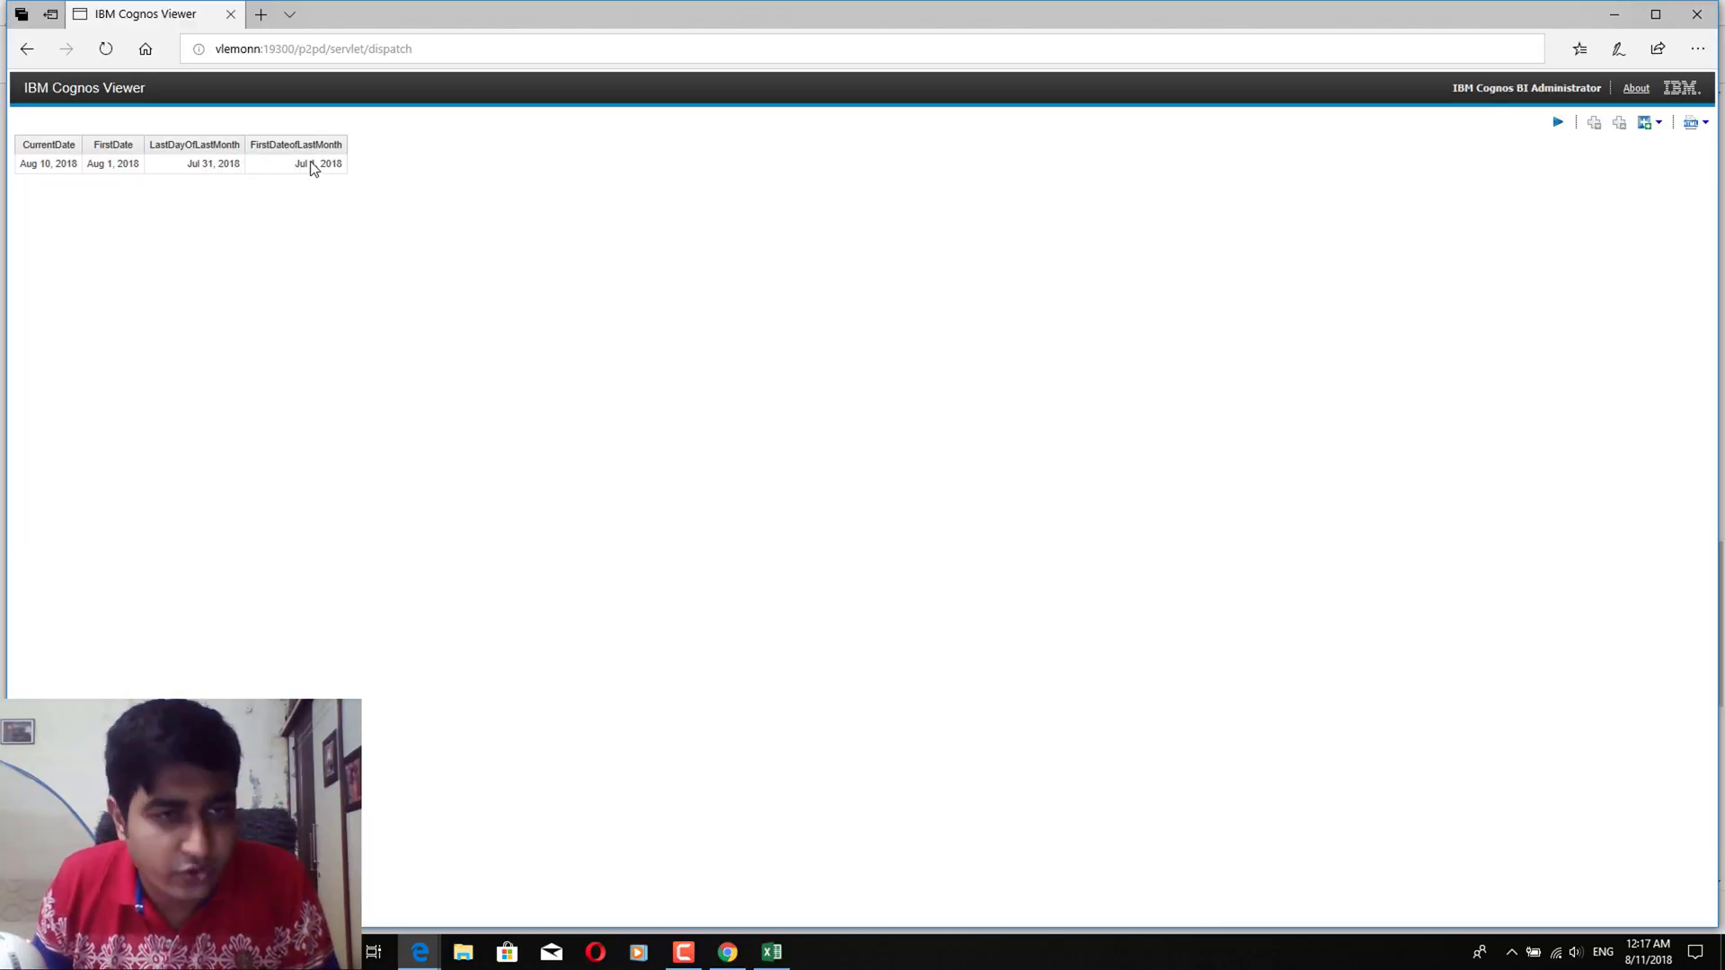
click(280, 147)
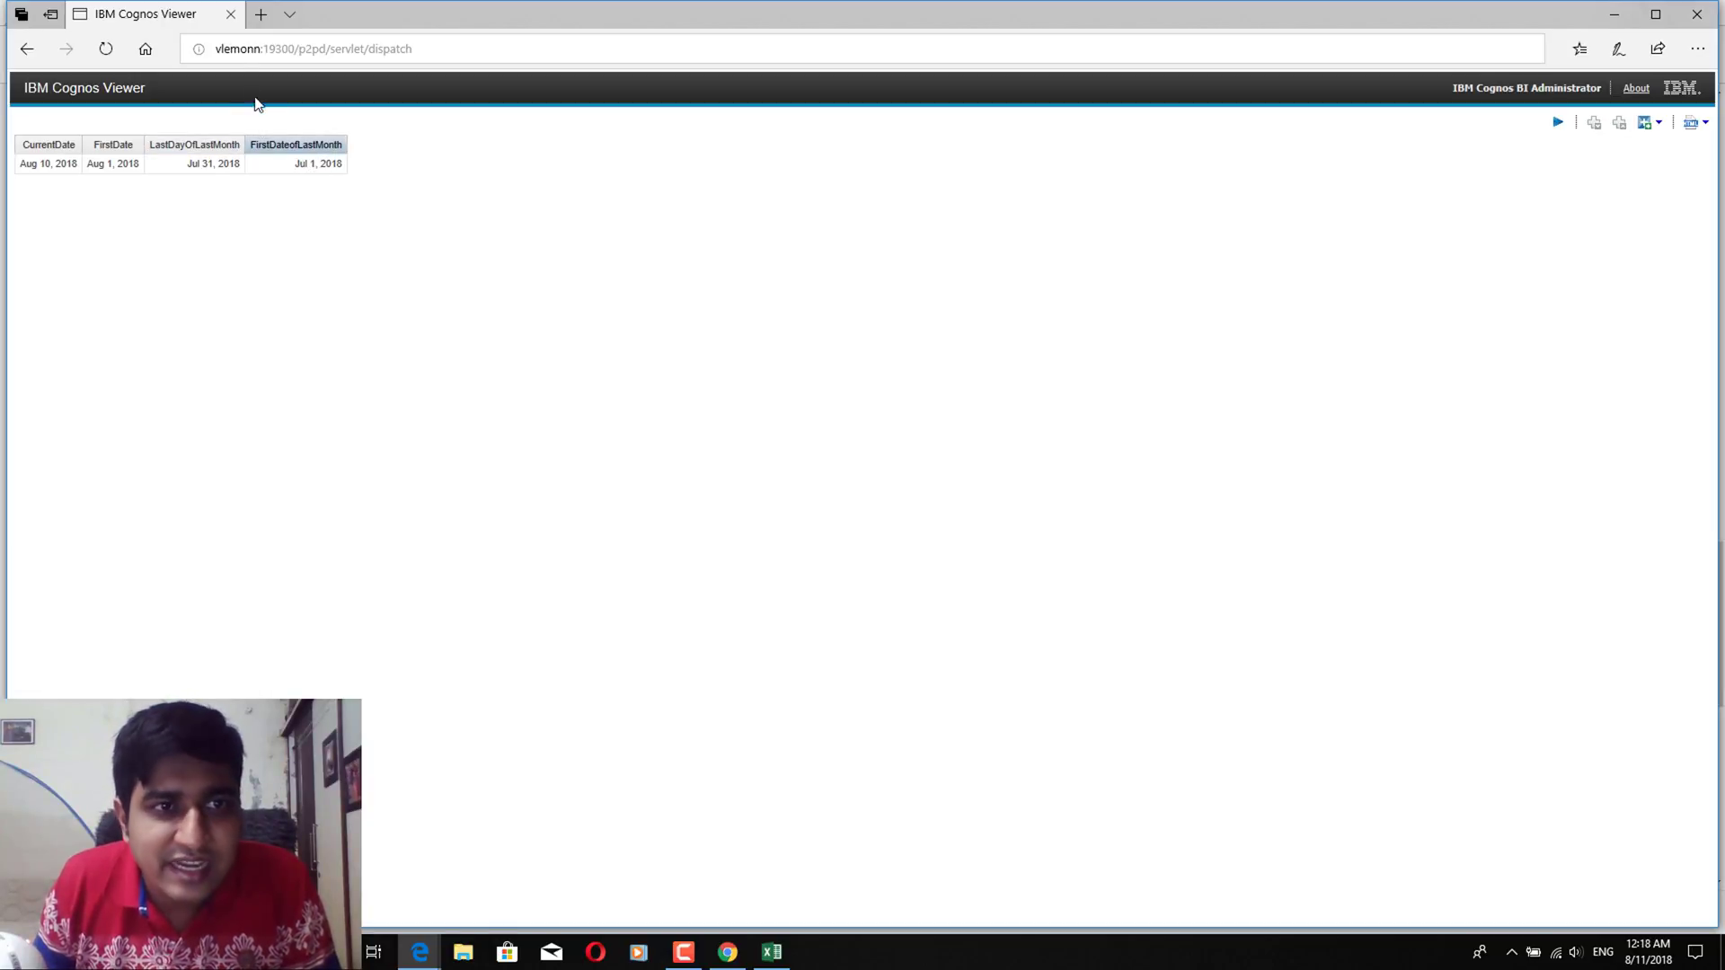
click(231, 14)
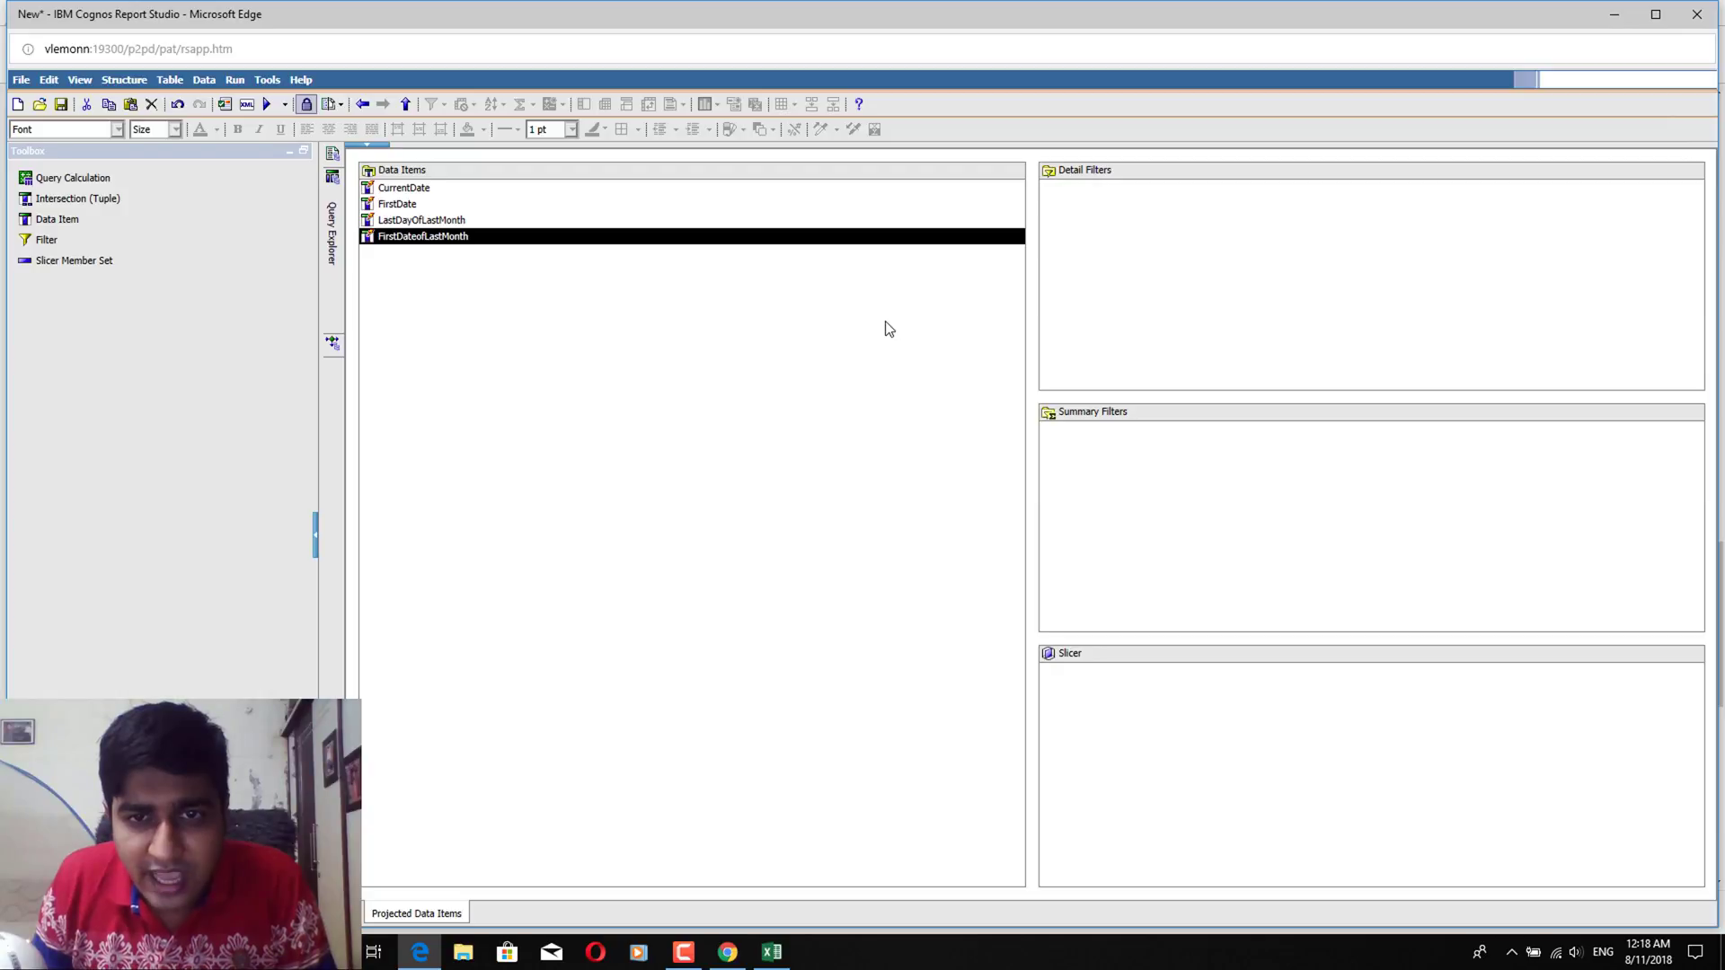
Copy the full expression of the FirstDateofLastMonth data item and leave the item as it is
double_click(464, 237)
click(930, 402)
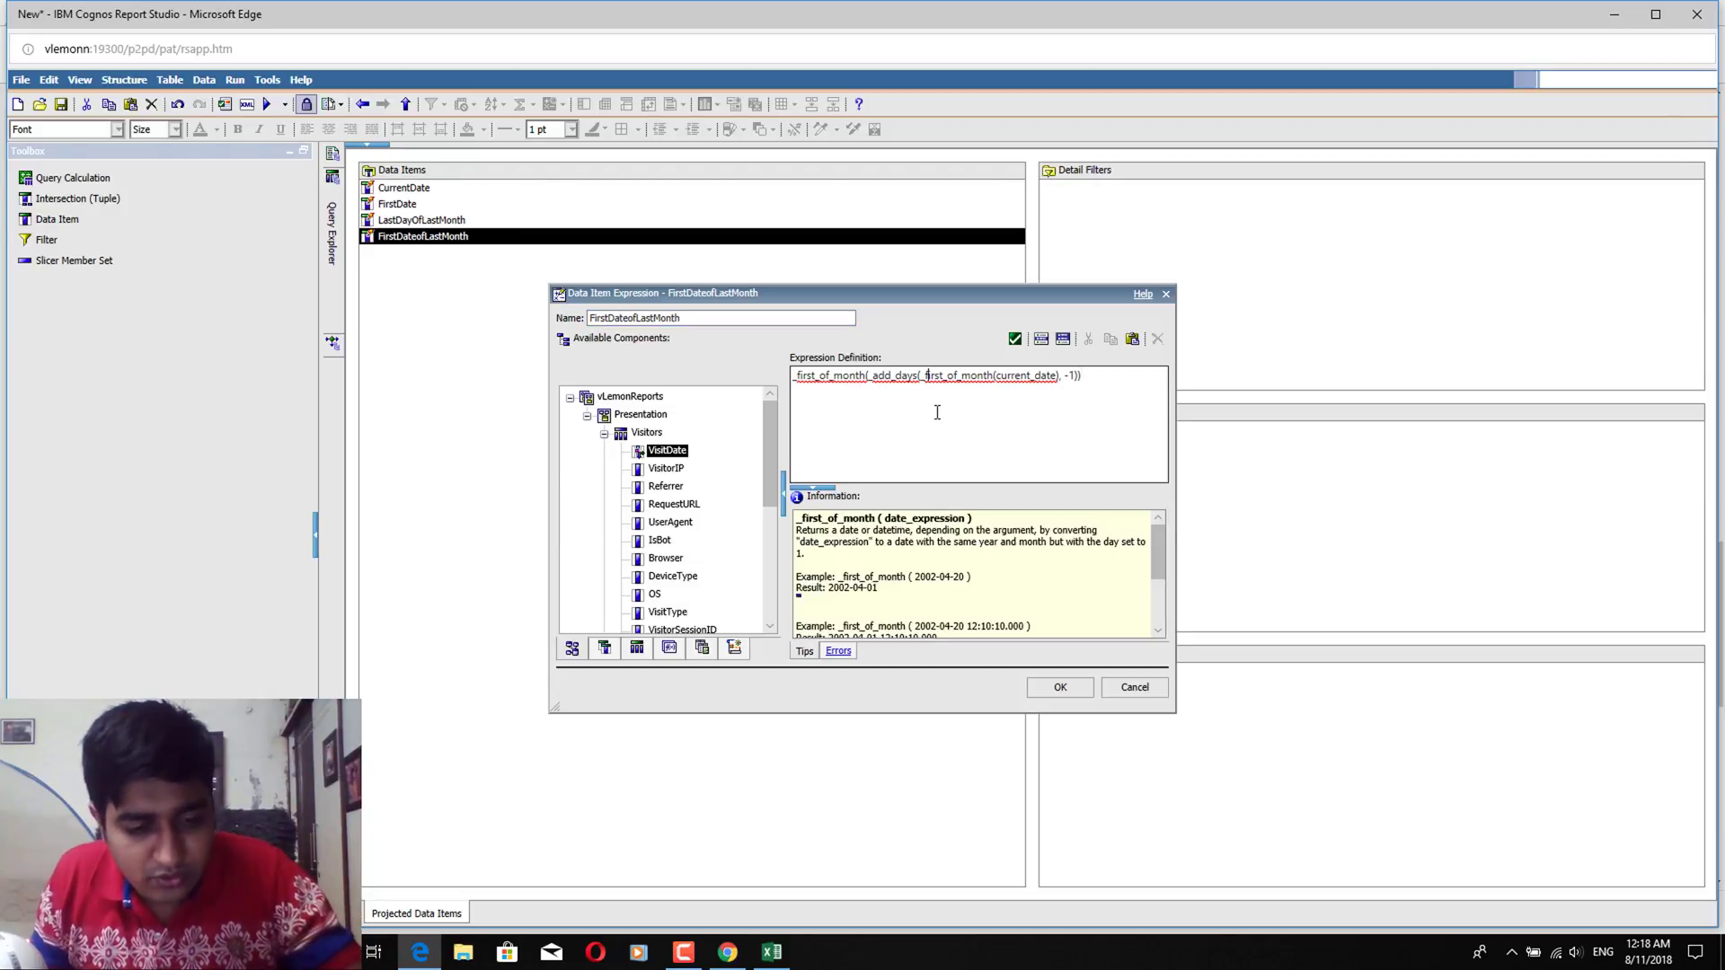
key(ctrl+a)
click(1133, 687)
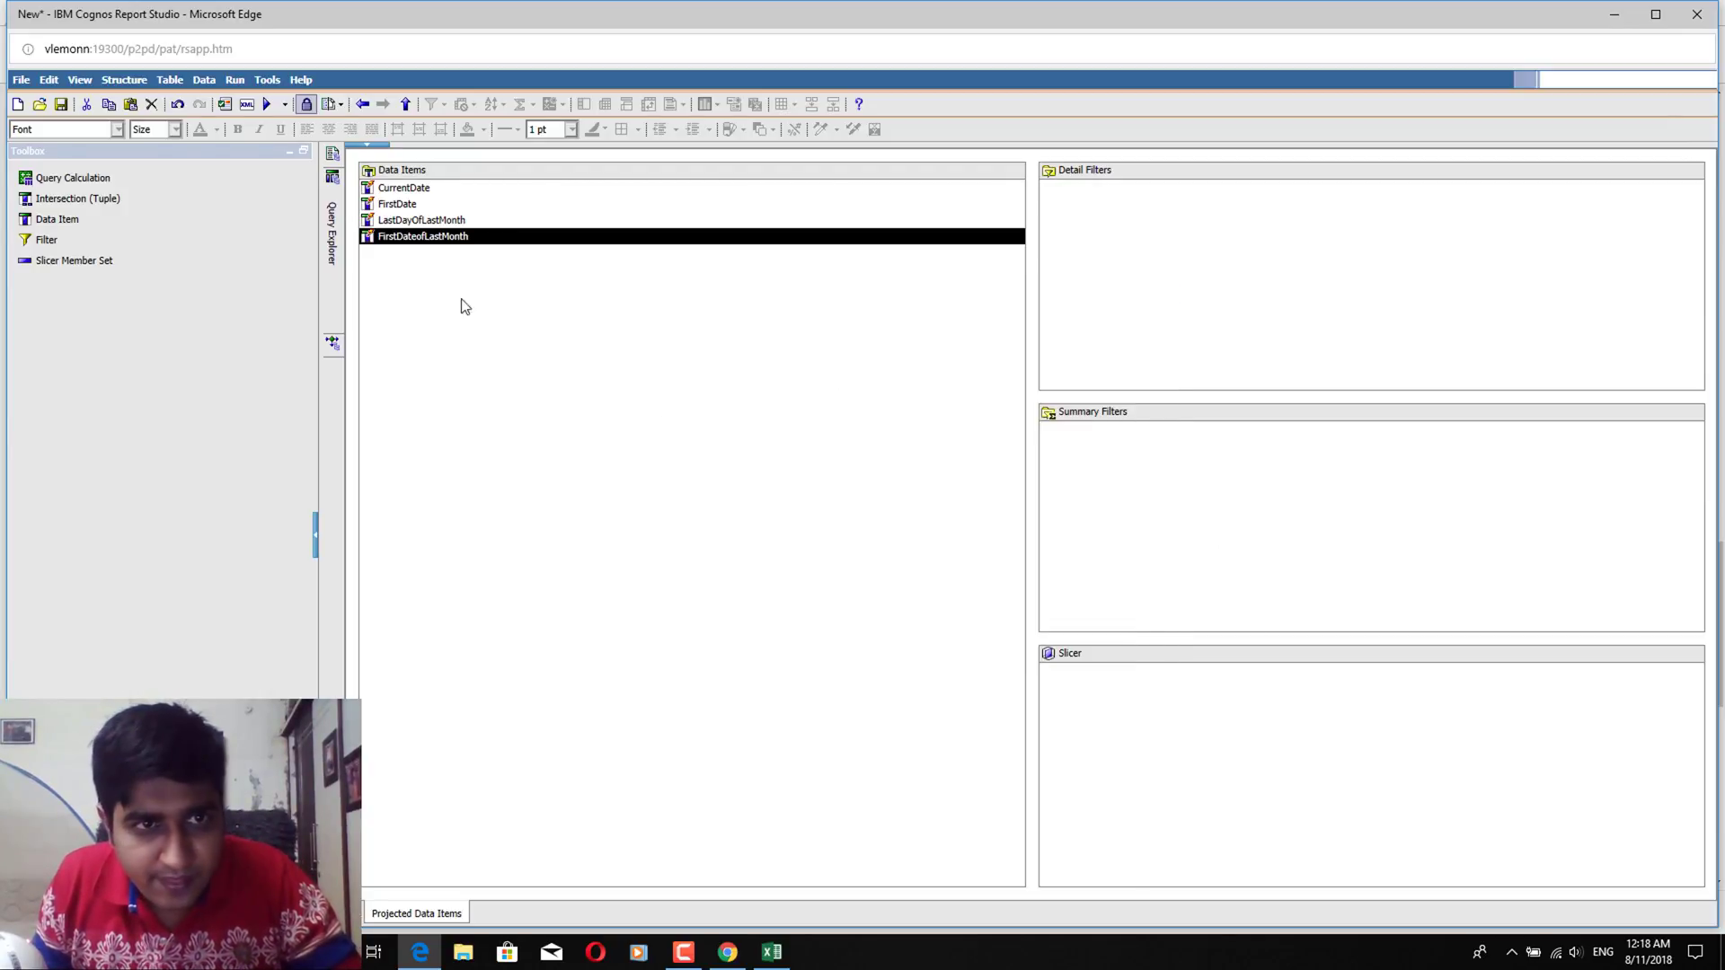
In the LastMonth query's detail filter, replace the BETWEEN start date with the copied _first_of_month(_add_days(_first_of_month(current_date), -1)) and save it
click(332, 235)
click(419, 230)
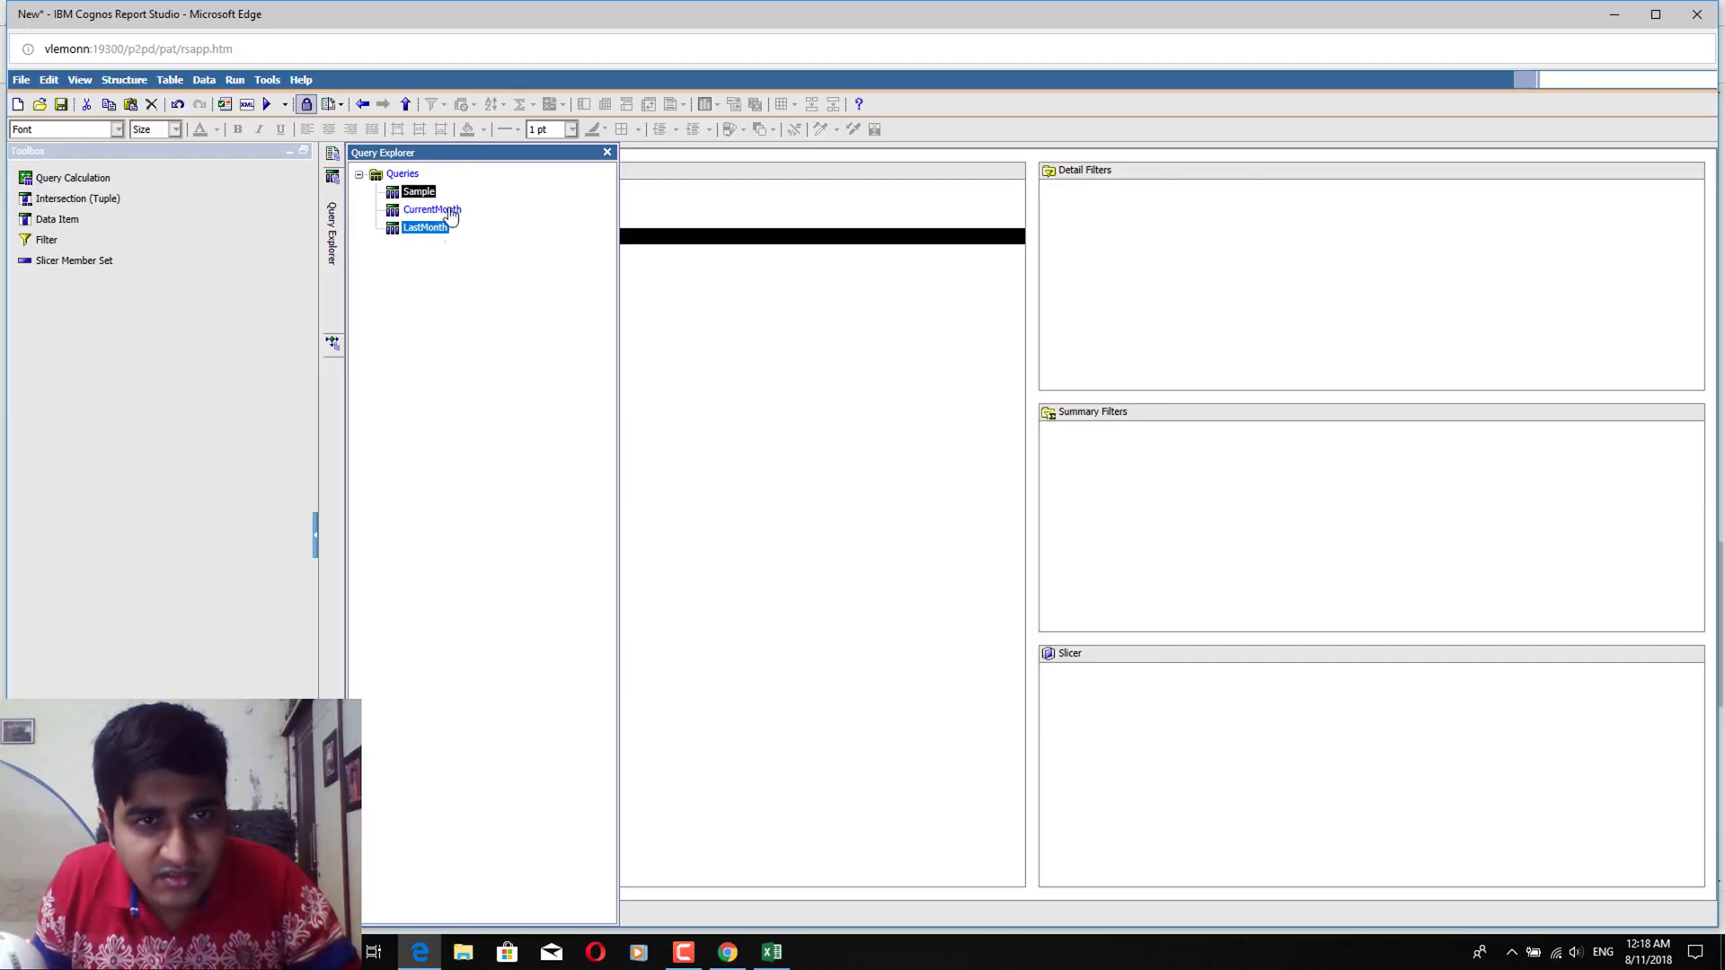
click(1067, 190)
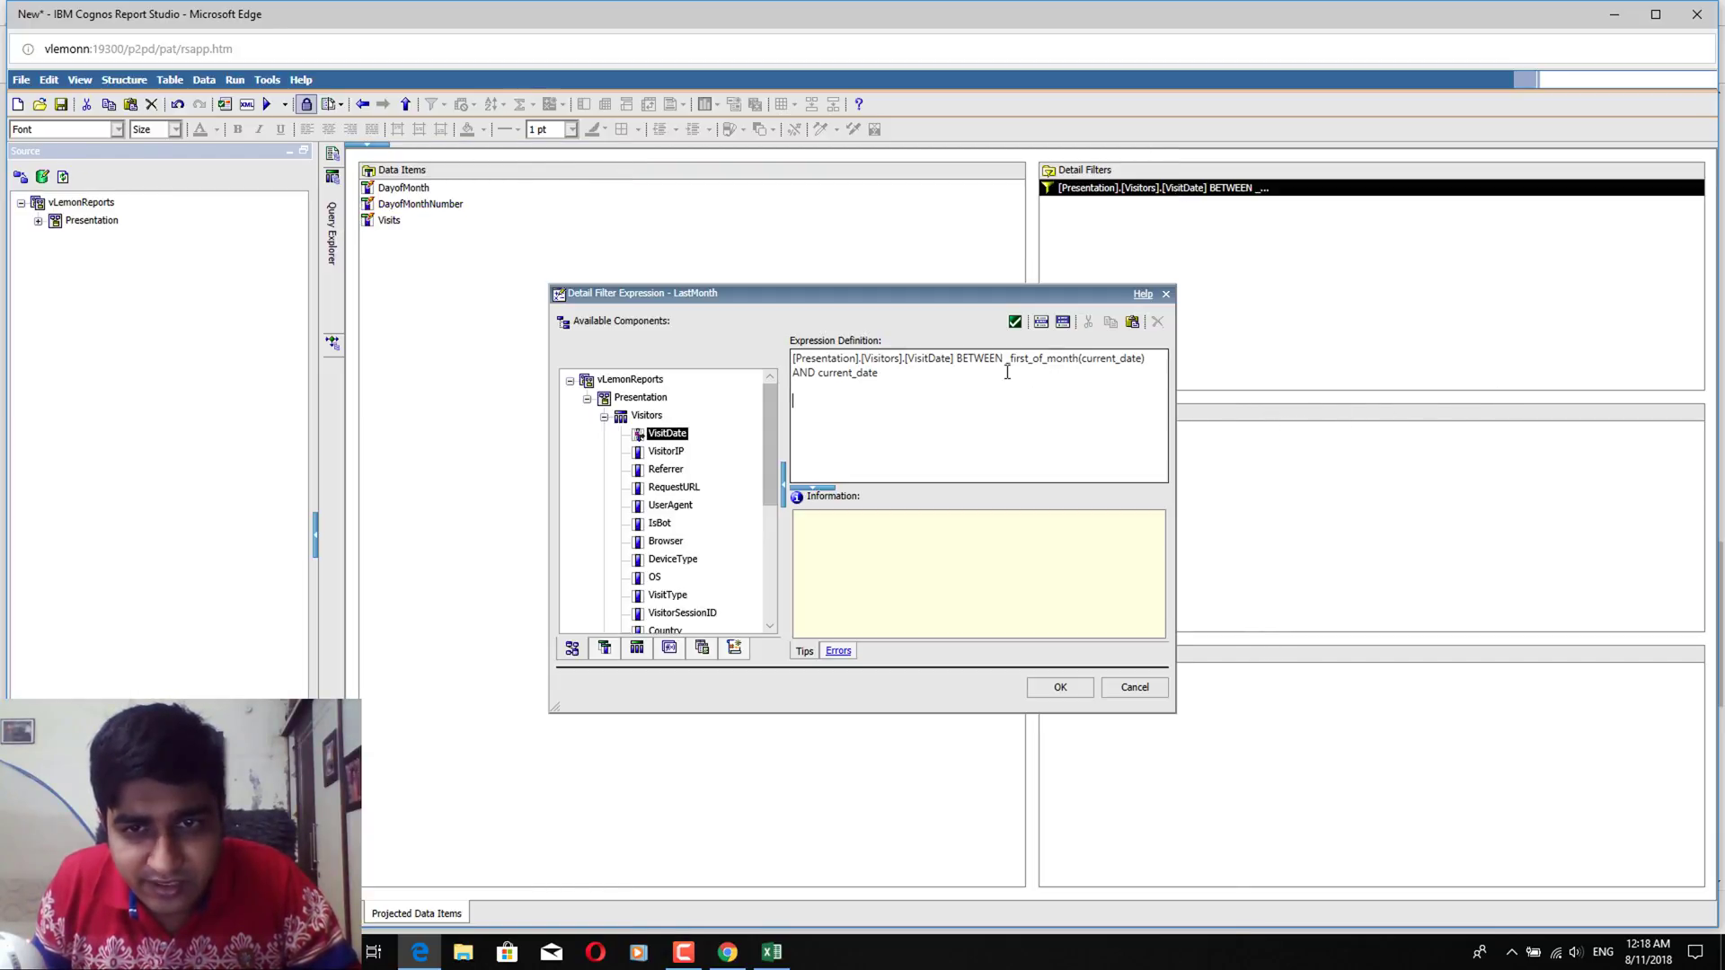
drag(1005, 358, 1146, 359)
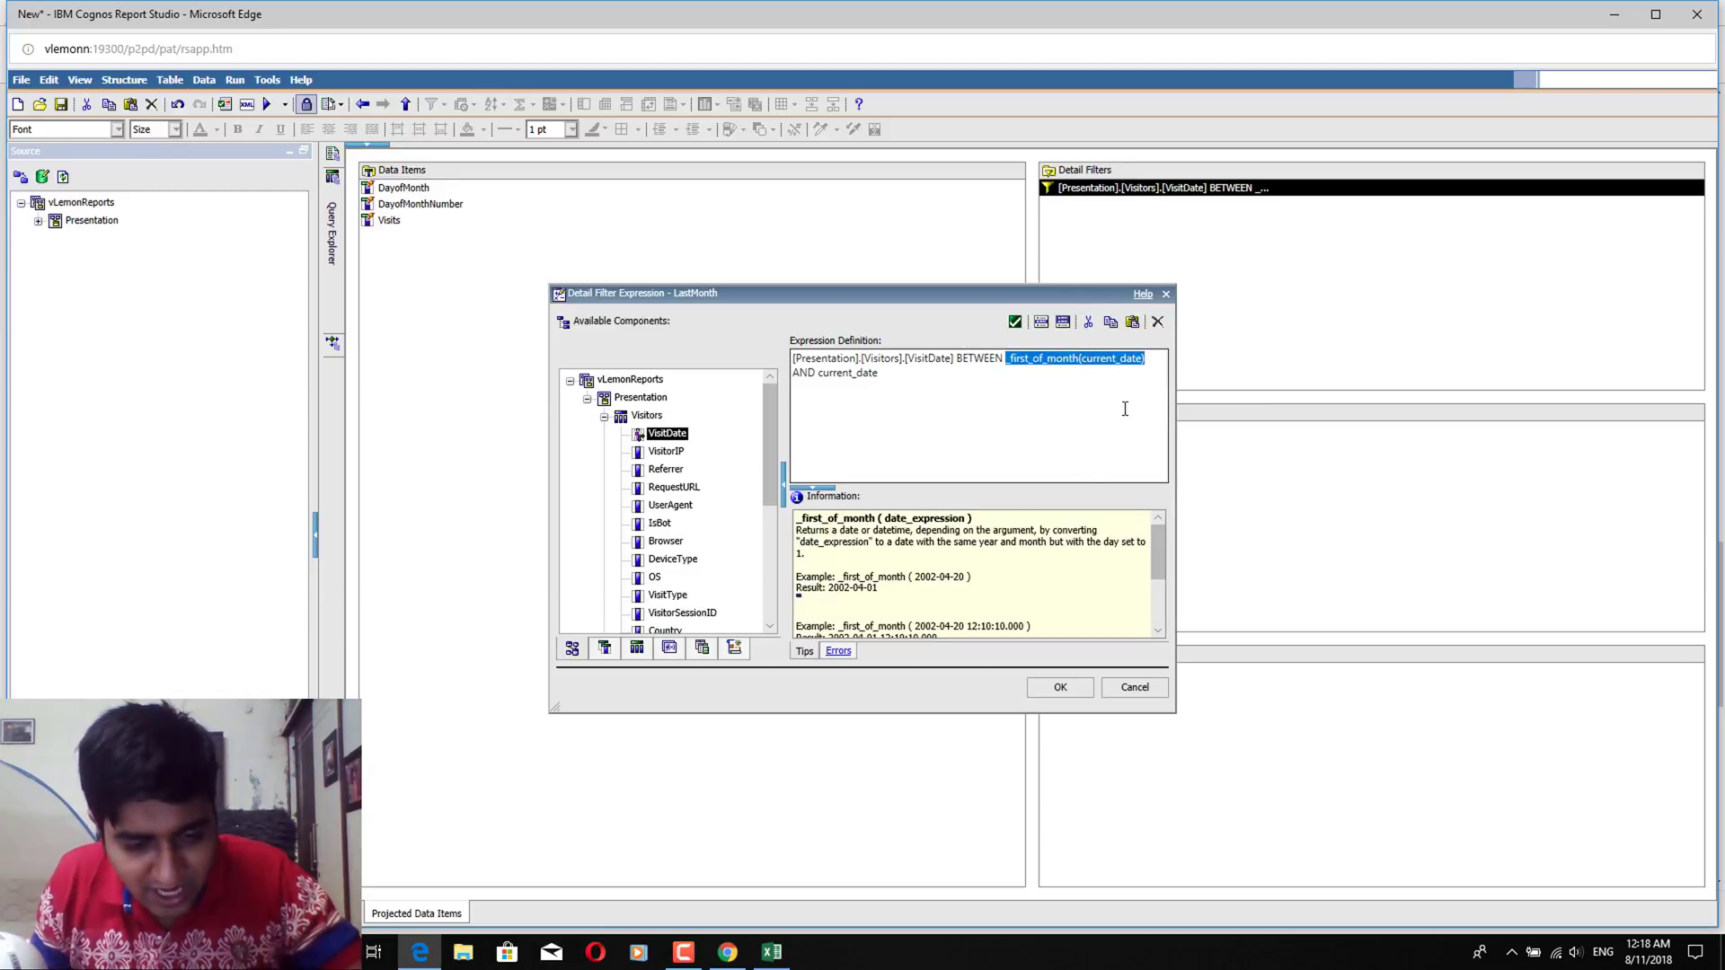
key(ctrl+v)
click(1059, 687)
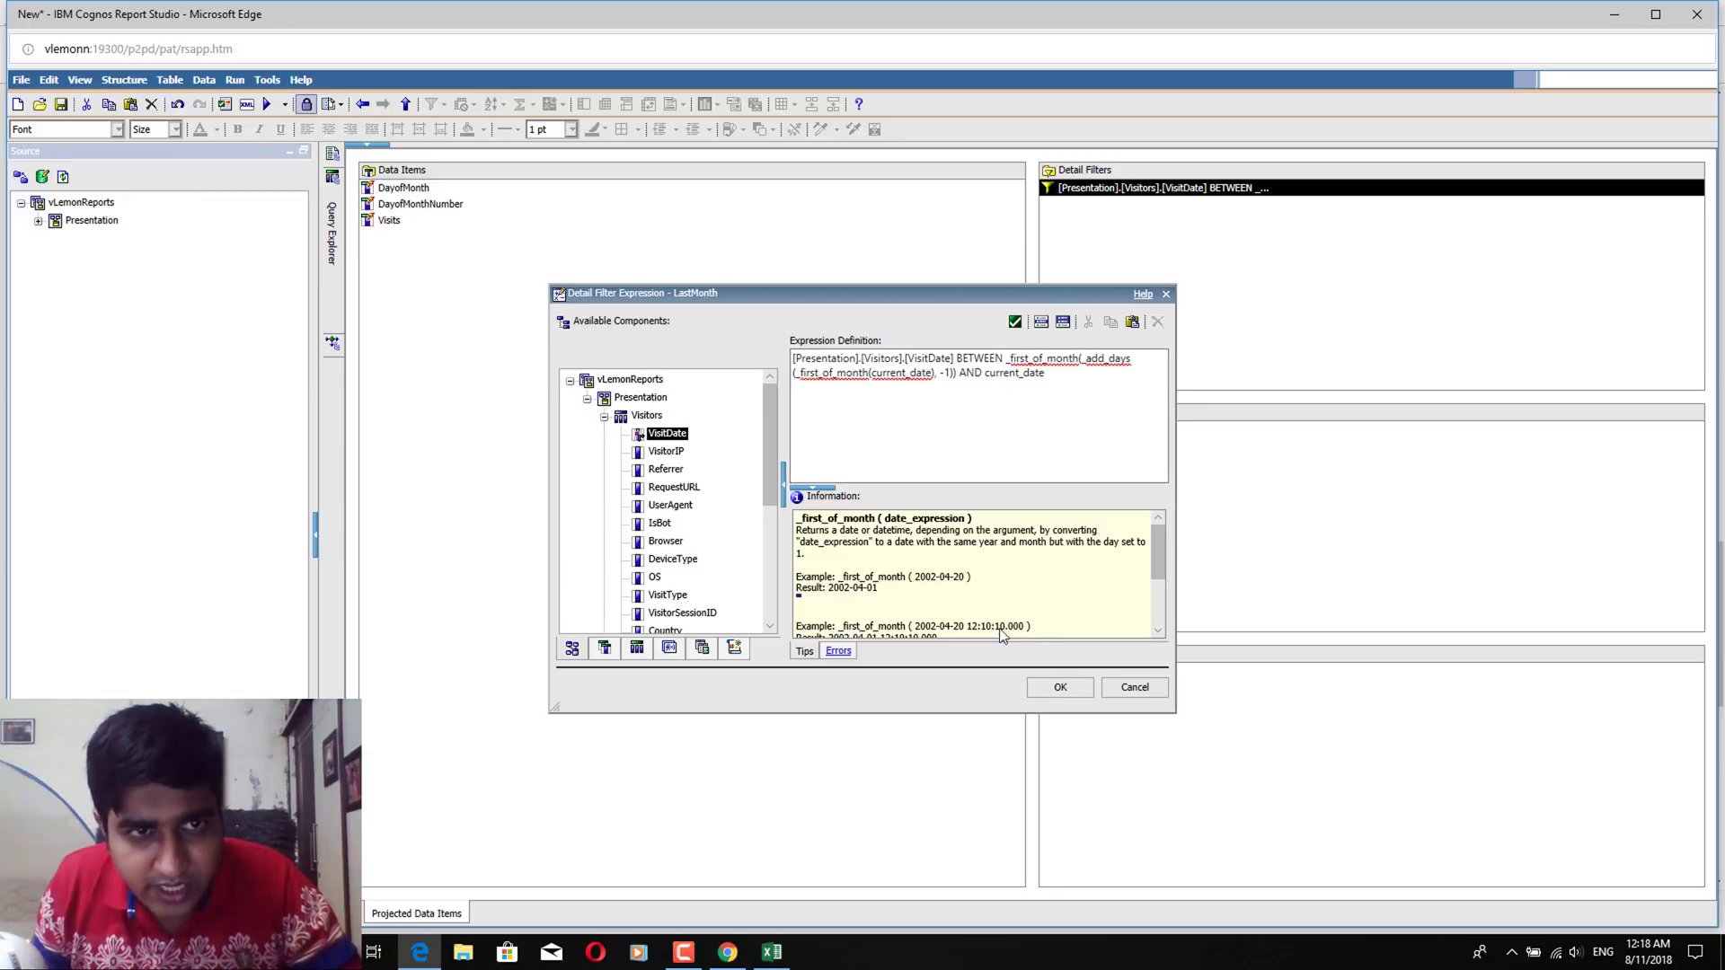
Copy the full expression of the LastDayOfLastMonth data item in the Sample query and close the item
mouse_move(336, 242)
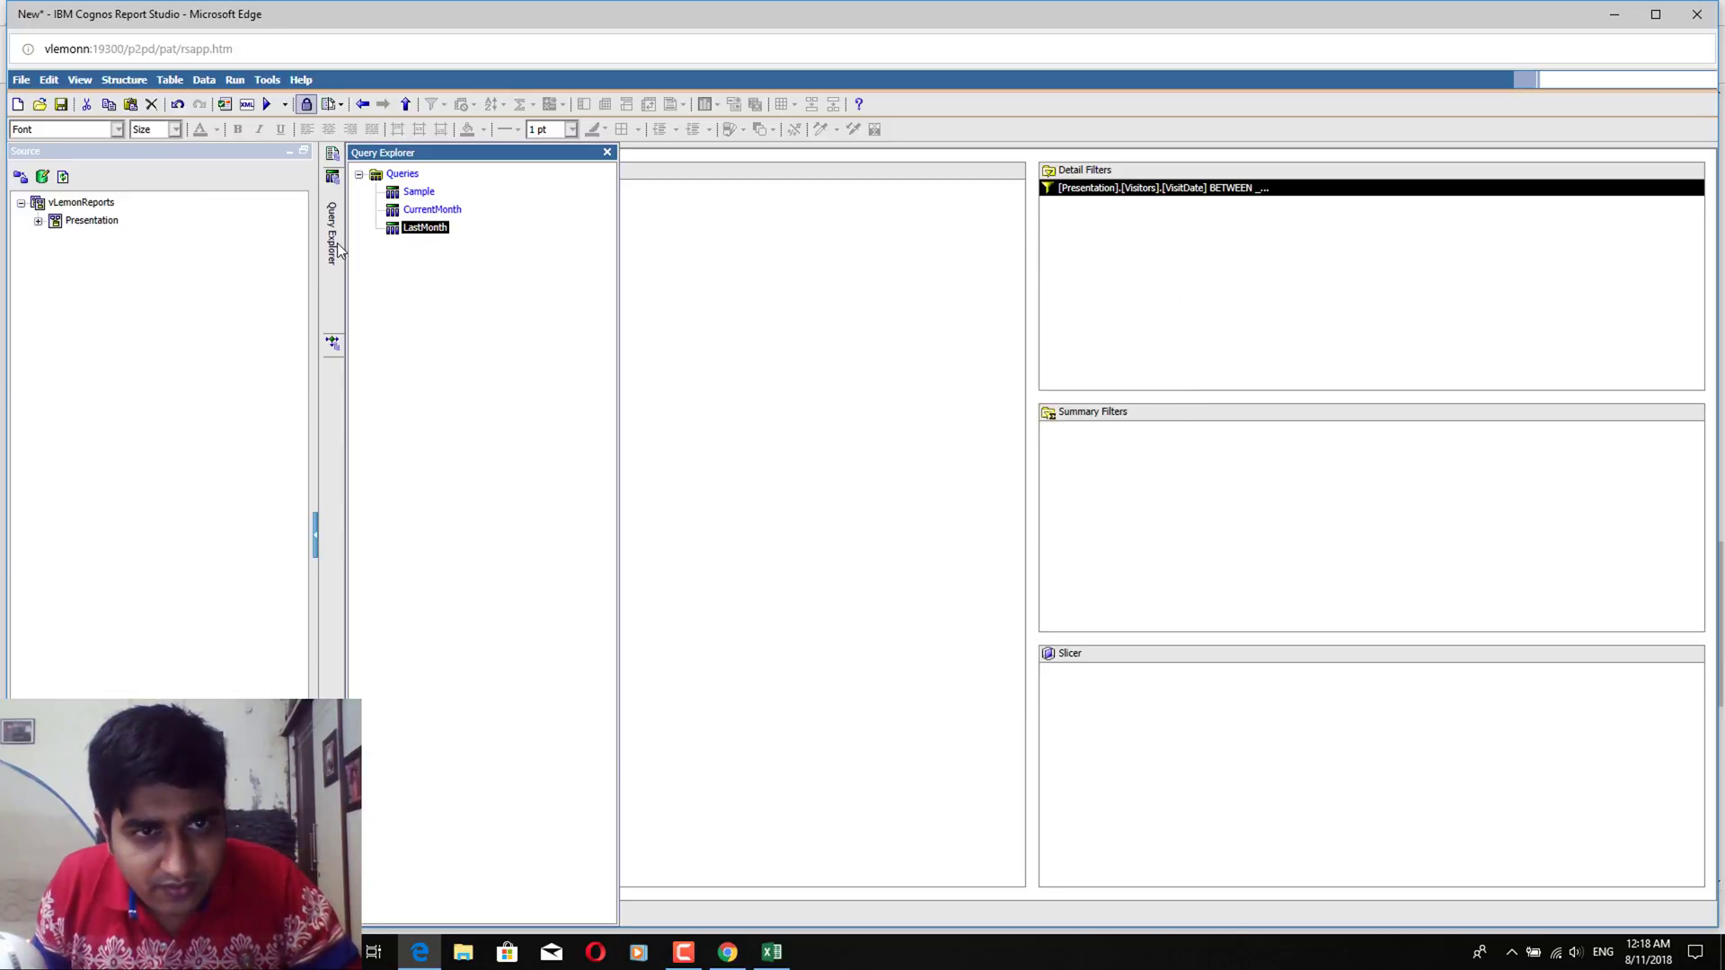
click(417, 193)
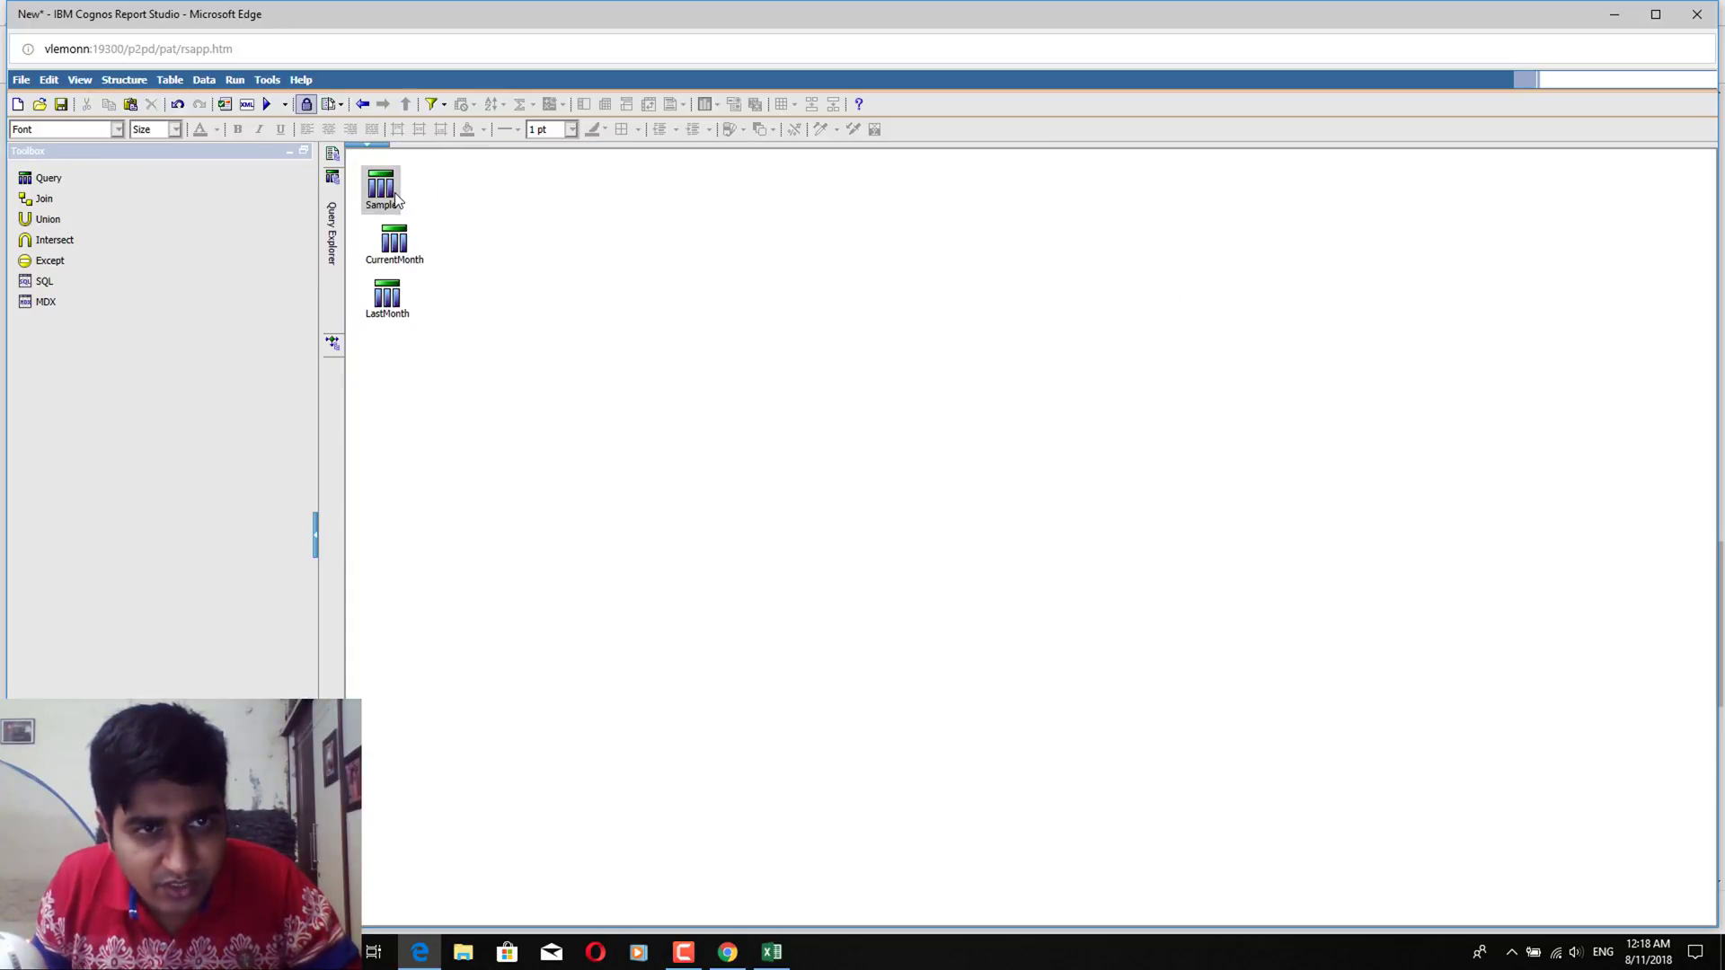
double_click(423, 197)
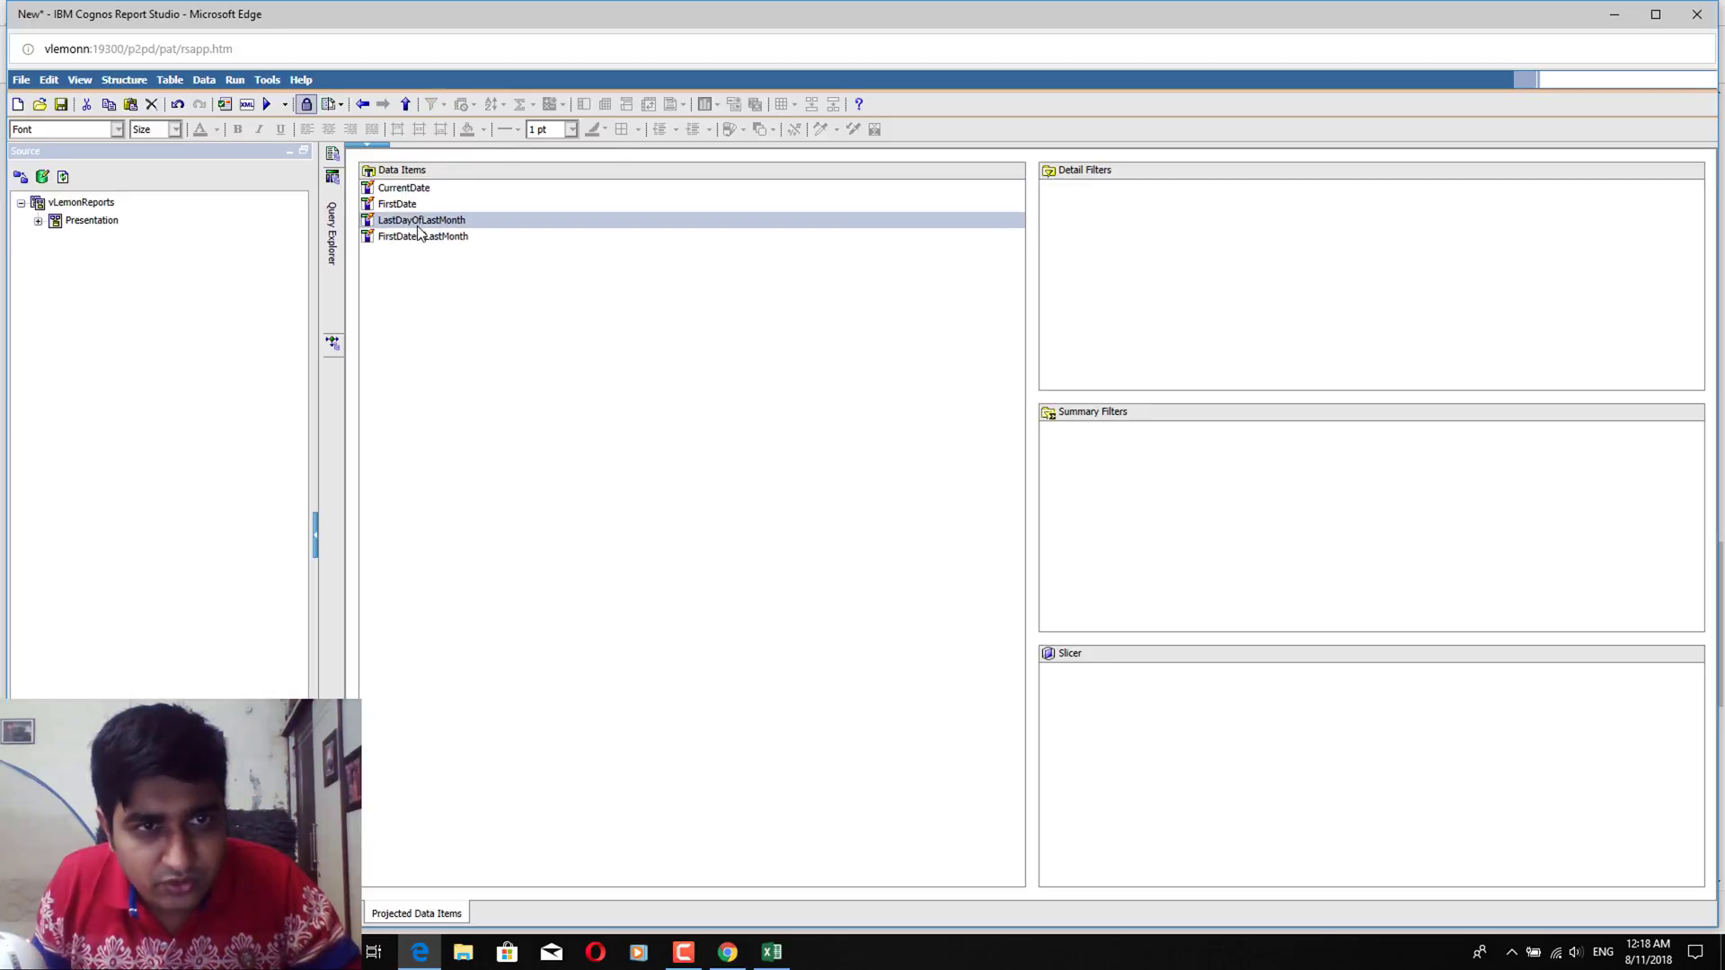
double_click(419, 221)
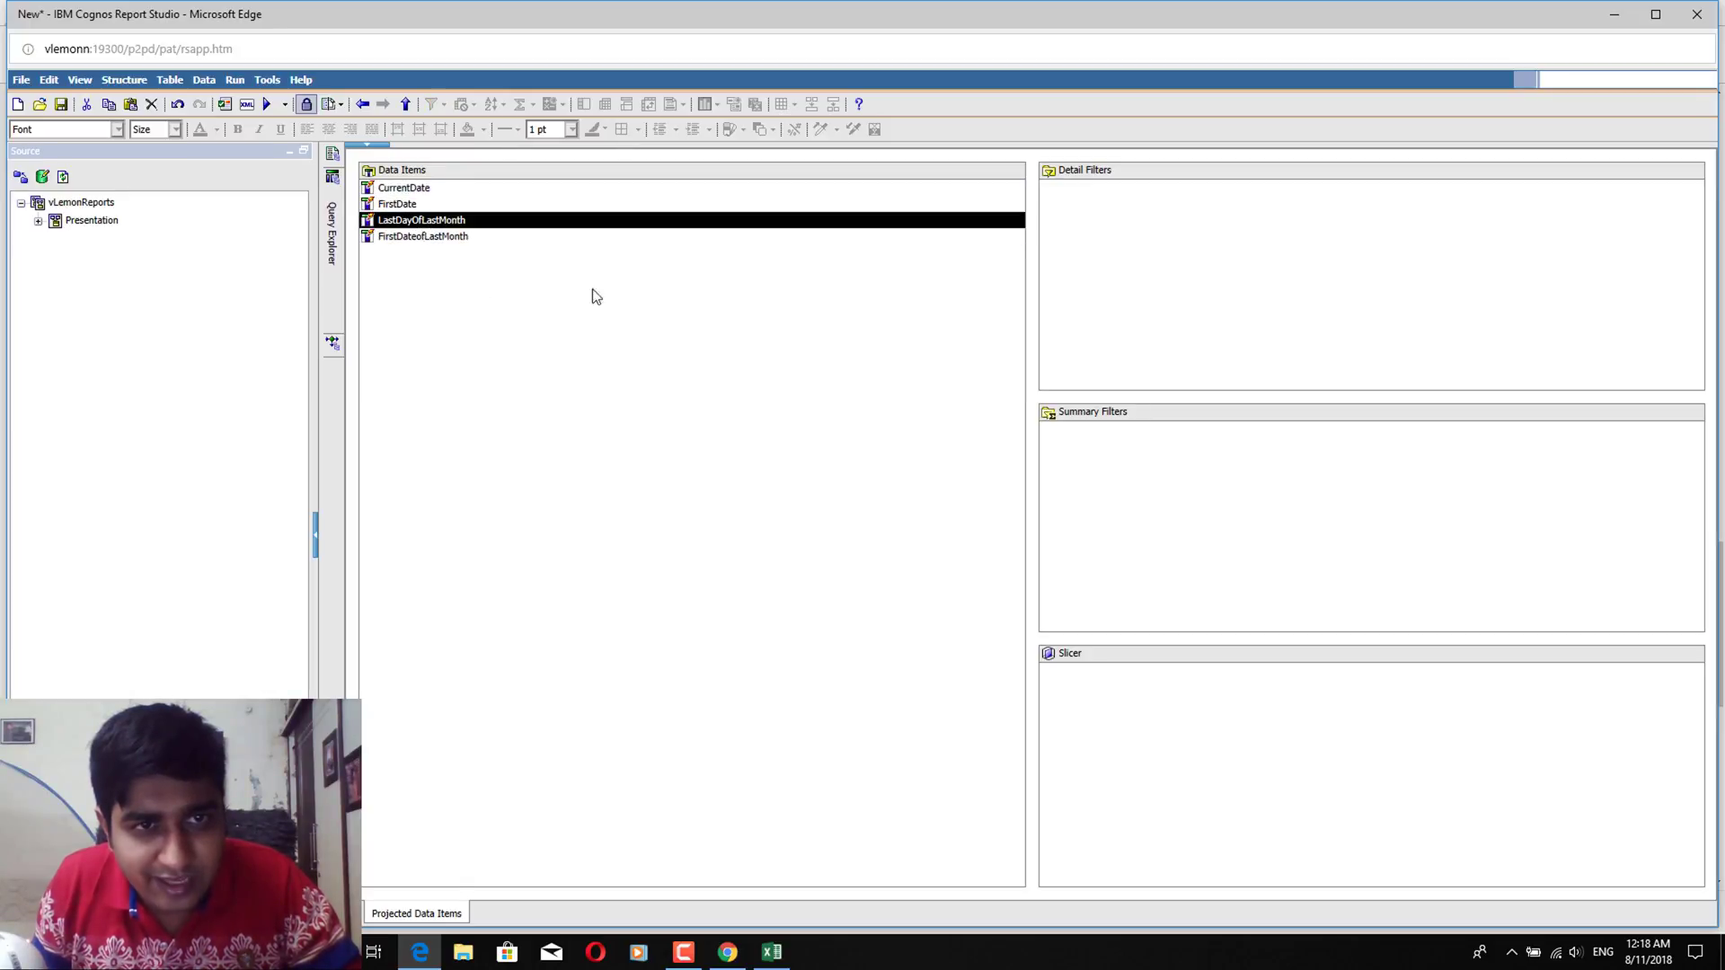
drag(988, 377, 768, 368)
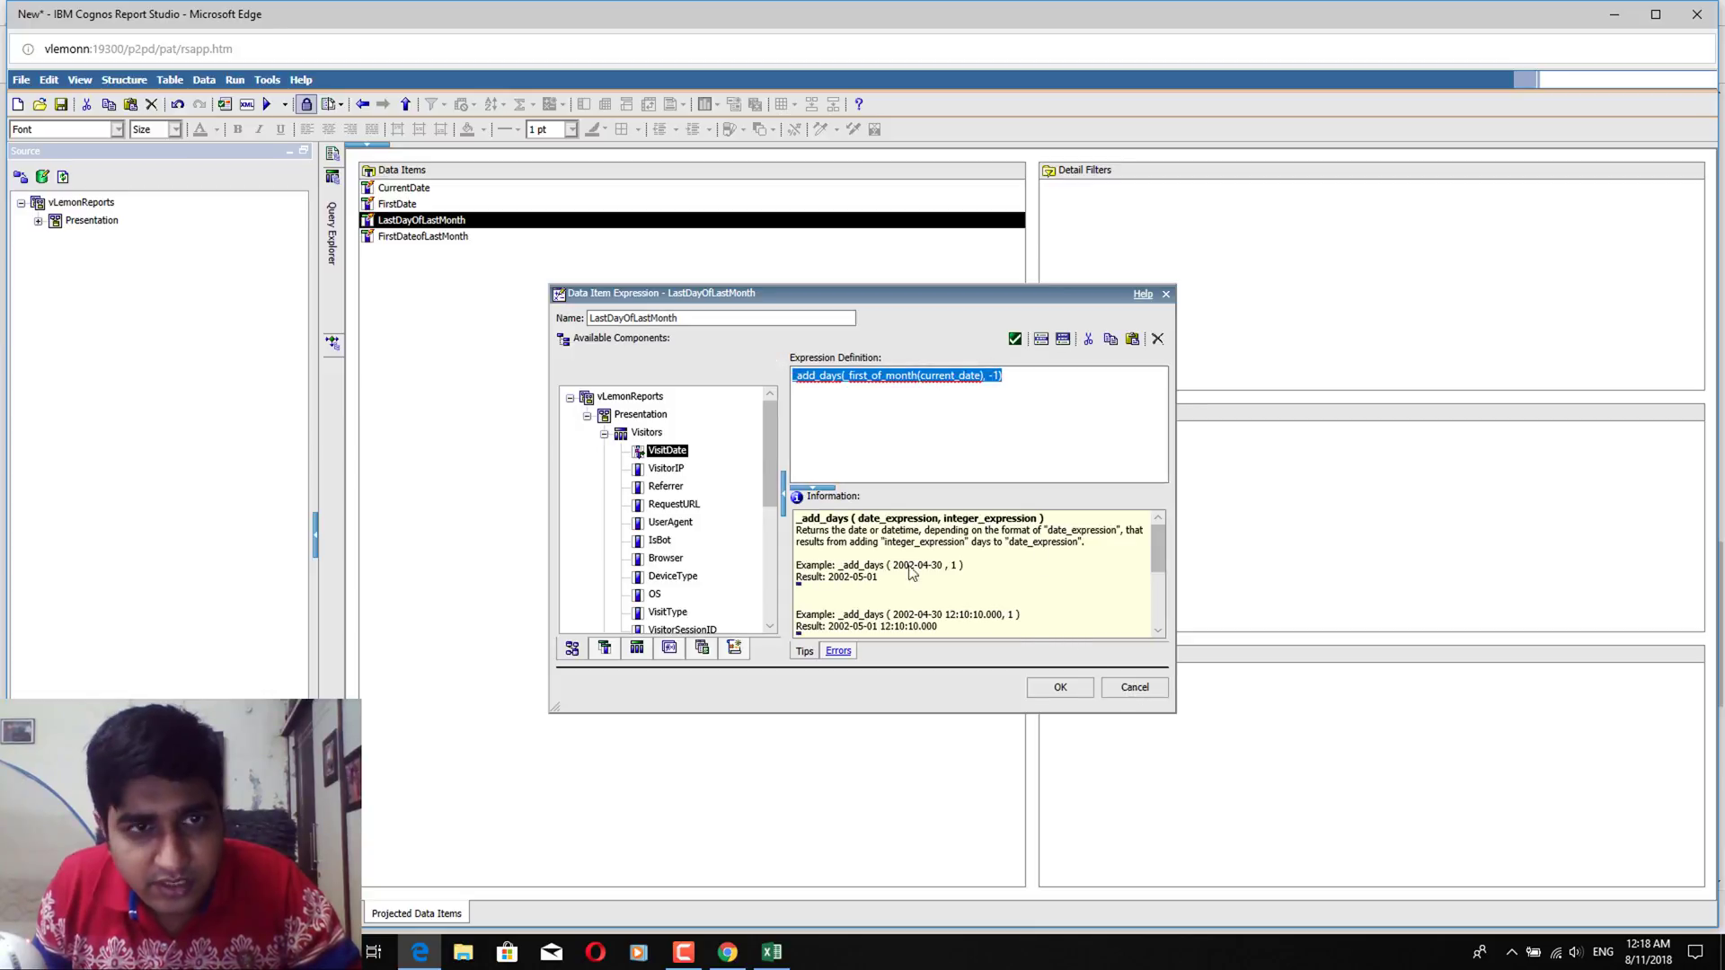
click(1060, 687)
In the LastMonth detail filter, replace the end date with the copied _add_days(_first_of_month(current_date), -1), validate the expression and save it
mouse_move(332, 268)
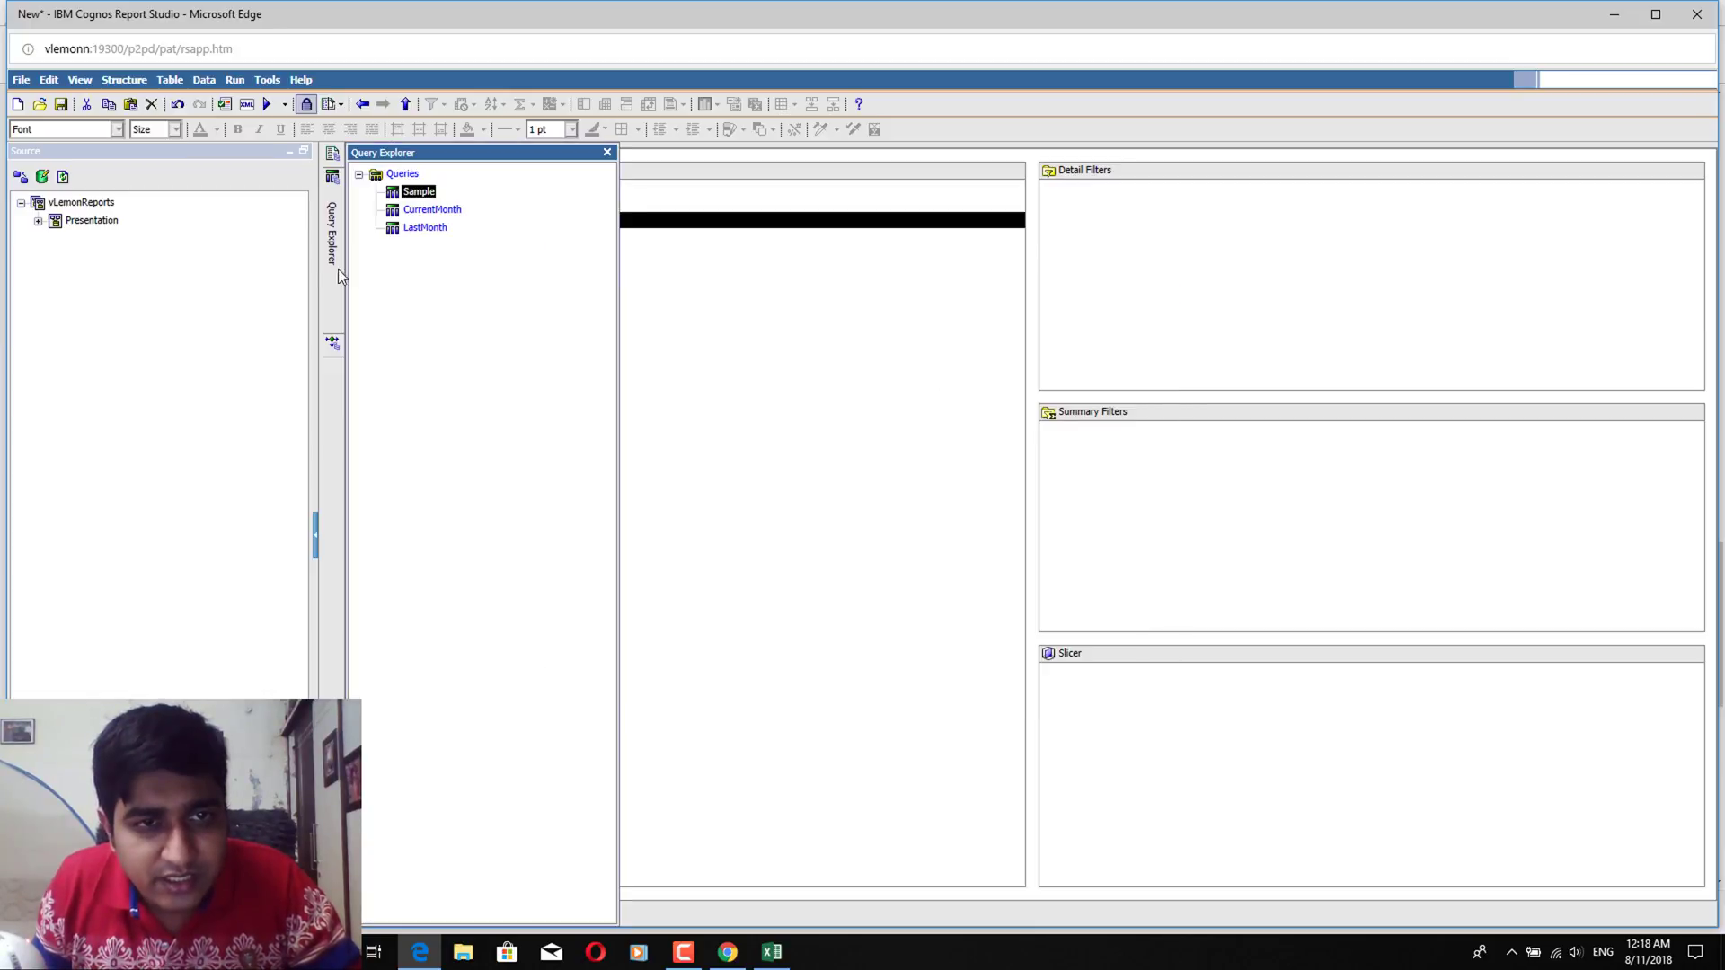
click(424, 227)
click(1227, 185)
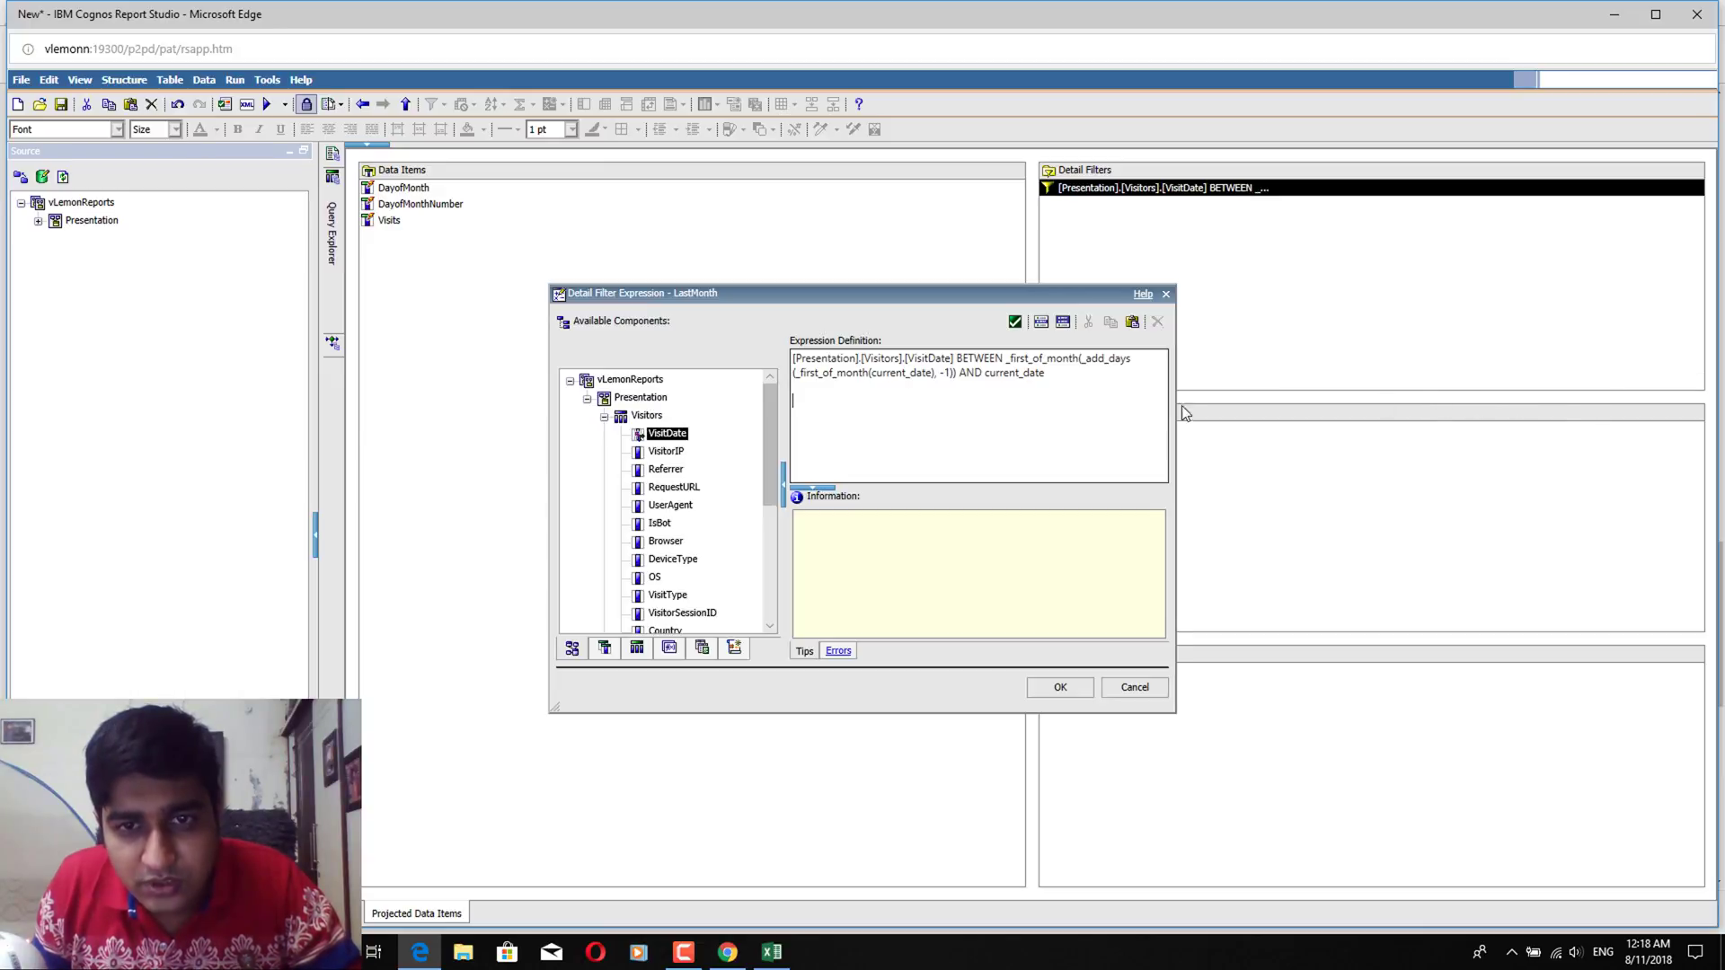
drag(985, 374, 1051, 375)
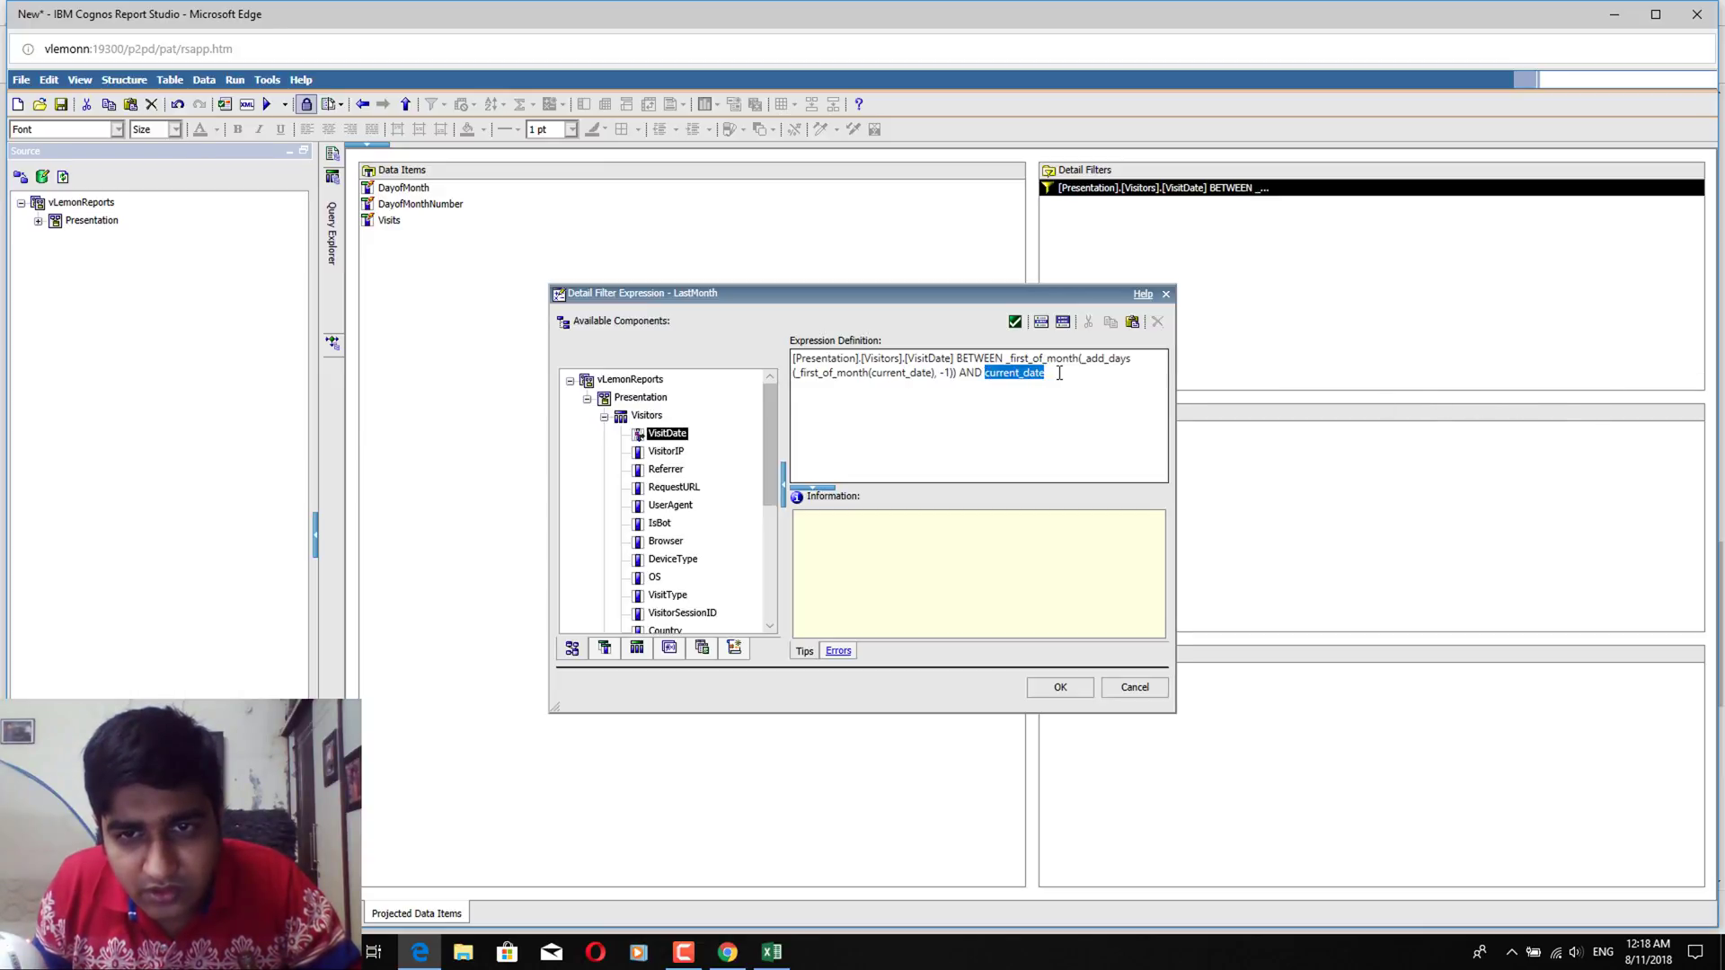
key(ctrl+v)
click(1014, 321)
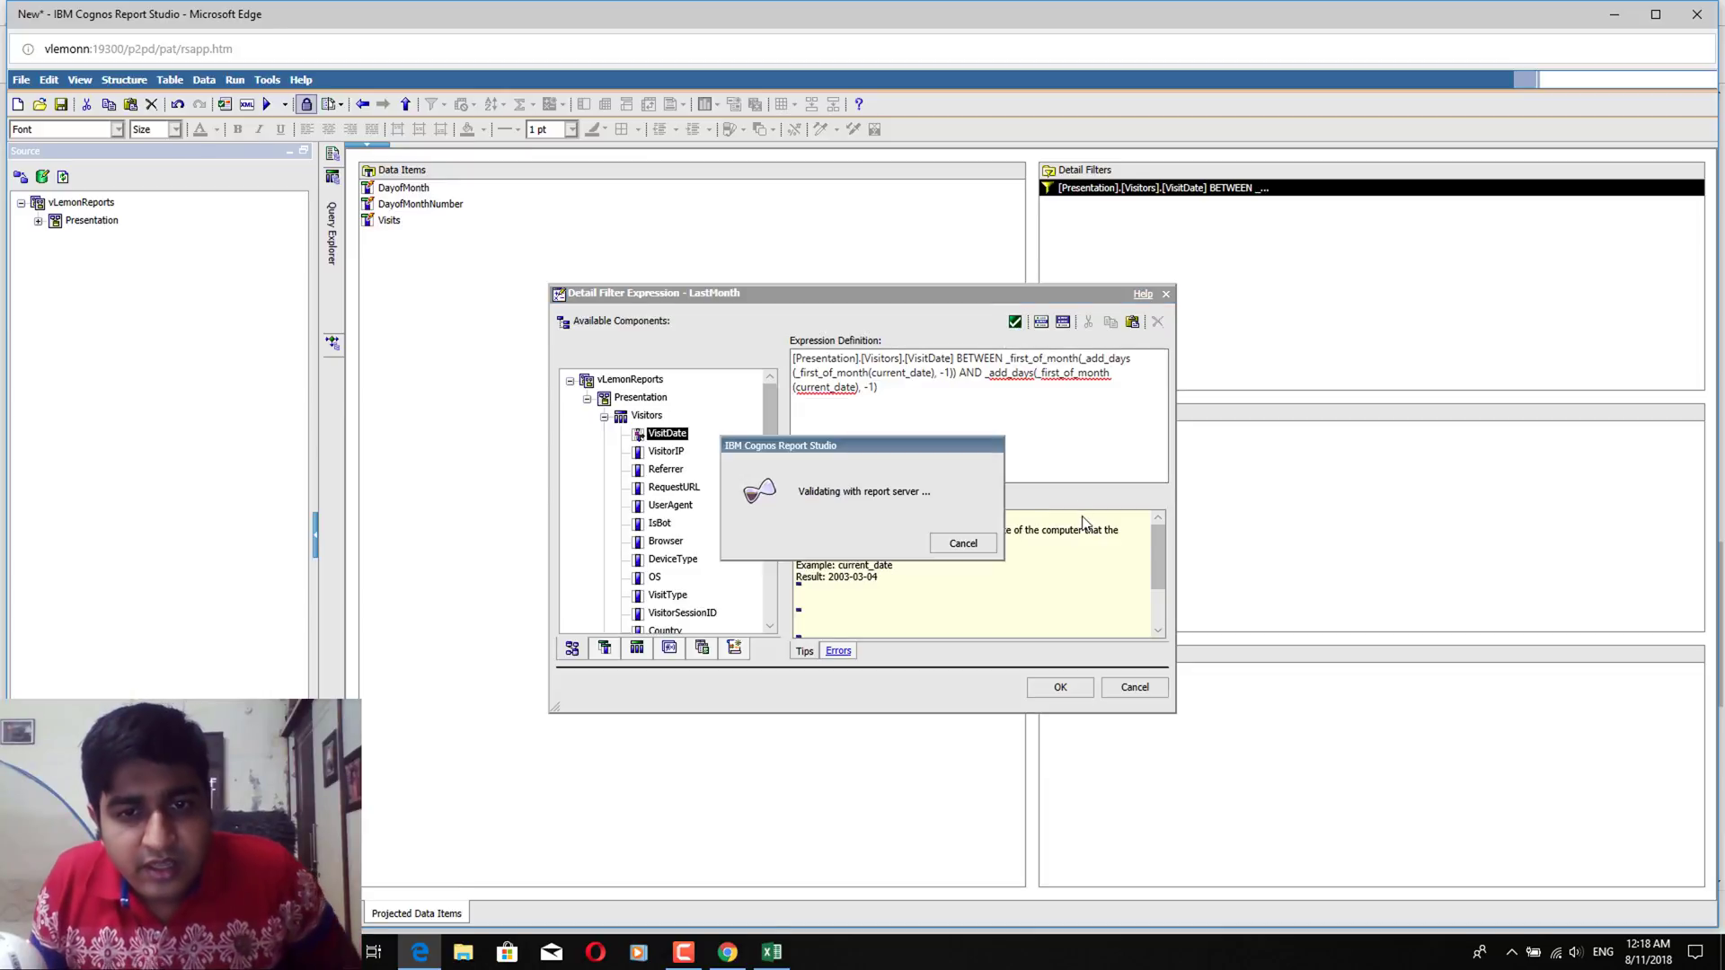
click(1060, 687)
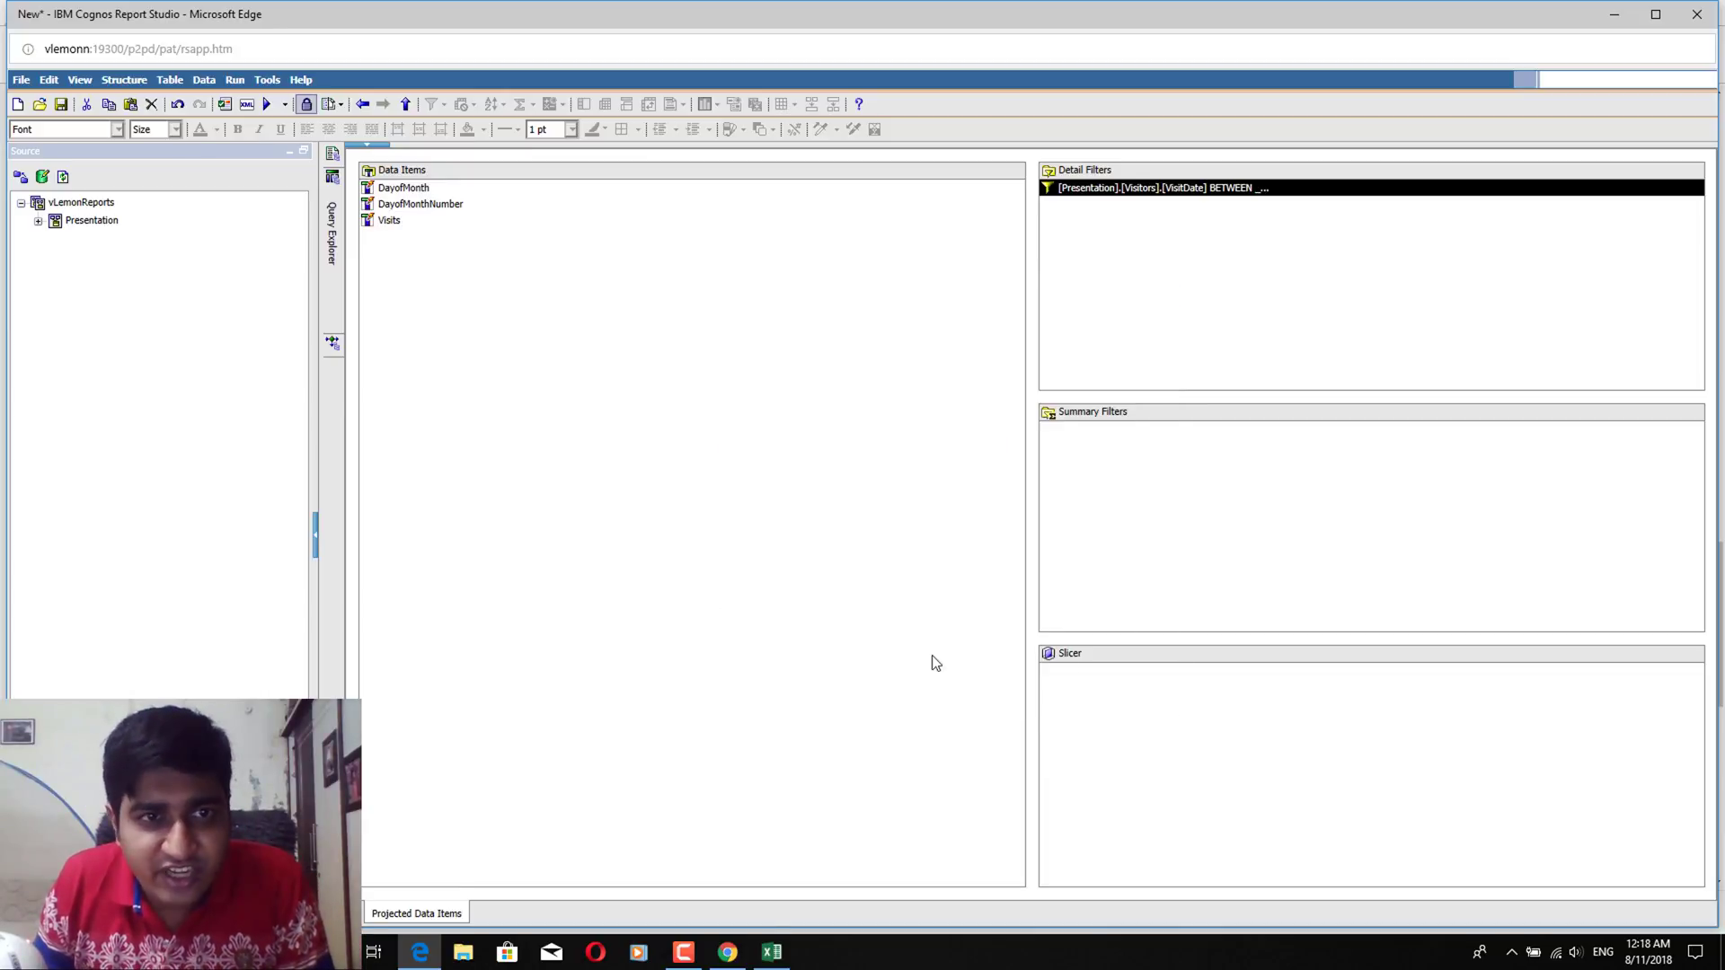
View the LastMonth query's tabular data, check the daily visits through the last page and close the output
click(233, 81)
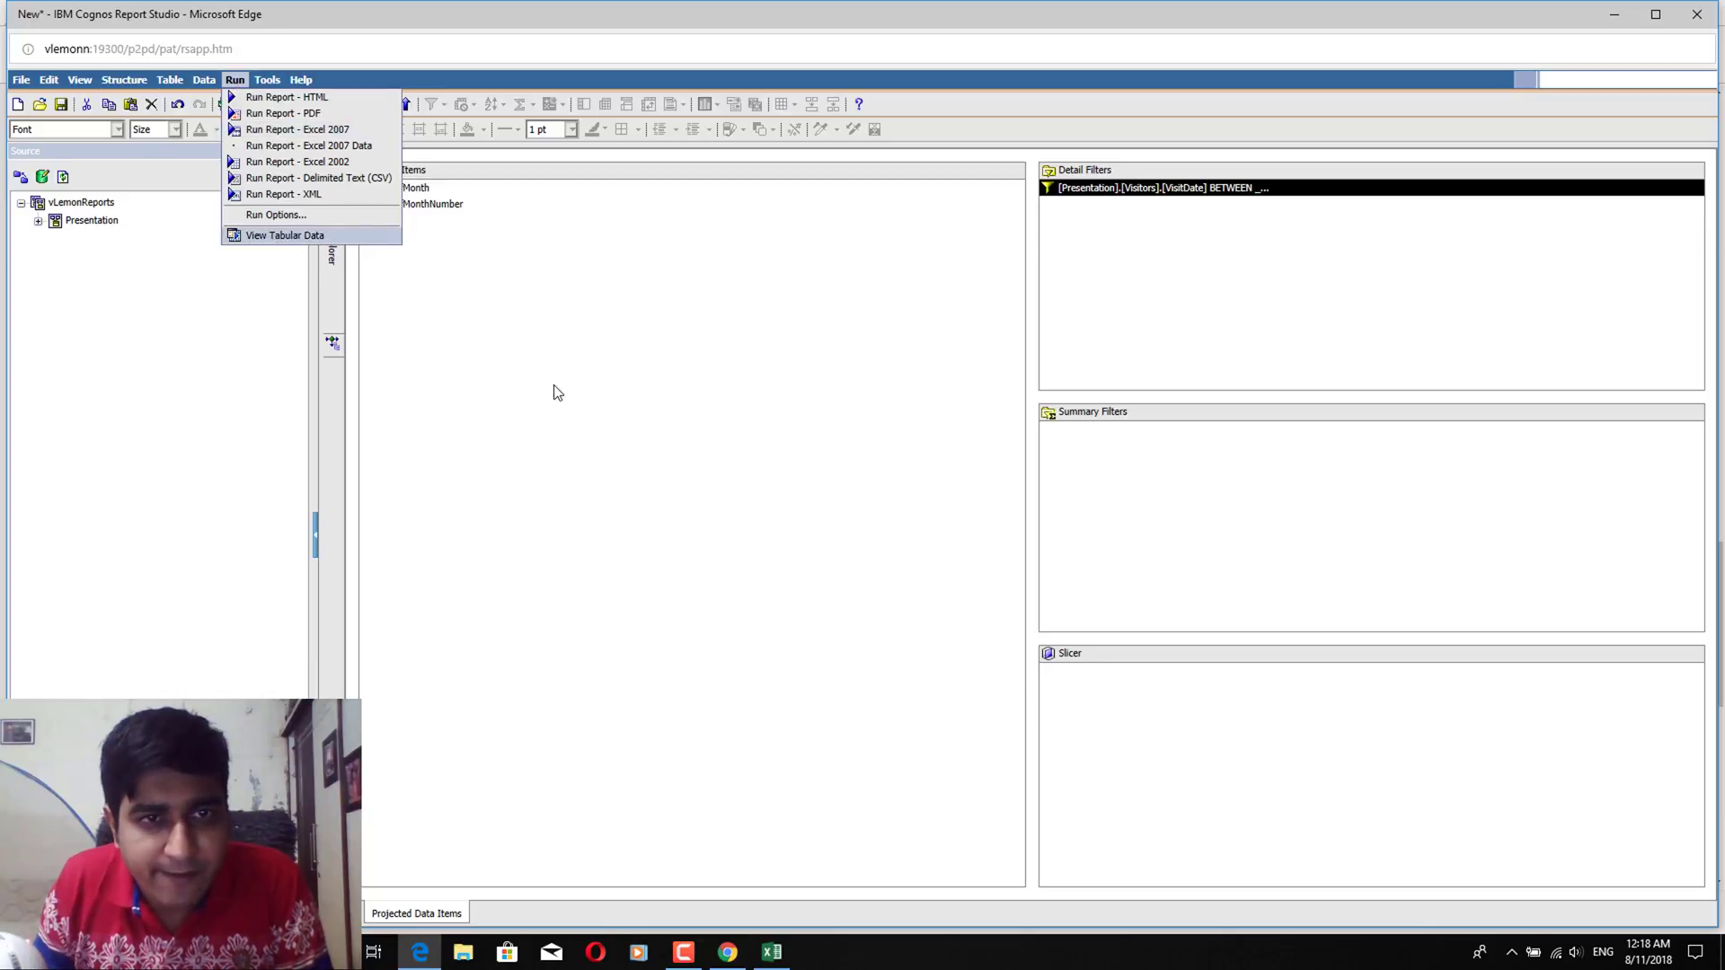
click(285, 236)
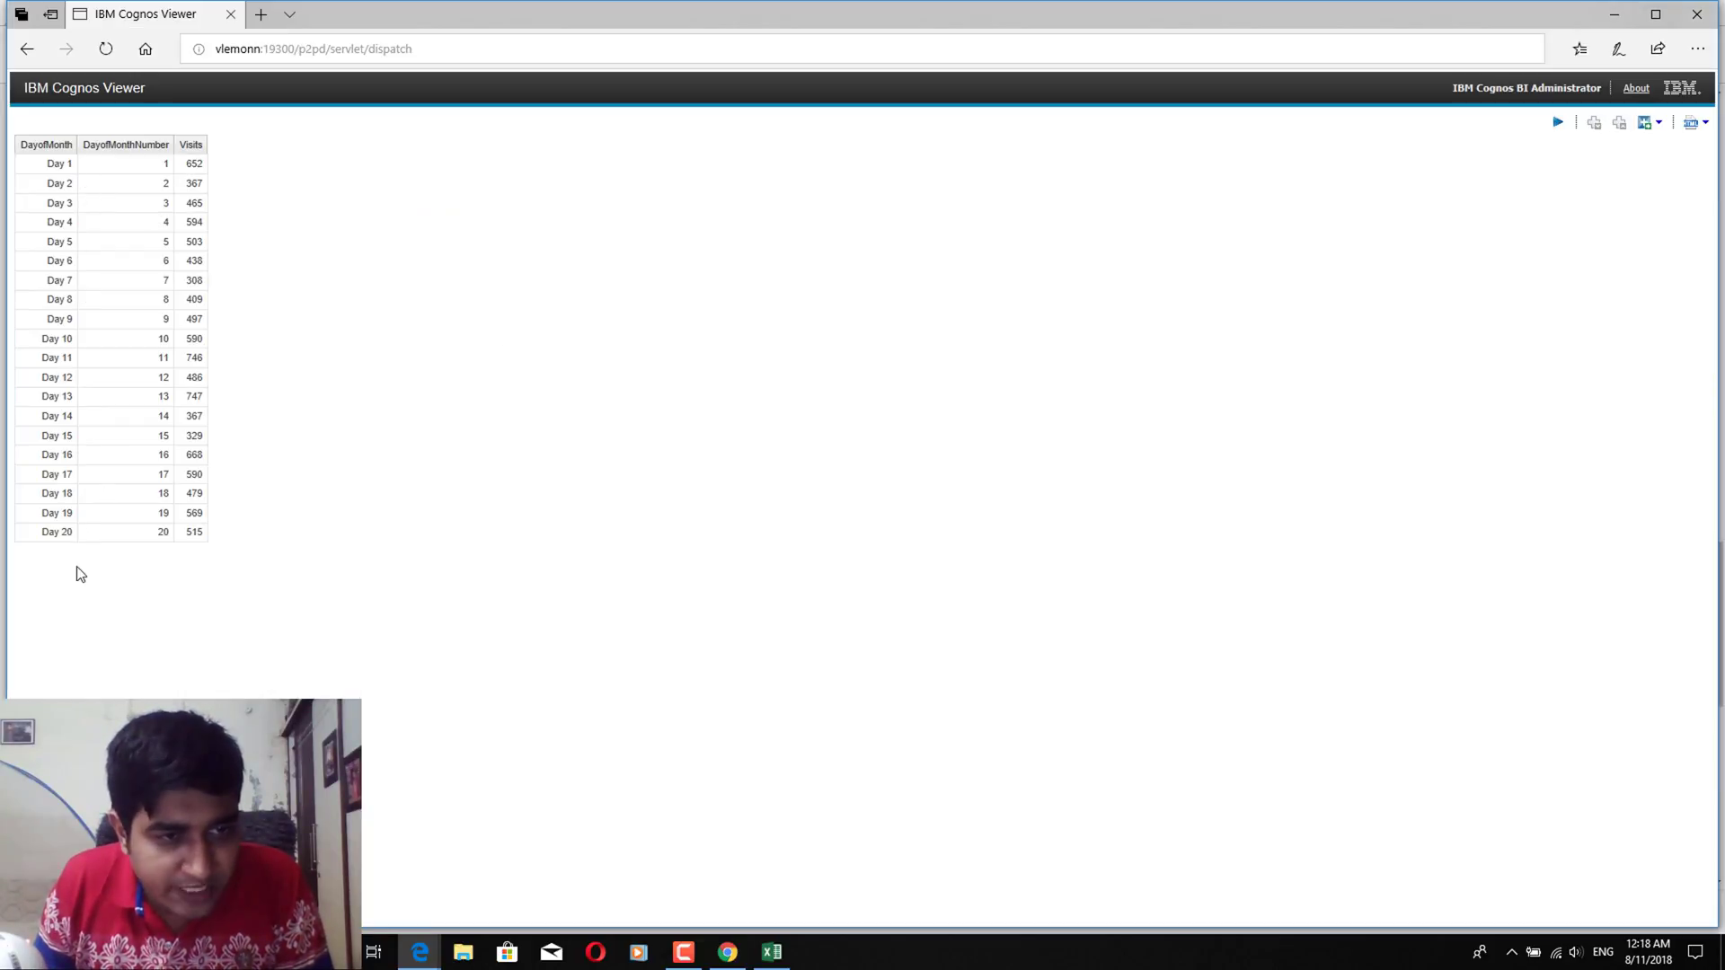
click(155, 914)
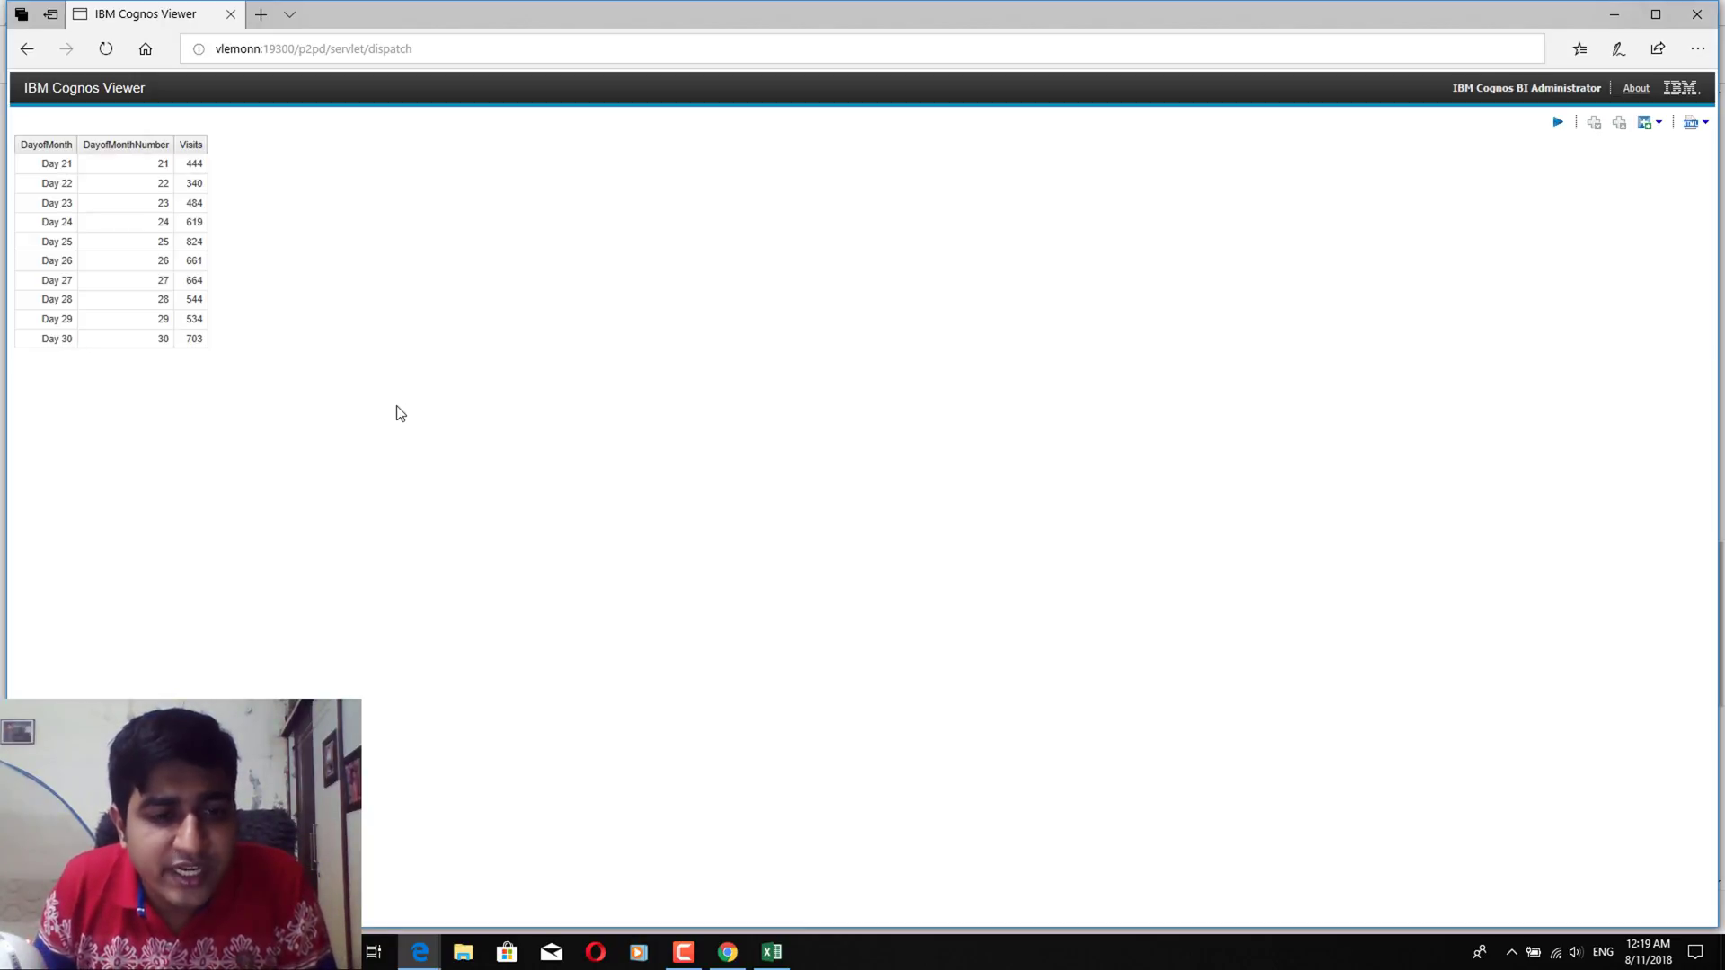
click(126, 144)
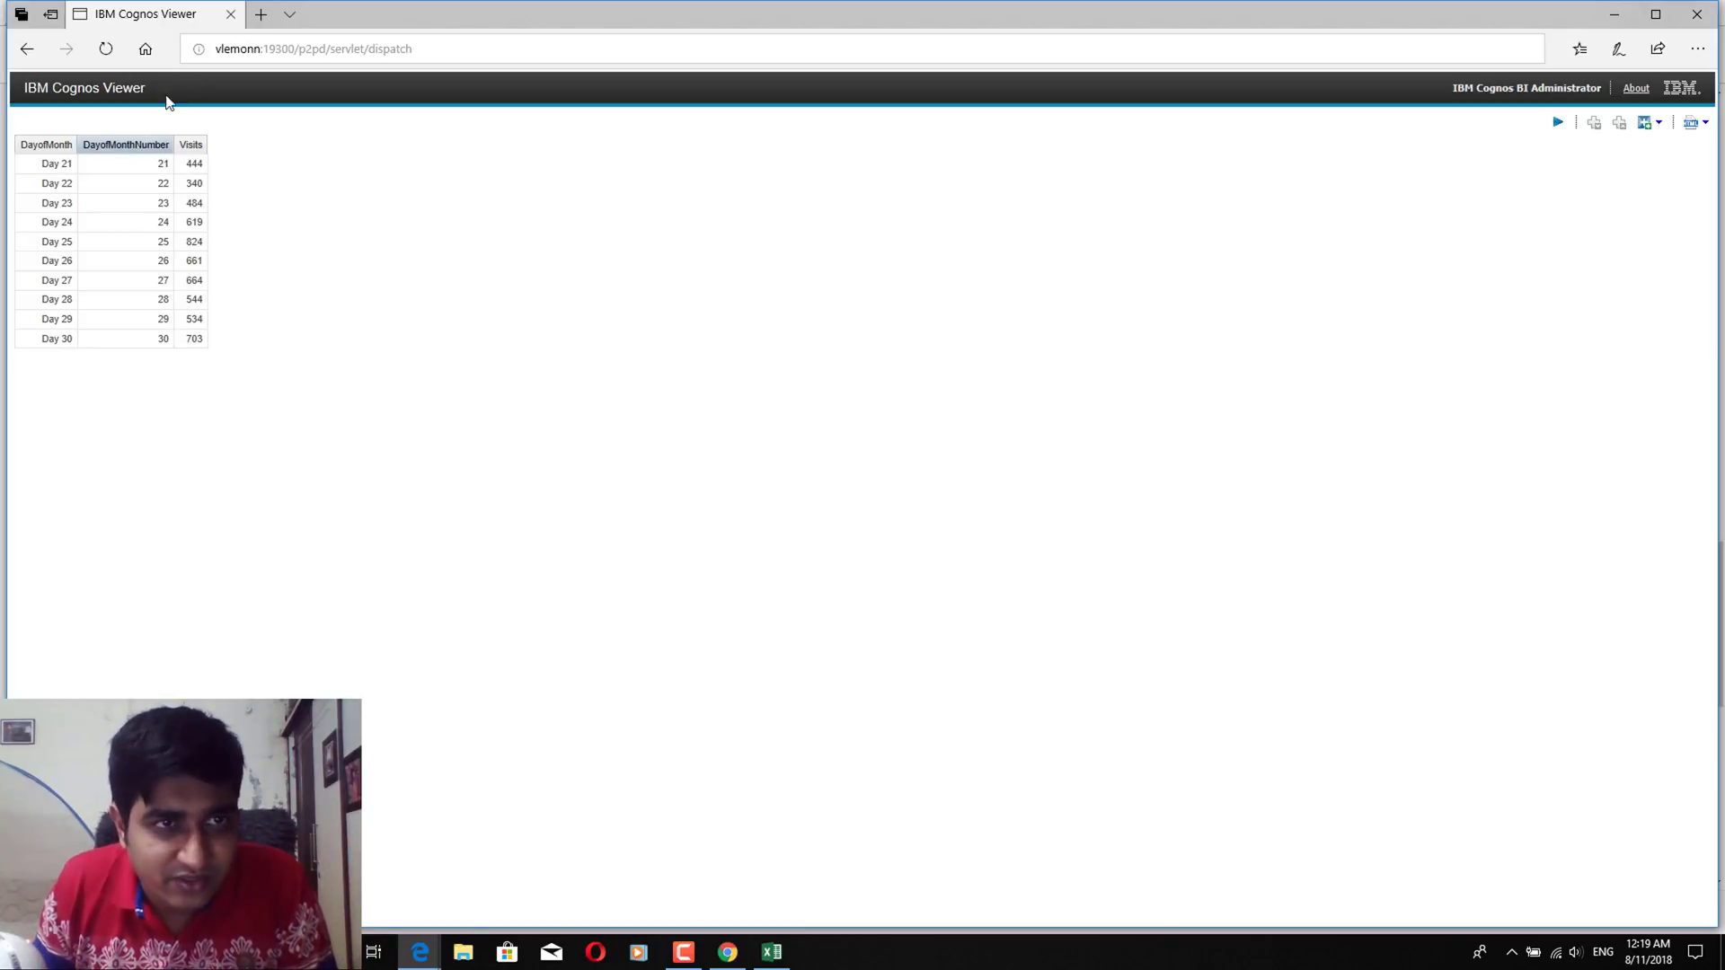
click(232, 16)
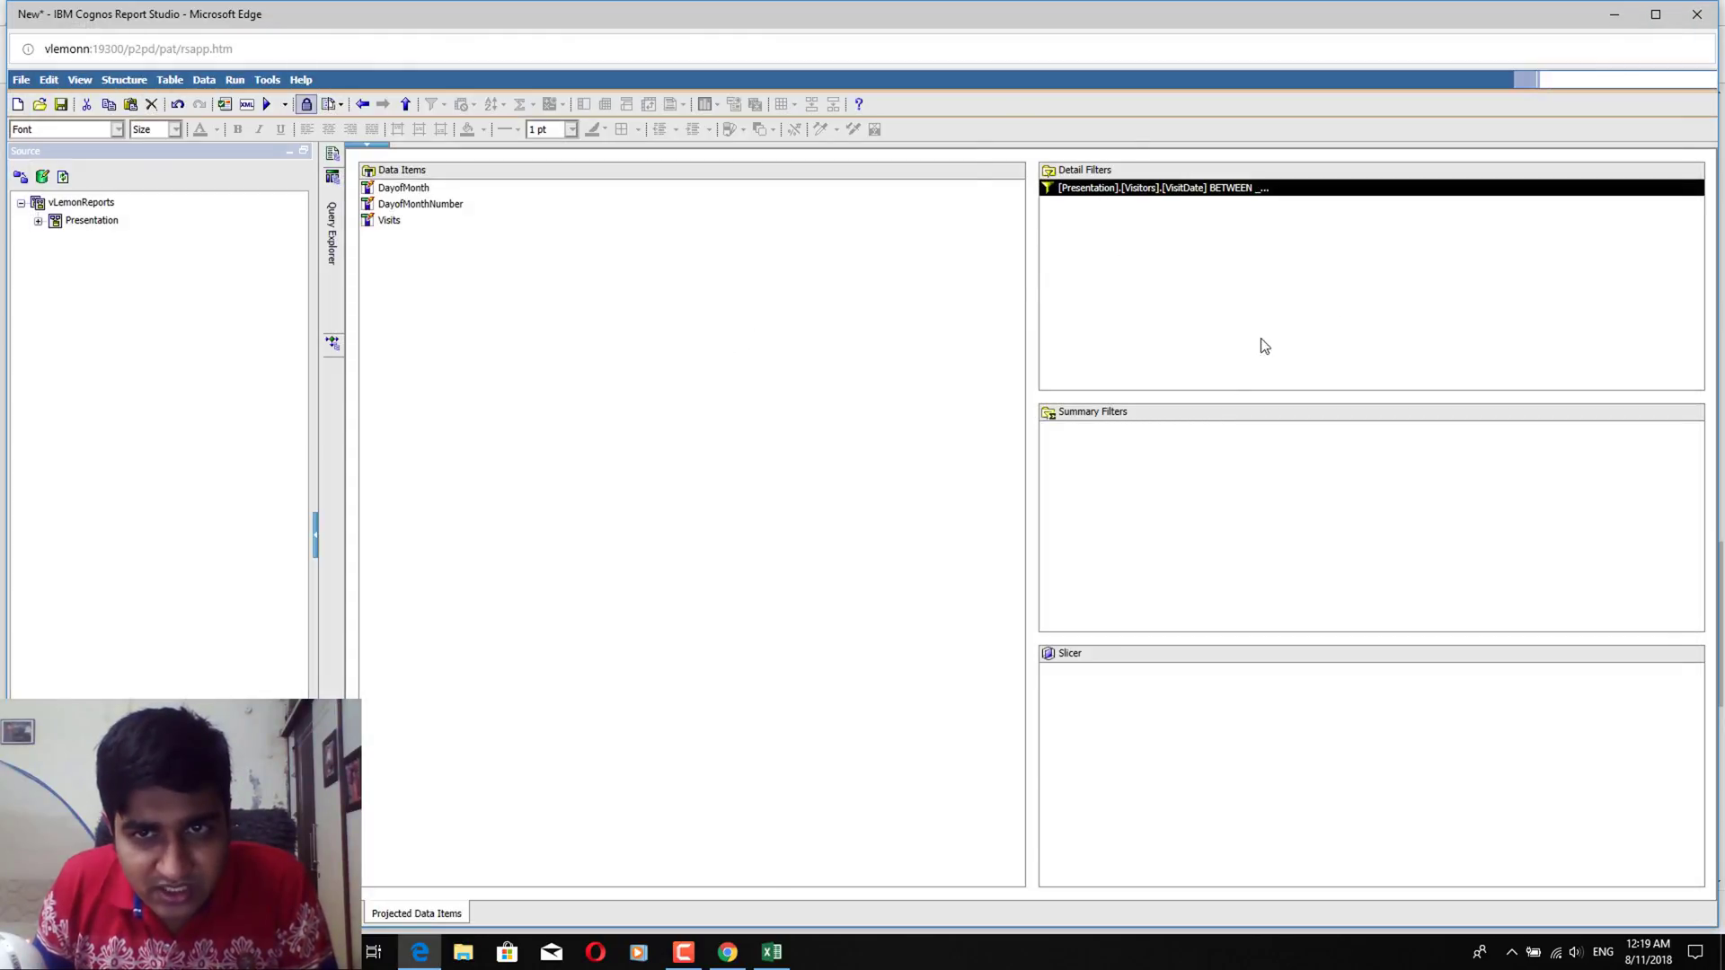
Open the LastMonth detail filter's expression and switch to Chrome to locate the Last Month Filter code in the vlemon.com tutorial
double_click(1167, 190)
key(ctrl+a)
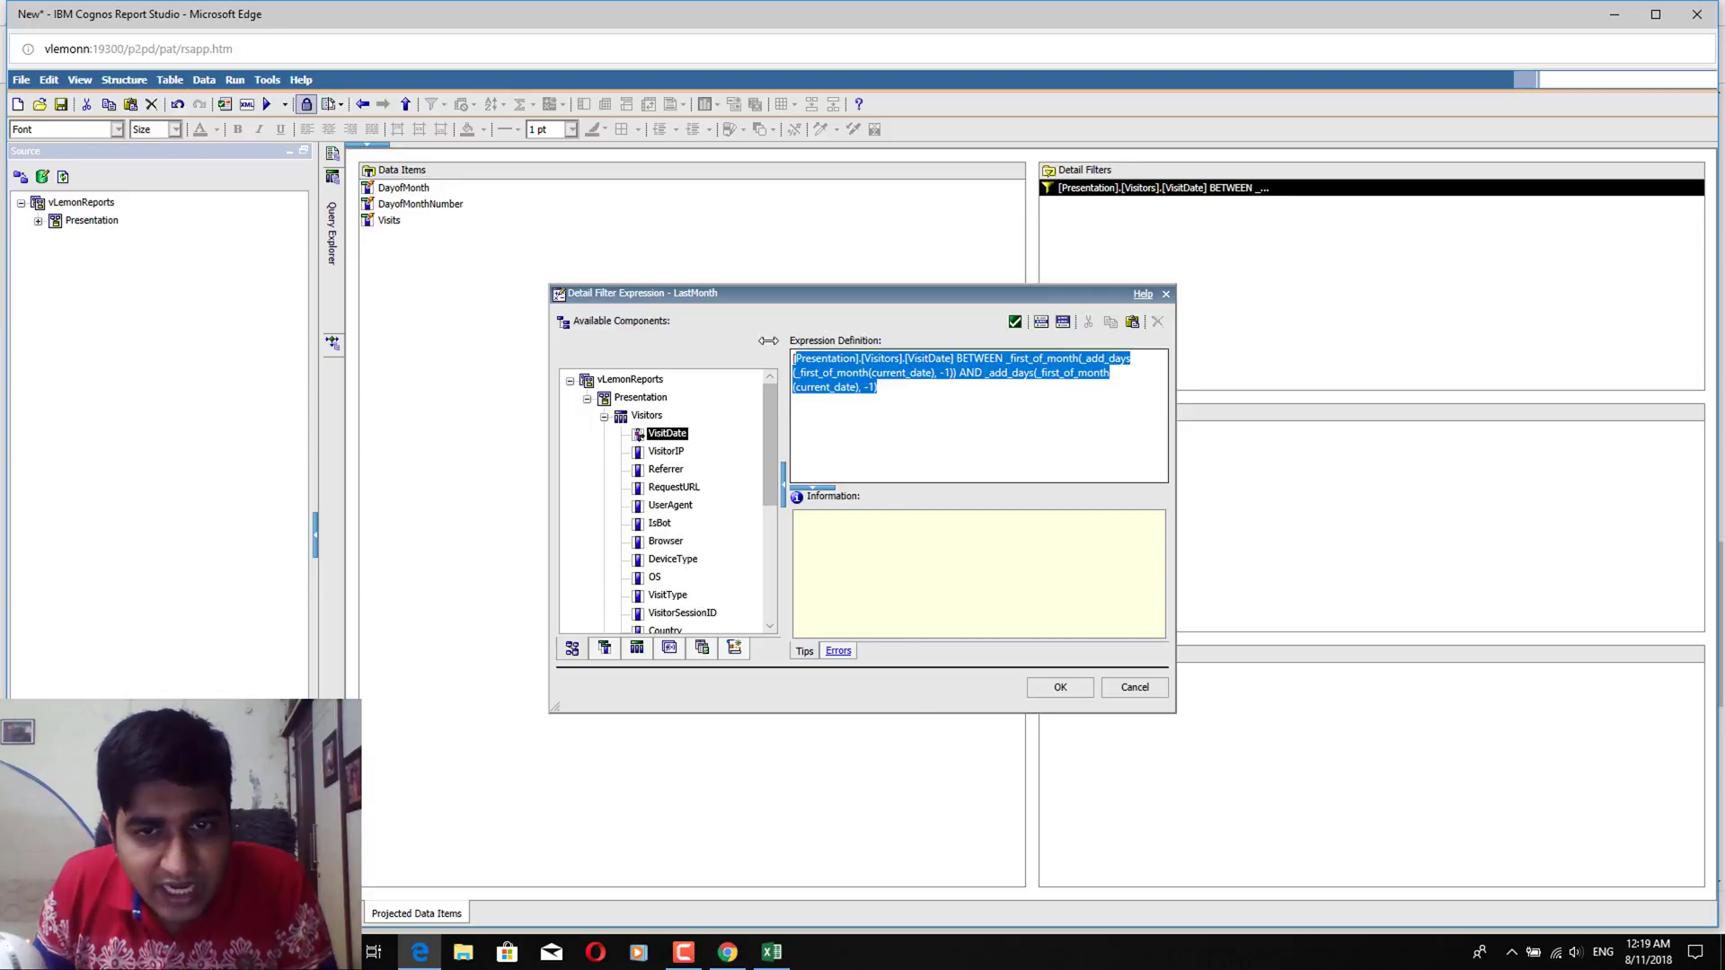
click(726, 952)
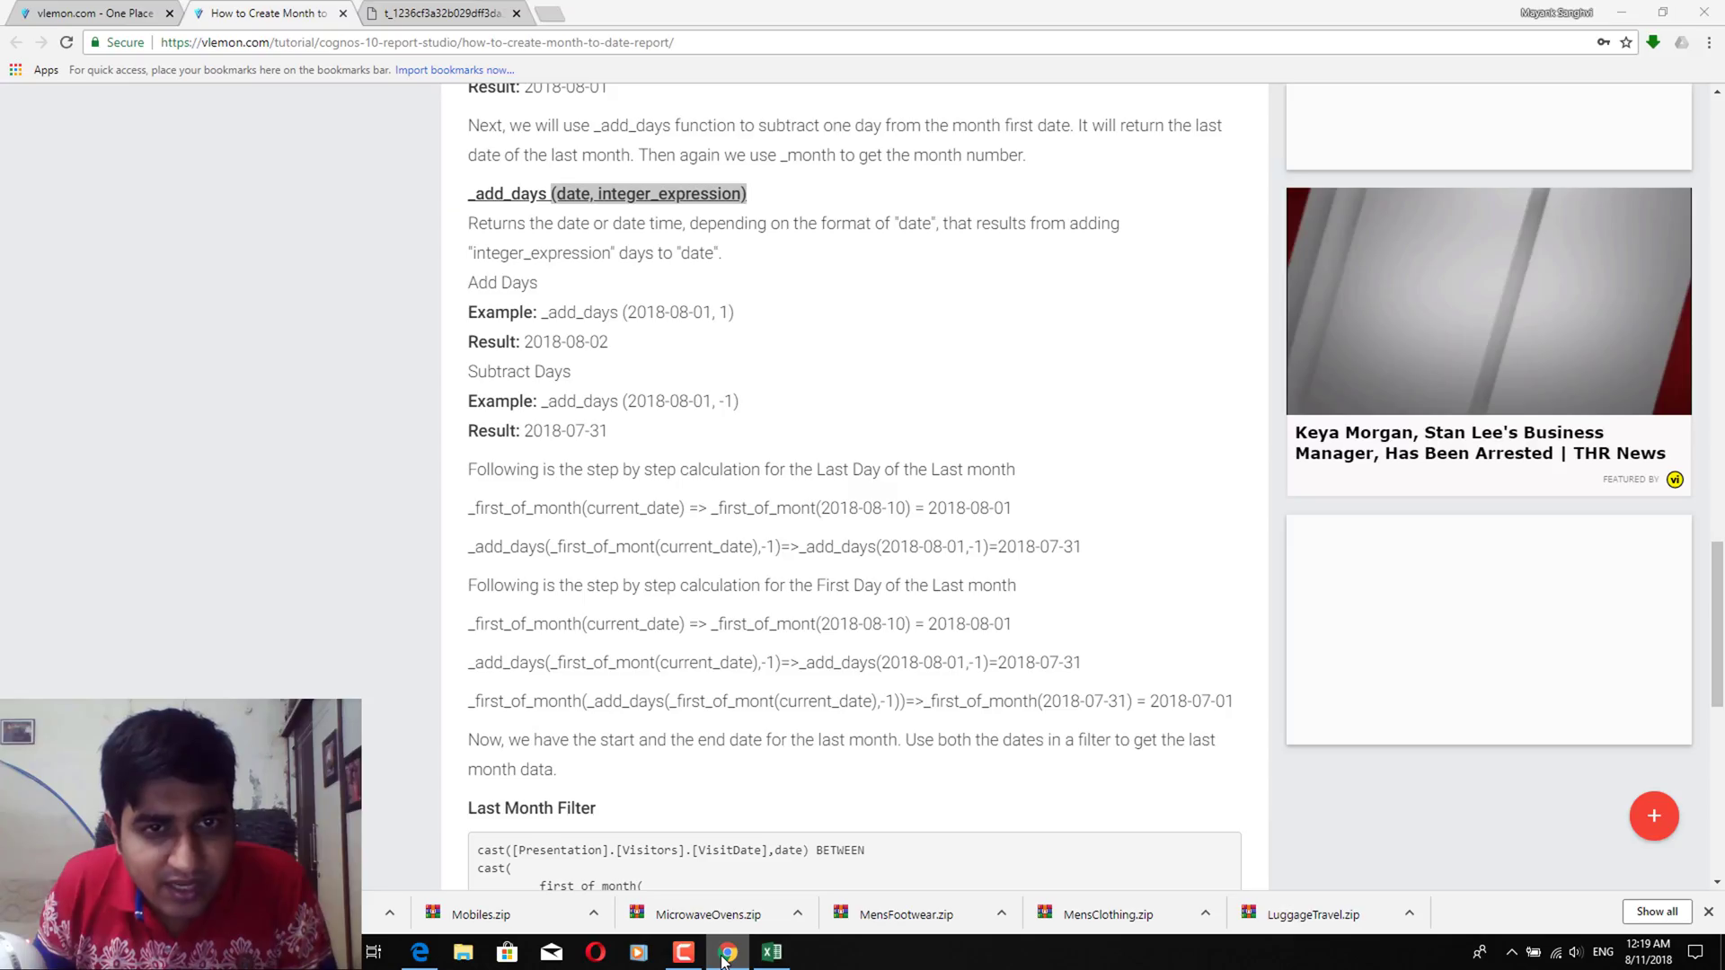
click(590, 669)
scroll(589, 669, down, 5)
scroll(587, 666, down, 3)
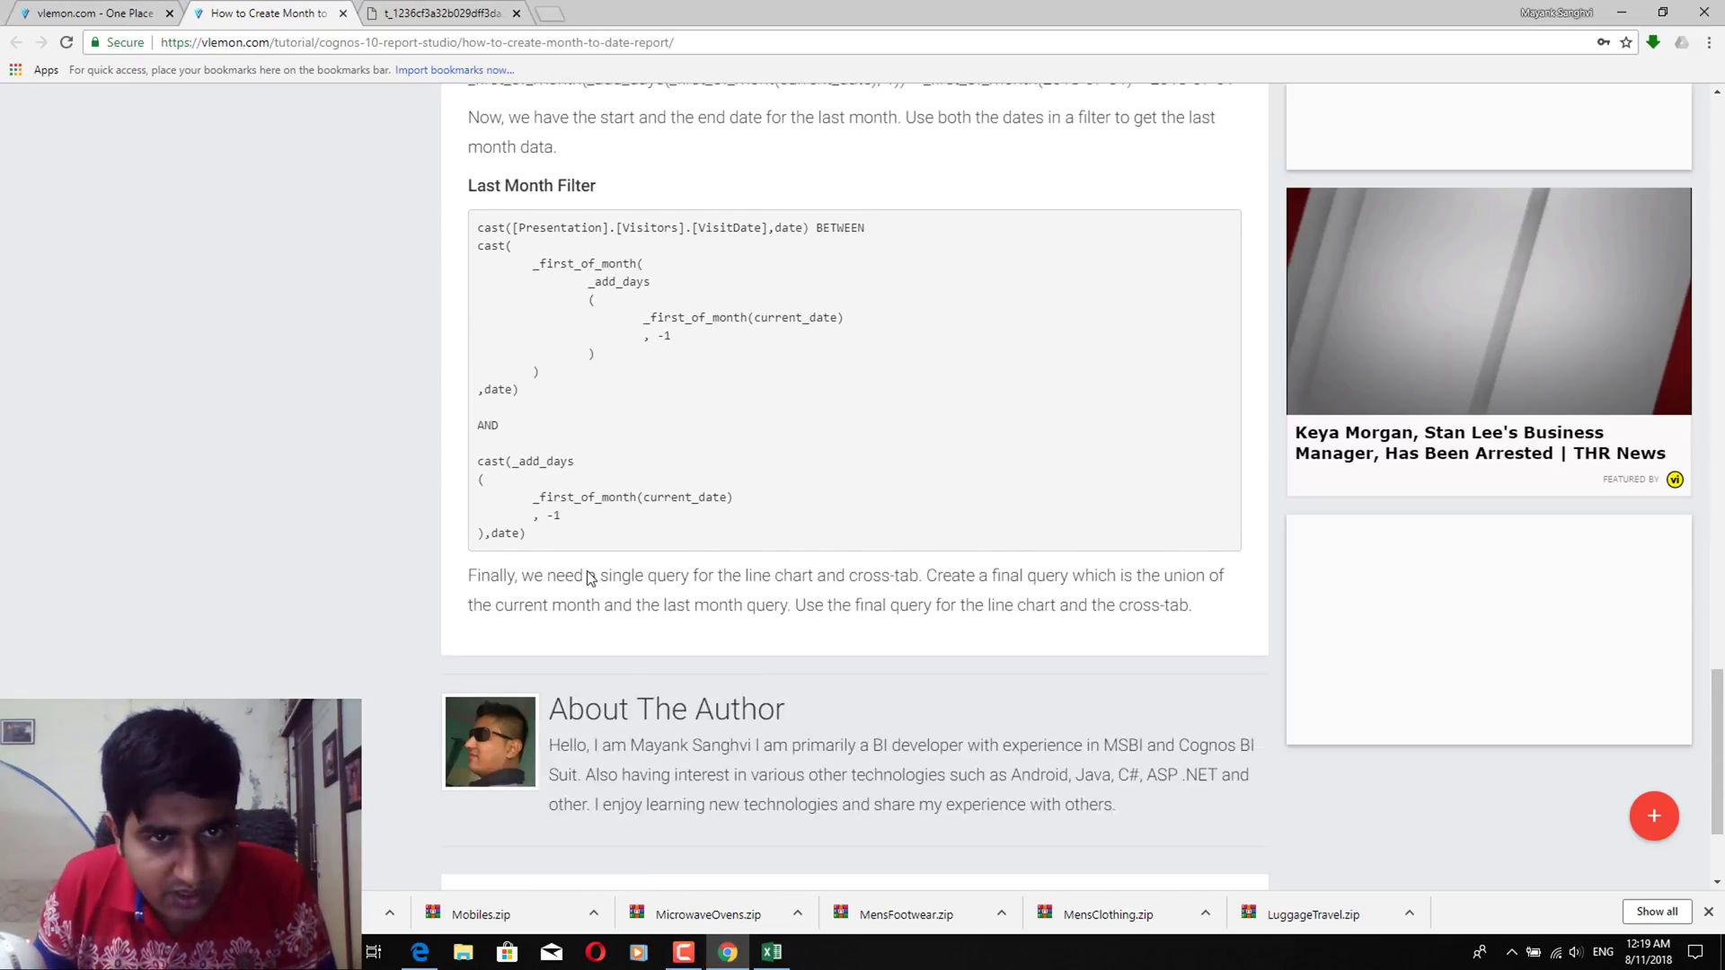
mouse_move(553, 530)
mouse_down()
mouse_move(459, 360)
mouse_move(477, 219)
mouse_move(564, 454)
mouse_move(572, 527)
mouse_up()
key(alt+Tab)
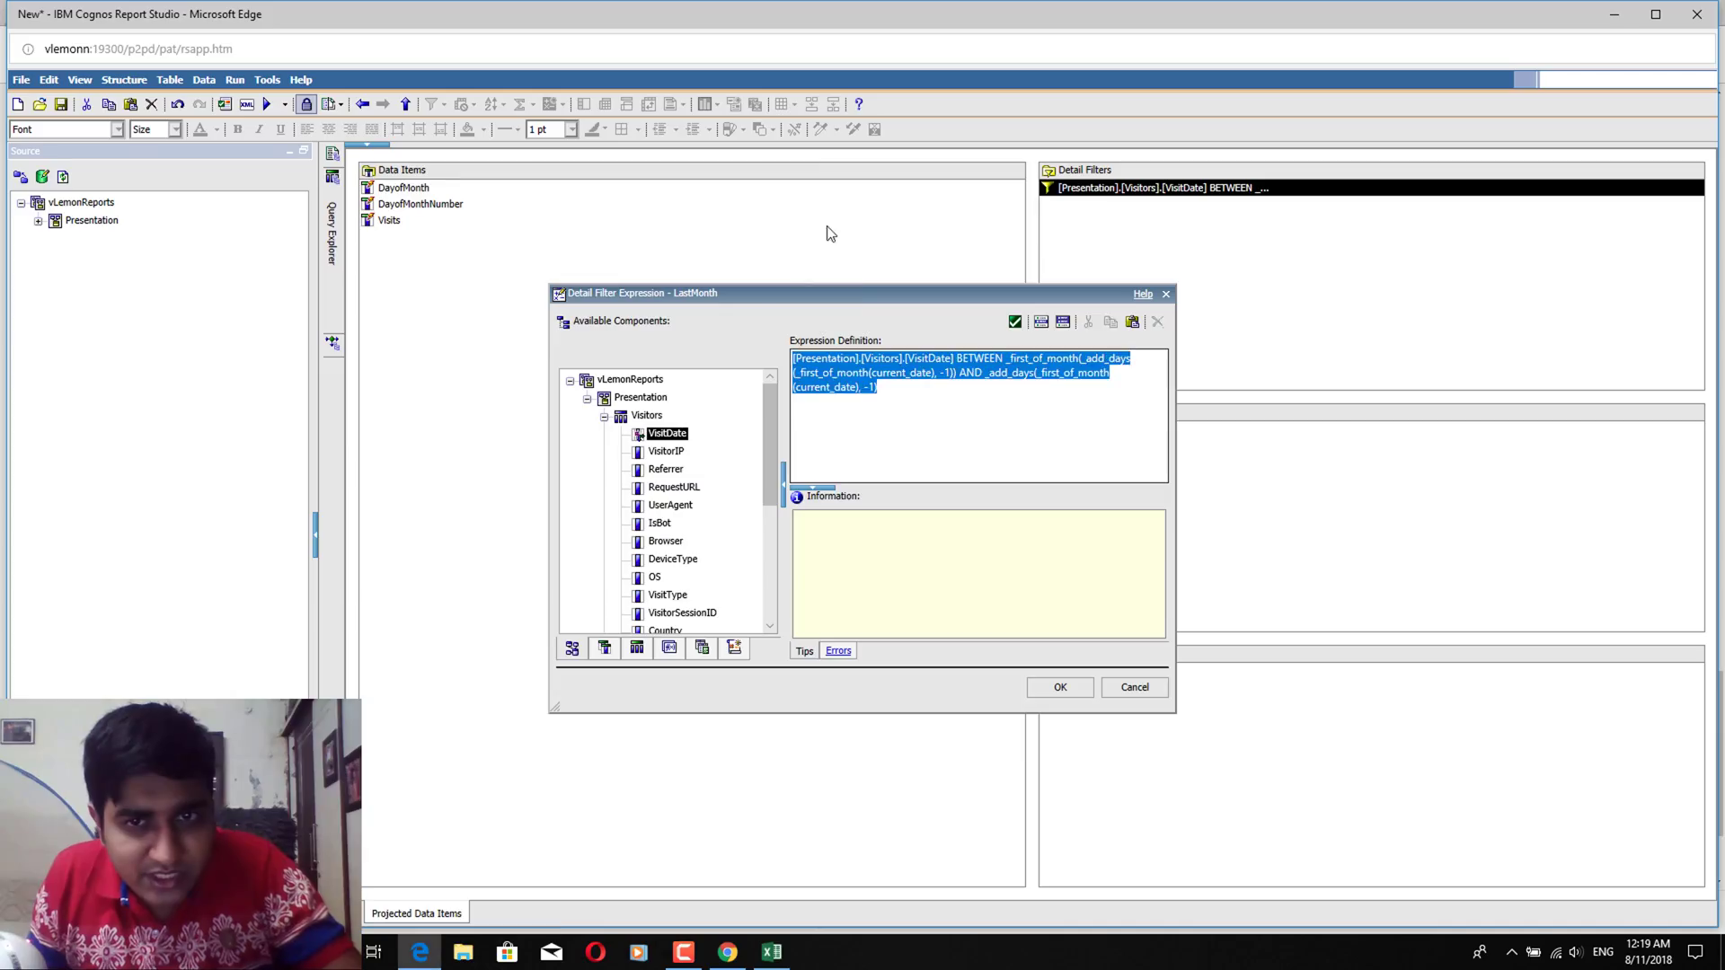
click(887, 402)
key(alt+Tab)
Examine how the Last Month Filter code casts VisitDate and the first and last day of the previous month to date
click(550, 244)
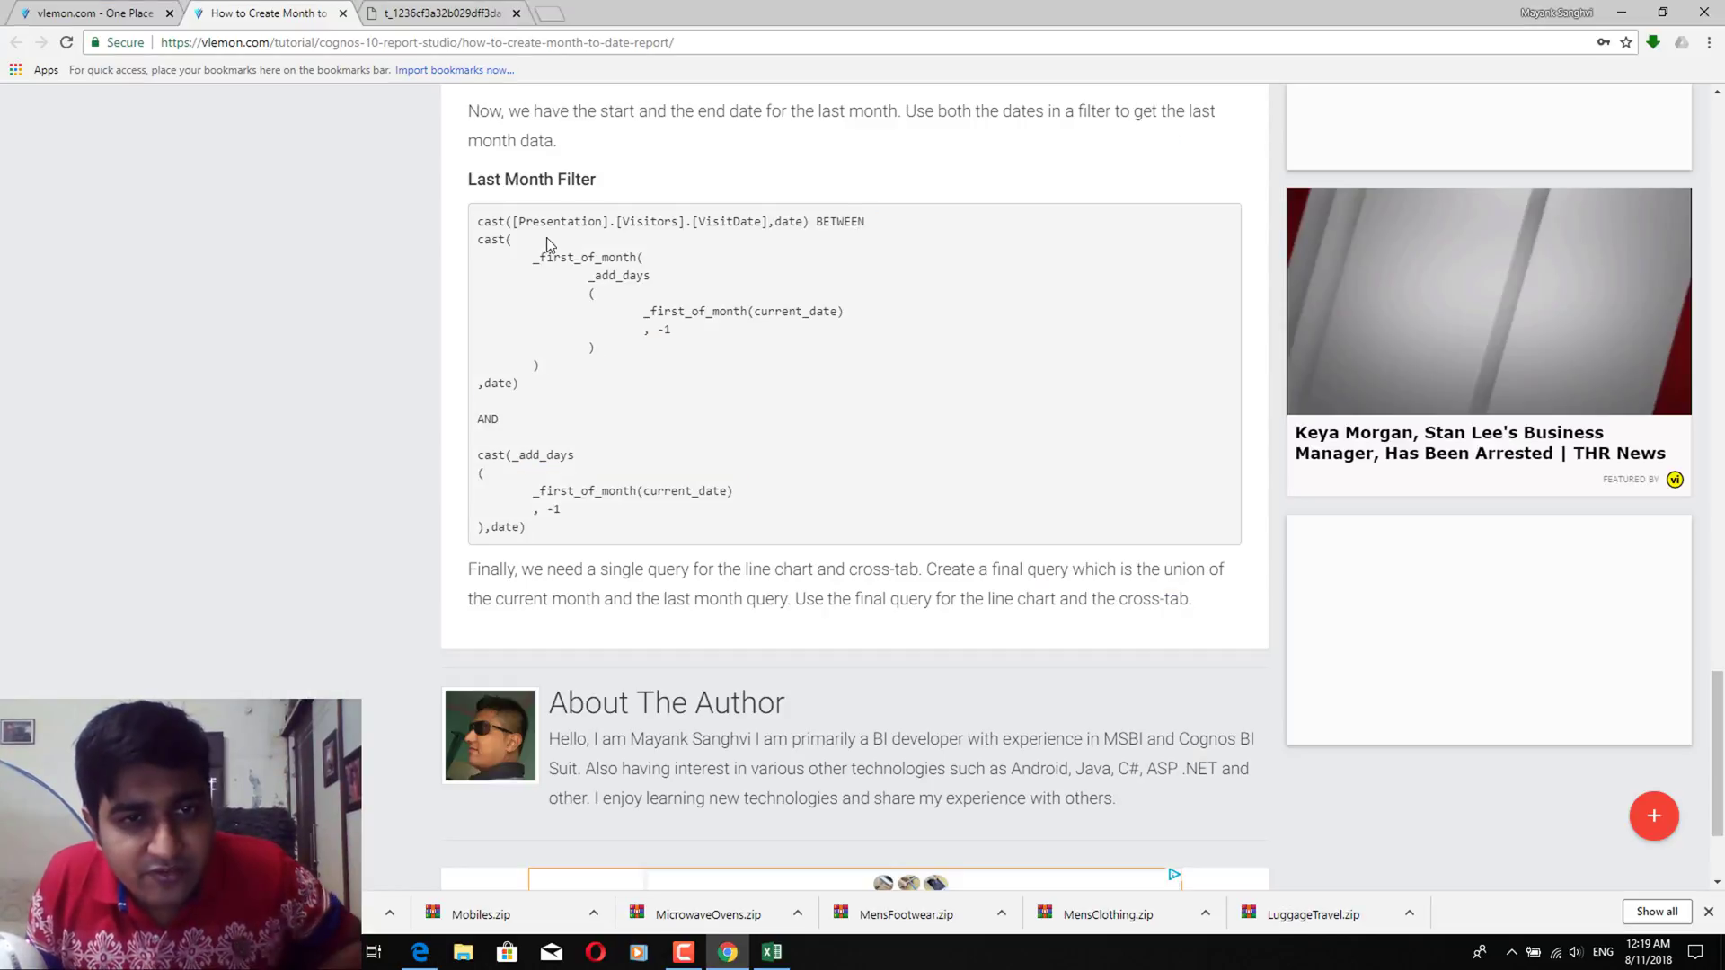
drag(519, 226, 785, 227)
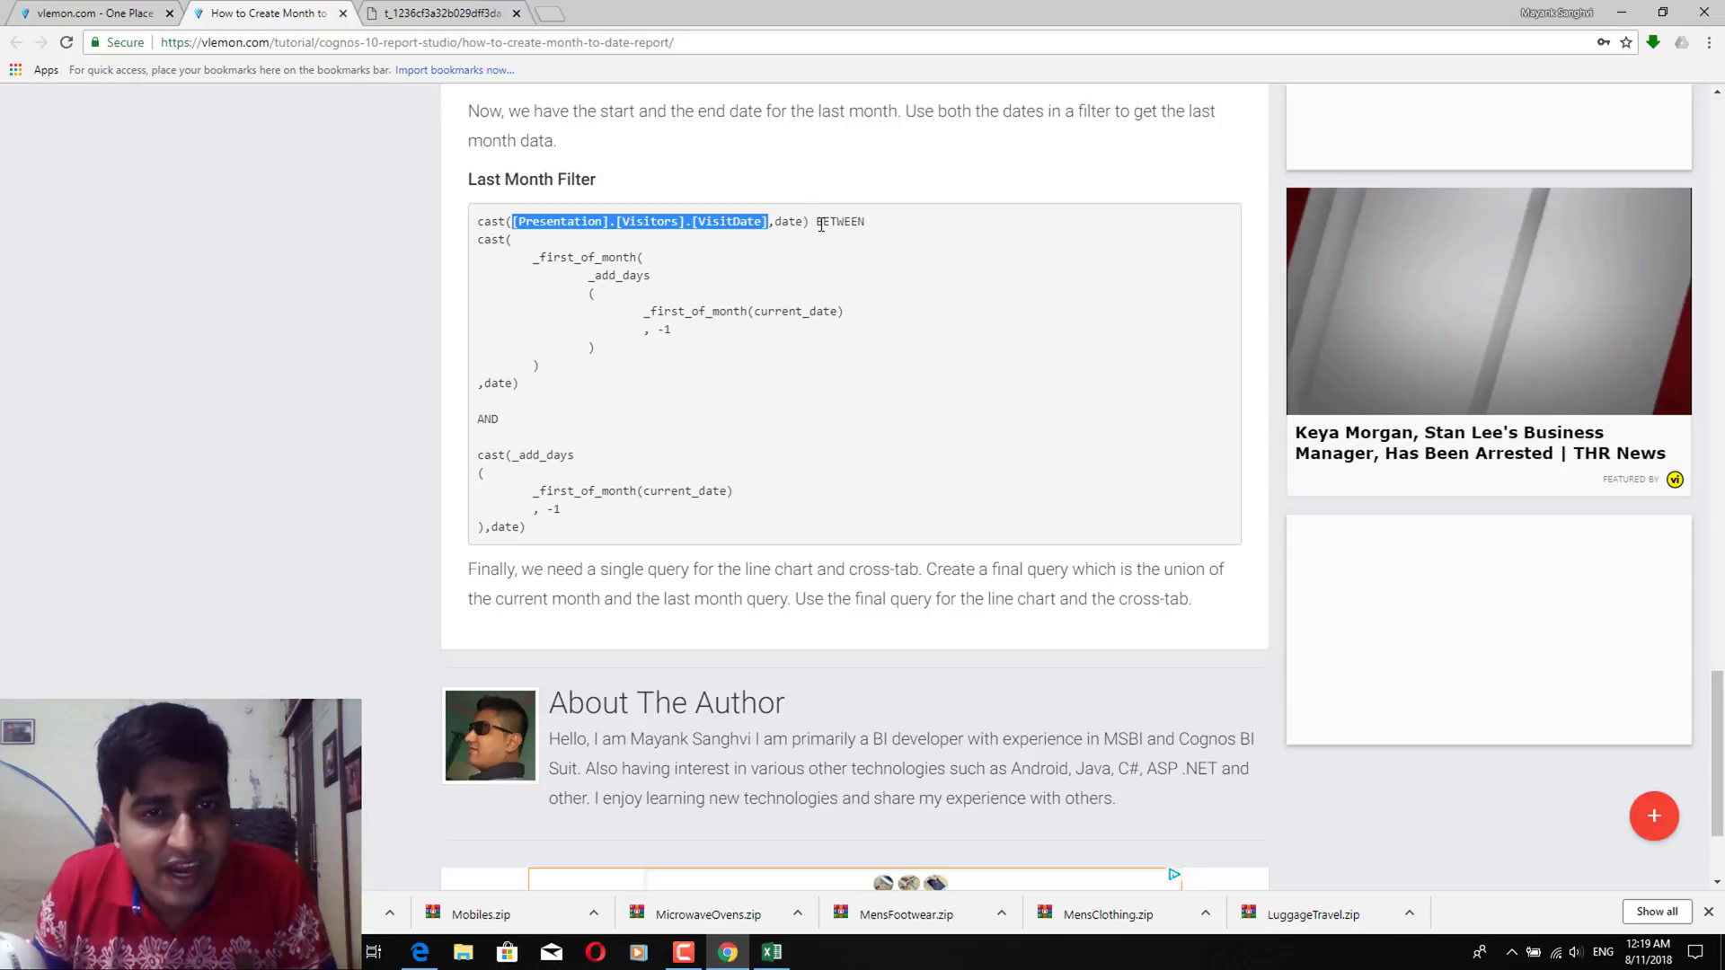
drag(487, 244, 582, 362)
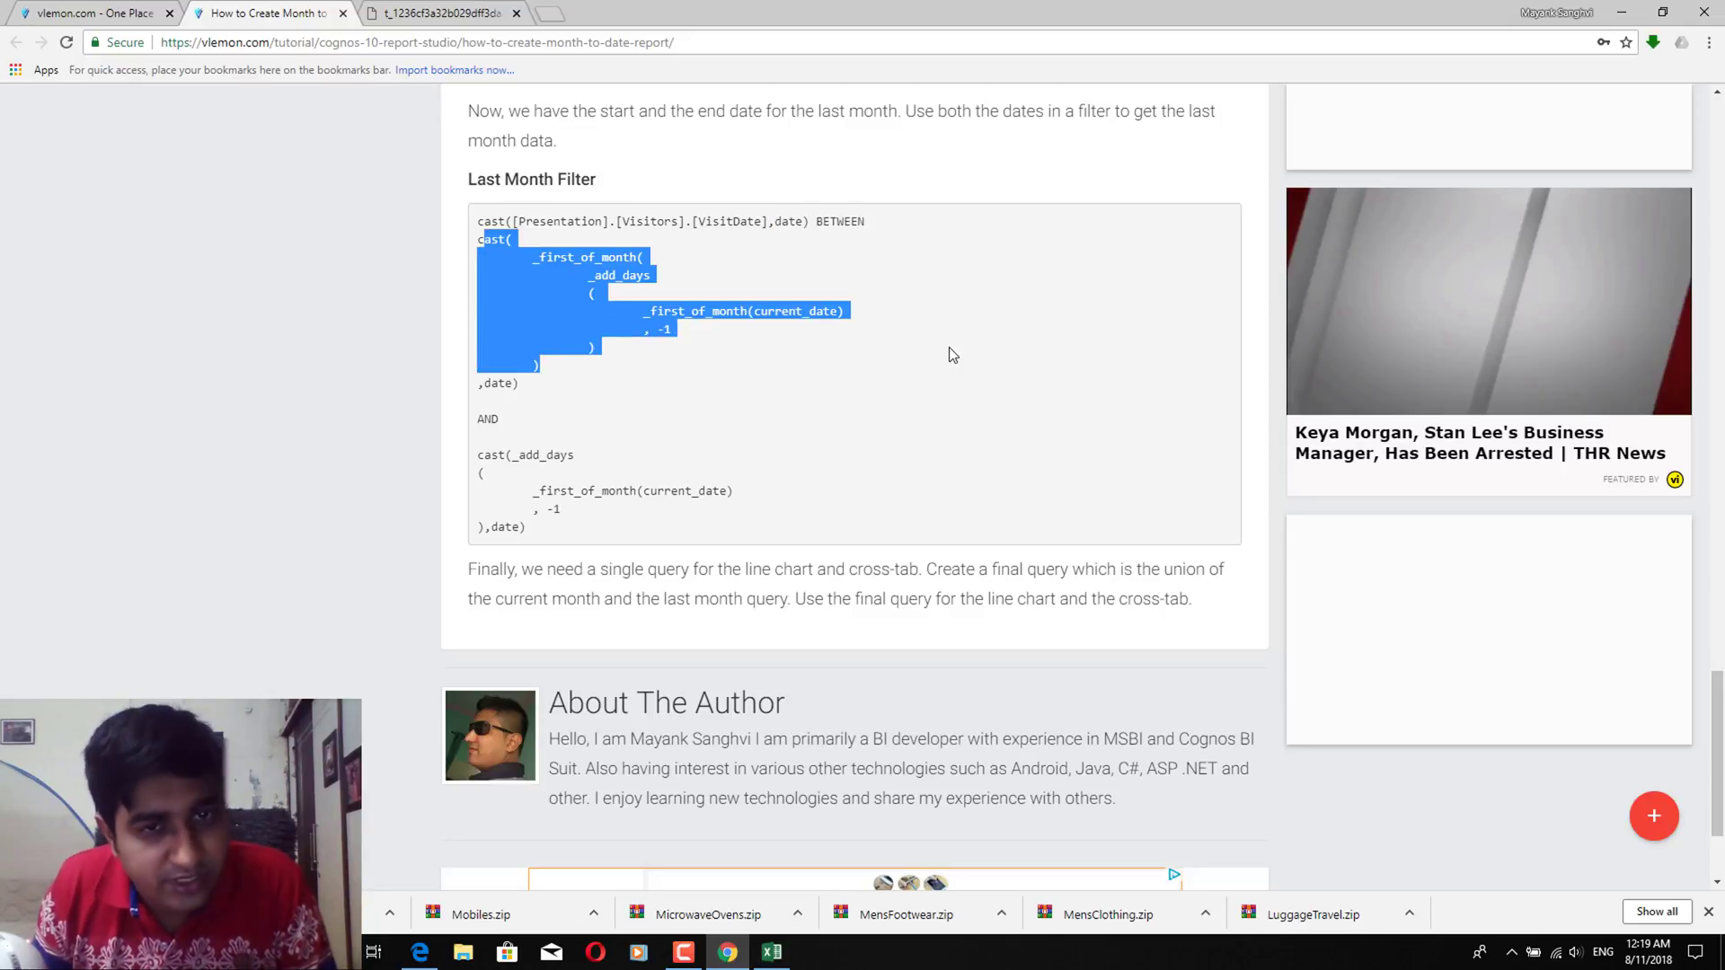
click(564, 528)
drag(564, 530, 521, 234)
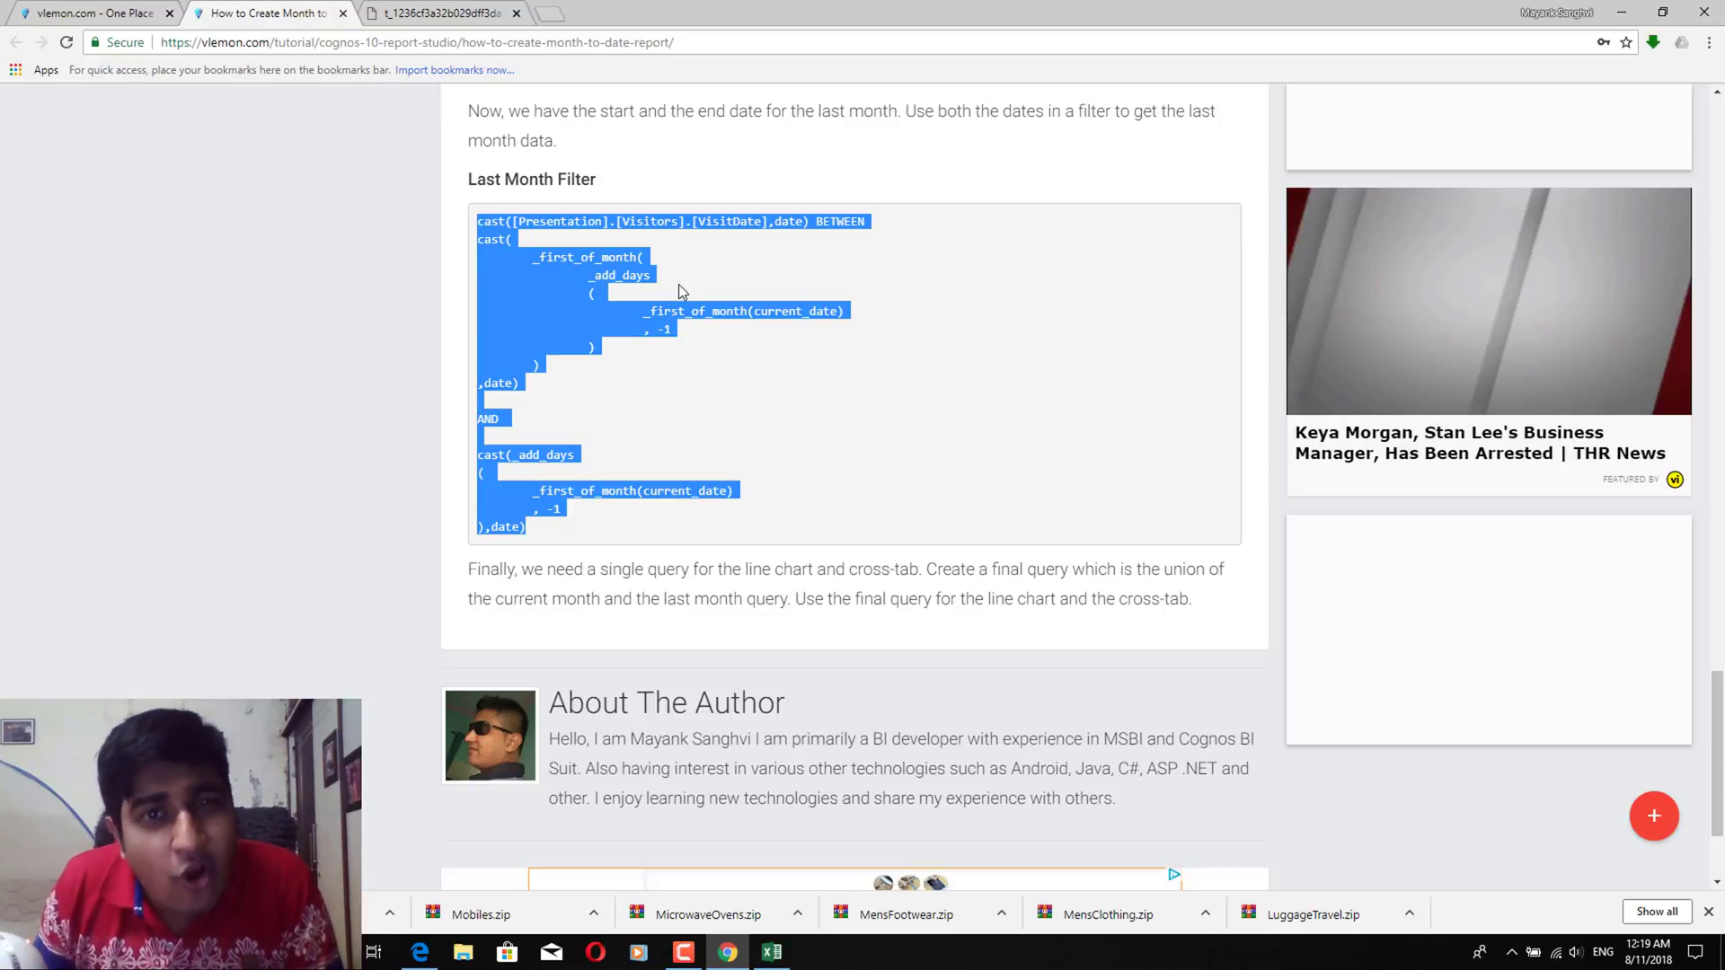
click(581, 263)
drag(533, 257, 638, 257)
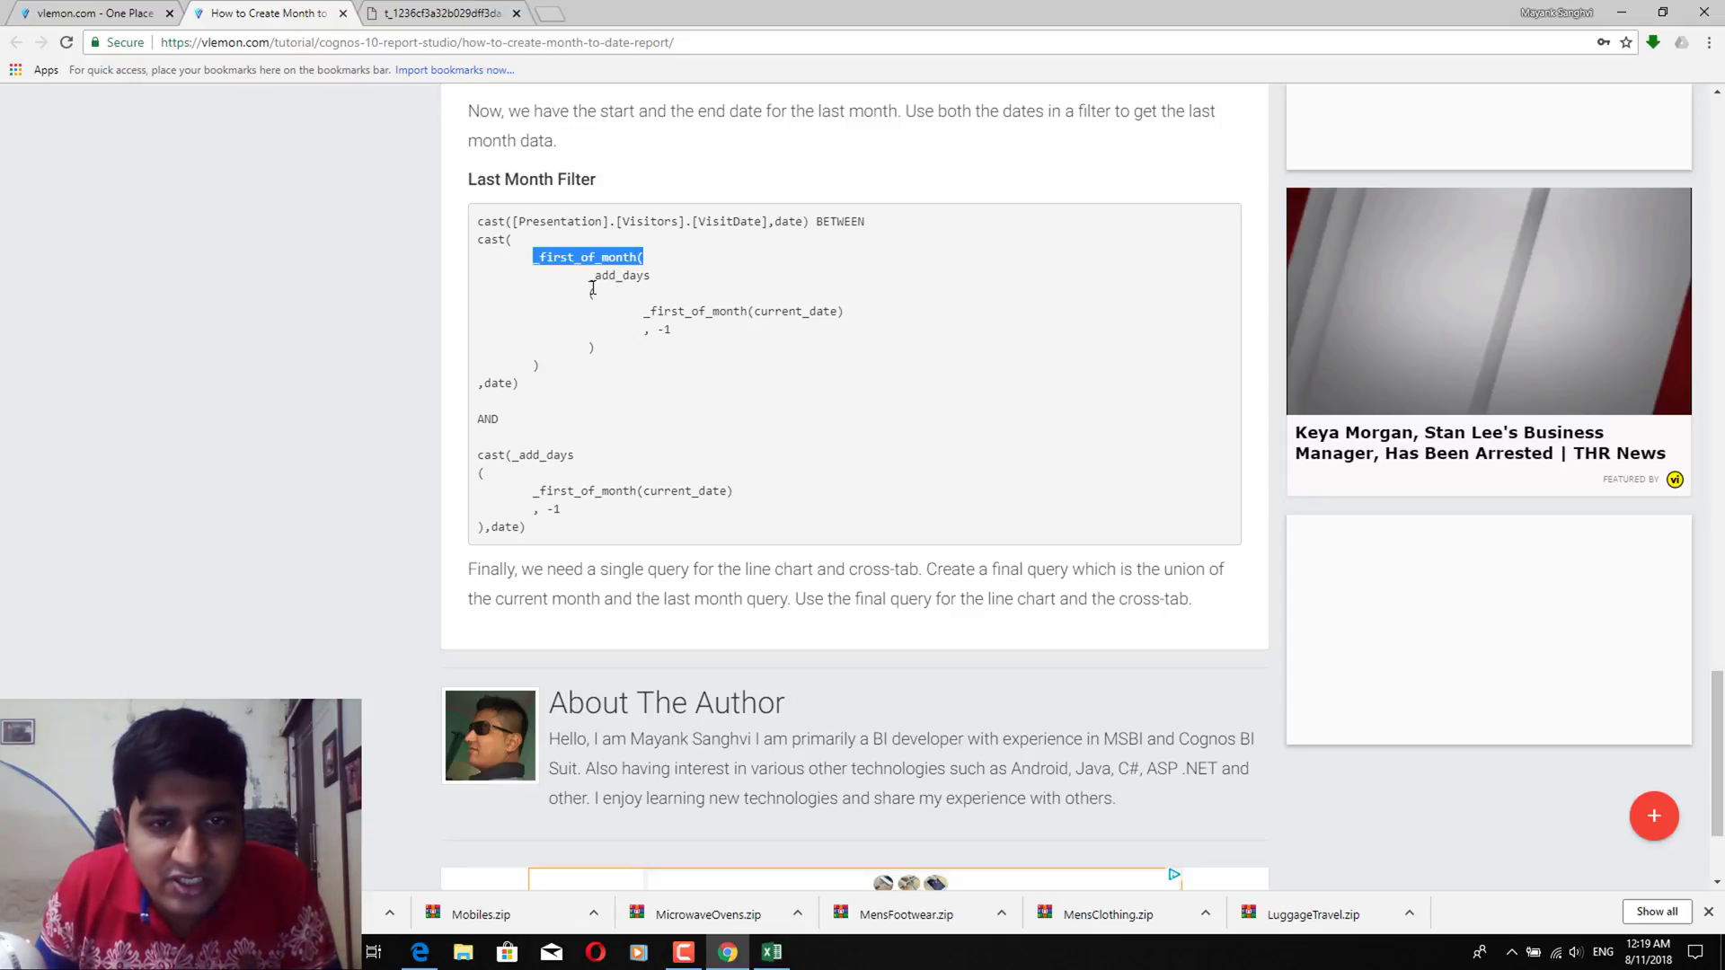
click(558, 368)
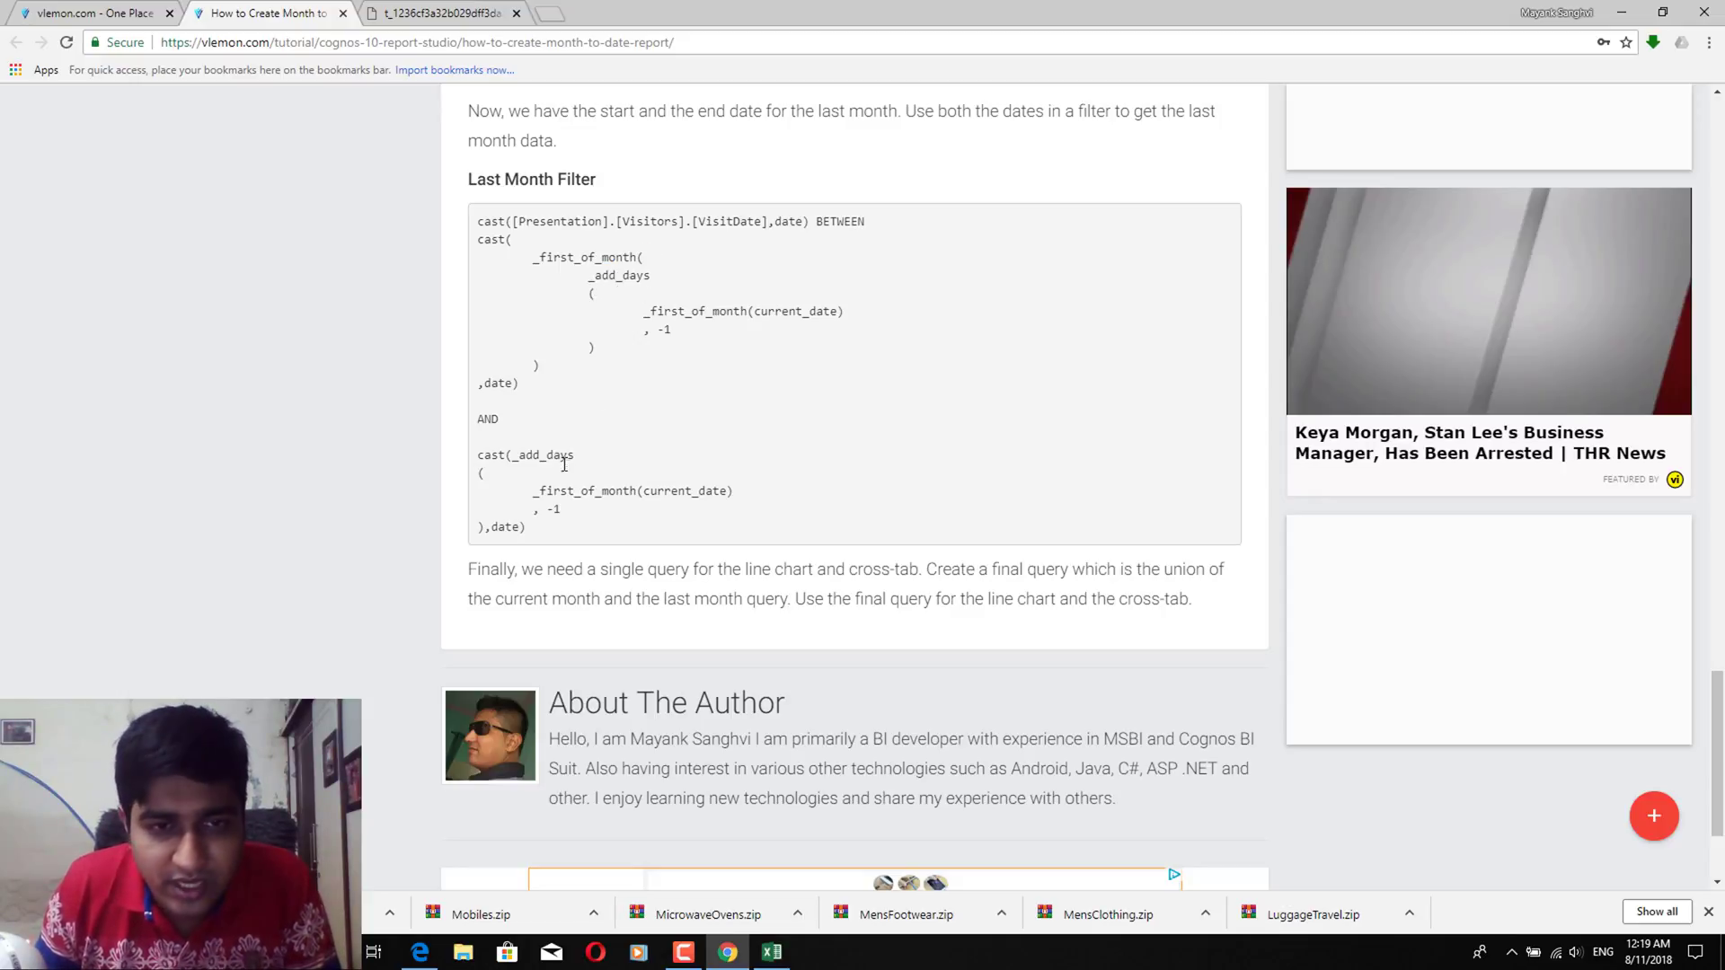
Copy the whole Last Month Filter code, switch to Report Studio, replace the LastMonth filter expression with it, validate and save the filter
drag(560, 525, 463, 228)
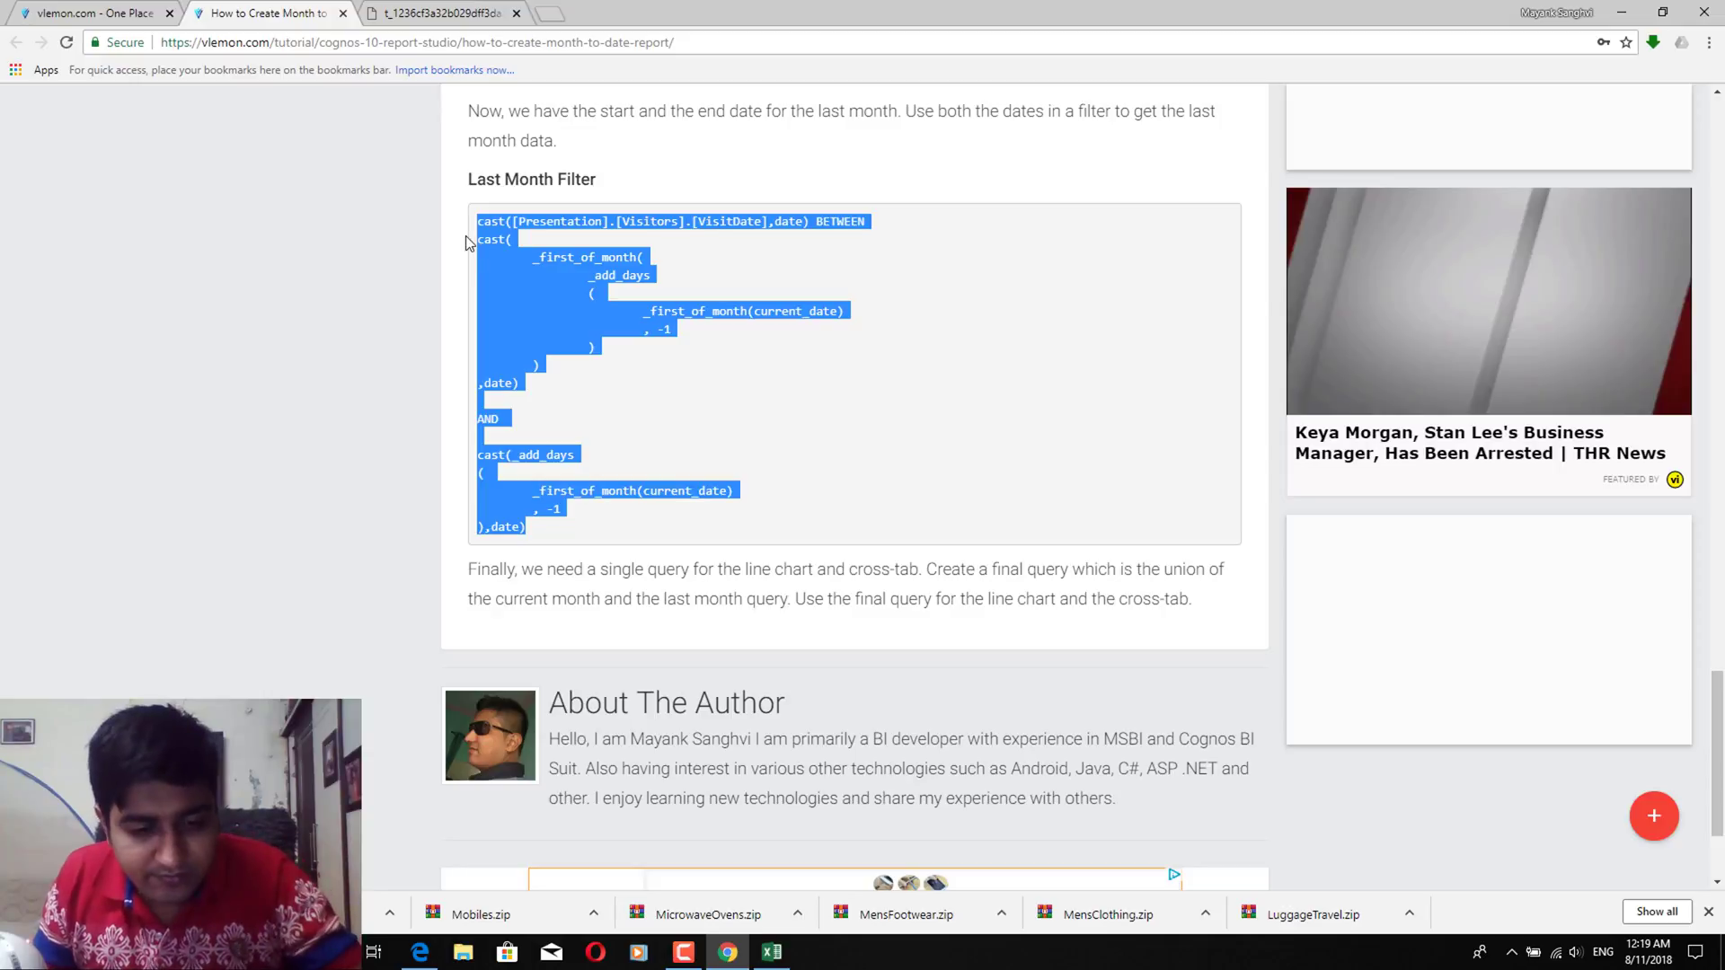
key(ctrl+c)
key(alt+Tab)
key(ctrl+a)
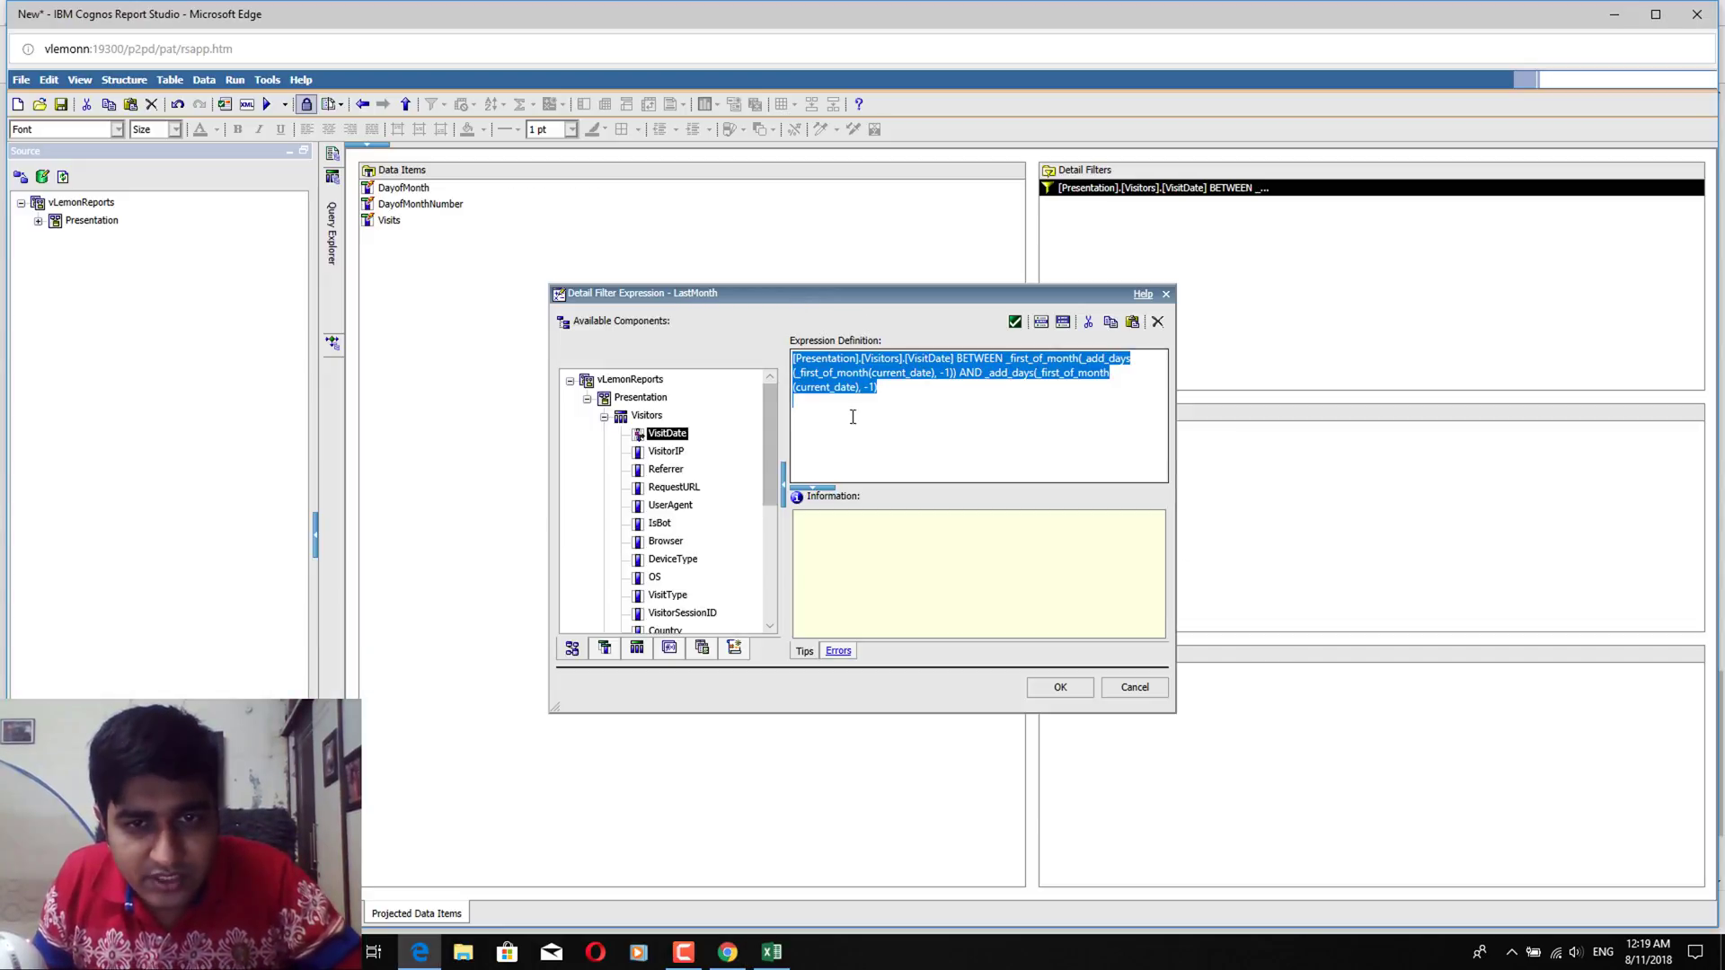
key(ctrl+v)
click(1013, 322)
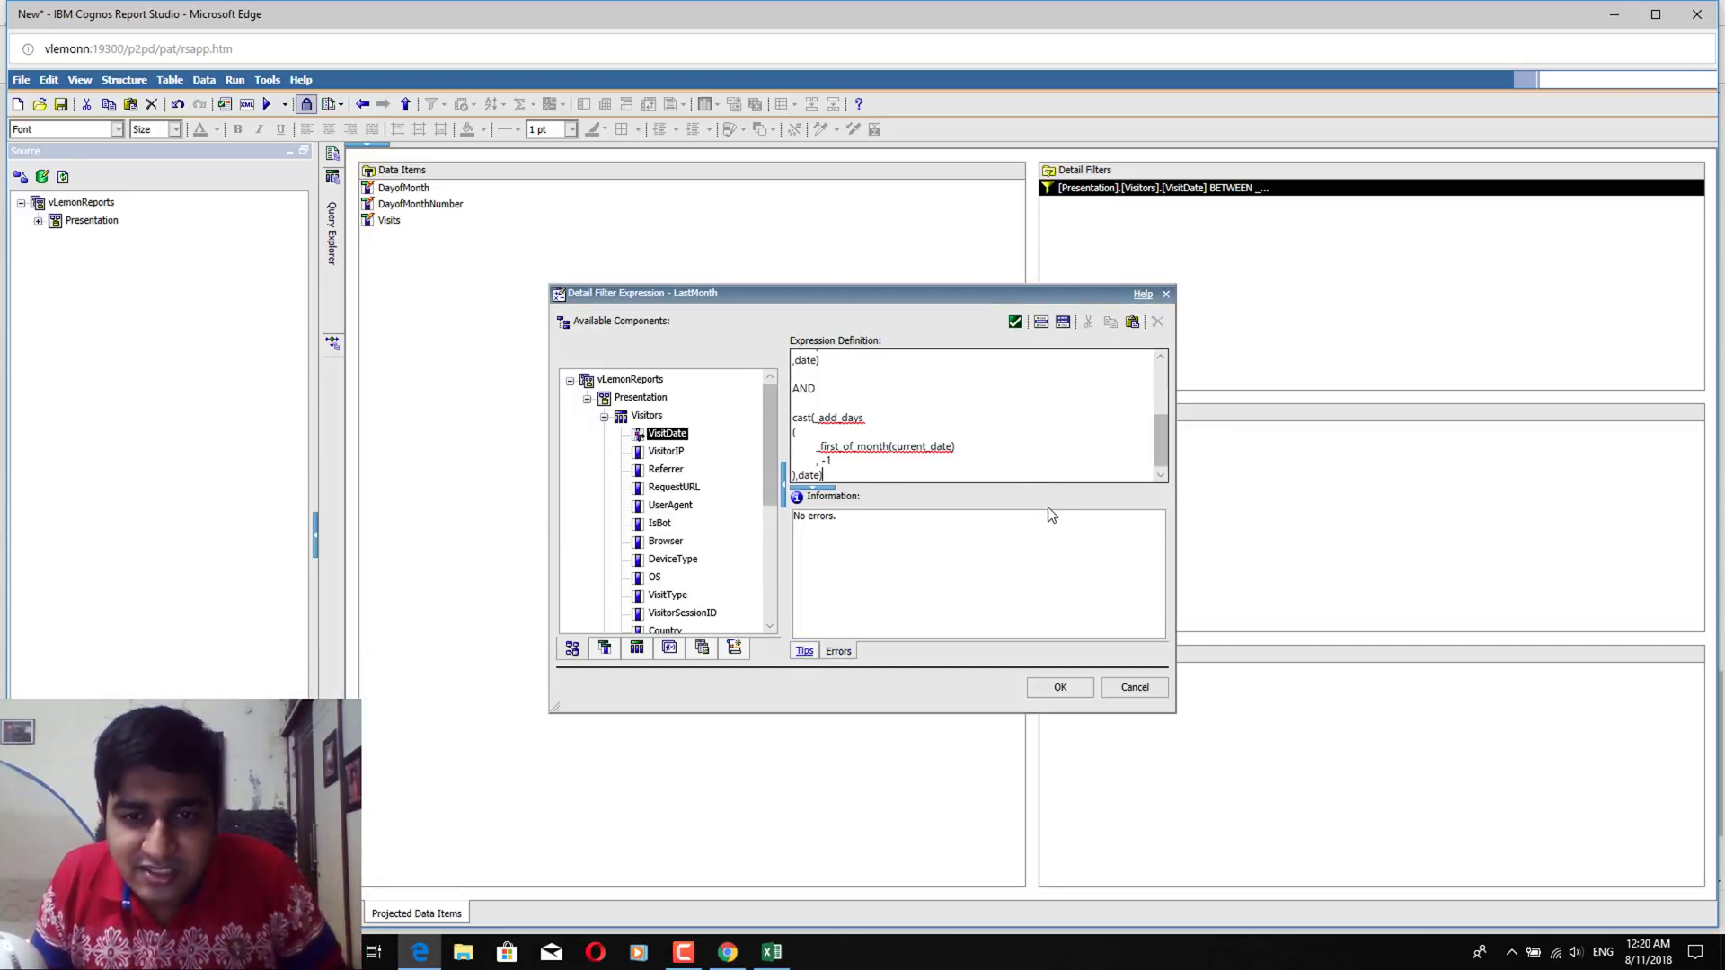
click(1058, 686)
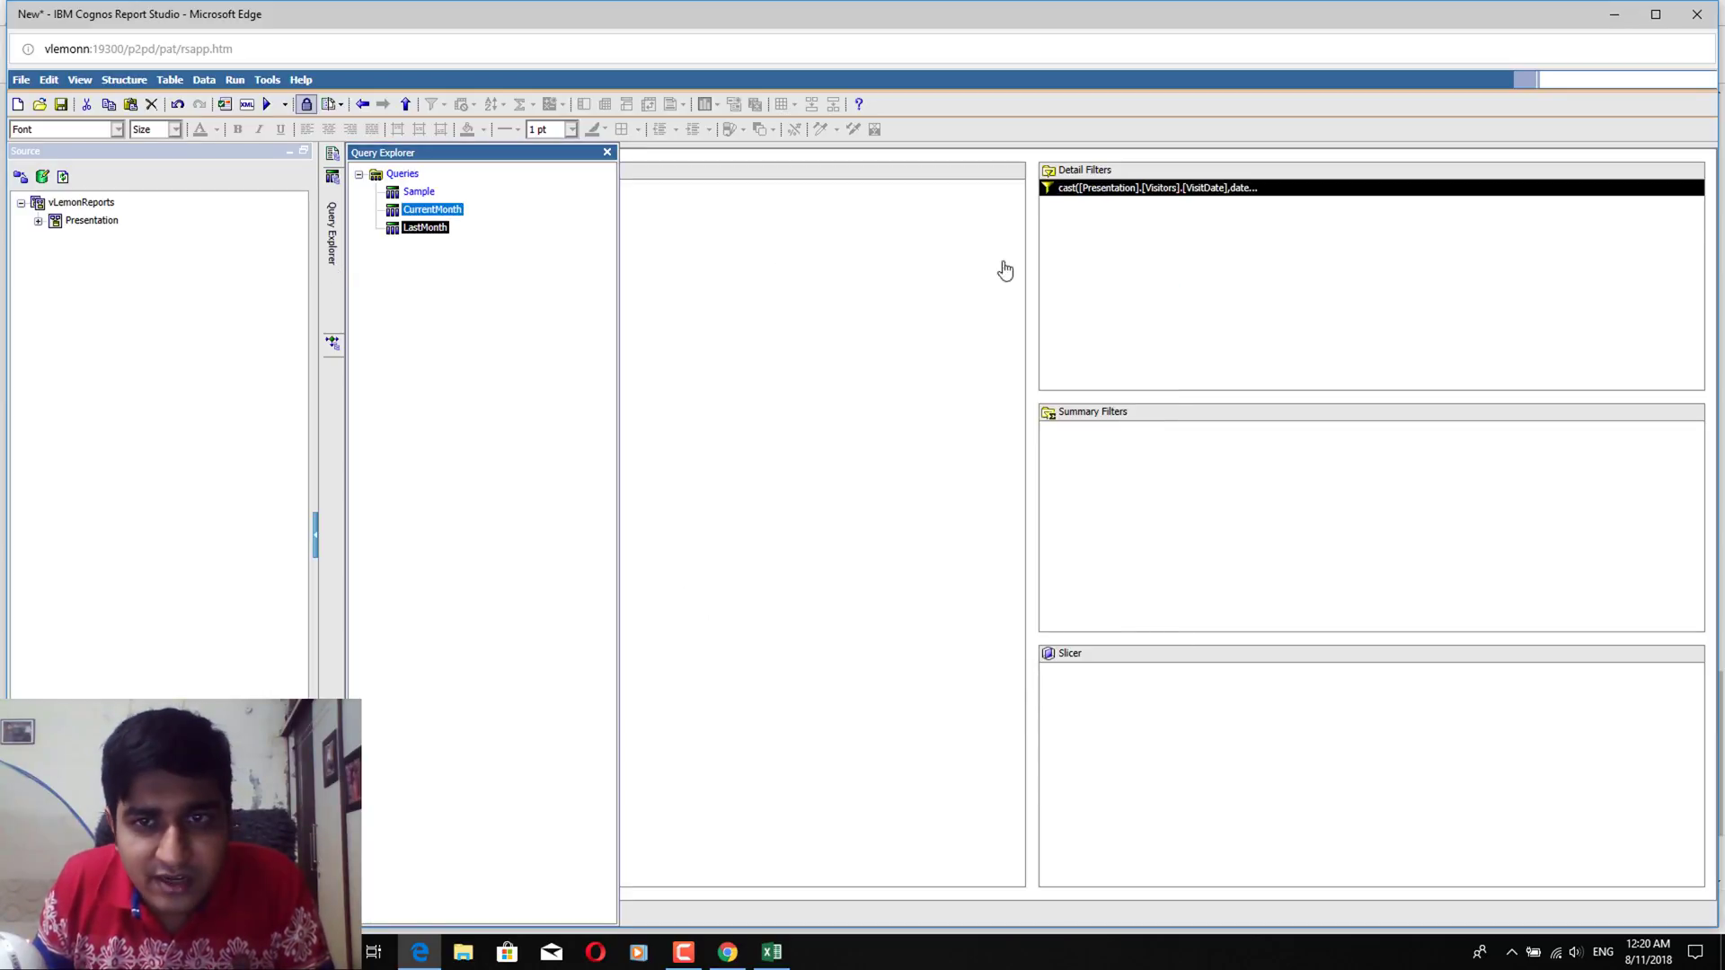
Open the CurrentMonth query's detail filter, switch to Chrome and copy the whole Current Month Data Filter code from the vlemon.com tutorial
click(1103, 194)
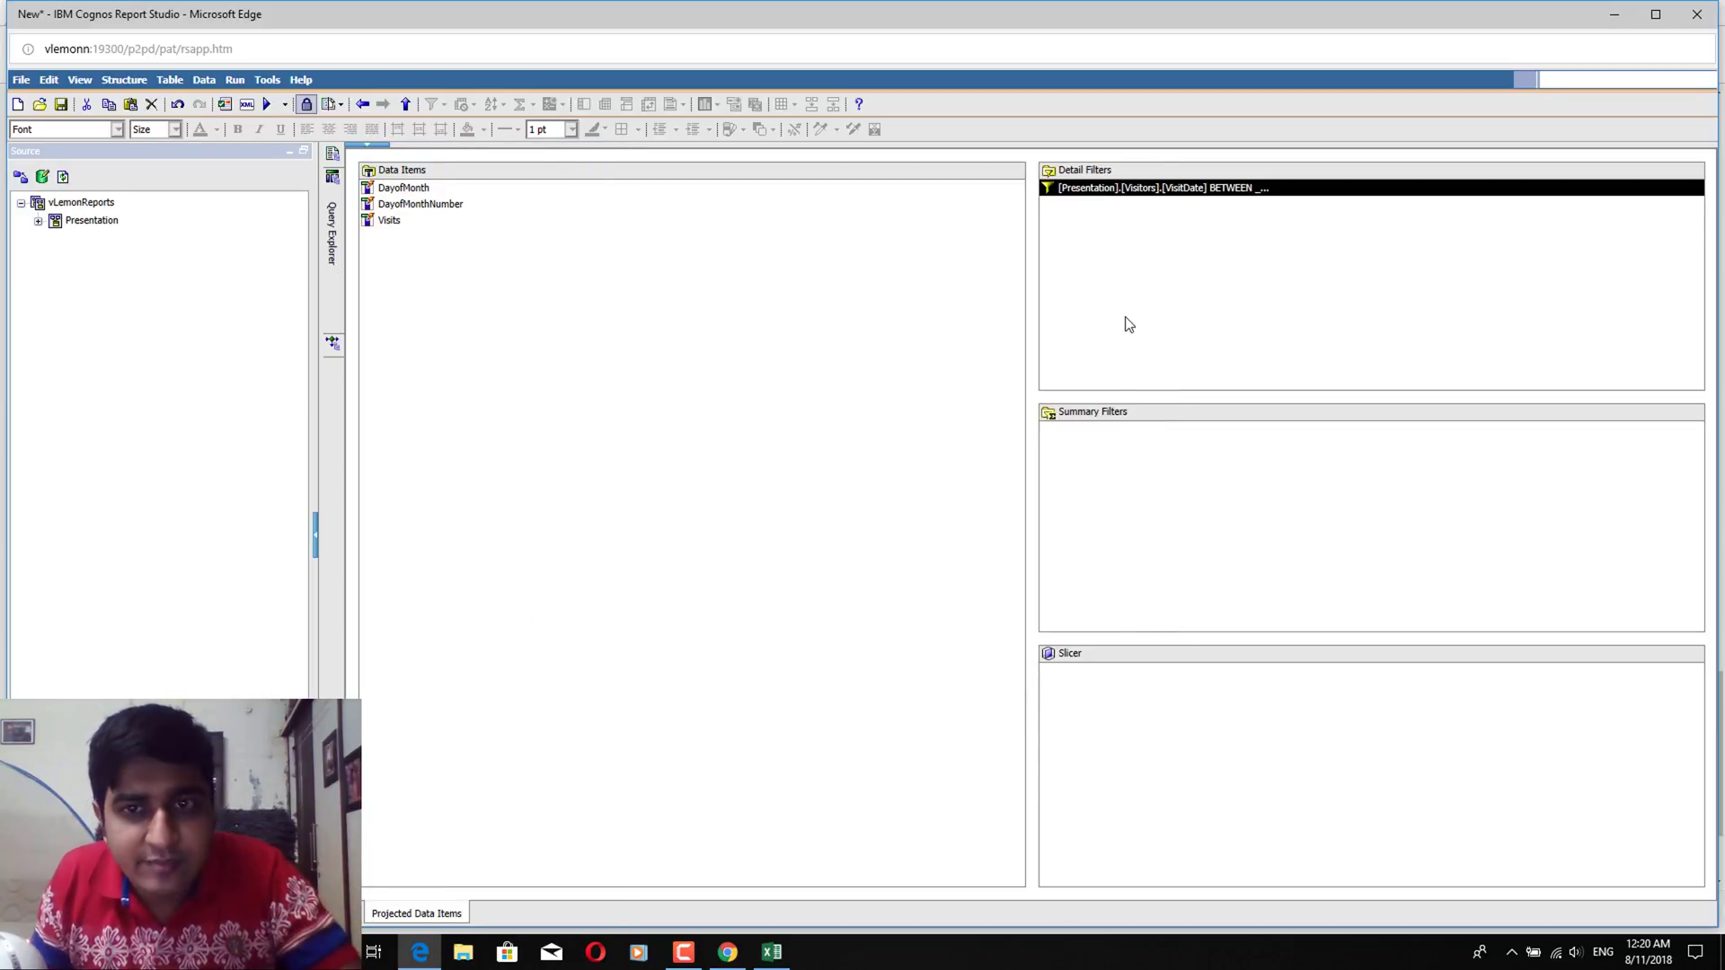
key(alt+Tab)
scroll(822, 407, up, 13)
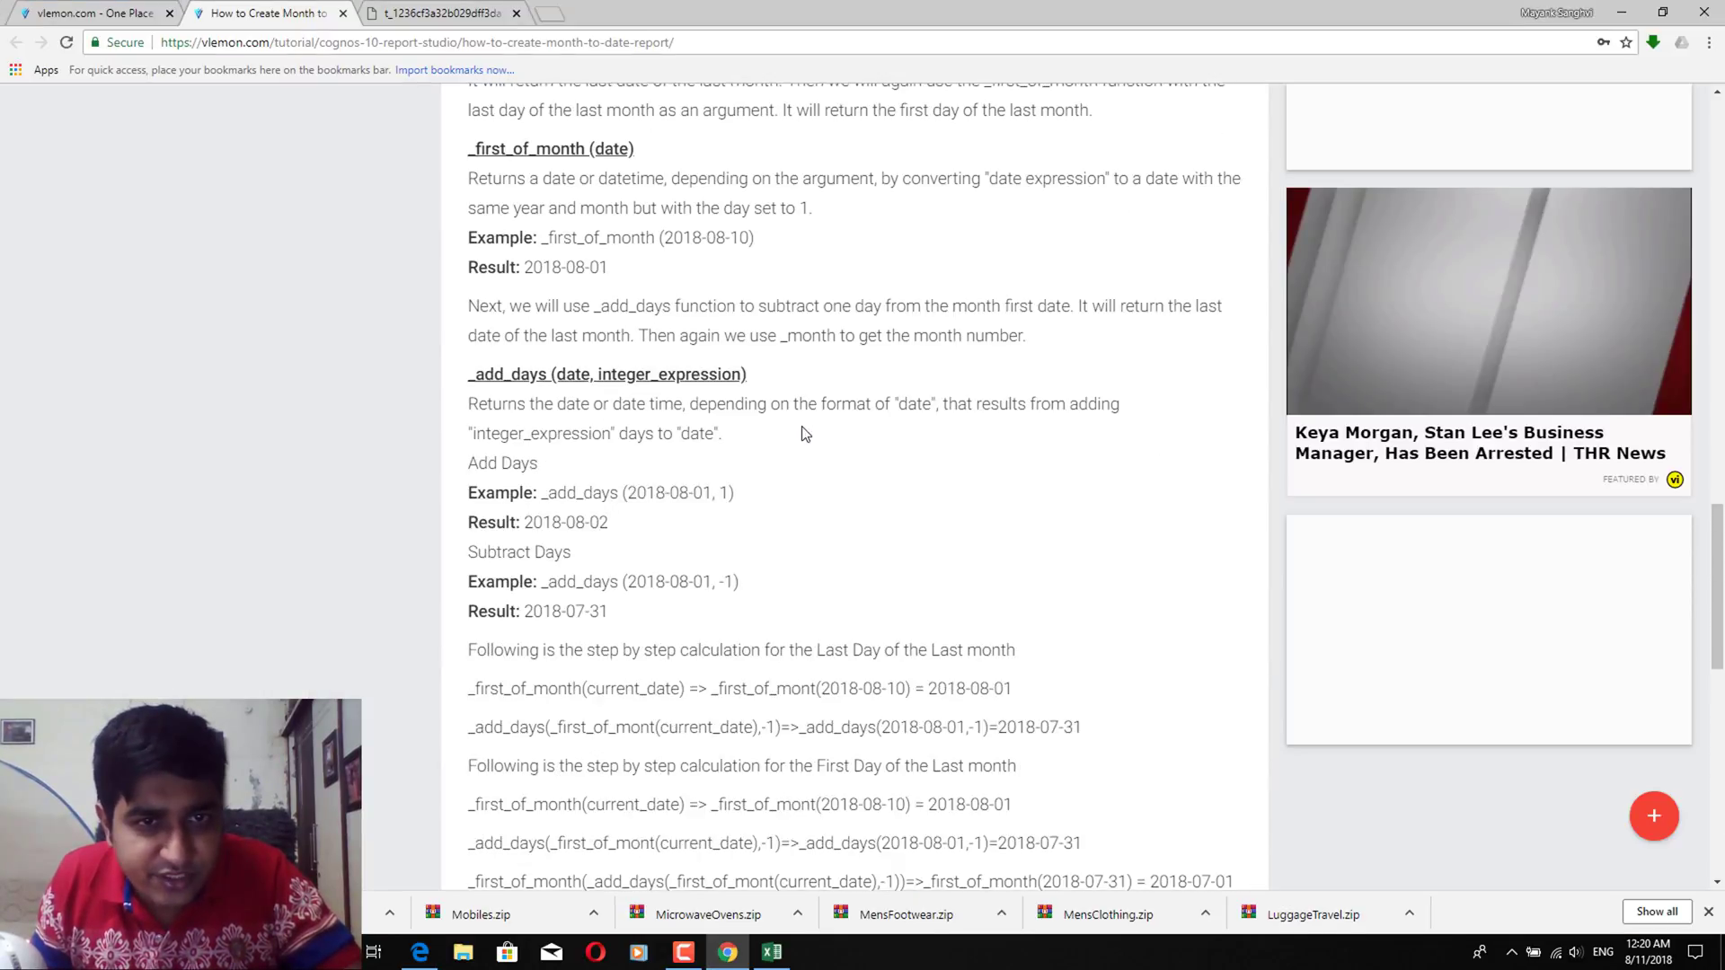
scroll(801, 425, up, 3)
drag(645, 509, 465, 359)
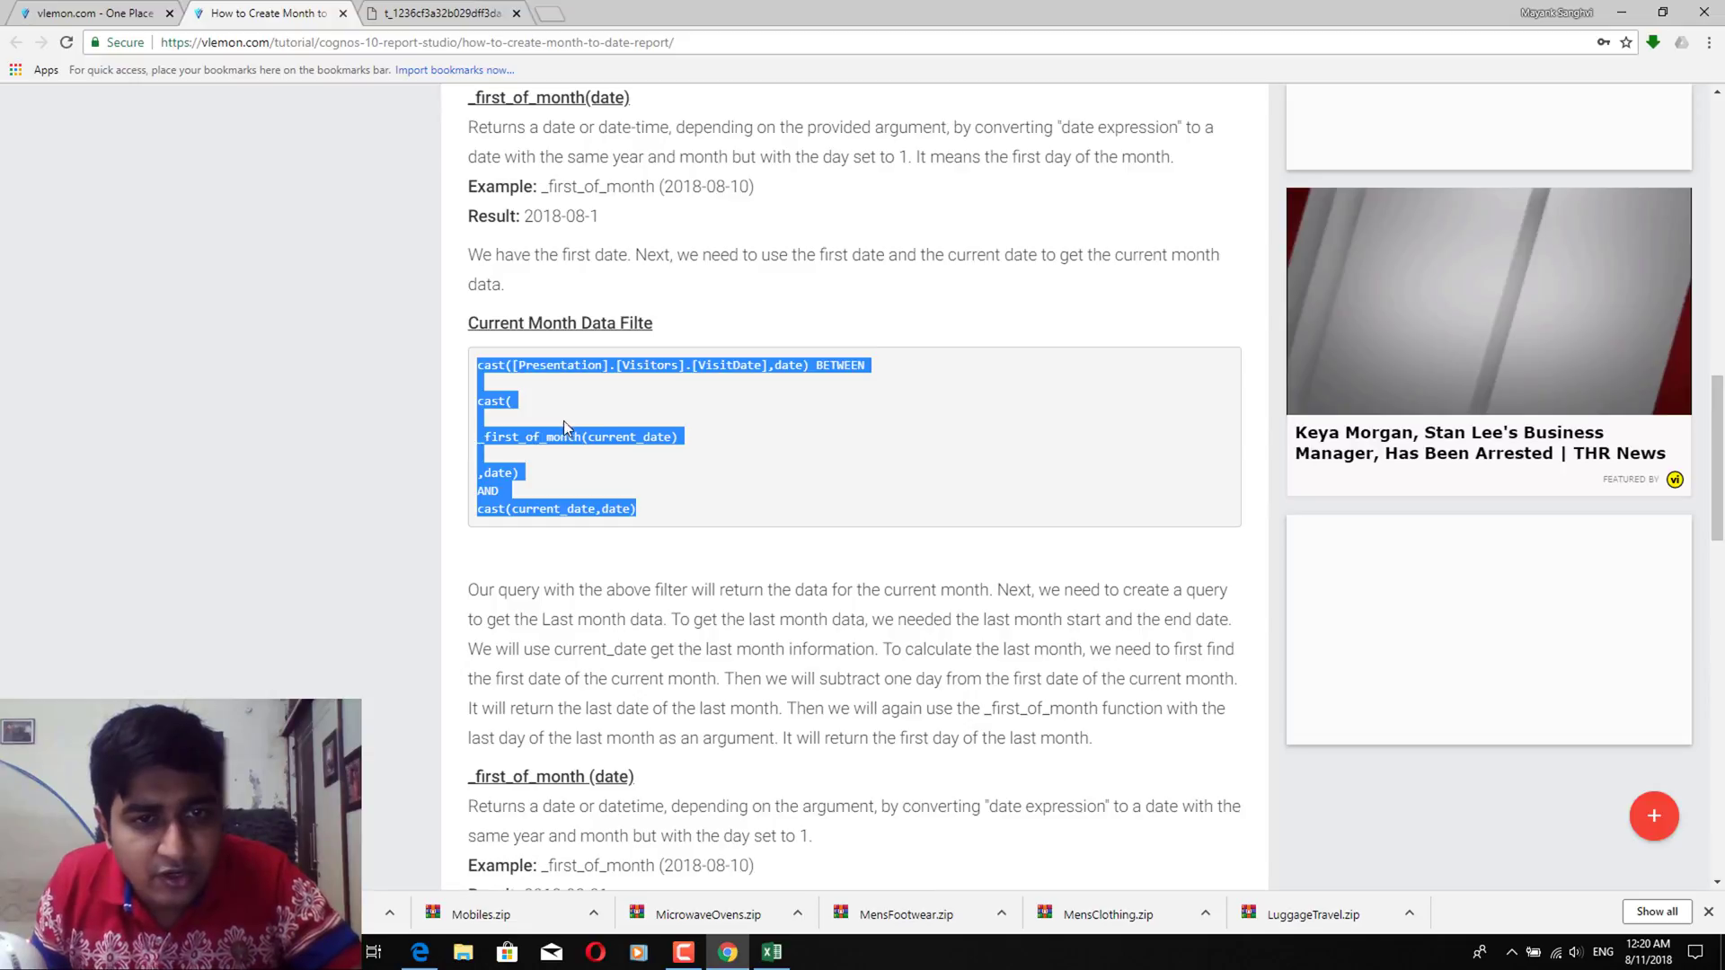
Switch to Report Studio, replace the CurrentMonth detail filter expression with the copied code, validate it and save the filter
key(alt+Tab)
click(978, 409)
key(ctrl+a)
key(ctrl+v)
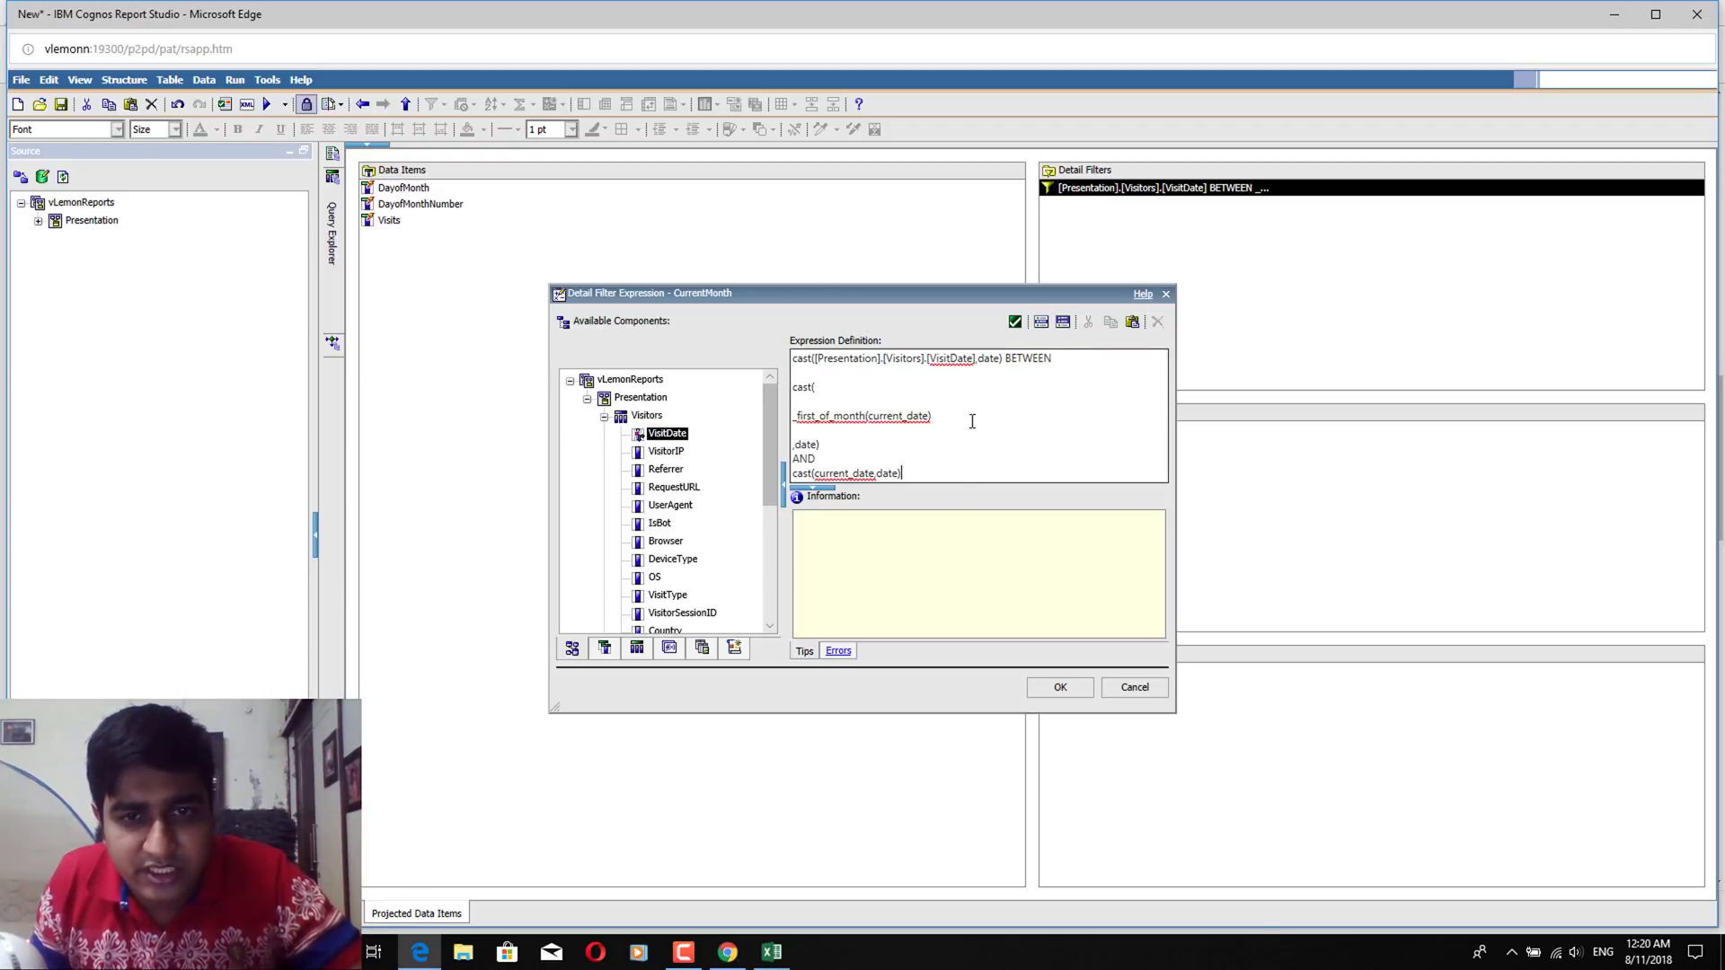
click(1012, 325)
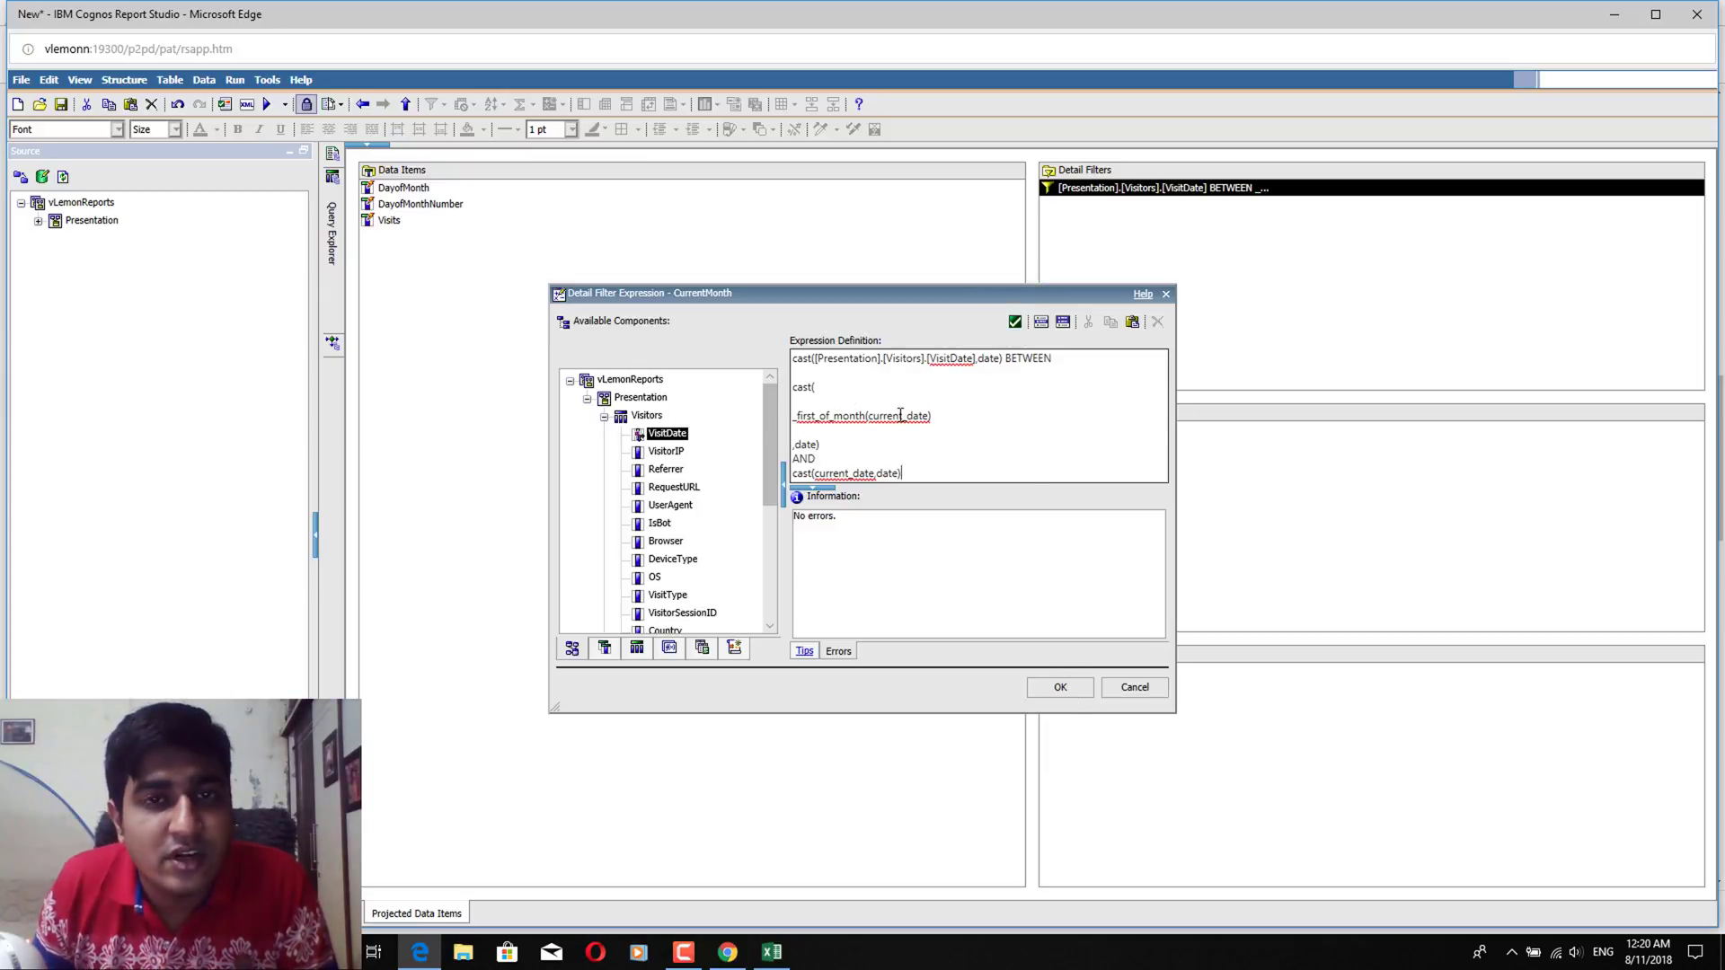
click(1060, 685)
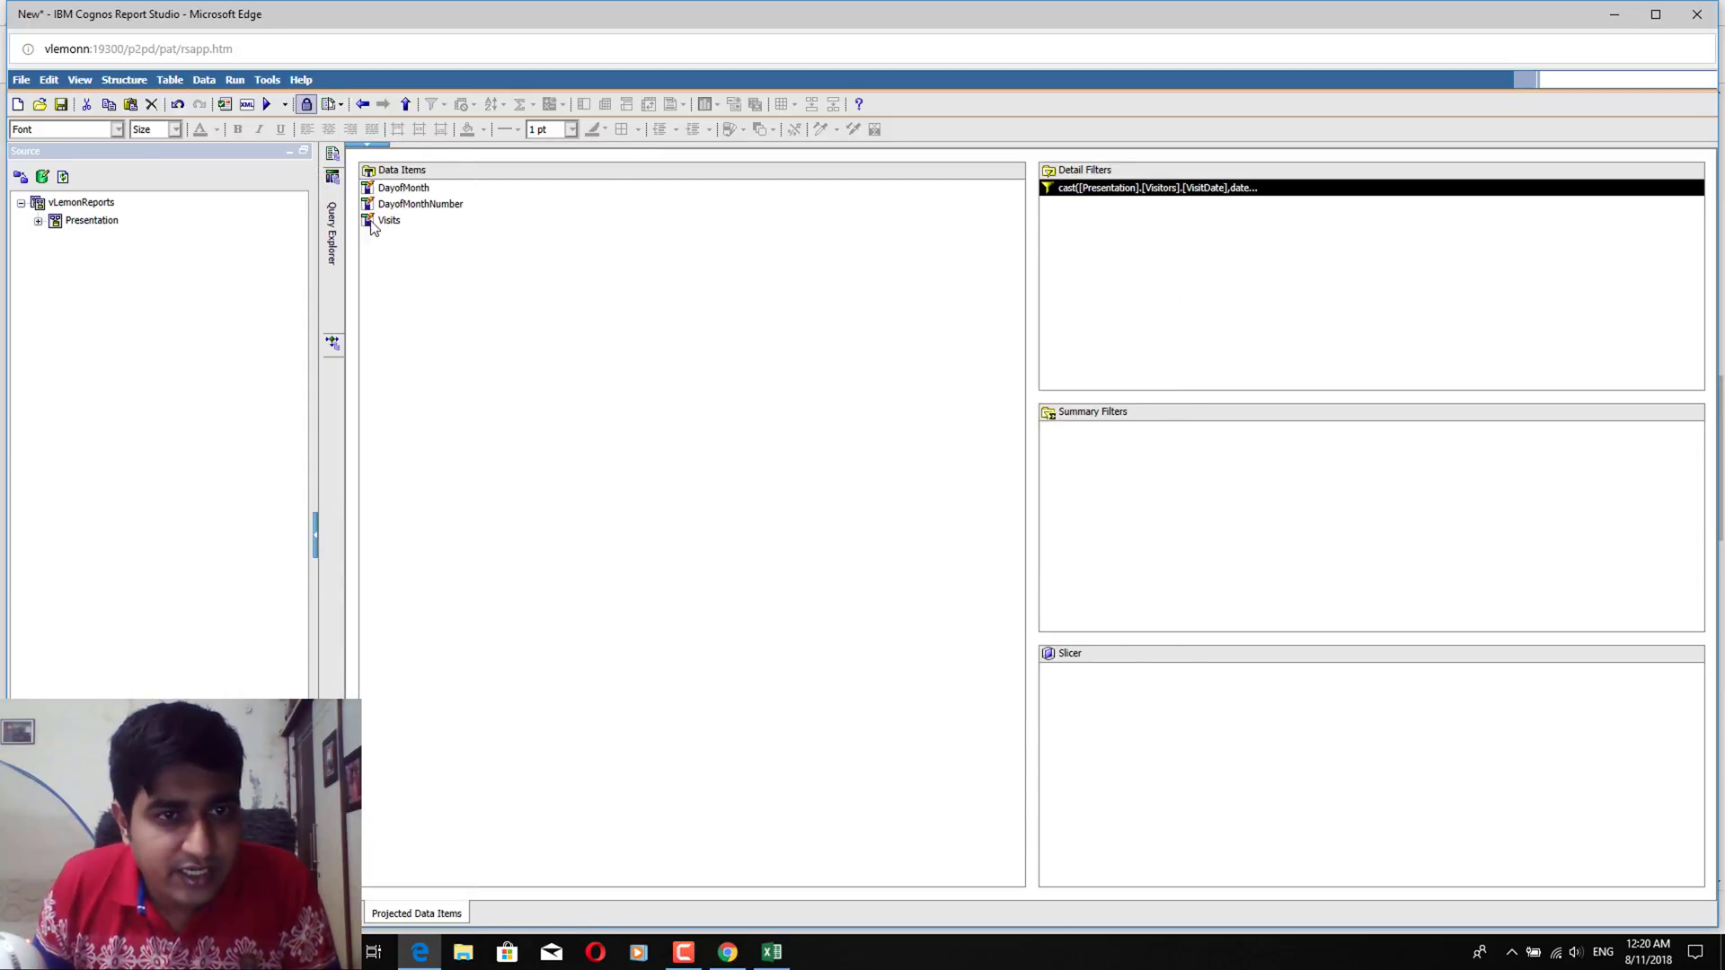
Open the LastMonth query, view its tabular data, check the daily visits through the last page and close the output
mouse_move(330, 236)
click(419, 227)
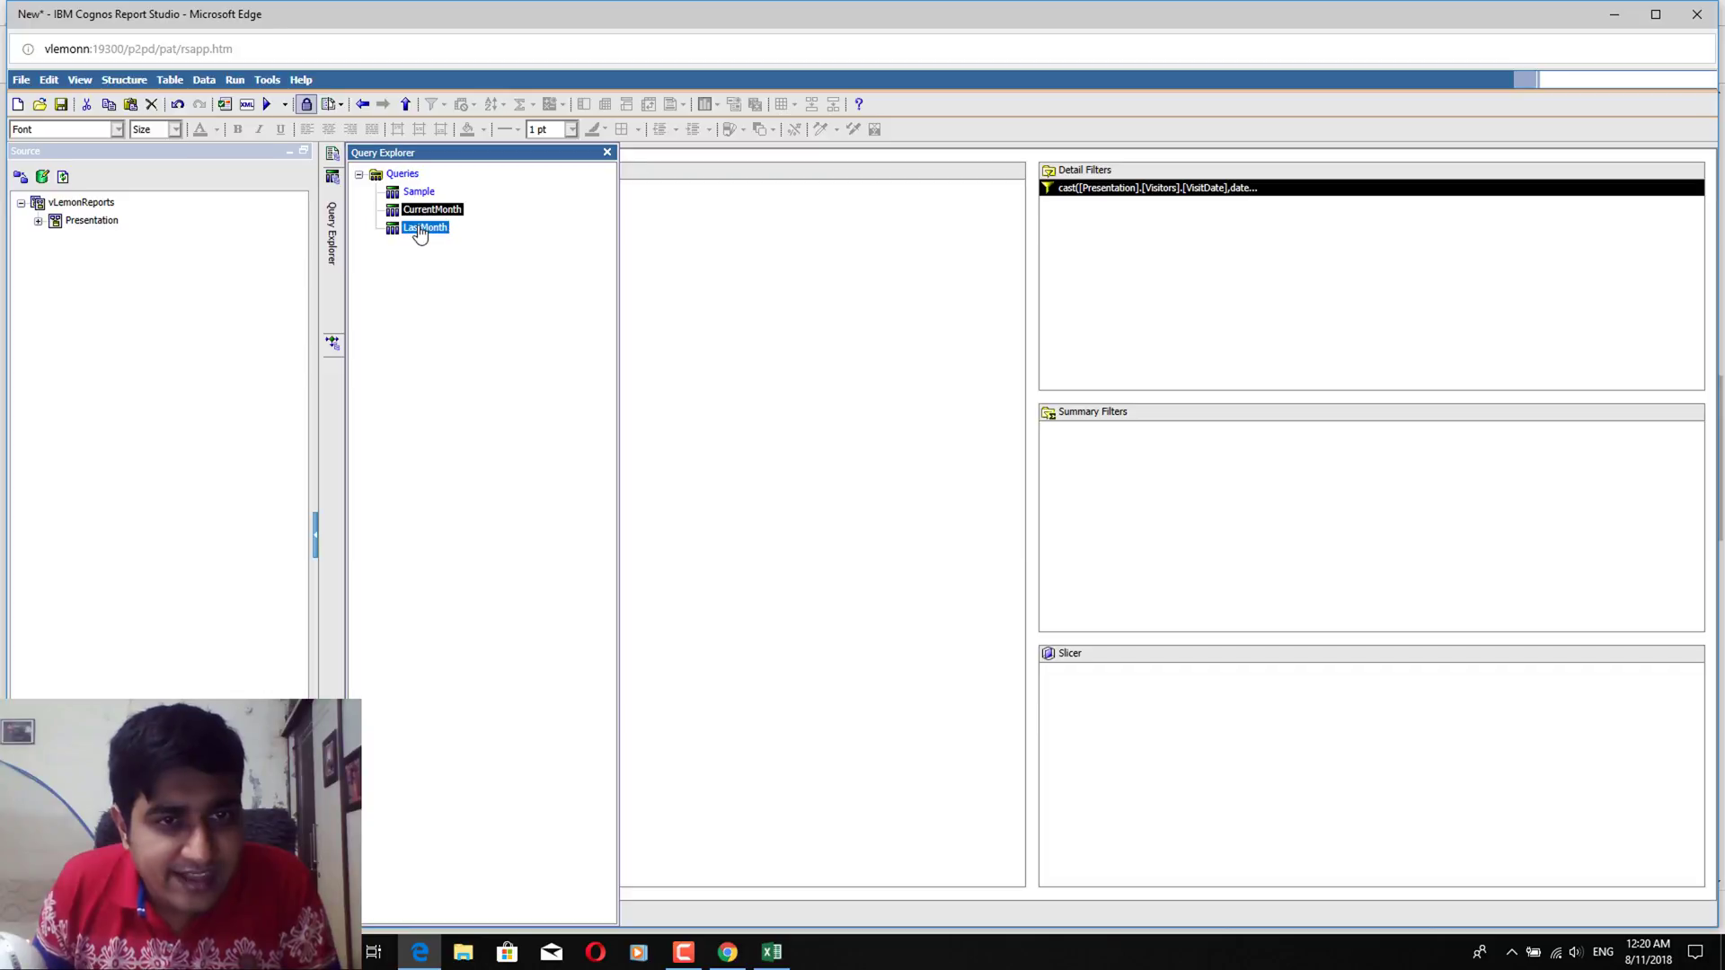
click(236, 79)
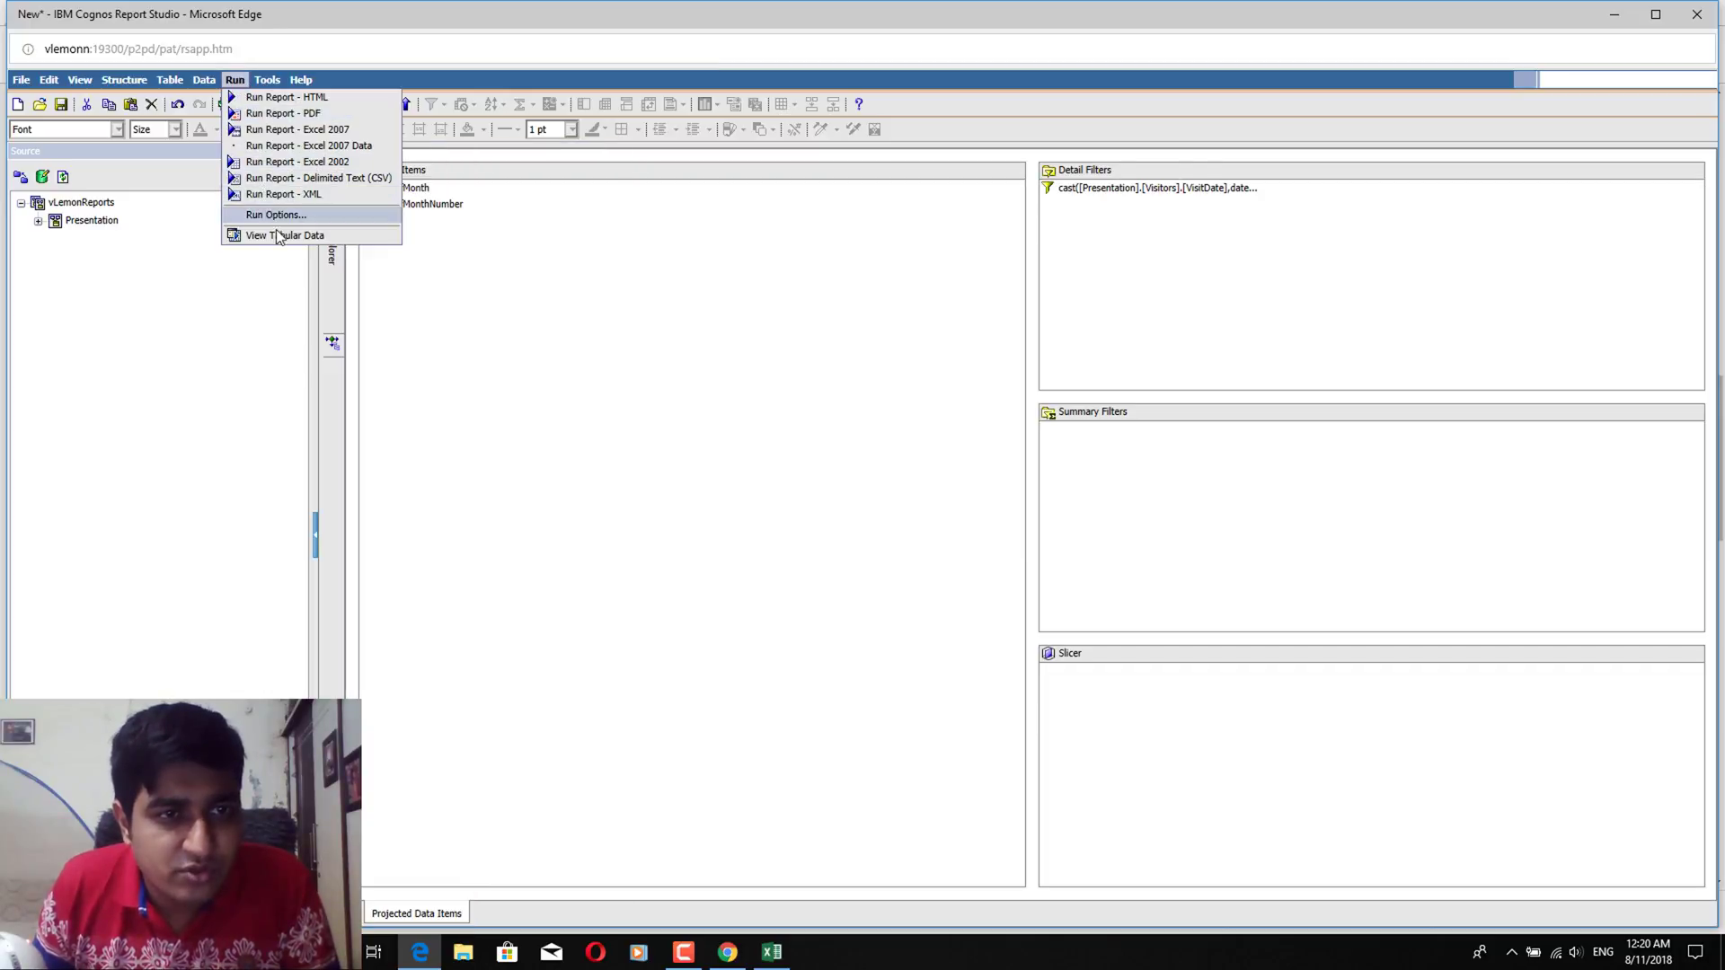
click(373, 219)
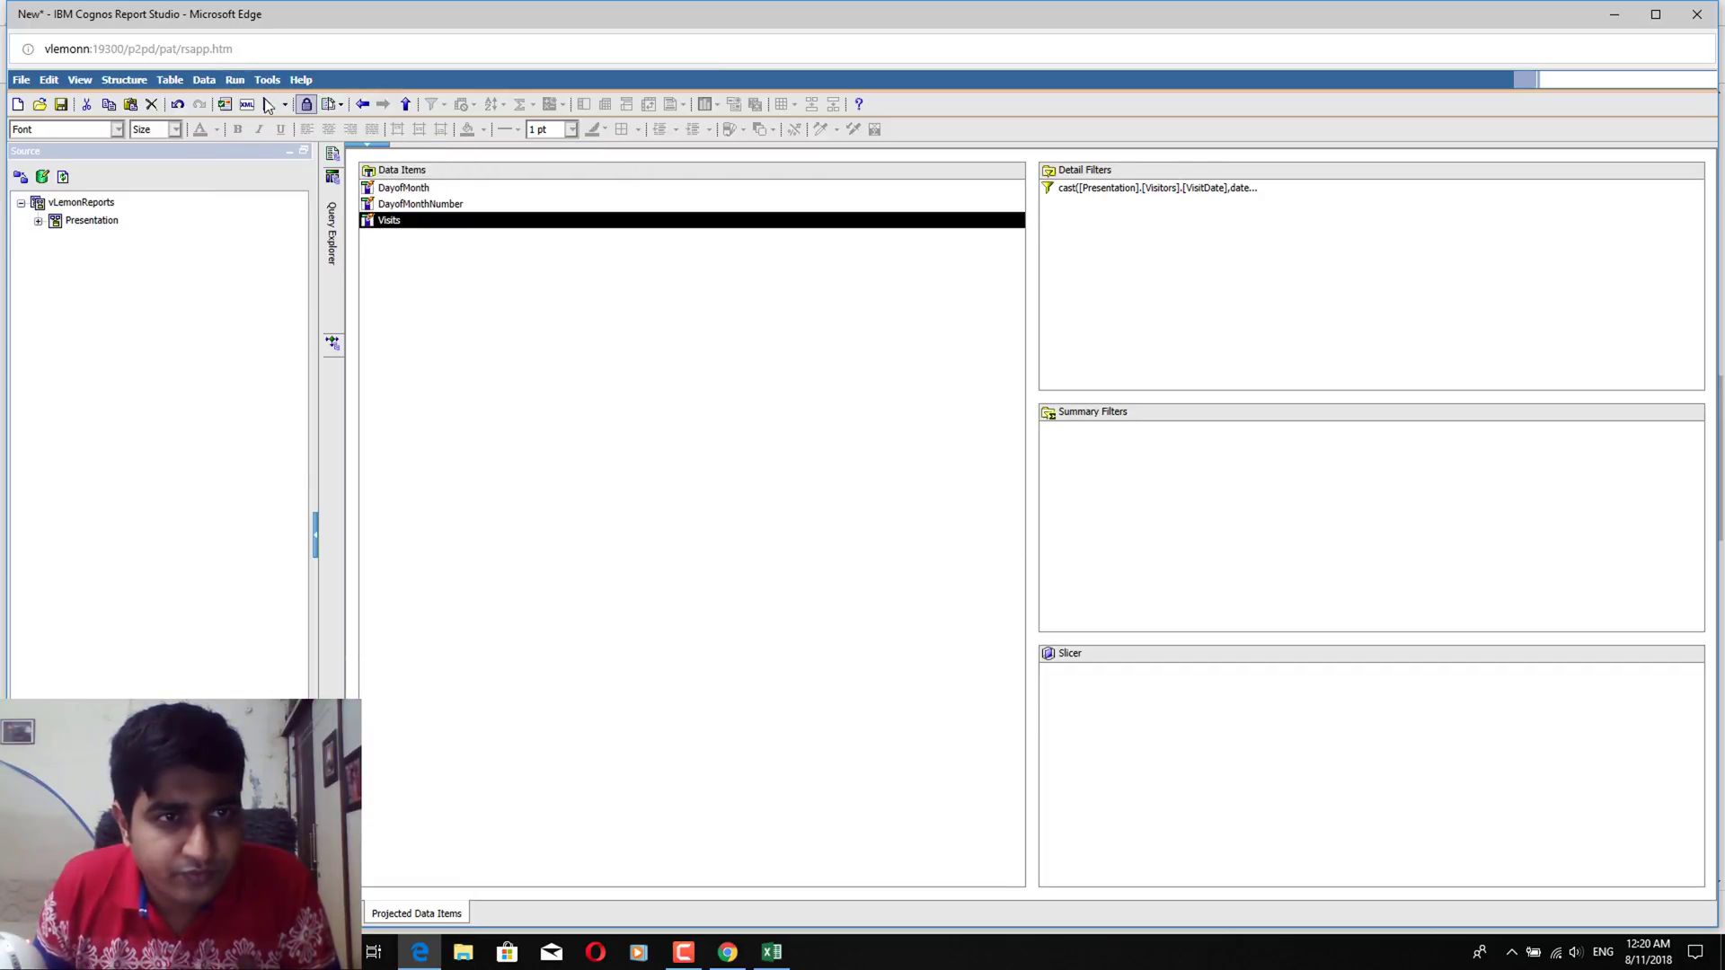
click(236, 80)
click(285, 235)
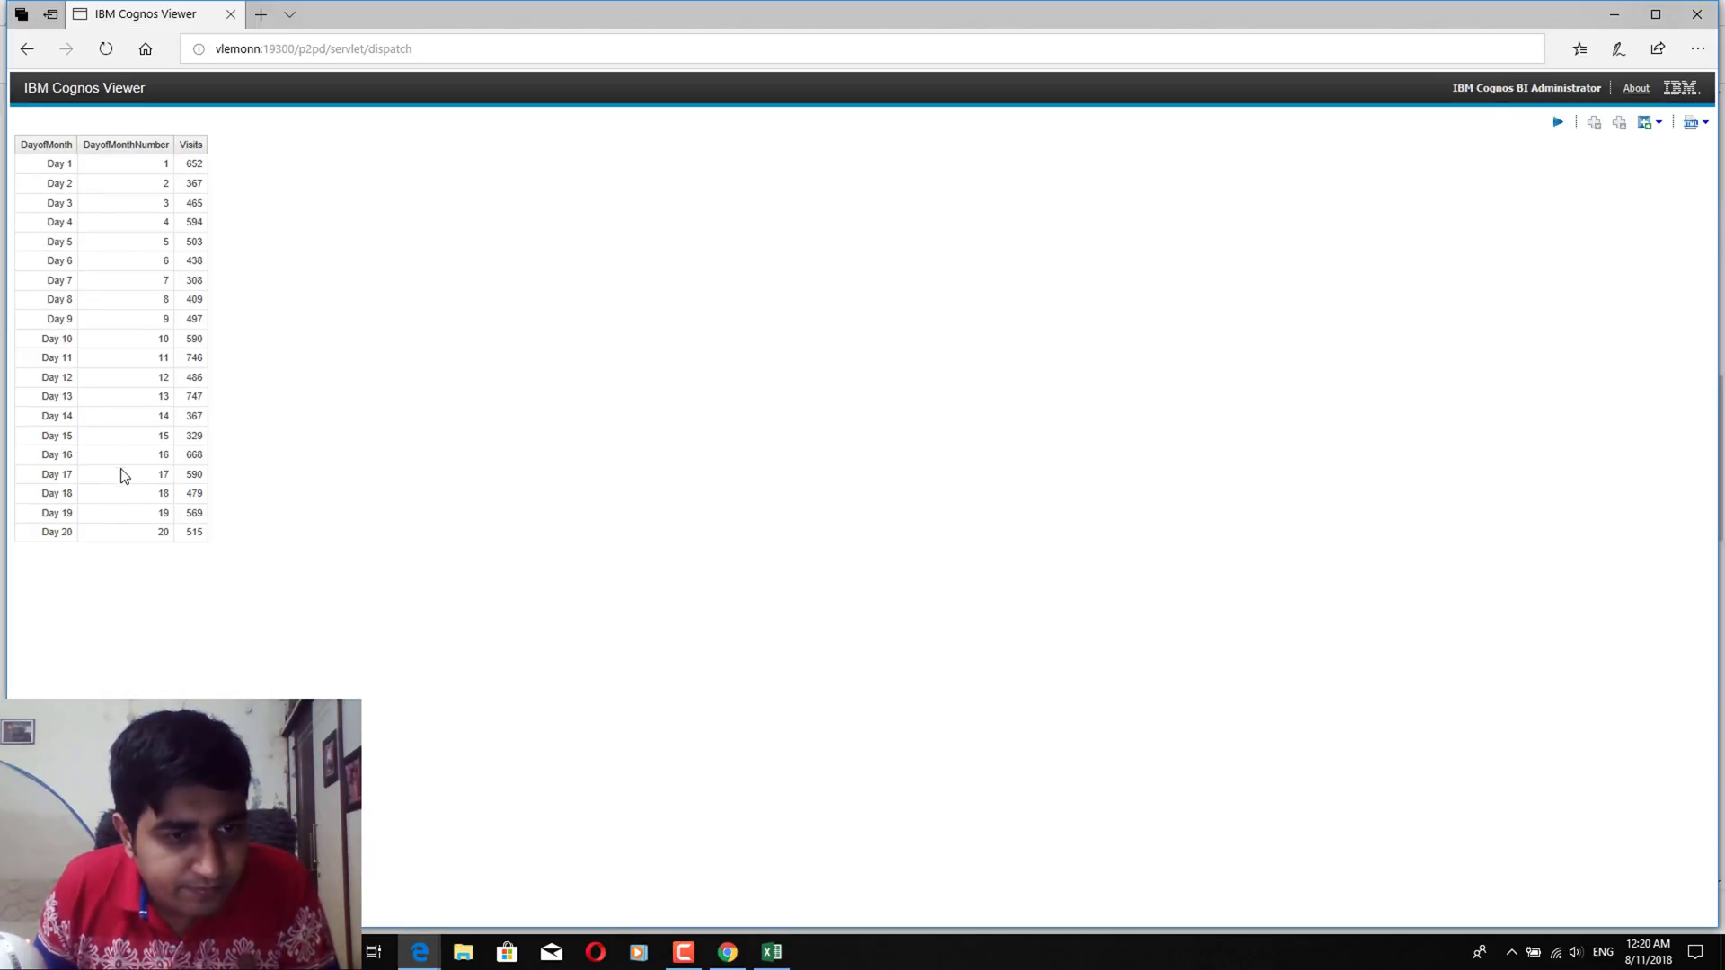
click(160, 914)
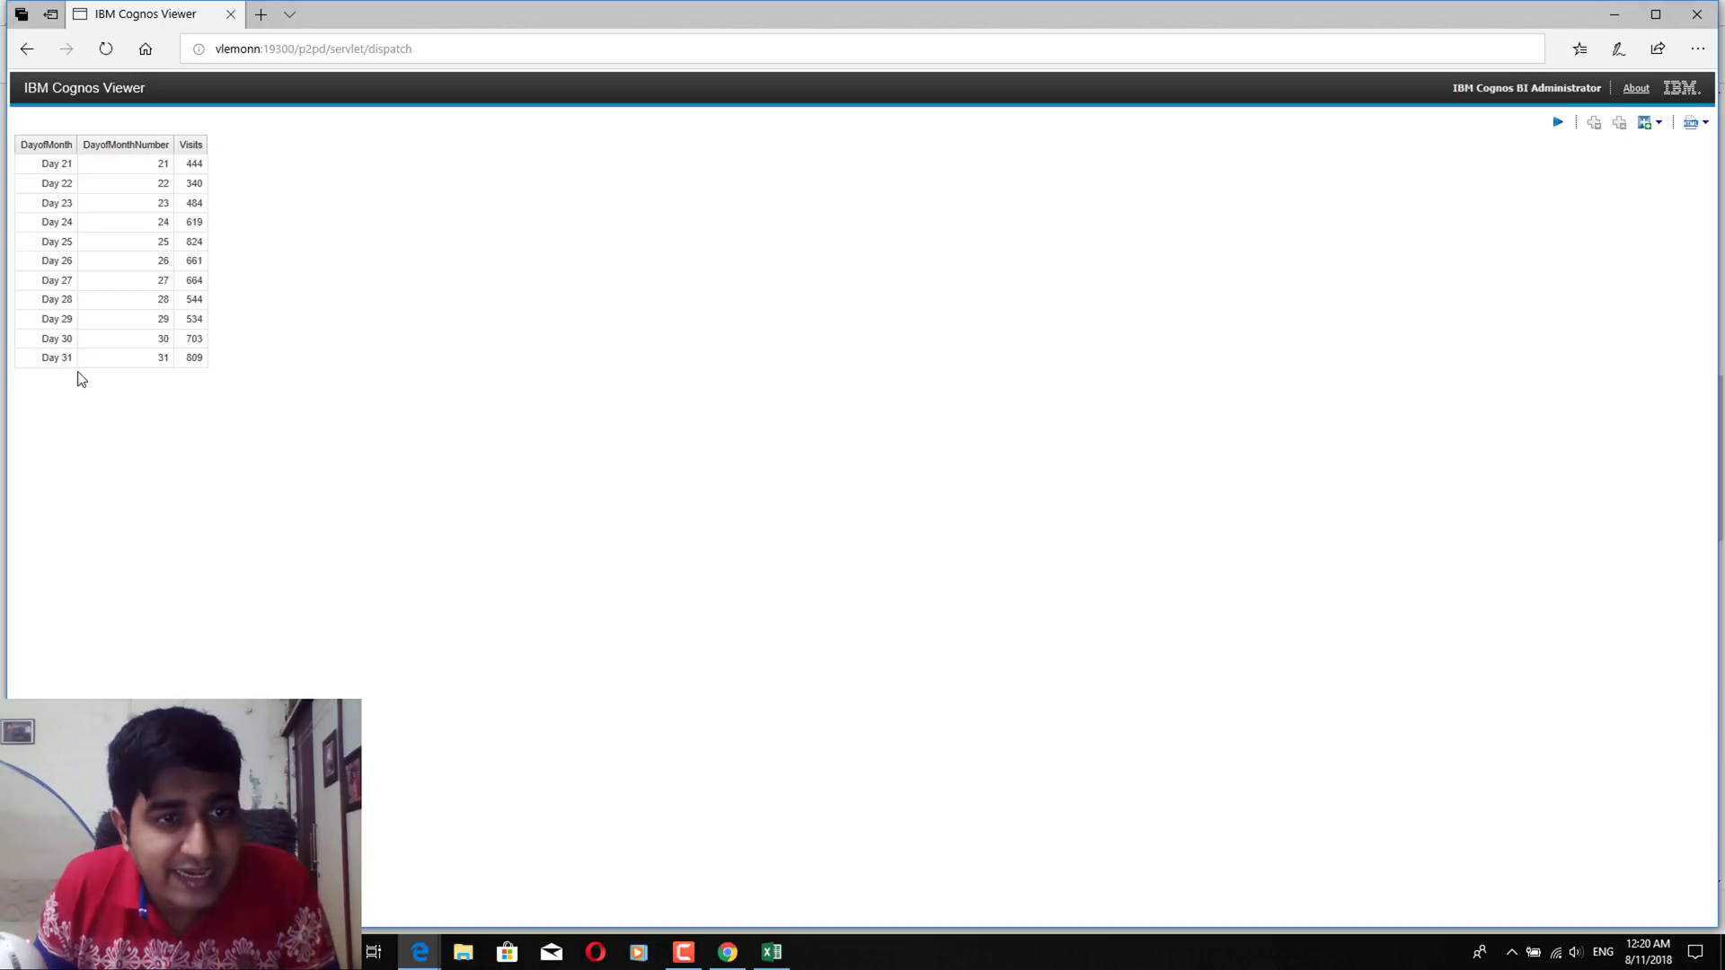
click(231, 14)
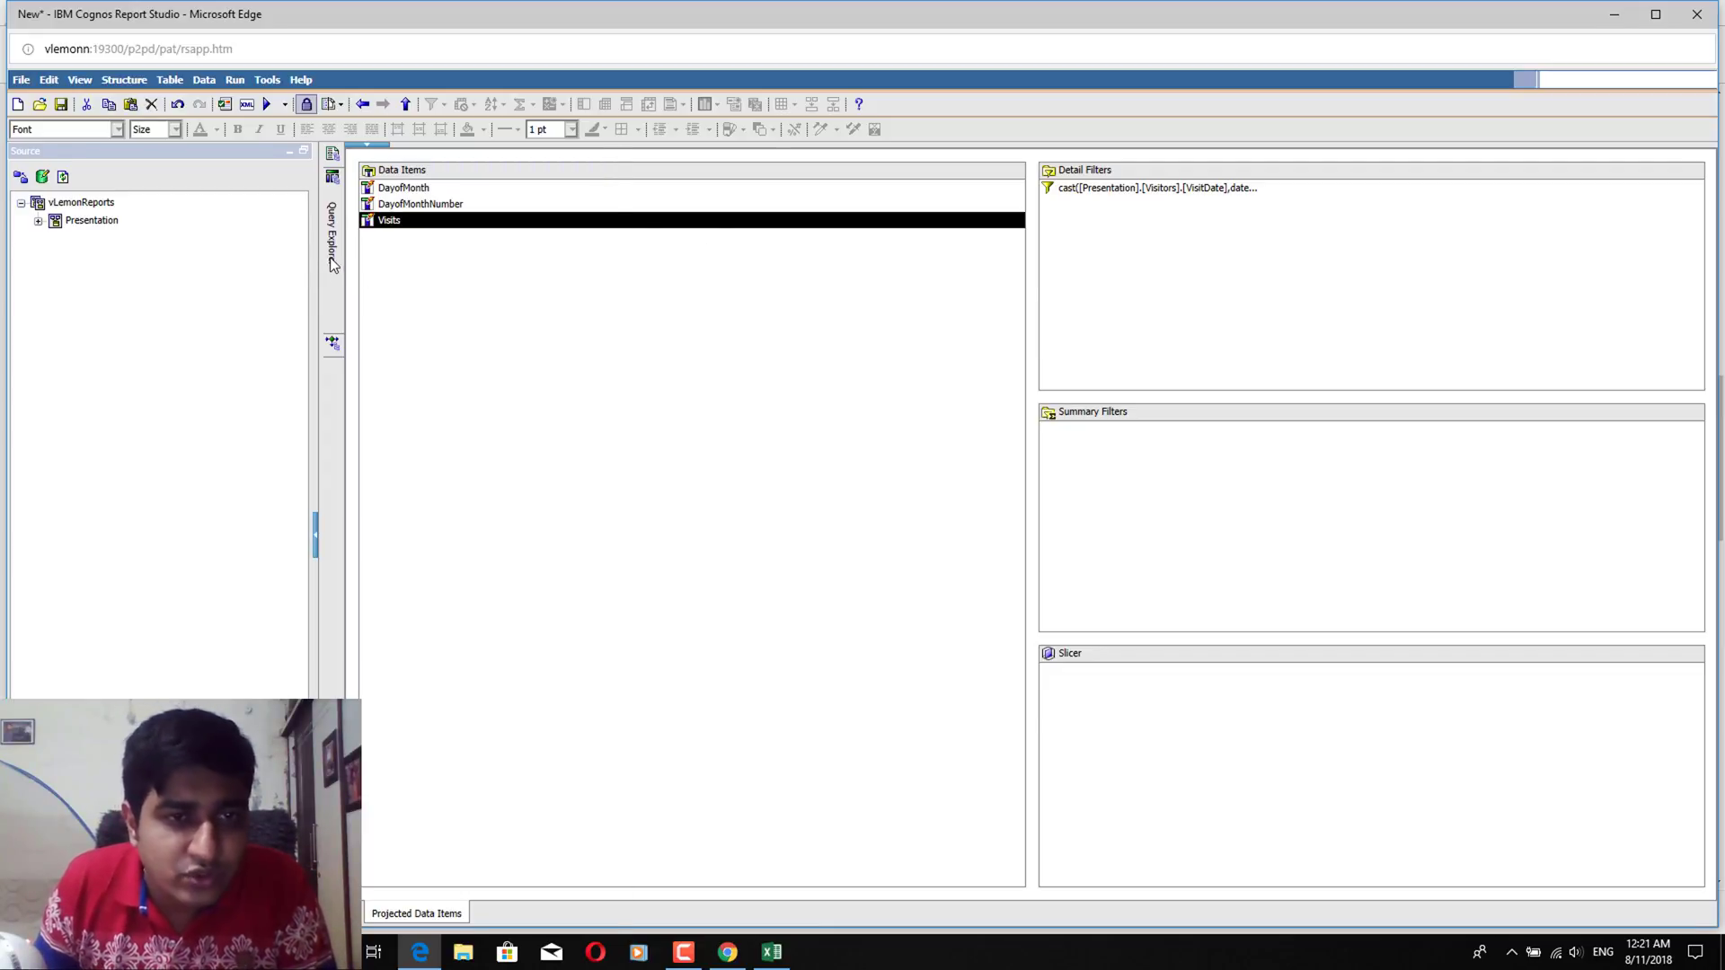
Add a data item named Month with the expression 'Current Month' to the CurrentMonth query, validate it and save
mouse_move(332, 260)
click(417, 212)
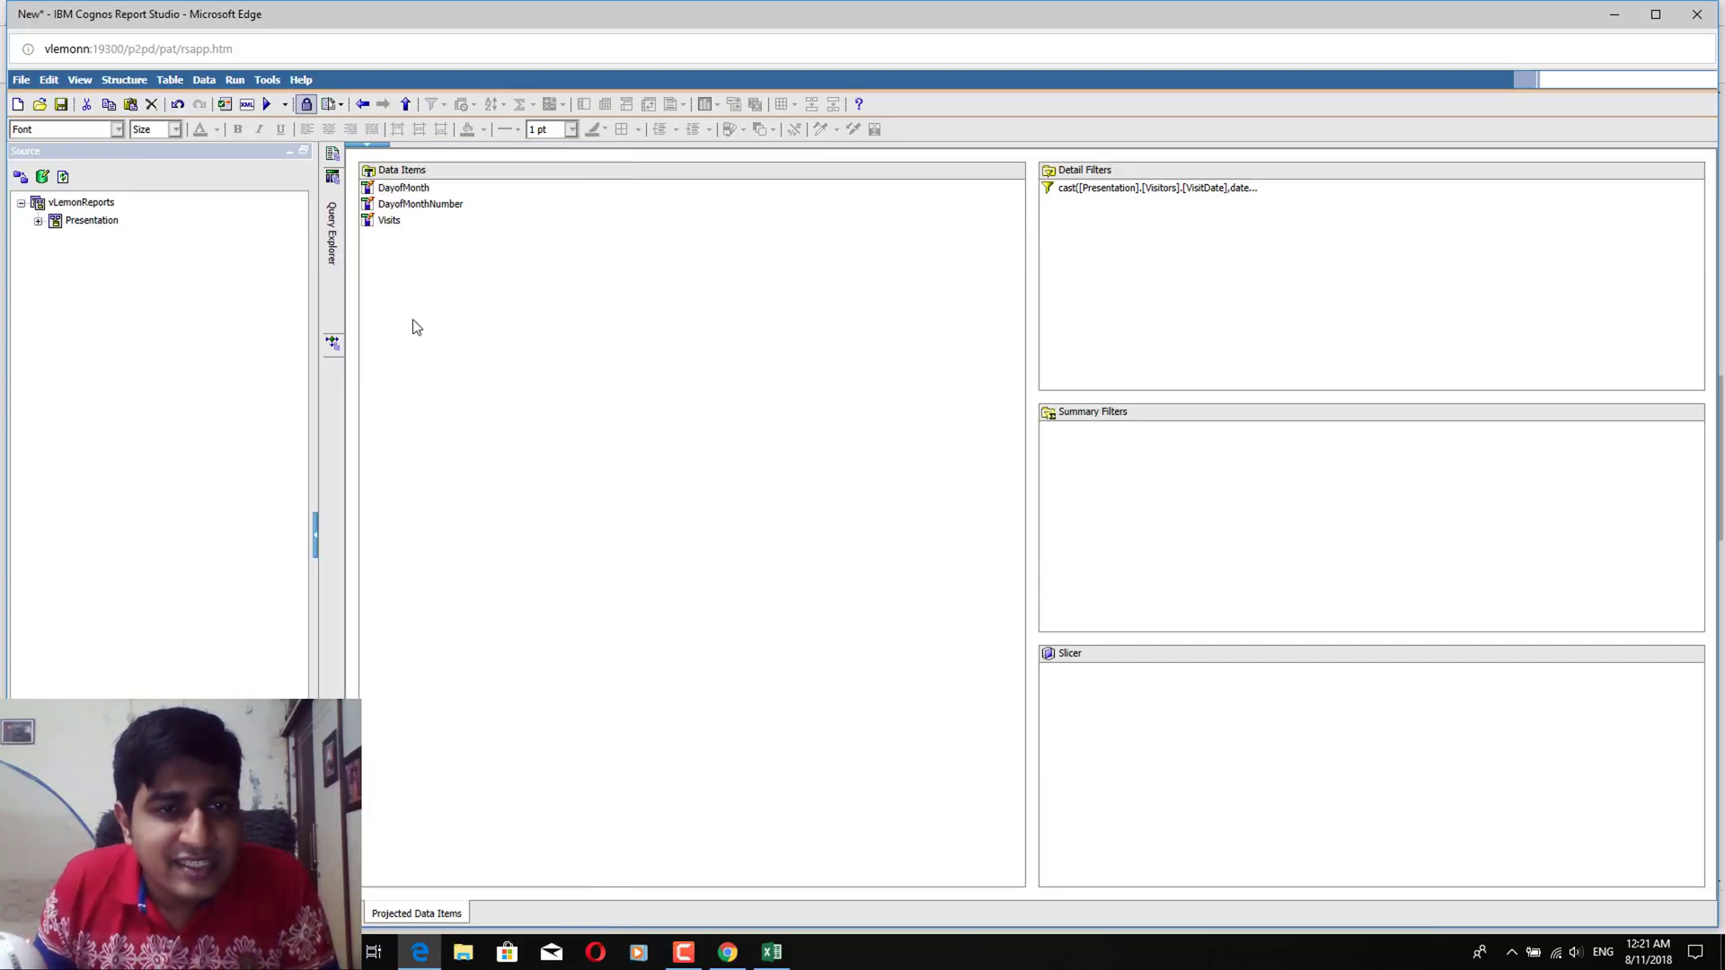
click(117, 717)
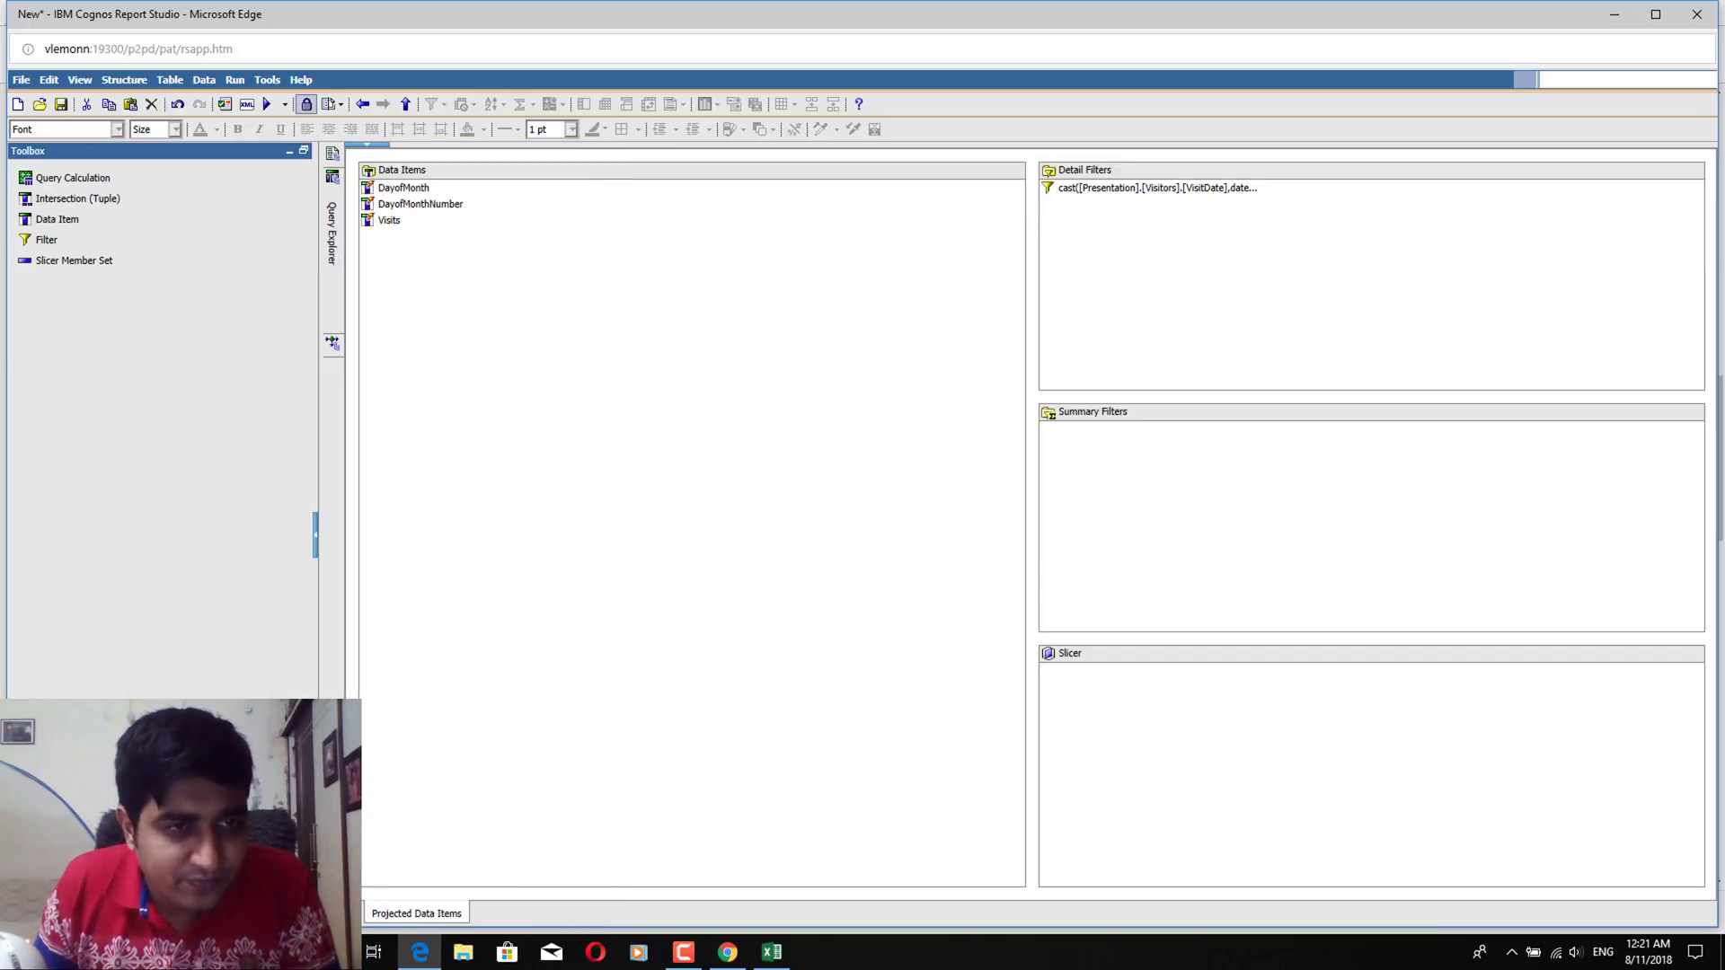
drag(57, 219, 440, 339)
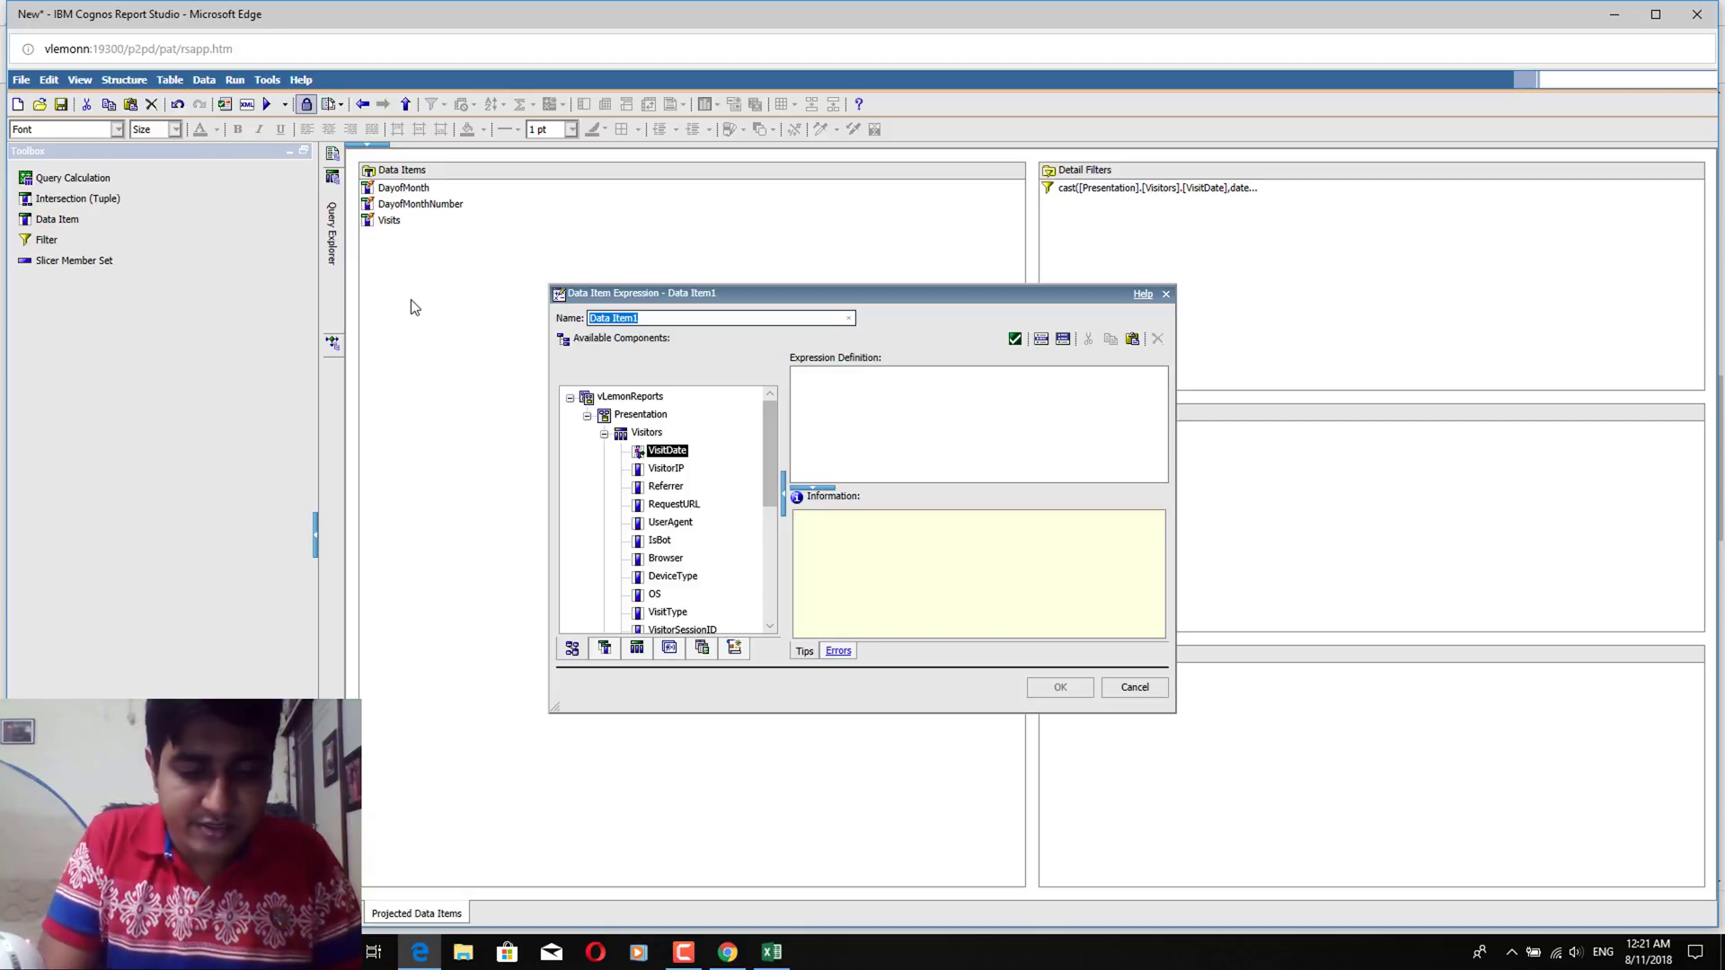
text(Month)
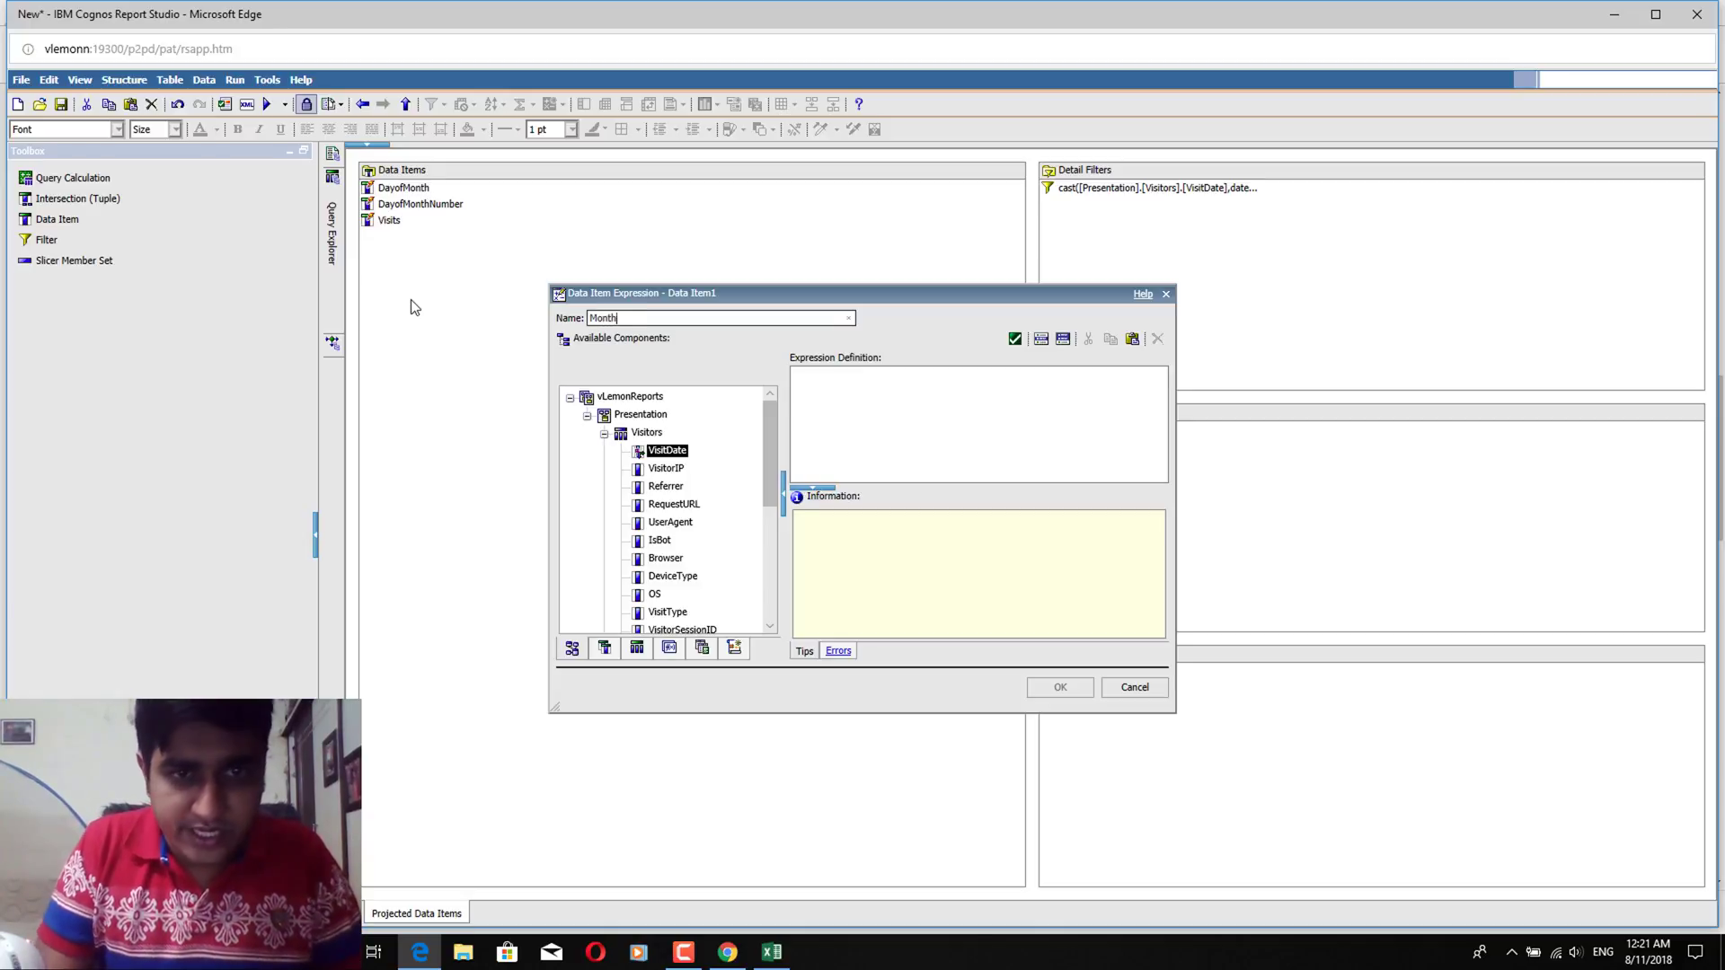
click(929, 474)
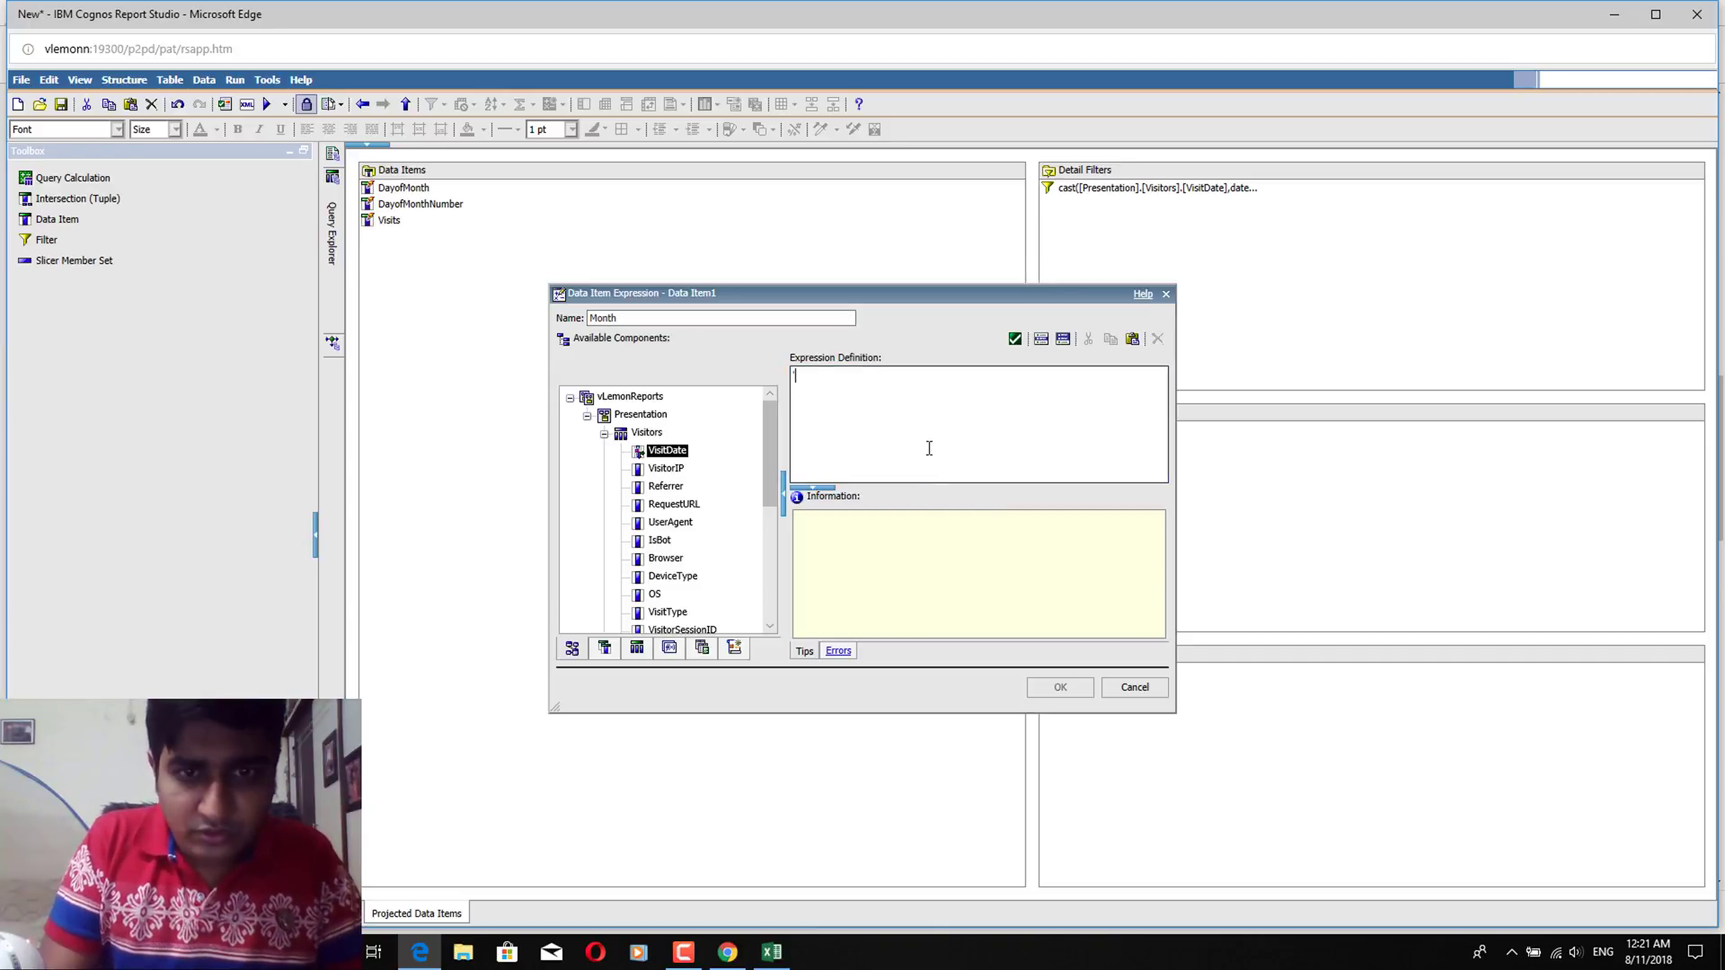
text(")
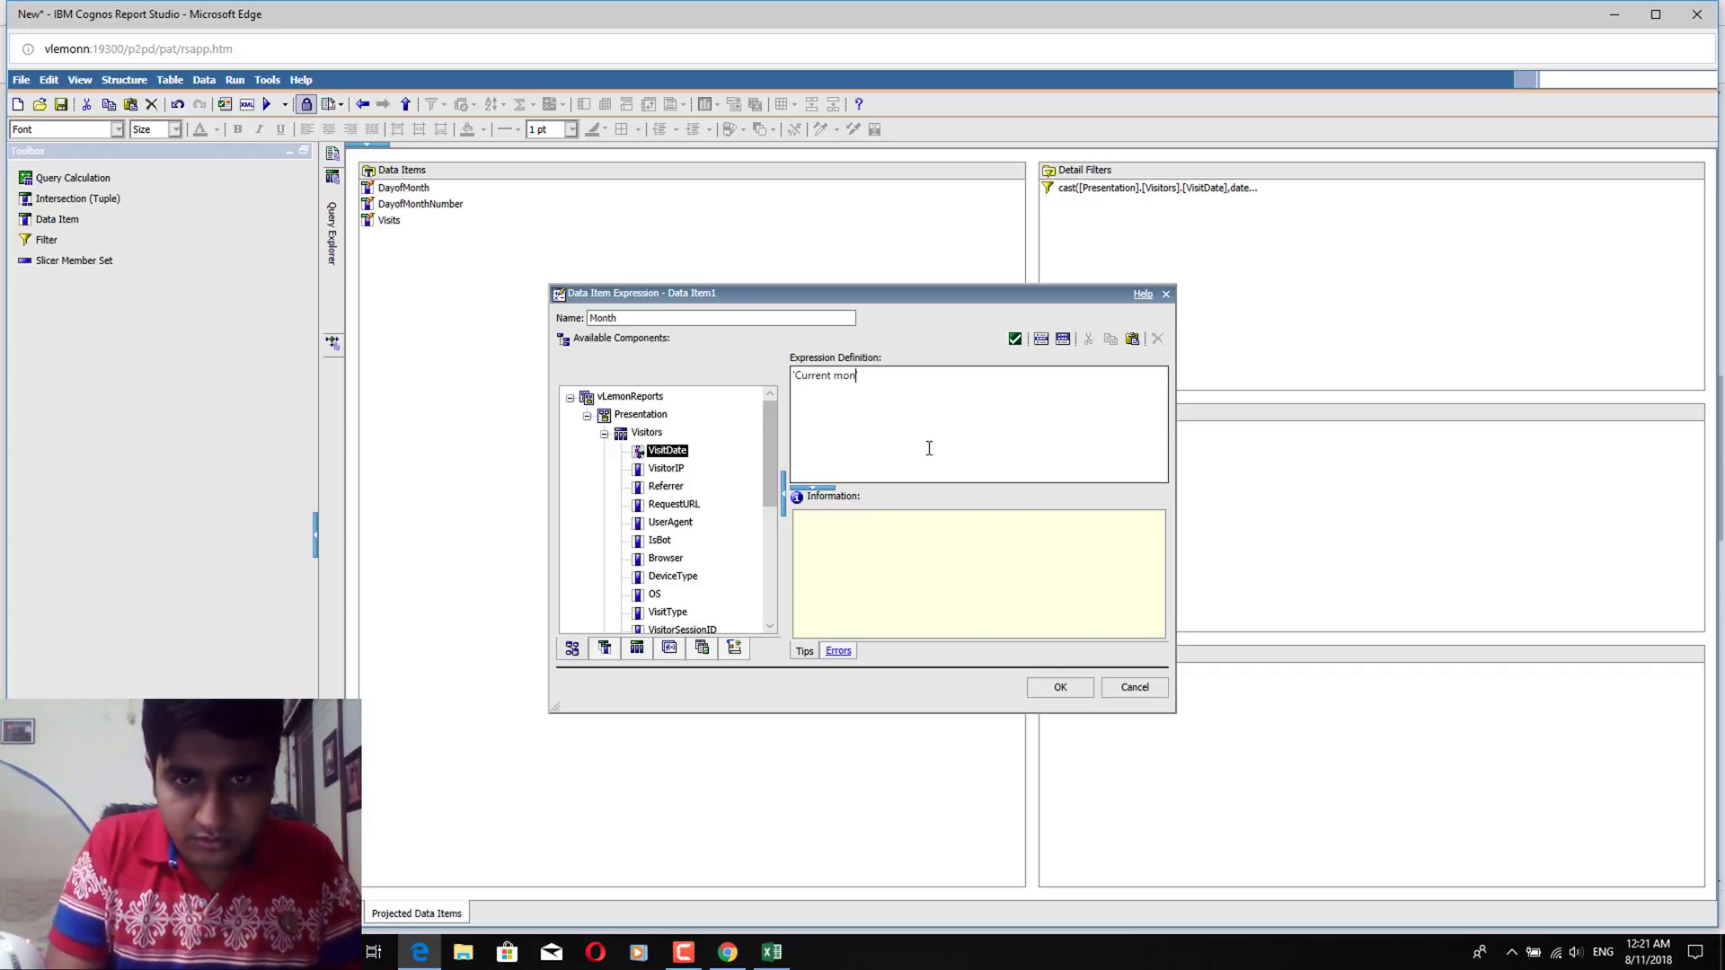
key(BackSpace)
key(BackSpace)
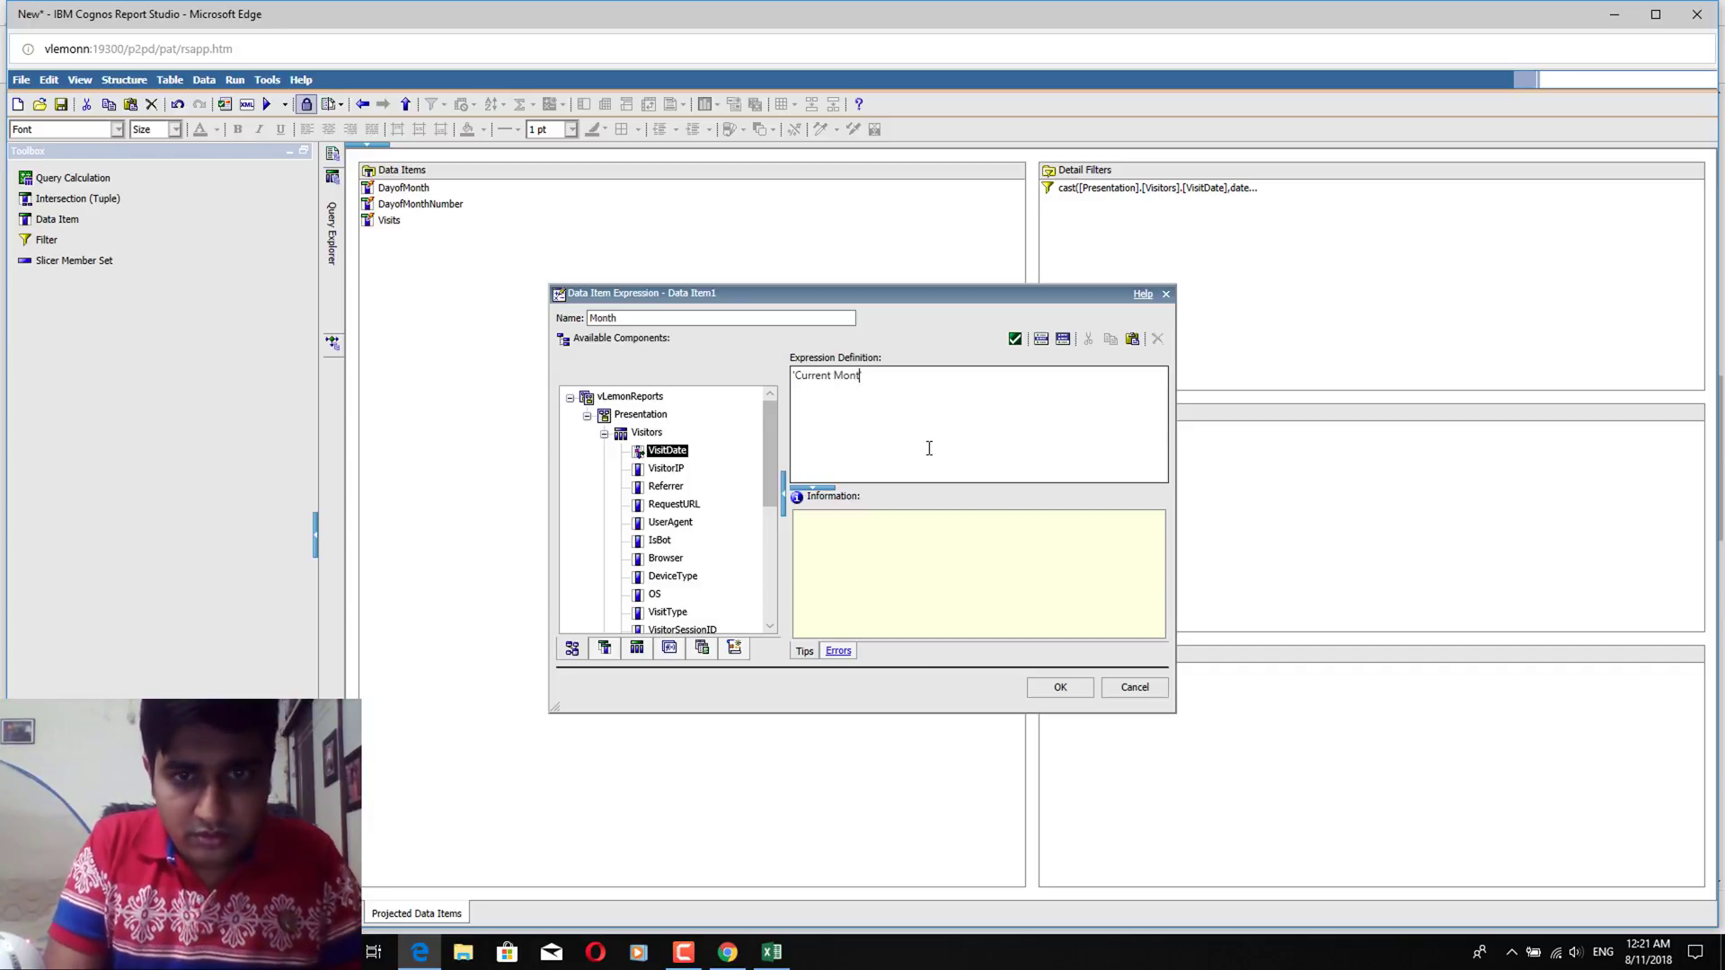
text(Month')
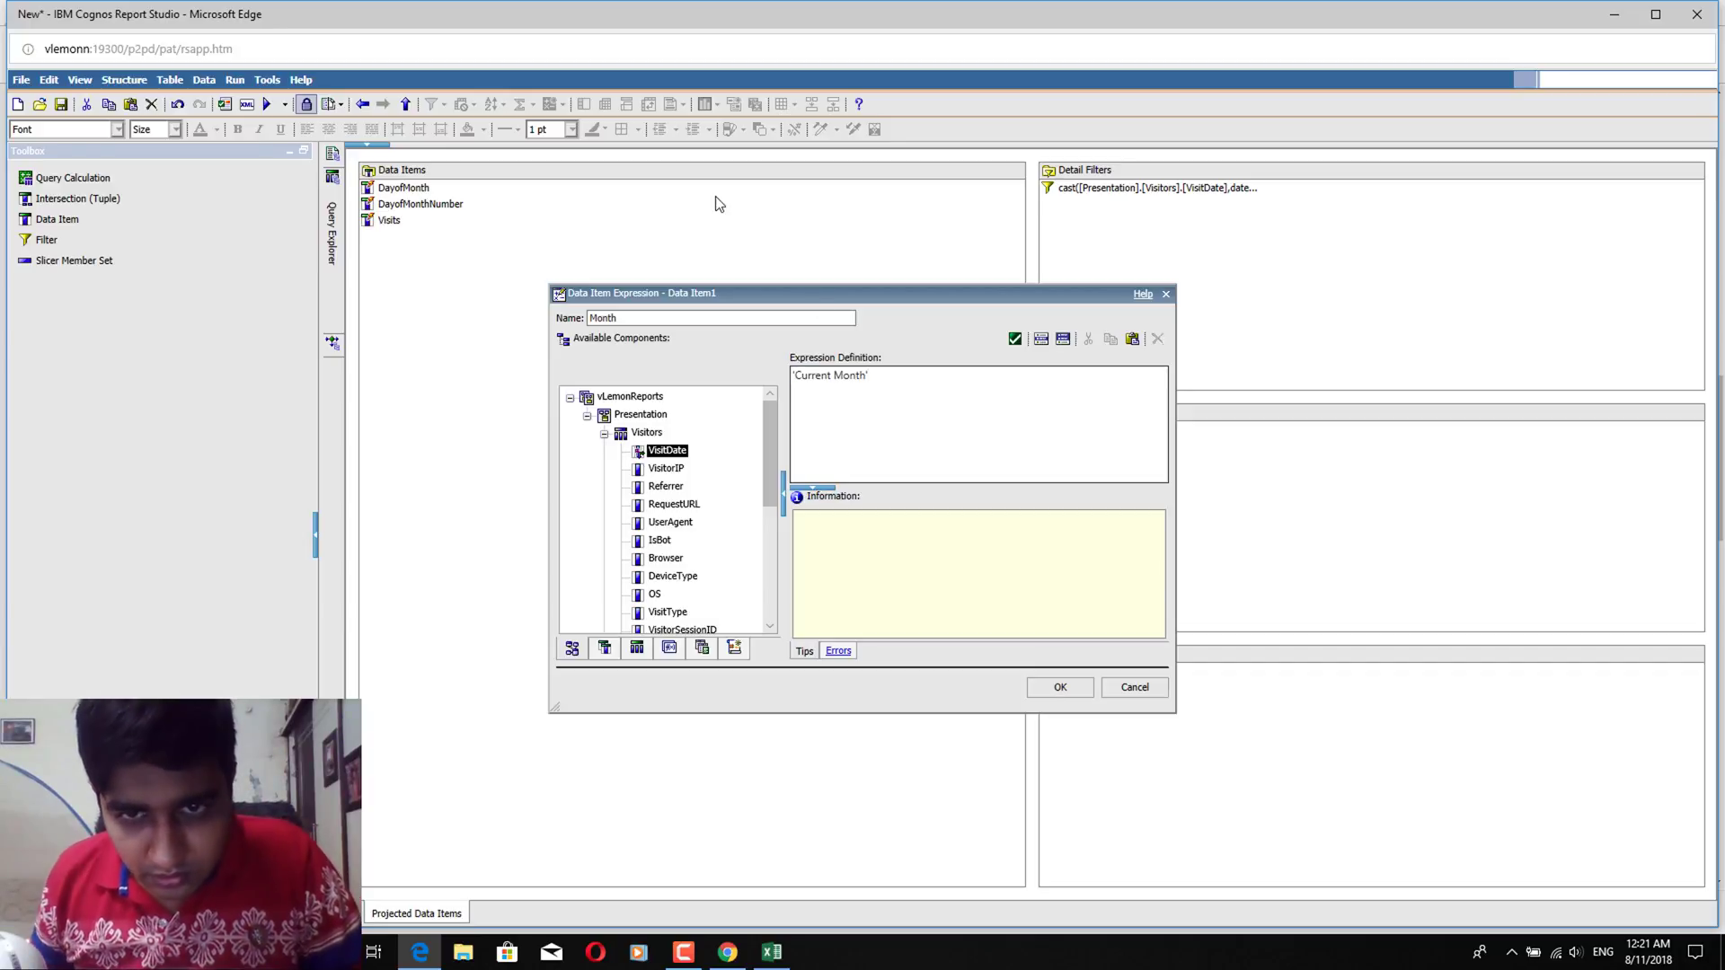
click(1015, 339)
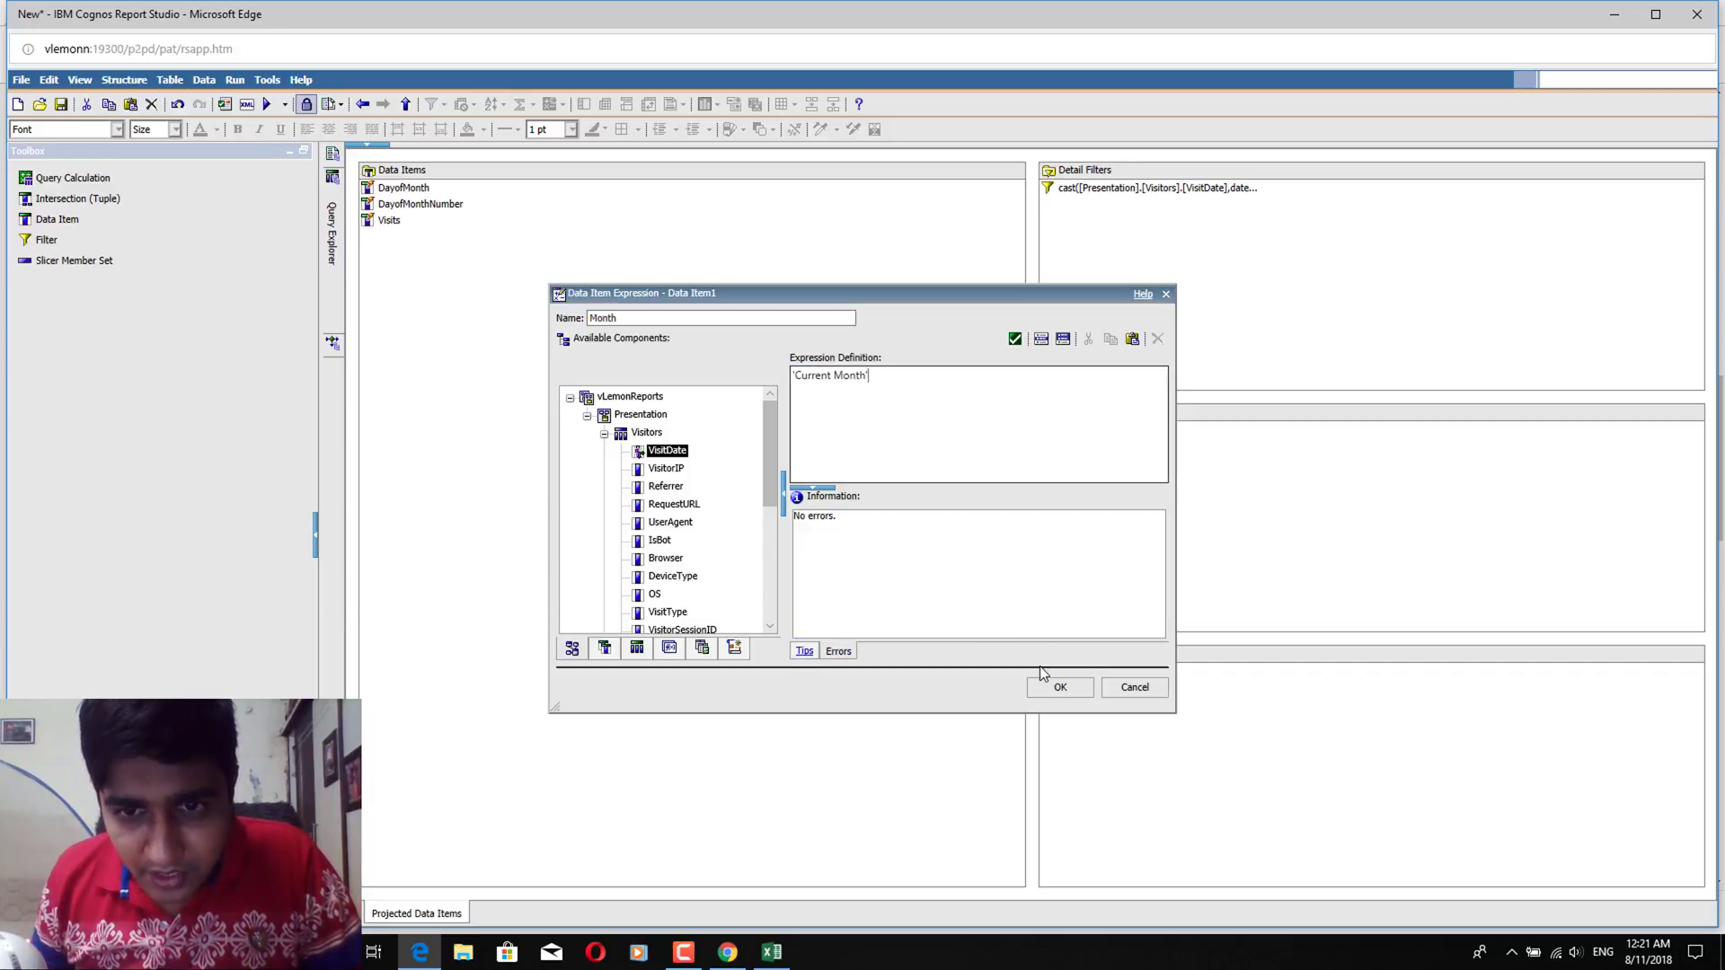
click(1060, 688)
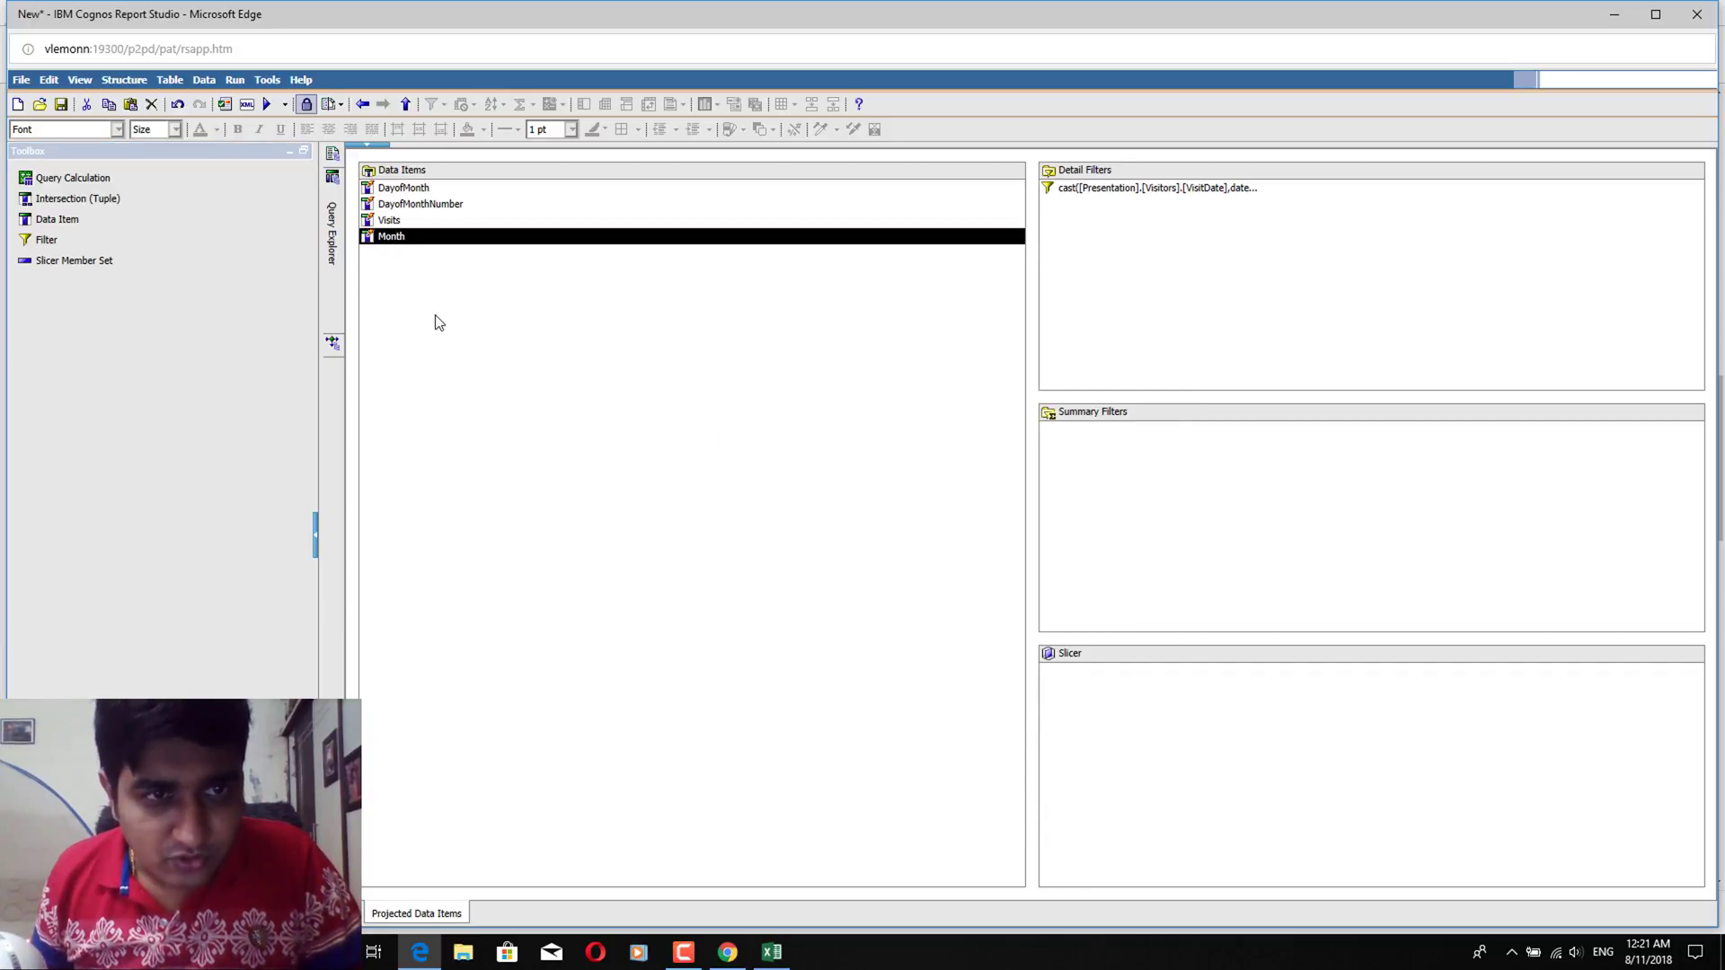
Copy the Month data item into the LastMonth query, set its expression to 'Last Month', validate it and save
mouse_move(337, 257)
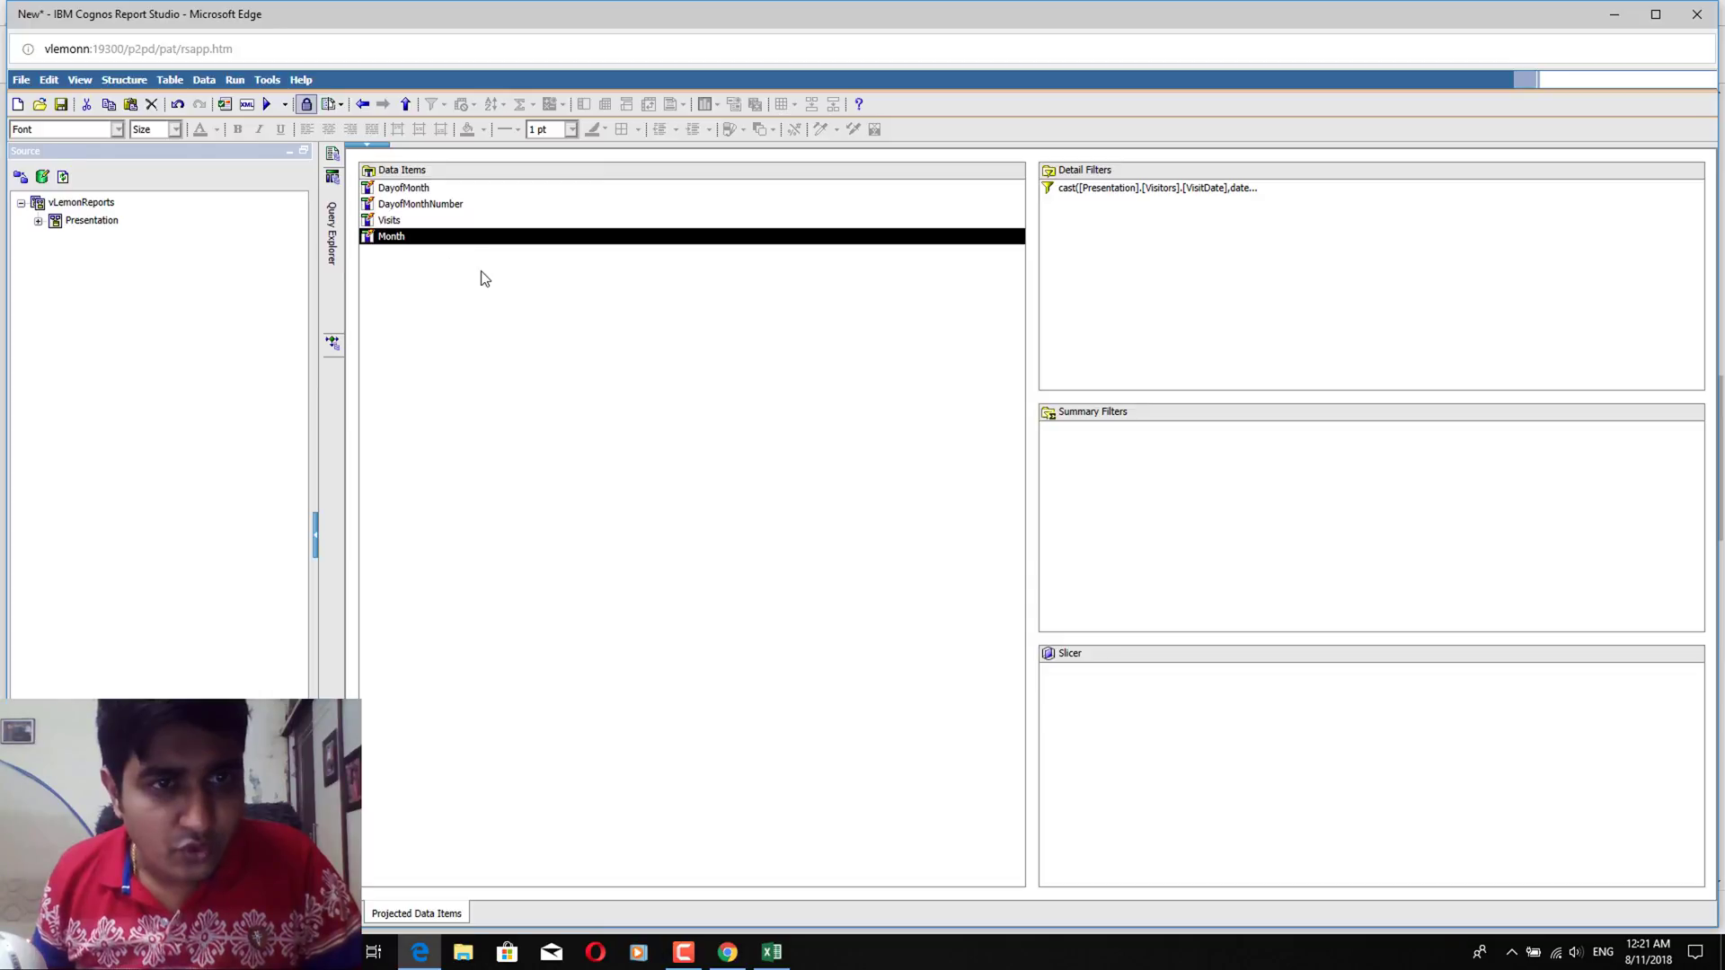
double_click(421, 239)
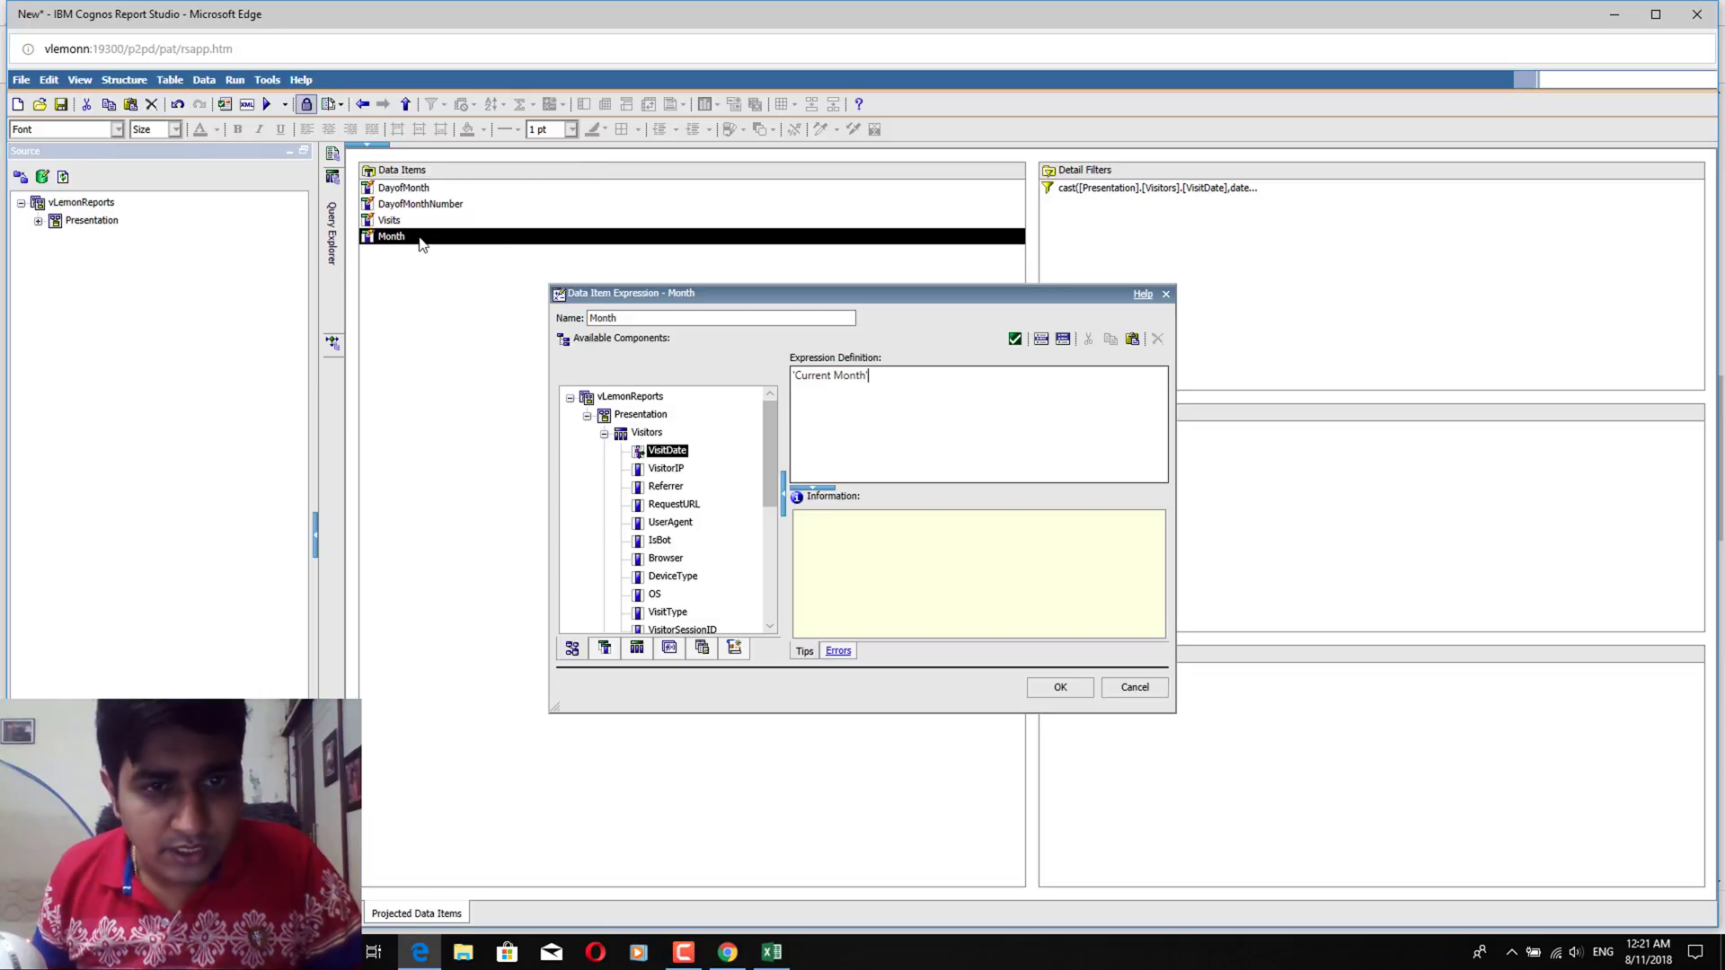
click(841, 396)
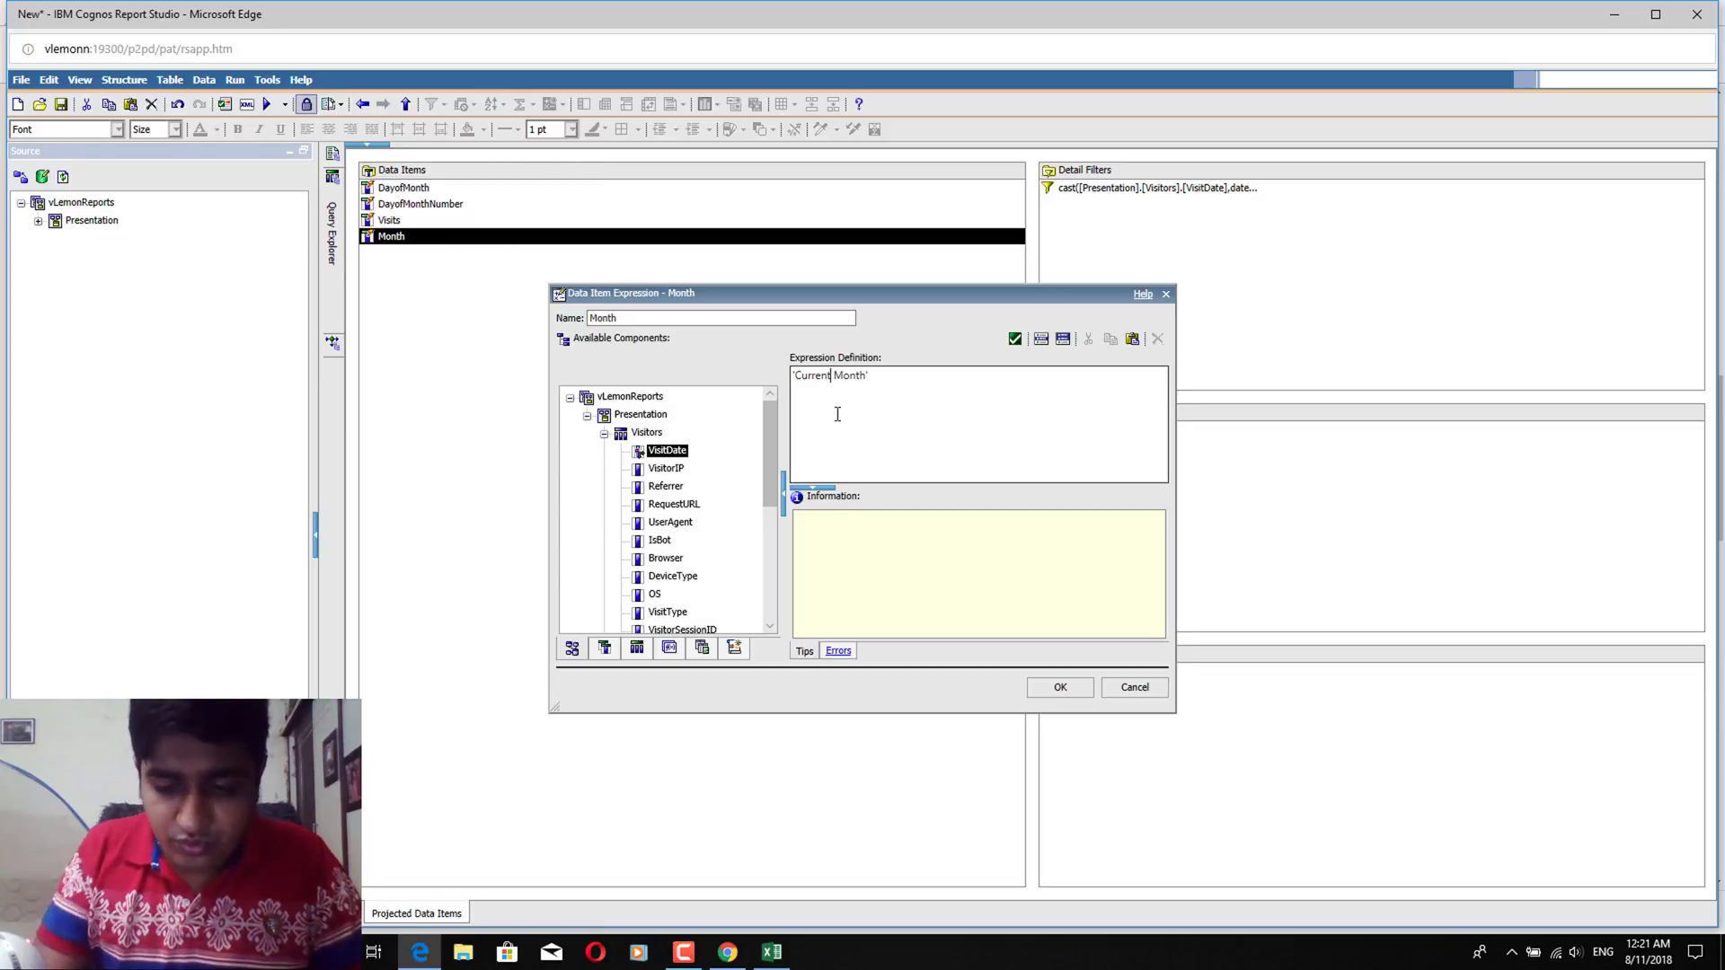
key(ctrl+shift+Left)
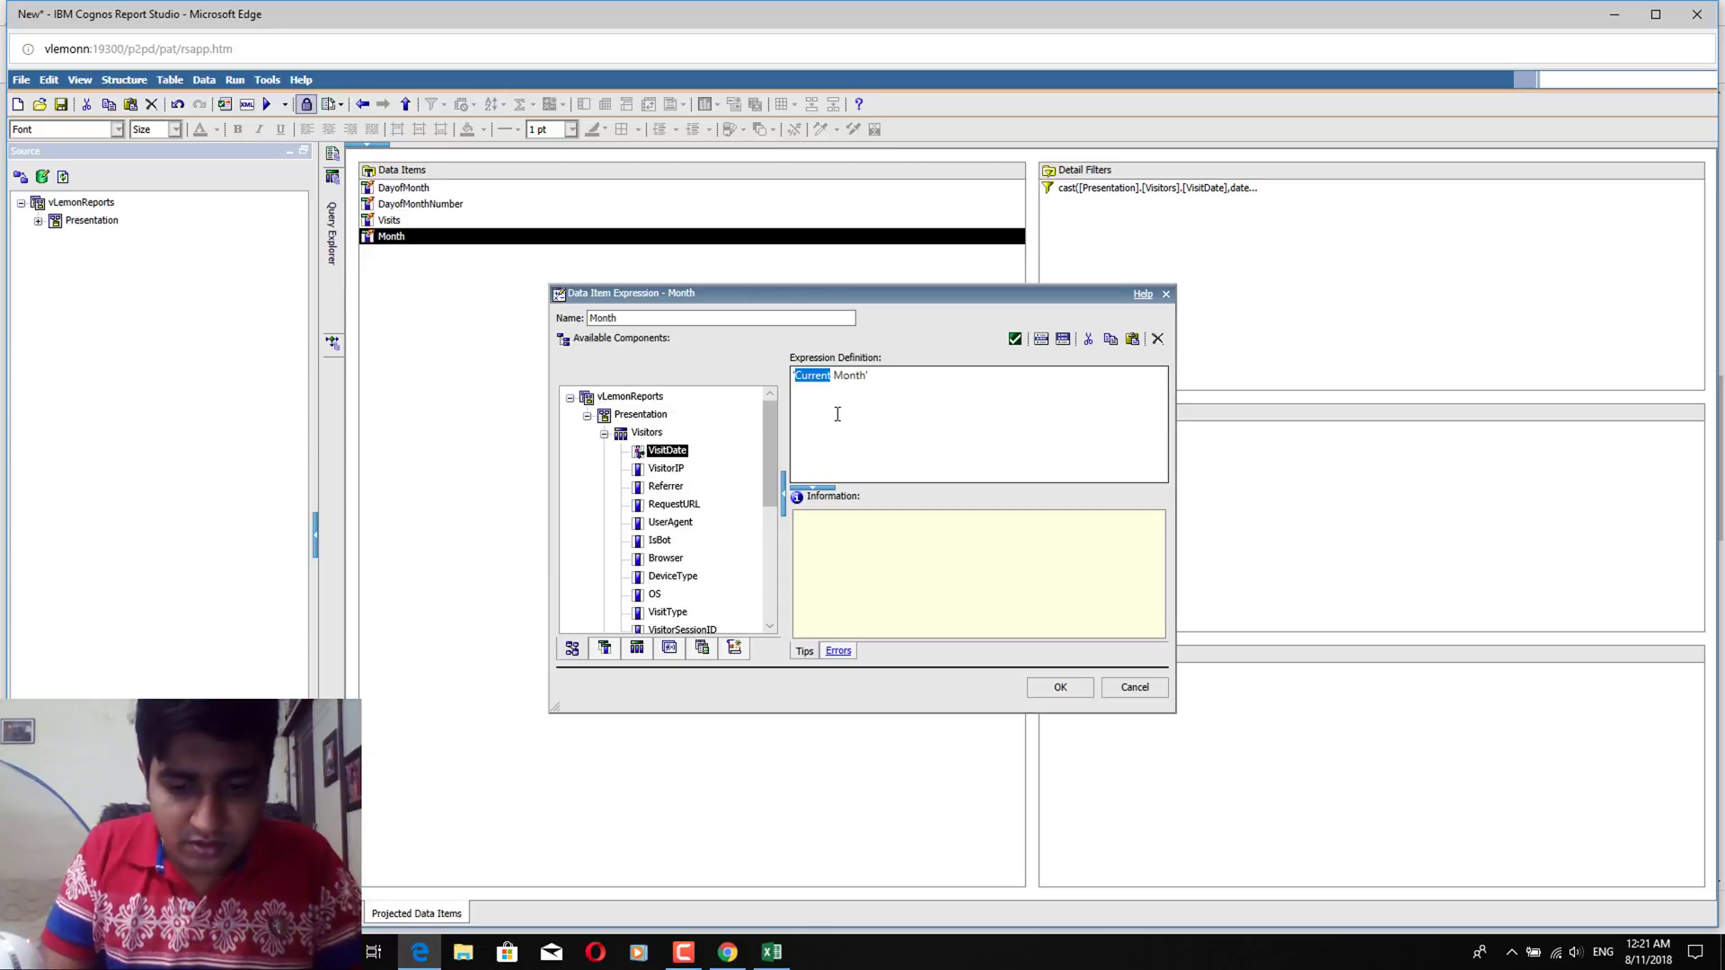
text(Last)
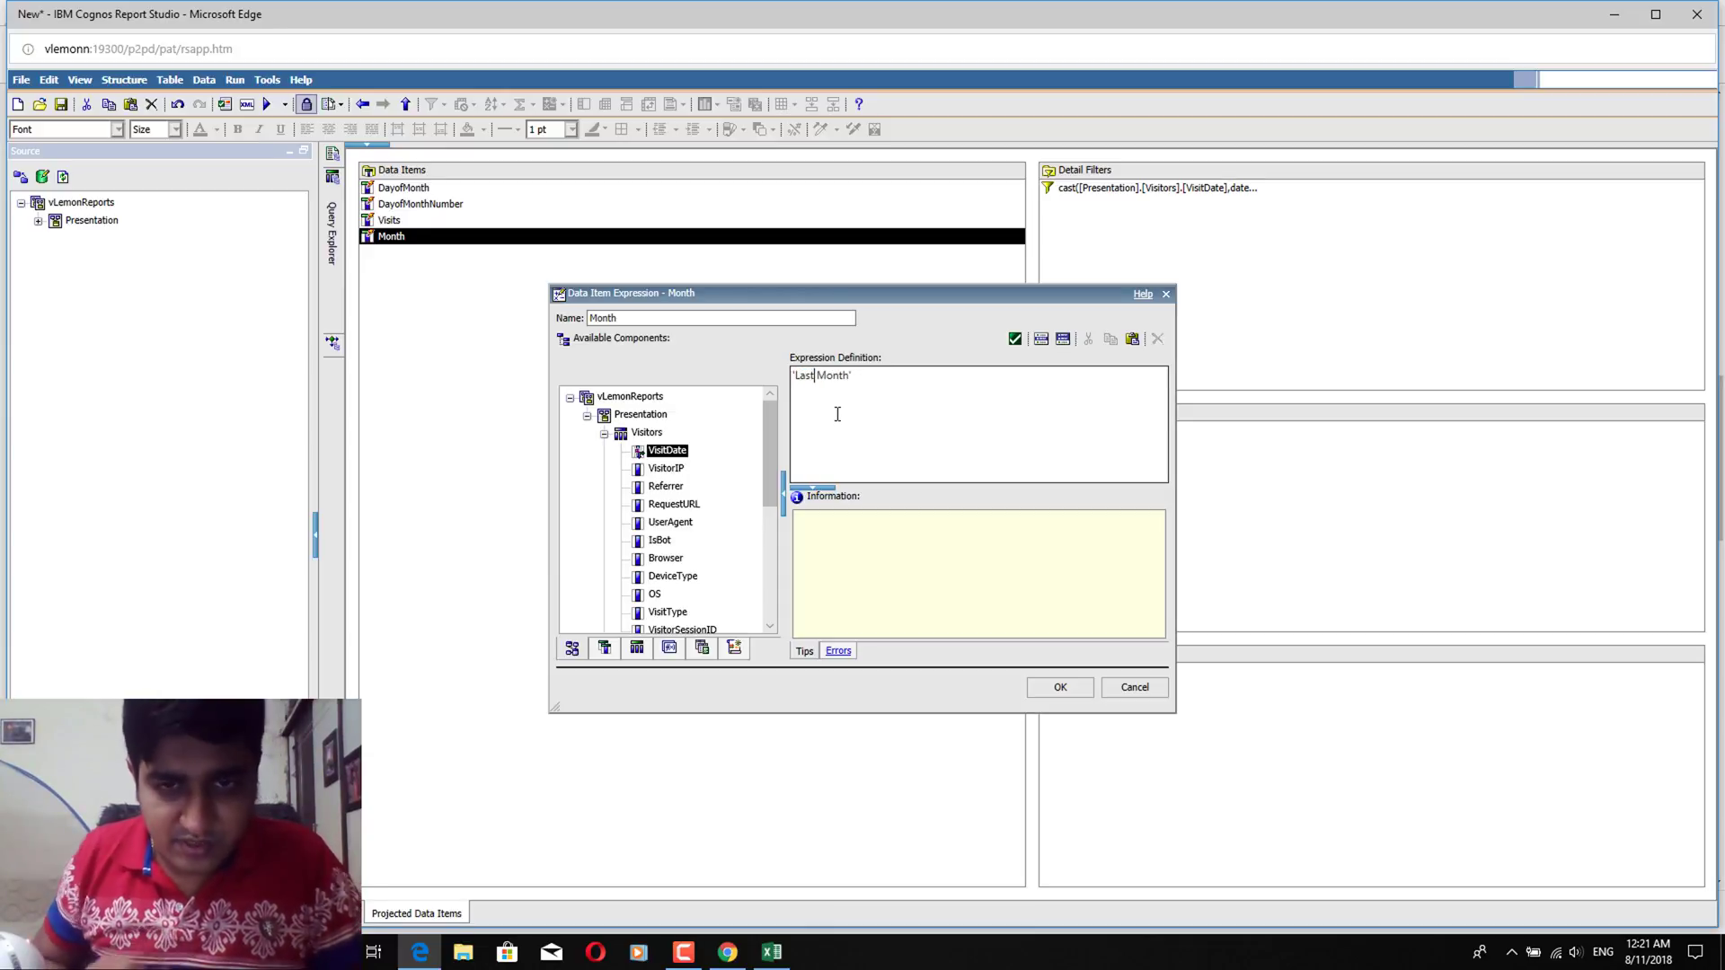
click(1015, 339)
click(1060, 693)
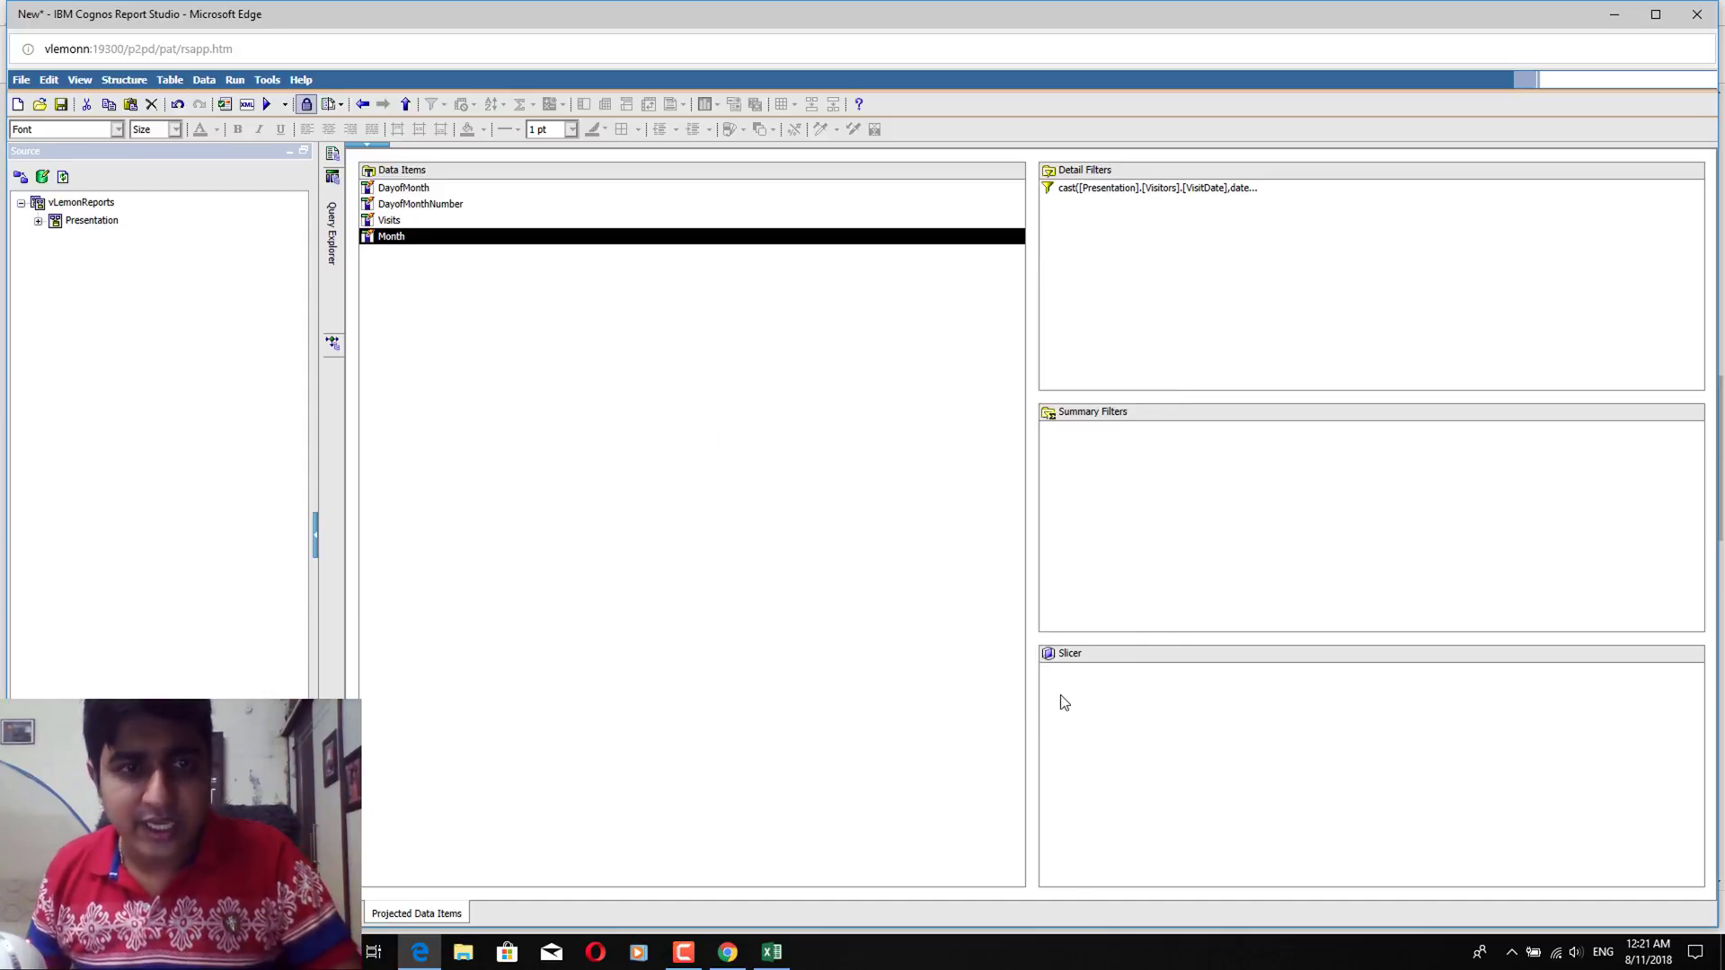
key(alt+Tab)
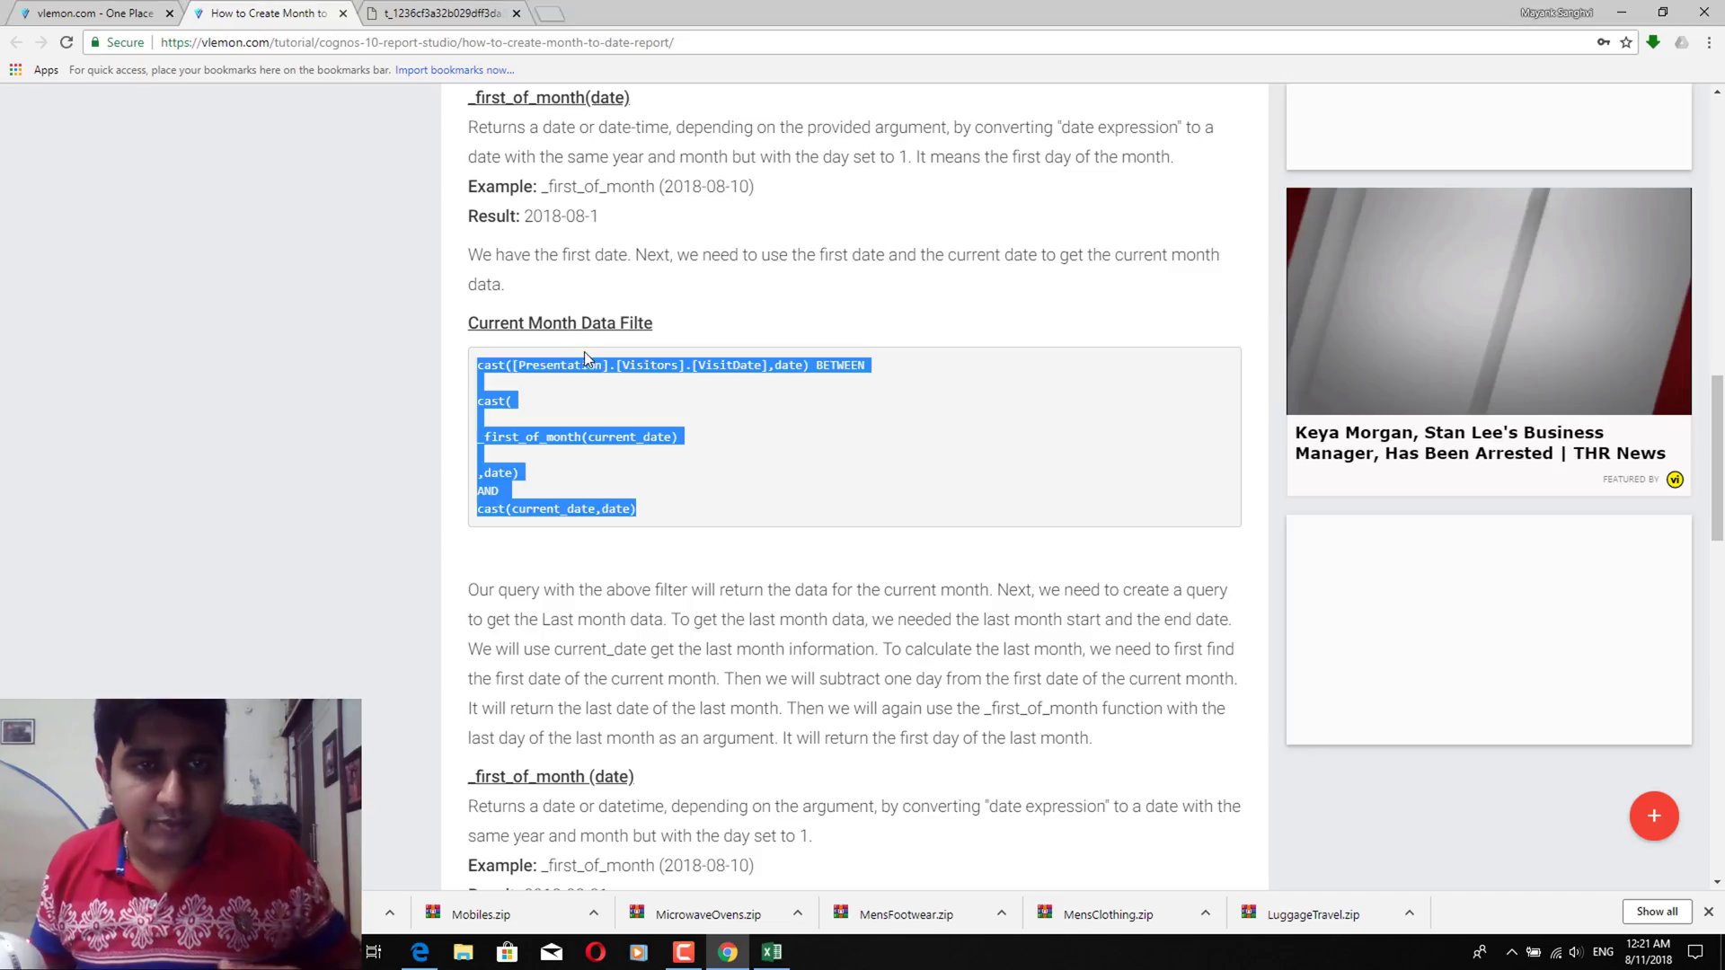
click(395, 12)
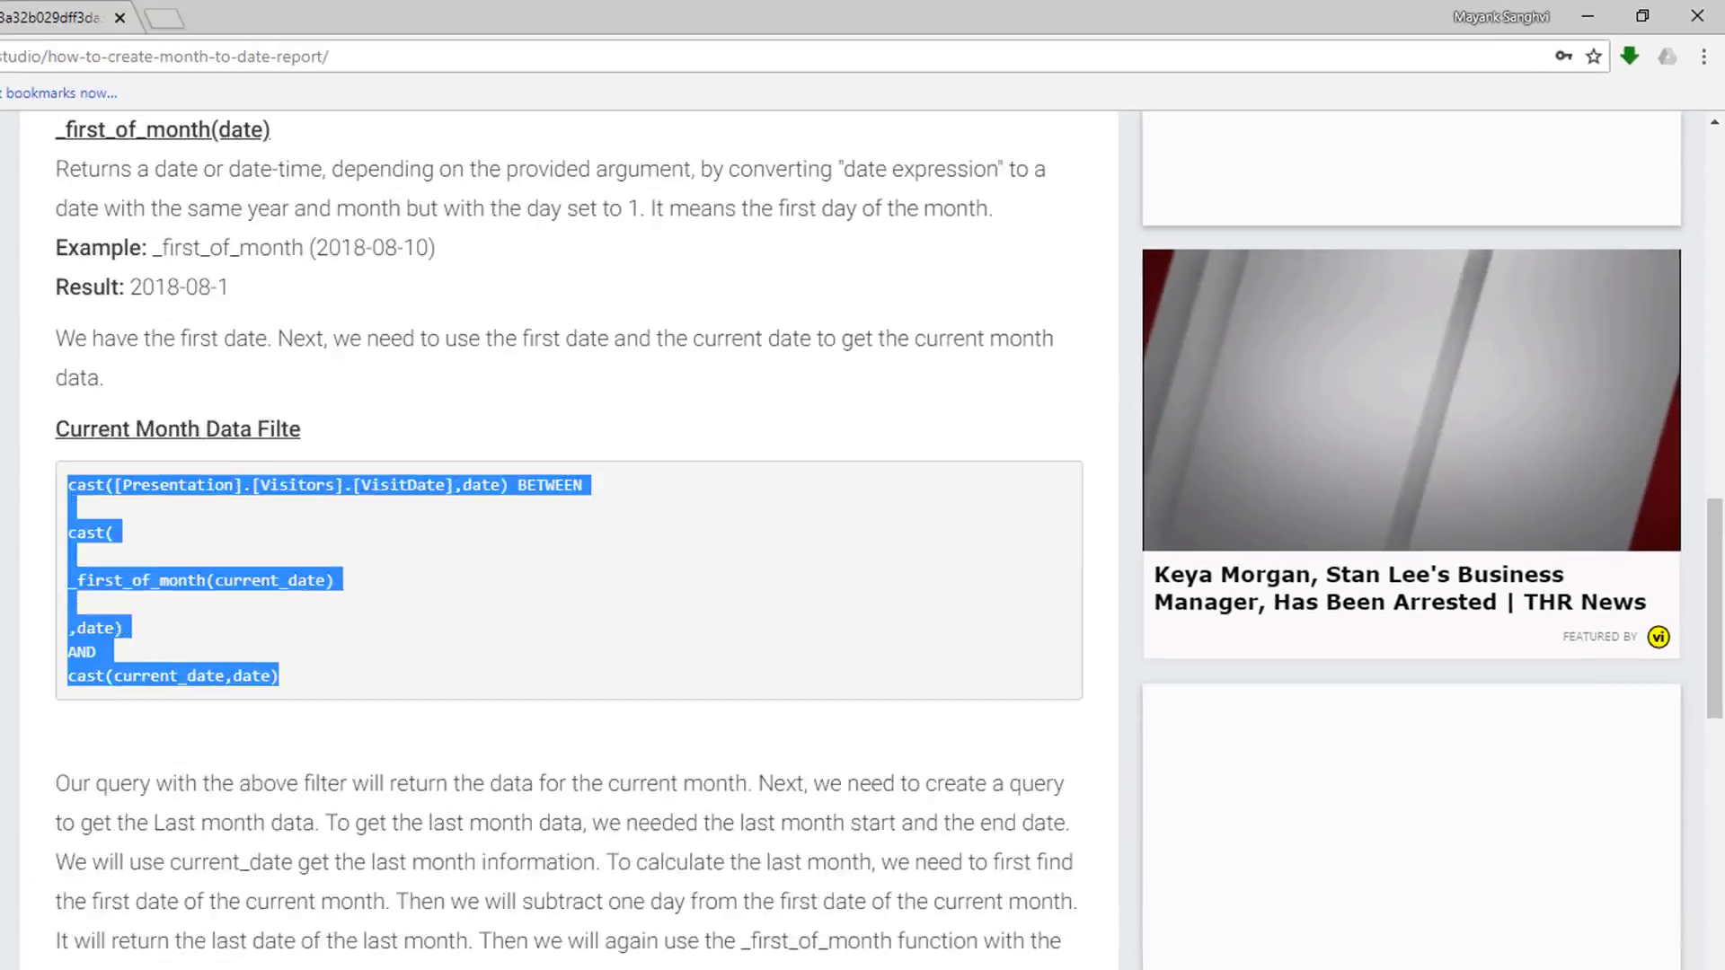
click(420, 952)
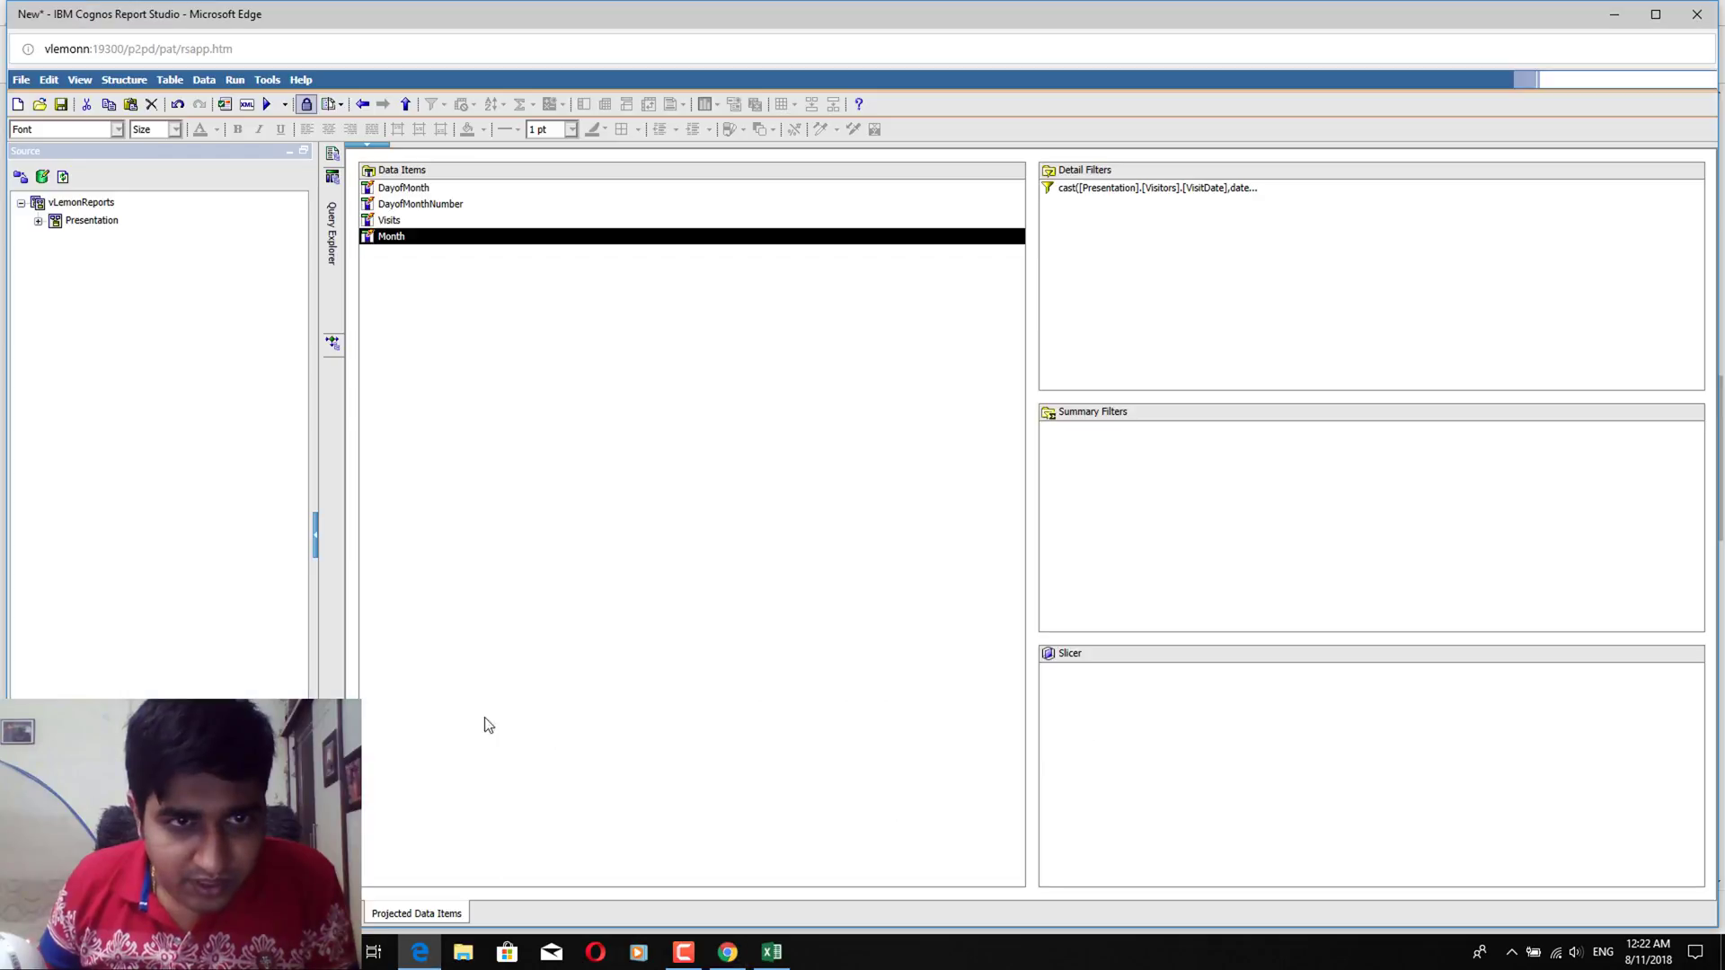
Add a new query below LastMonth in the report's queries overview and name it Visitors
mouse_move(335, 254)
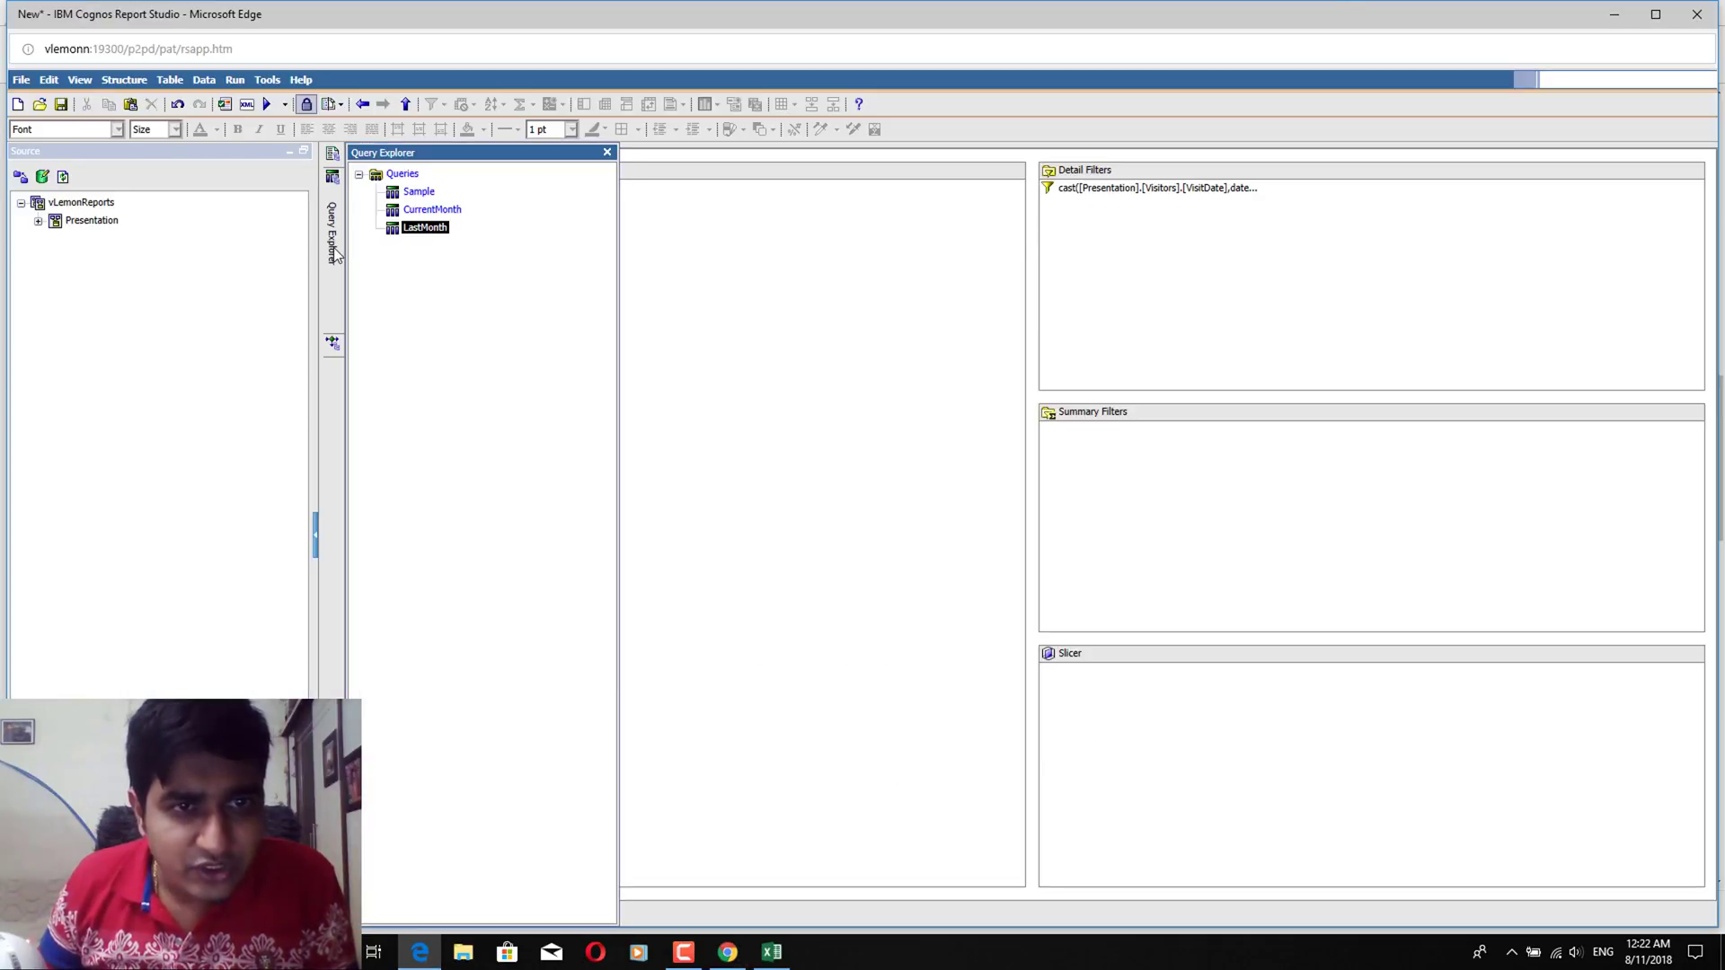
click(402, 173)
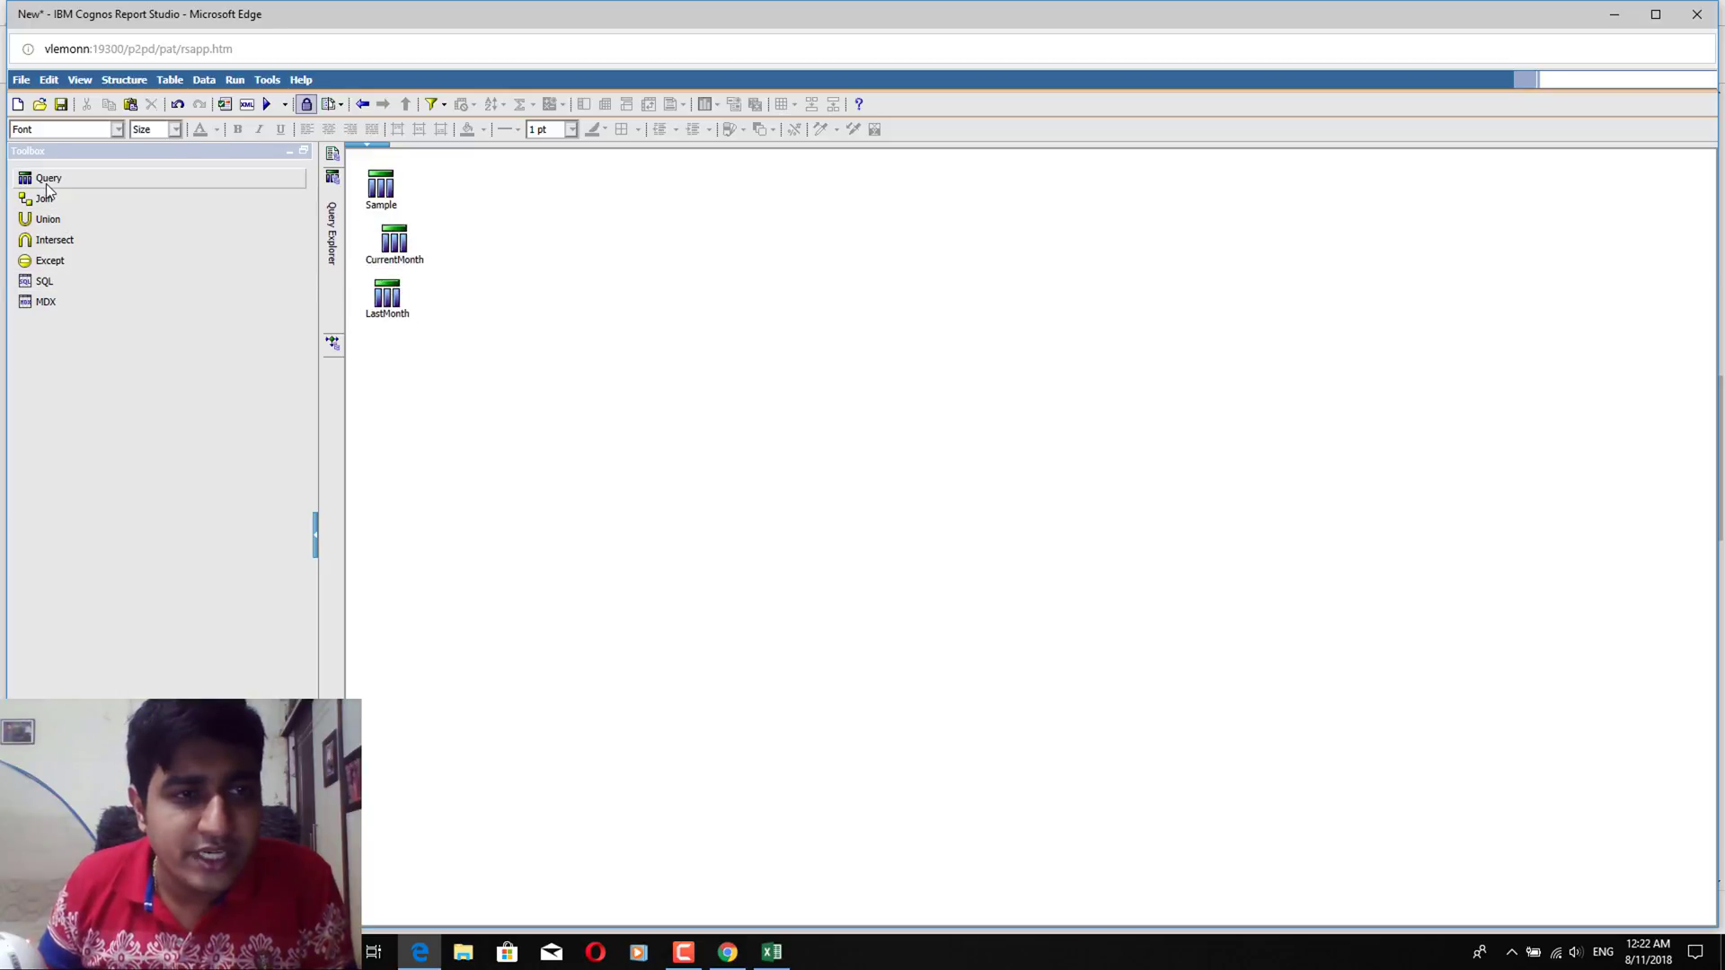
drag(46, 183, 538, 481)
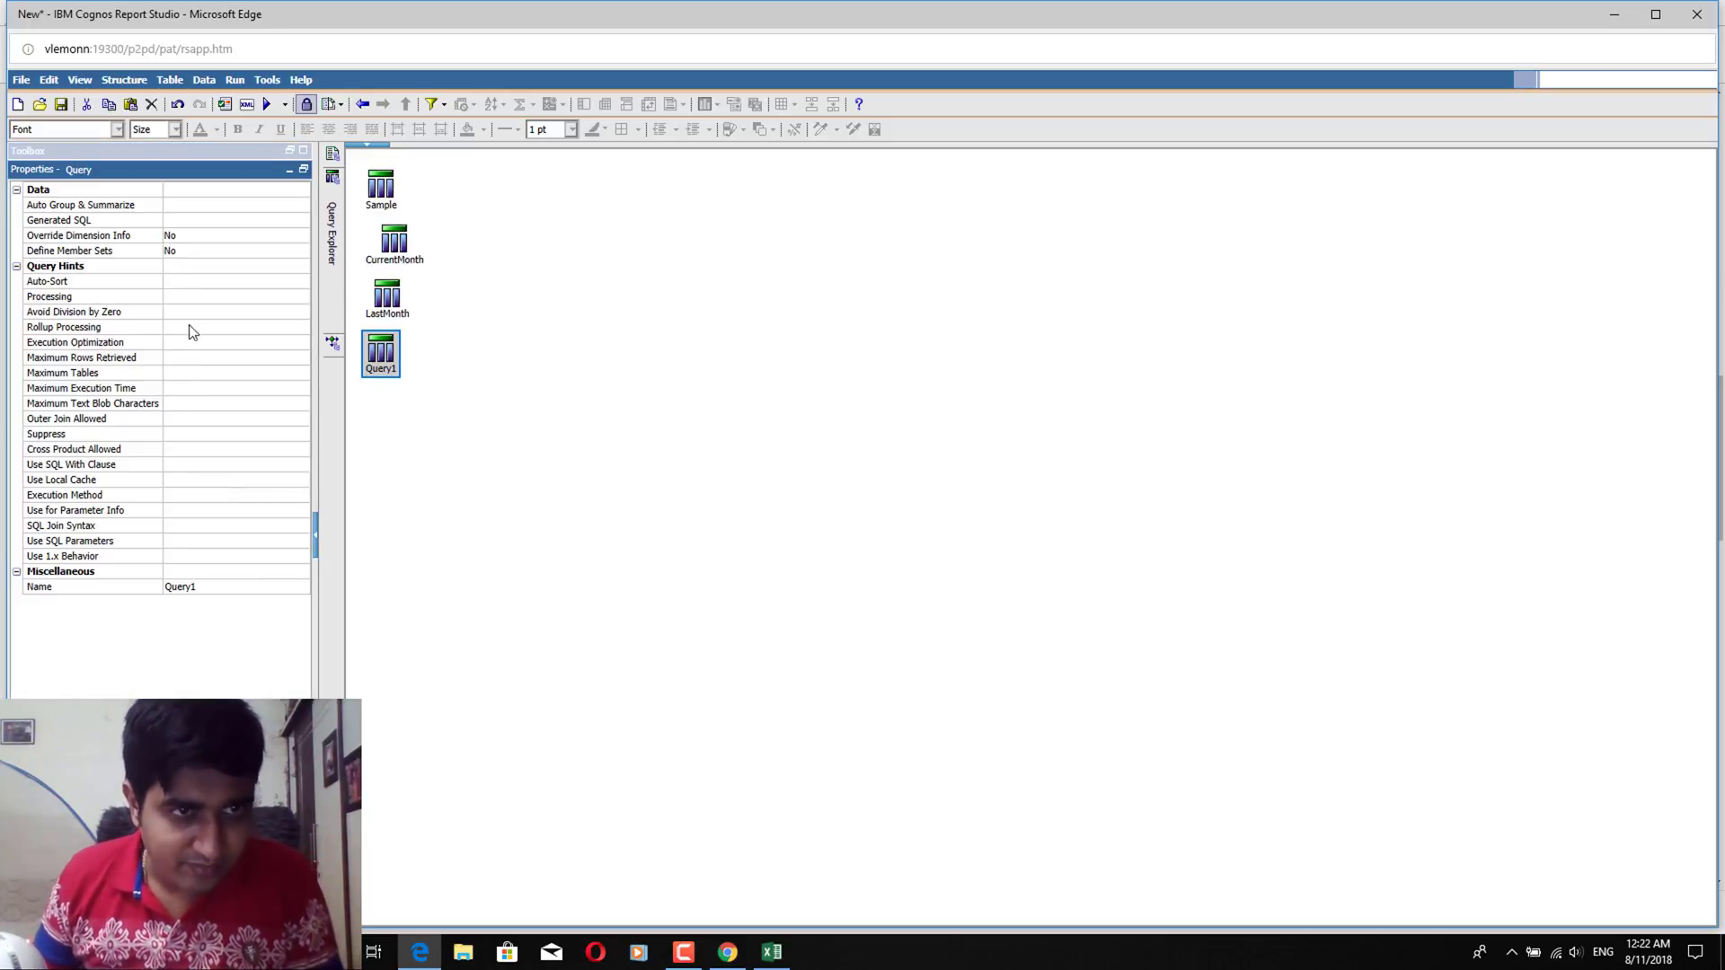
click(215, 585)
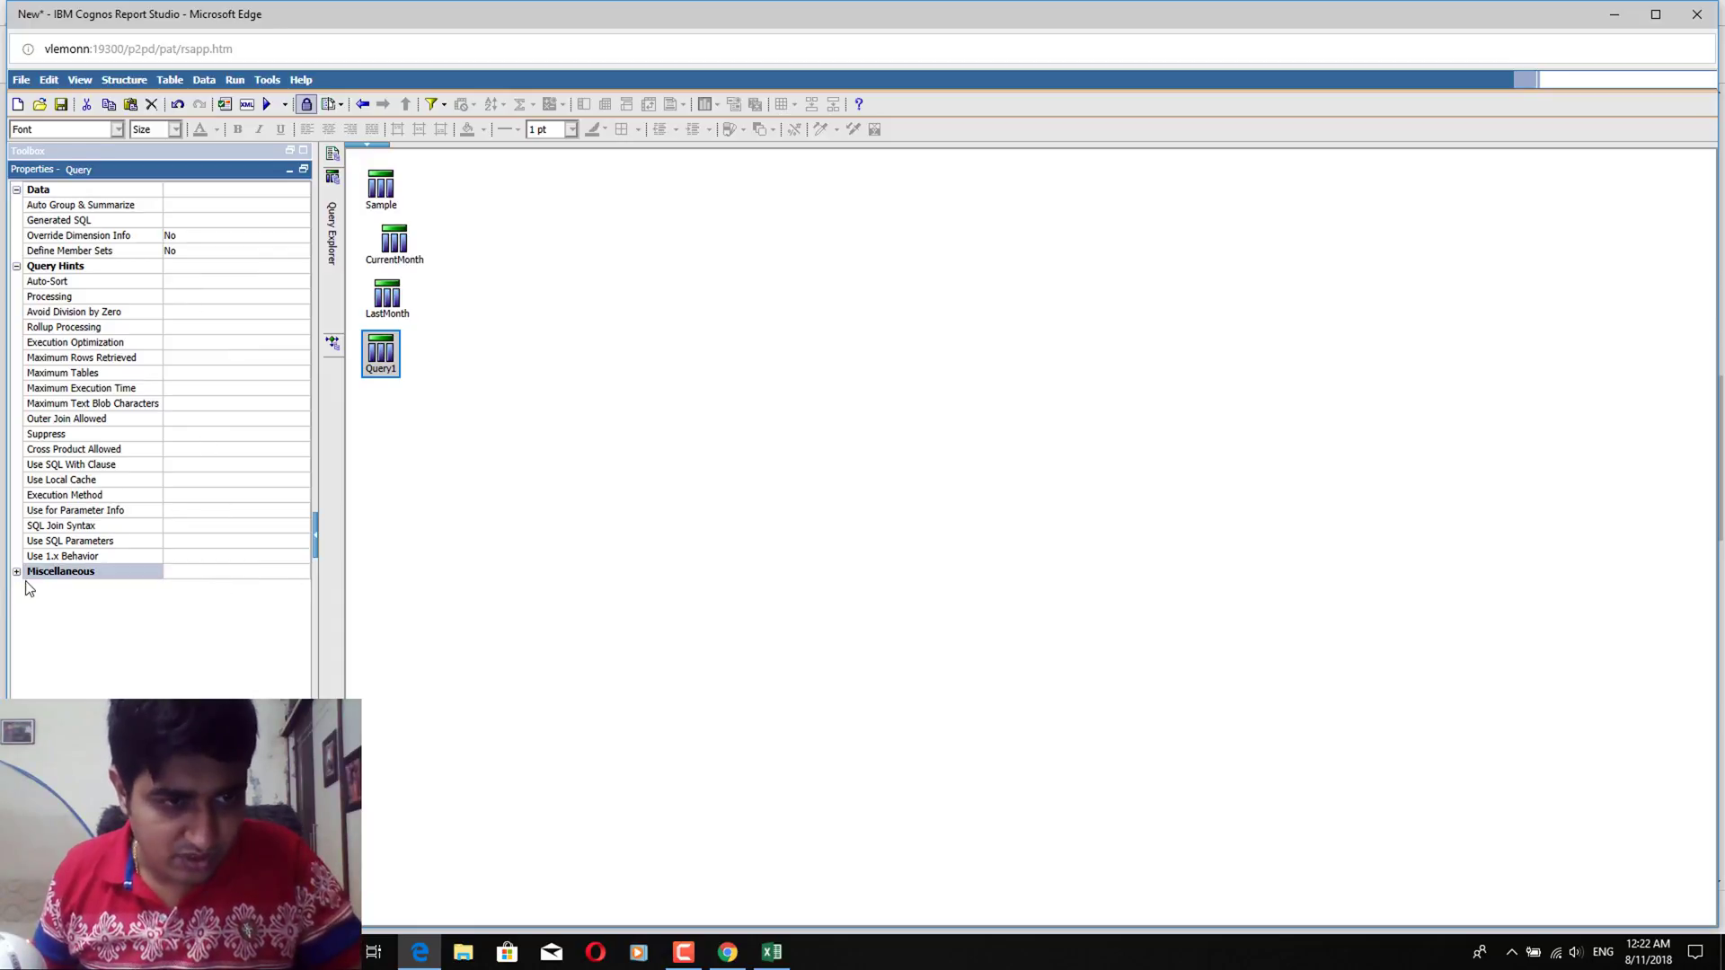
double_click(205, 570)
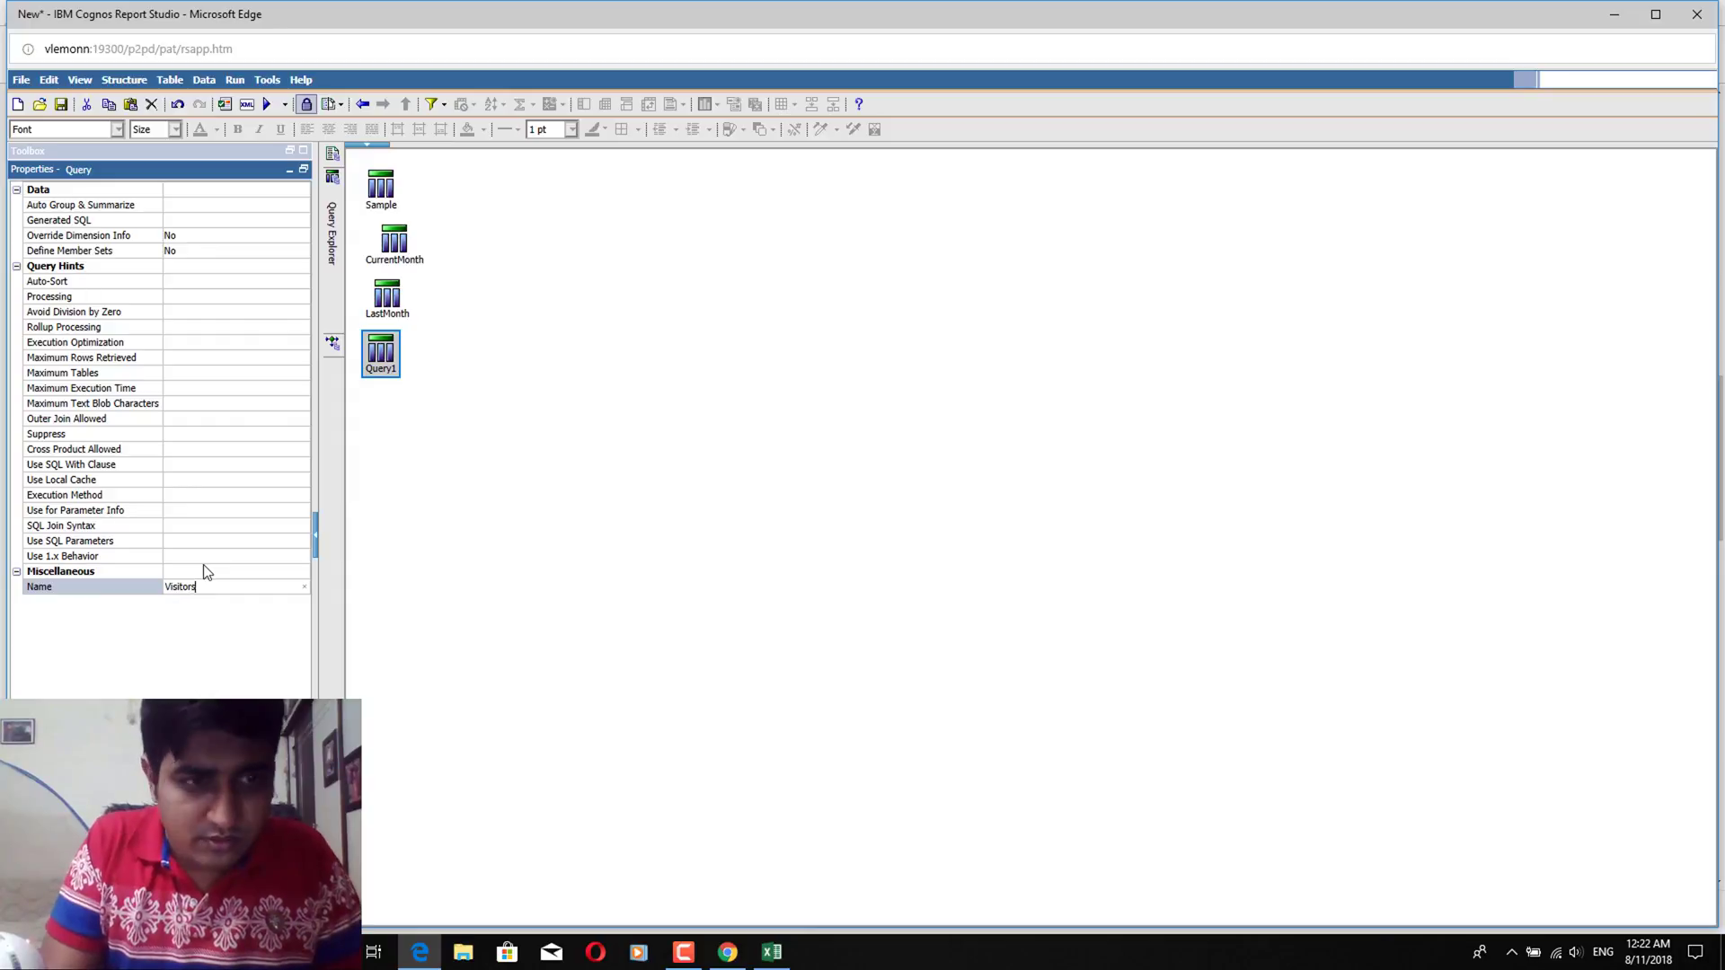
key(Return)
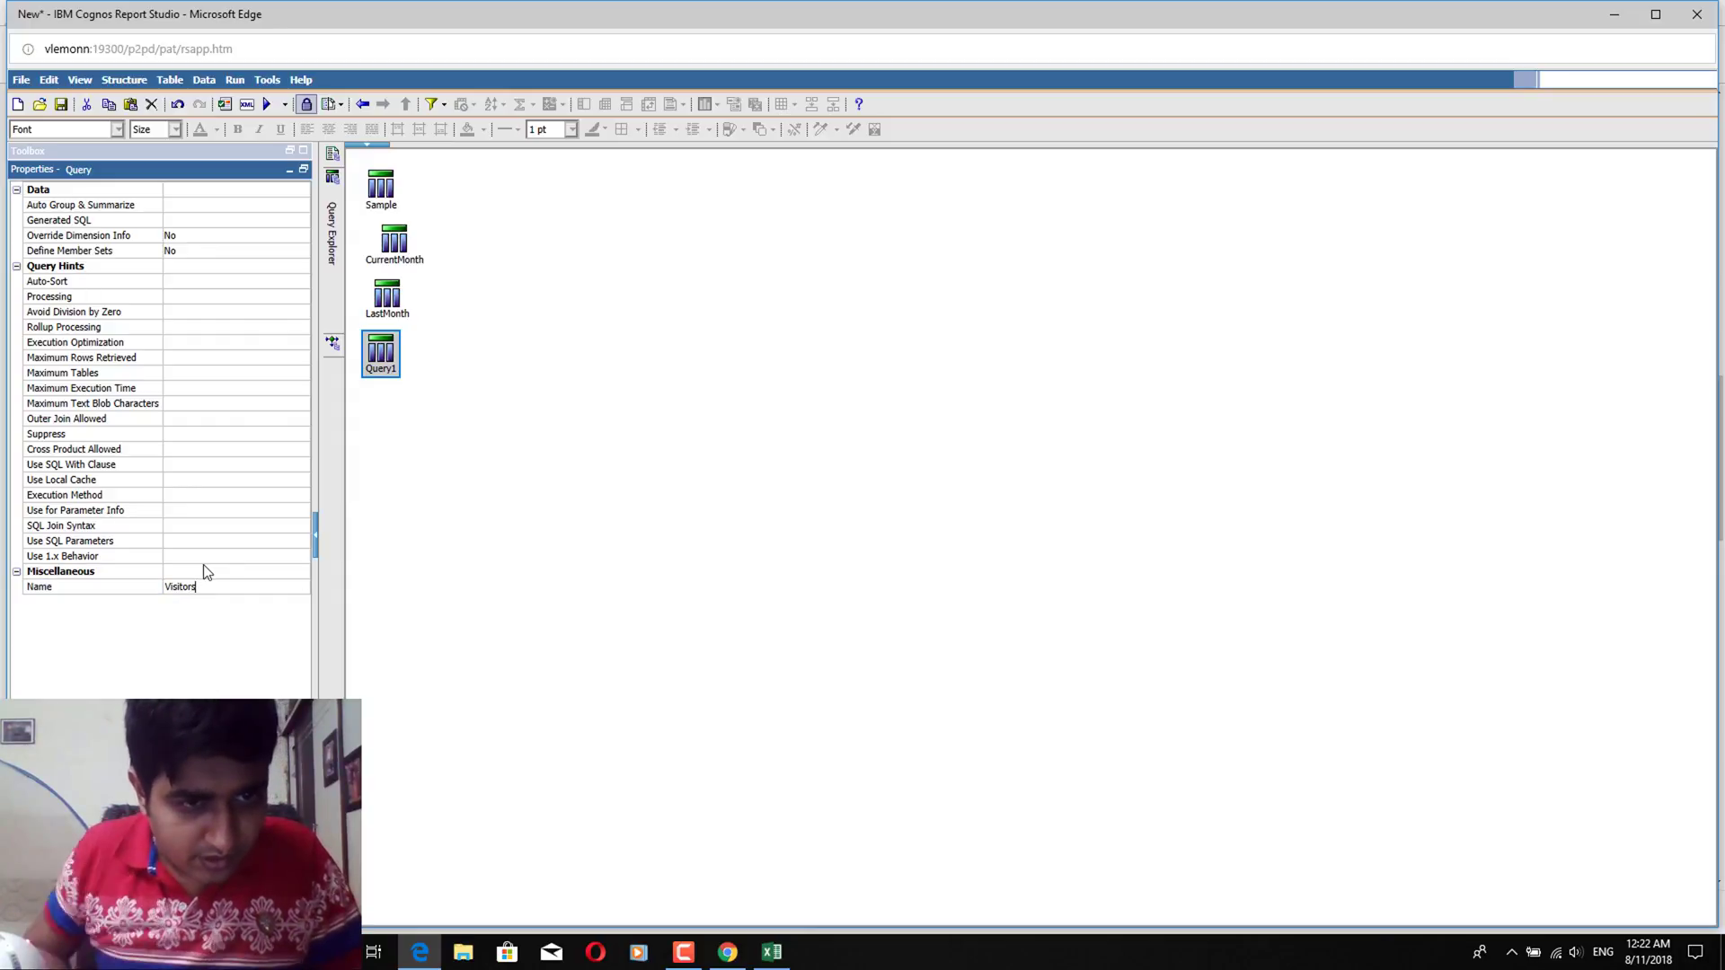
Attach a union to the Visitors query and feed it with the CurrentMonth and LastMonth queries
click(303, 151)
drag(56, 220, 402, 361)
drag(397, 238, 536, 359)
drag(406, 311, 516, 404)
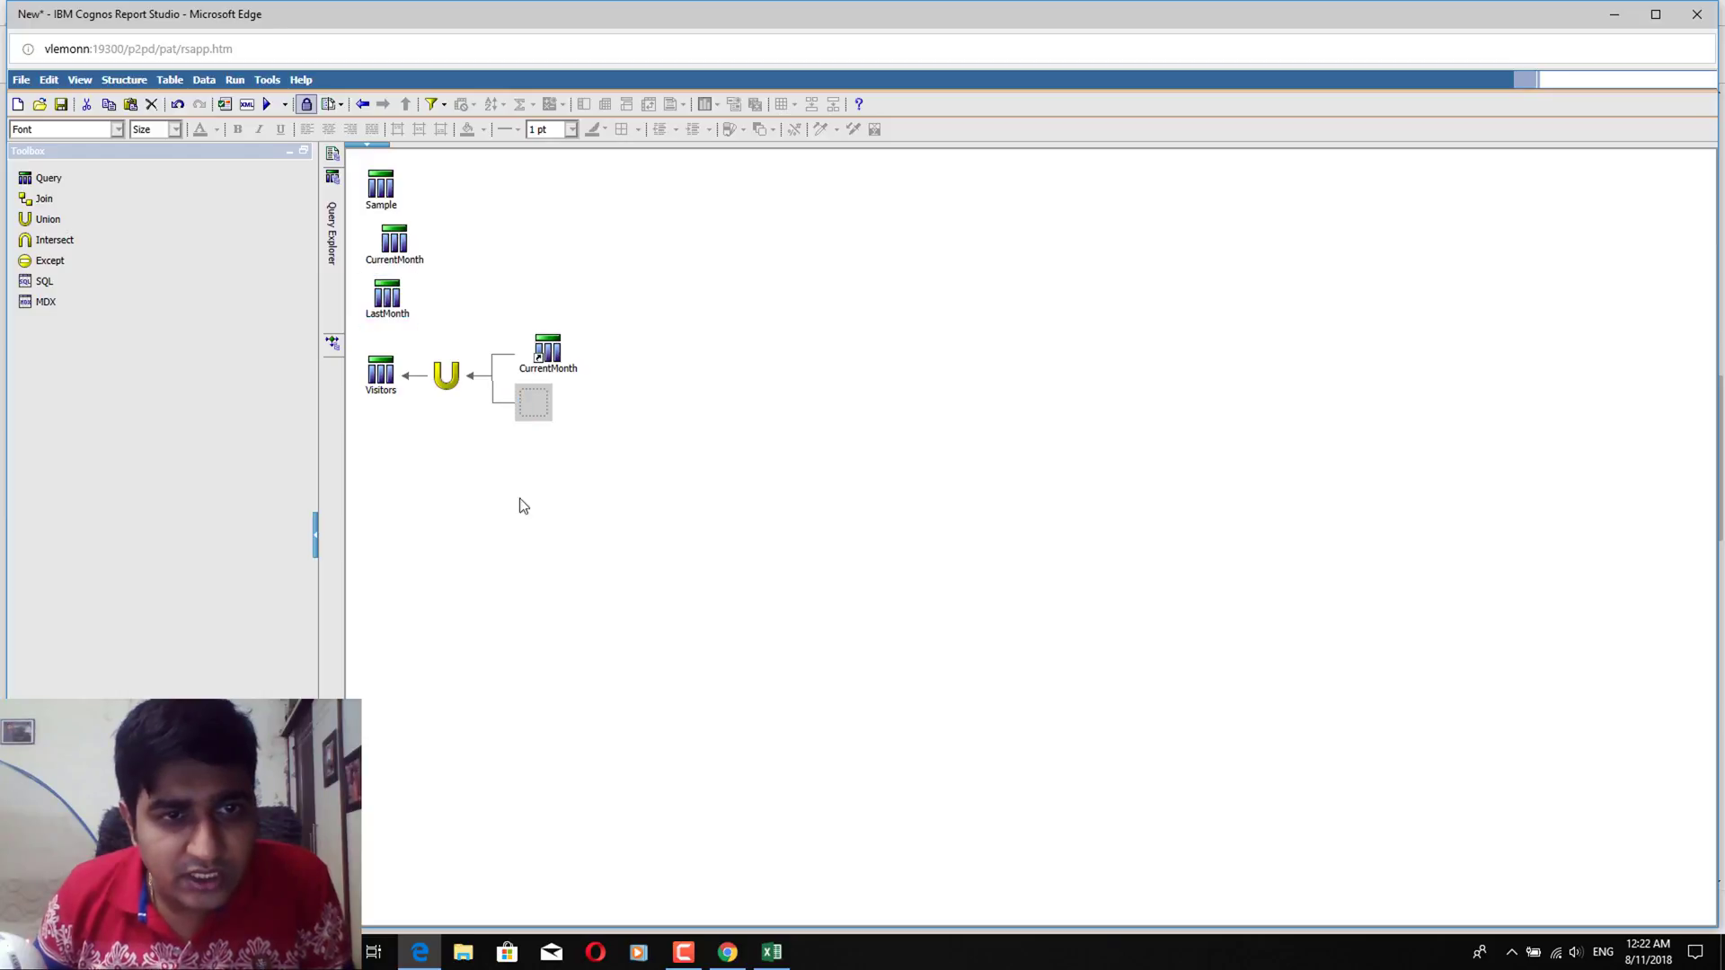
Open the Visitors query and add DayofMonth, DayofMonthNumber, Visits and Month from the union as its data items
click(386, 397)
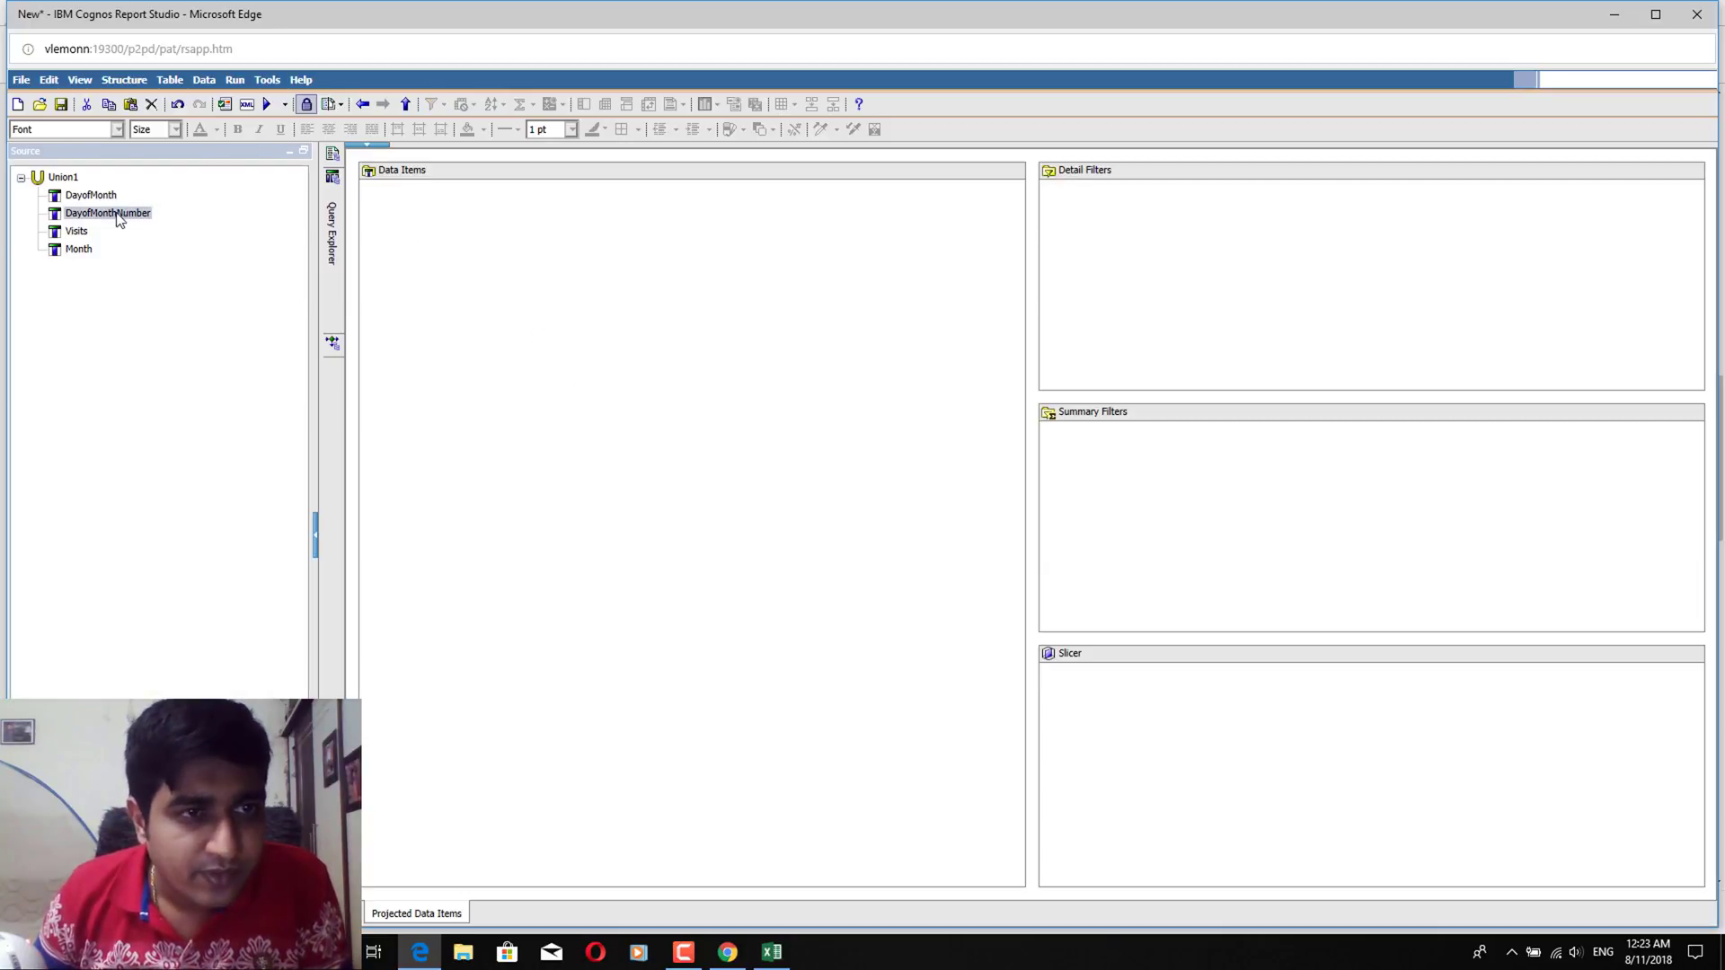
click(102, 197)
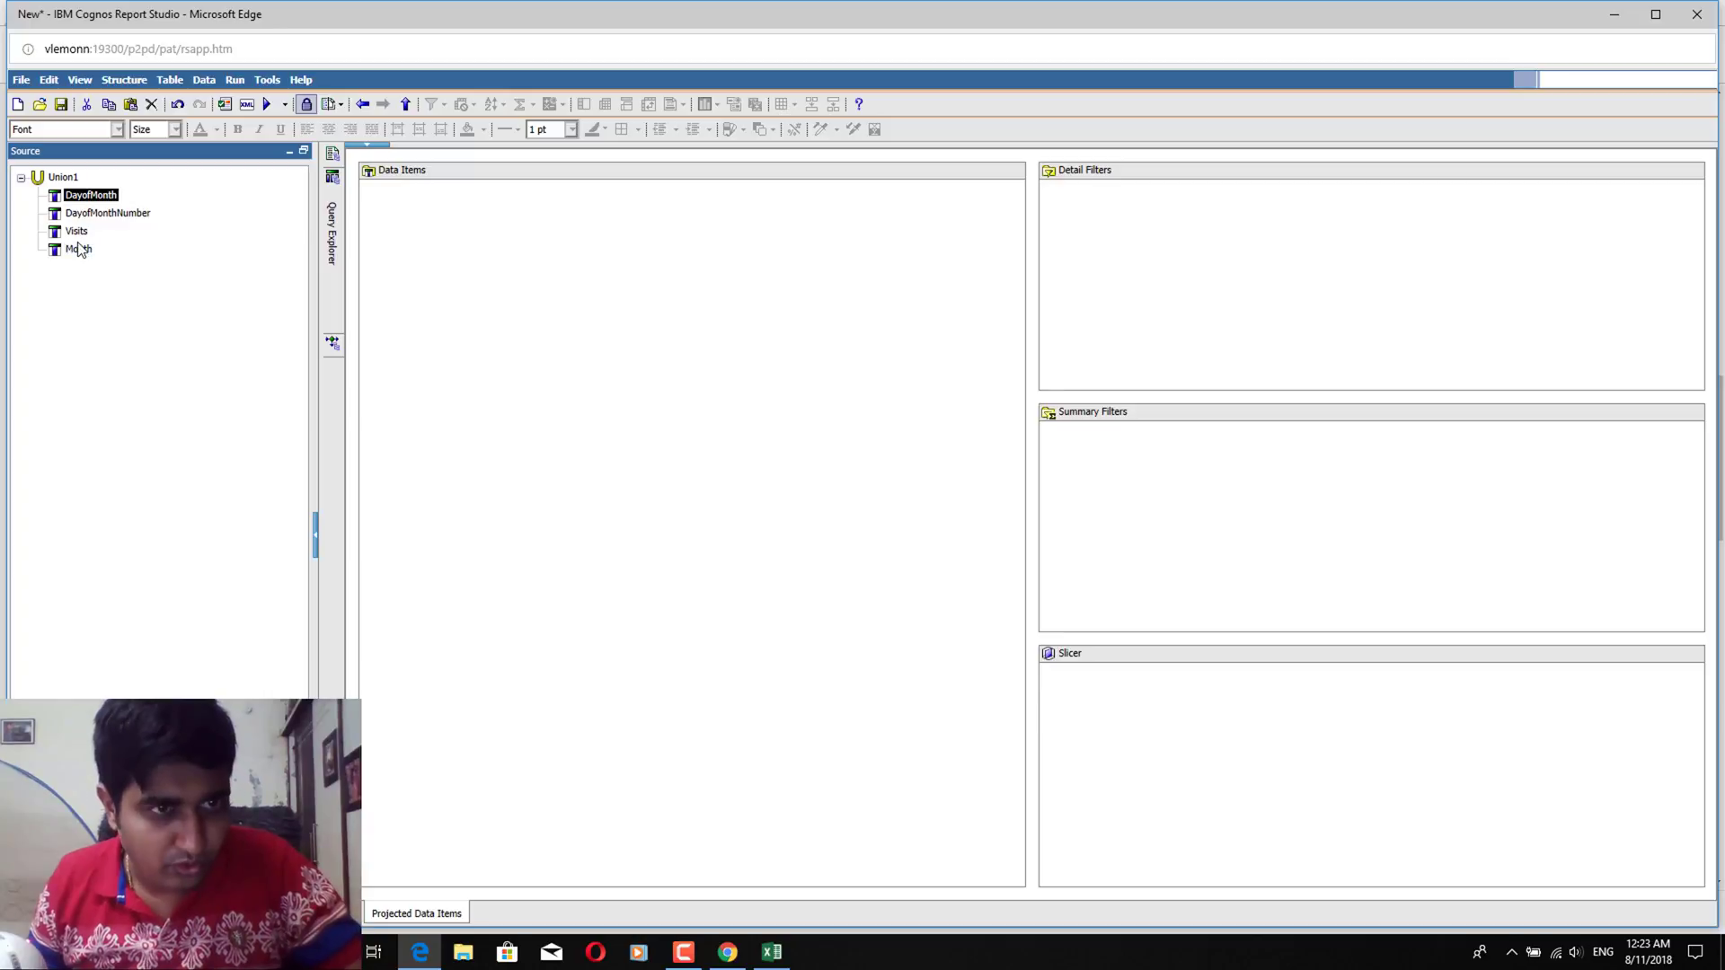
shift+click(78, 250)
drag(335, 266, 539, 314)
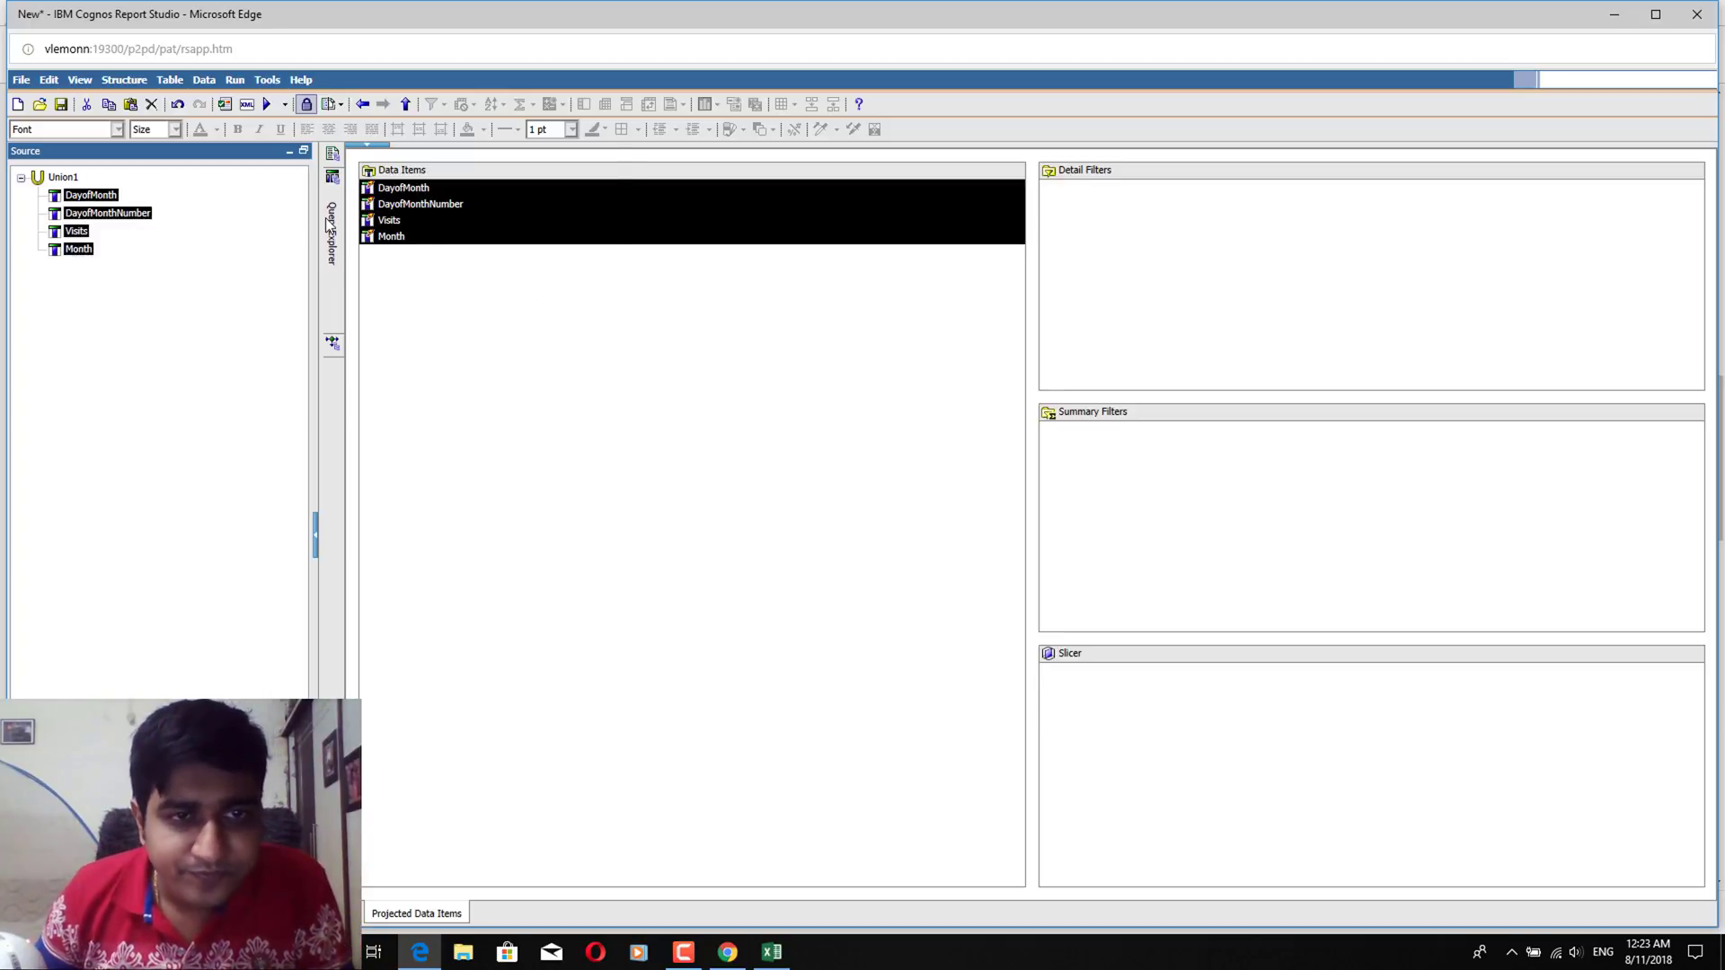
Return to the queries overview, open report page Page1 and delete the empty list from it
mouse_move(328, 225)
click(402, 173)
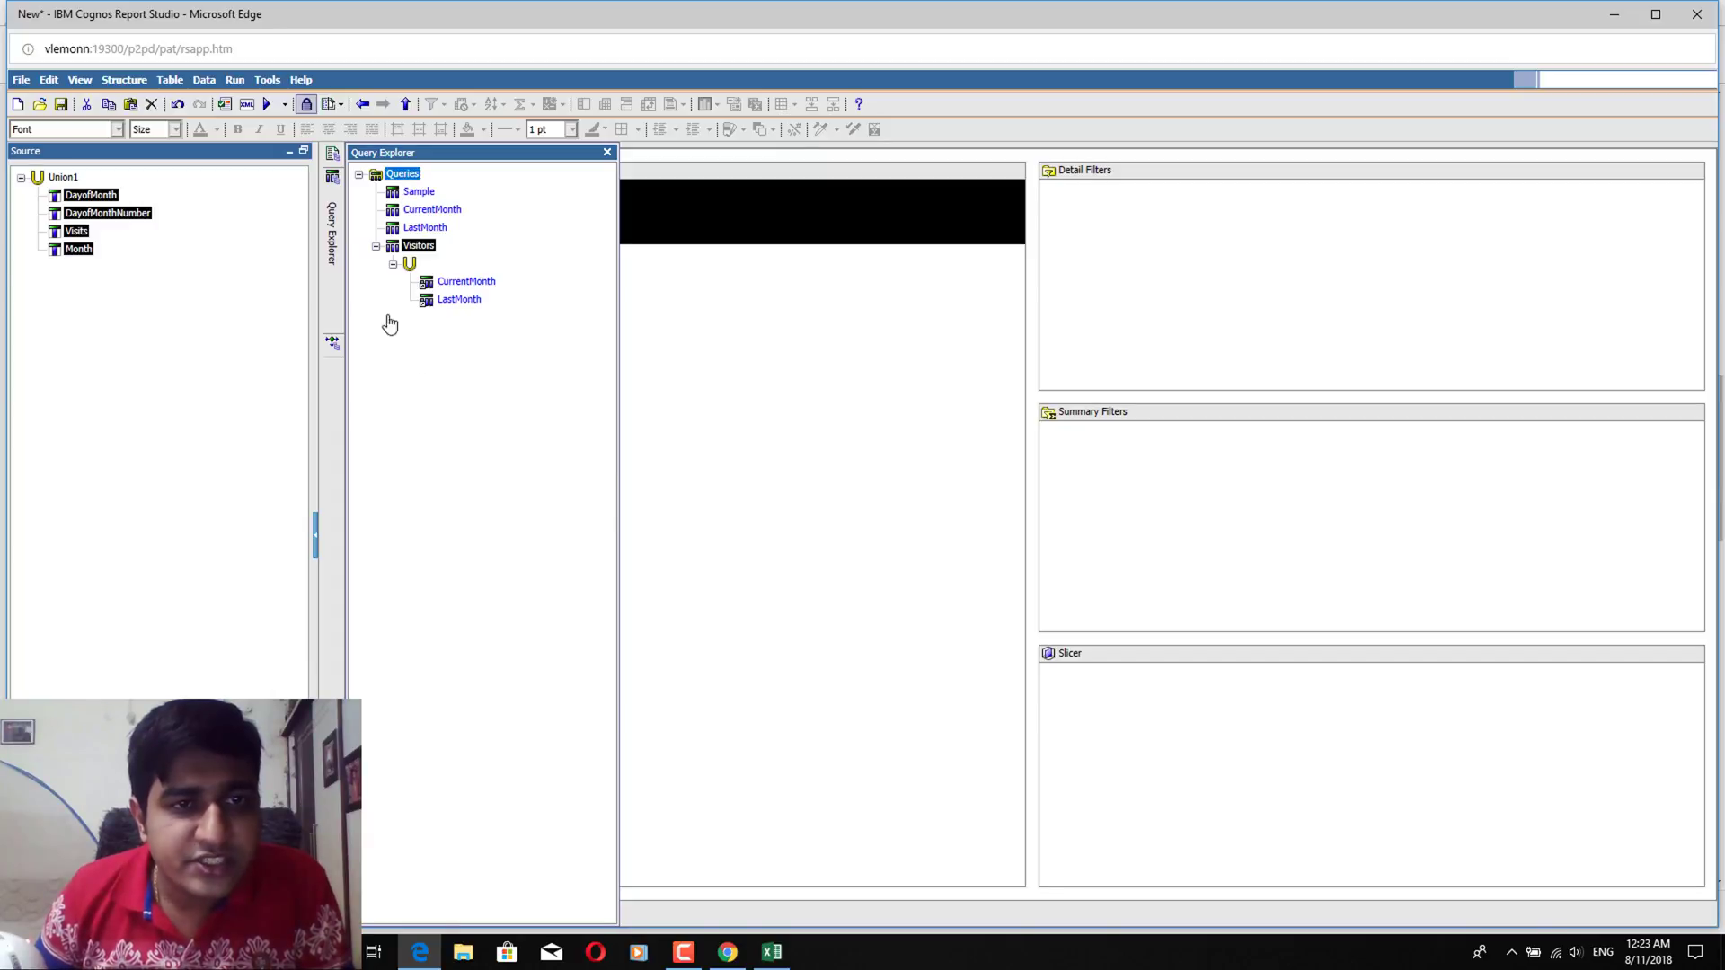
mouse_move(344, 173)
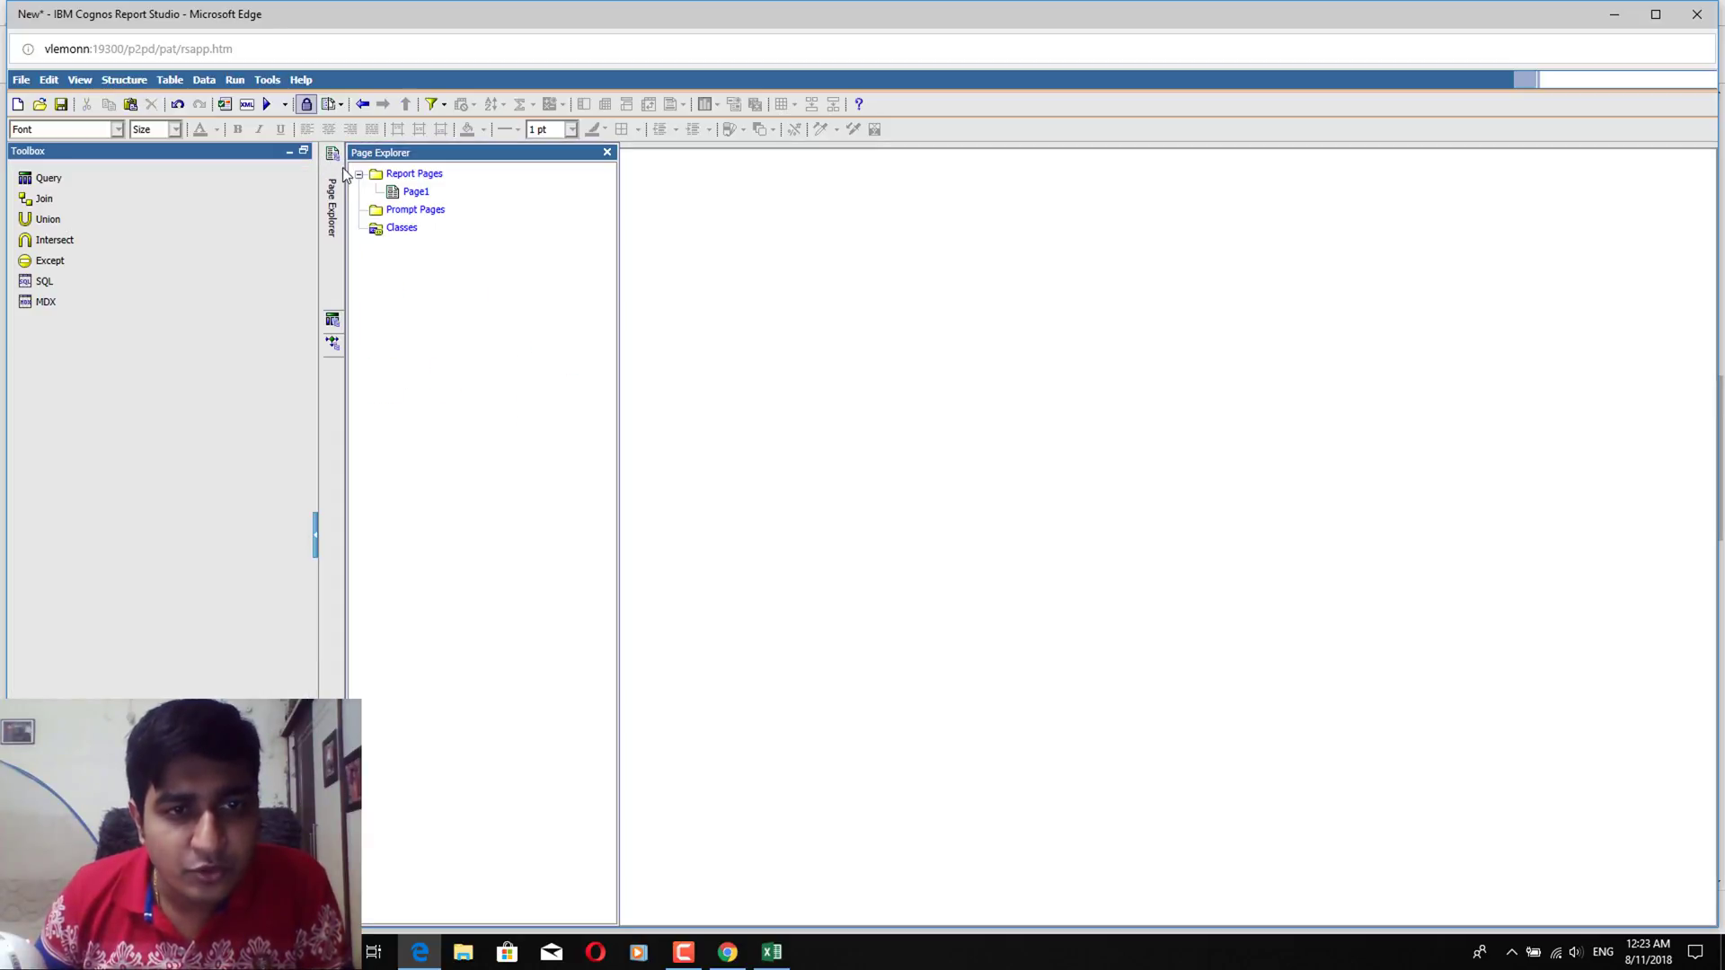
click(409, 193)
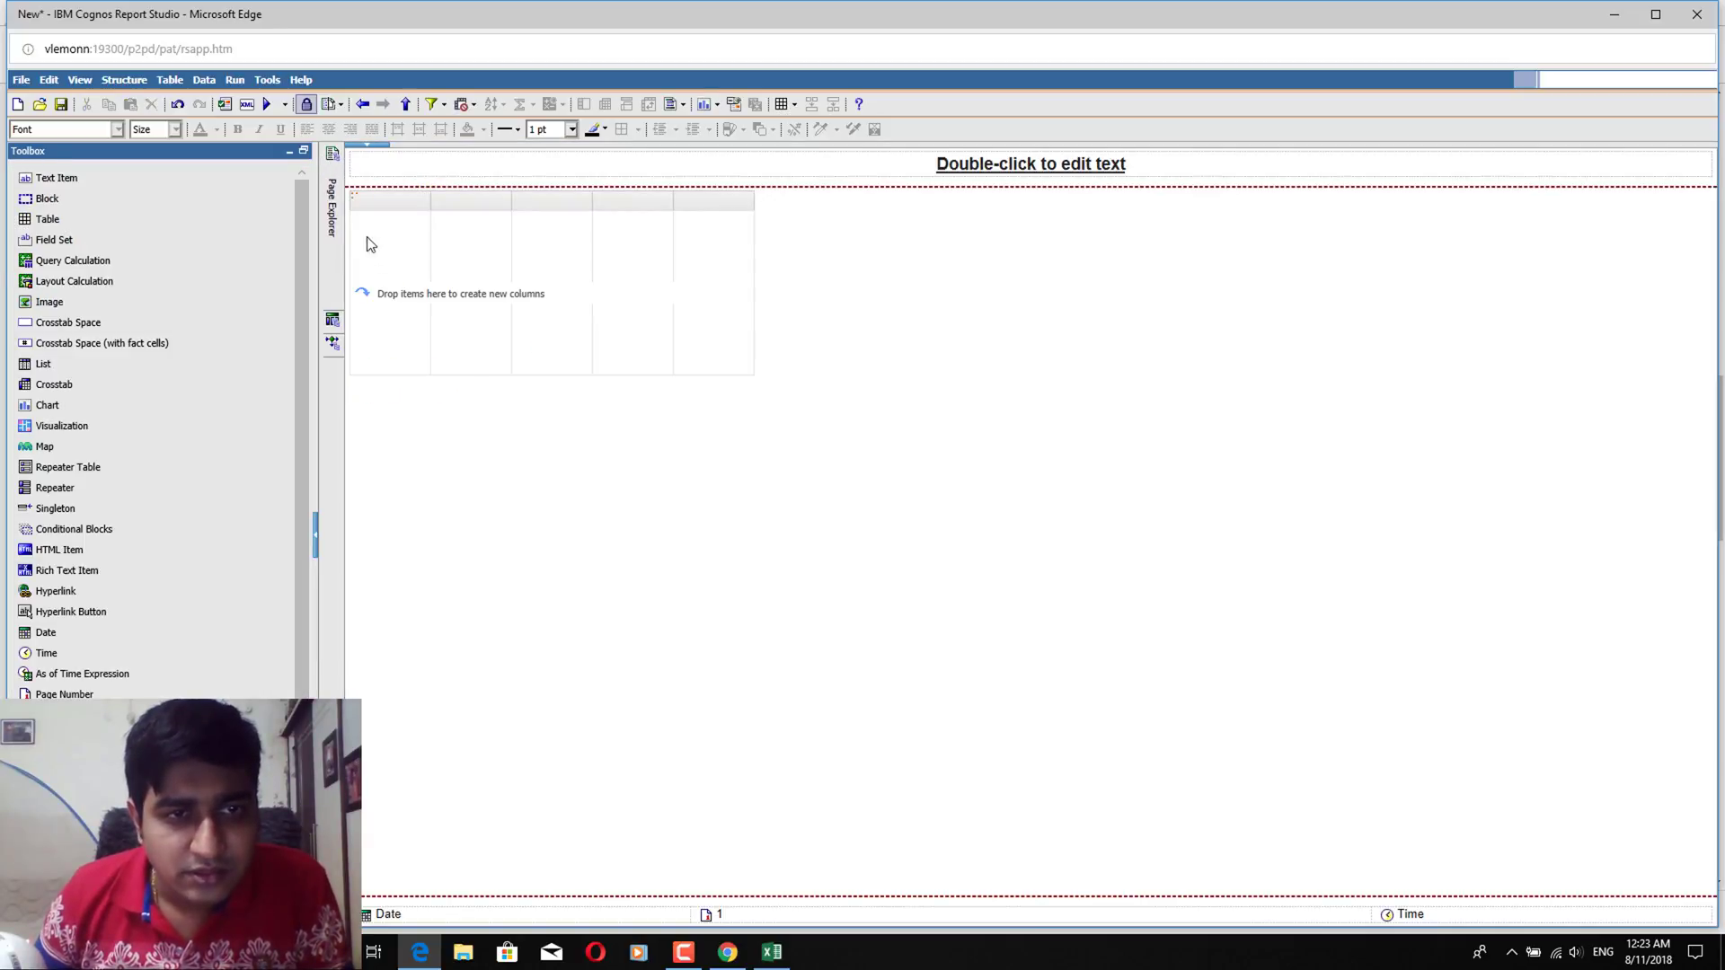
click(418, 332)
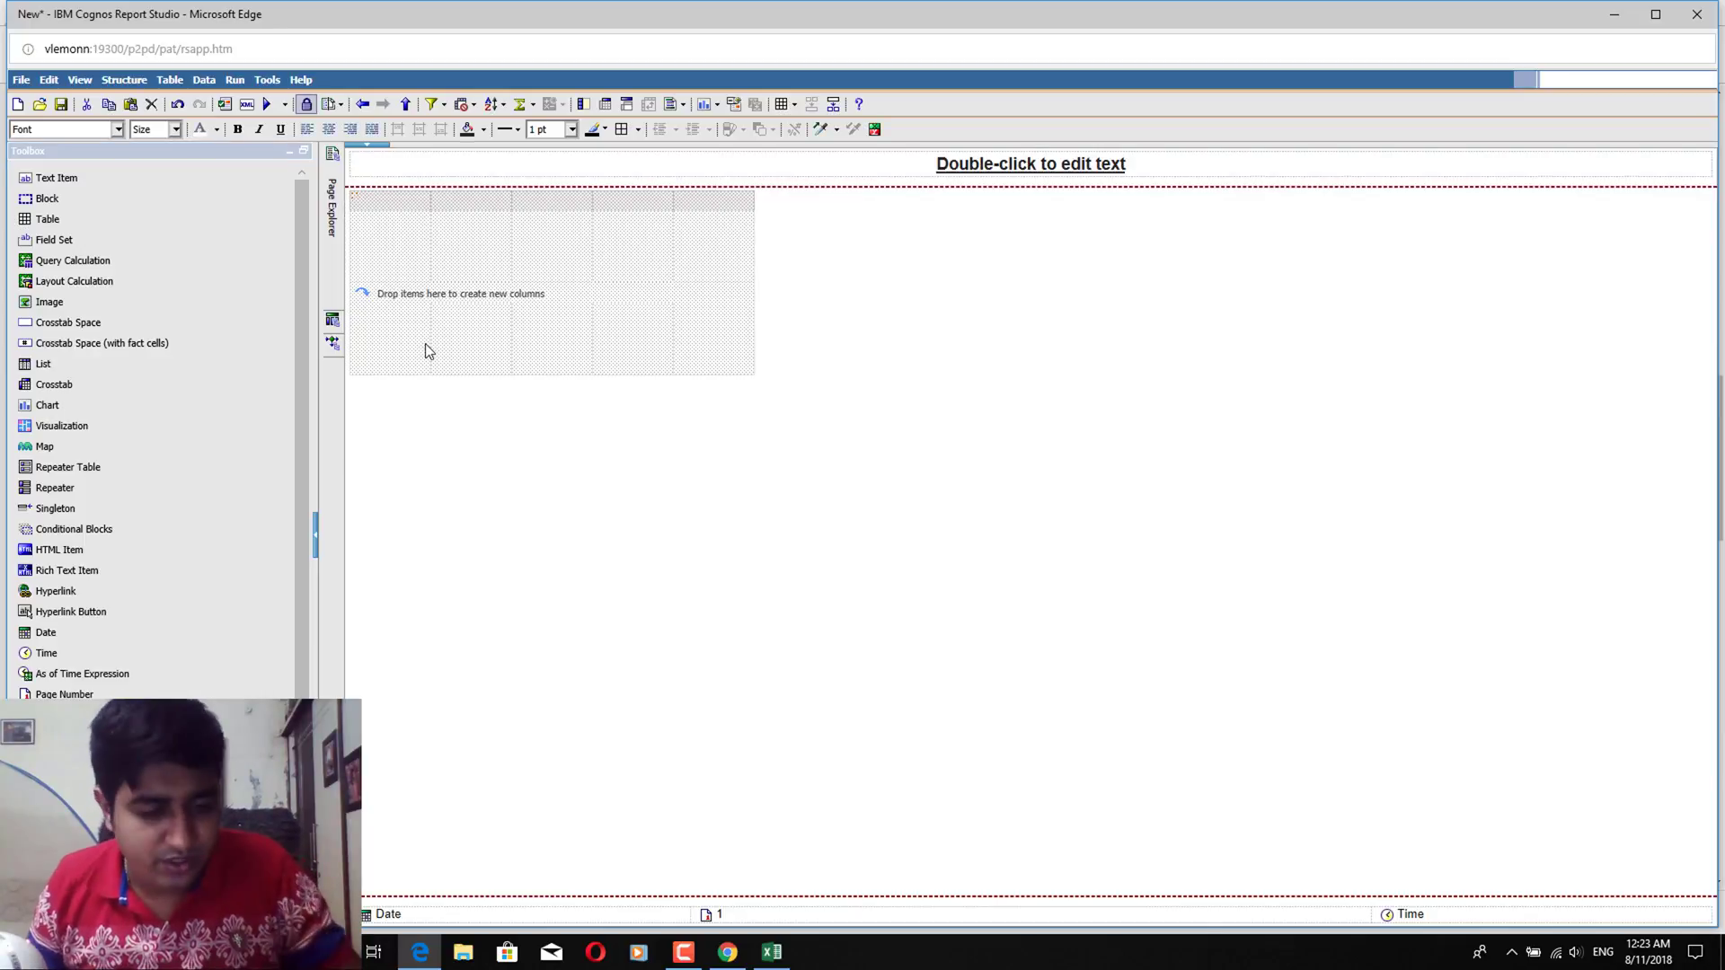
key(Delete)
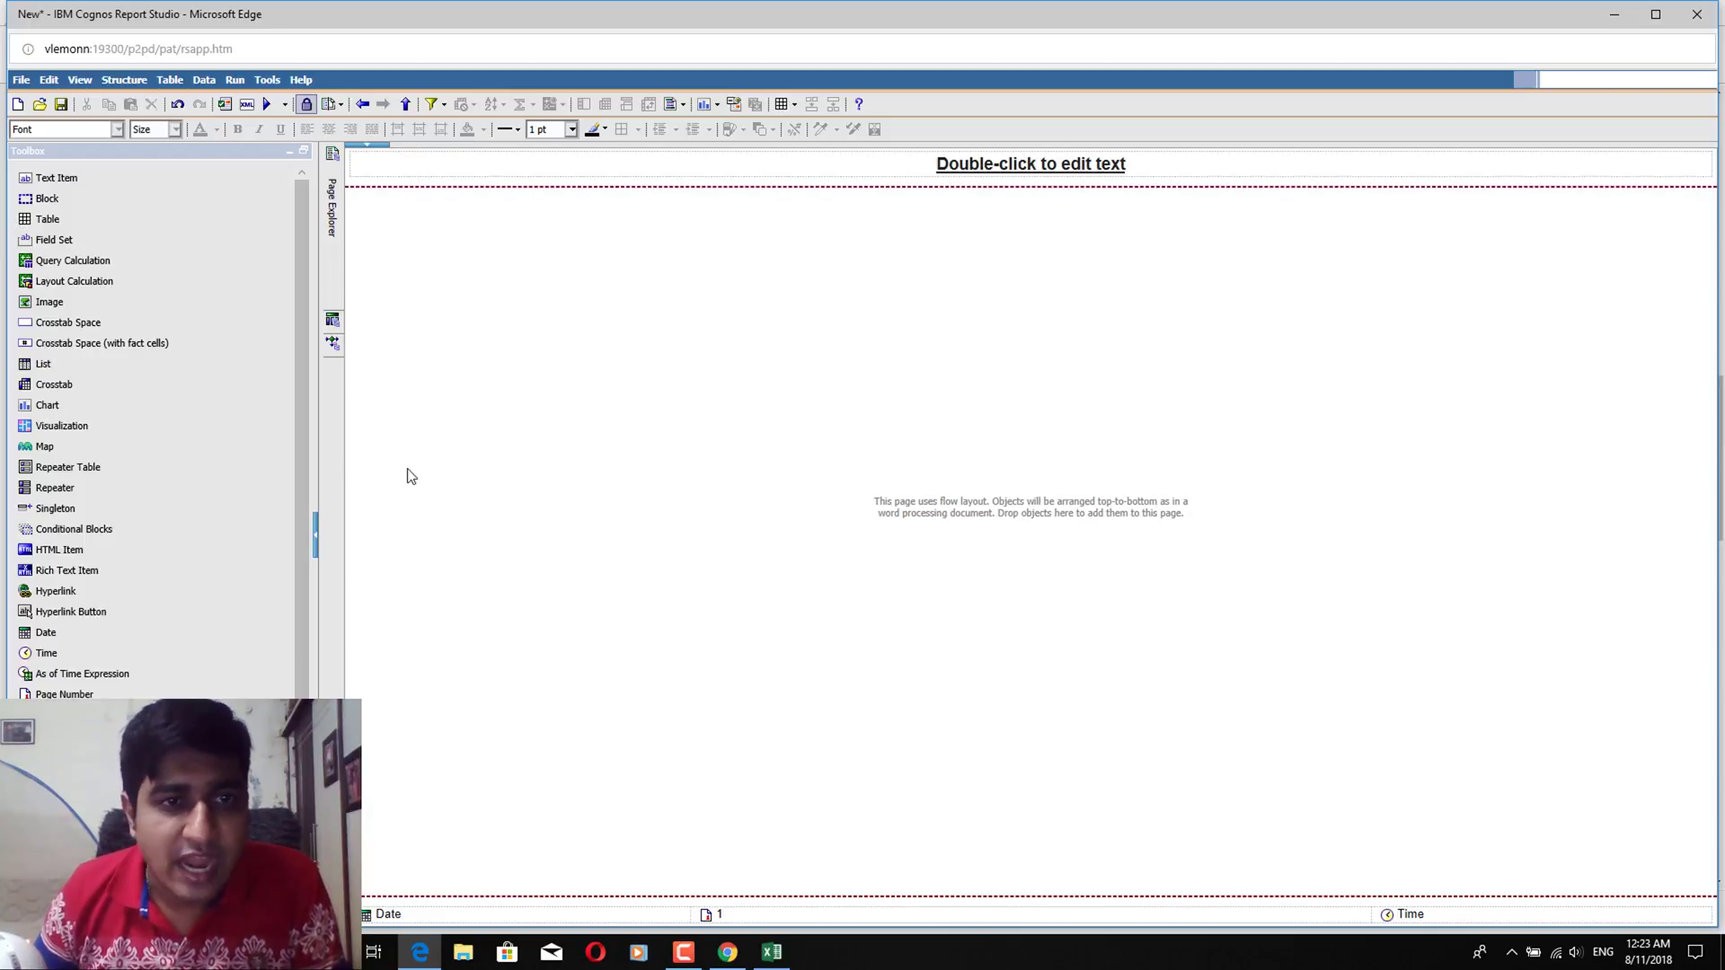
Insert a table with 1 column and 2 rows into the empty body of Page1
click(334, 323)
mouse_move(335, 325)
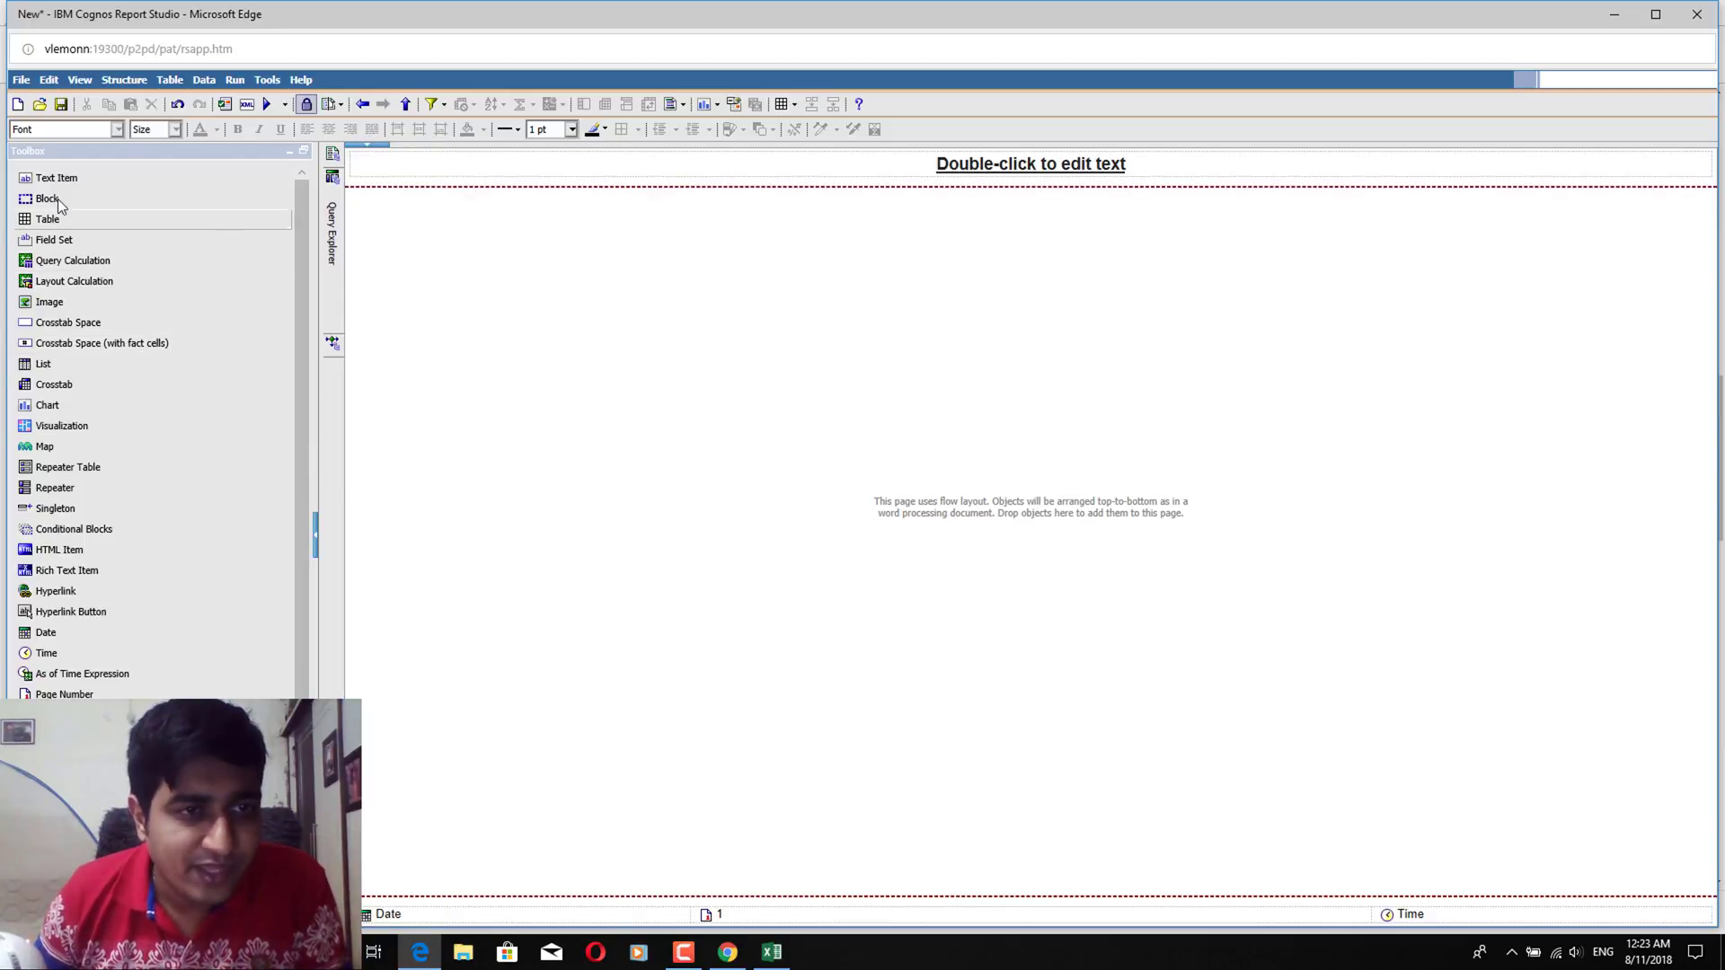
drag(52, 218, 567, 408)
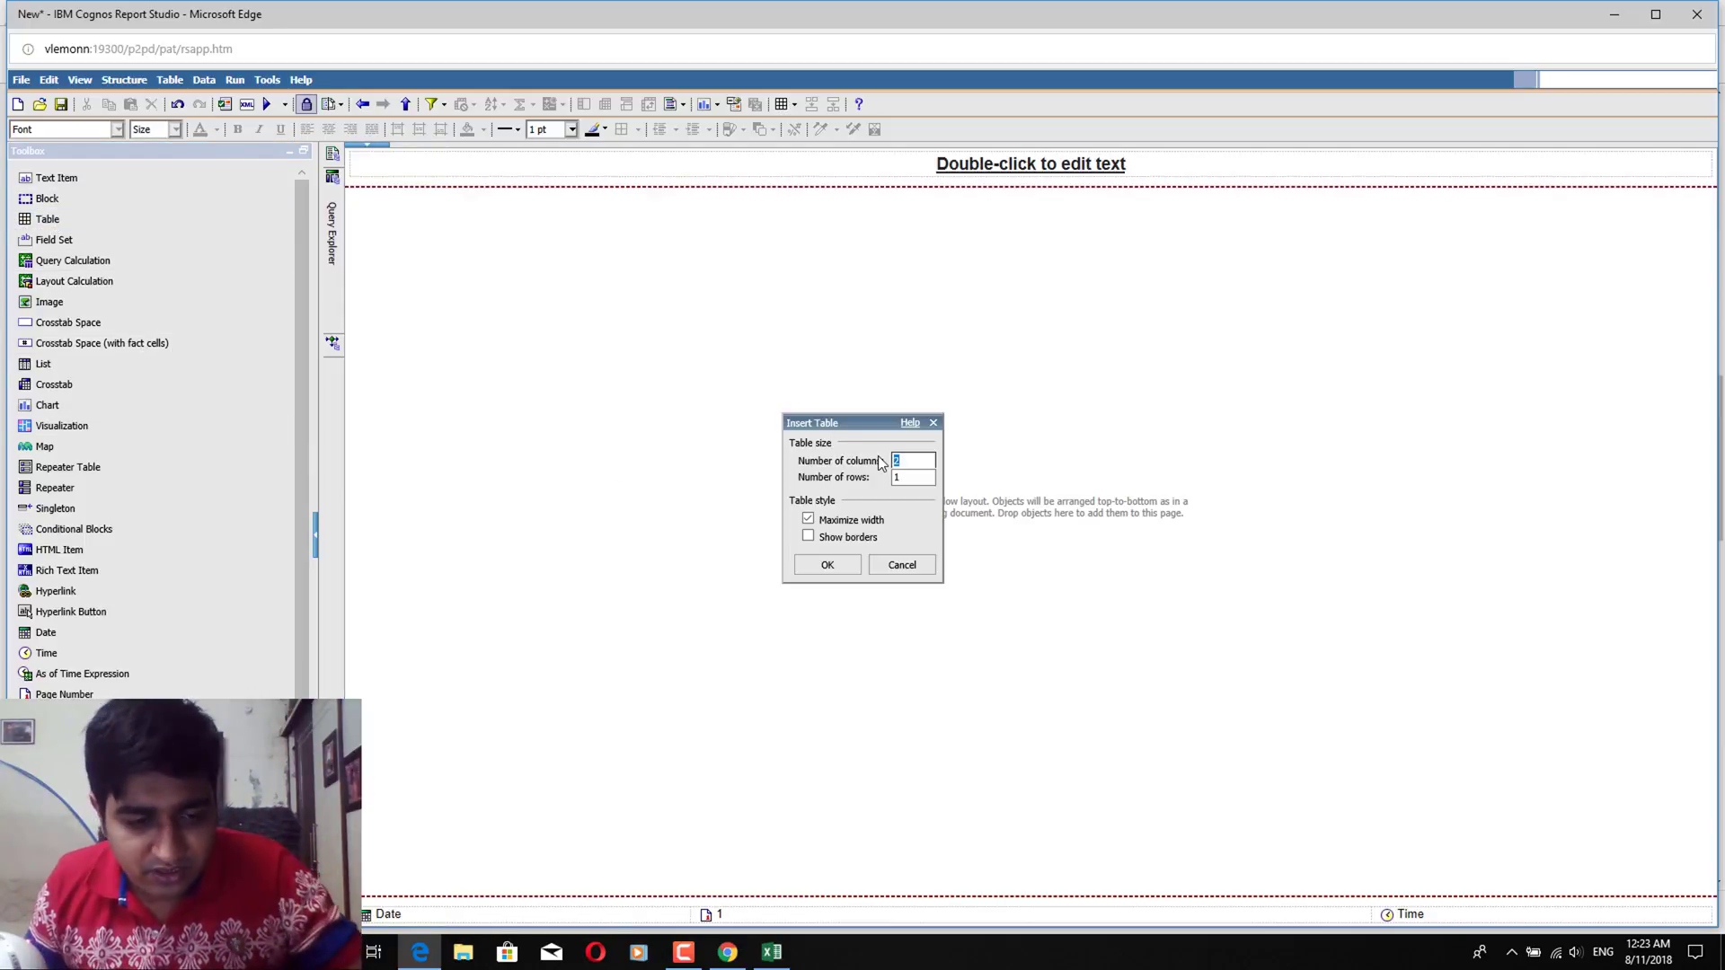
text(1)
key(Tab)
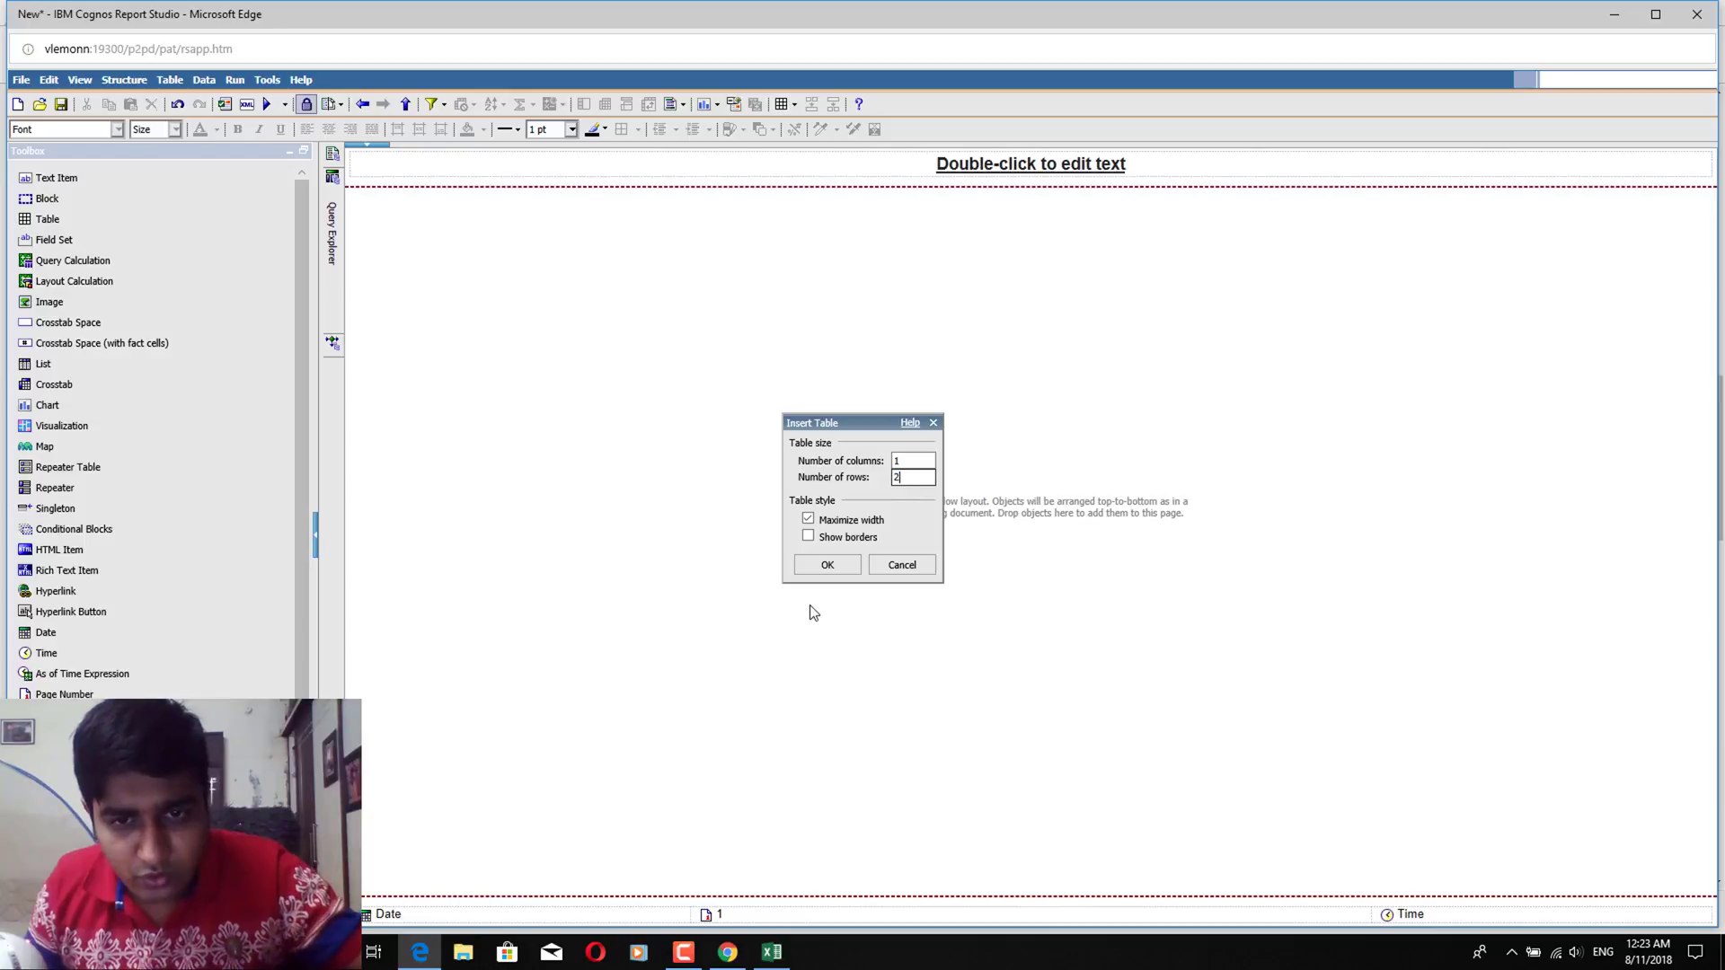
text(2)
click(817, 569)
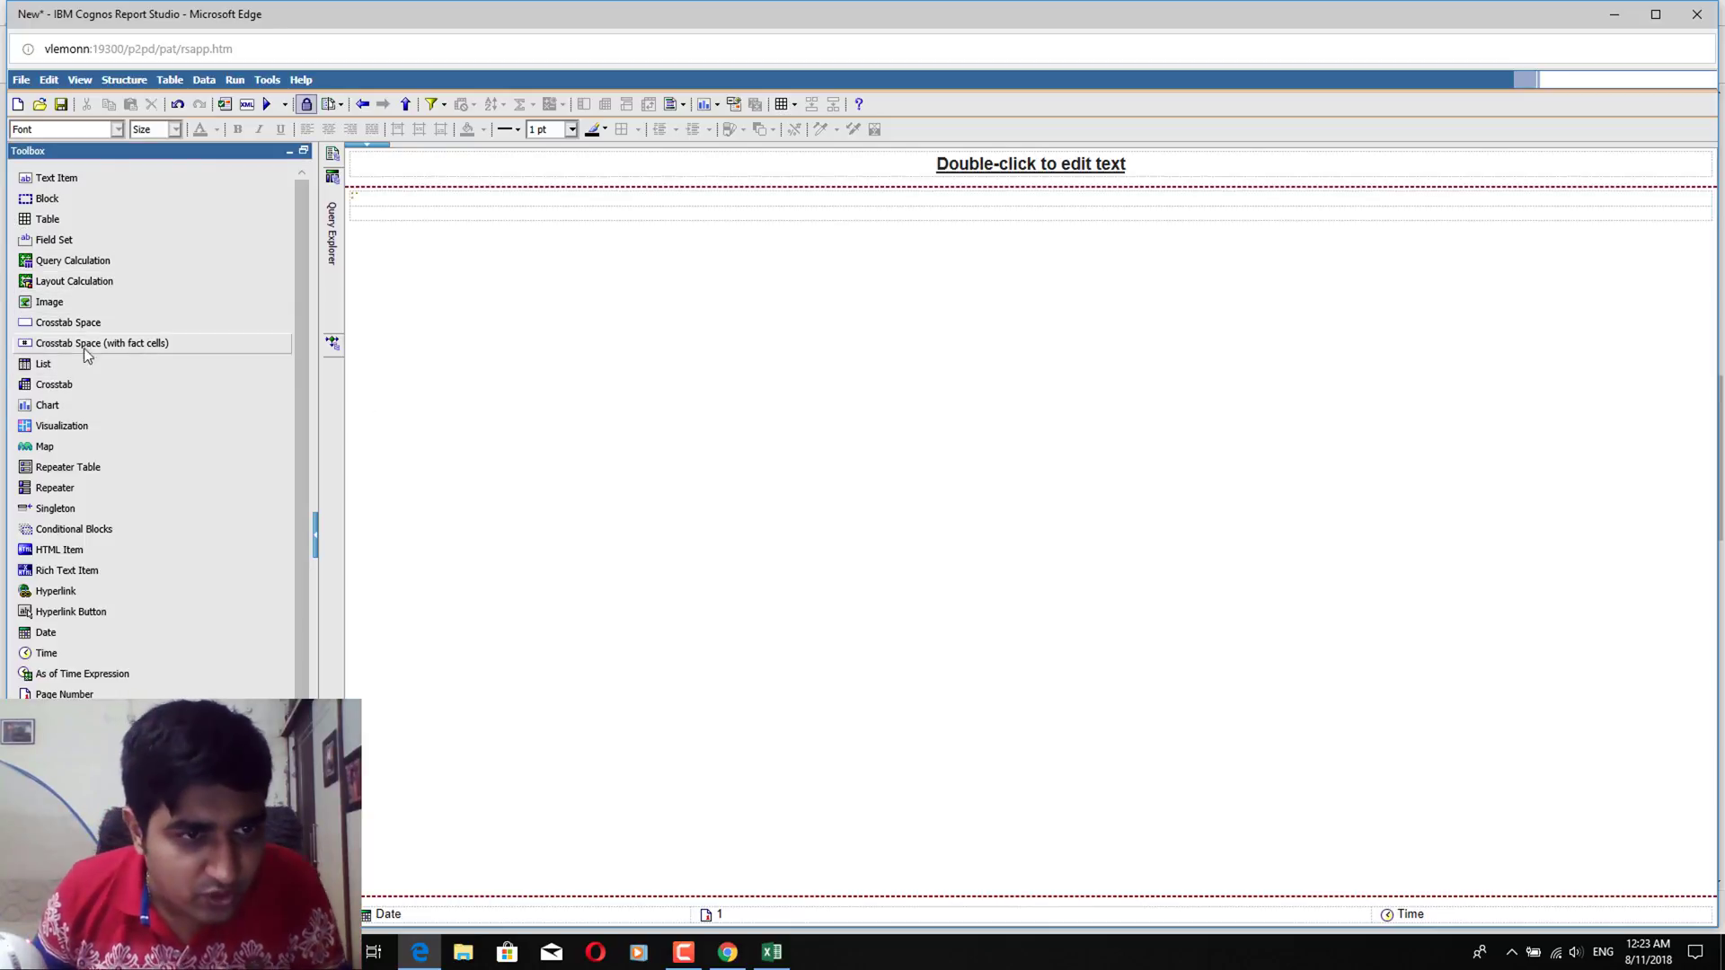
Insert a line chart with markers into the first row of the table
drag(47, 404, 439, 243)
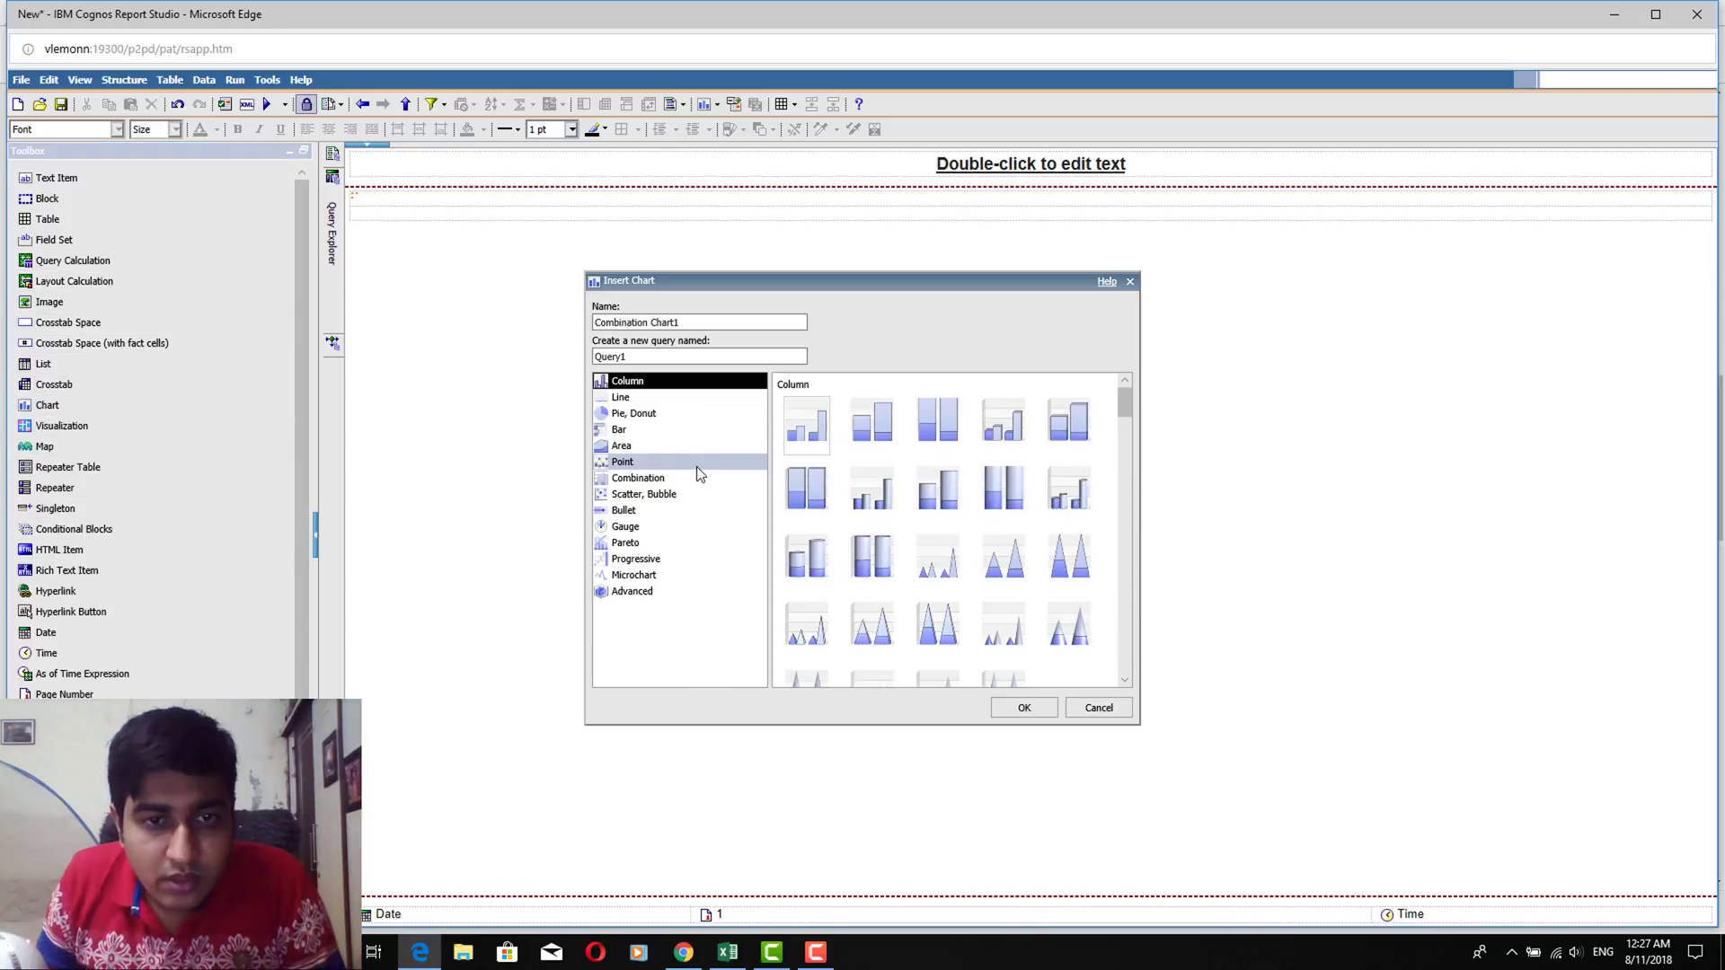
click(636, 398)
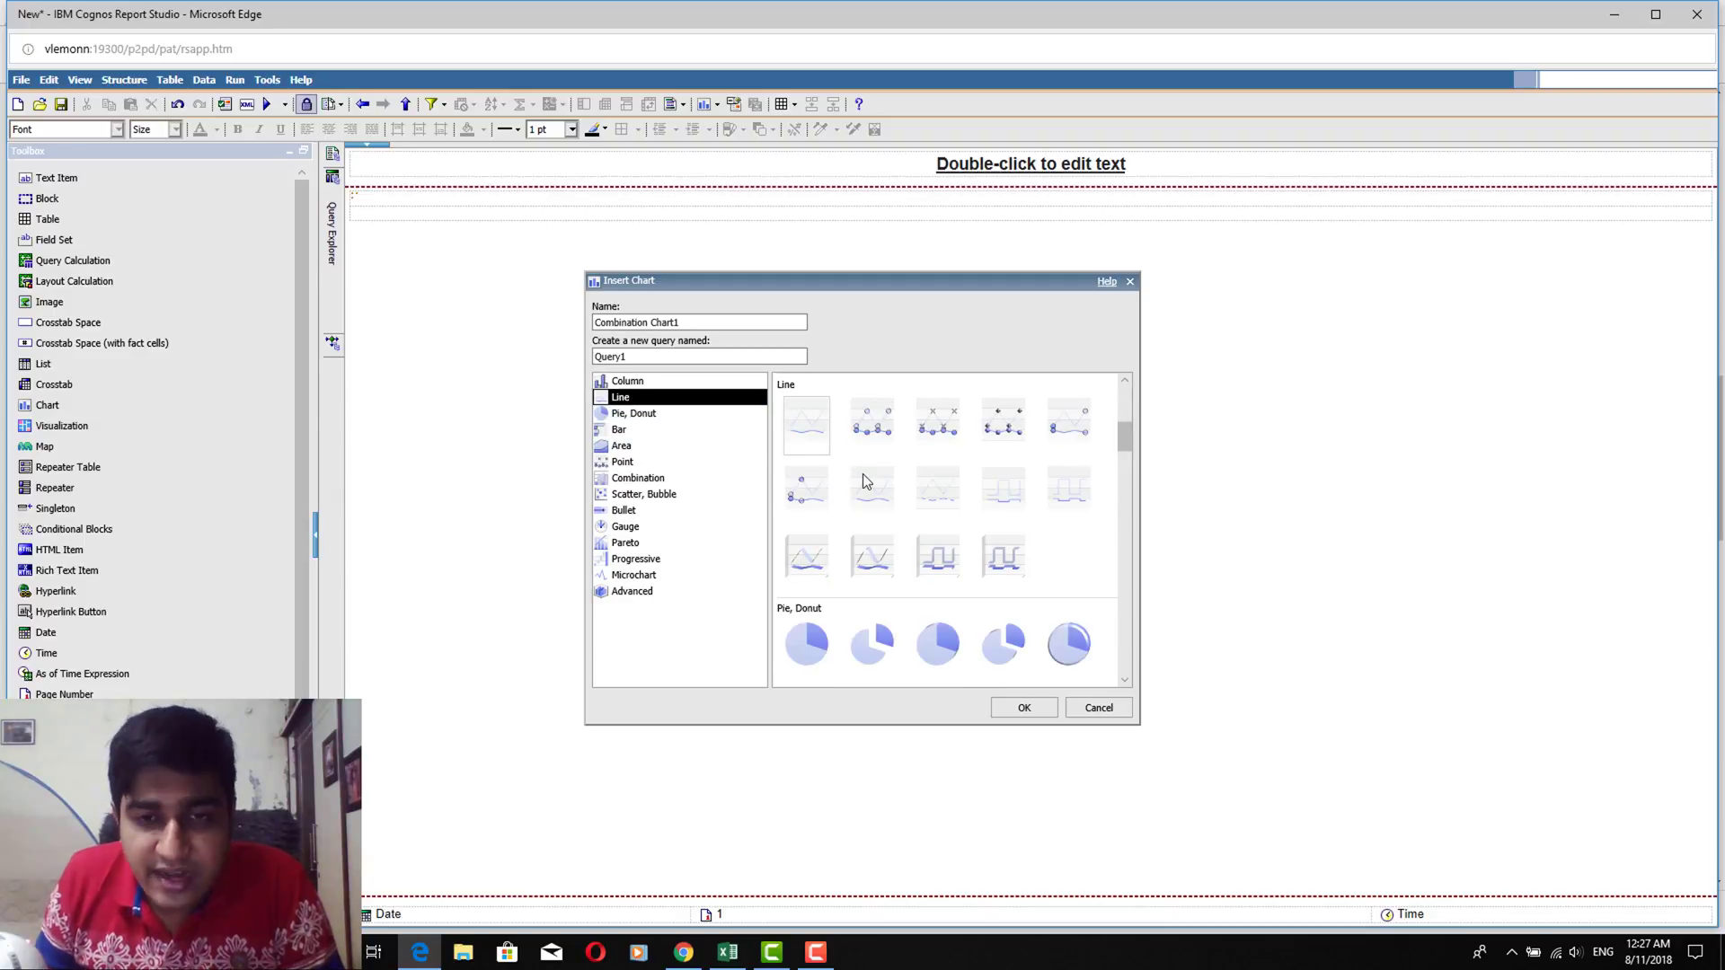
click(885, 433)
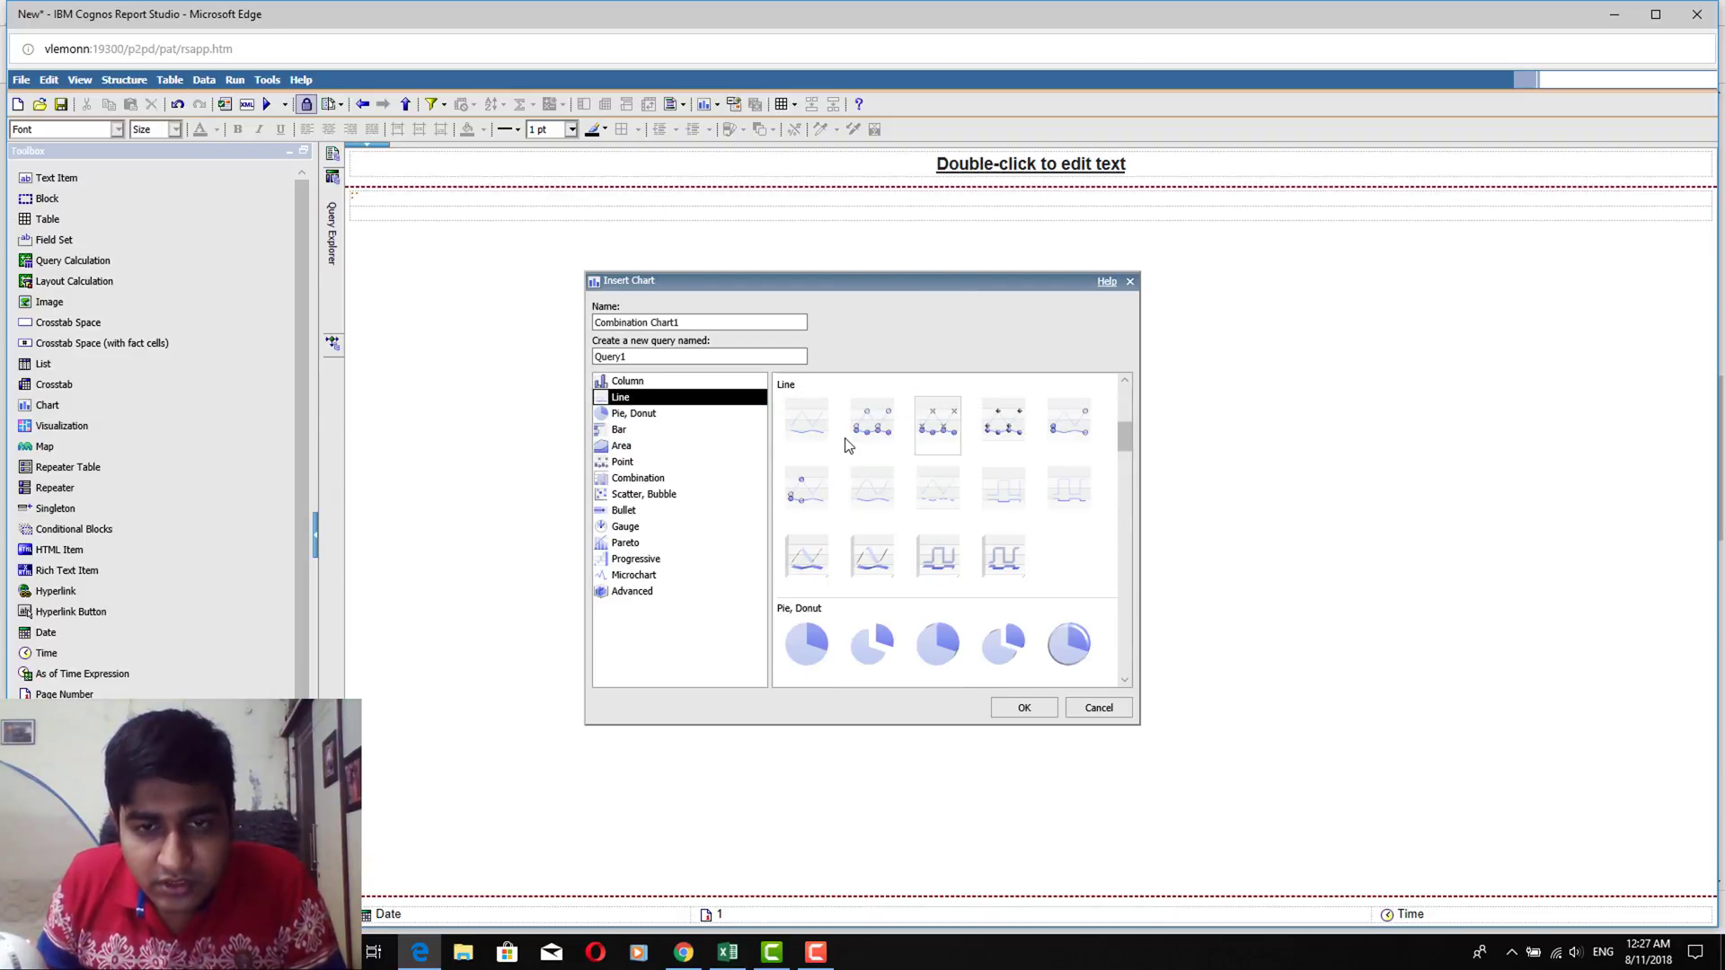
click(1025, 708)
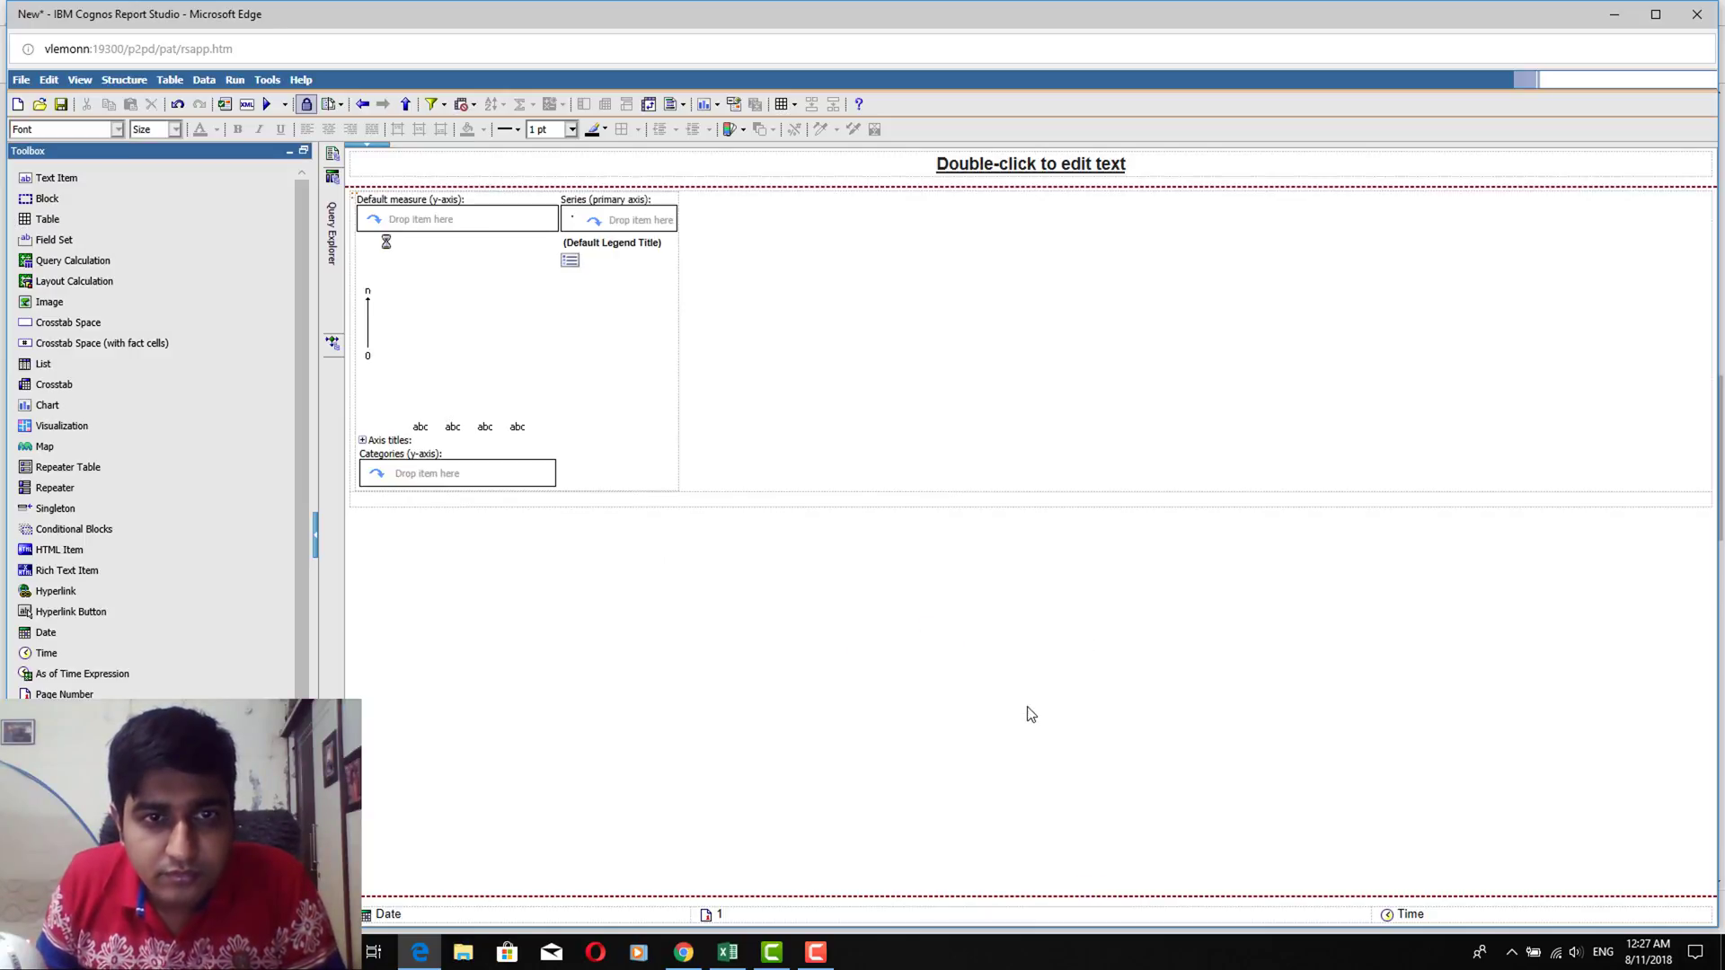
Set the line chart's query to Visitors
click(447, 367)
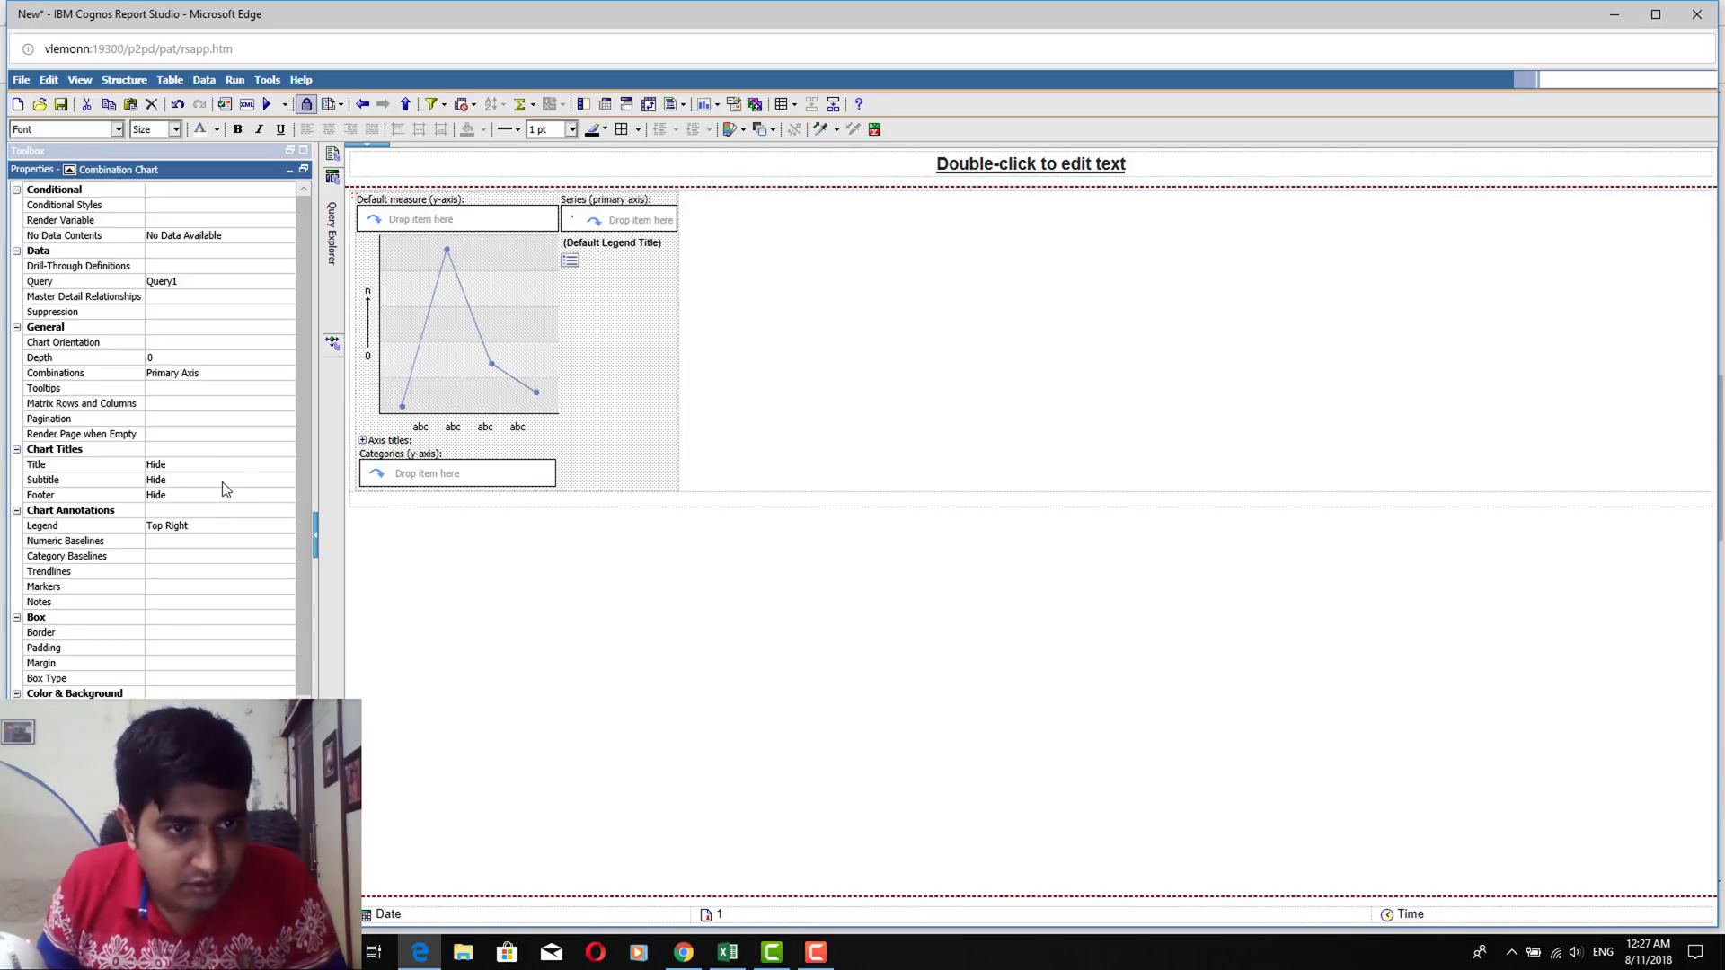
click(230, 282)
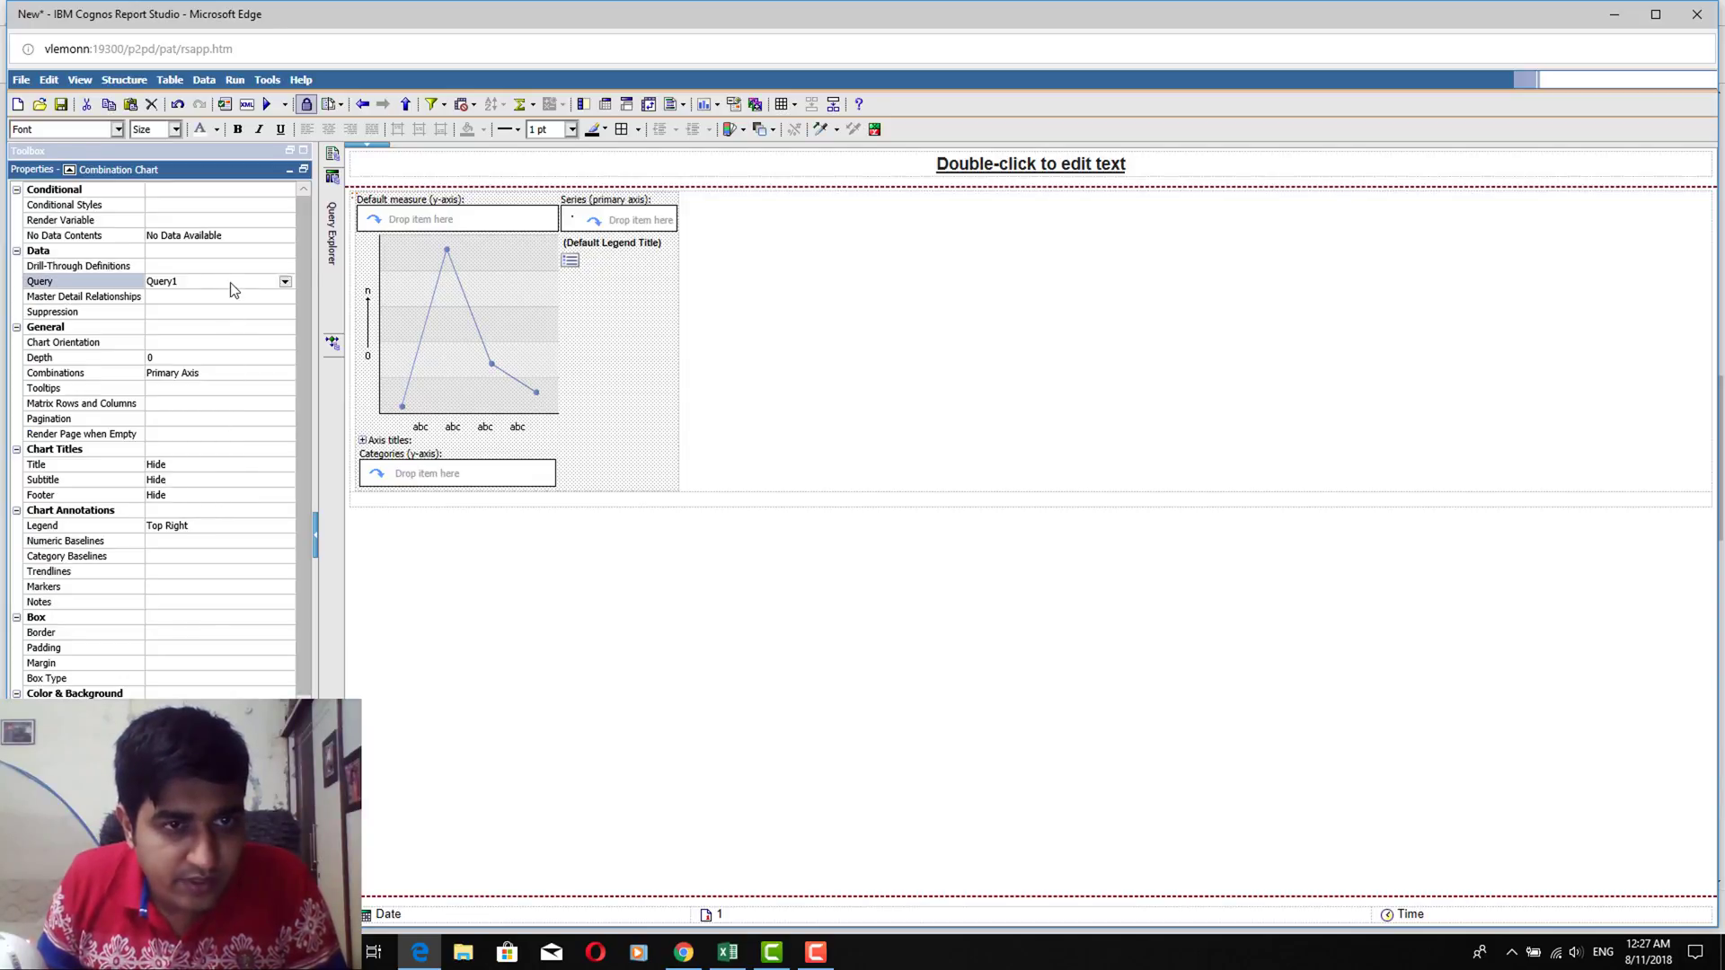
click(285, 282)
click(198, 349)
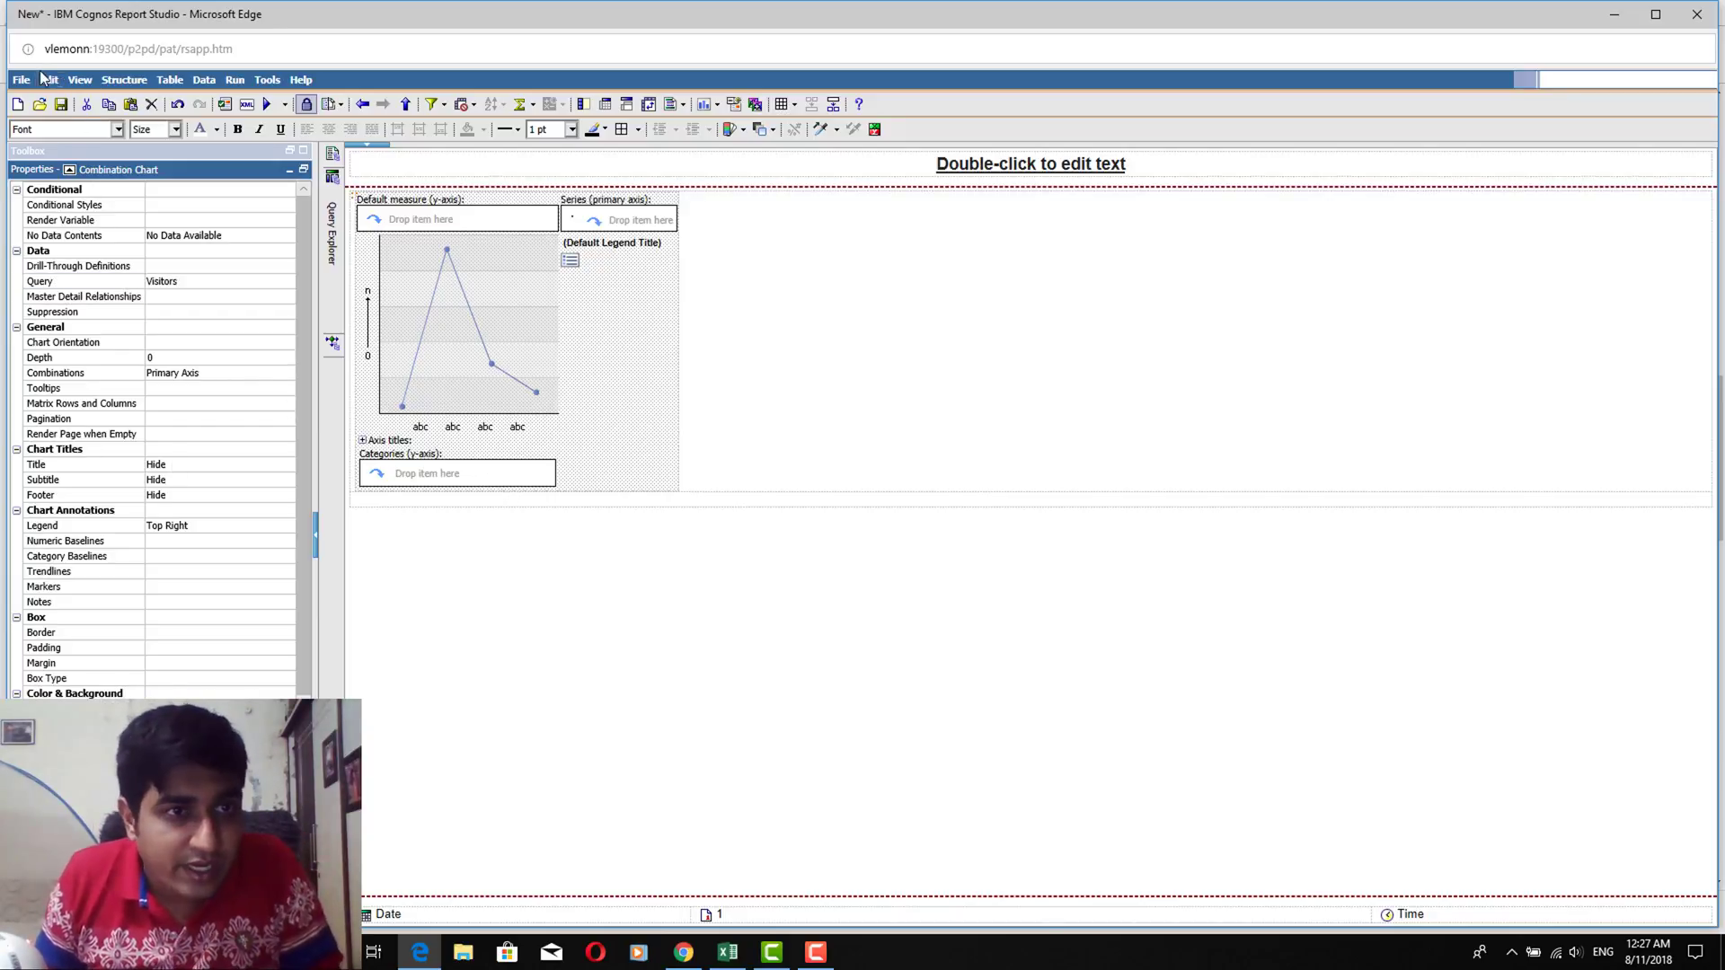
Fill the chart from the Visitors query: Visits as default measure, DayofMonth as categories and Month as series
click(292, 152)
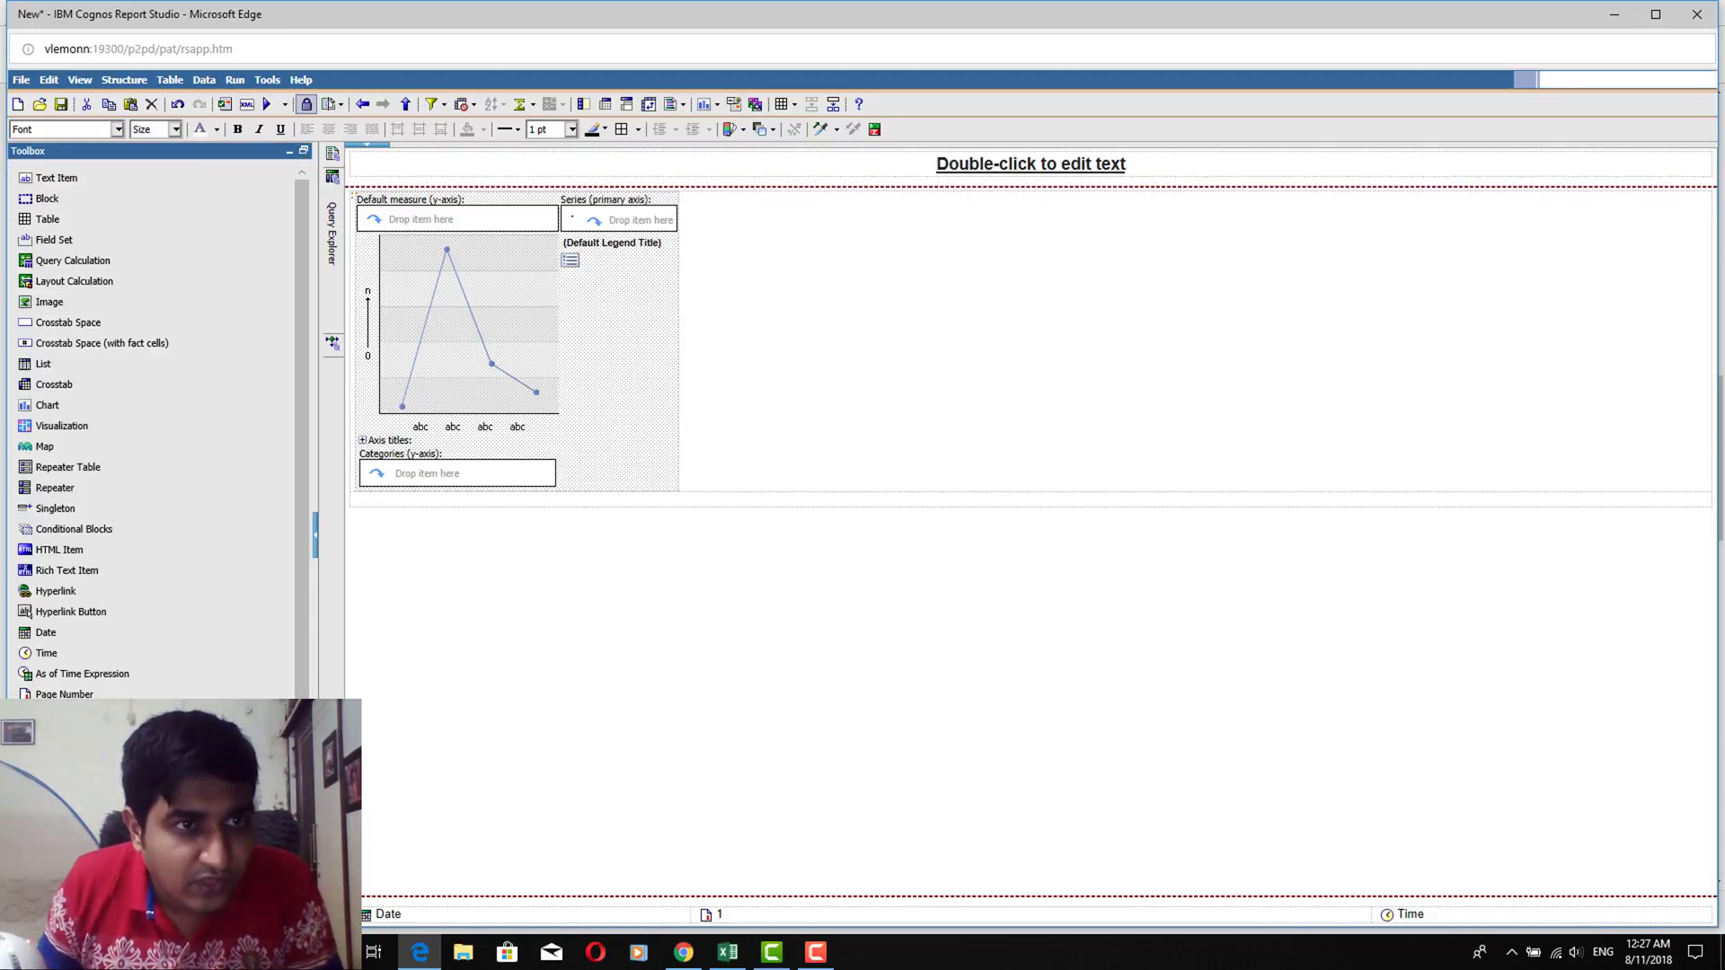
click(116, 902)
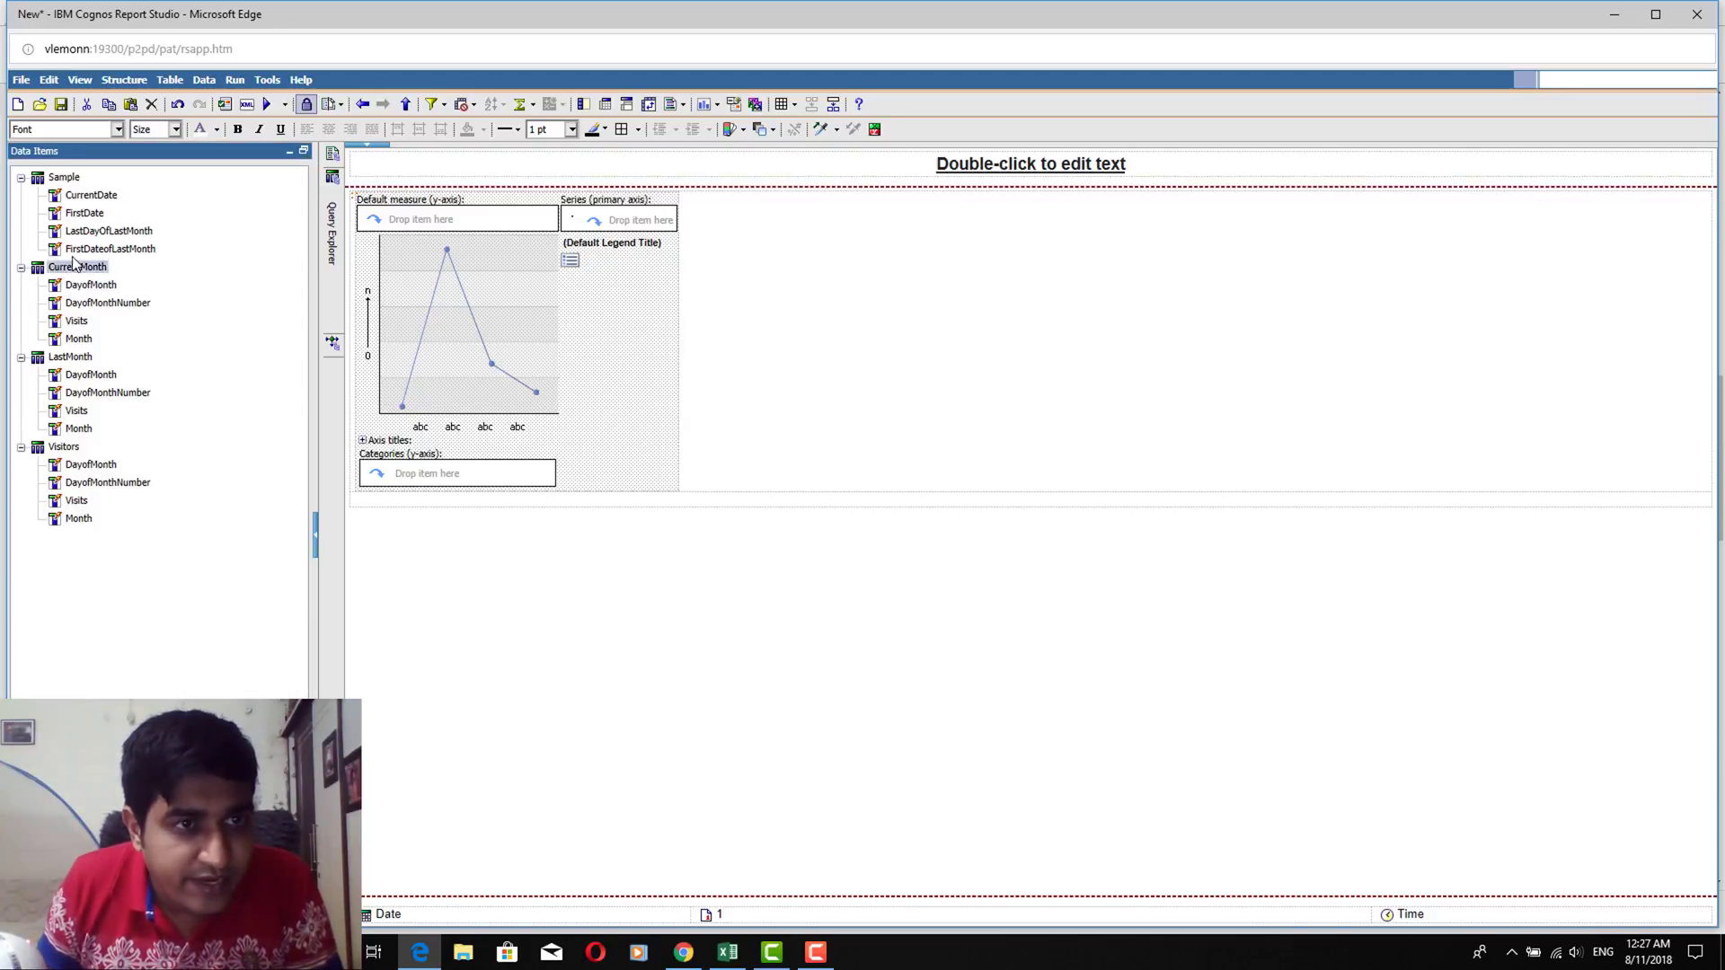
click(86, 466)
drag(79, 501, 424, 221)
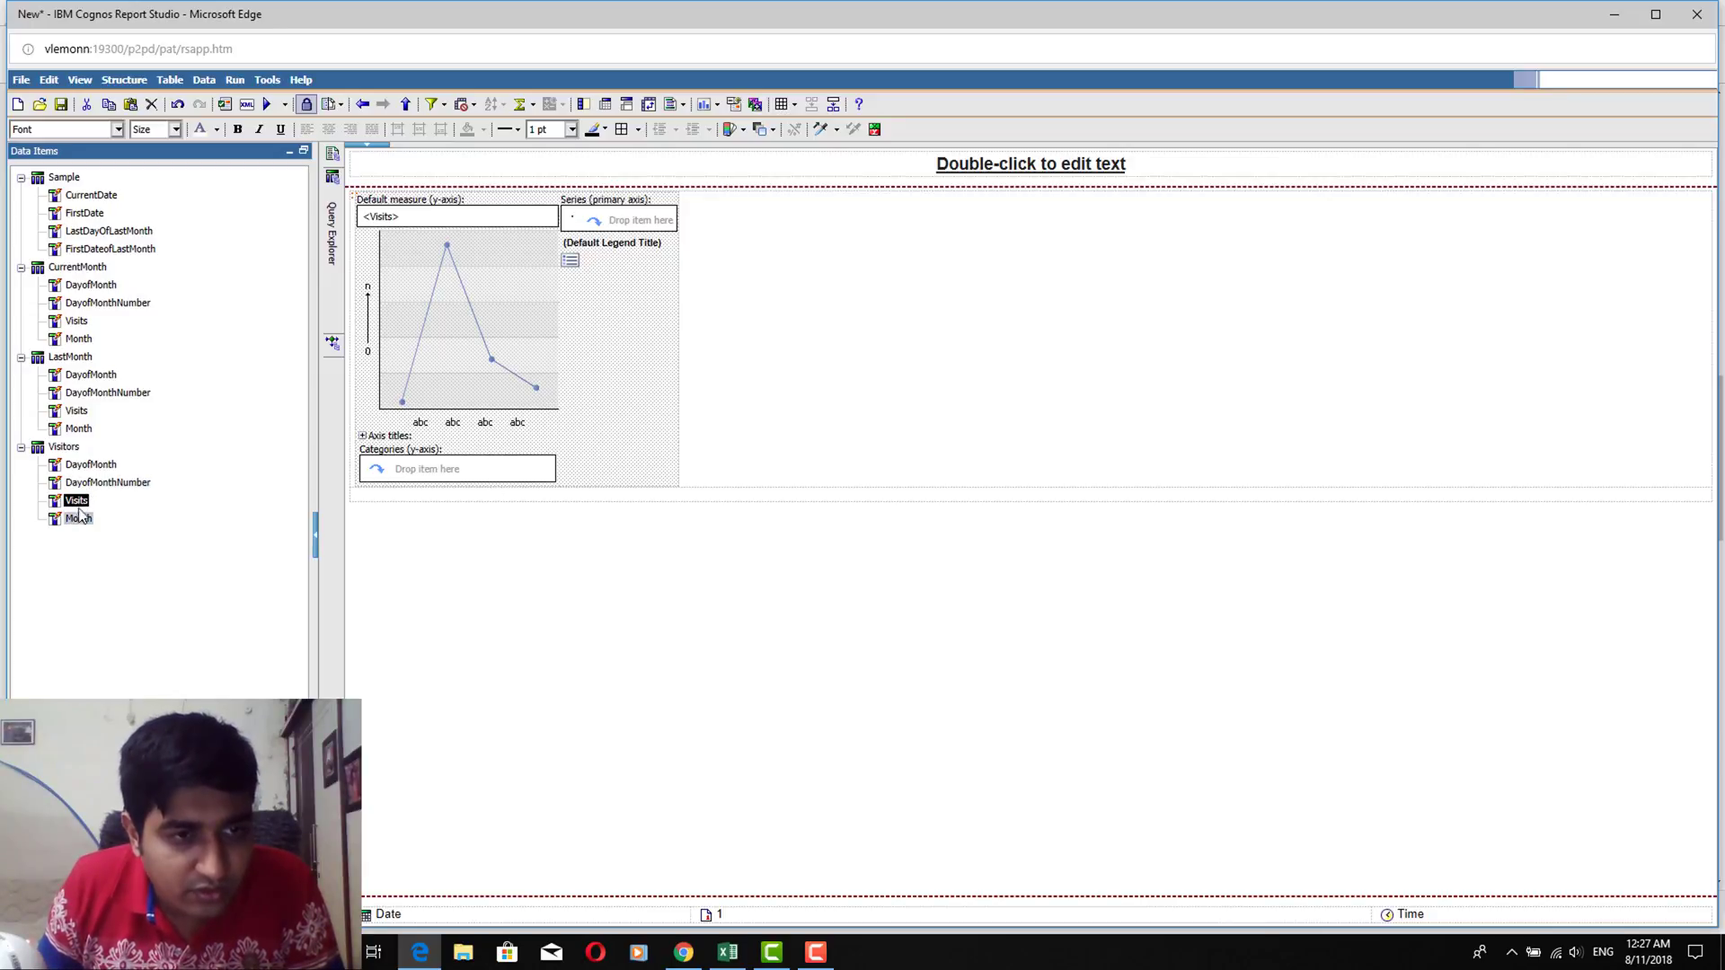
drag(90, 464, 390, 485)
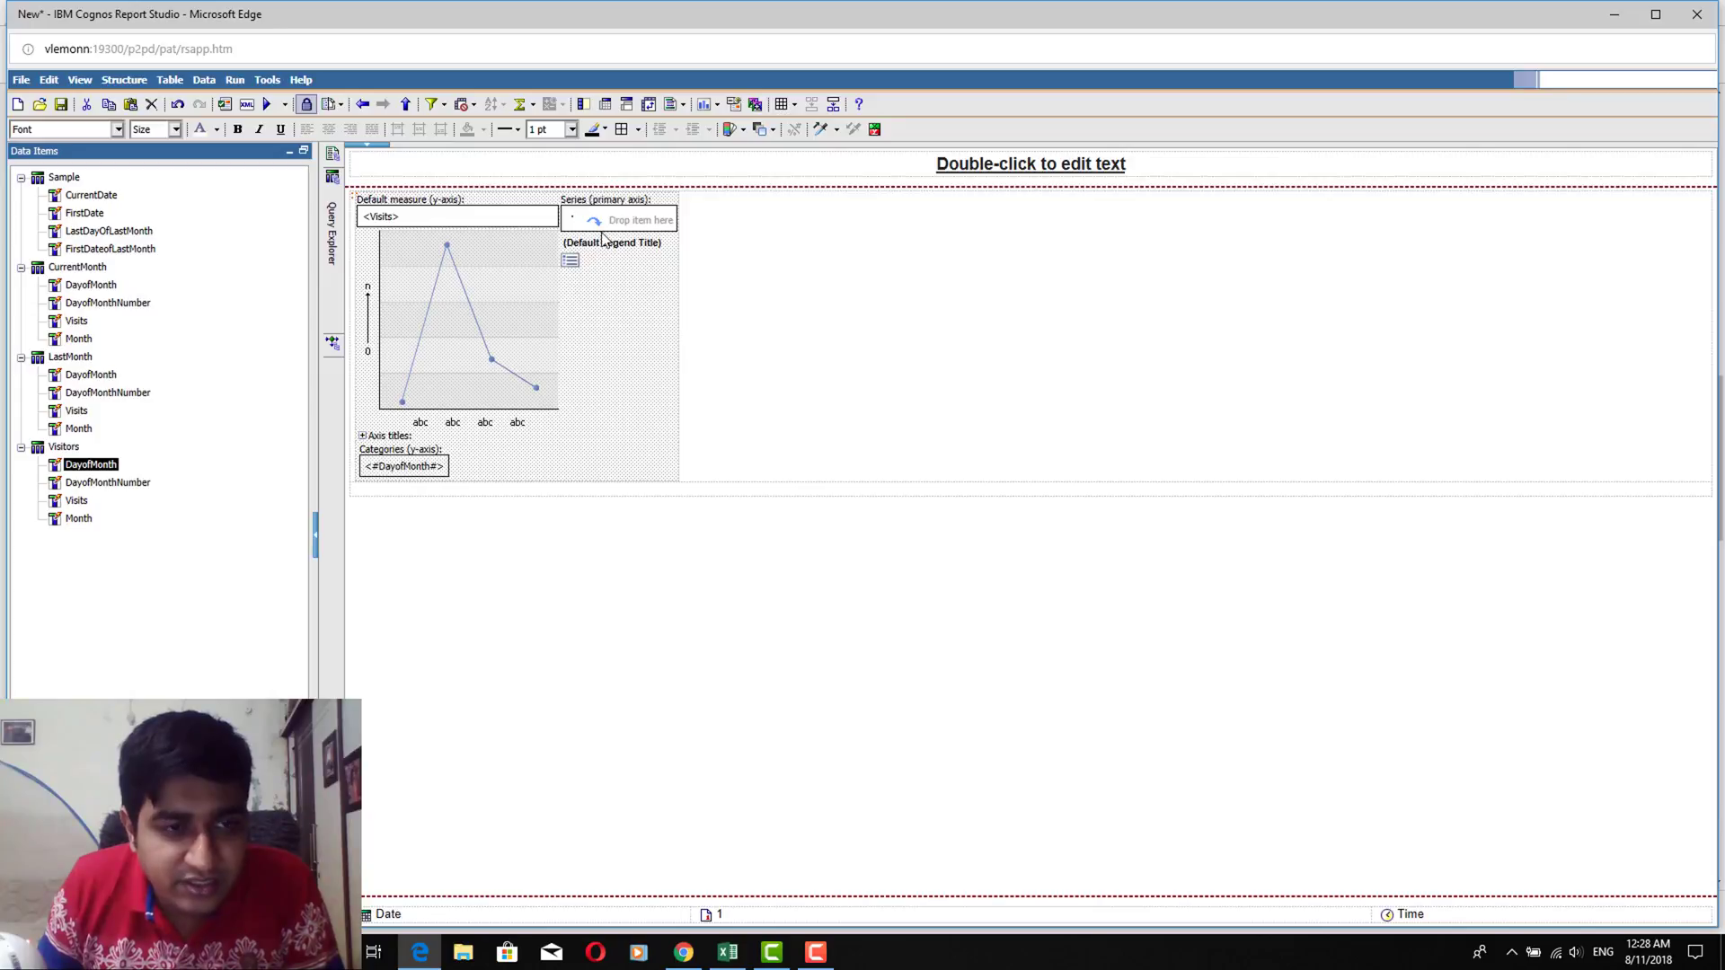
drag(85, 519, 611, 230)
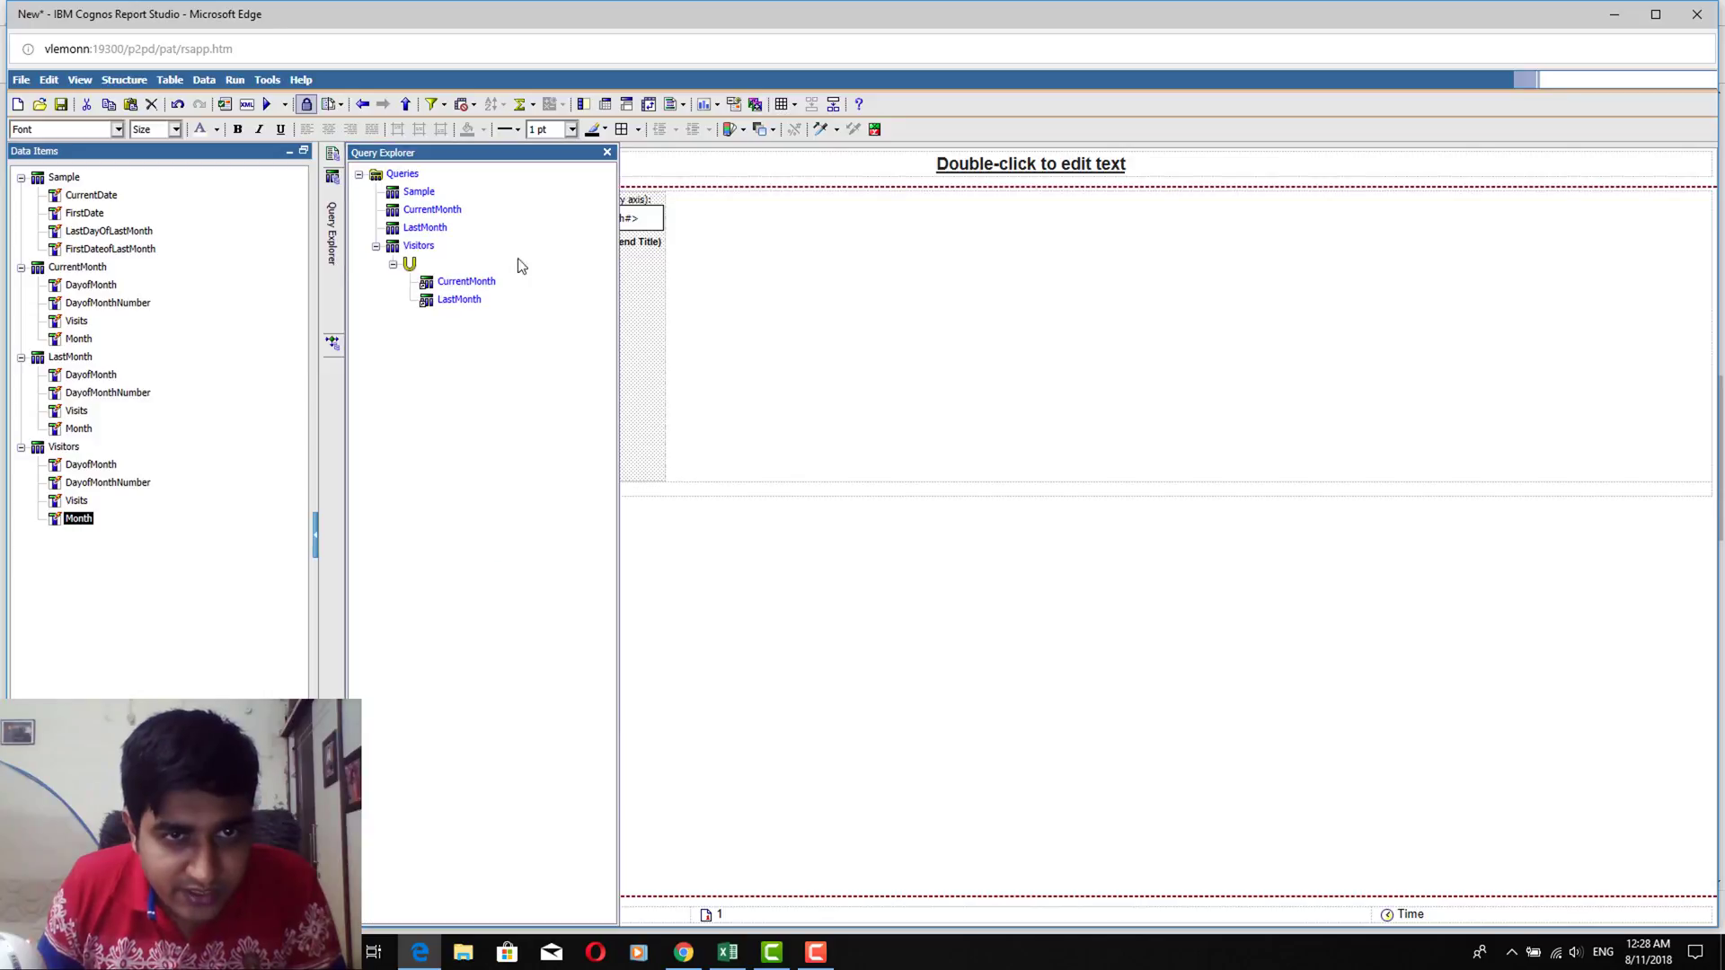
Set the width of the combination chart to 1000 px, leaving its height unspecified
click(162, 916)
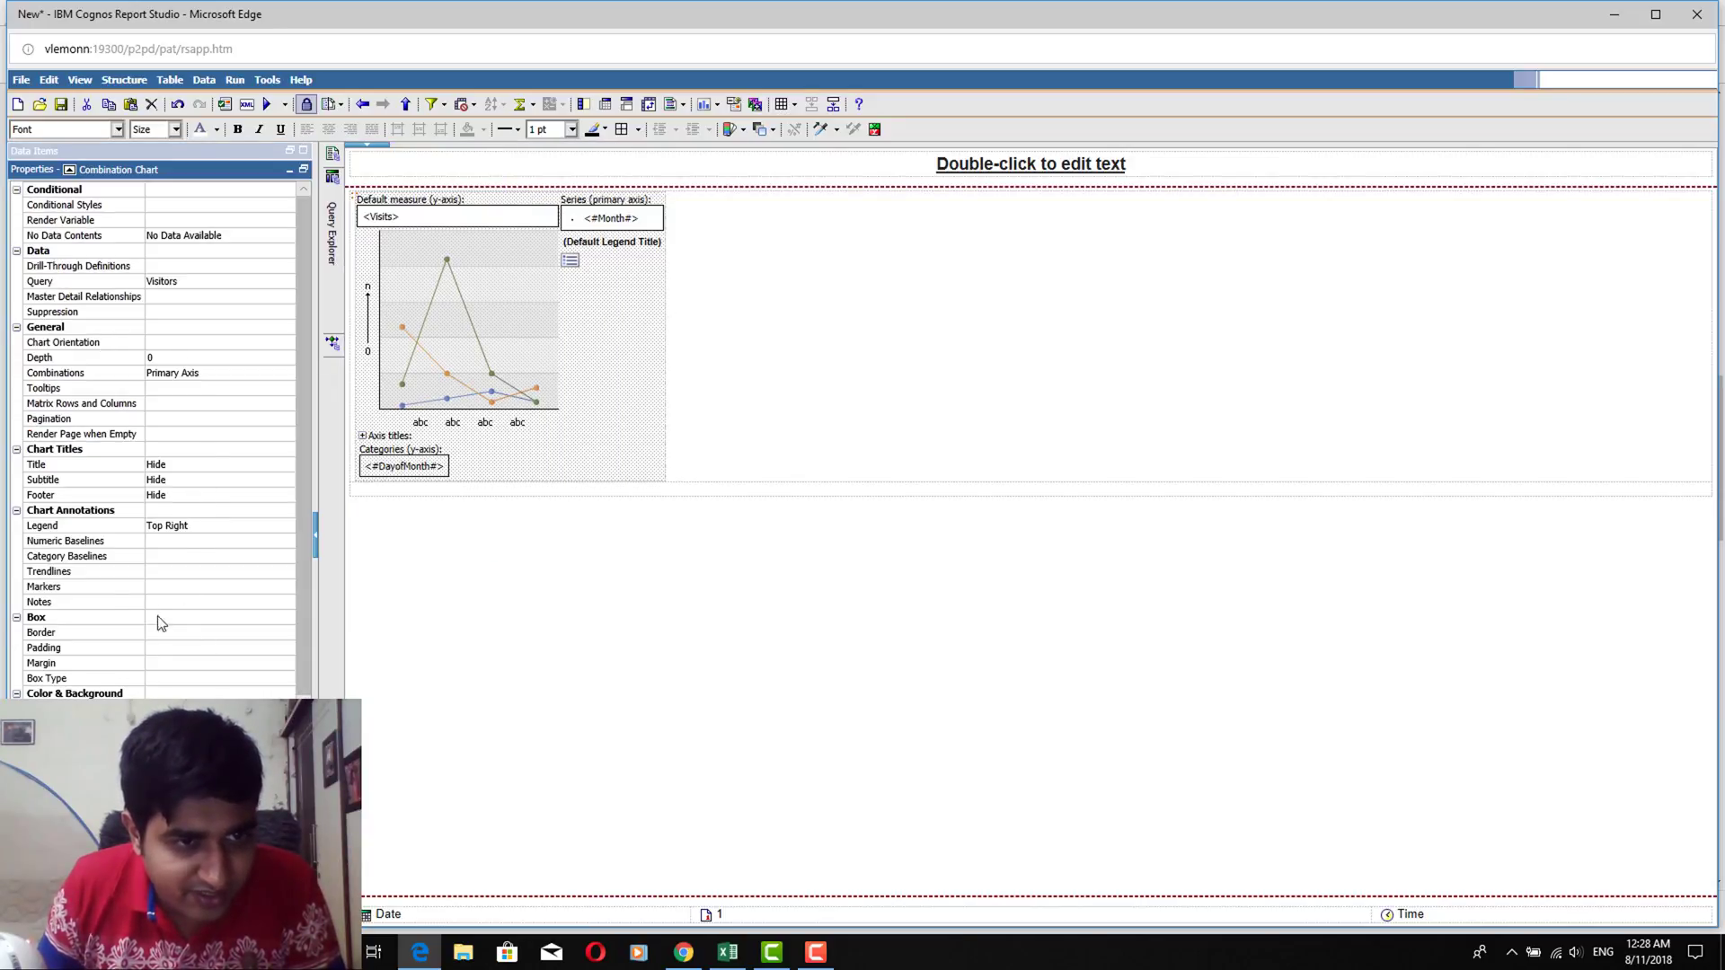
scroll(149, 598, down, 3)
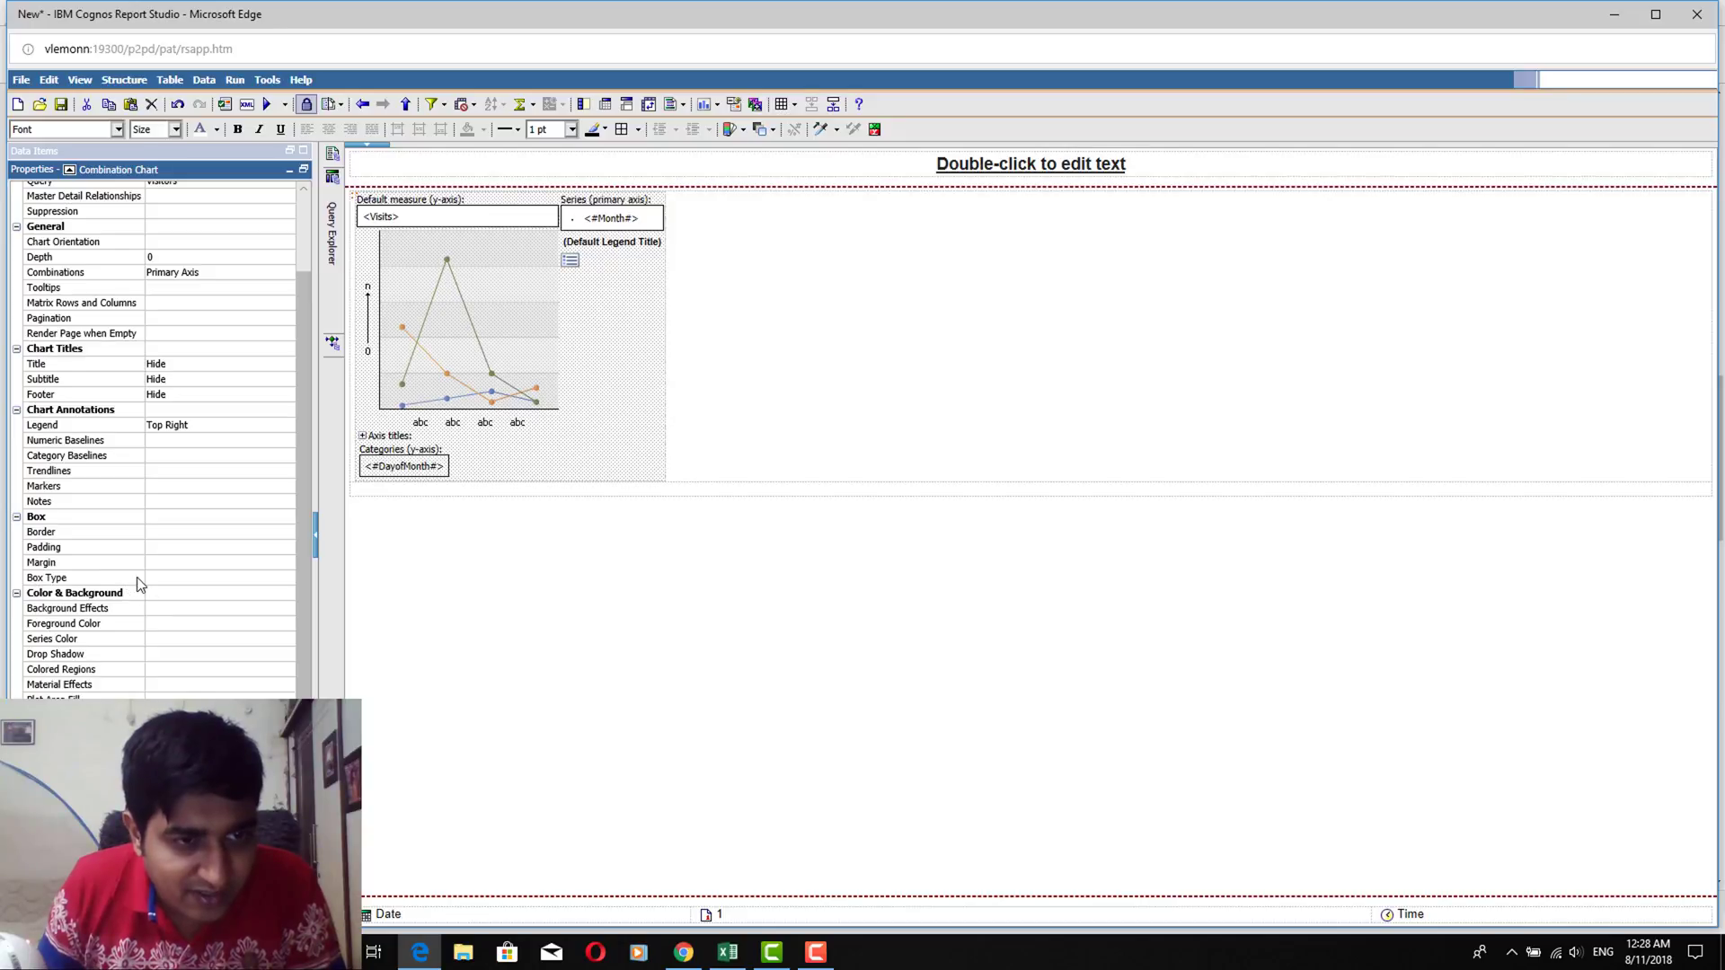
scroll(136, 584, down, 3)
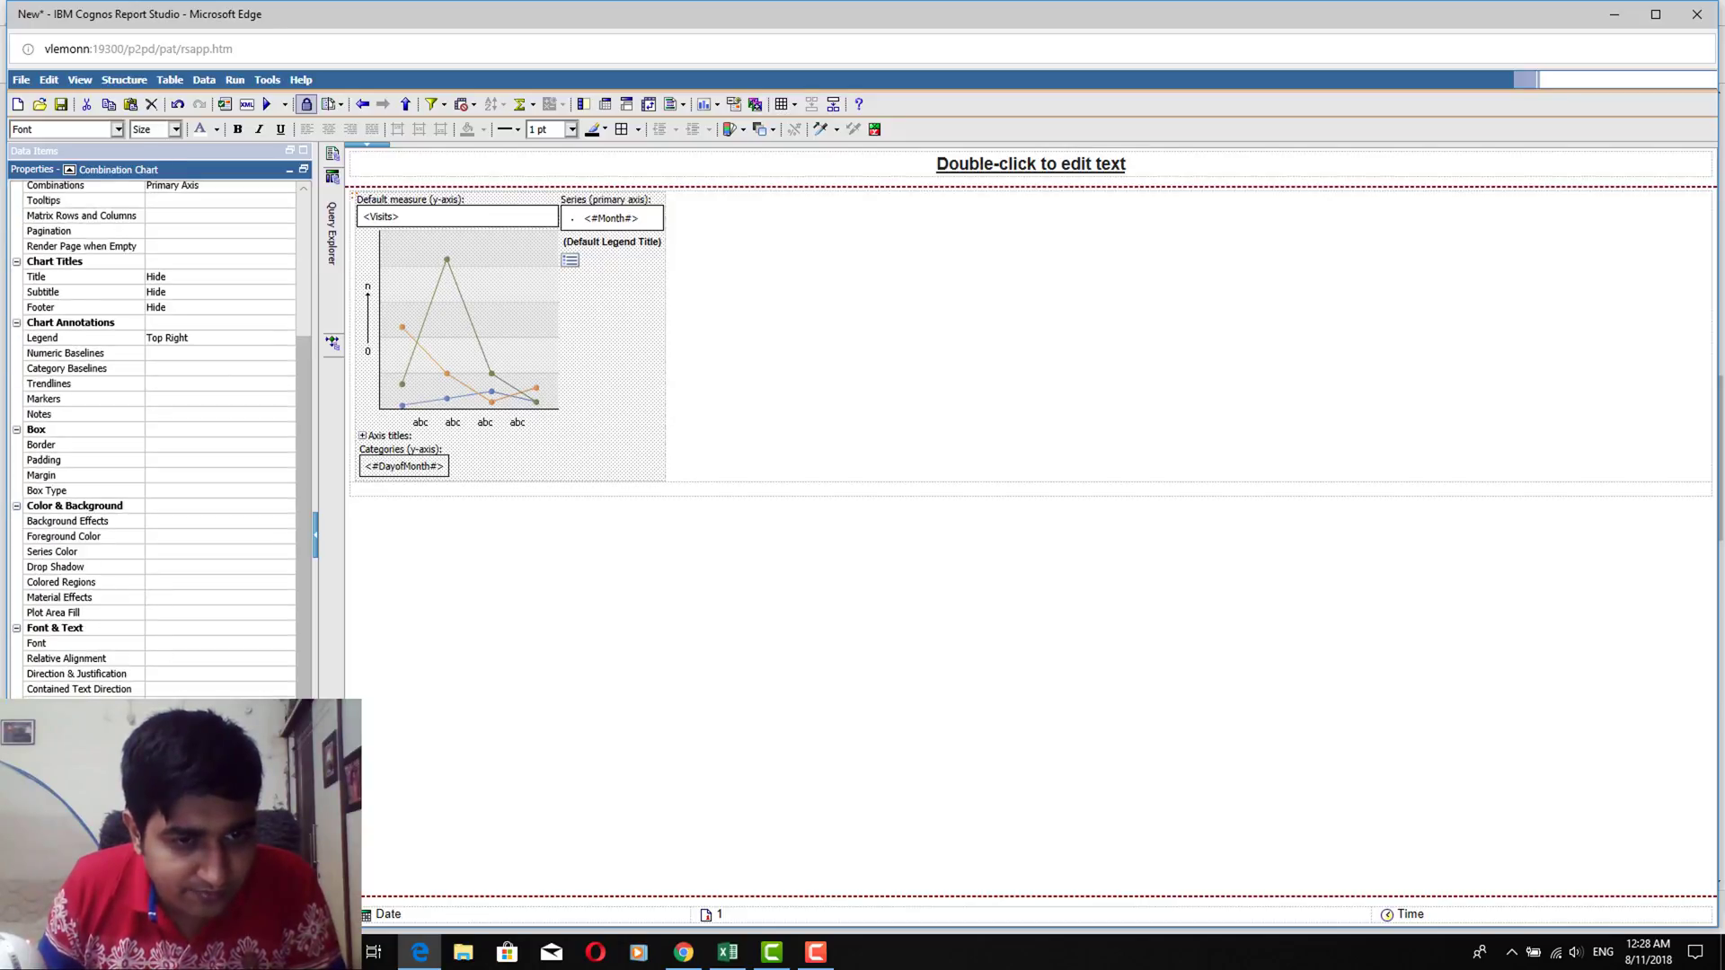
click(285, 723)
click(284, 719)
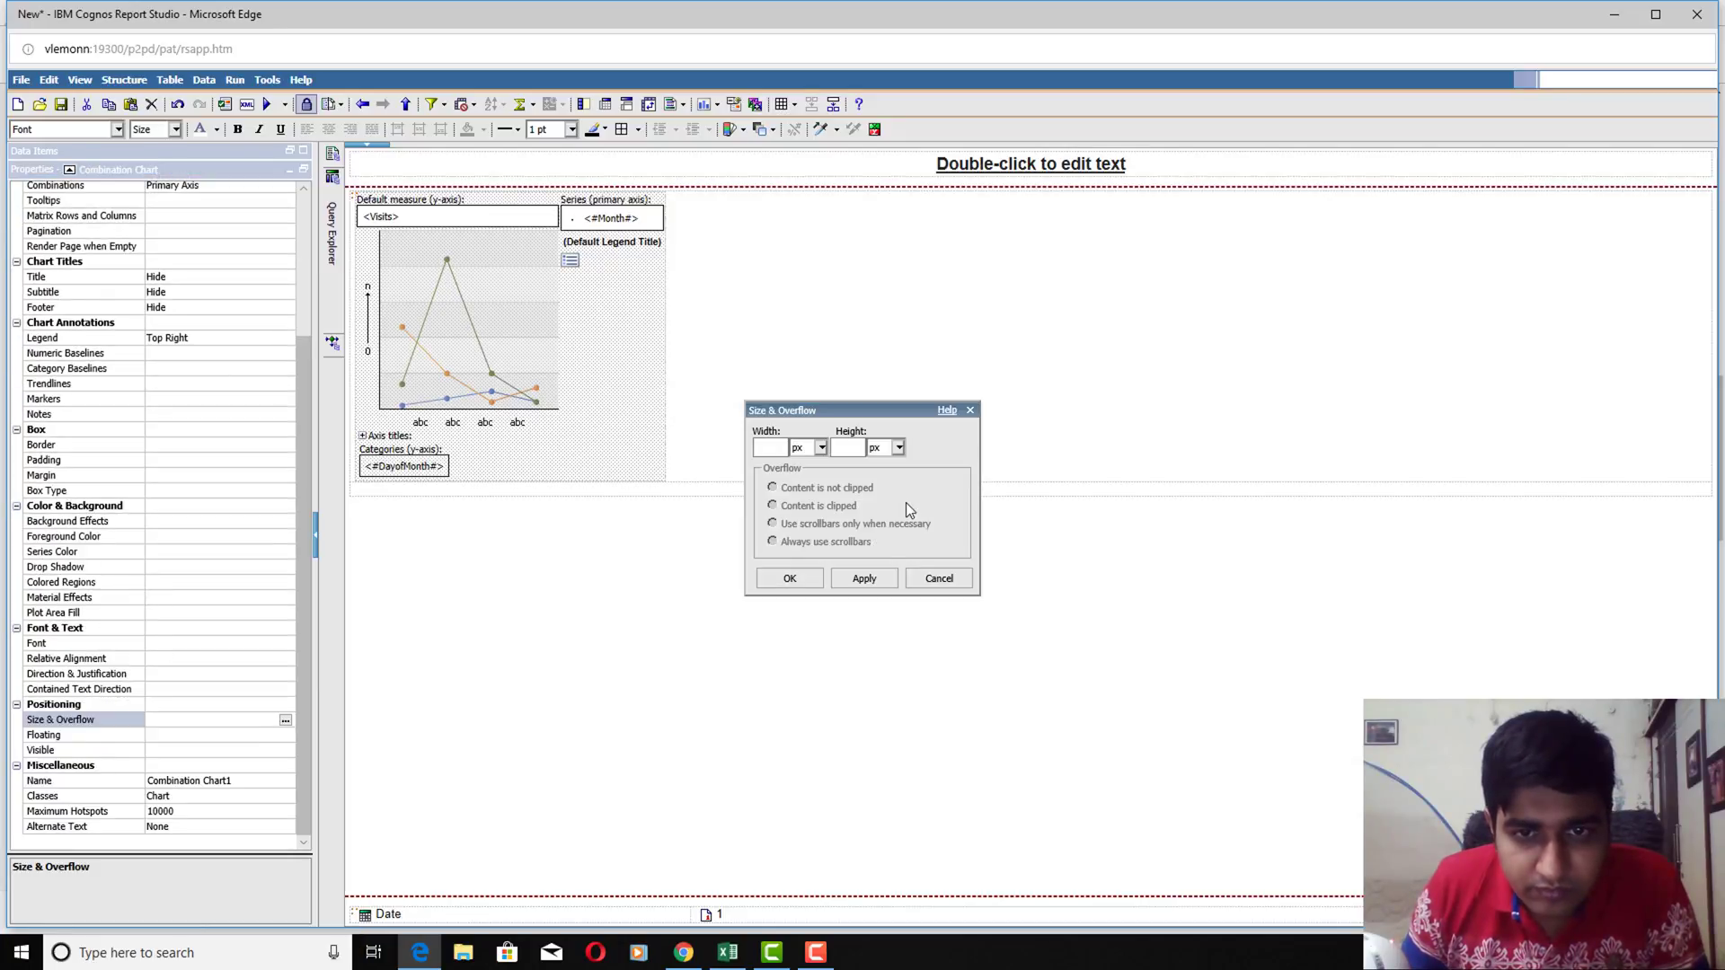
text(1000)
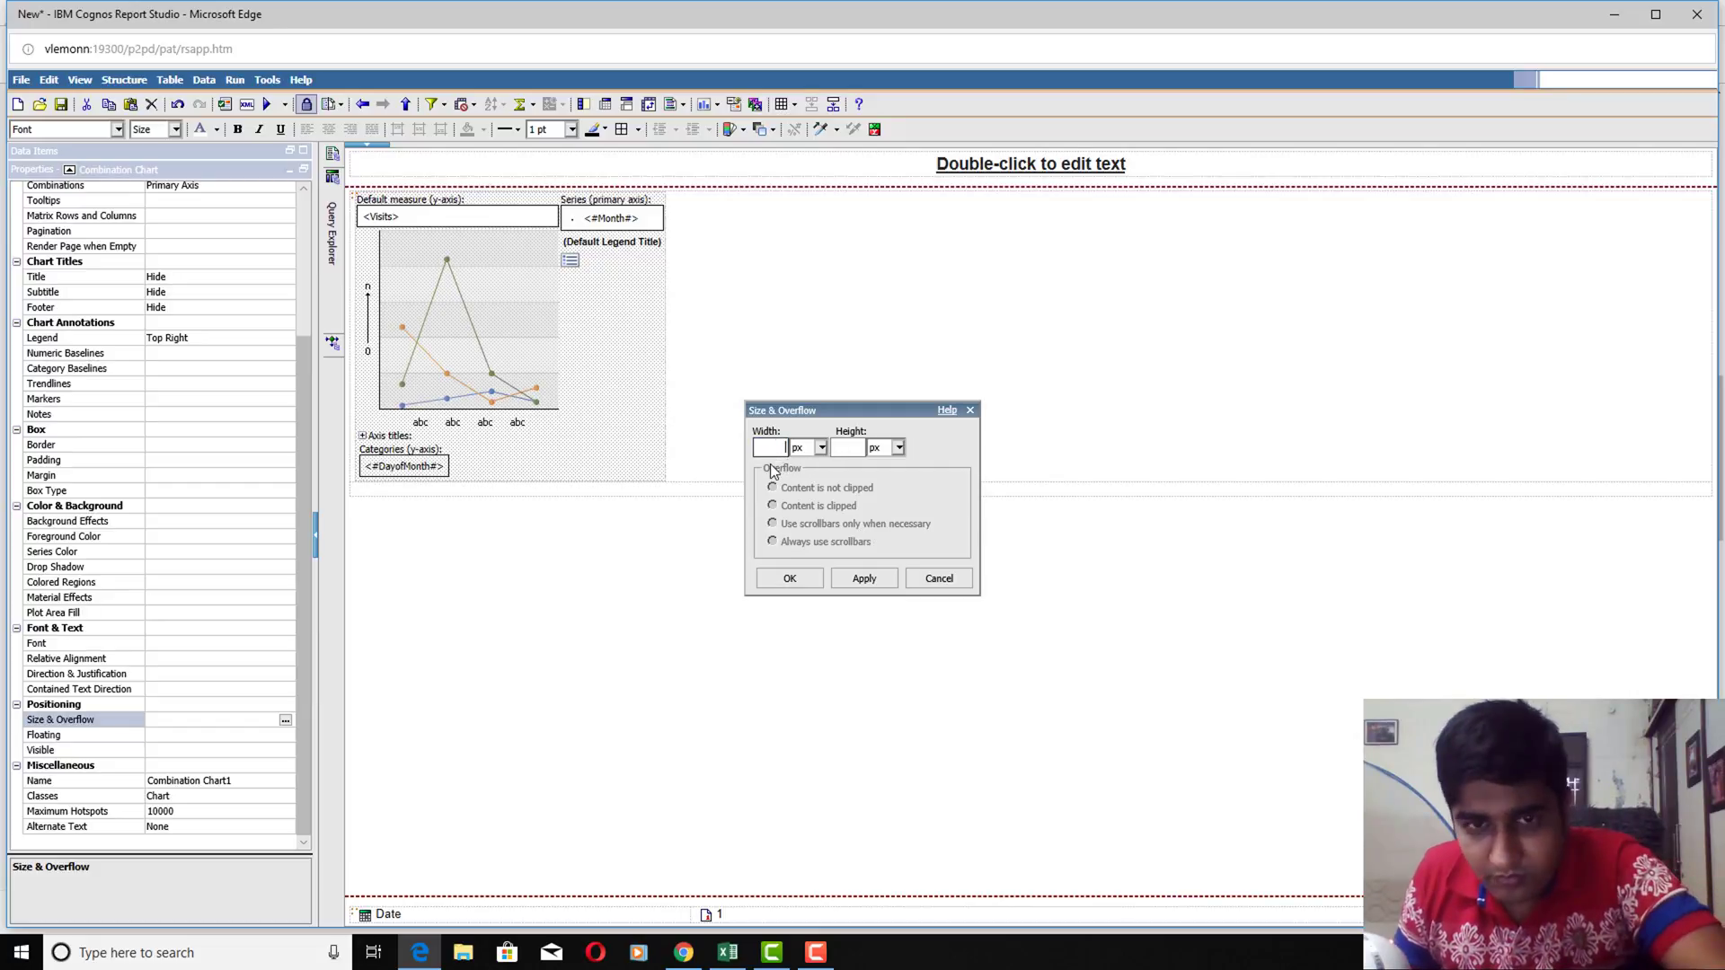
click(849, 579)
click(791, 580)
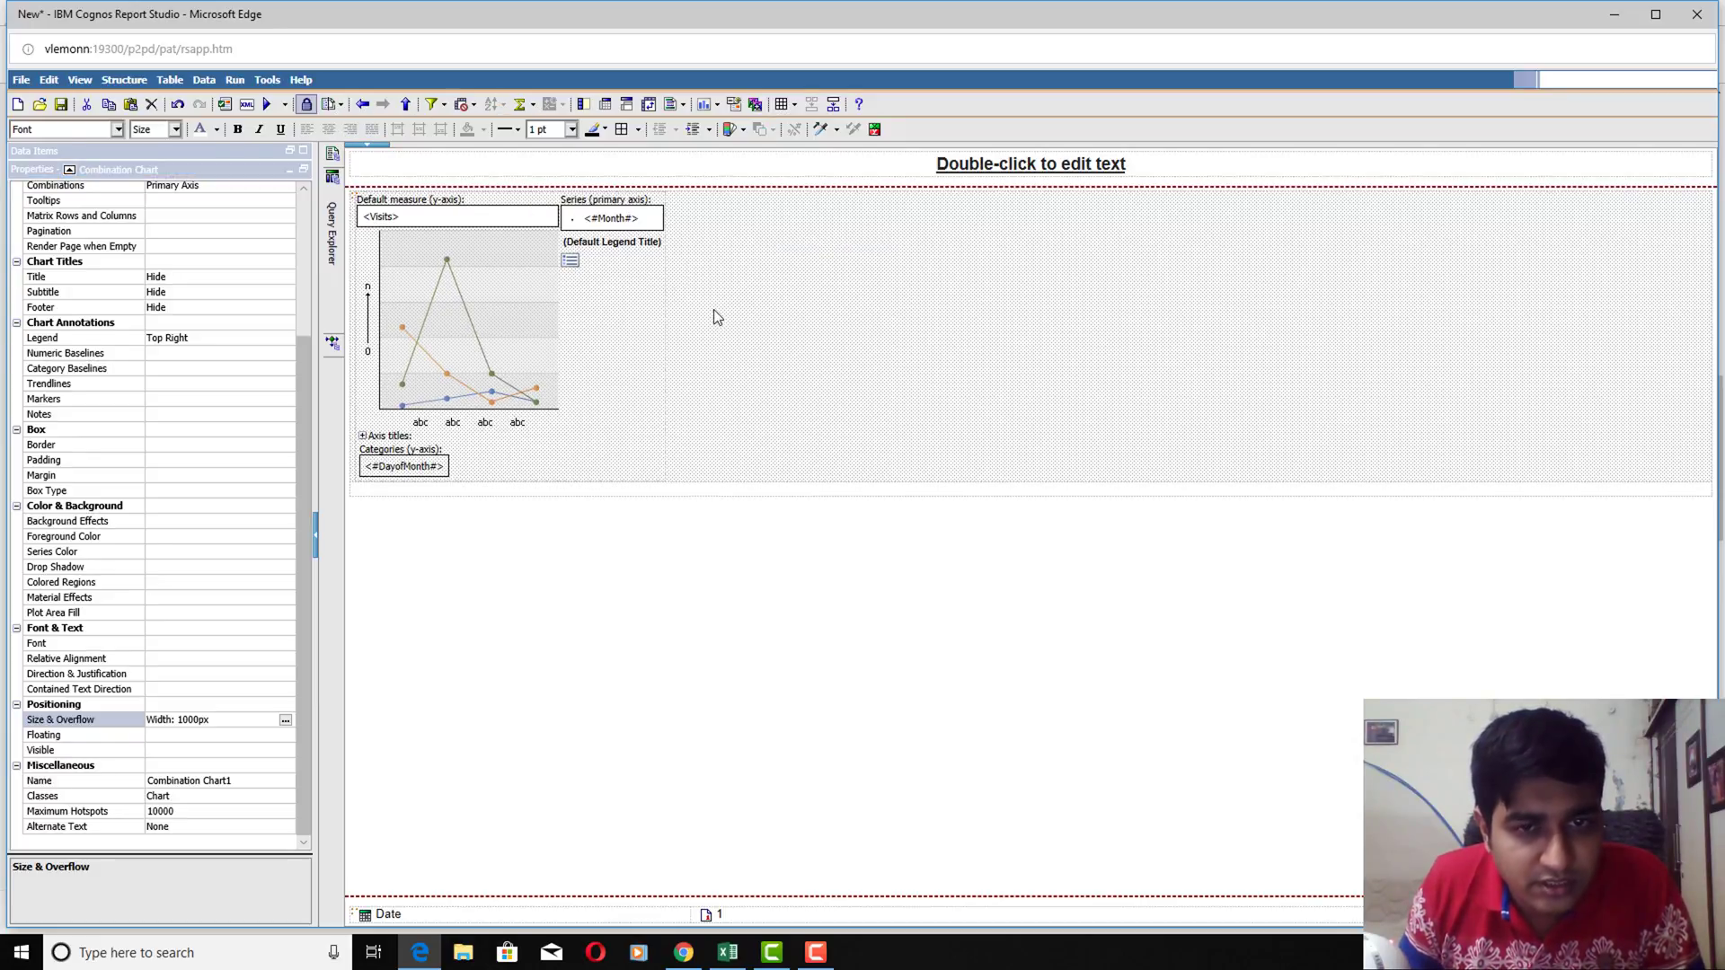
Align the chart's table cell to center horizontally and middle vertically, and run the report to preview the chart
click(706, 456)
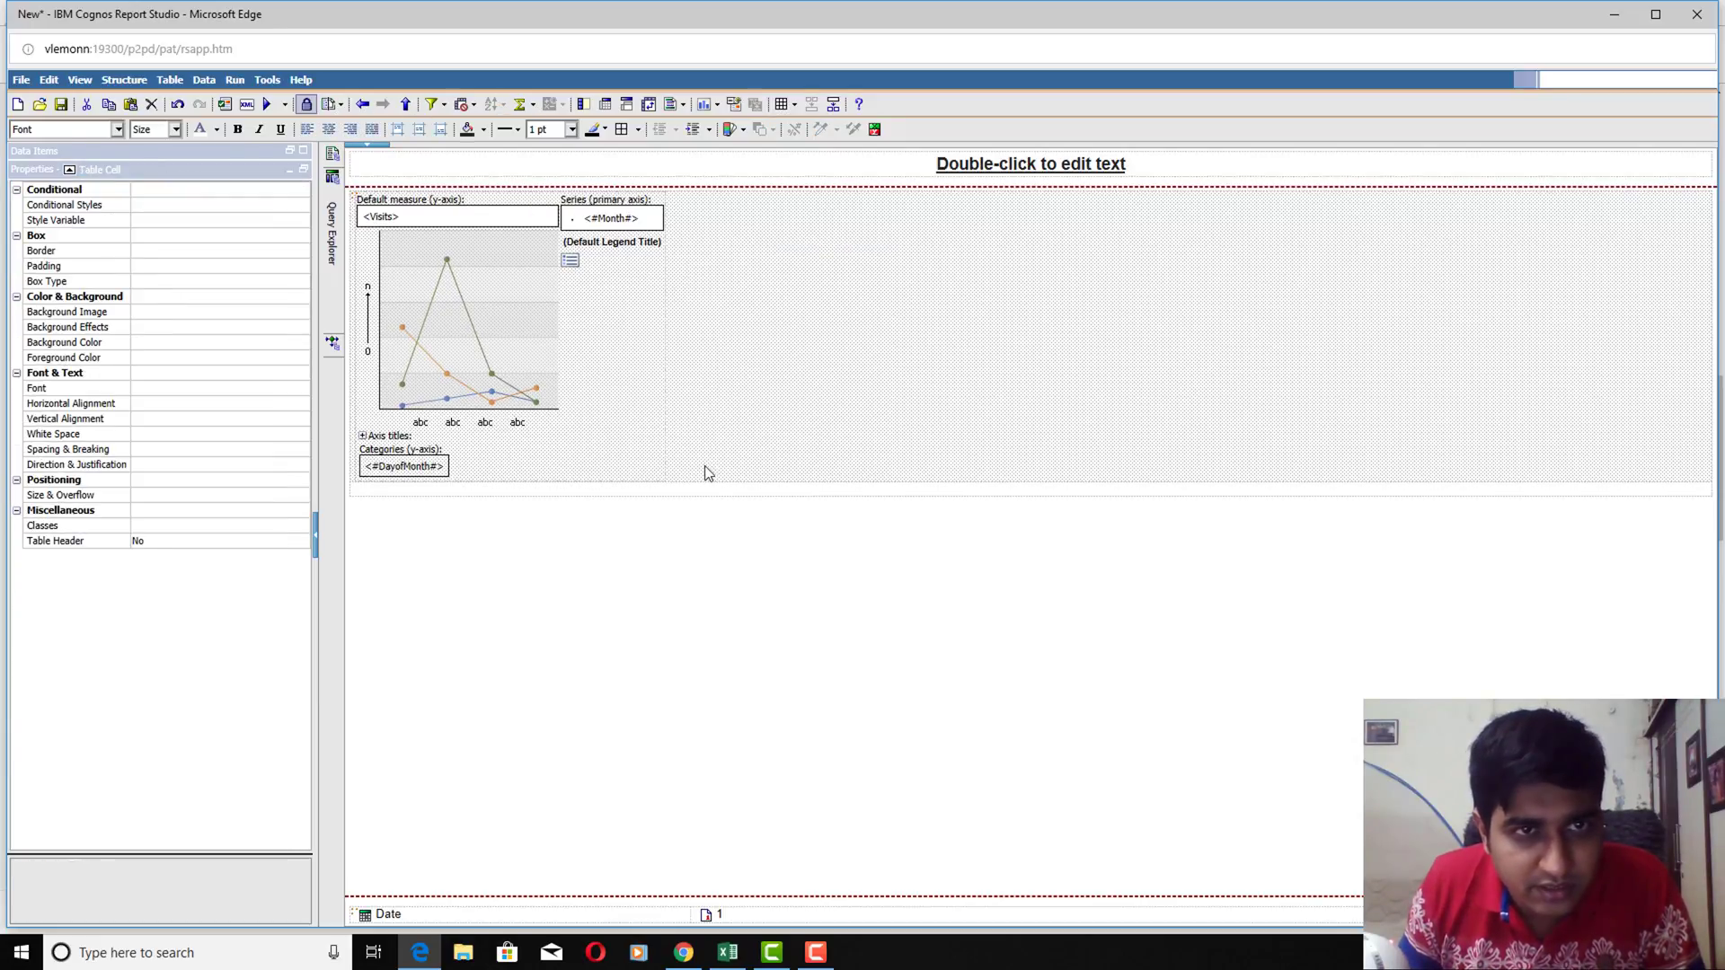
click(419, 129)
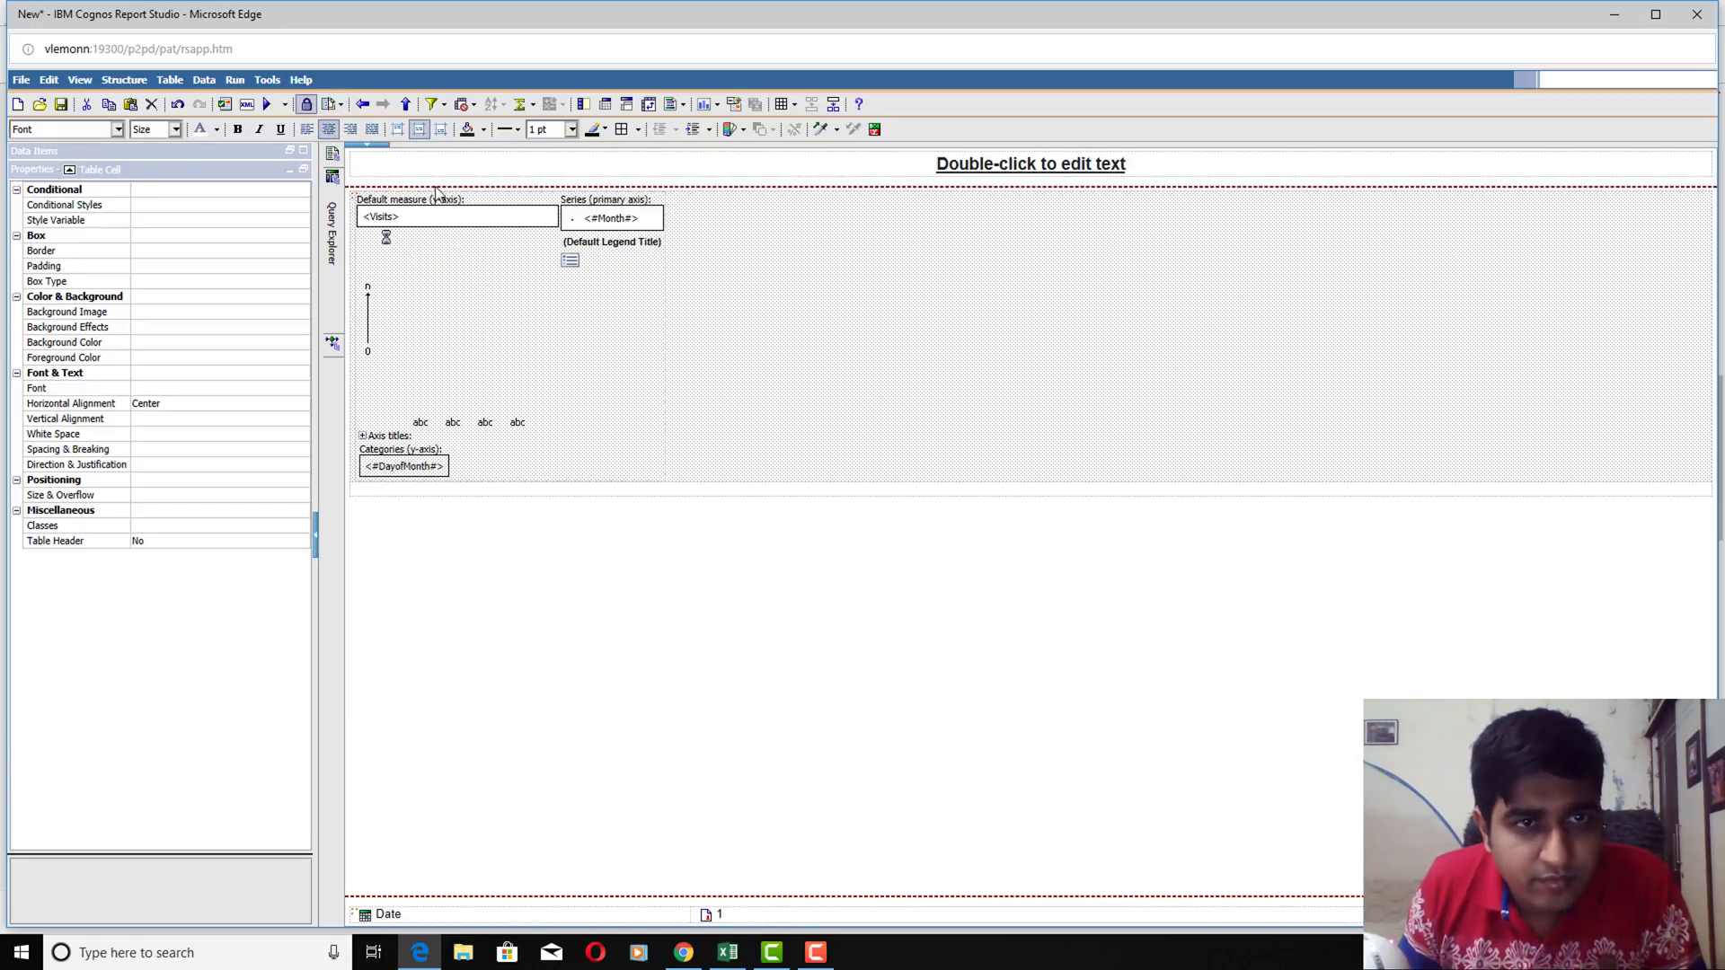
click(285, 106)
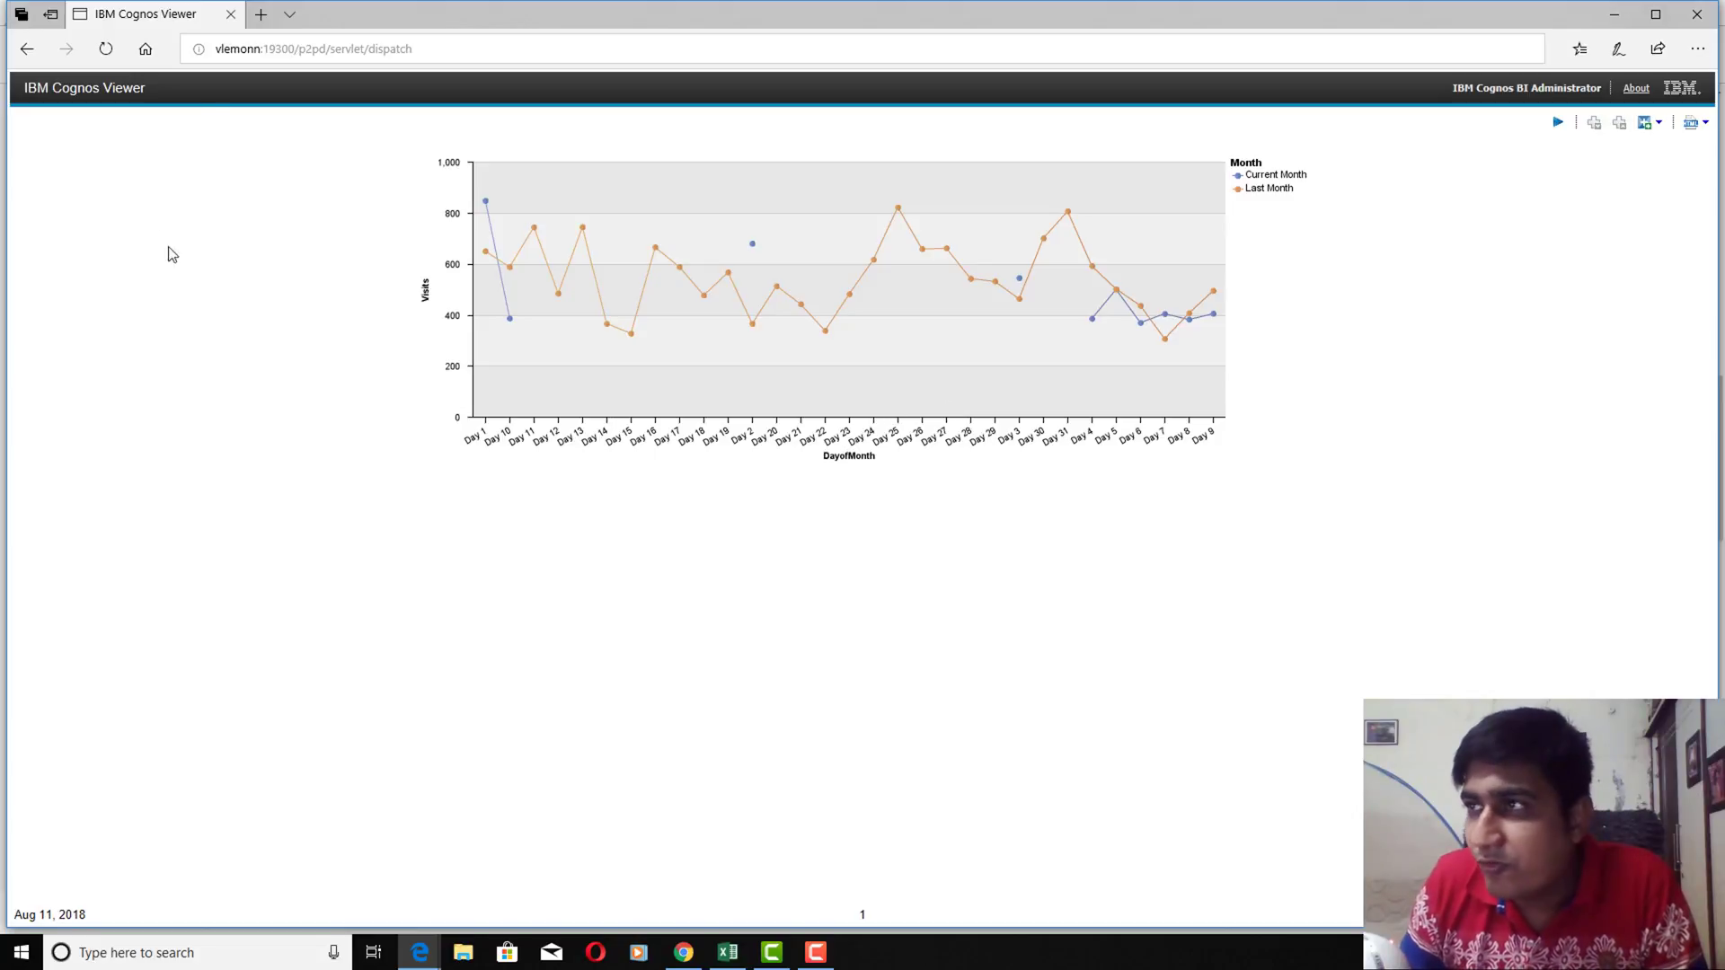
click(231, 14)
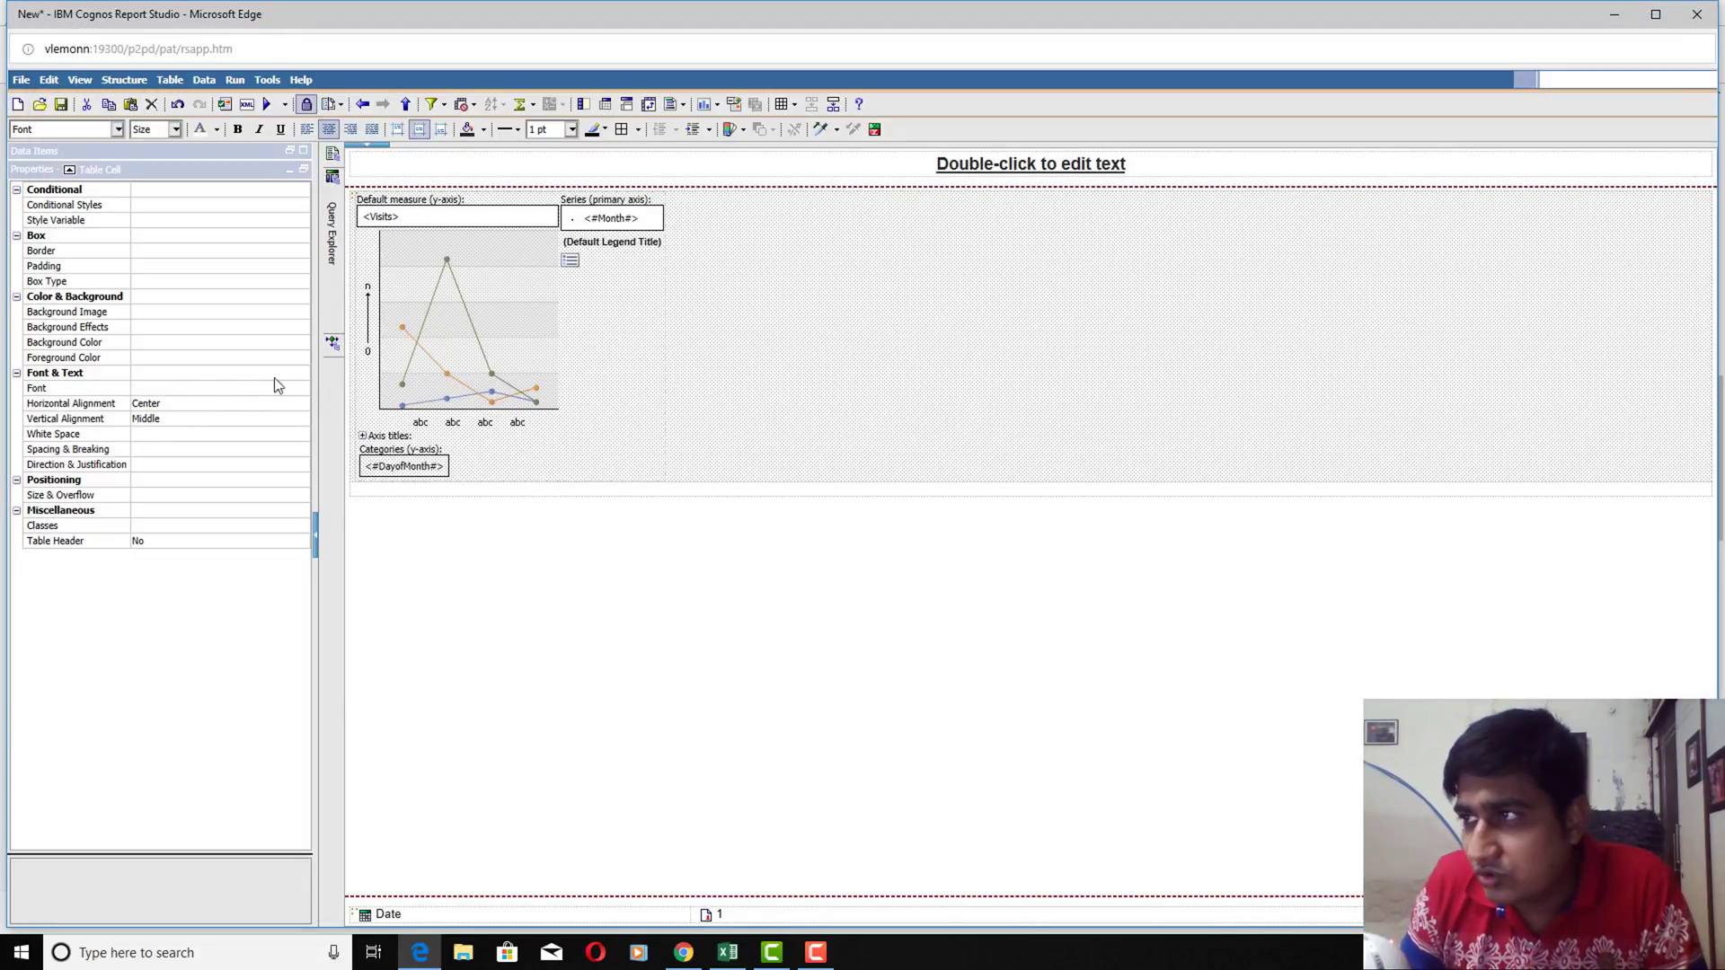
Sort the chart's DayofMonth categories by DayofMonthNumber in ascending order
click(429, 473)
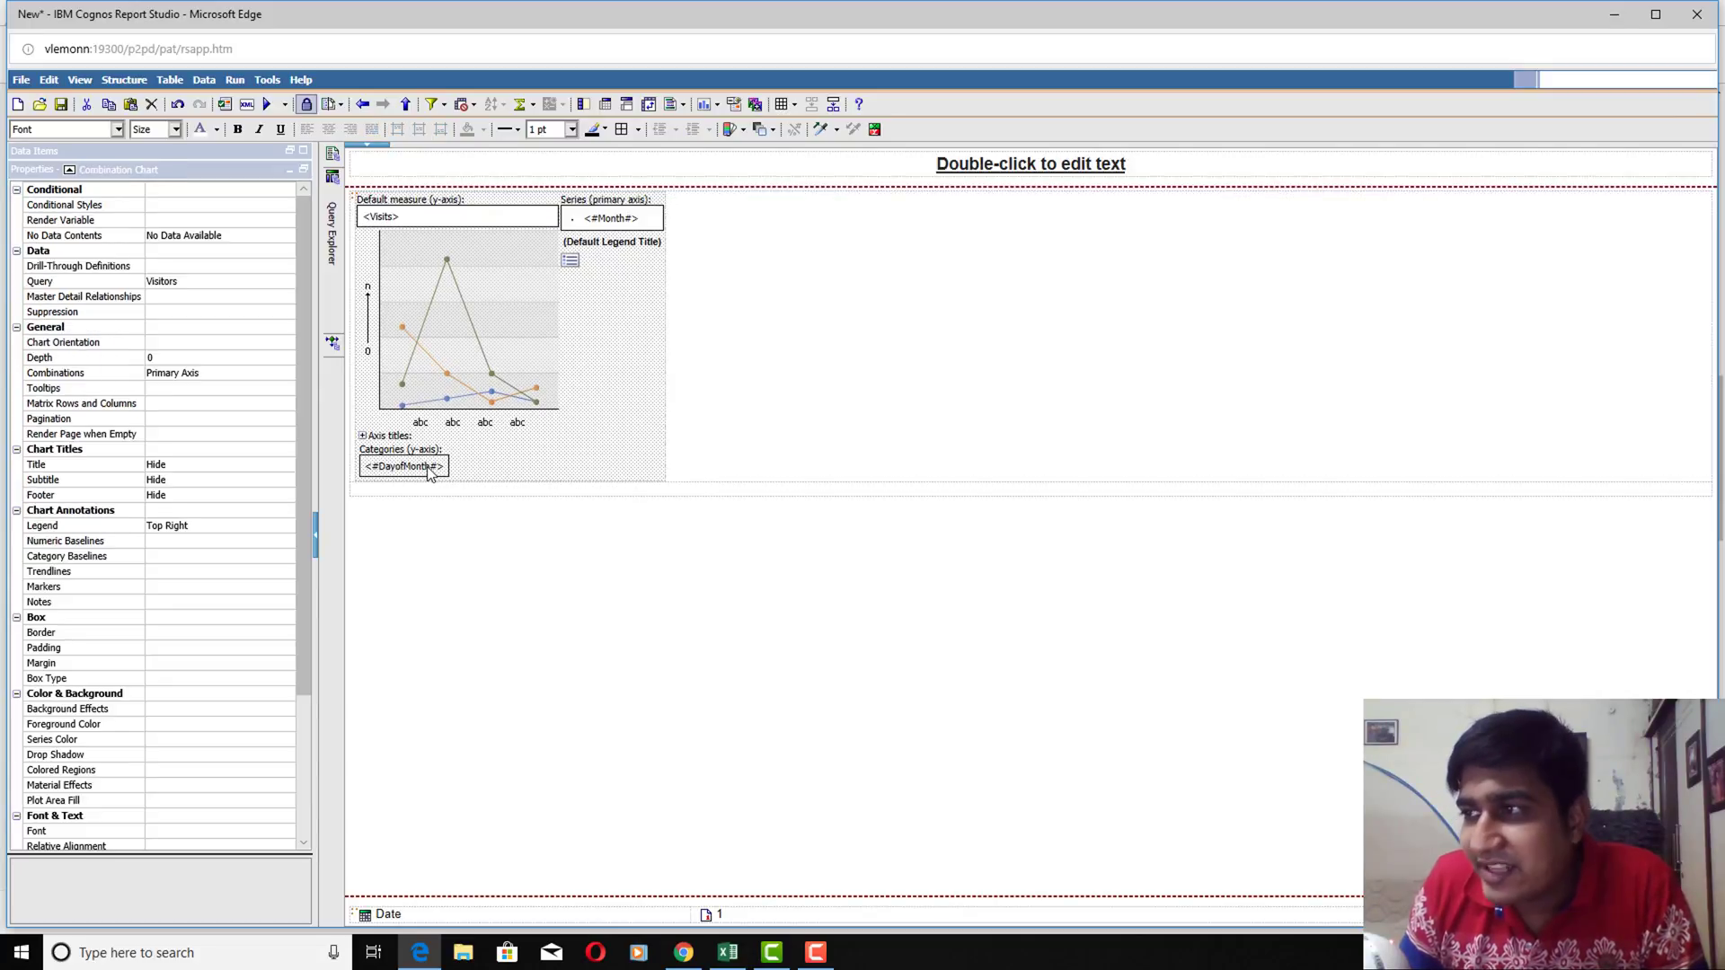
click(427, 469)
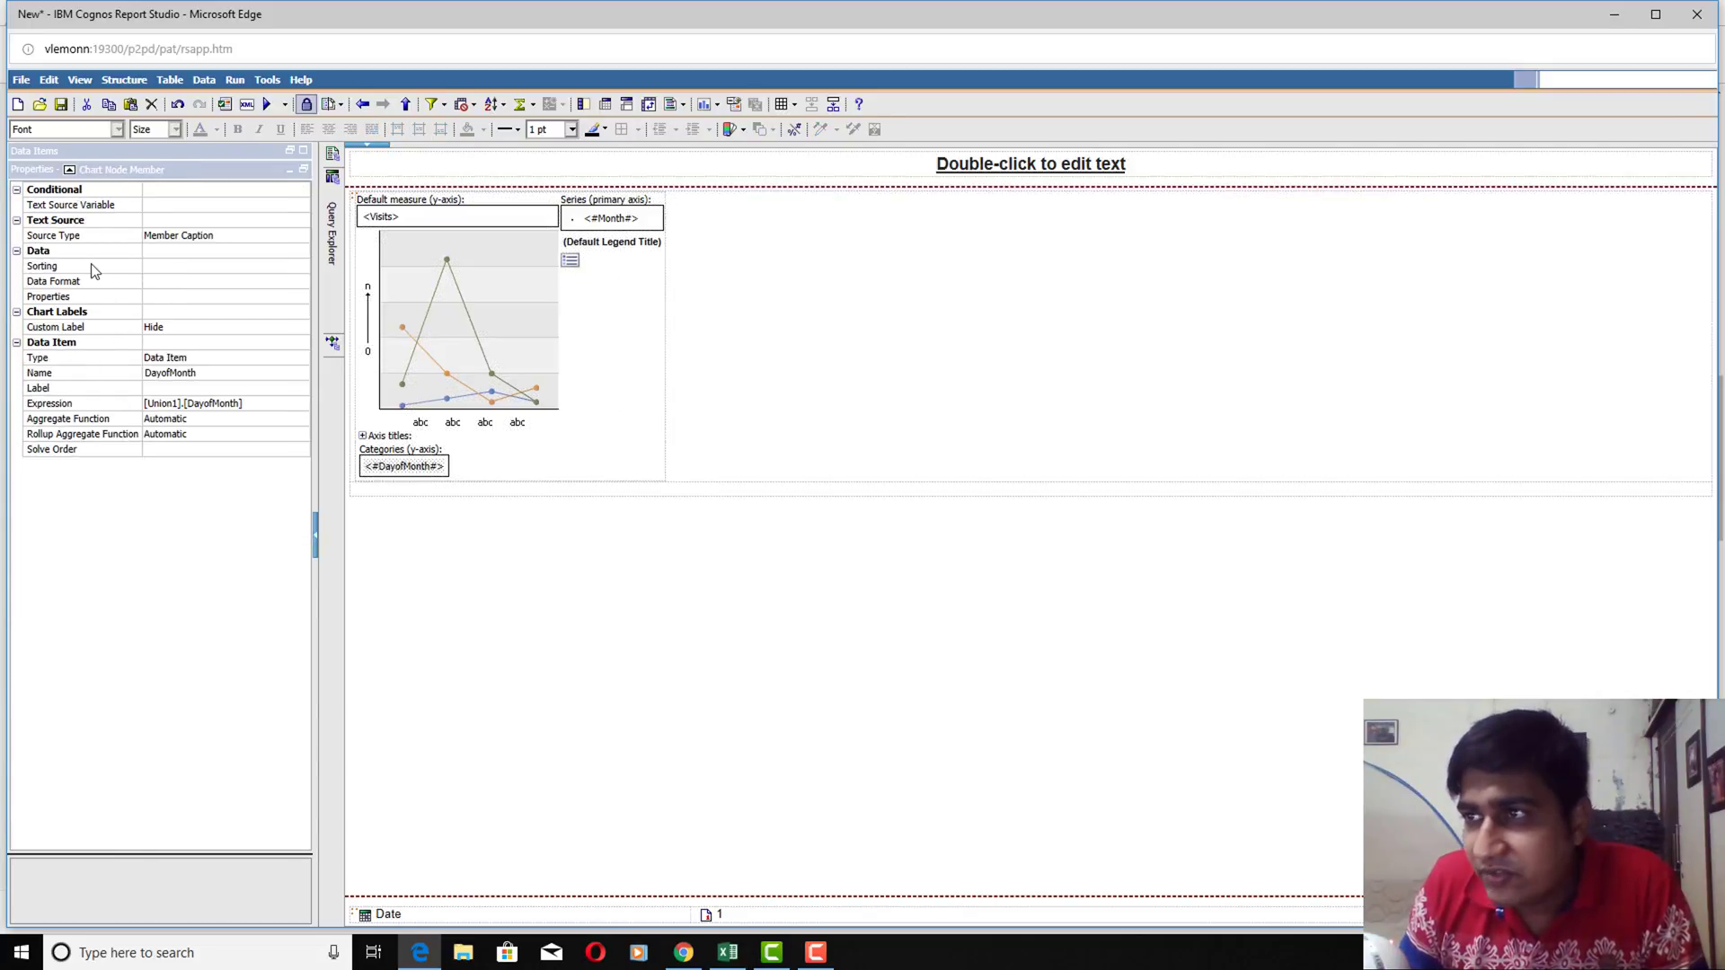
click(152, 267)
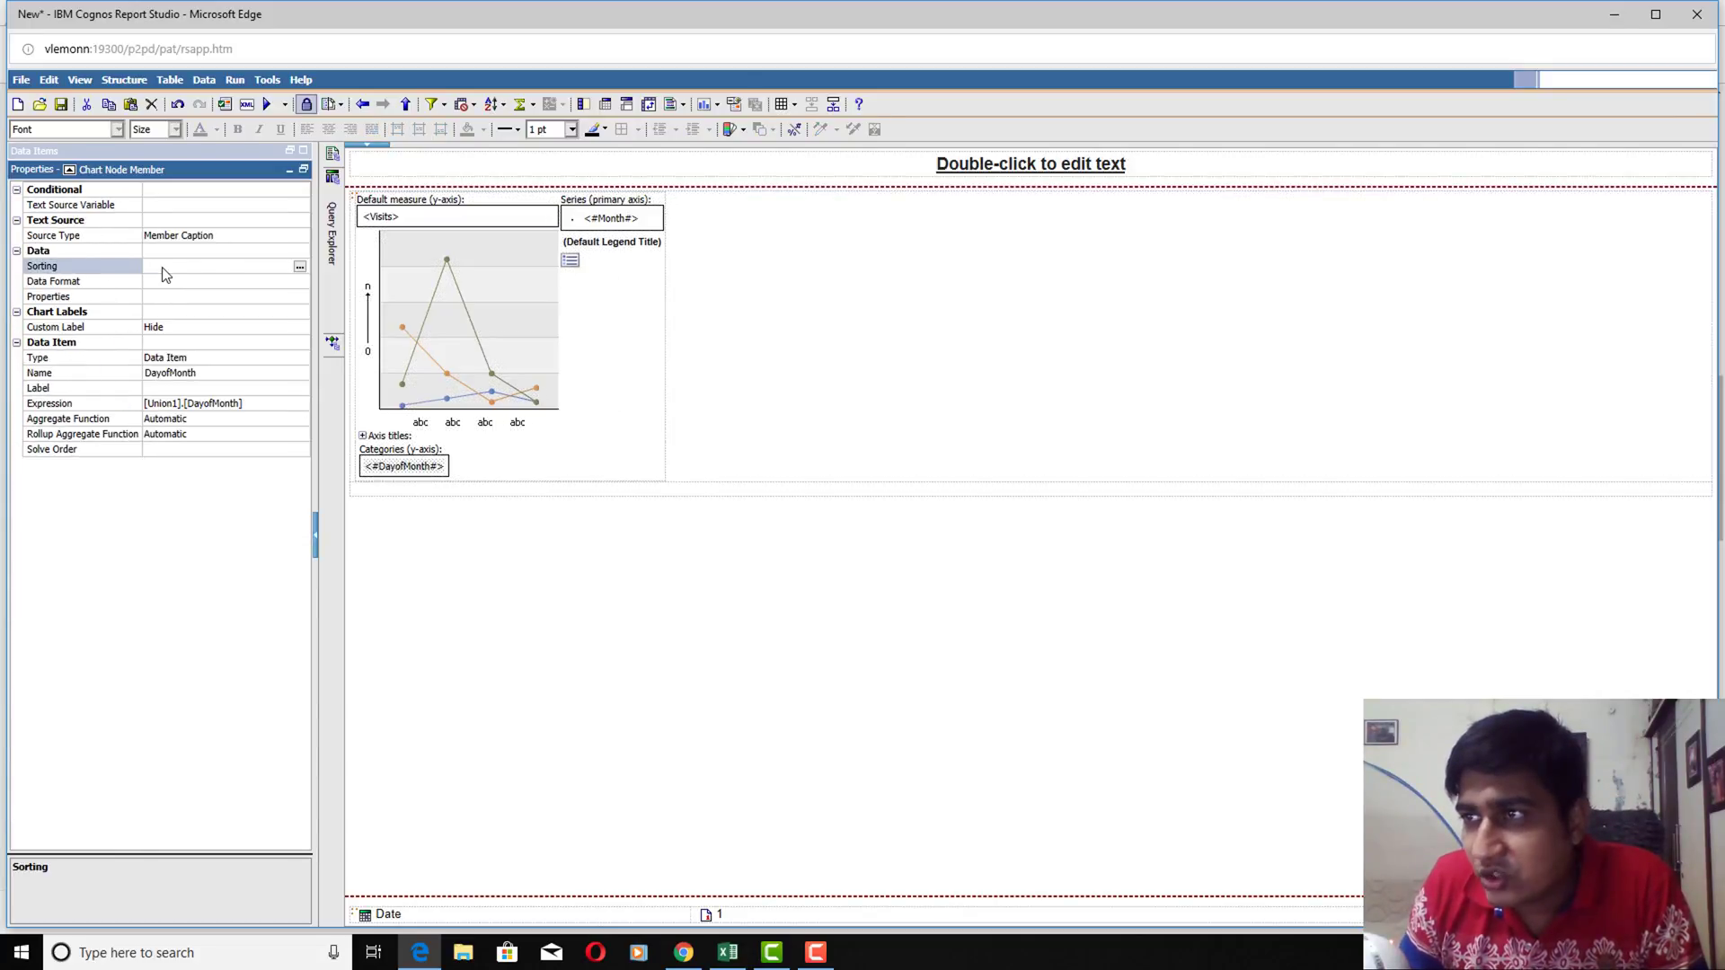
click(300, 268)
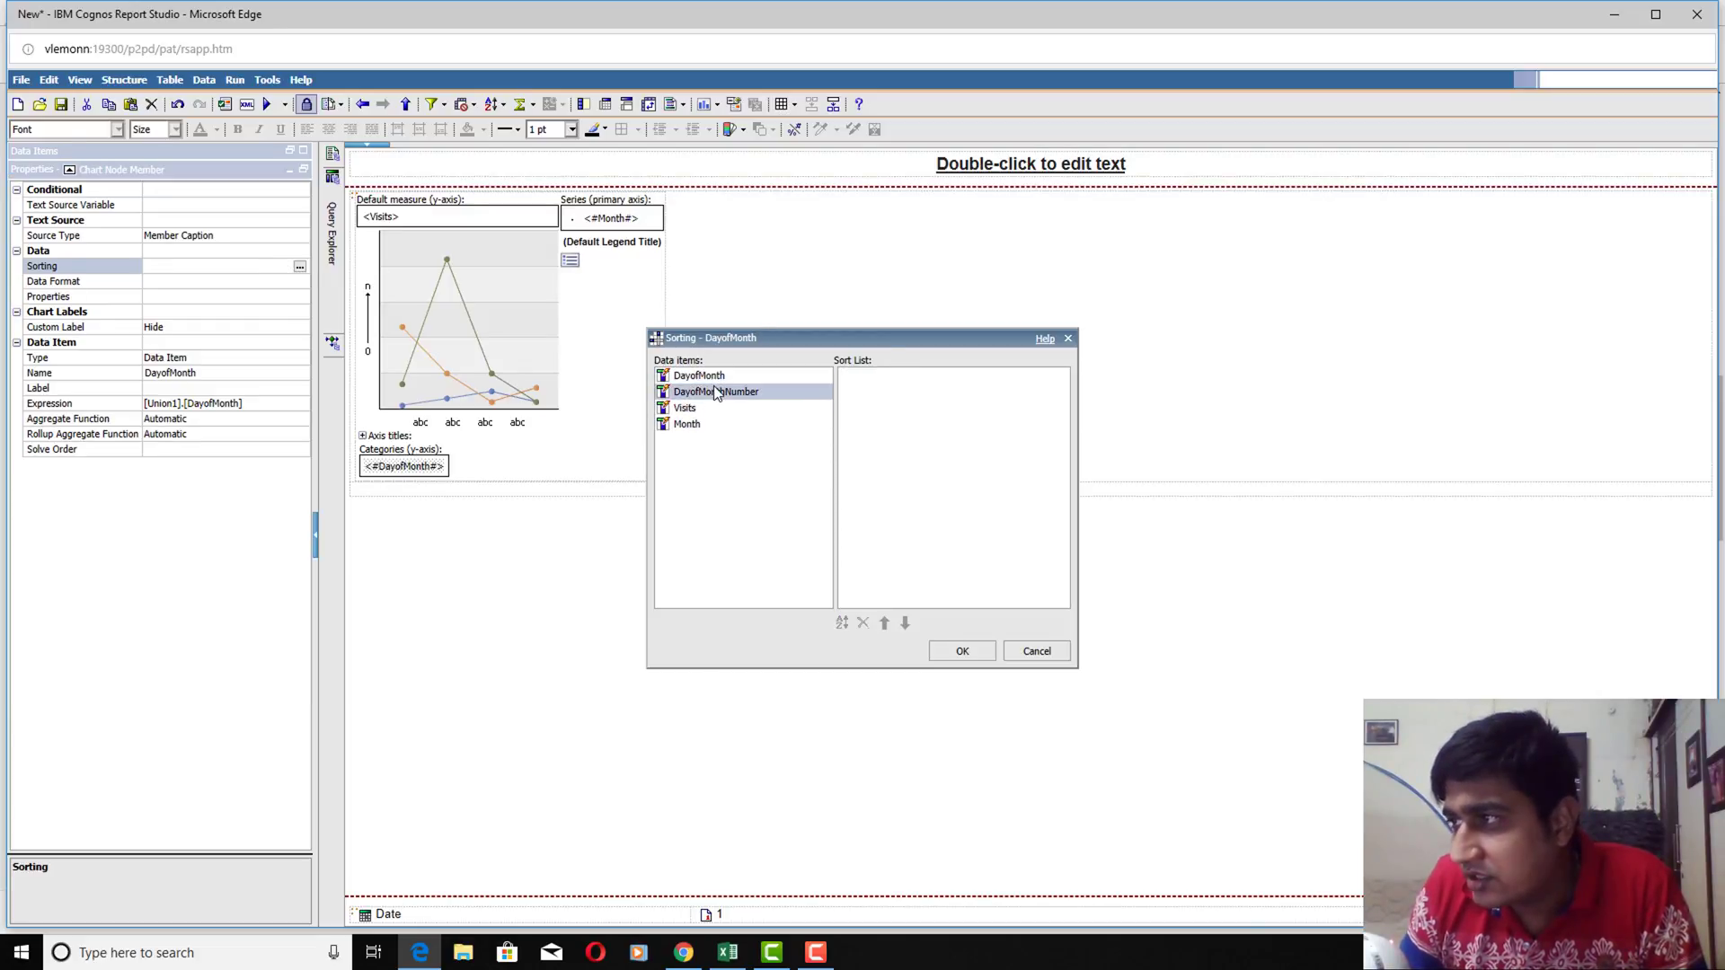
drag(716, 392, 921, 402)
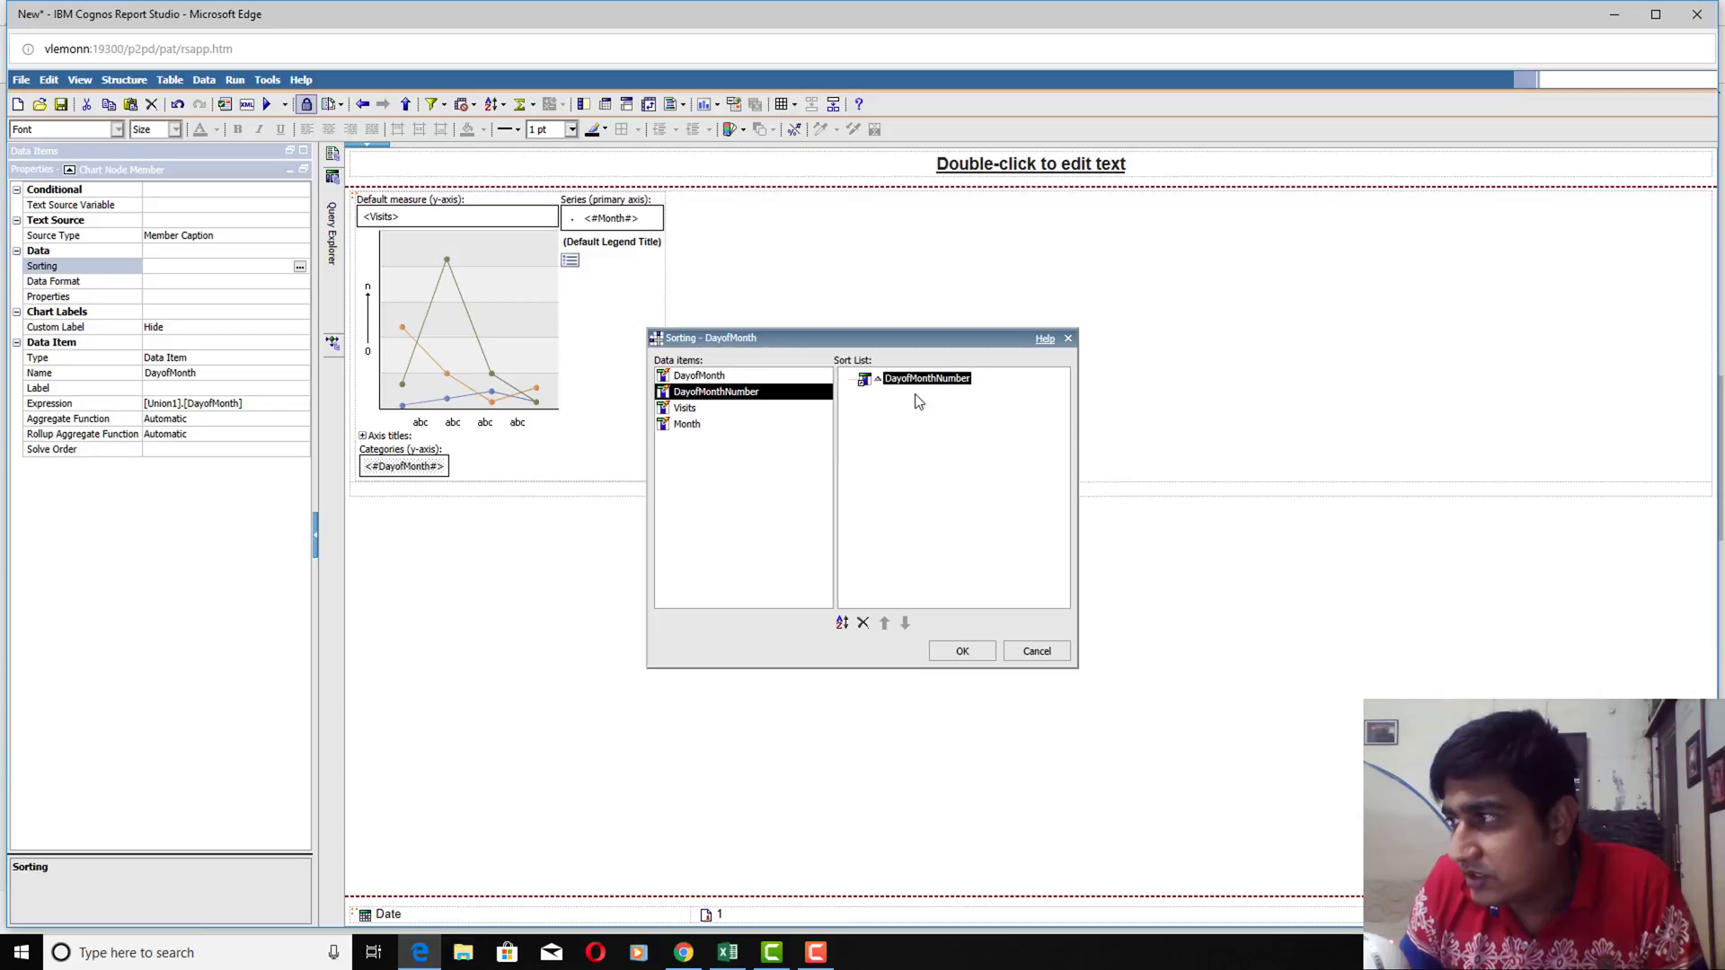
click(956, 650)
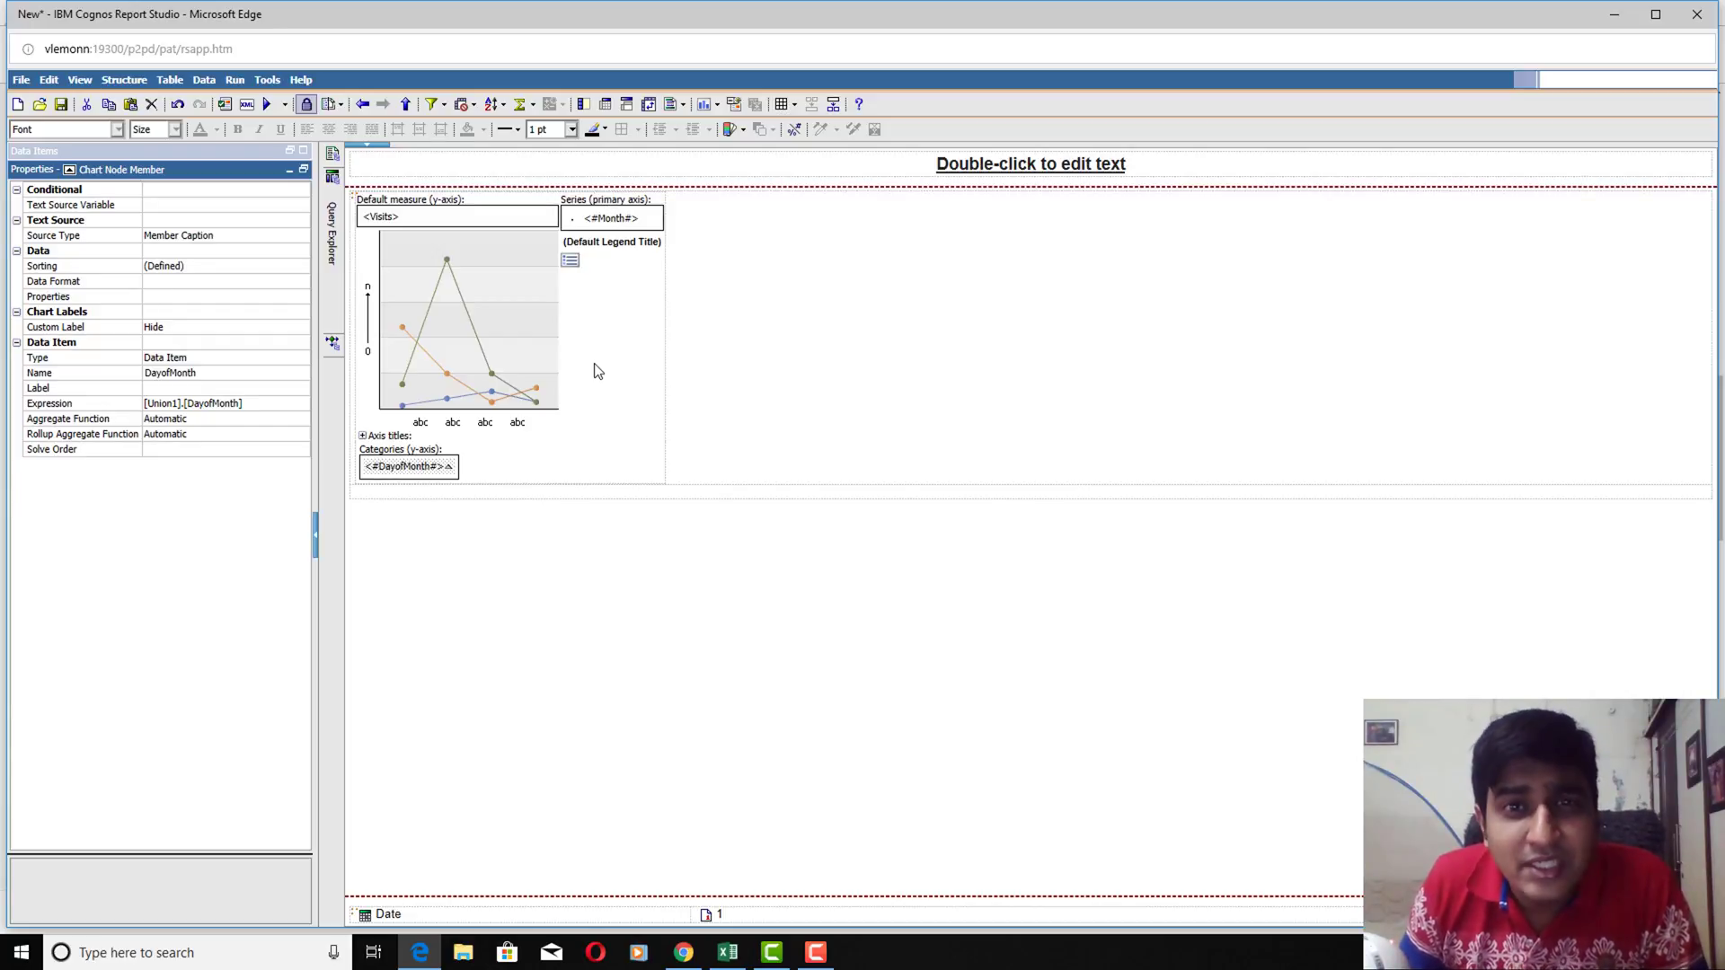
Run the report in HTML to check the day order along the chart's category axis, and close the preview
click(650, 217)
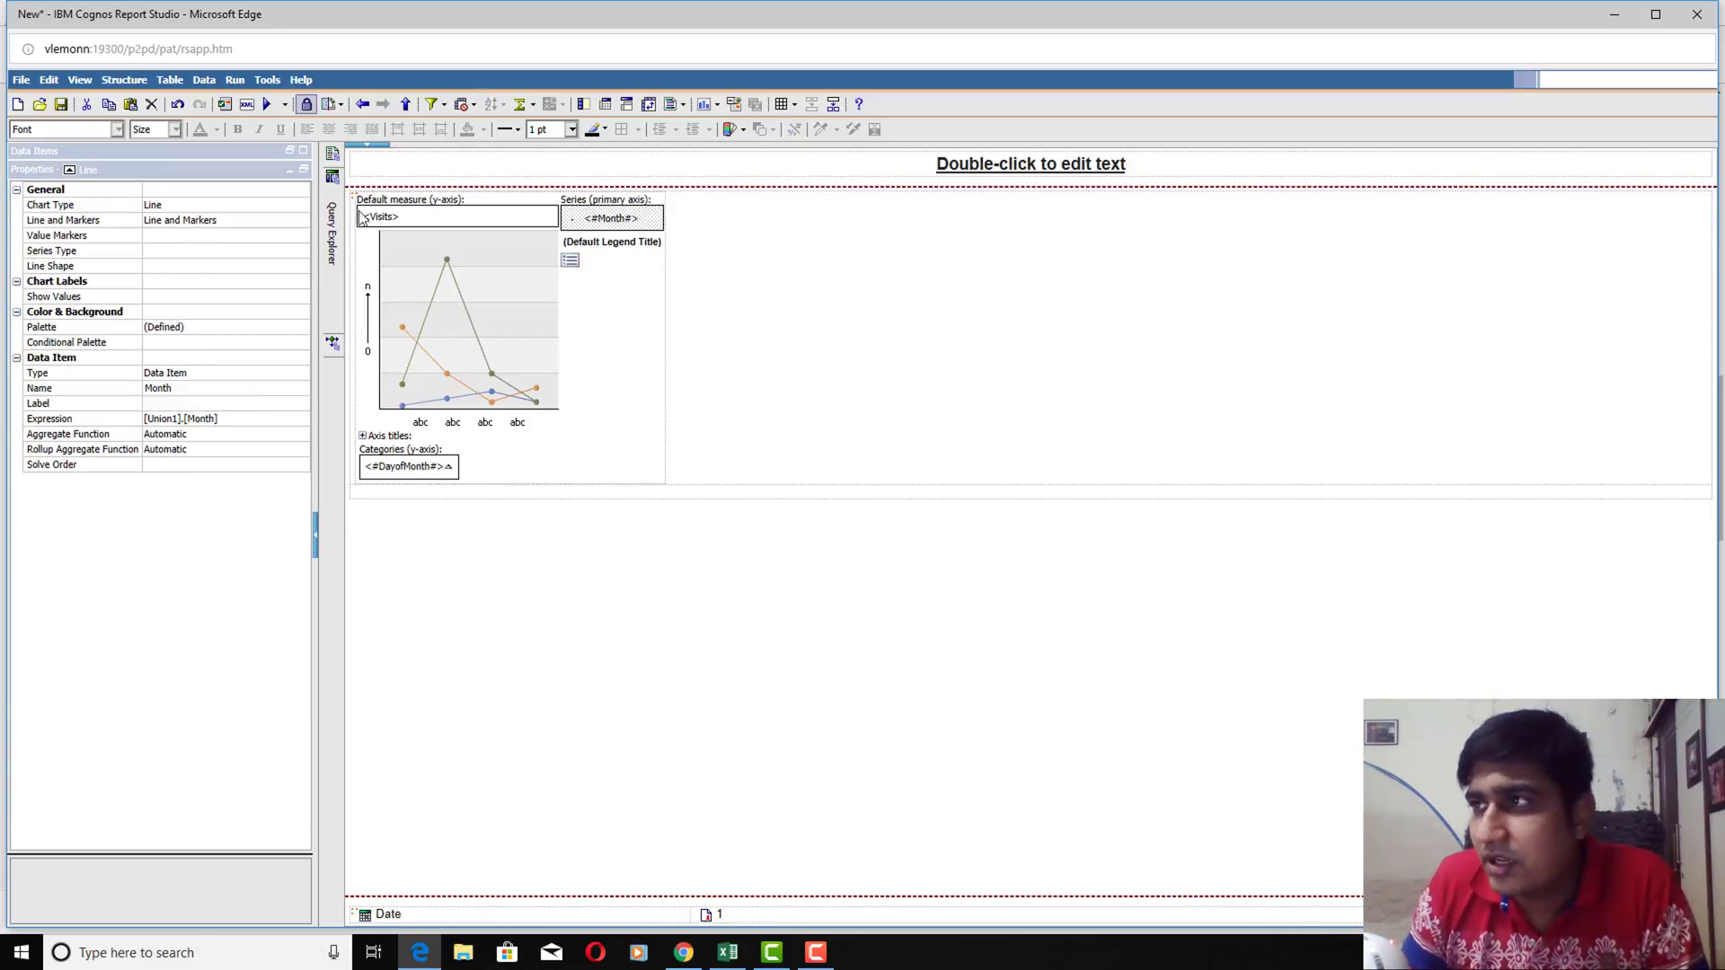
click(285, 104)
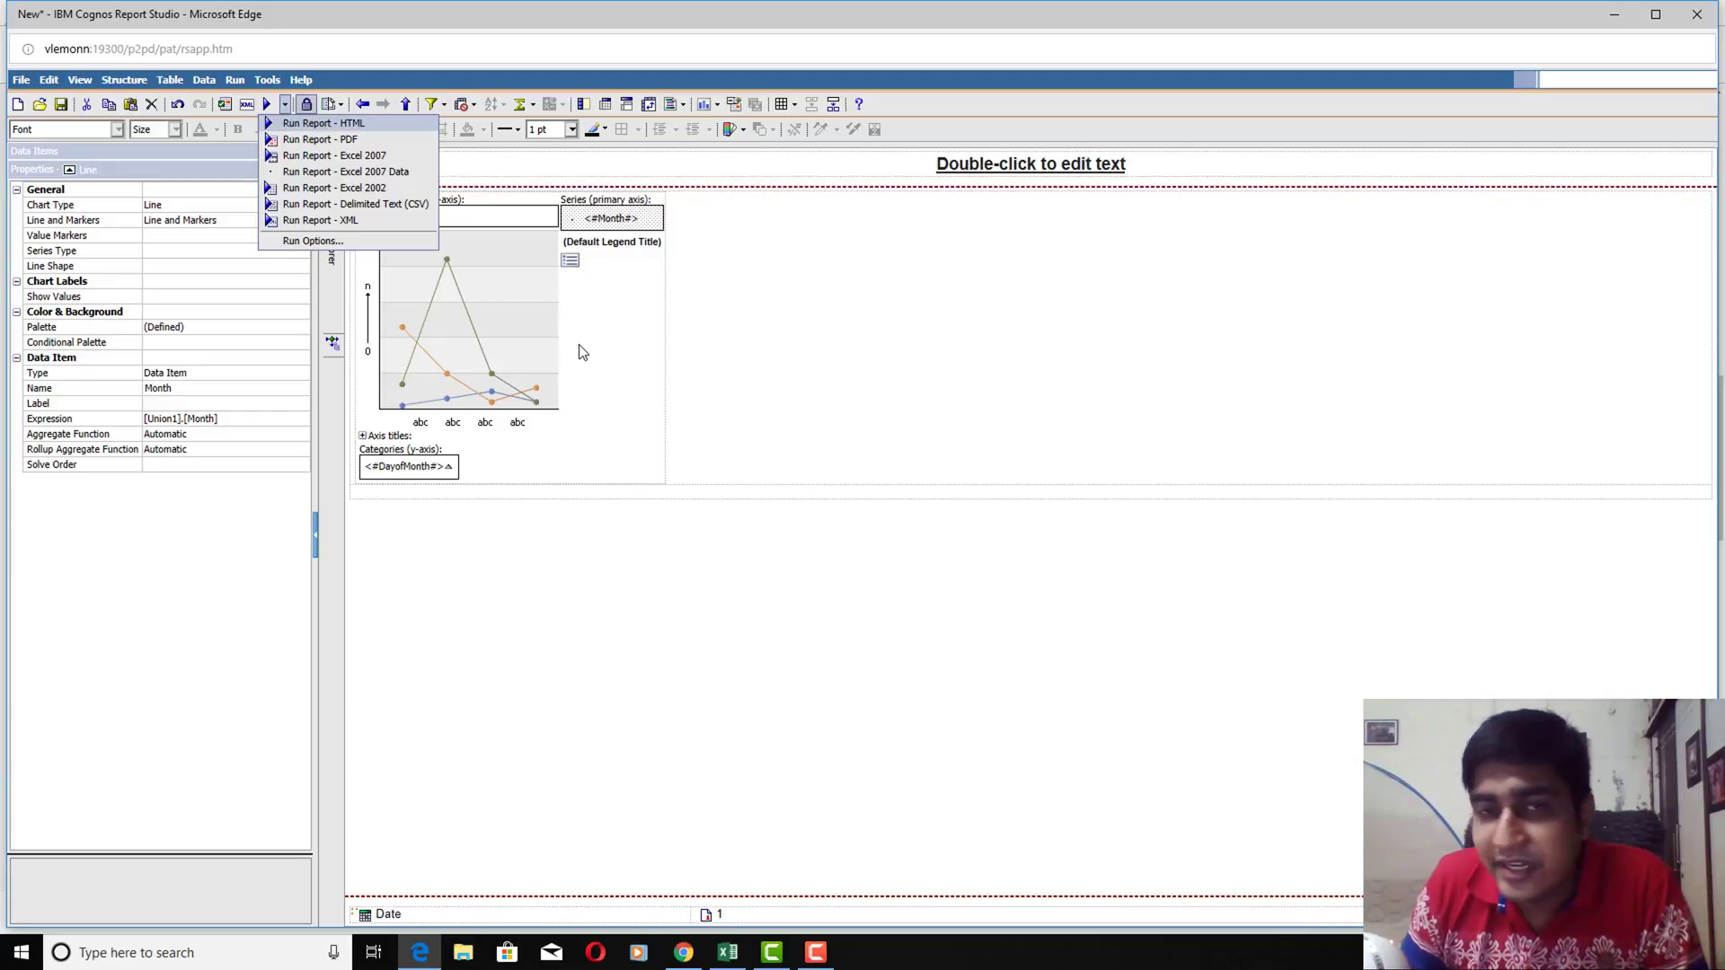
click(321, 124)
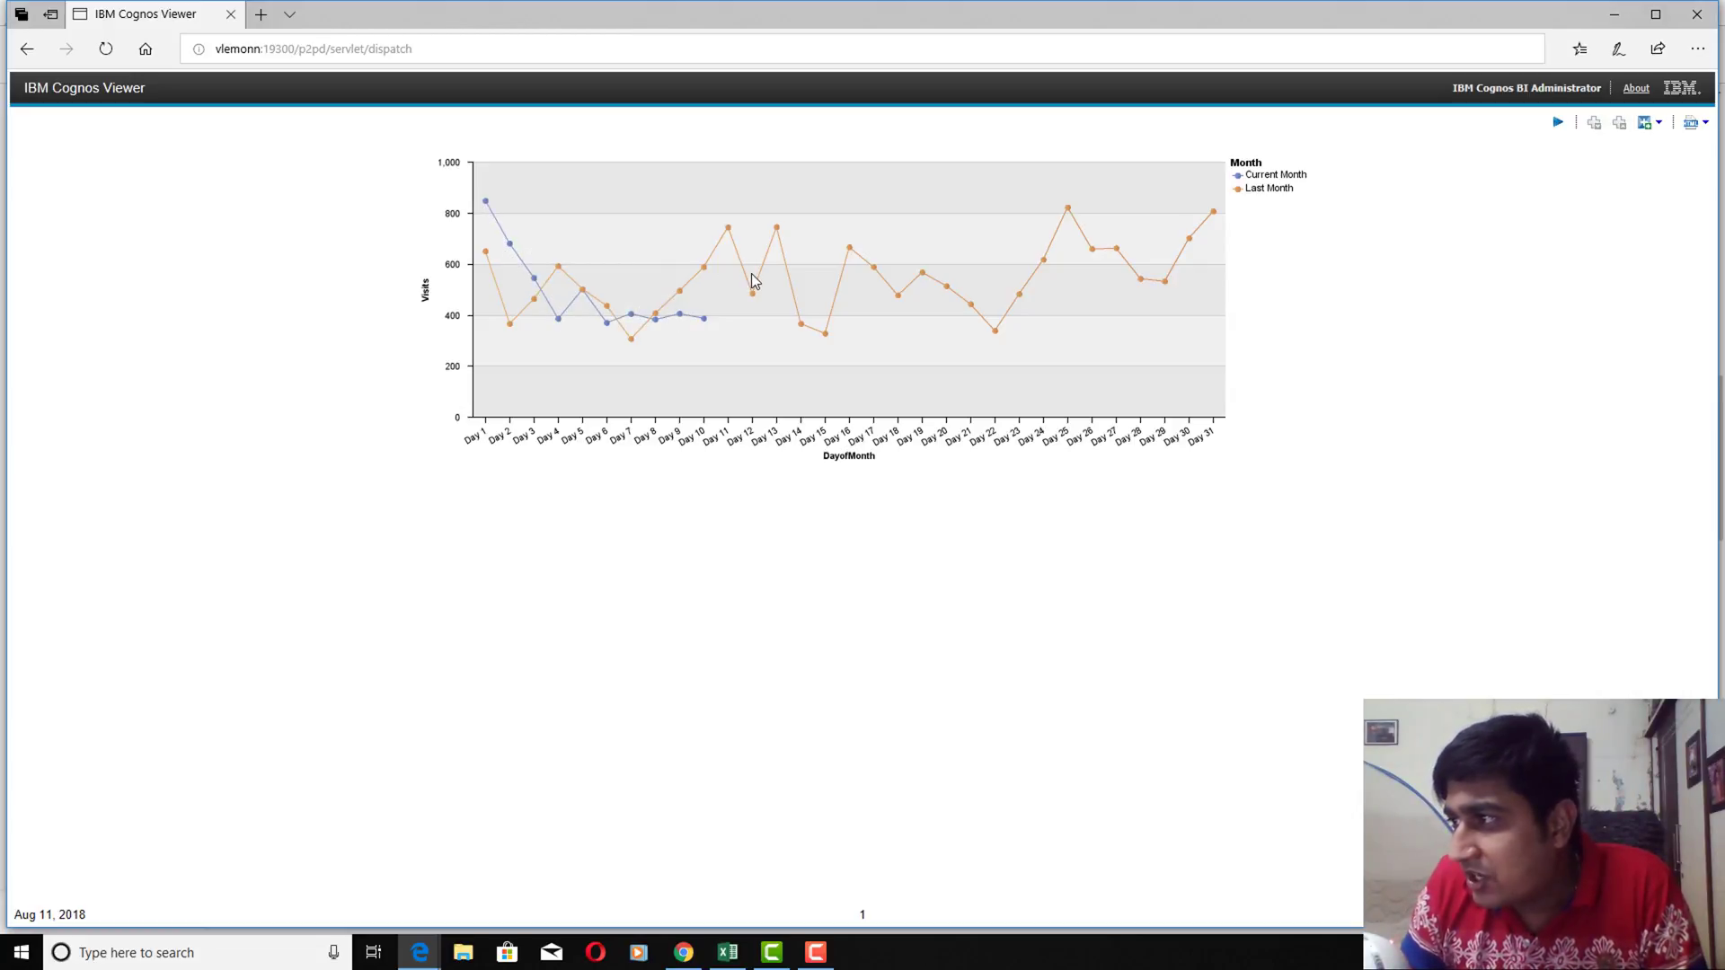
click(232, 15)
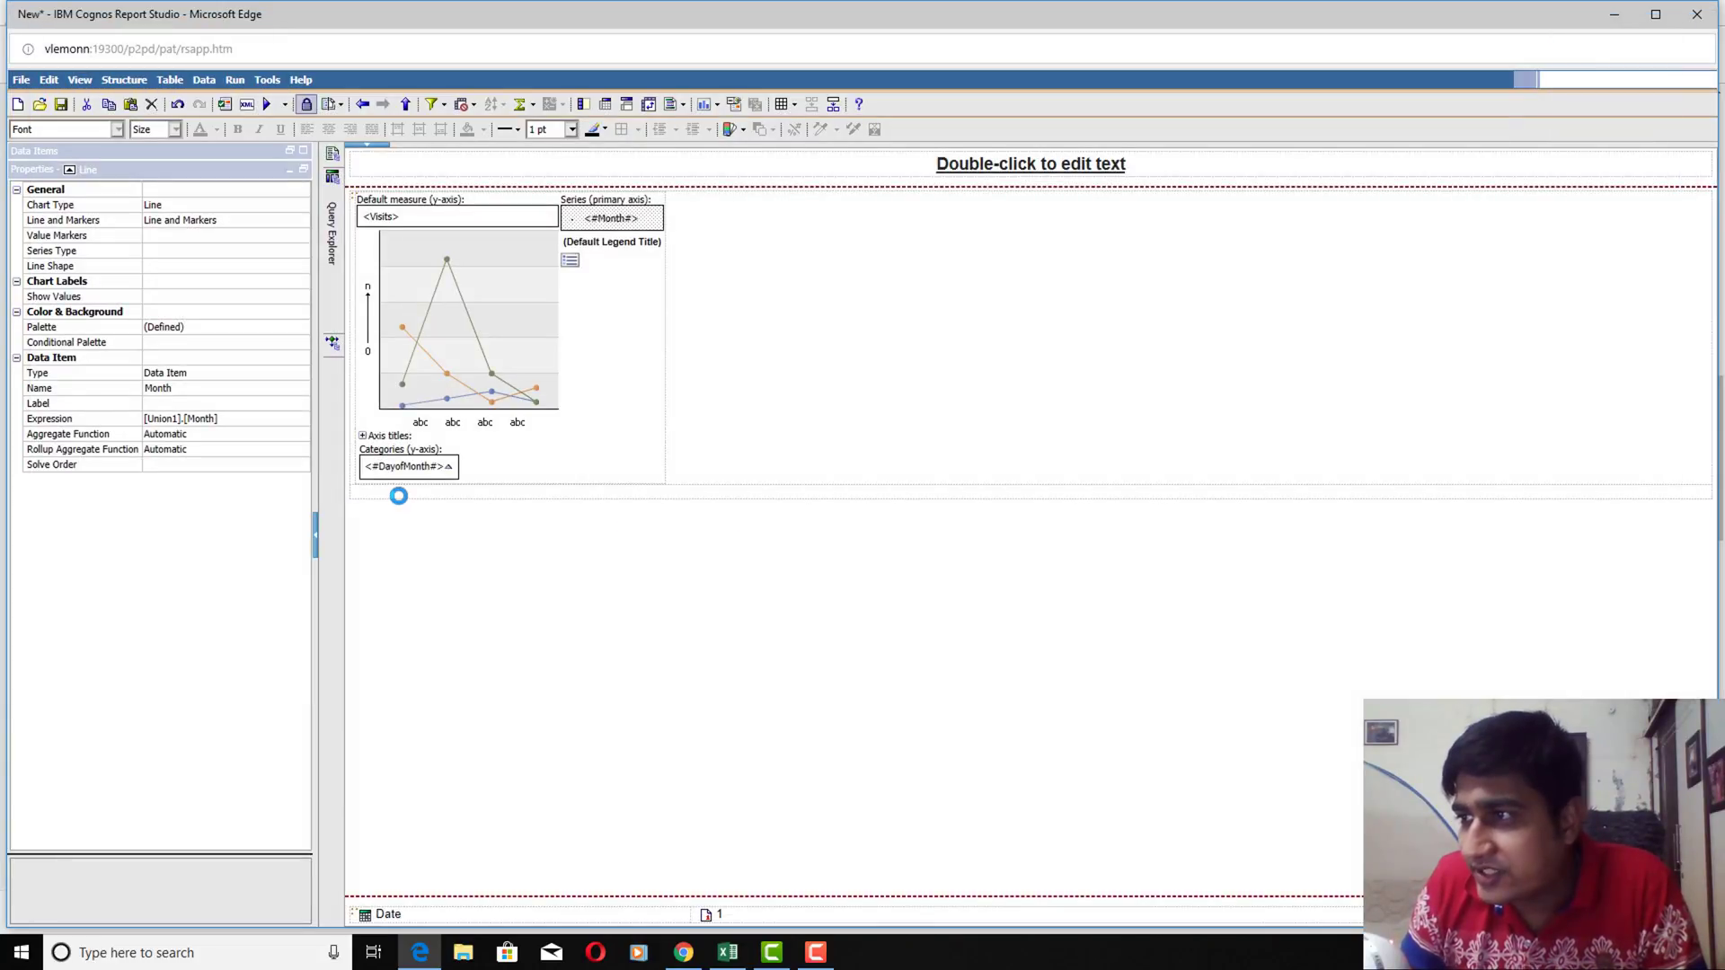
Insert a crosstab into the table's second row, below the chart, using the Visitors query
click(303, 150)
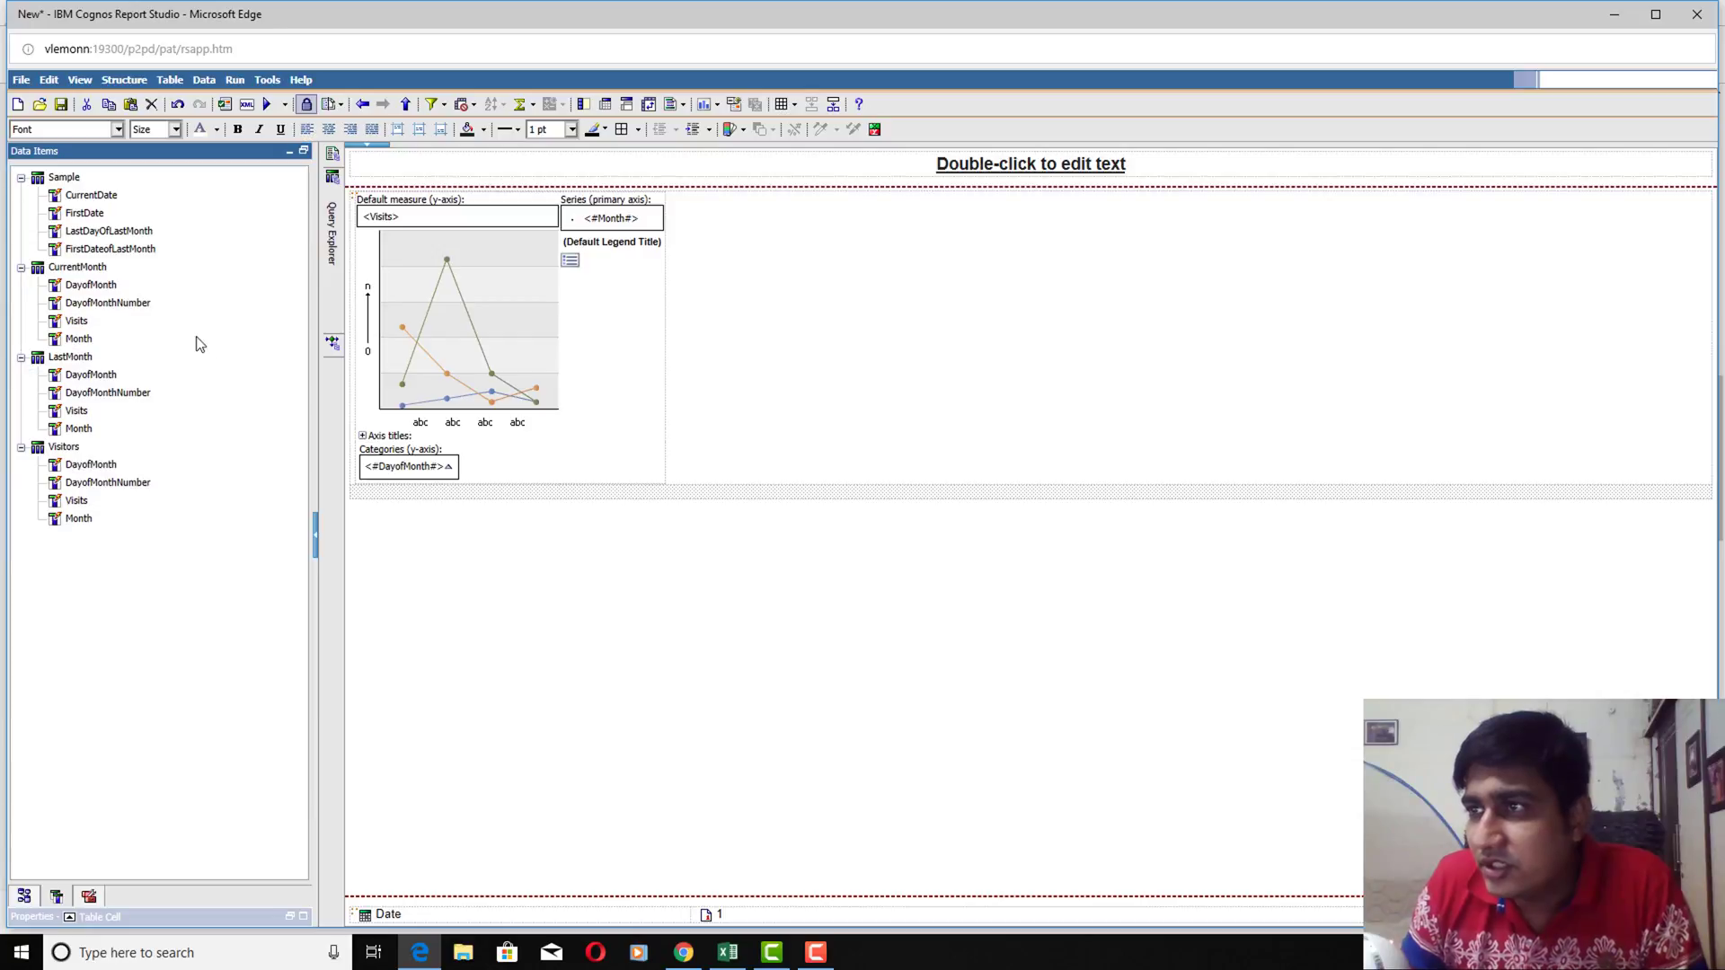
click(88, 897)
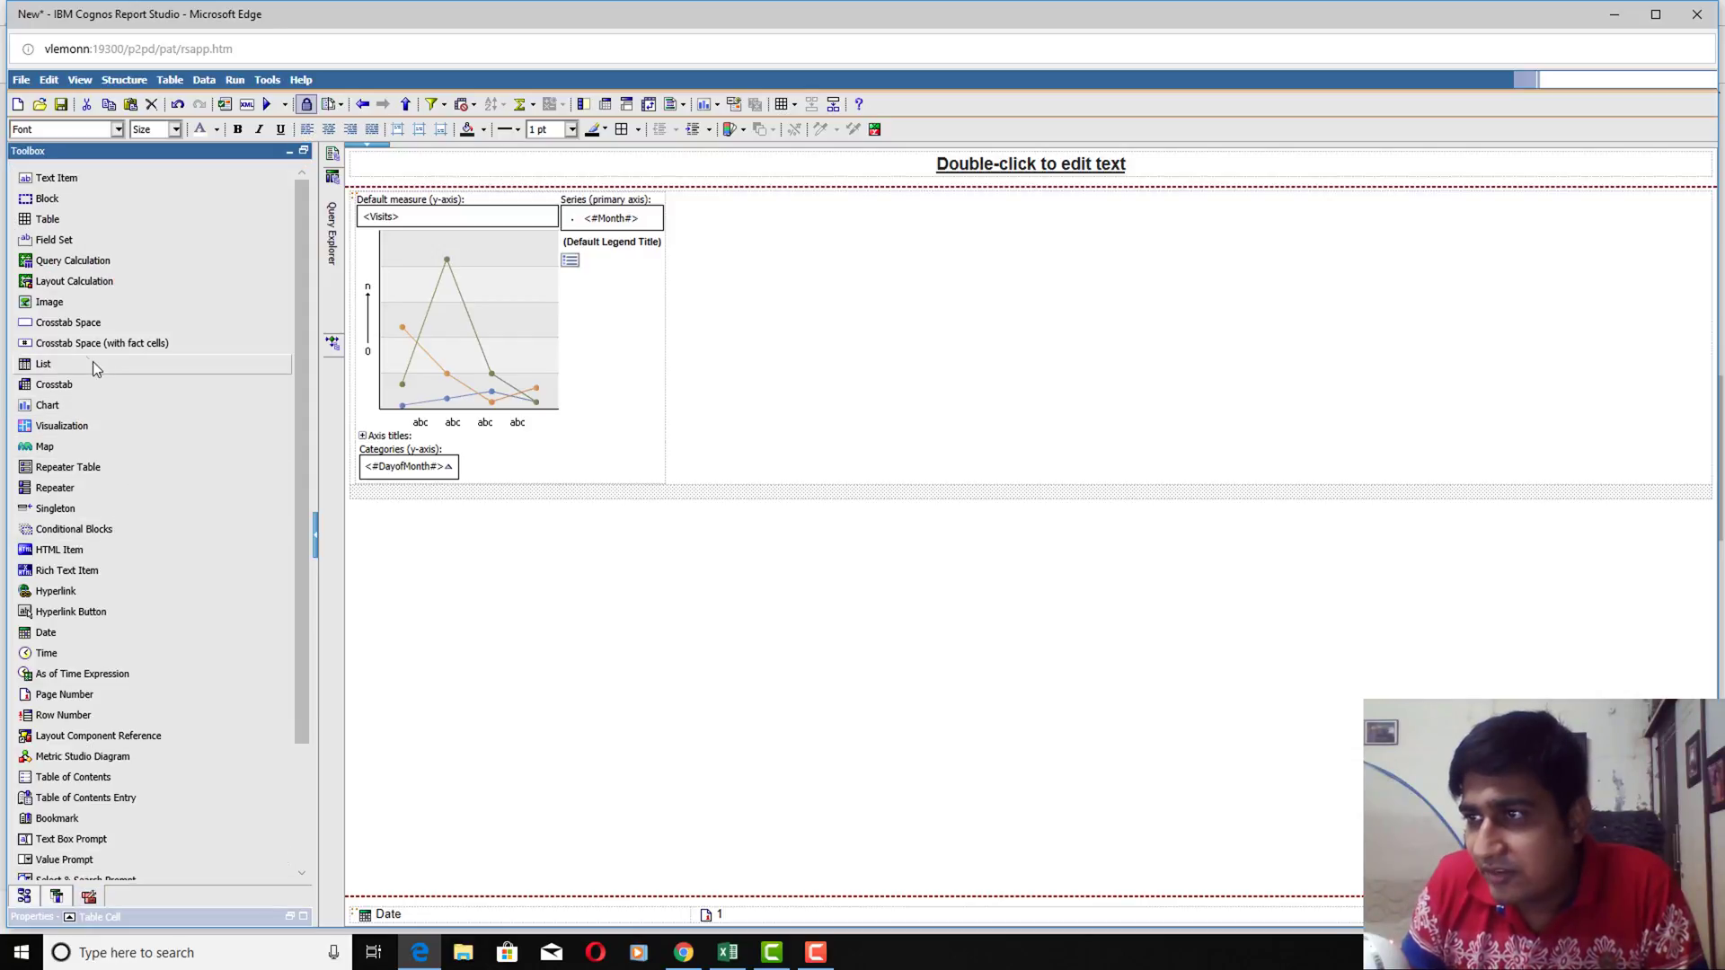
drag(438, 466, 533, 493)
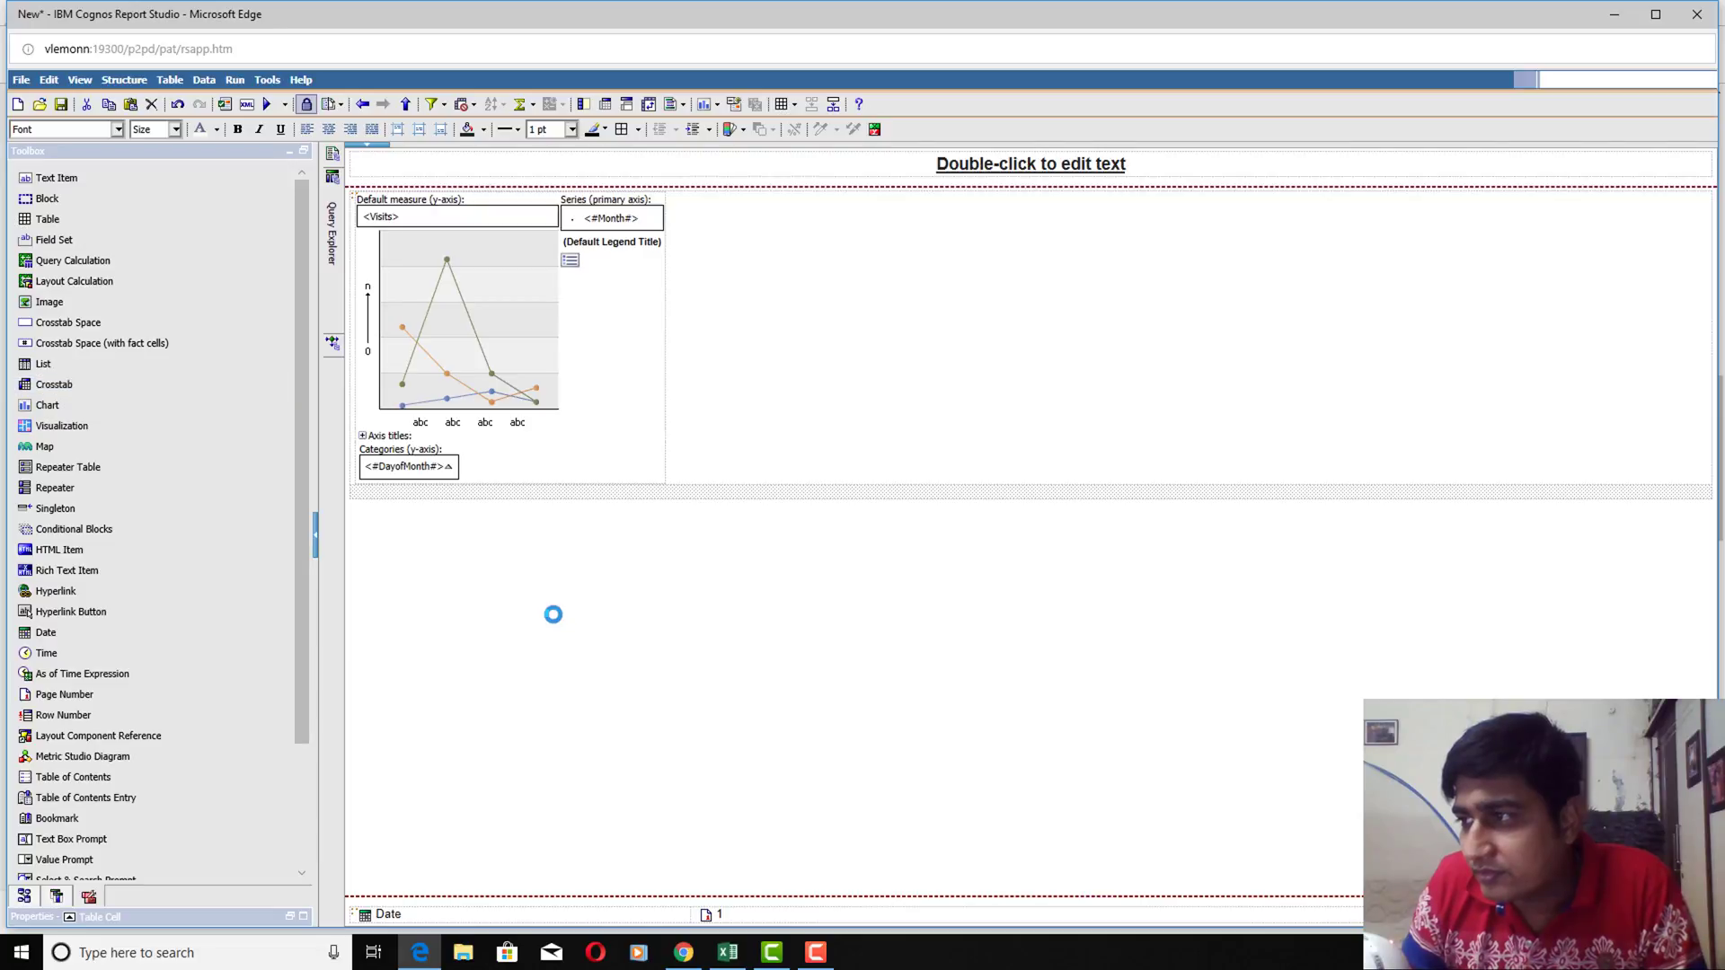
click(962, 507)
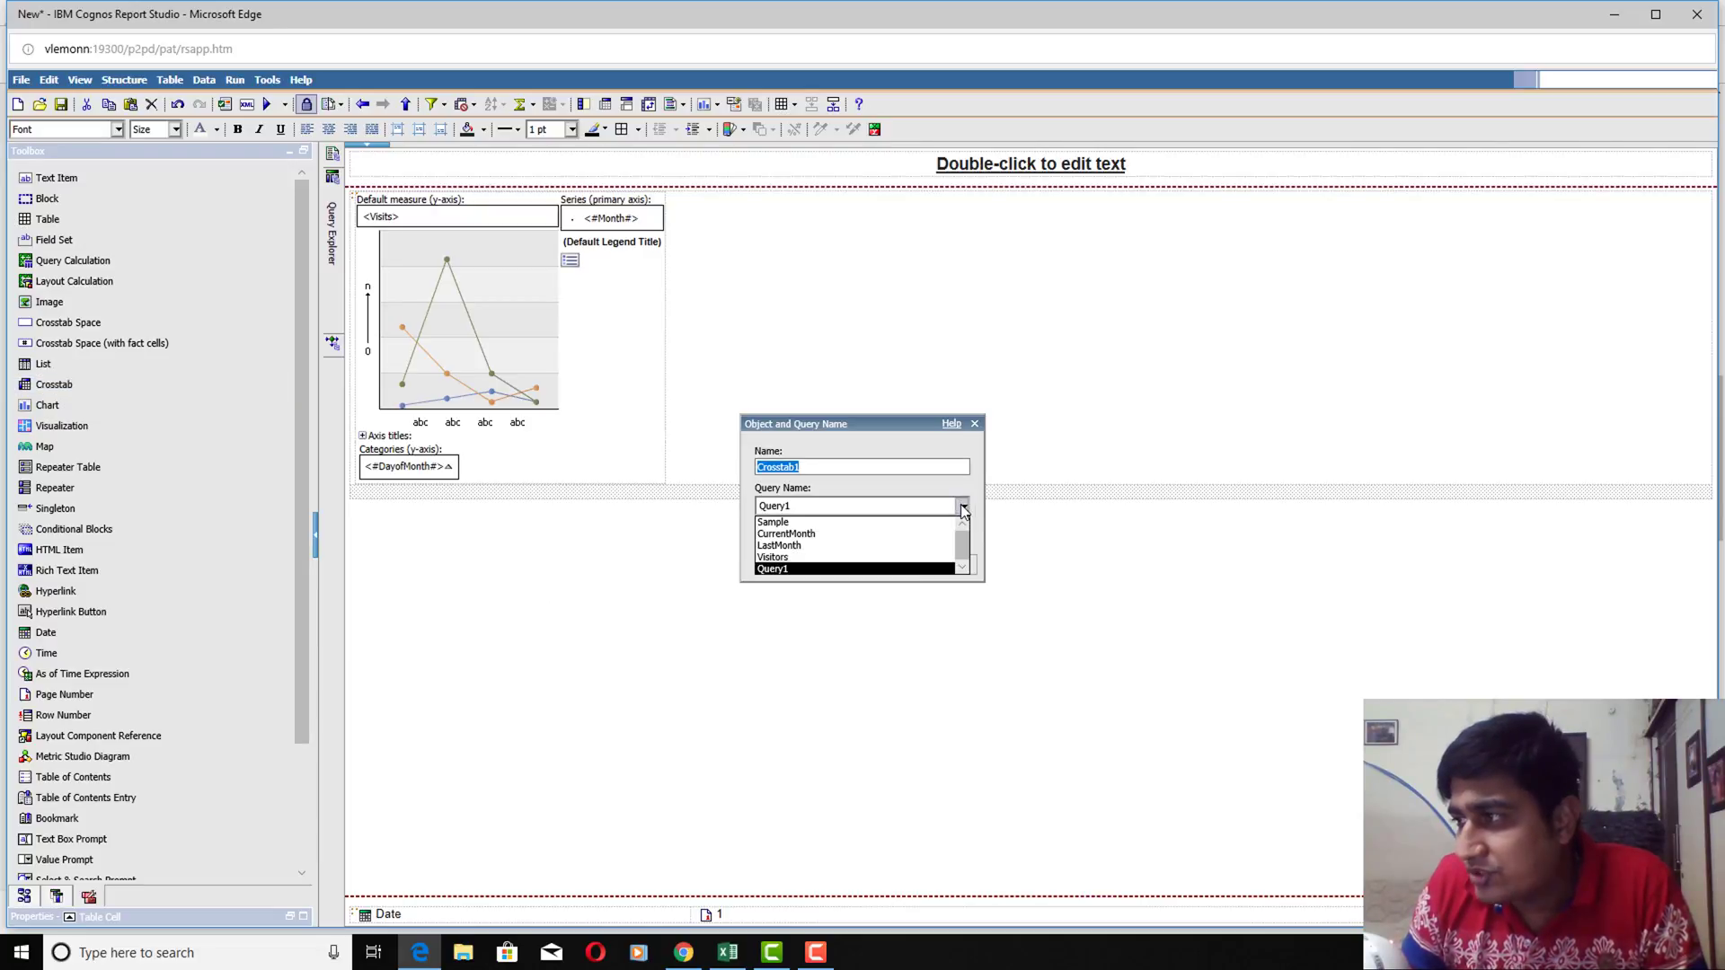
click(887, 557)
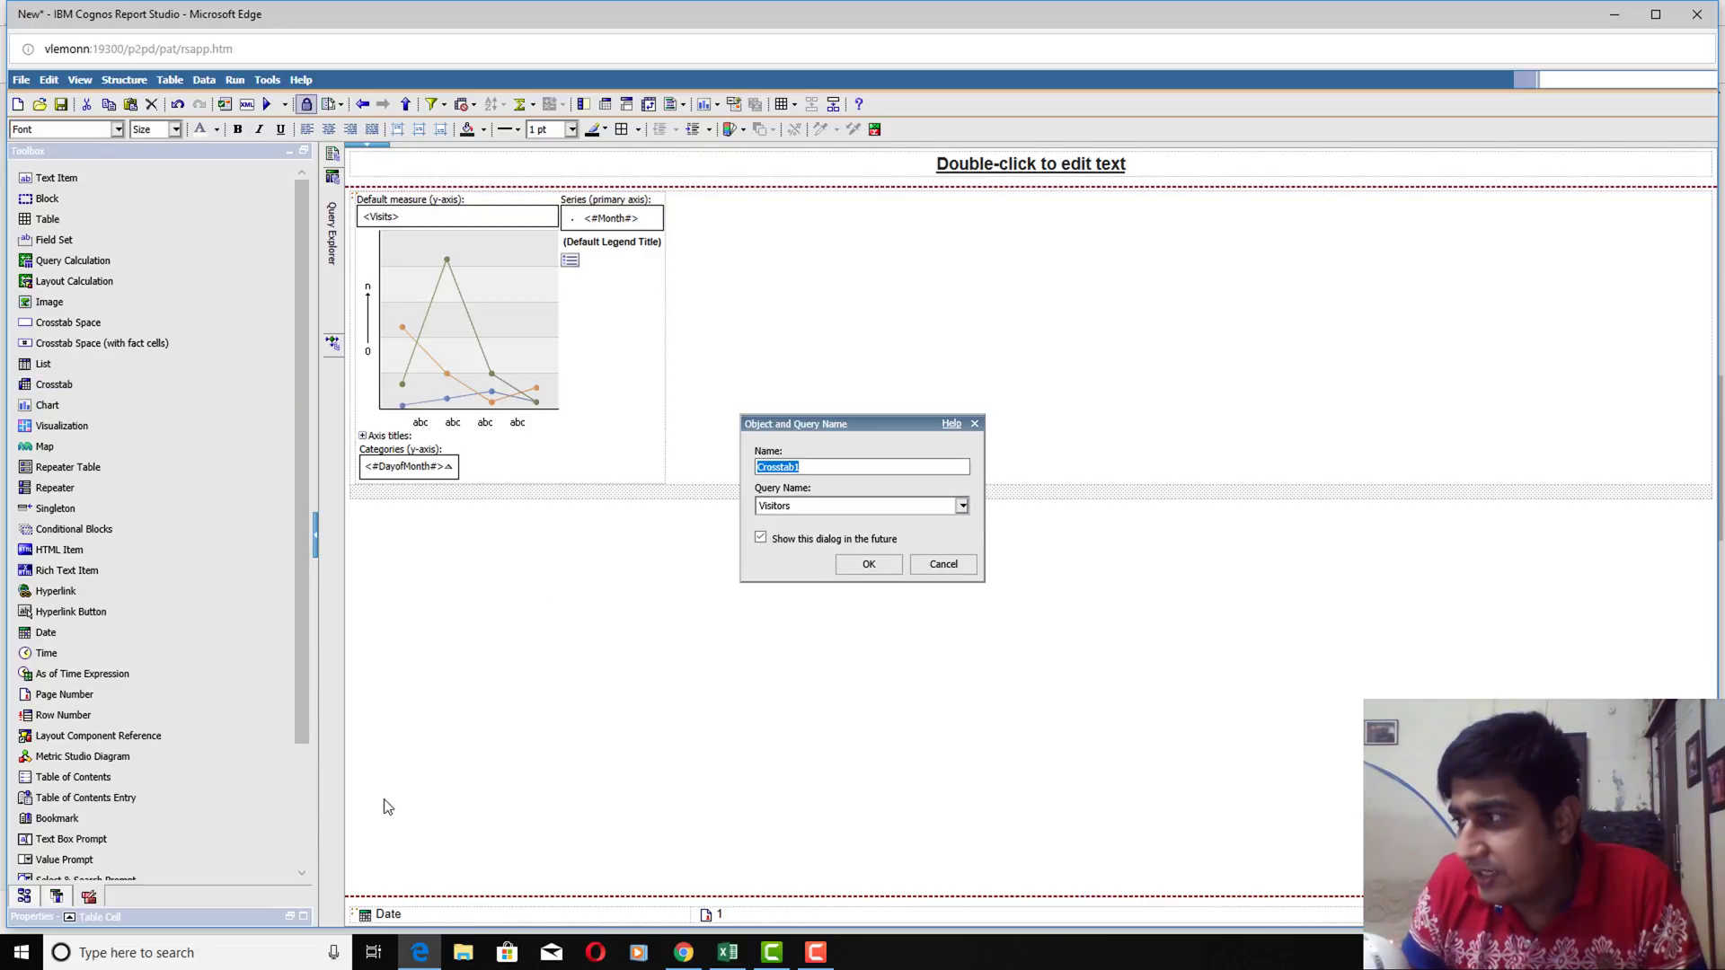
key(Return)
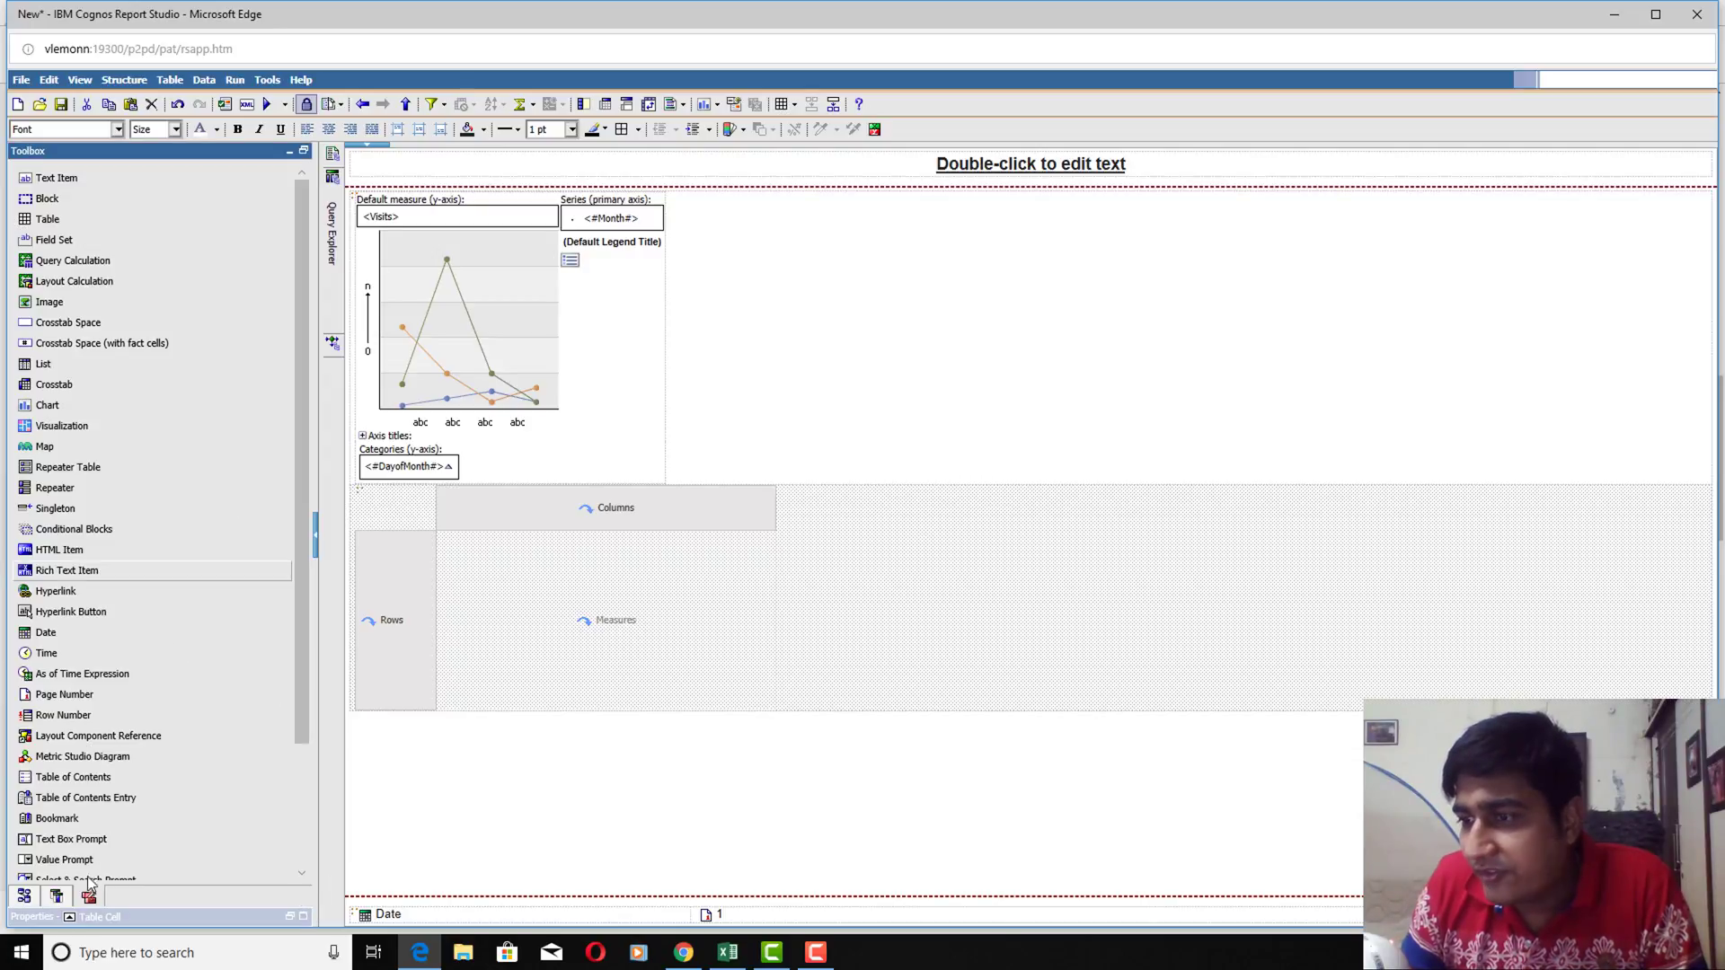
Fill the crosstab from the Visitors query: Visits as measure, Month as rows and DayofMonthNumber as columns
click(56, 896)
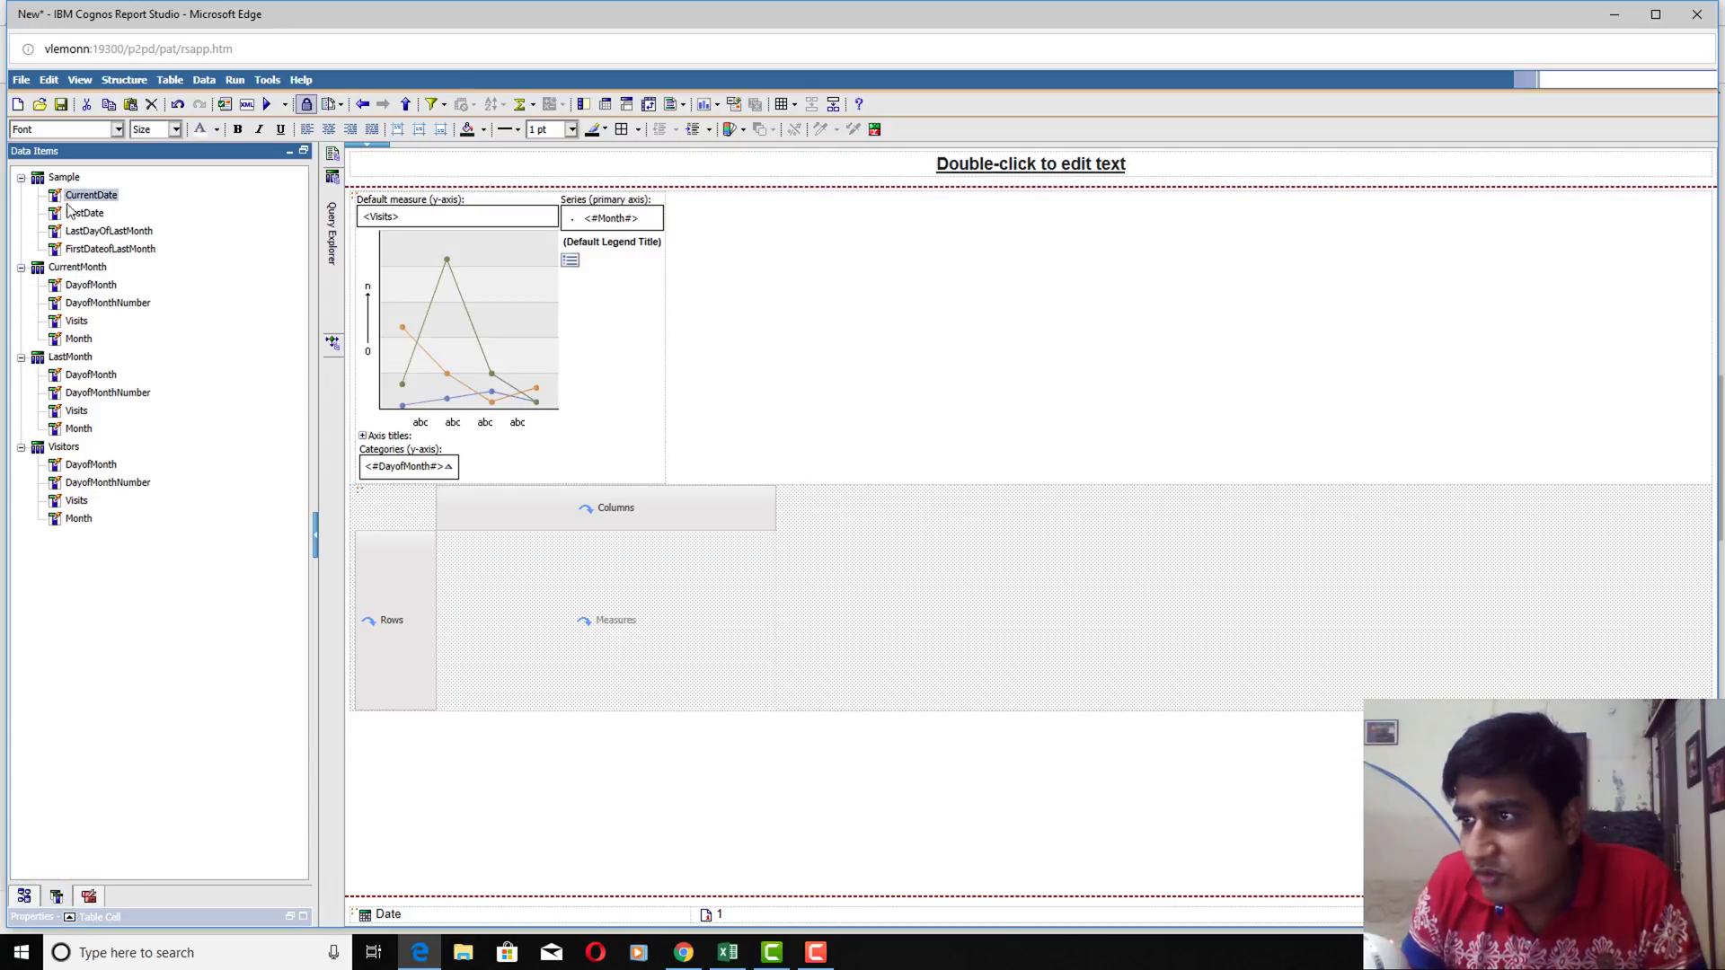
click(76, 500)
drag(220, 519, 571, 582)
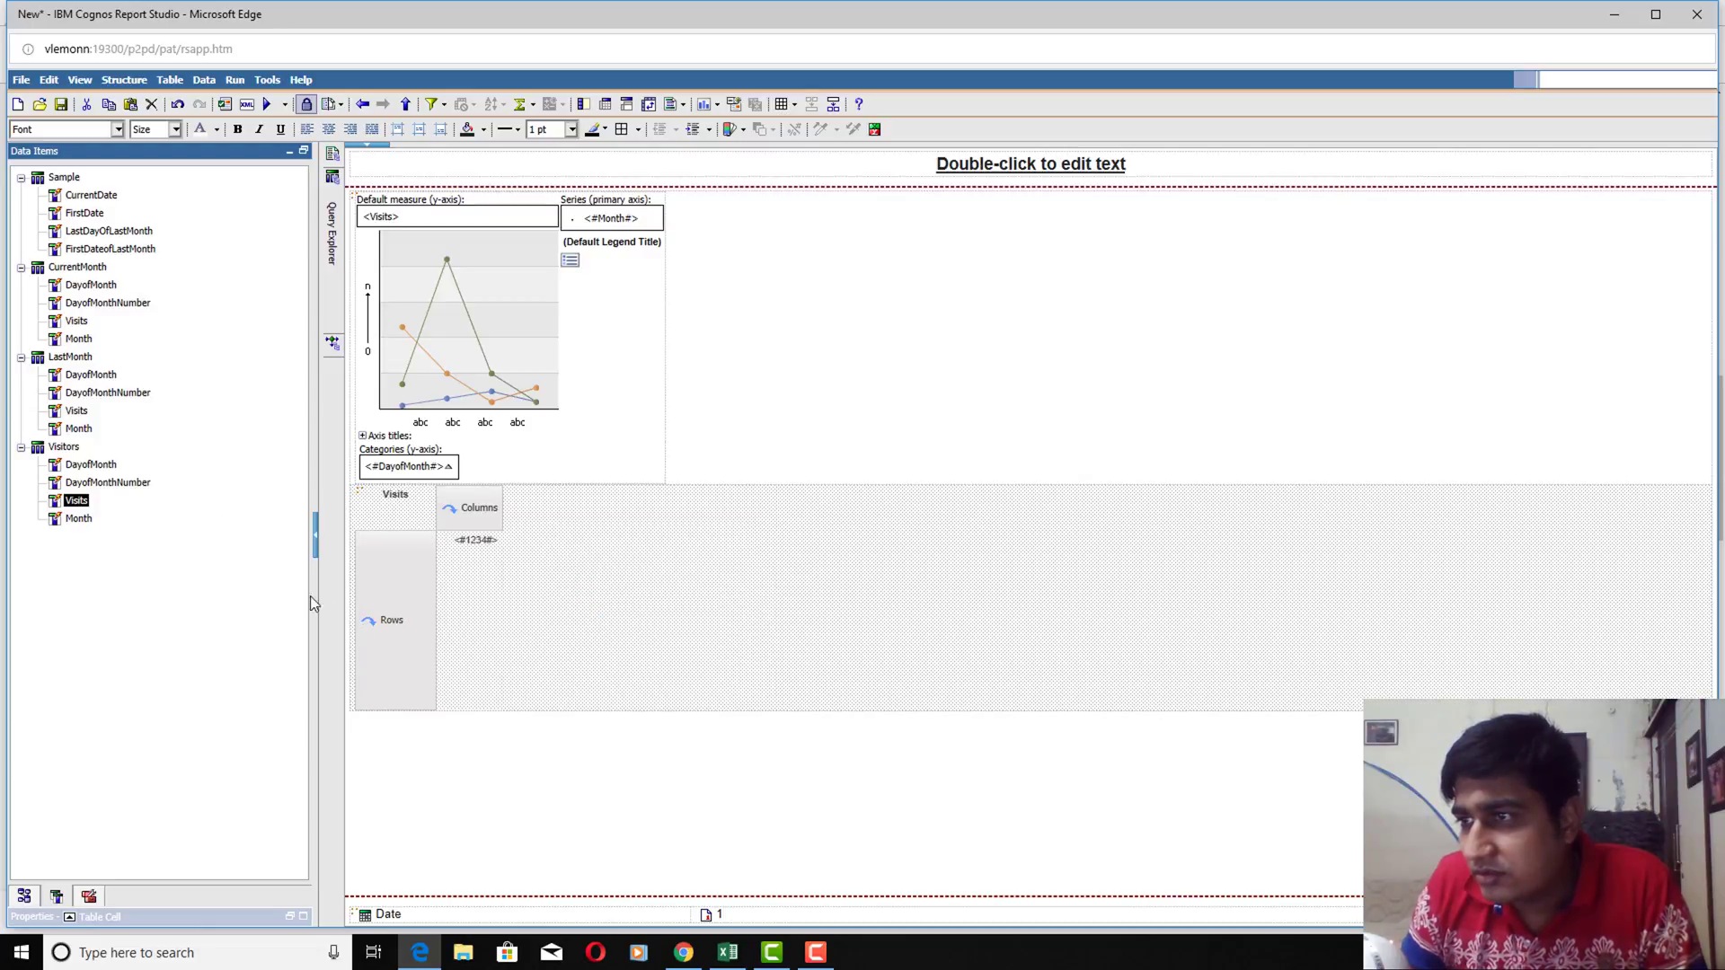
drag(81, 521, 36, 576)
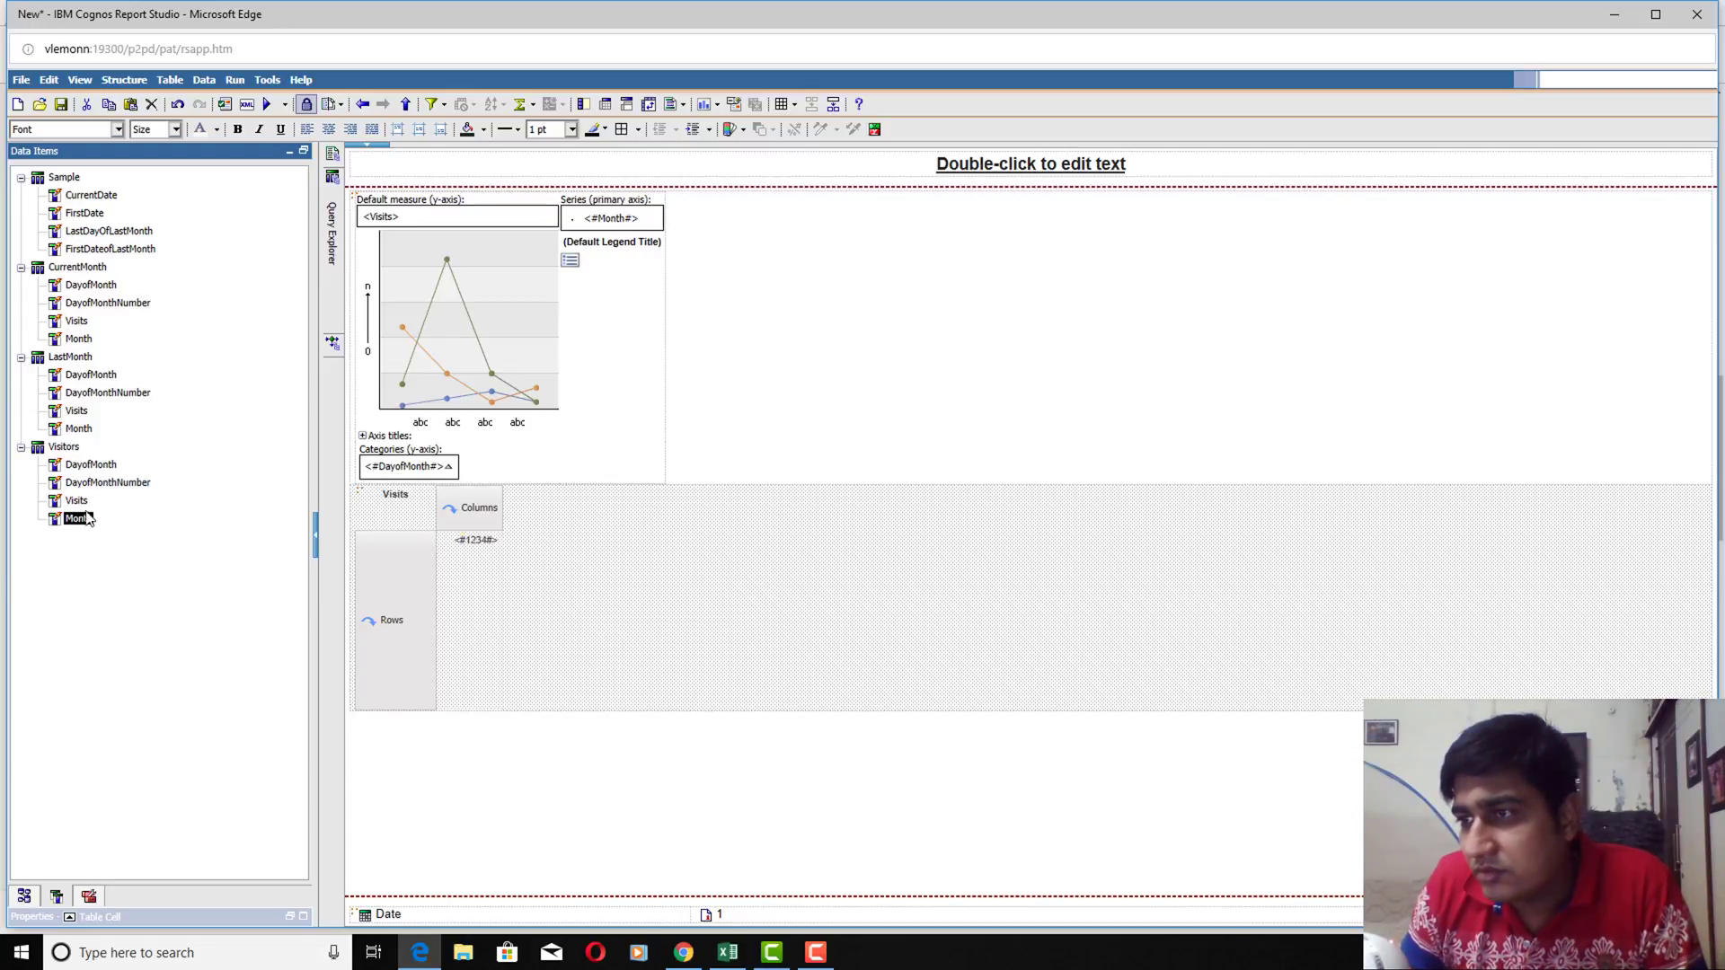
drag(386, 575, 461, 523)
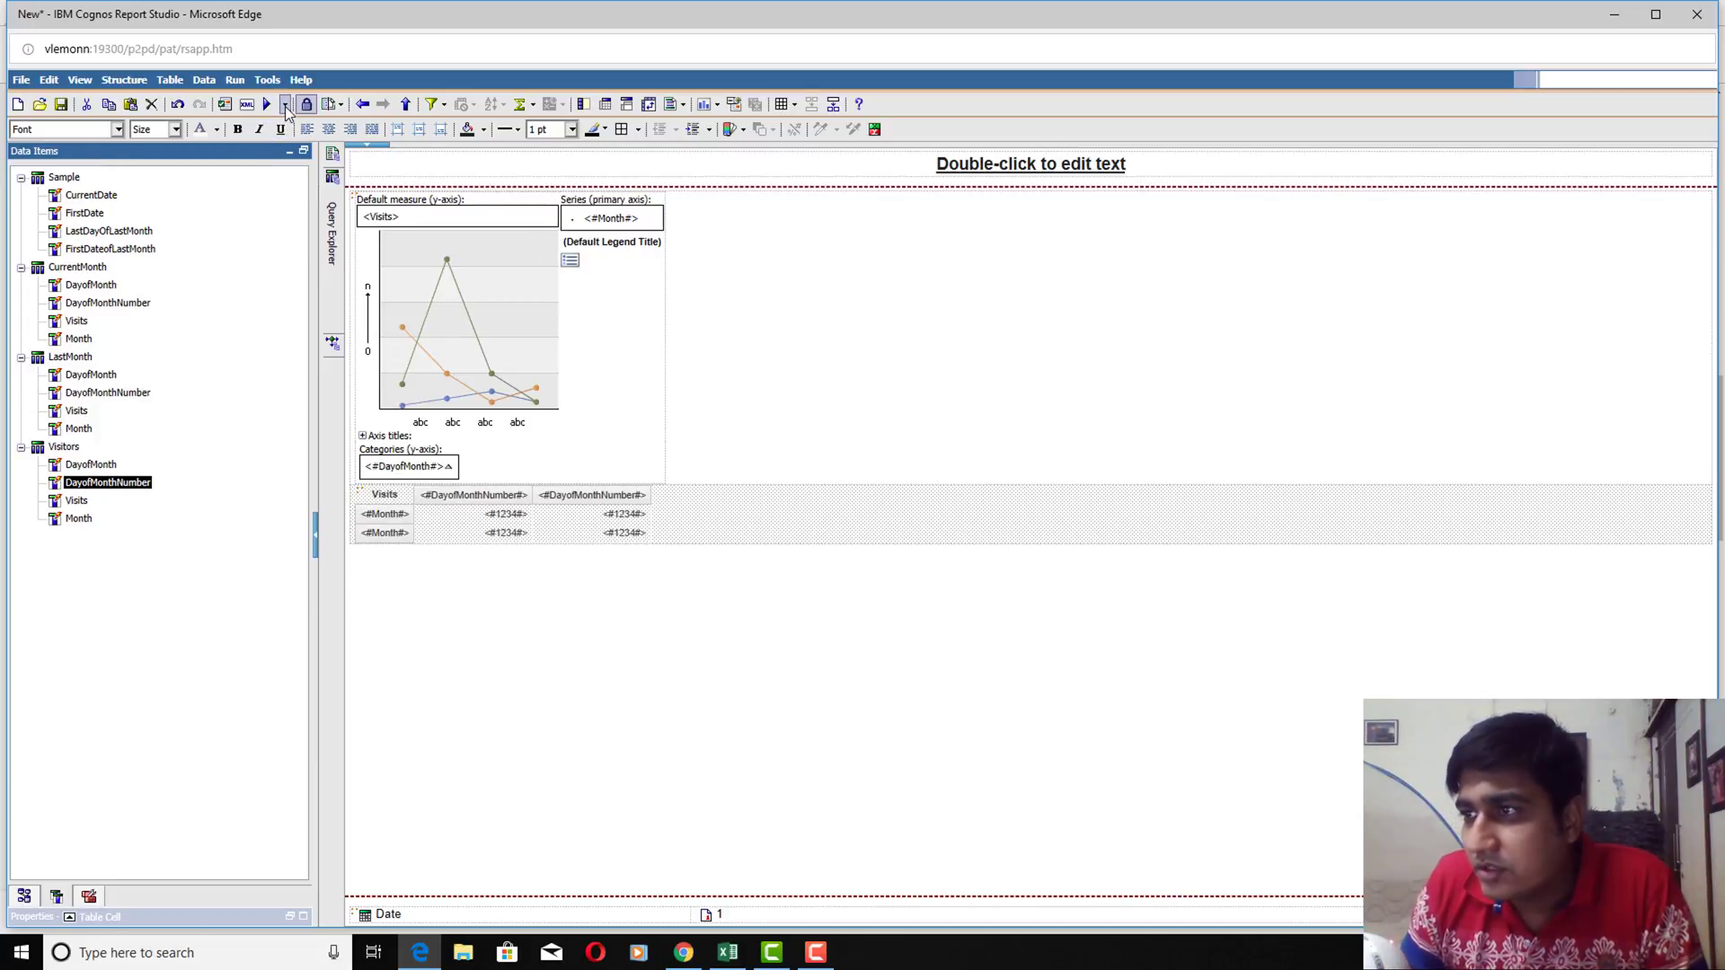
Sort the crosstab's DayofMonthNumber columns by DayofMonthNumber in ascending order
click(449, 496)
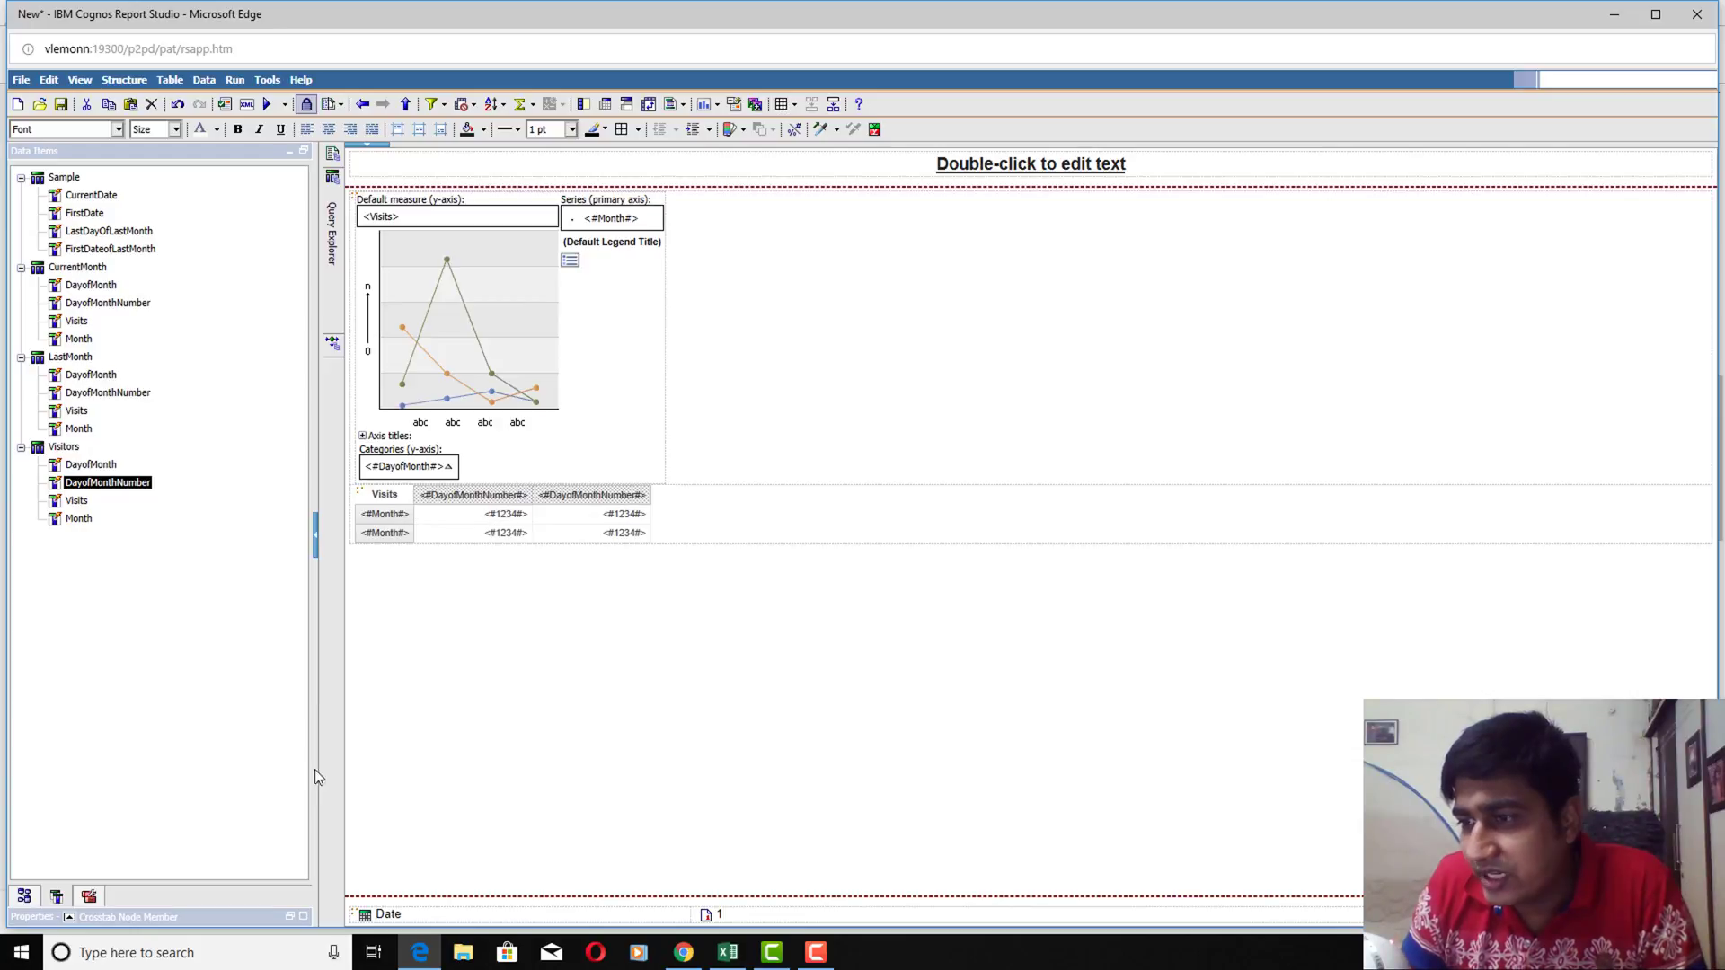
click(305, 917)
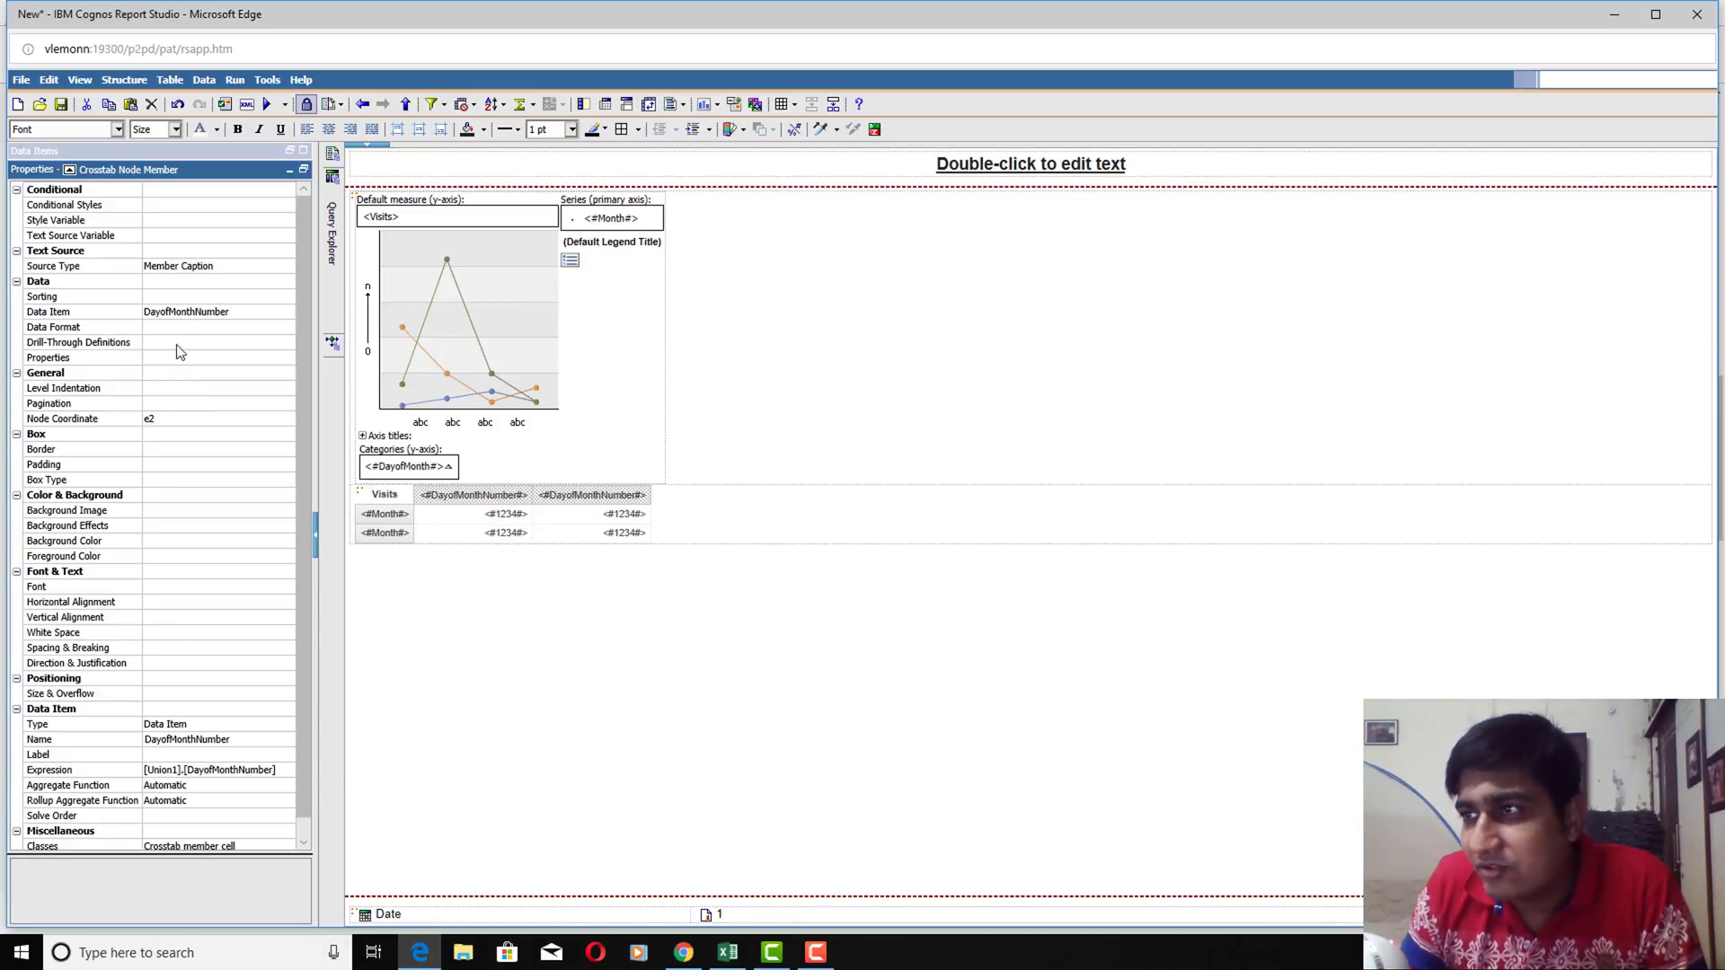
click(291, 299)
click(285, 298)
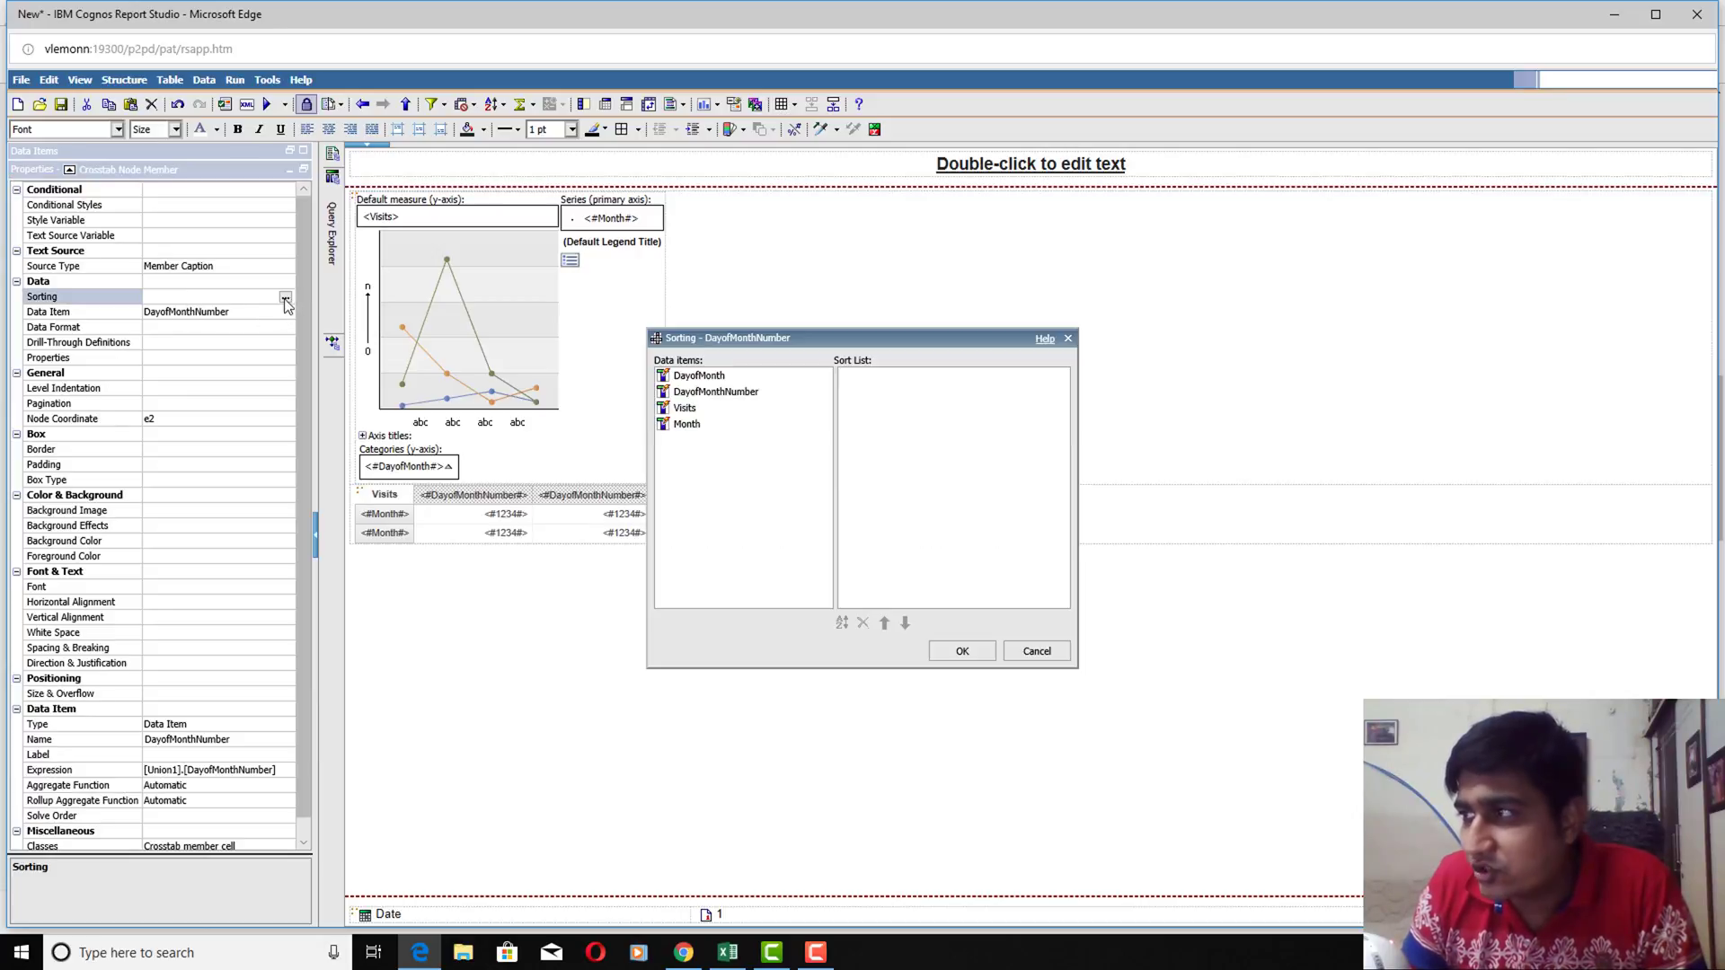
double_click(689, 396)
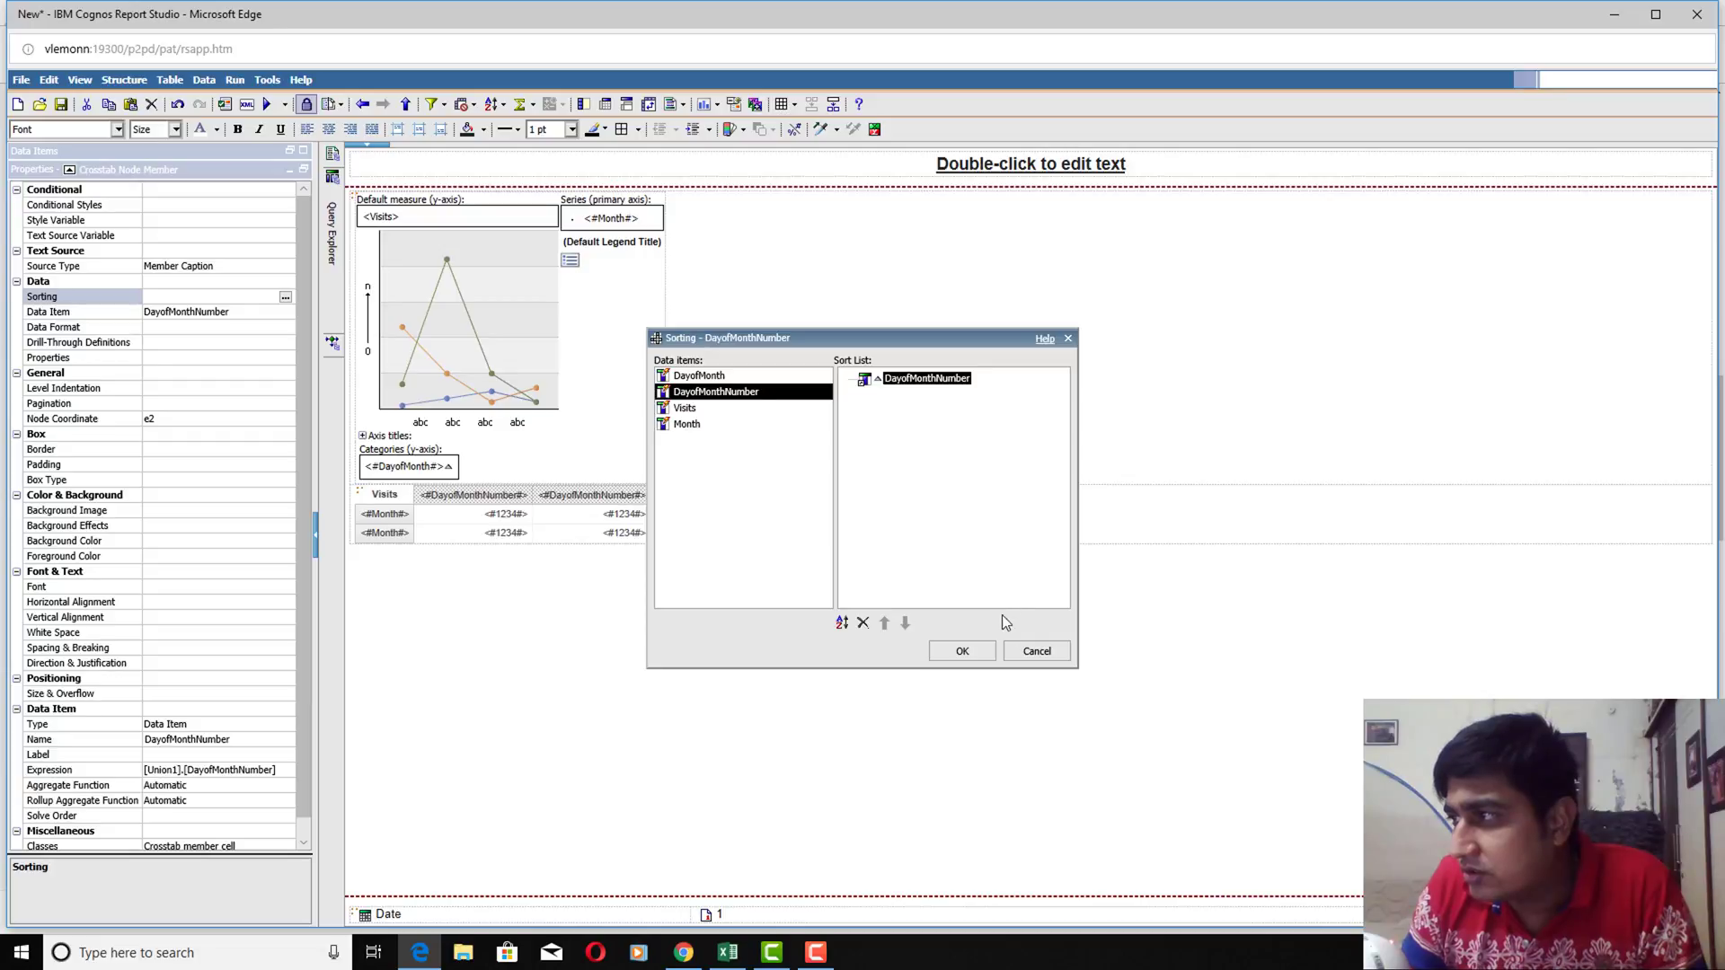
click(958, 649)
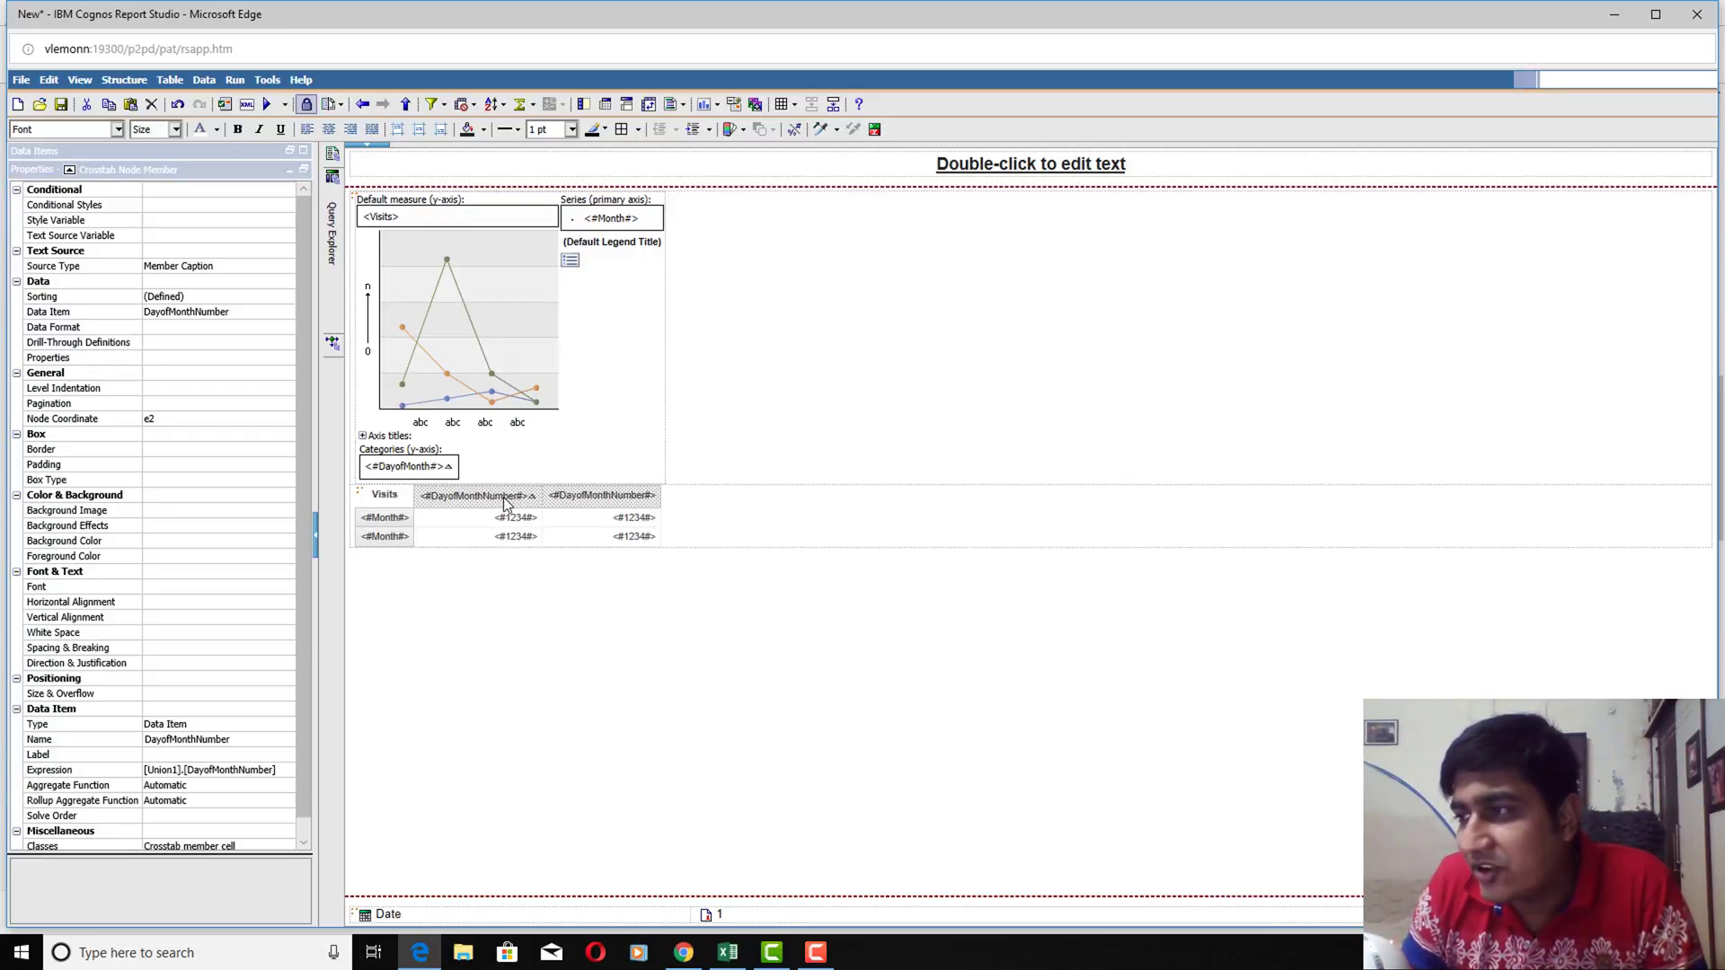
scroll(276, 780, down, 1)
click(283, 752)
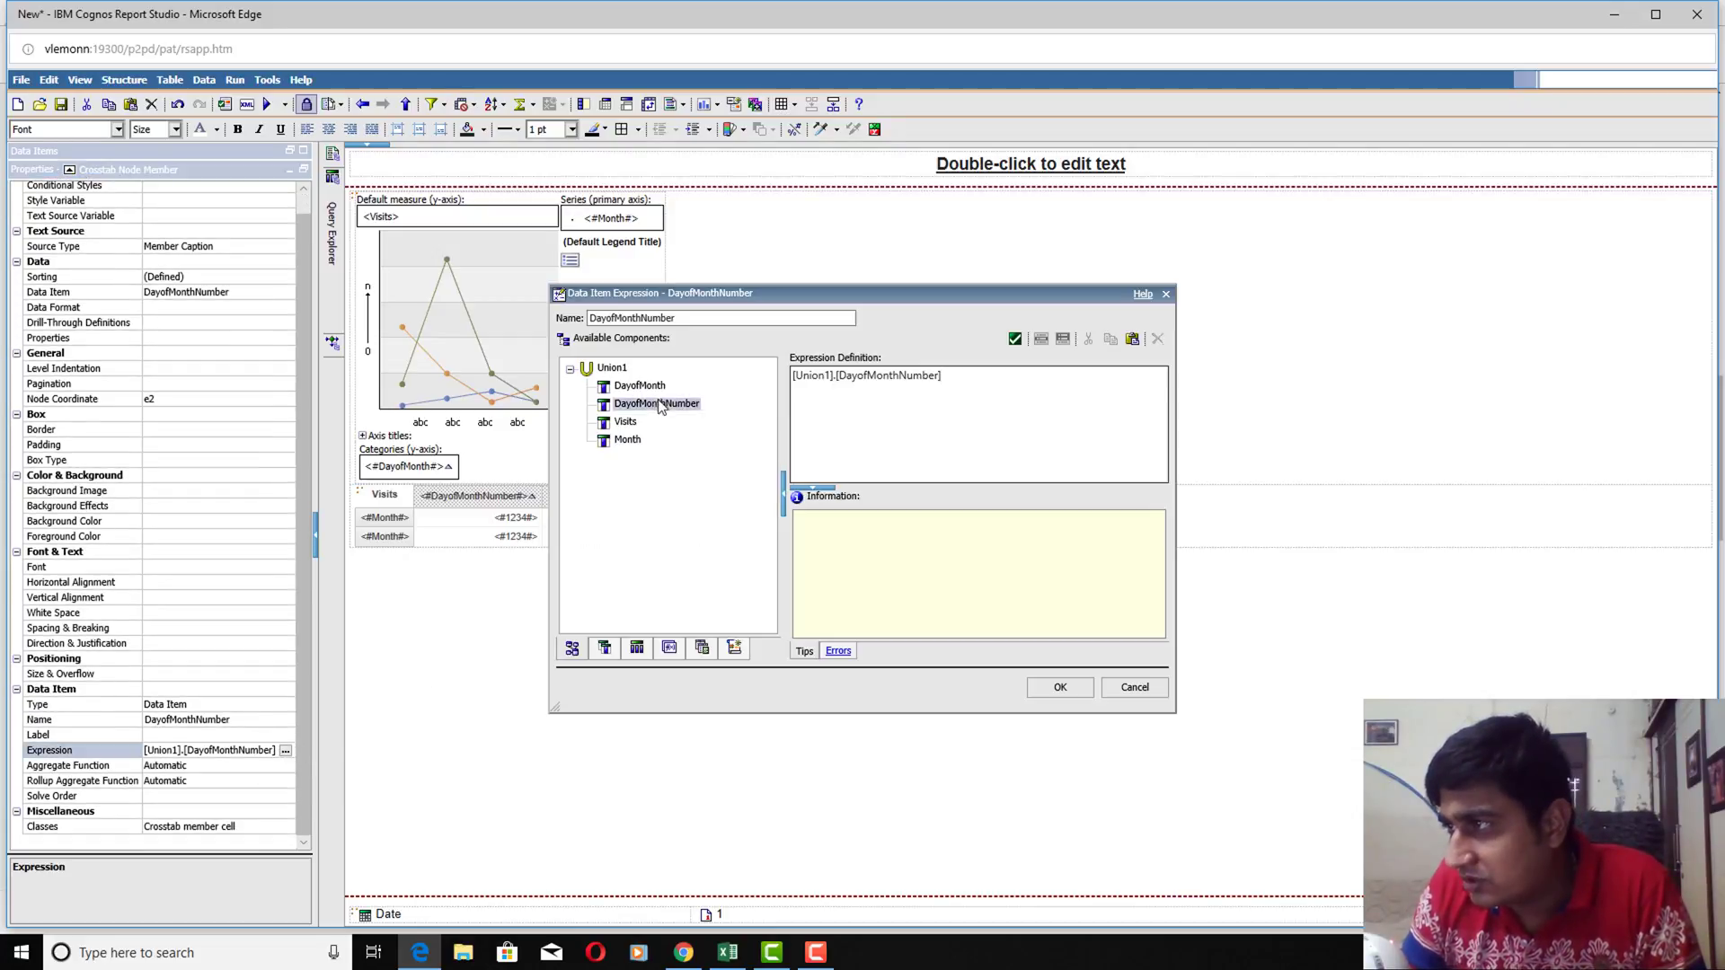
click(1136, 687)
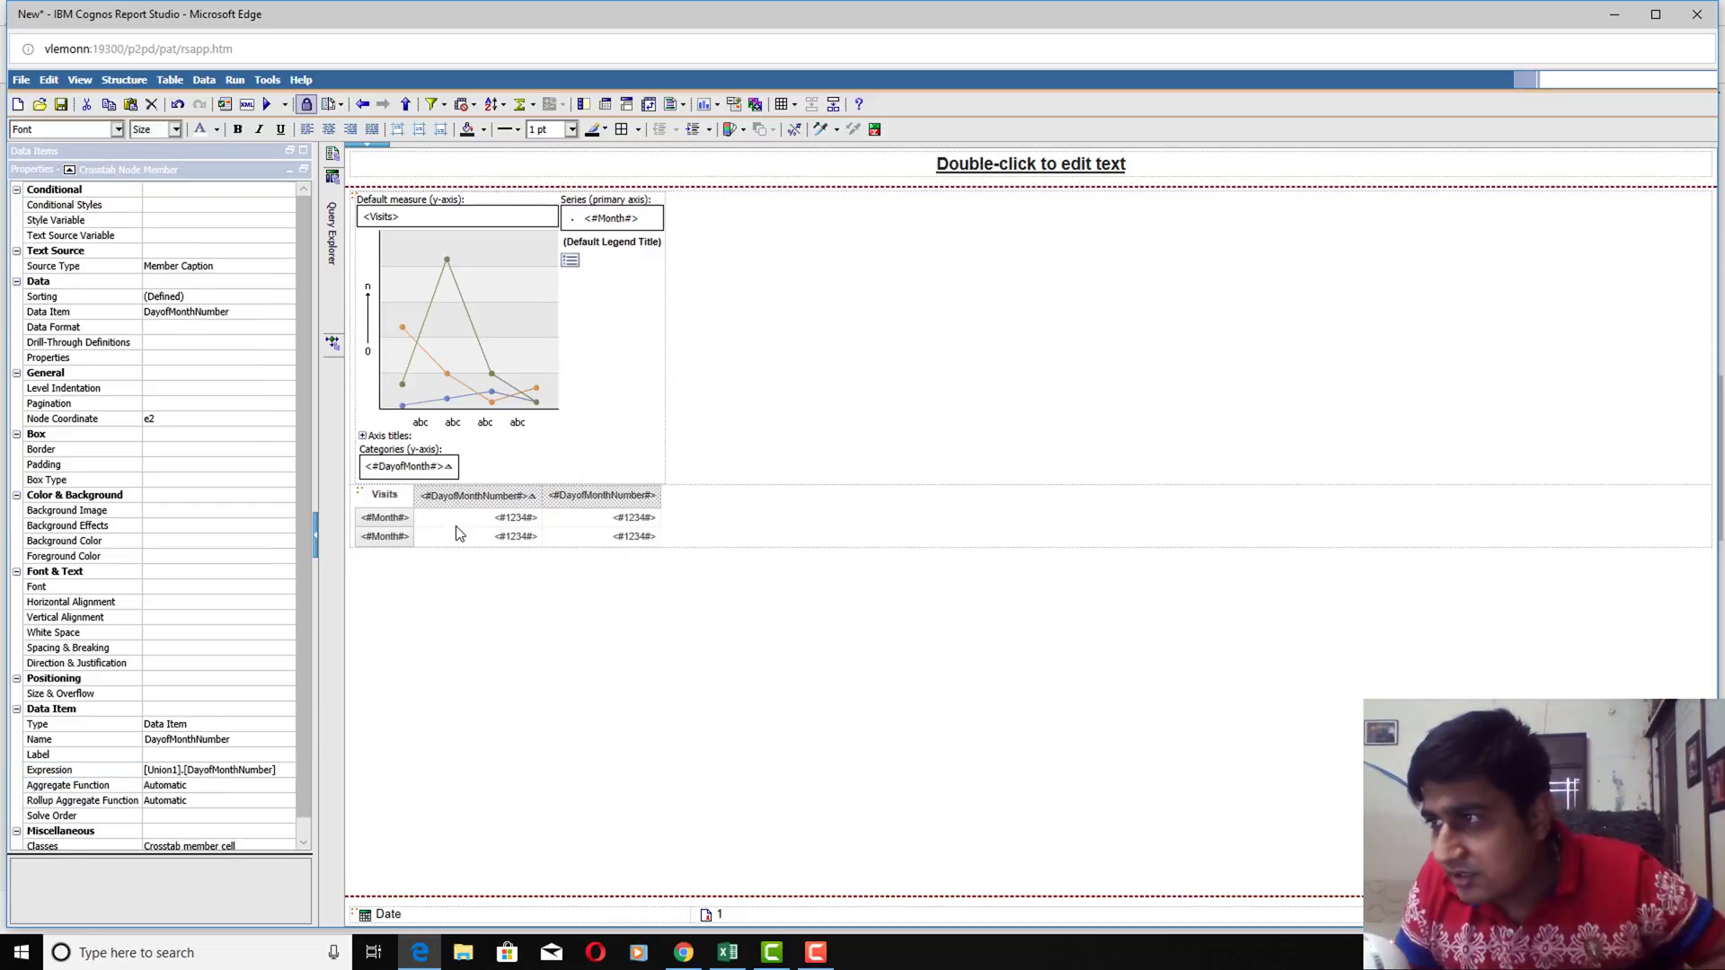
Replace the crosstab's DayofMonthNumber columns with DayofMonth from the Visitors query
key(Delete)
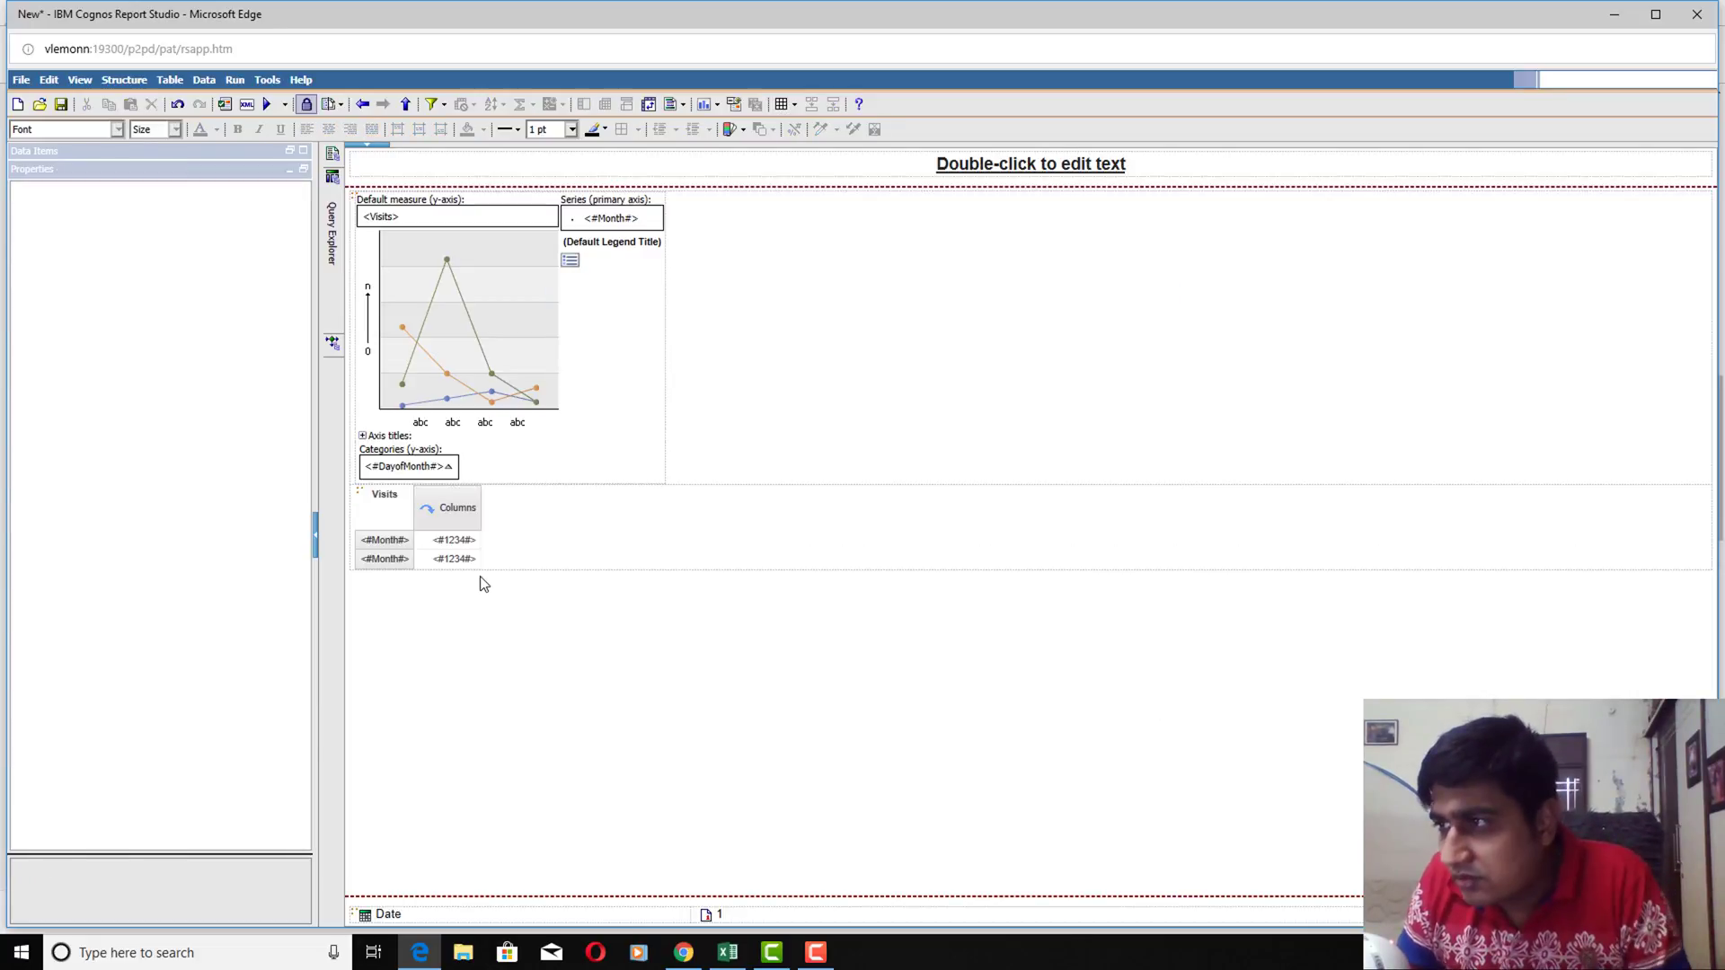
click(456, 521)
click(303, 152)
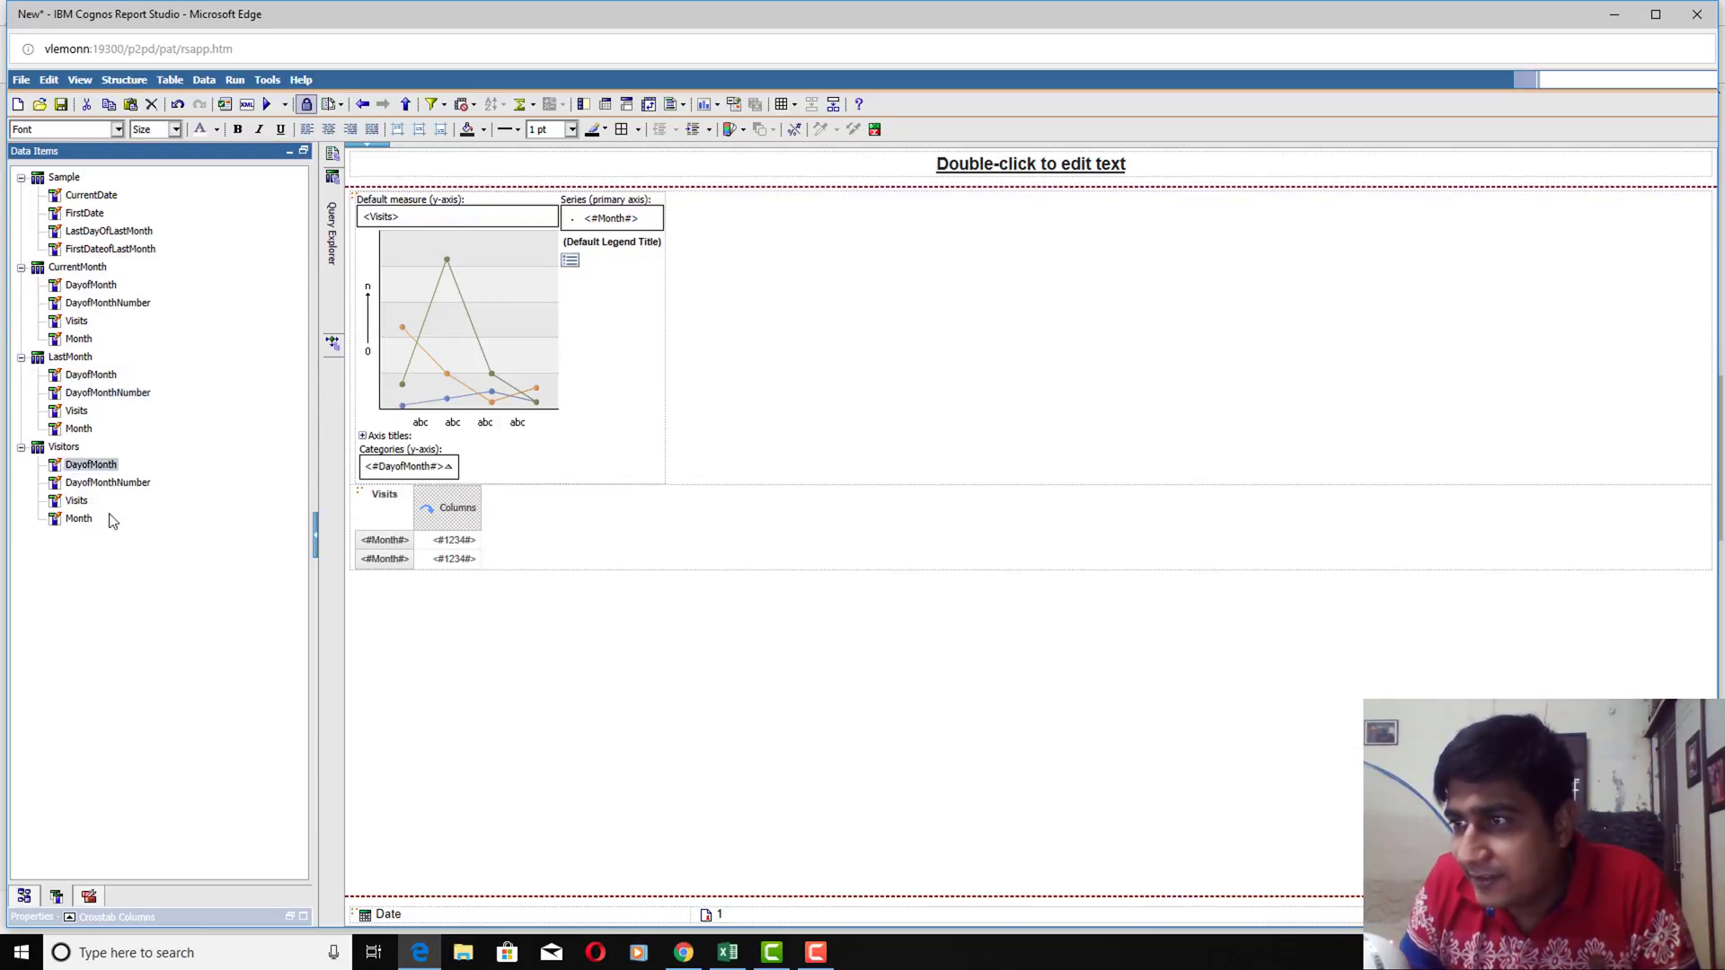
drag(91, 465, 470, 527)
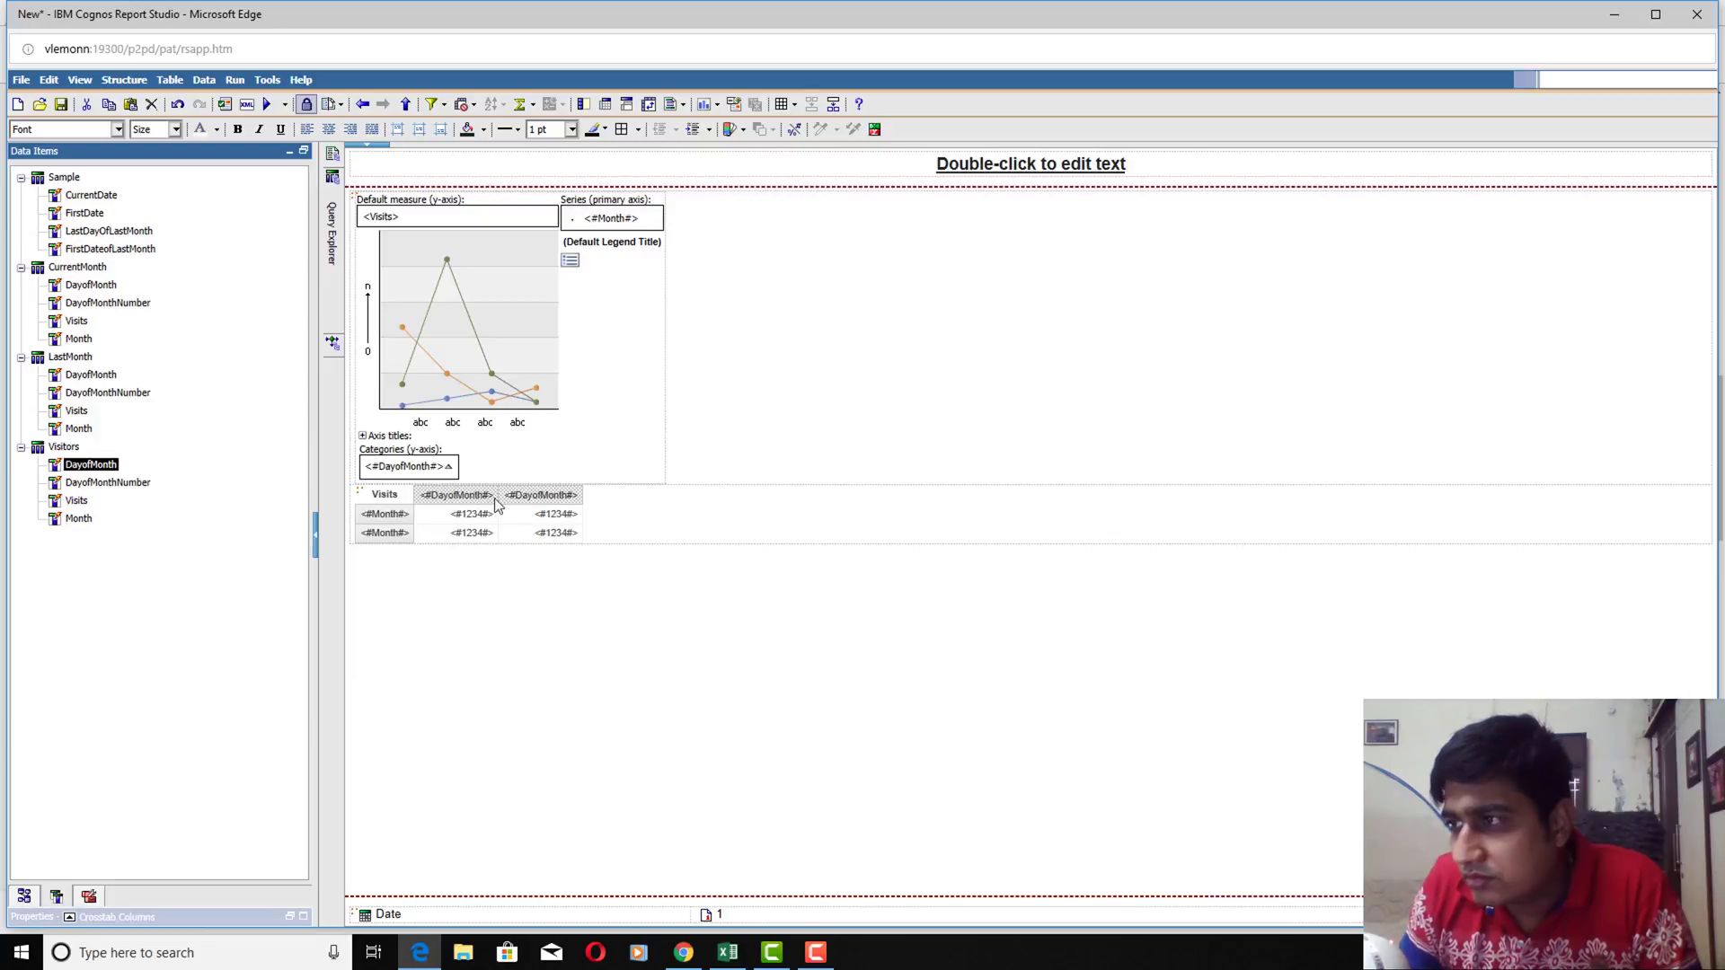
Sort the crosstab's DayofMonth columns by DayofMonthNumber in ascending order
click(464, 501)
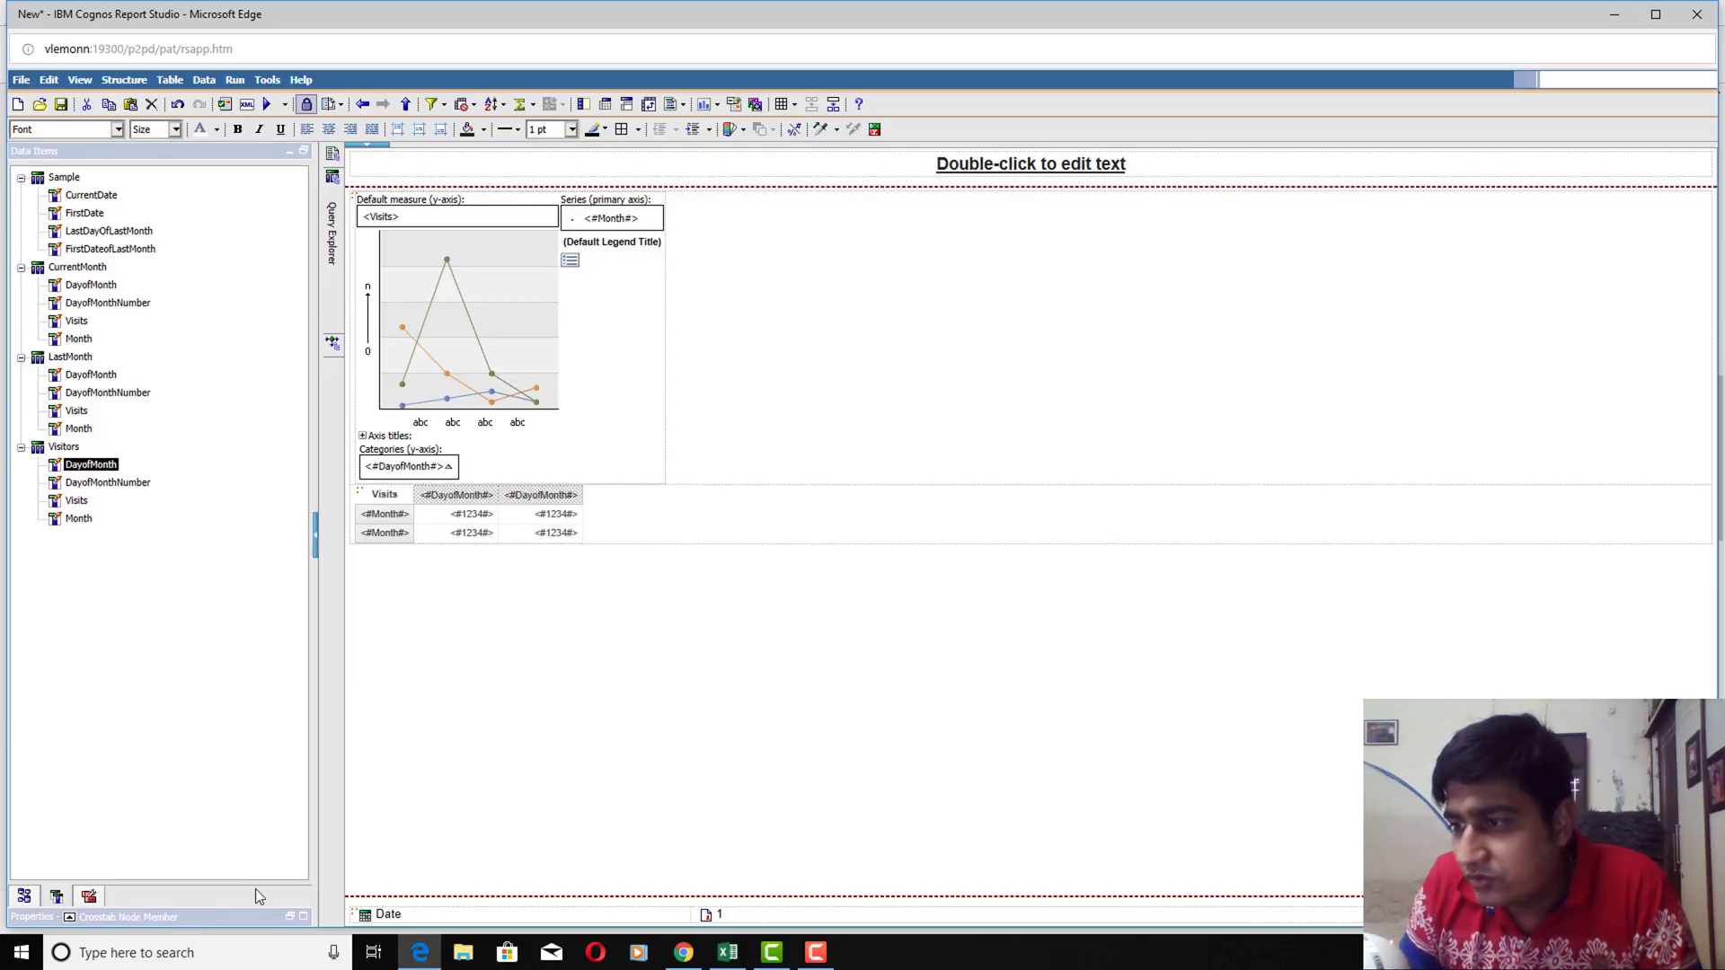
click(296, 918)
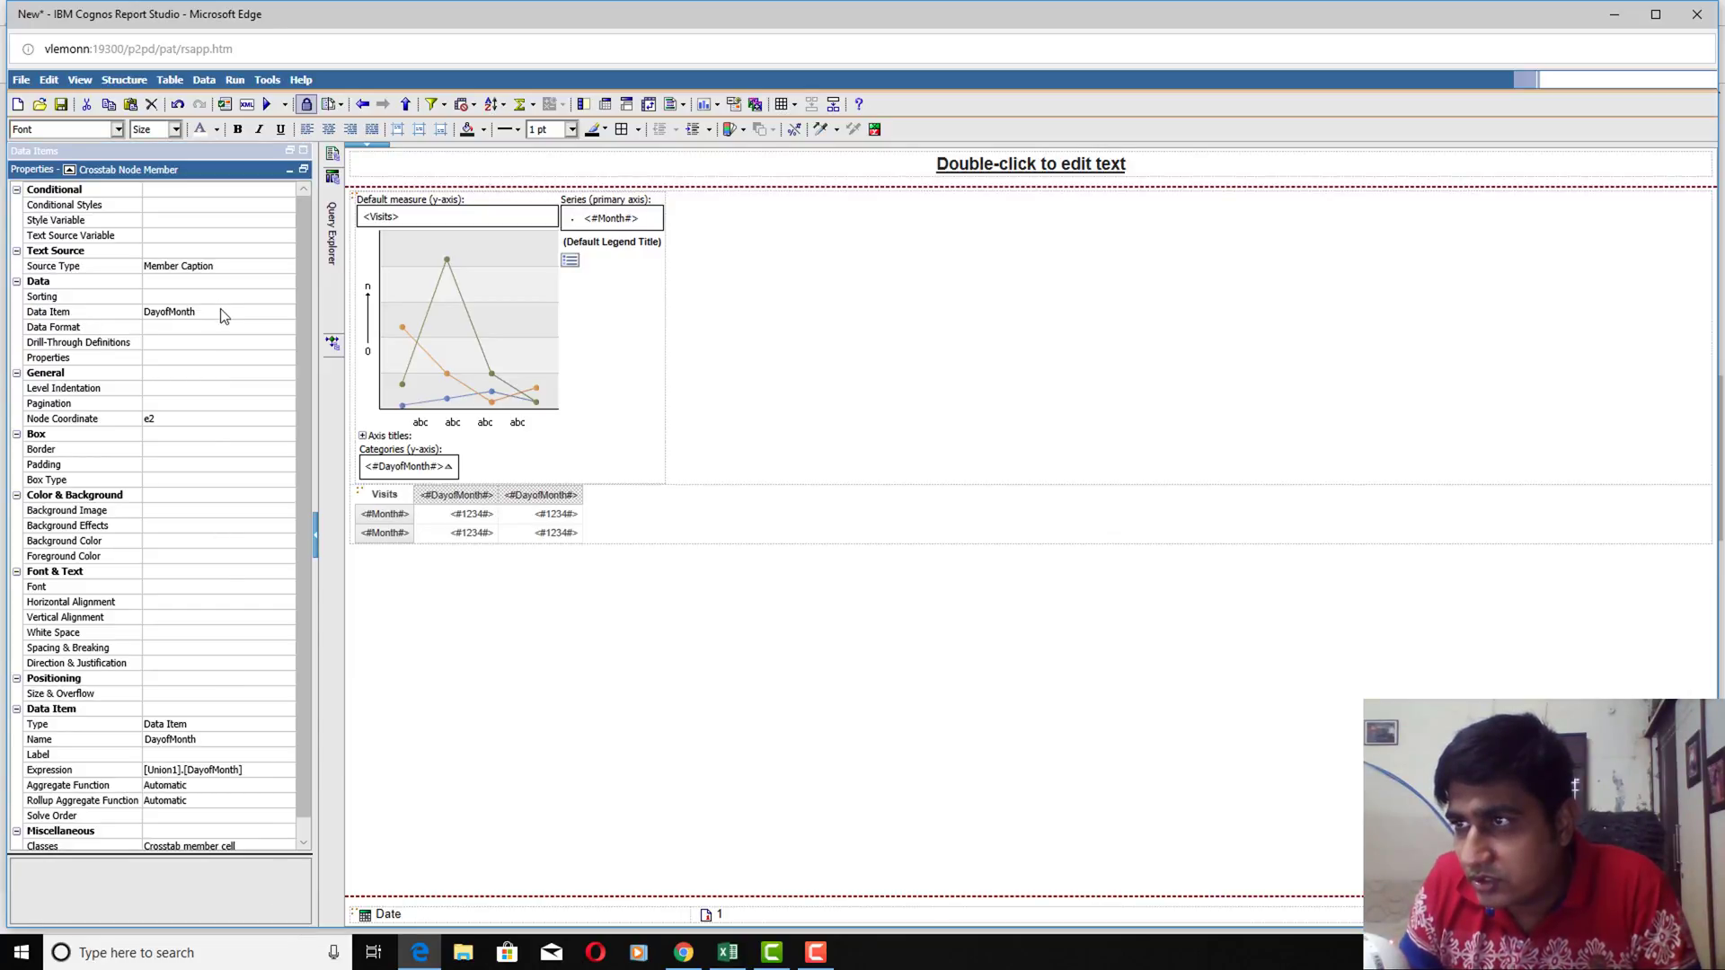
click(230, 296)
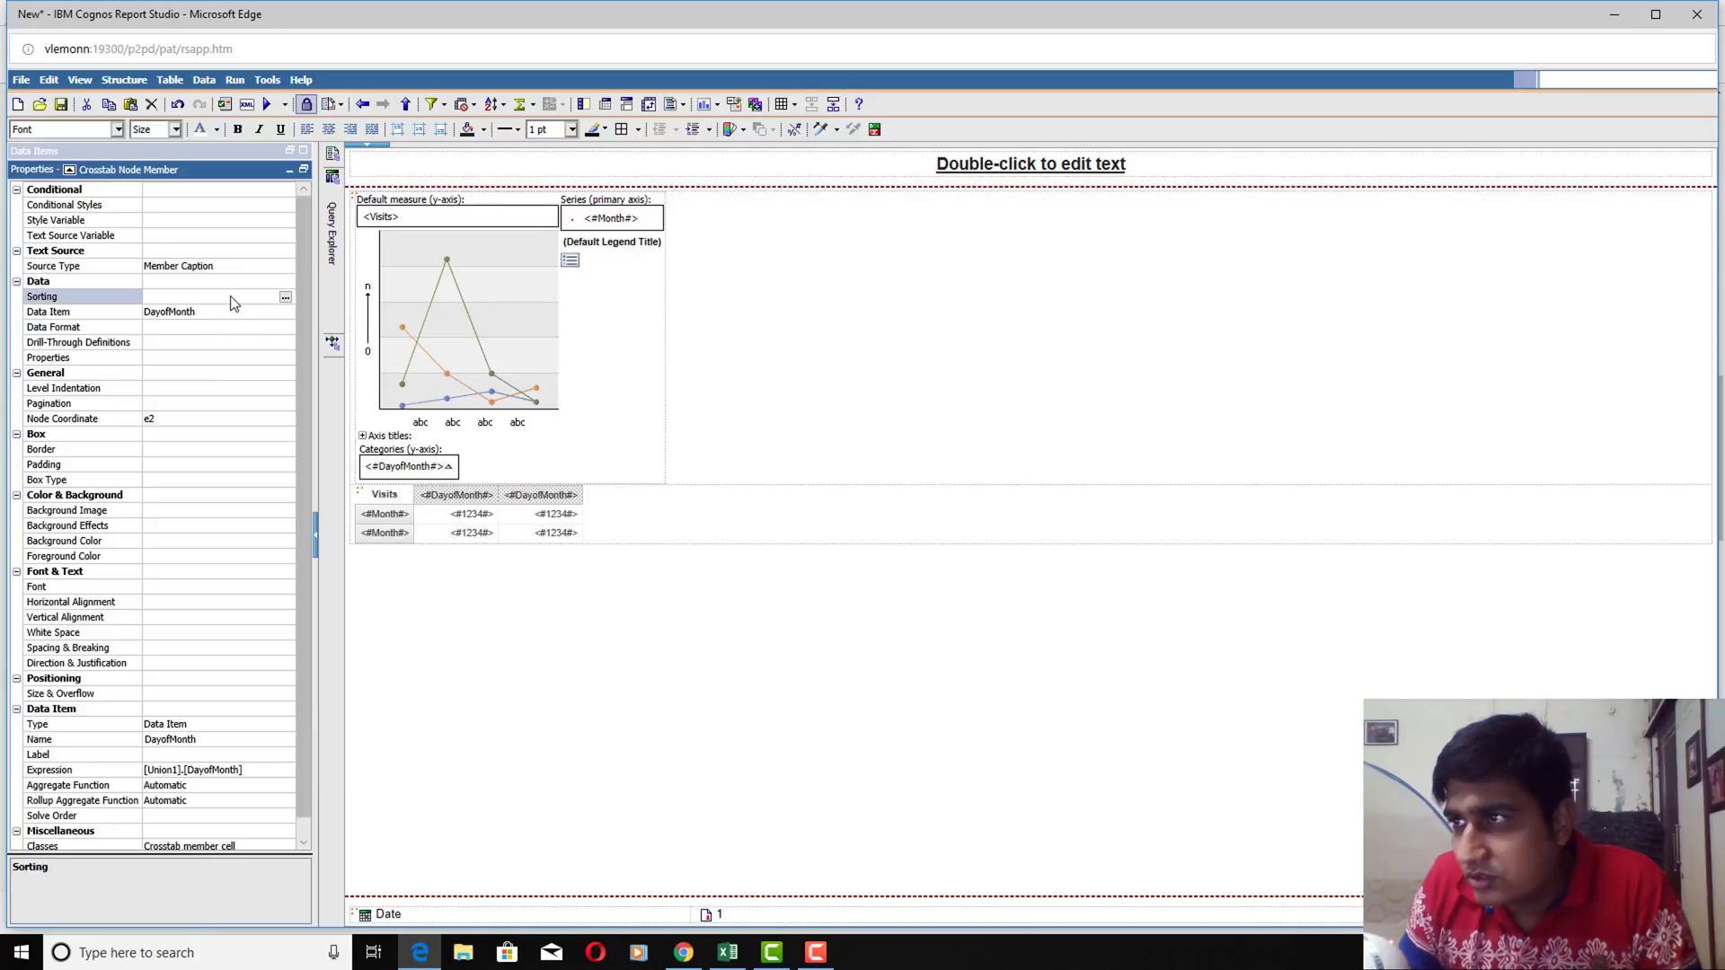
click(282, 297)
click(707, 404)
double_click(709, 394)
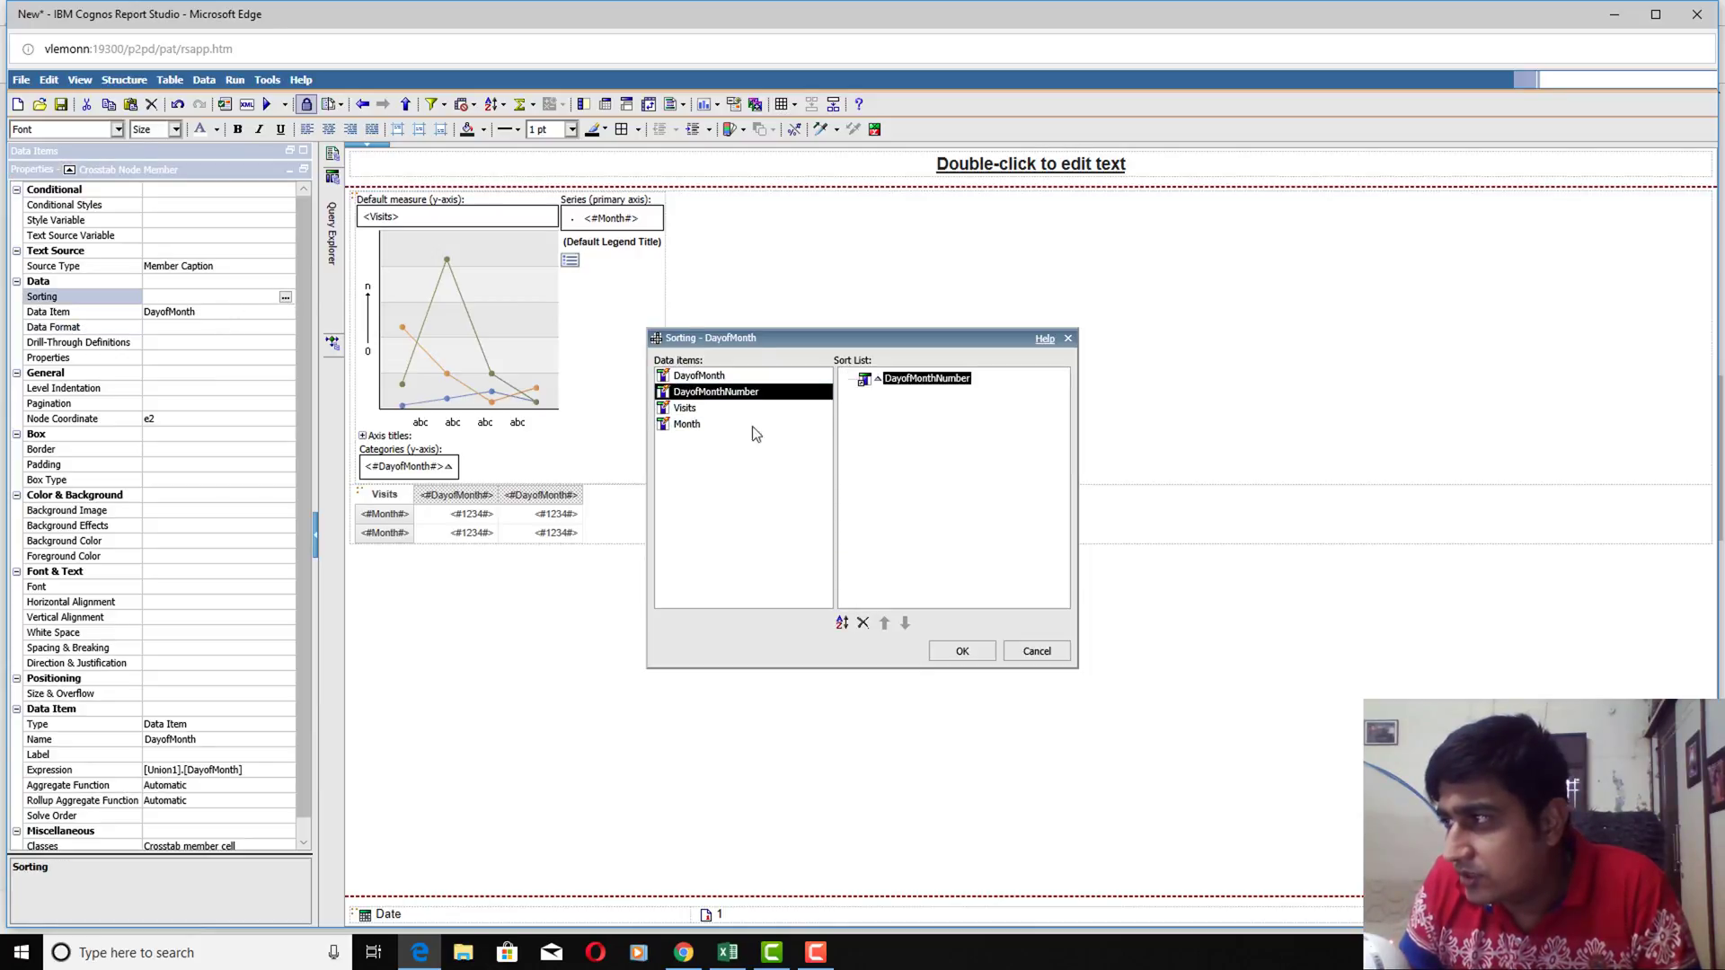
click(961, 650)
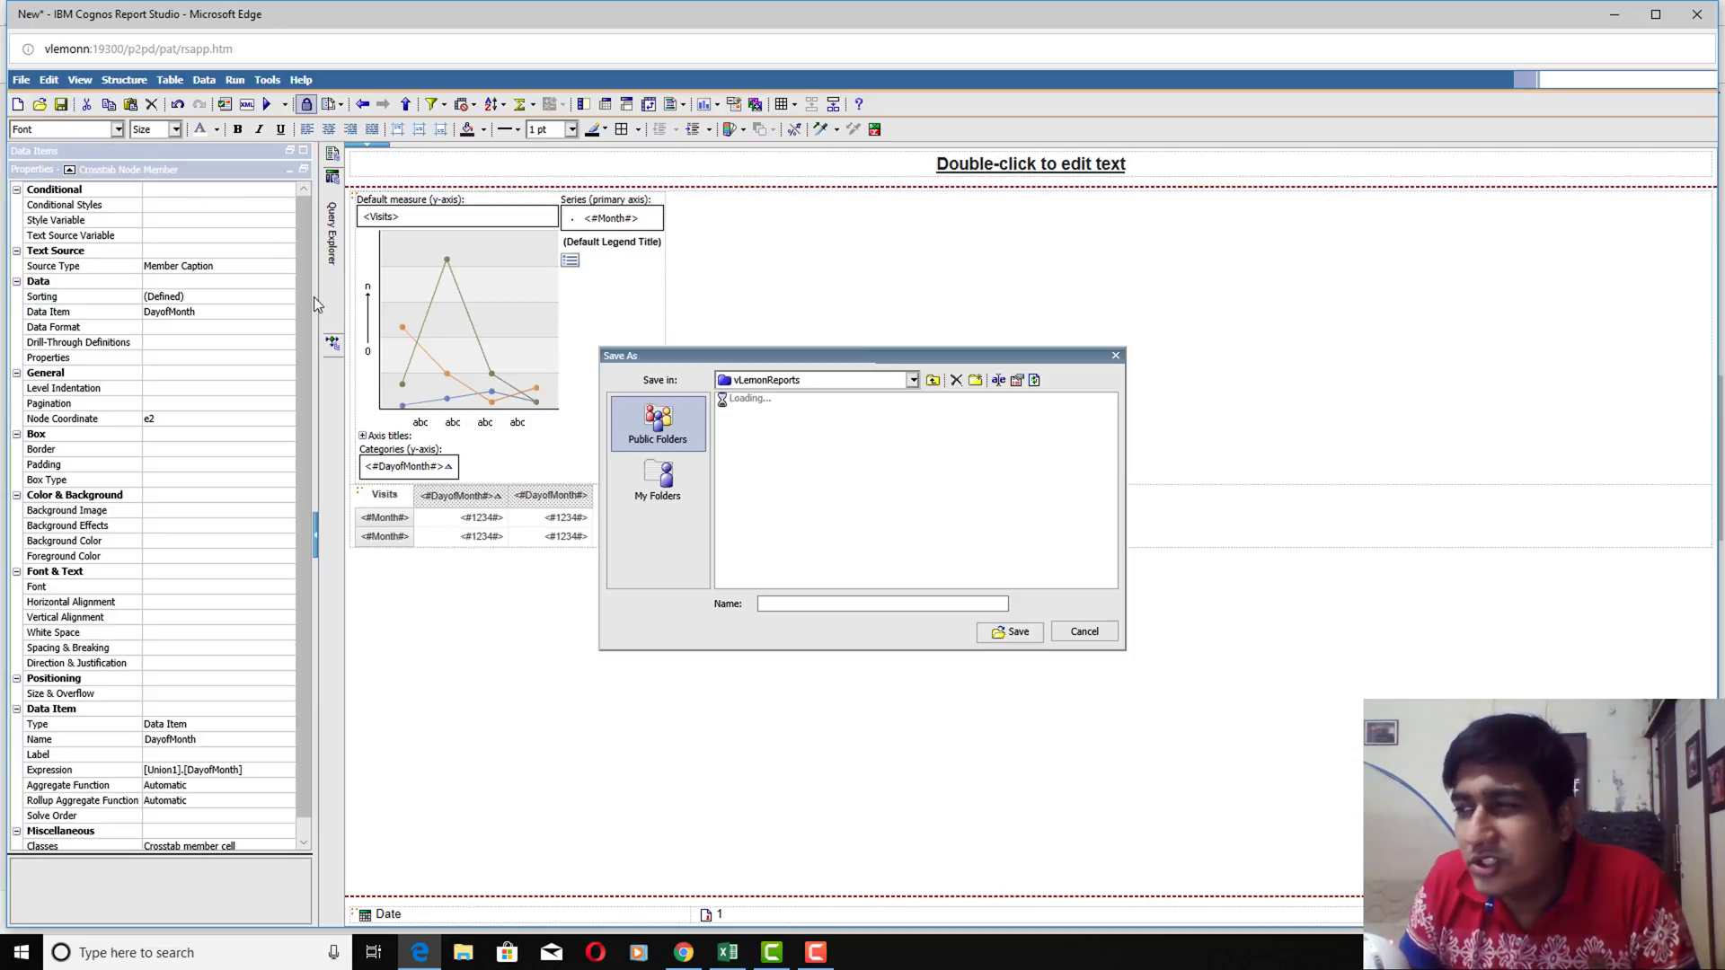
click(1078, 634)
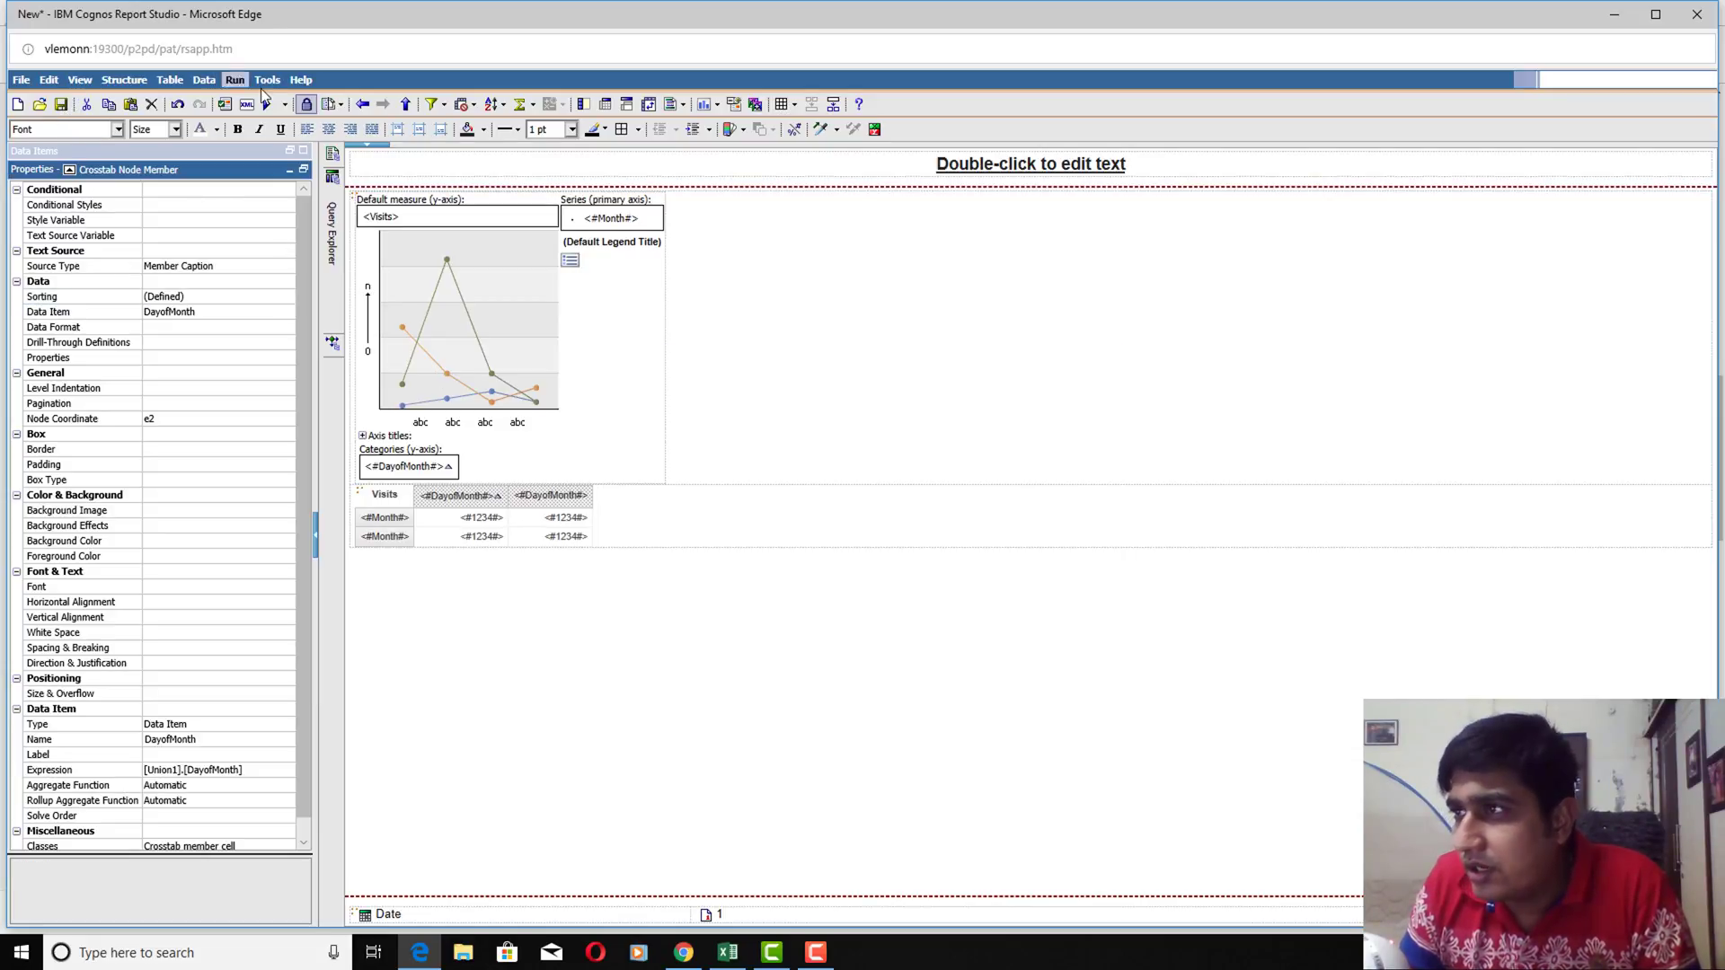
Run the report in HTML and compare its chart and crosstab with the Month to Date (MTD) Report reference image in Chrome
click(285, 105)
click(308, 125)
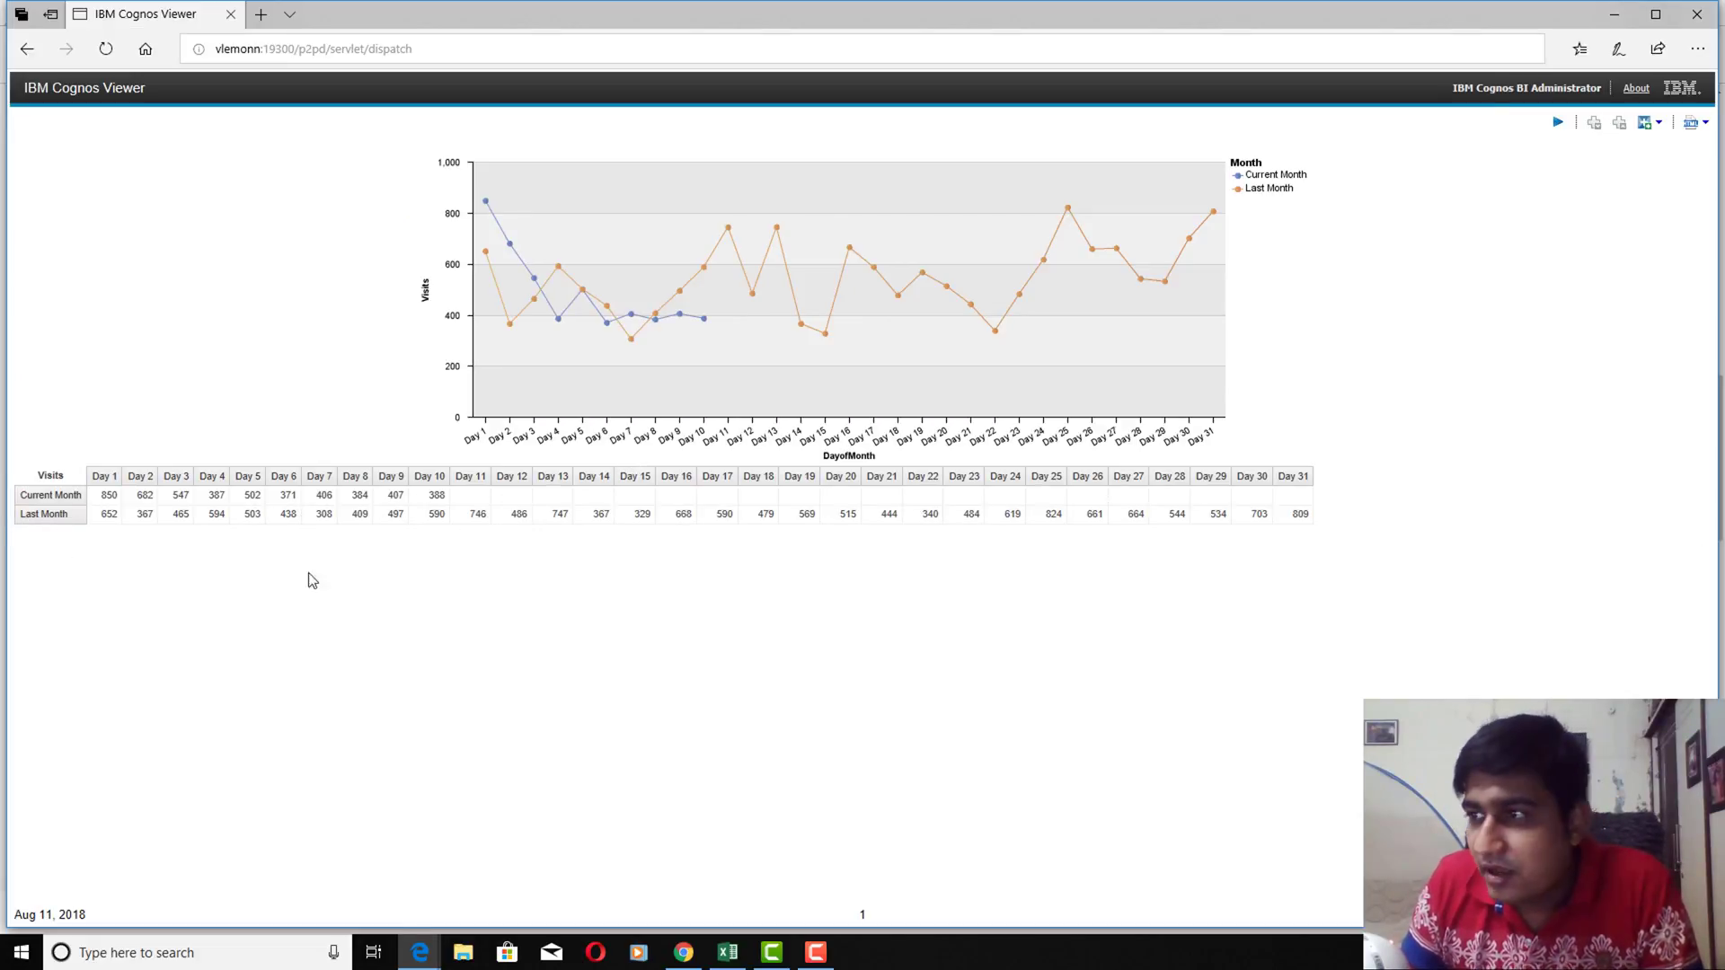
click(683, 952)
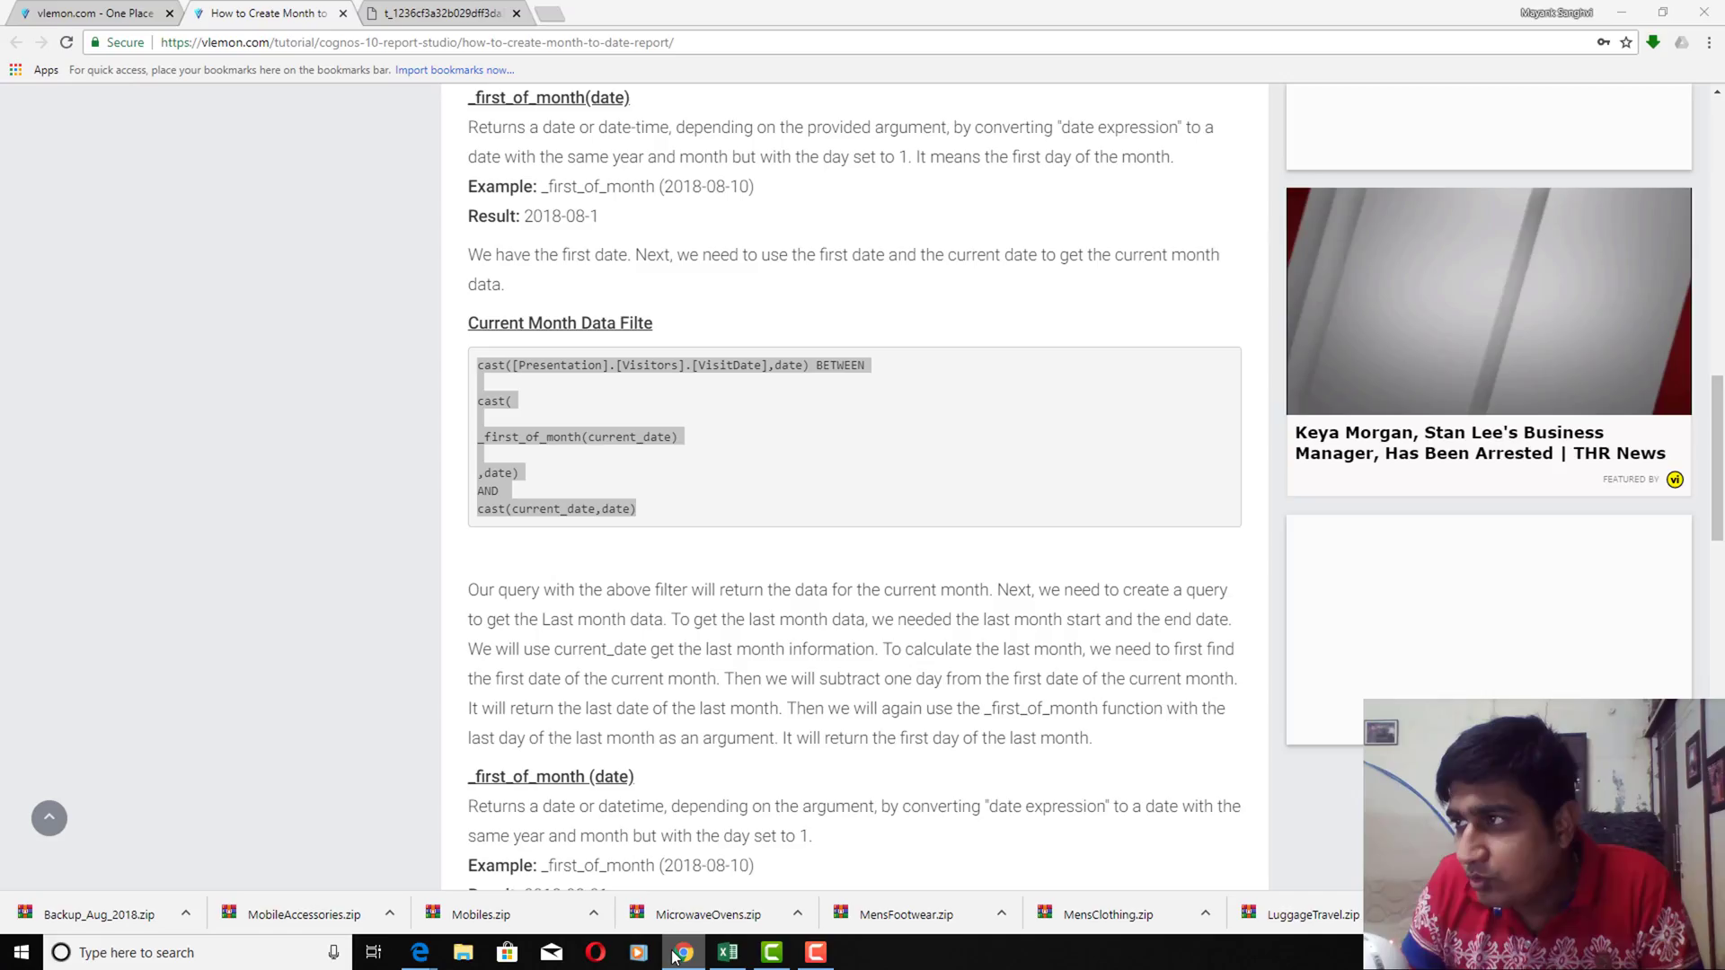
click(404, 10)
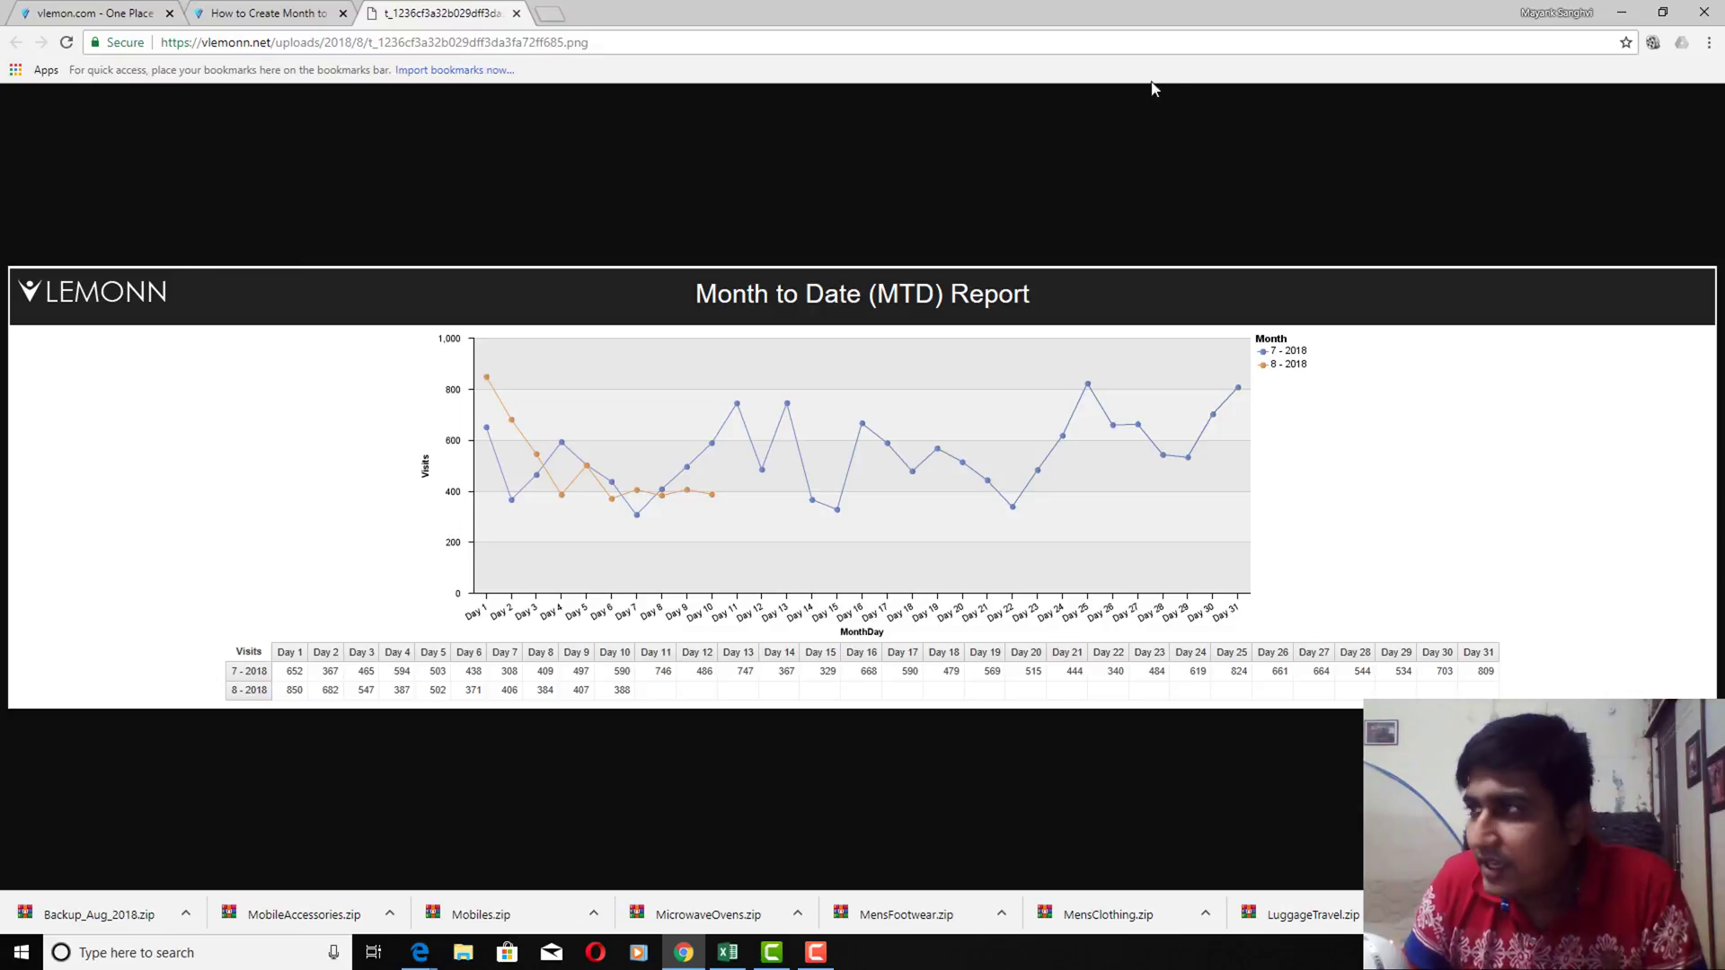
click(517, 14)
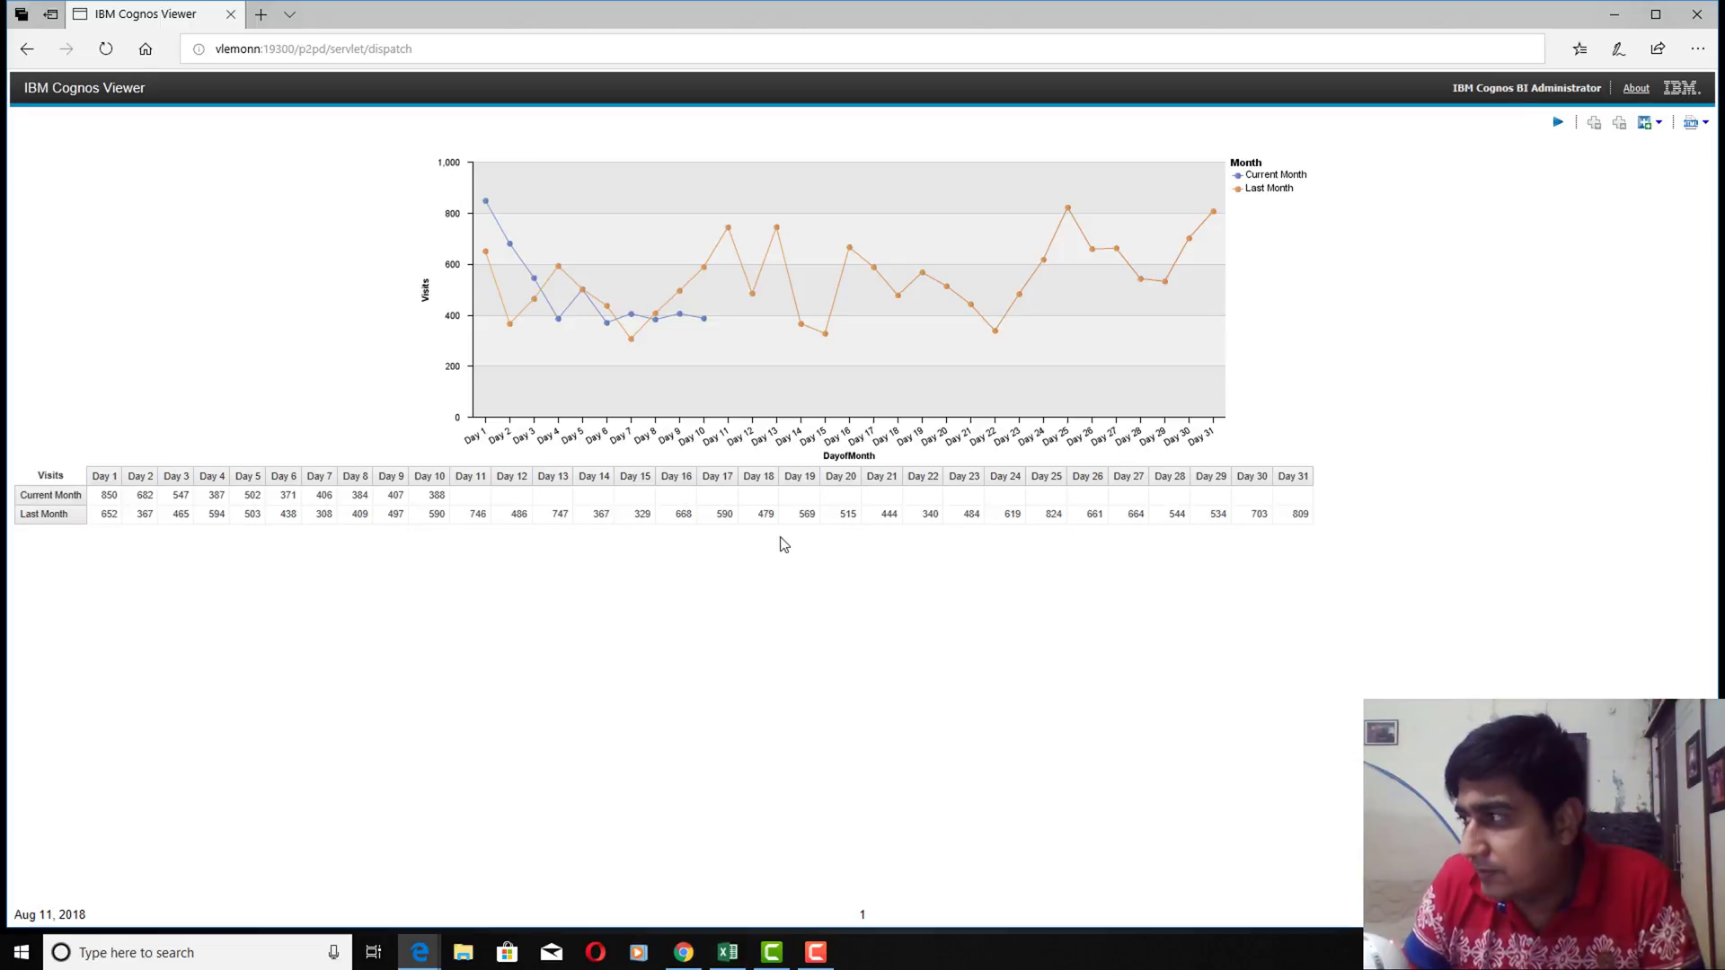
click(465, 496)
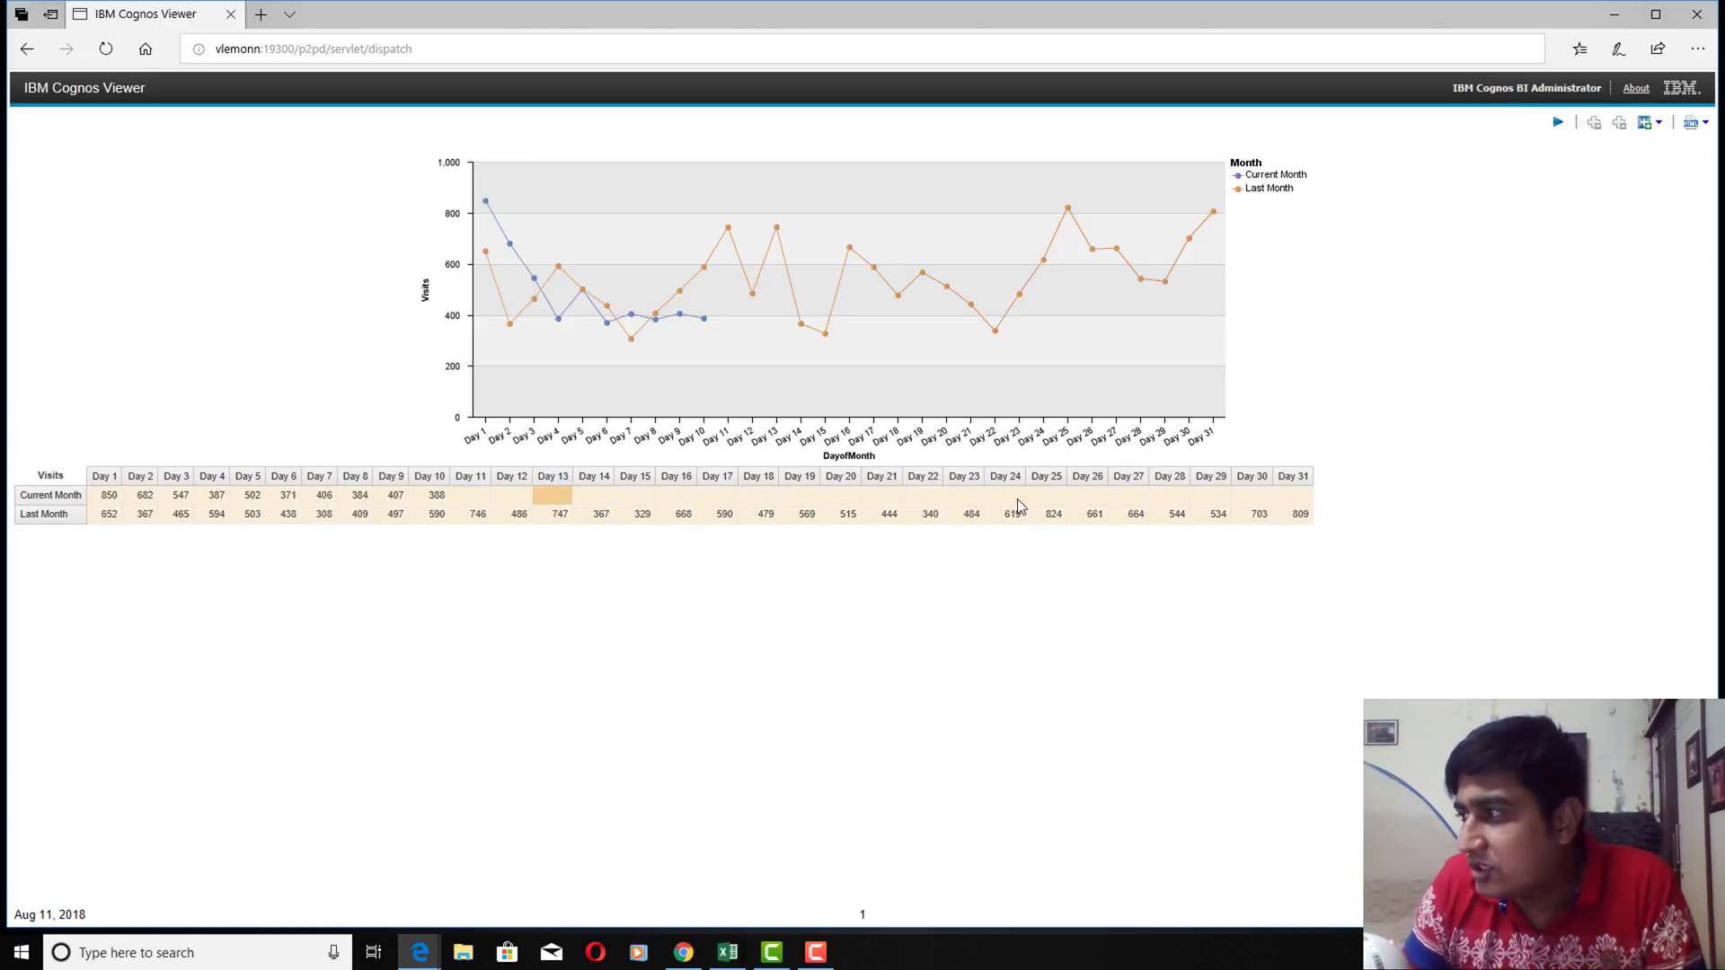